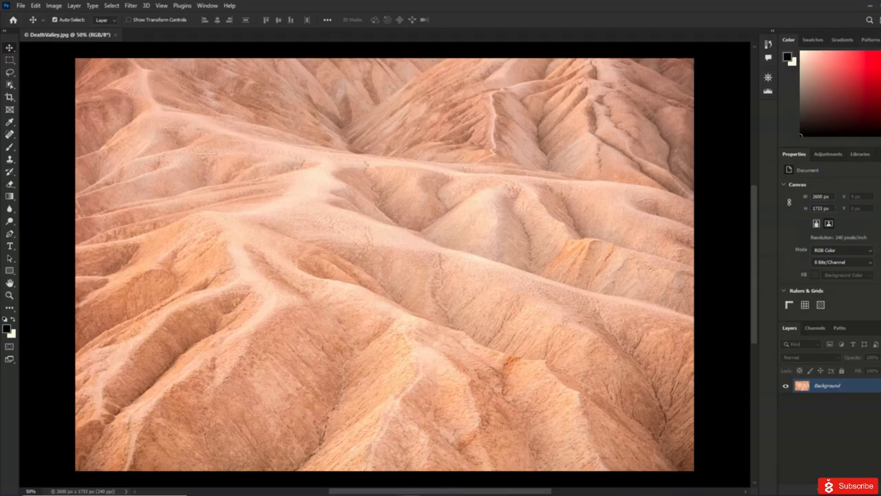
Step: Reset the Essentials workspace to its default panel layout
{"action": "left_click", "coordinate": [877, 19]}
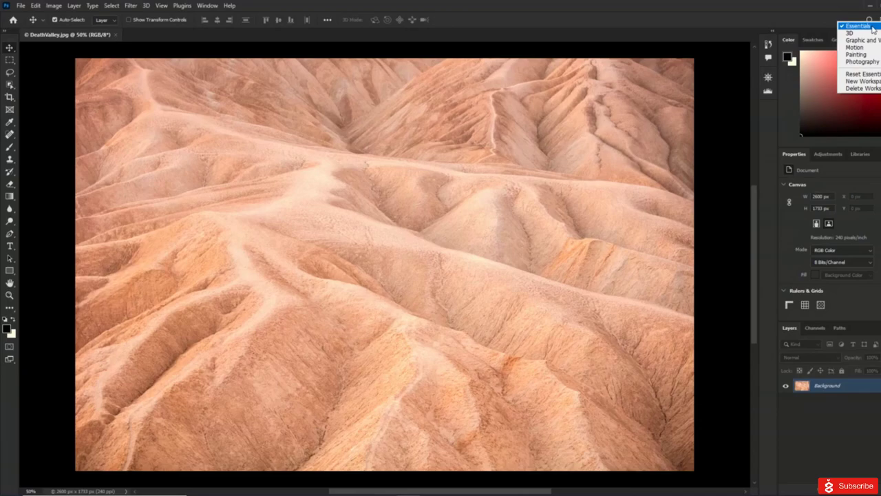
{"action": "left_click", "coordinate": [871, 75]}
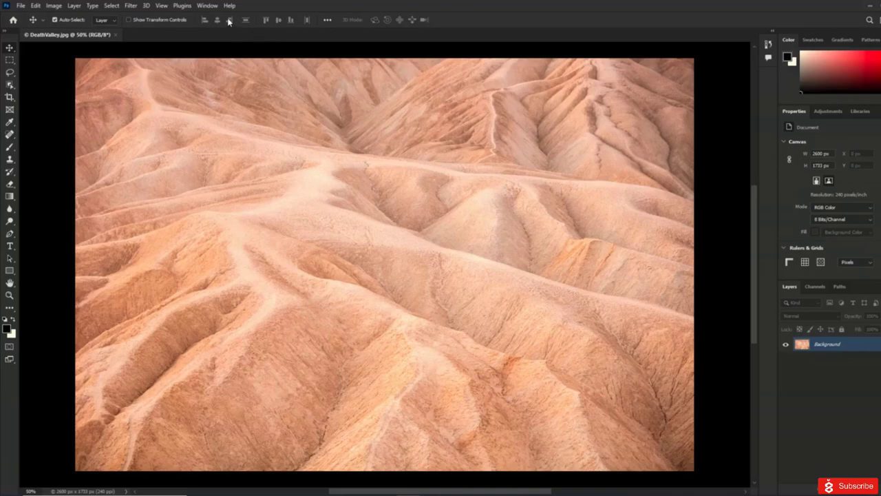
Step: Show the Swatches and Character panels, leaving the Character panel collapsed to its icon
{"action": "left_click", "coordinate": [208, 9]}
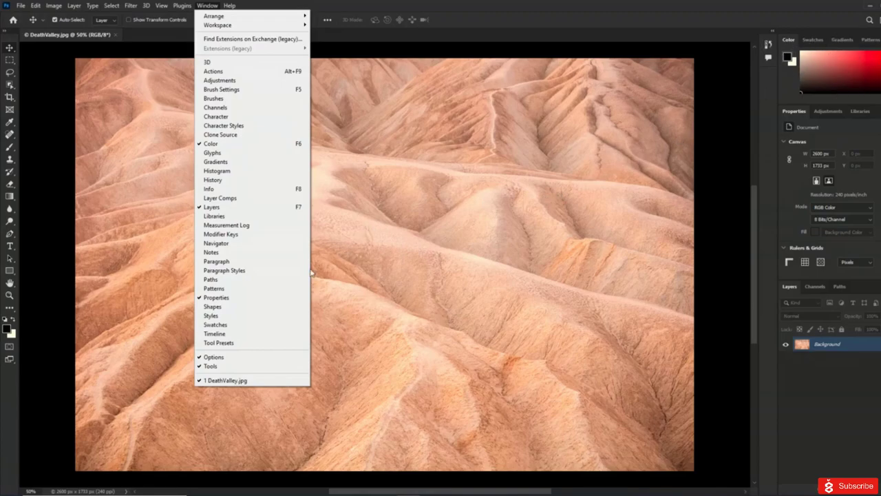
{"action": "left_click", "coordinate": [267, 328]}
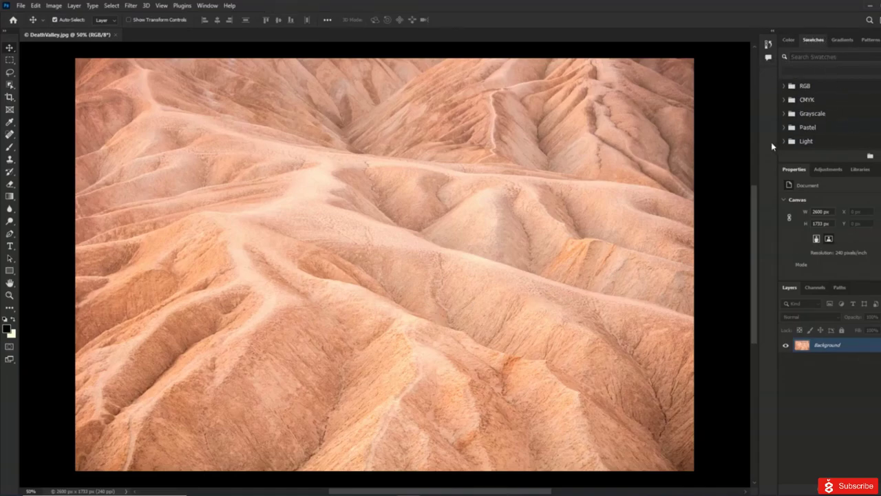
{"action": "left_click", "coordinate": [206, 6]}
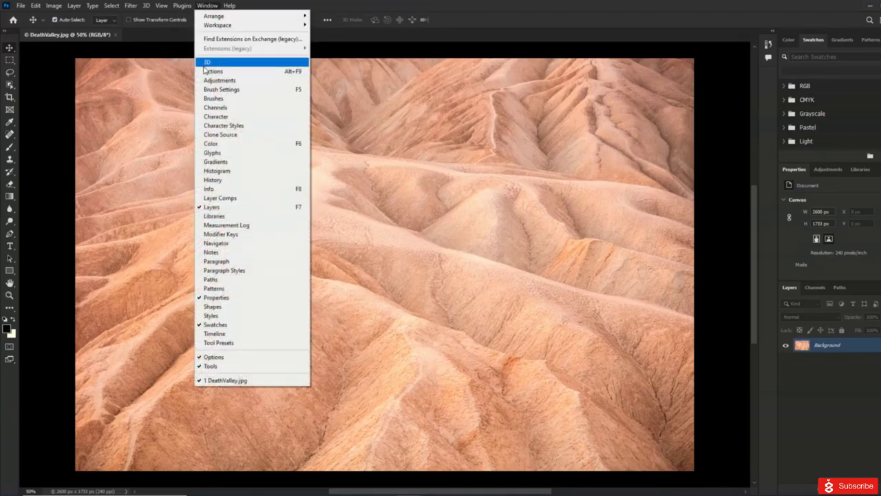
{"action": "left_click", "coordinate": [215, 117]}
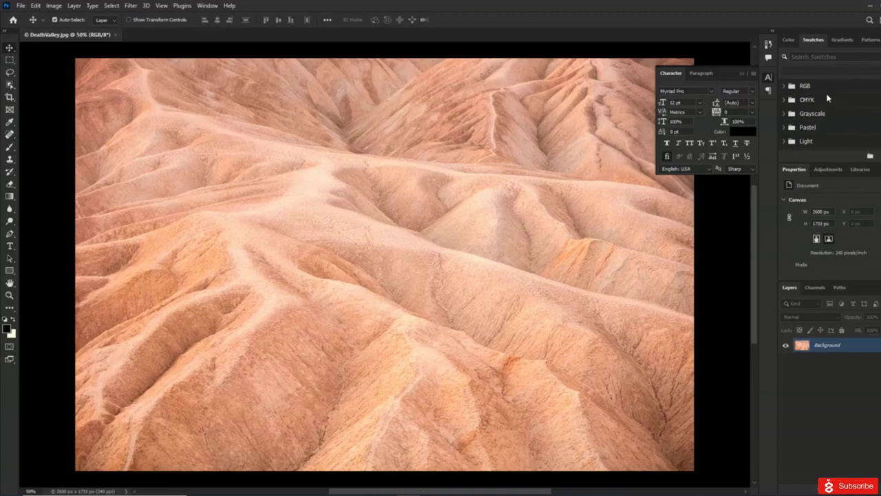
{"action": "left_click", "coordinate": [742, 74]}
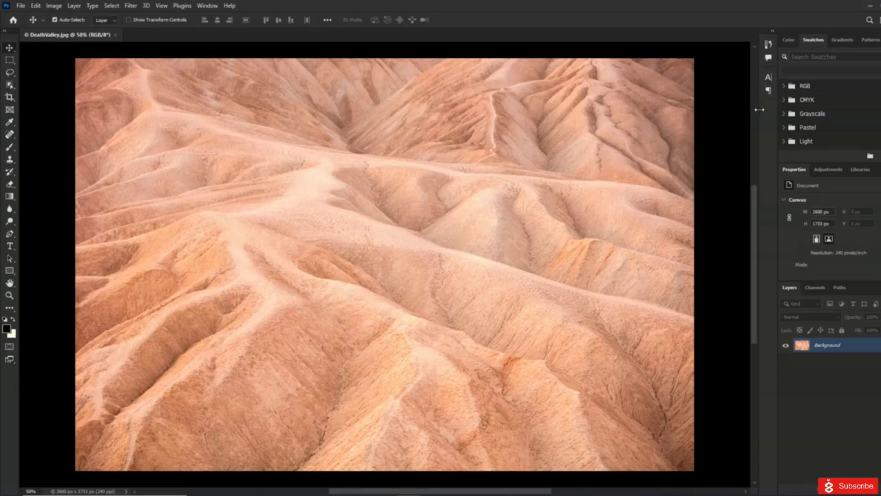
Step: Widen the collapsed panel dock to show names, try reordering the History panel, and restore the original order and icon-only width
{"action": "left_click_drag", "start_coordinate": [759, 108], "coordinate": [728, 110]}
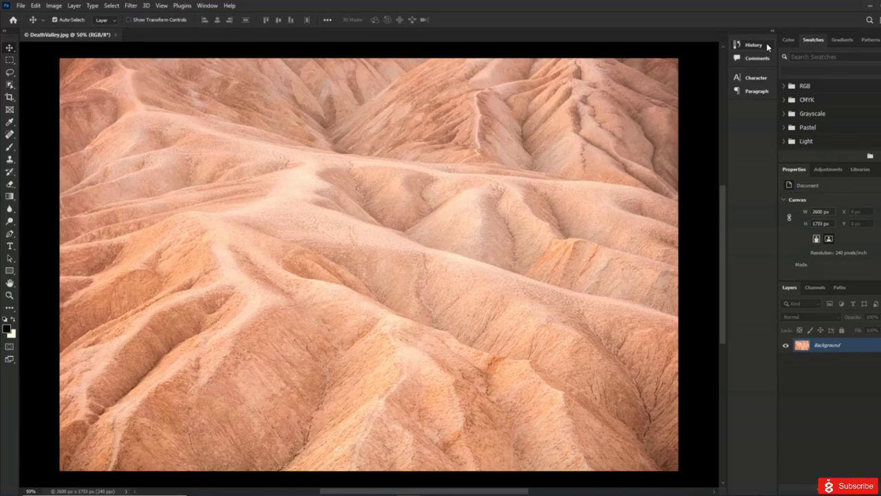
{"action": "left_click_drag", "start_coordinate": [758, 47], "coordinate": [756, 64]}
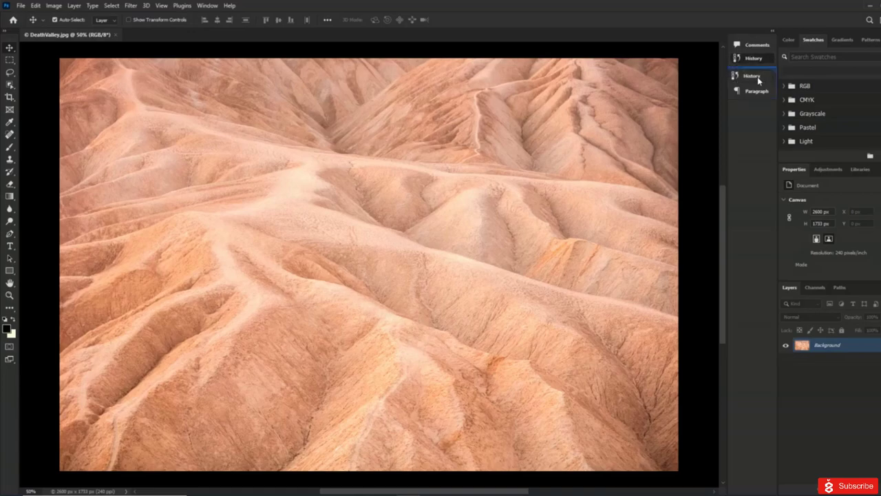
{"action": "left_click_drag", "start_coordinate": [754, 101], "coordinate": [760, 44]}
{"action": "left_click_drag", "start_coordinate": [727, 112], "coordinate": [756, 111]}
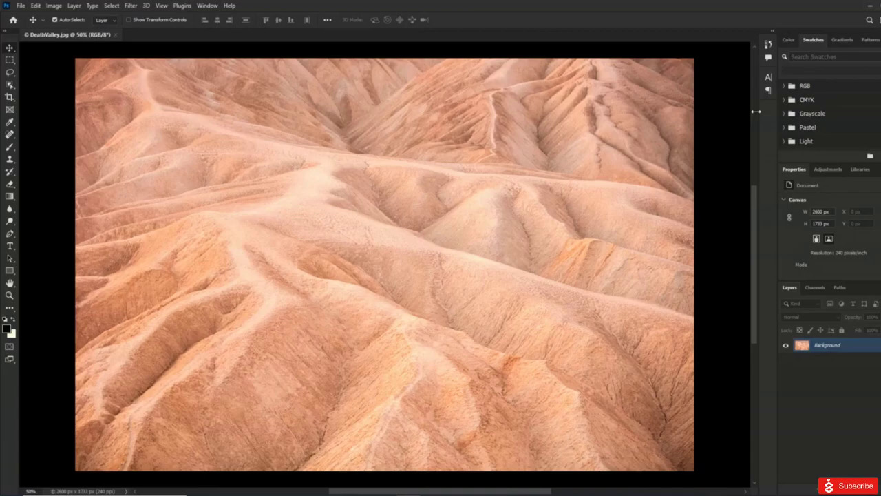
Step: Expand the collapsed panel dock and move the Swatches panel into the Layers panel group
{"action": "left_click", "coordinate": [774, 34]}
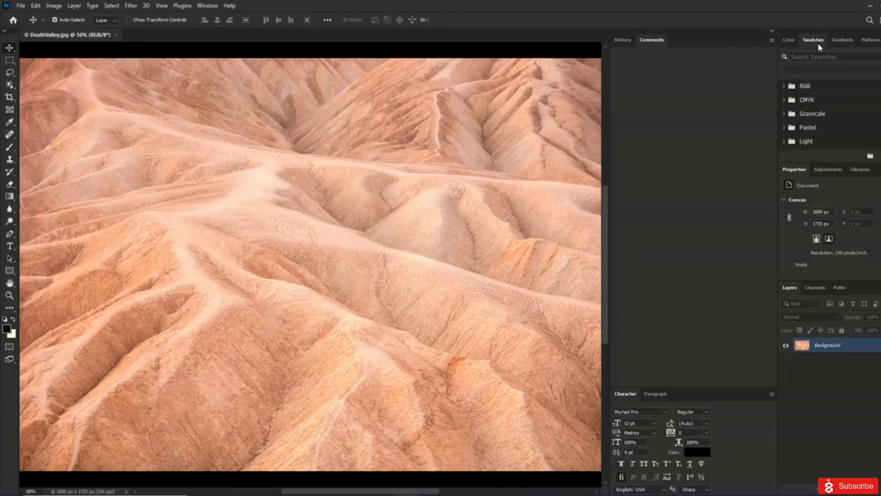
{"action": "left_click_drag", "start_coordinate": [818, 42], "coordinate": [804, 113]}
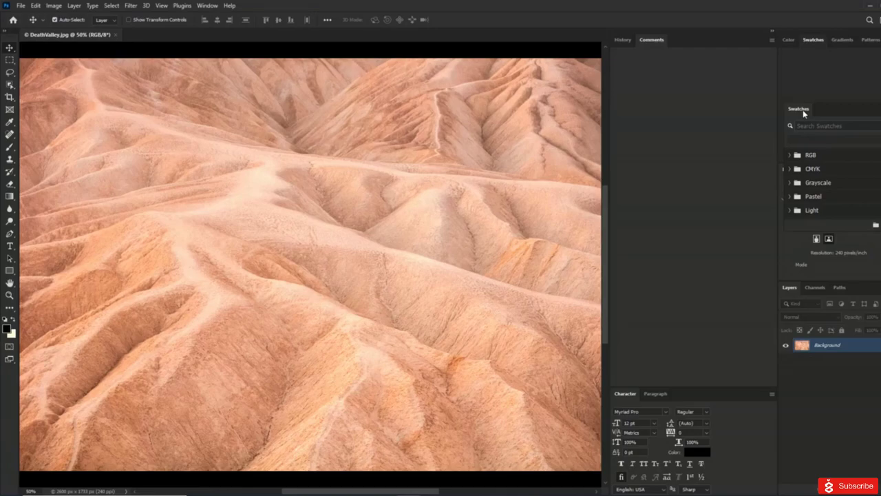
{"action": "left_click_drag", "start_coordinate": [803, 109], "coordinate": [802, 109]}
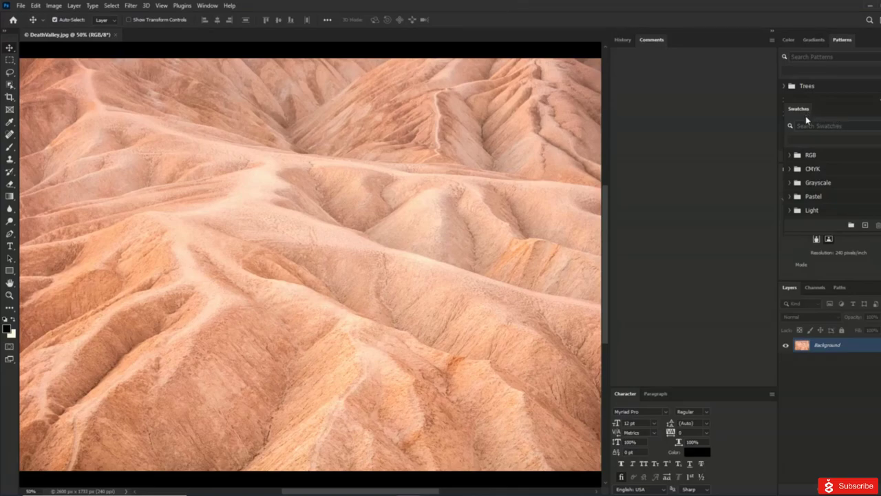
{"action": "left_click_drag", "start_coordinate": [806, 114], "coordinate": [811, 289]}
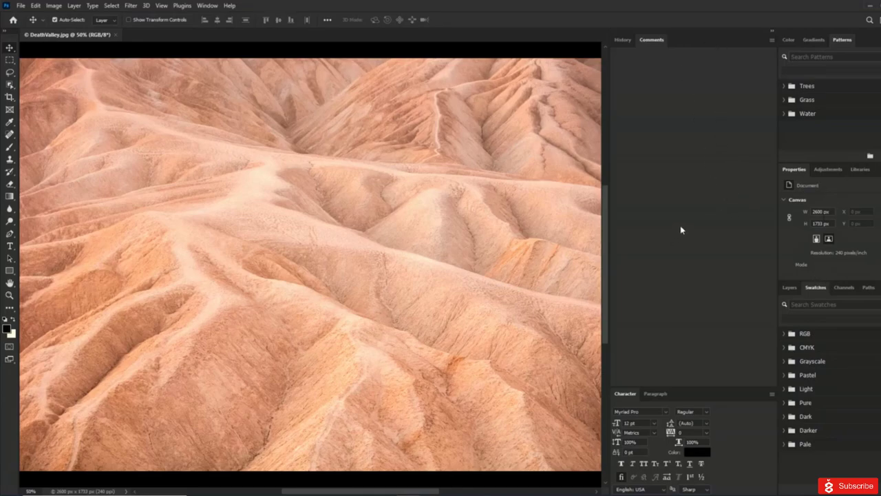
Step: Display the History panel, and detach the Swatches panel over the canvas and close it
{"action": "left_click", "coordinate": [623, 40]}
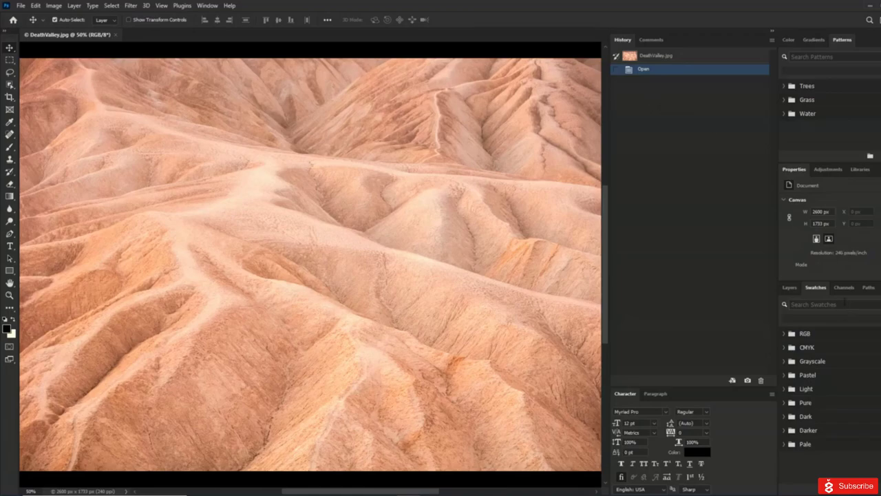
{"action": "left_click_drag", "start_coordinate": [817, 292], "coordinate": [419, 174]}
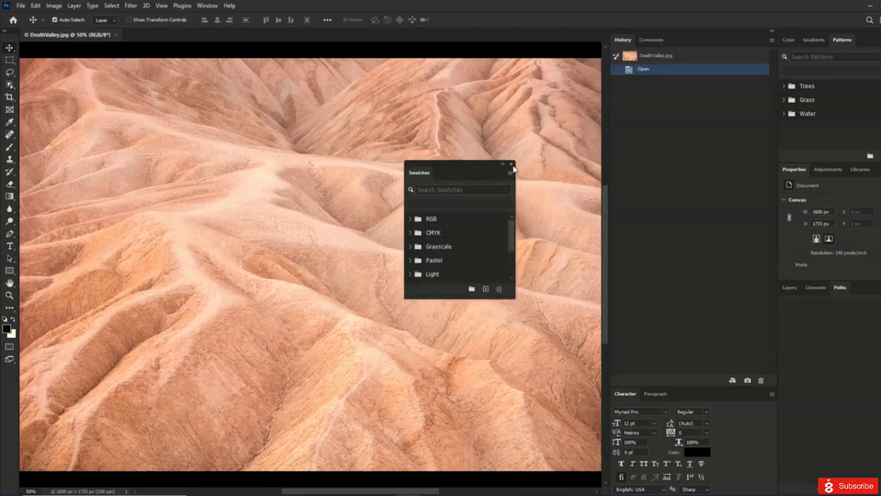
{"action": "left_click", "coordinate": [512, 164]}
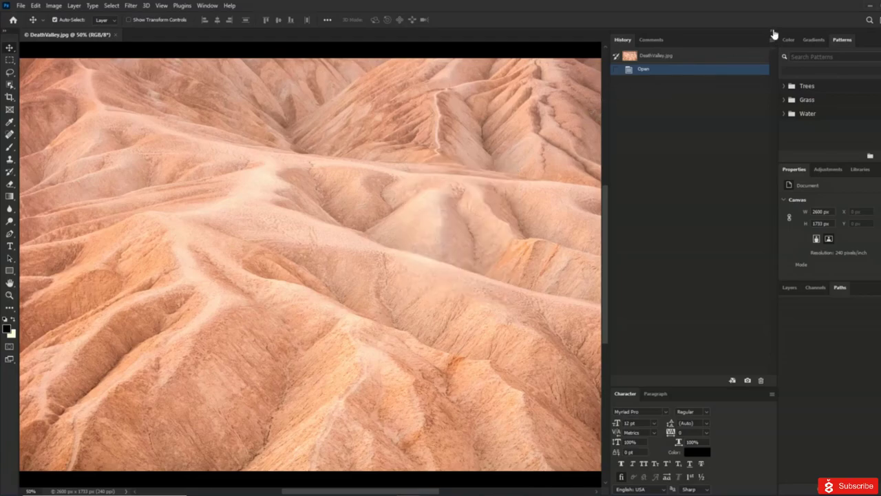
Step: Close the History and Comments tab group and collapse the remaining Character and Paragraph panels to icons
{"action": "left_click", "coordinate": [654, 41]}
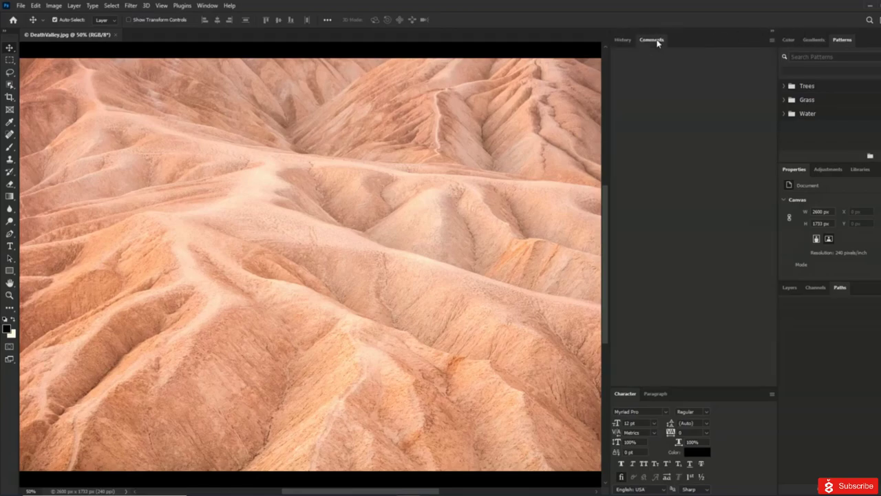
{"action": "right_click", "coordinate": [687, 43]}
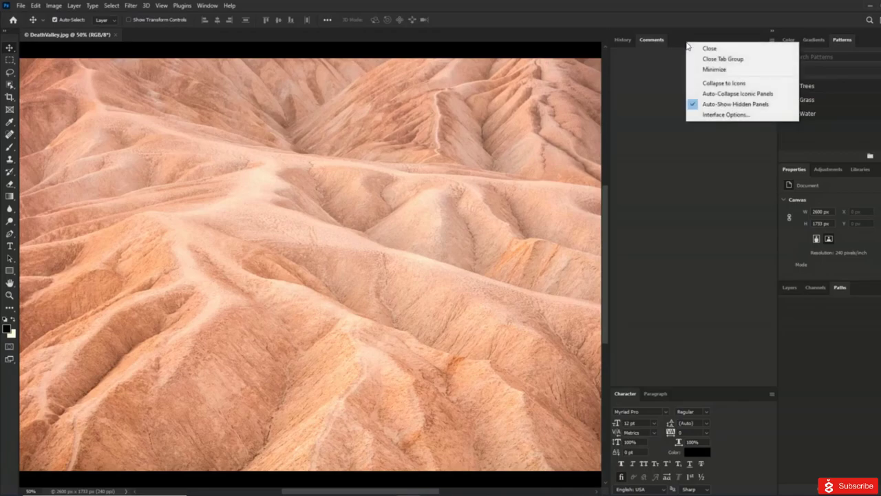
{"action": "left_click", "coordinate": [713, 59]}
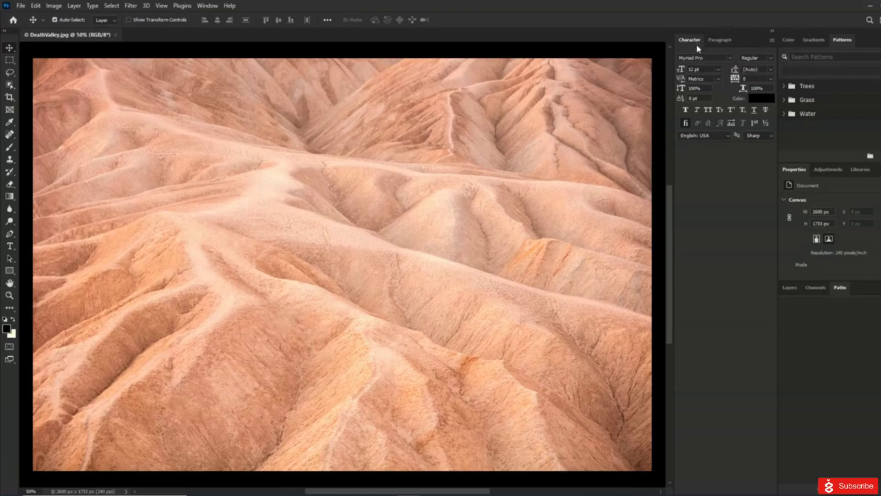
{"action": "left_click", "coordinate": [774, 33]}
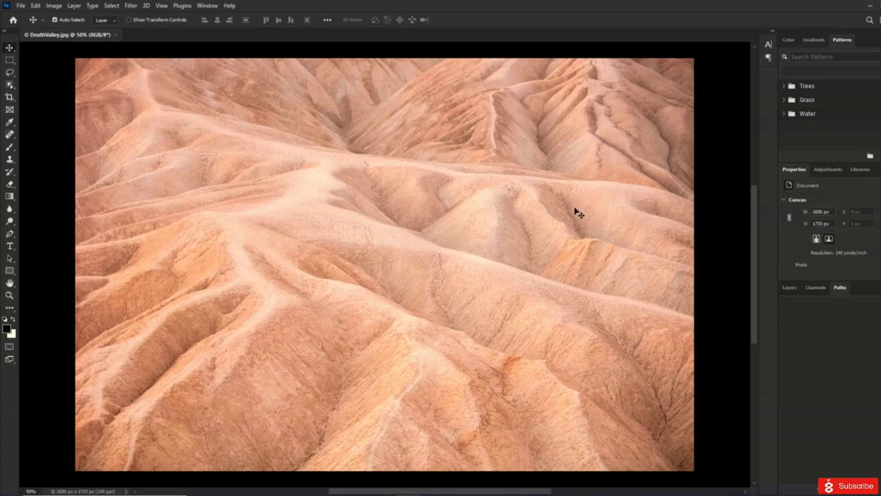
Step: Toggle the visibility of all tools and panels, and of only the side panels, restoring them each time
{"action": "key", "text": "Tab"}
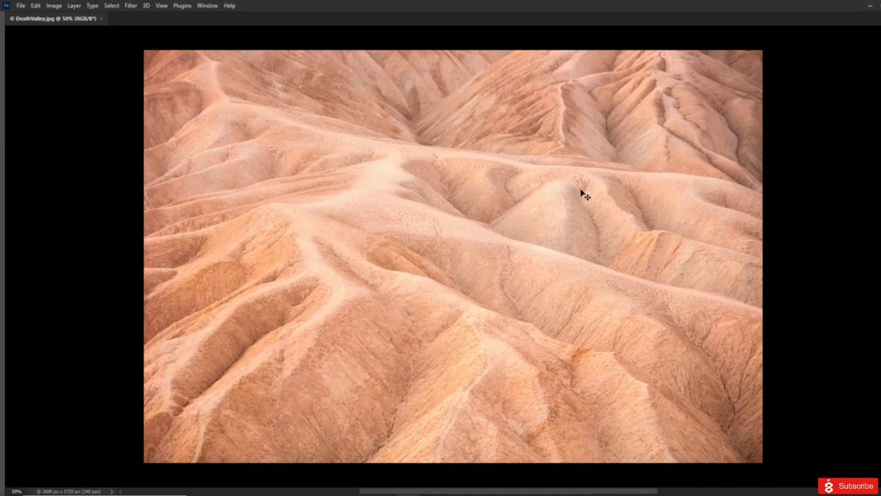
{"action": "key", "text": "Tab"}
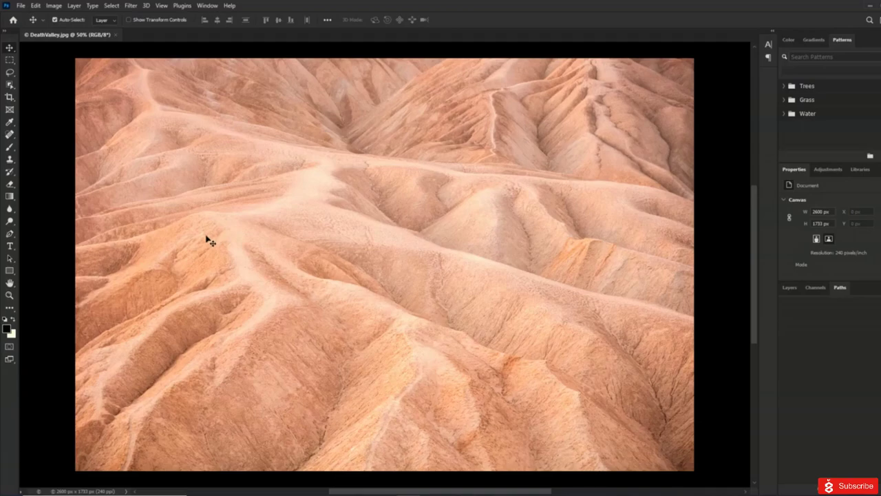
{"action": "key", "text": "shift+Tab"}
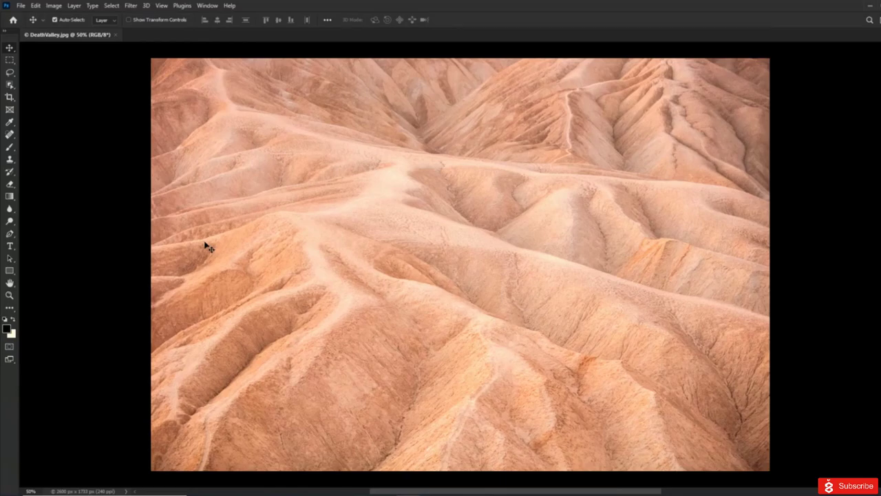
{"action": "key", "text": "shift+Tab"}
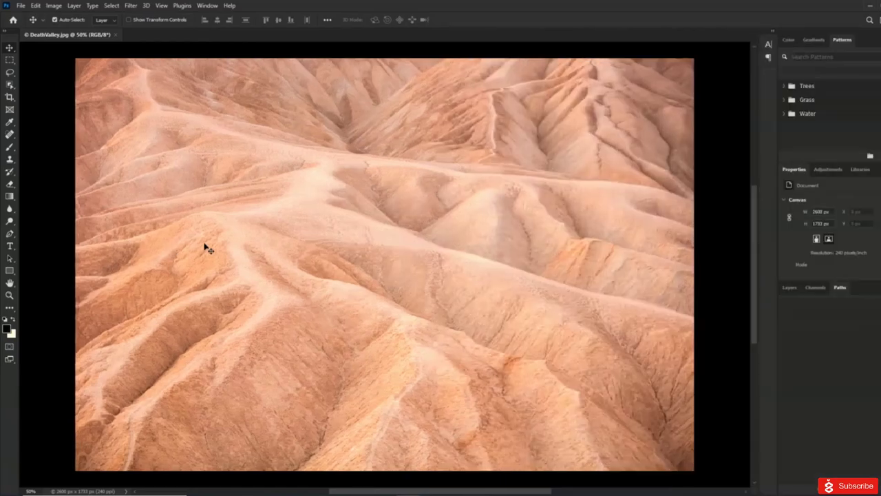
{"action": "key", "text": "shift+Tab"}
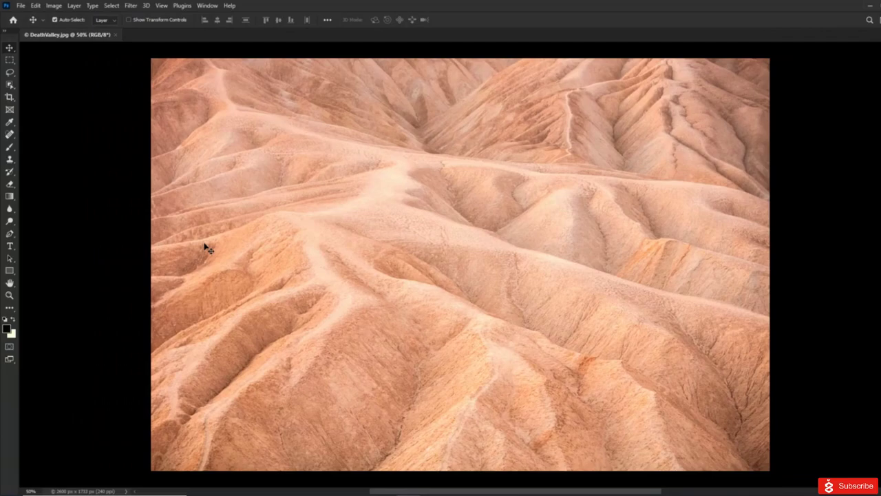
{"action": "key", "text": "shift+Tab"}
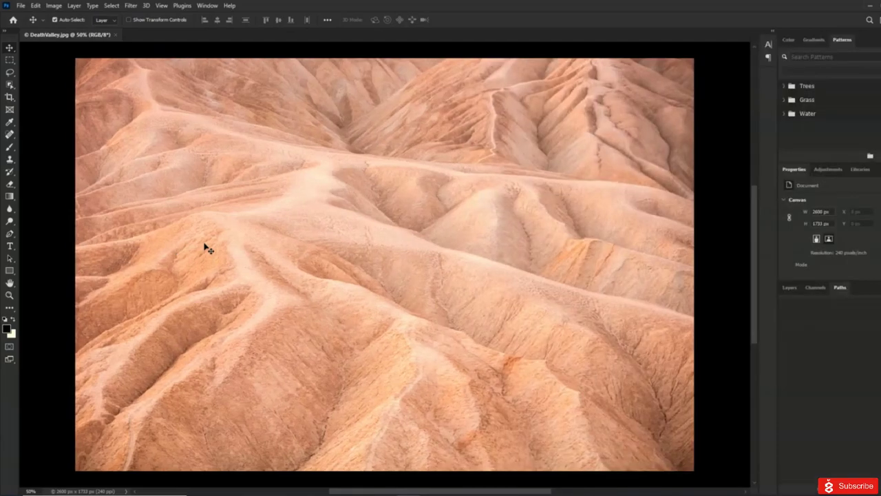
Step: Bring the Layers panel and the Gradients panel to the front of their panel groups
{"action": "left_click", "coordinate": [790, 289]}
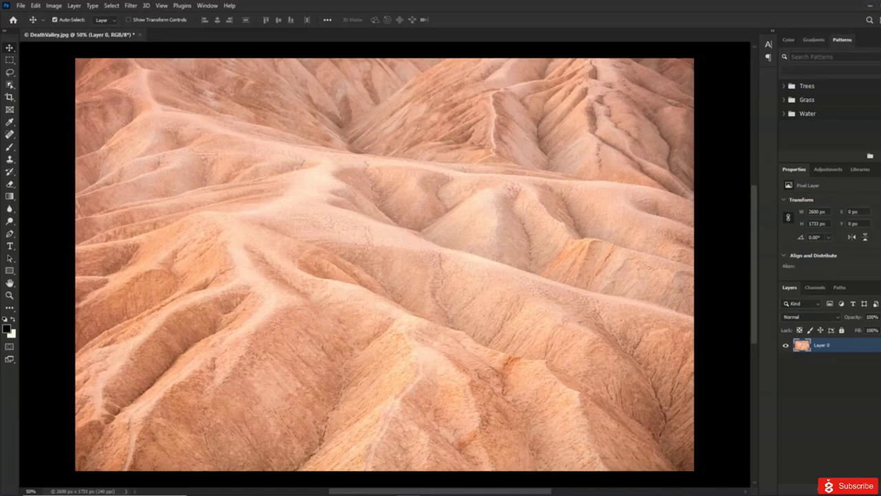
{"action": "left_click", "coordinate": [879, 39]}
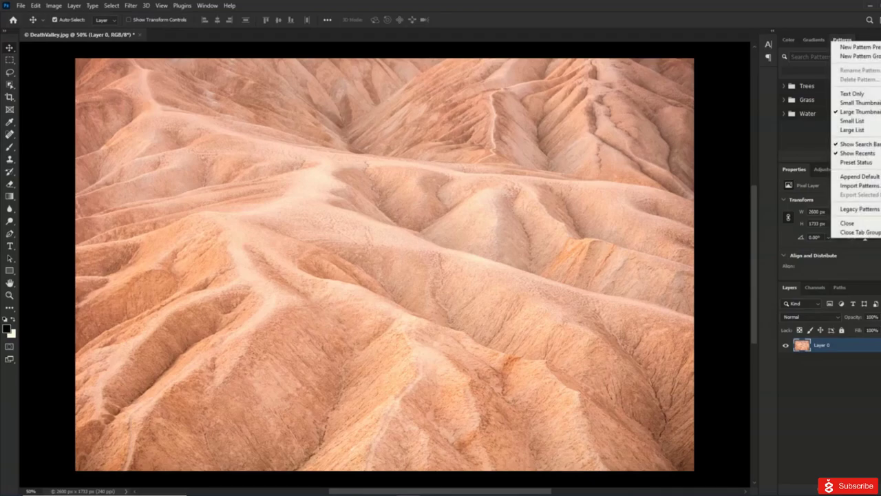
{"action": "key", "text": "Escape"}
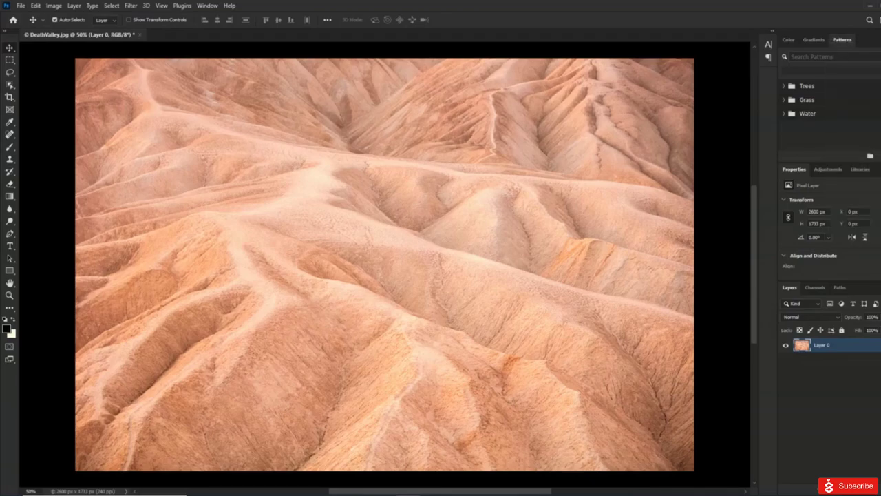
{"action": "left_click", "coordinate": [789, 40]}
{"action": "left_click", "coordinate": [813, 40]}
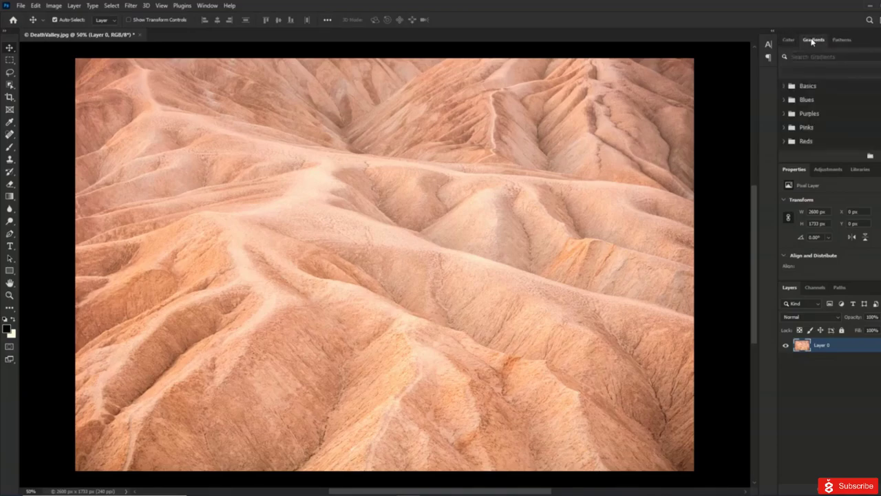
Step: Reset the Essentials workspace and switch to the Painting workspace
{"action": "left_click", "coordinate": [872, 19]}
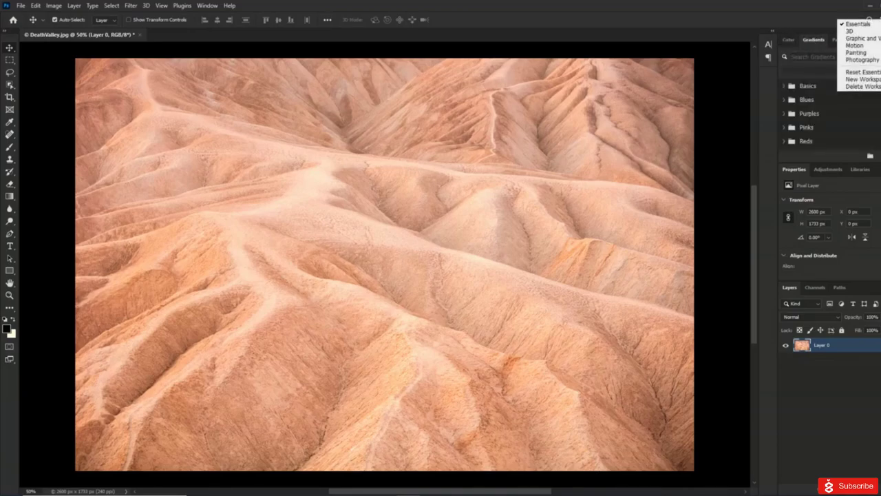
{"action": "left_click", "coordinate": [863, 72]}
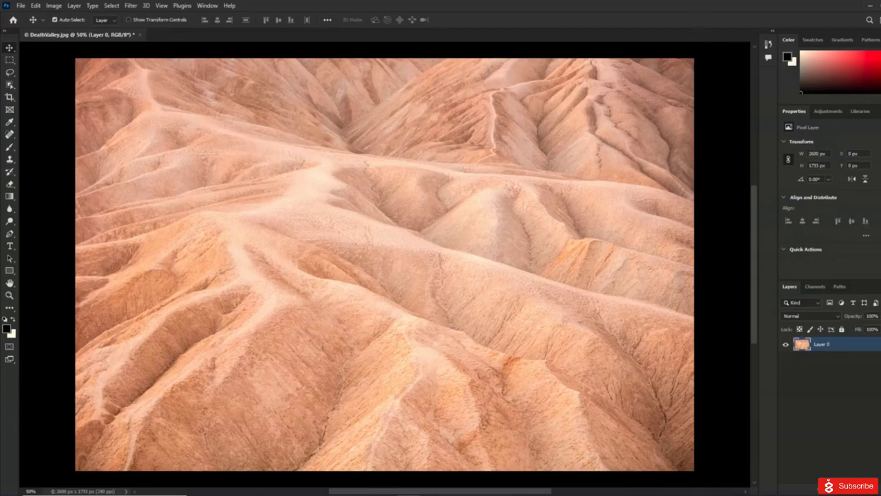
{"action": "left_click", "coordinate": [878, 19]}
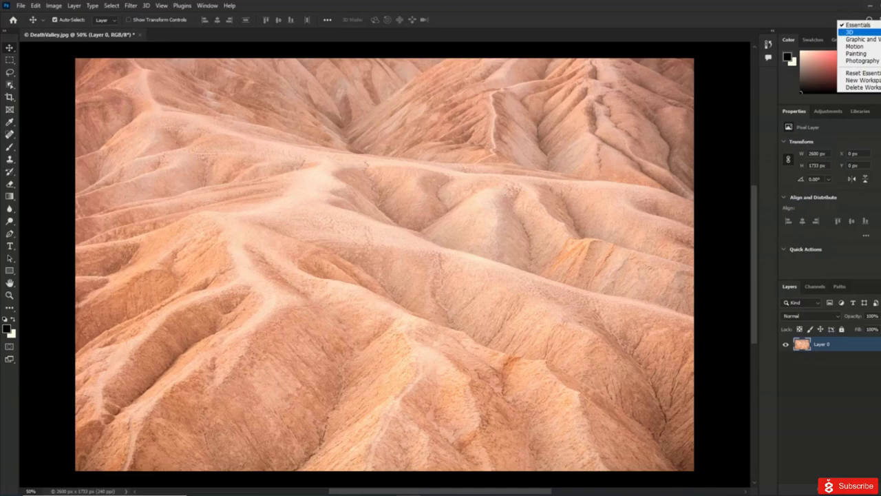
{"action": "left_click", "coordinate": [856, 53]}
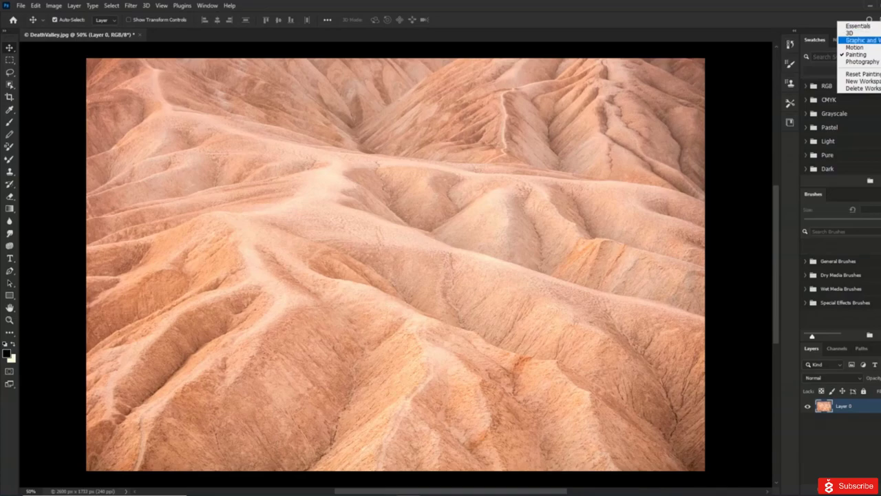
Step: Switch to the Graphic and Web workspace, return to the Essentials workspace and reset it
{"action": "key", "text": "Return"}
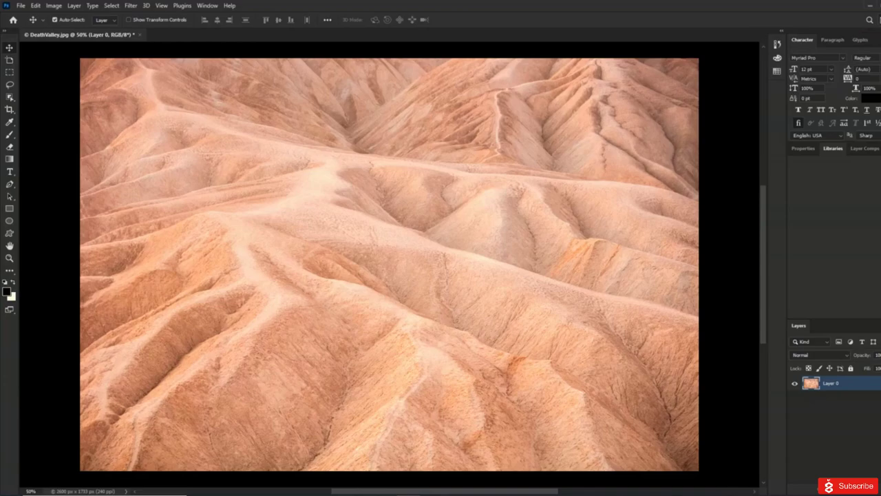
{"action": "left_click", "coordinate": [876, 19]}
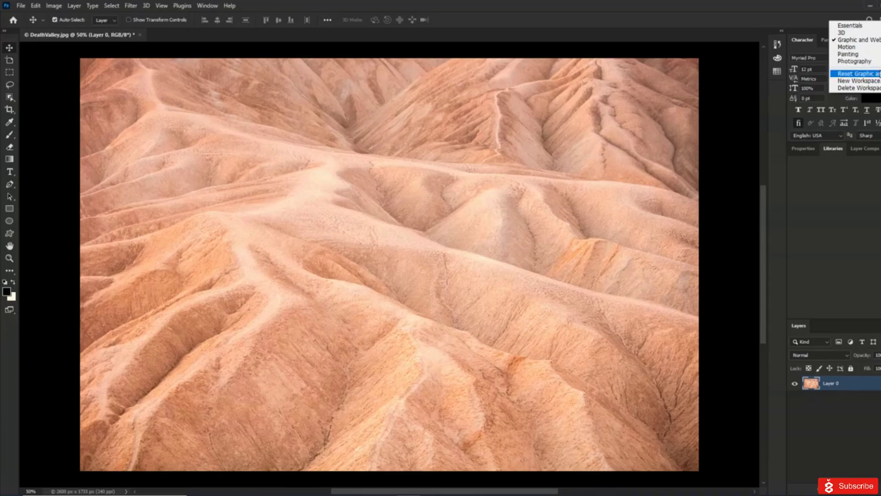
{"action": "left_click", "coordinate": [877, 26]}
{"action": "left_click", "coordinate": [874, 20]}
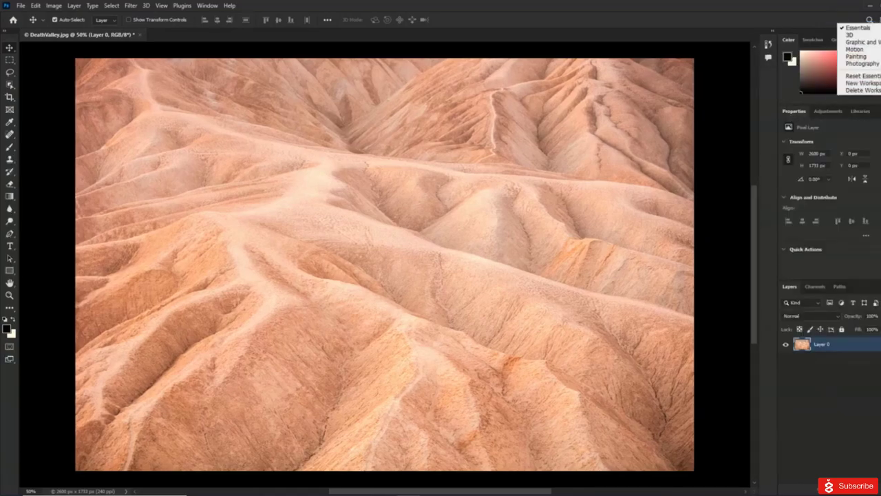
{"action": "left_click", "coordinate": [862, 75]}
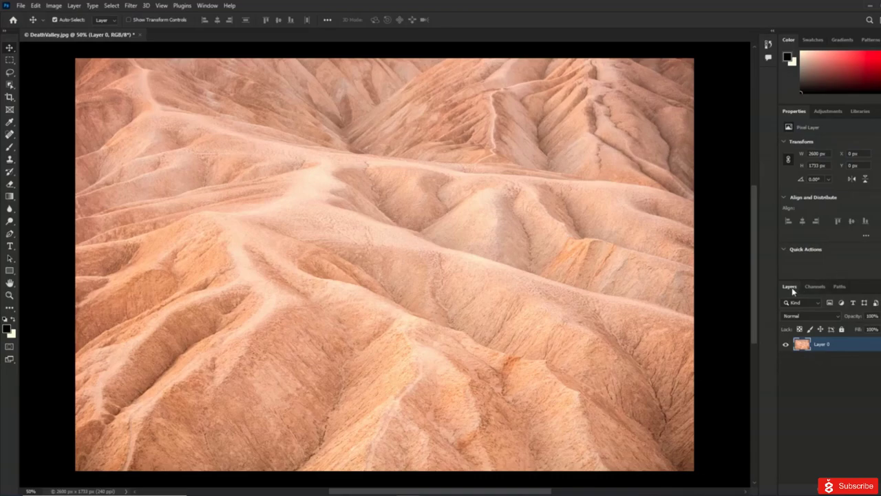
Step: Pull the Layers panel out of its group, collapse it to an icon and dock it beside the toolbar
{"action": "left_click_drag", "start_coordinate": [791, 289], "coordinate": [47, 71]}
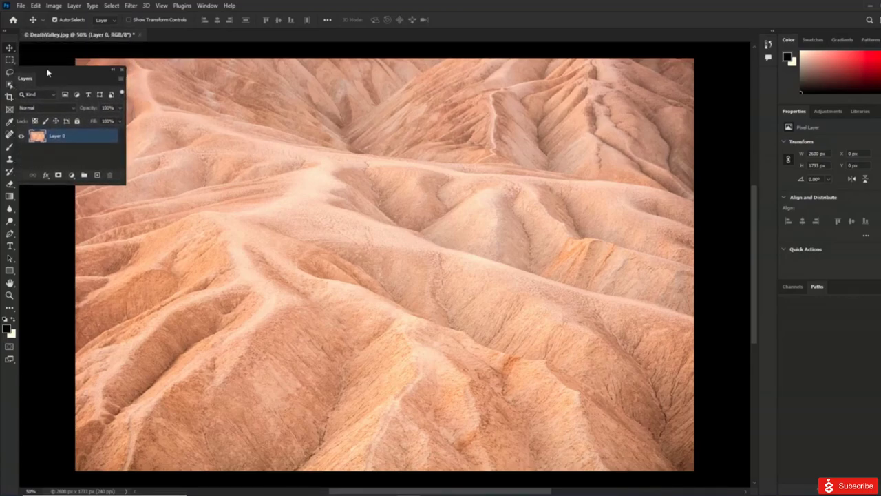
{"action": "left_click_drag", "start_coordinate": [47, 71], "coordinate": [48, 73]}
{"action": "left_click", "coordinate": [113, 70]}
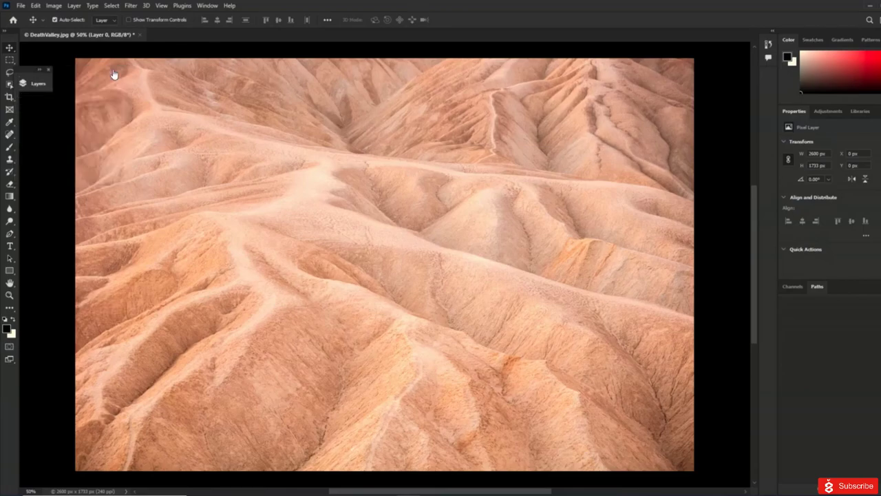
{"action": "mouse_move", "coordinate": [26, 71]}
{"action": "left_mouse_down"}
{"action": "mouse_move", "coordinate": [11, 52]}
{"action": "mouse_move", "coordinate": [22, 55]}
{"action": "left_mouse_up"}
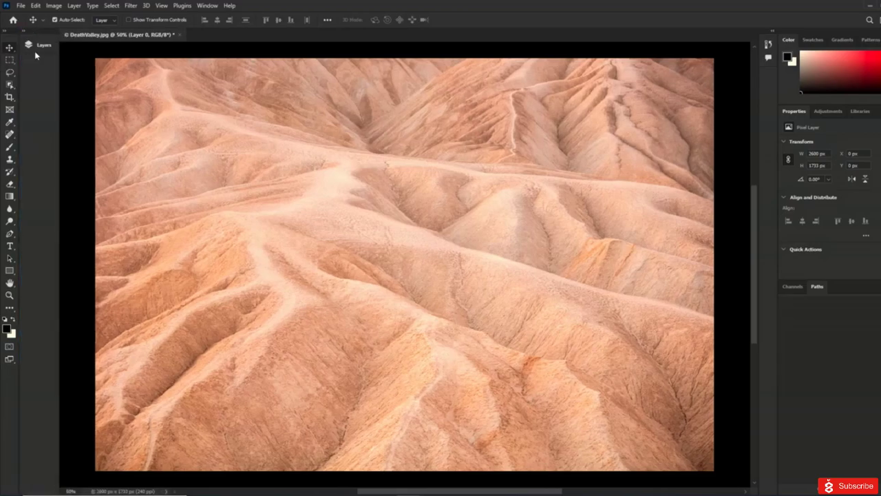
{"action": "left_click", "coordinate": [39, 49]}
{"action": "left_click", "coordinate": [38, 48]}
Step: Detach the Libraries panel from its group, dock it beside the collapsed Layers panel and pull it out as a floating icon
{"action": "left_click_drag", "start_coordinate": [853, 117], "coordinate": [389, 110]}
{"action": "left_click_drag", "start_coordinate": [192, 105], "coordinate": [22, 65]}
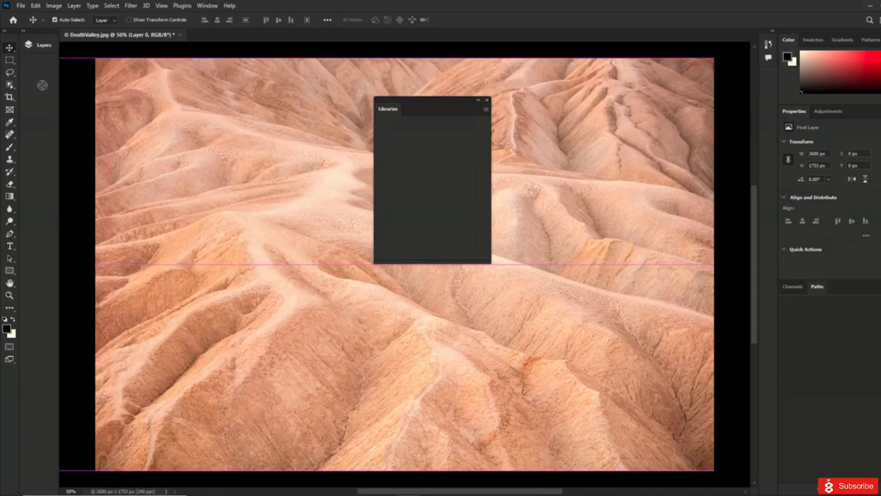
{"action": "left_click_drag", "start_coordinate": [42, 84], "coordinate": [69, 95]}
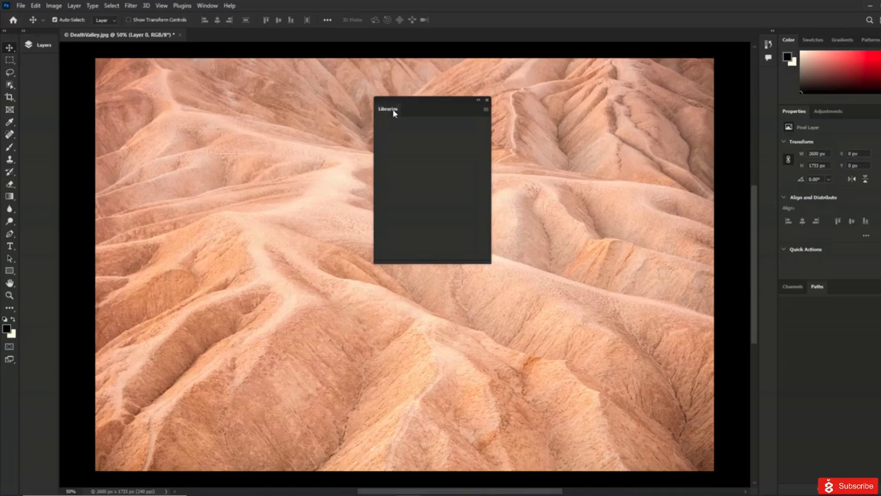
{"action": "left_click_drag", "start_coordinate": [428, 109], "coordinate": [68, 59]}
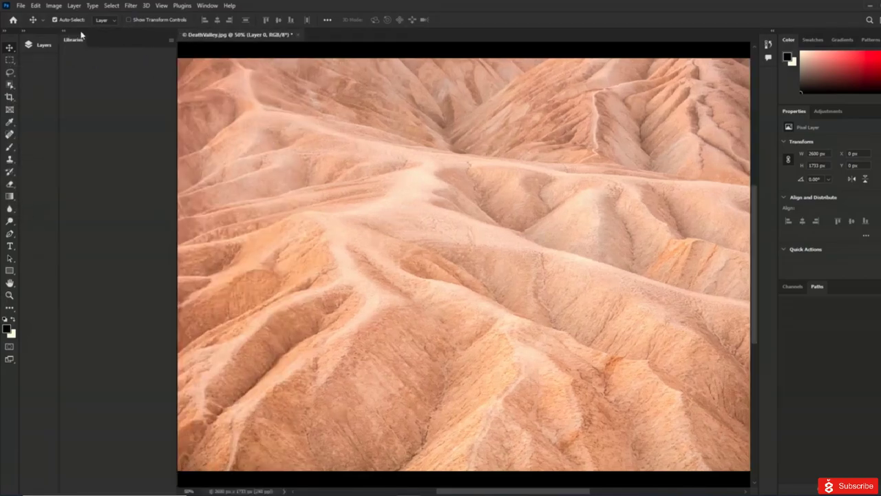
{"action": "left_click", "coordinate": [66, 34]}
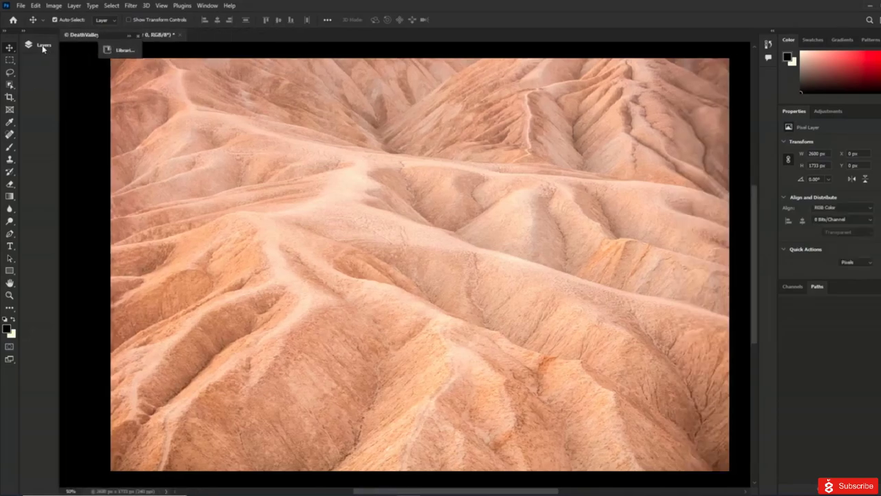
Step: Expand the Layers panel from its icon and show the Channels and Paths panels in turn
{"action": "left_click", "coordinate": [43, 46]}
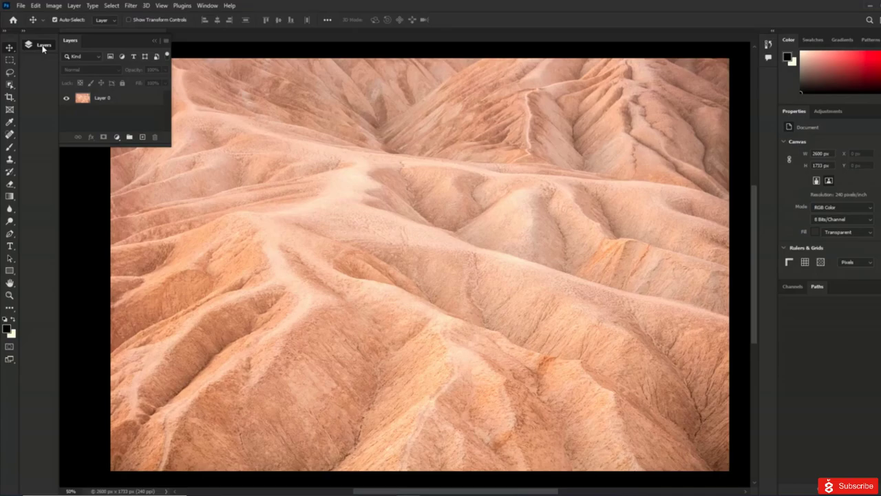
{"action": "left_click", "coordinate": [792, 288]}
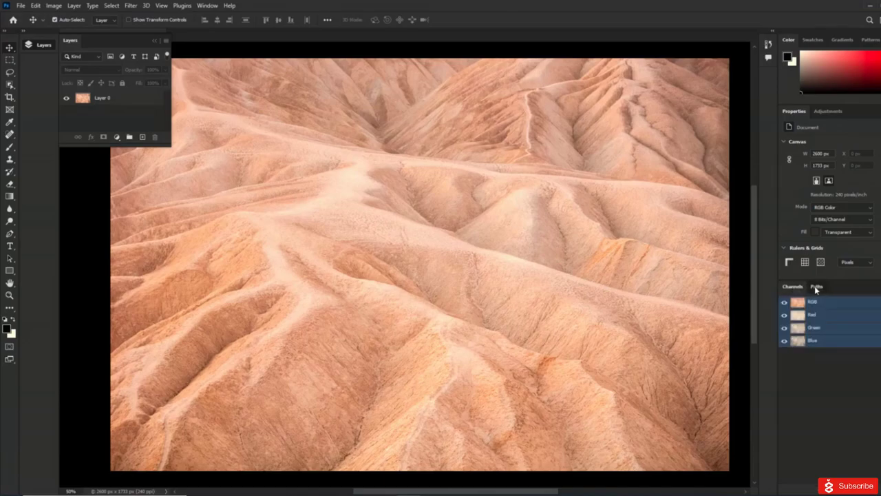
{"action": "left_click", "coordinate": [816, 288]}
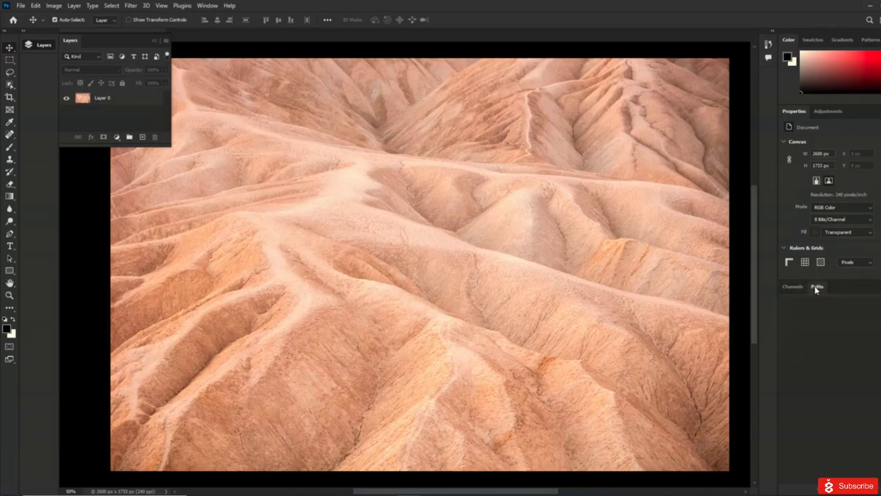
Step: Reset the Essentials workspace and dock the Layers panel as an expanded column beside the toolbar
{"action": "left_click", "coordinate": [877, 19]}
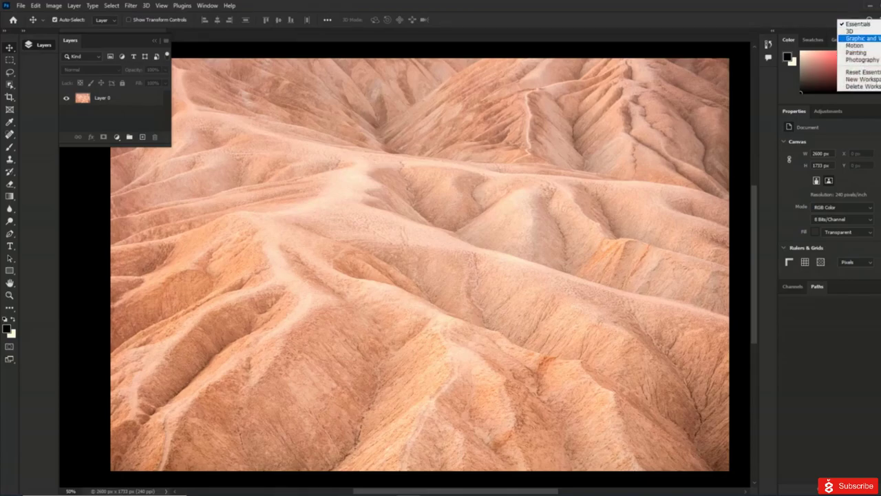
{"action": "left_click", "coordinate": [861, 72]}
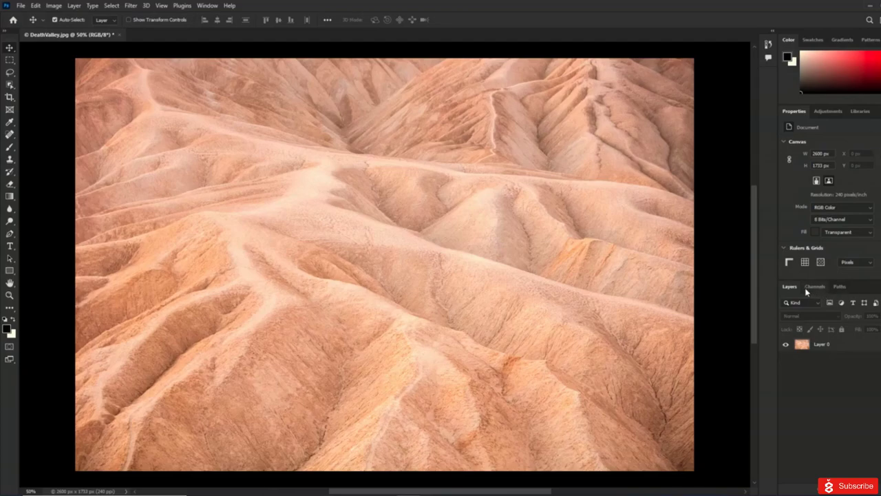
{"action": "left_click_drag", "start_coordinate": [788, 288], "coordinate": [22, 54]}
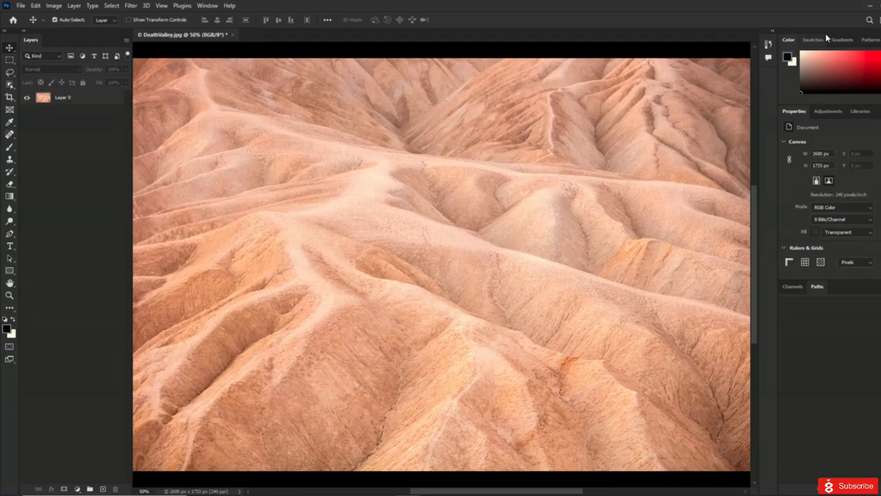
Step: Save the current panel layout as a new workspace named "JK PANELS ON RIGHT"
{"action": "left_click", "coordinate": [878, 19]}
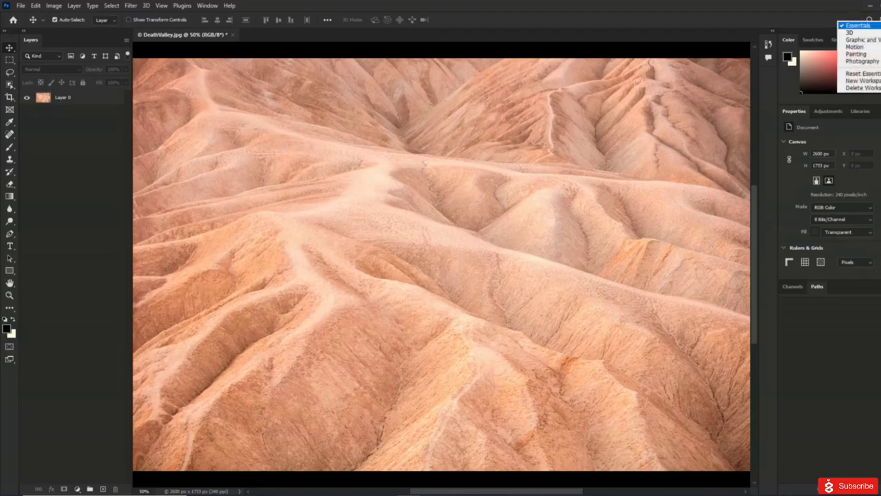
{"action": "left_click", "coordinate": [862, 80]}
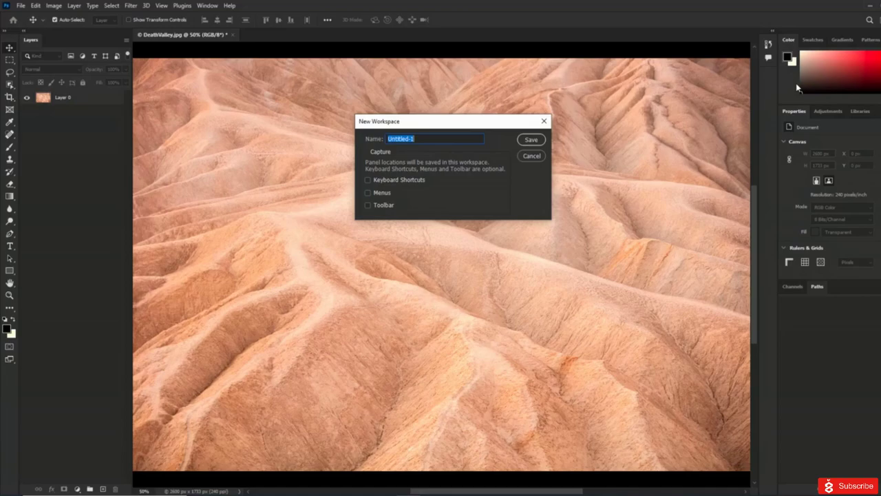
{"action": "type", "text": "JK"}
{"action": "type", "text": "PANELS ON RIGHT"}
{"action": "left_click", "coordinate": [532, 140]}
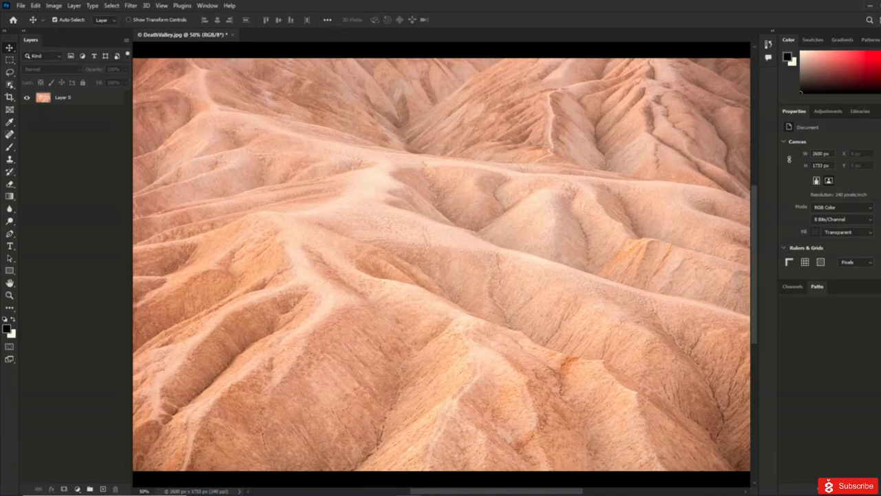
Step: Switch from the custom workspace to Essentials and reset it to its default layout
{"action": "left_click", "coordinate": [877, 19]}
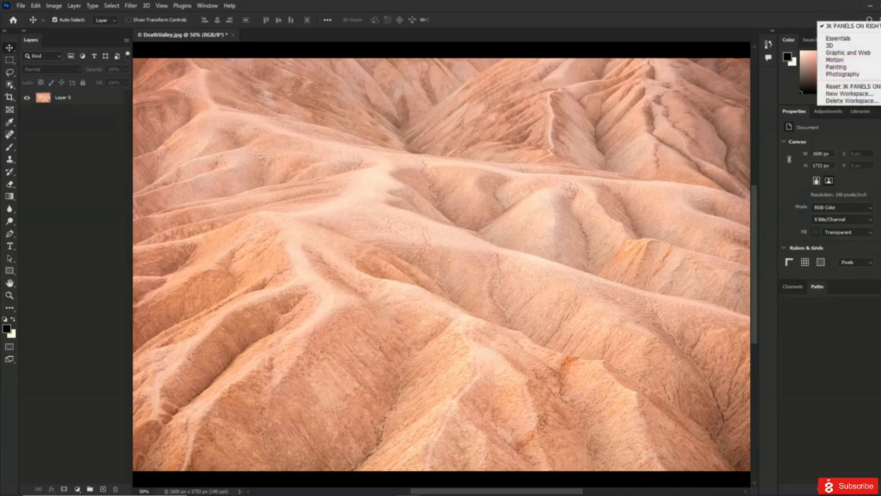
{"action": "left_click", "coordinate": [838, 38]}
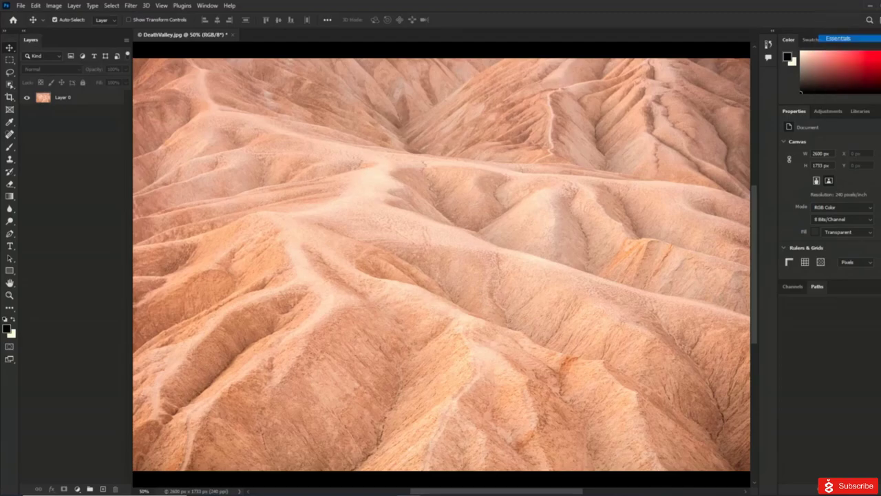
{"action": "left_click", "coordinate": [878, 20]}
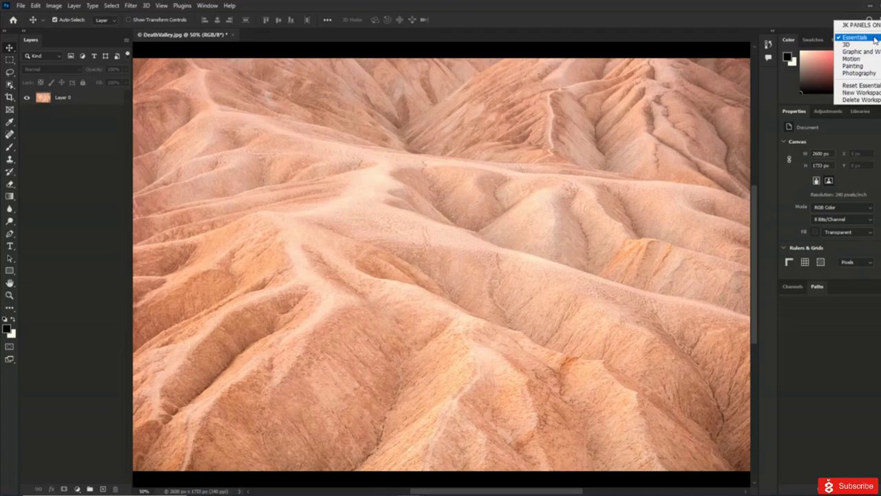
{"action": "left_click", "coordinate": [866, 86]}
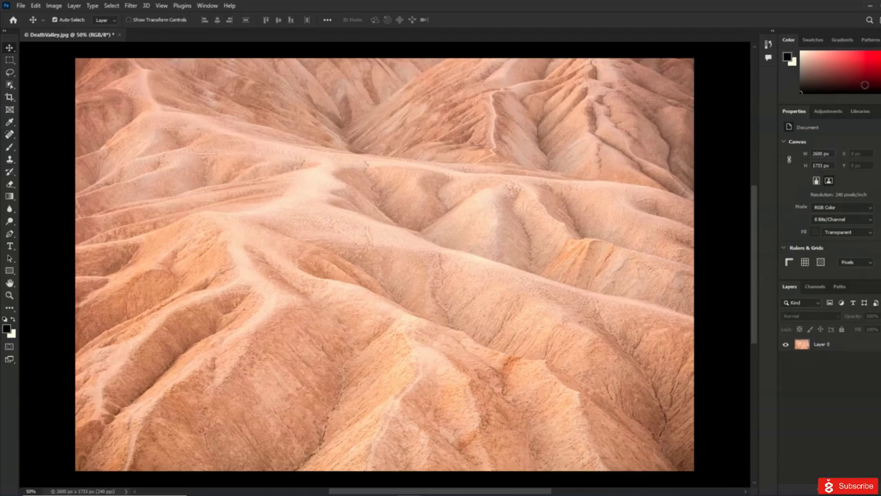
Step: Open the Delete Workspace dialog for "JK PANELS ON RIGHT" and close it without deleting the workspace
{"action": "left_click_drag", "start_coordinate": [865, 85], "coordinate": [863, 73]}
{"action": "left_click", "coordinate": [878, 20]}
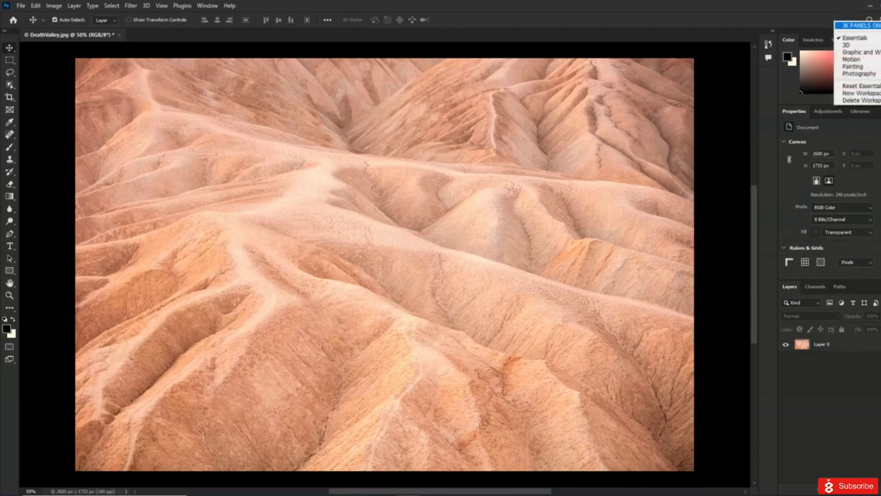
{"action": "left_click", "coordinate": [857, 99]}
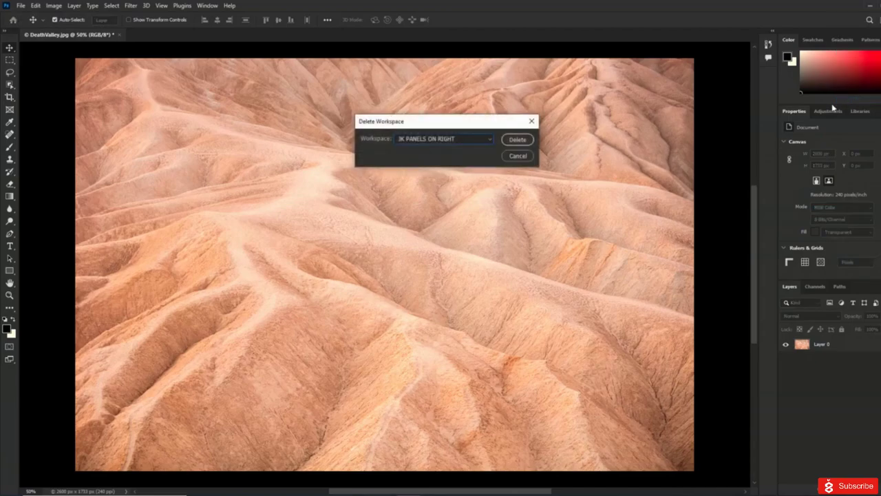
{"action": "left_click", "coordinate": [531, 121]}
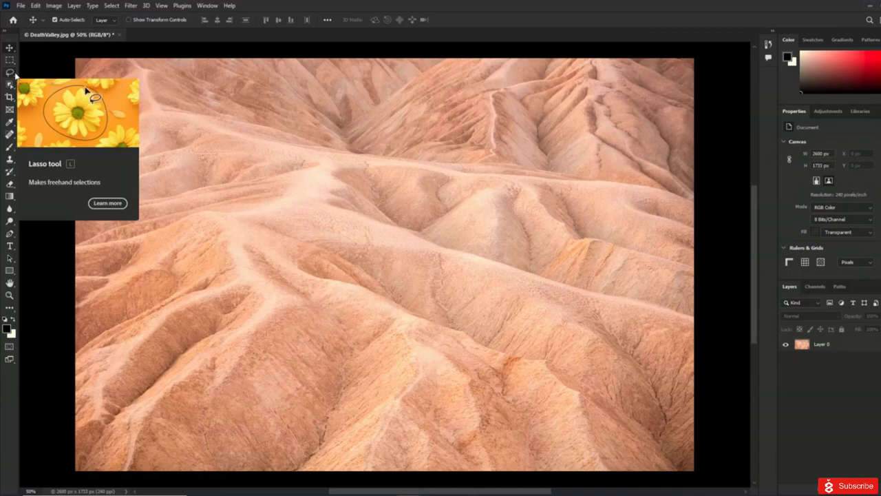
Step: Activate the Lasso tool, show its grouped tools and switch to the Polygonal Lasso tool
{"action": "left_click", "coordinate": [15, 74]}
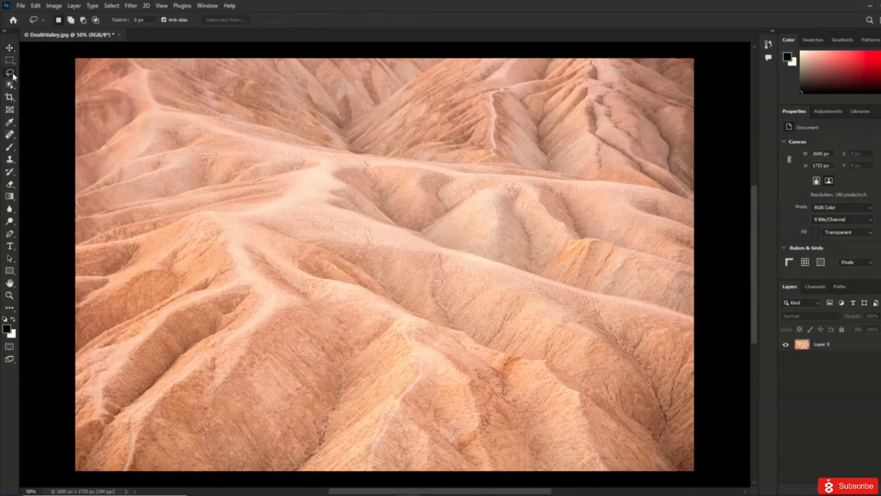
{"action": "left_click", "coordinate": [13, 75]}
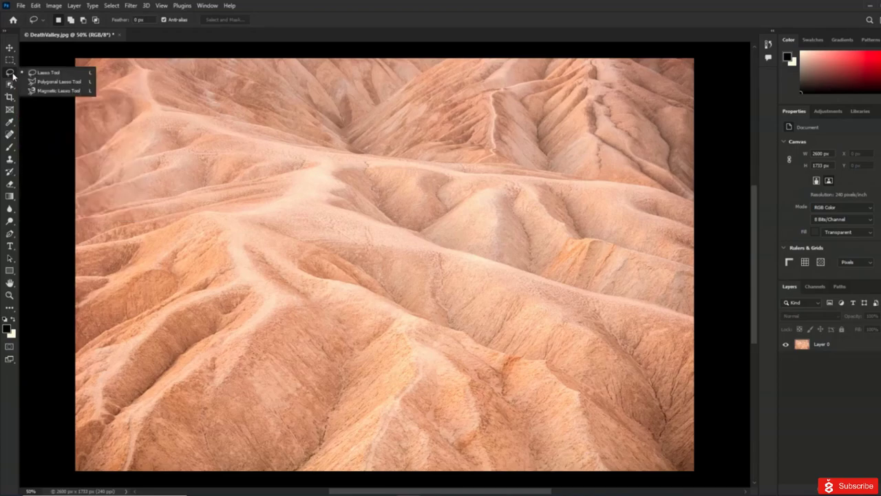
{"action": "left_click", "coordinate": [52, 82]}
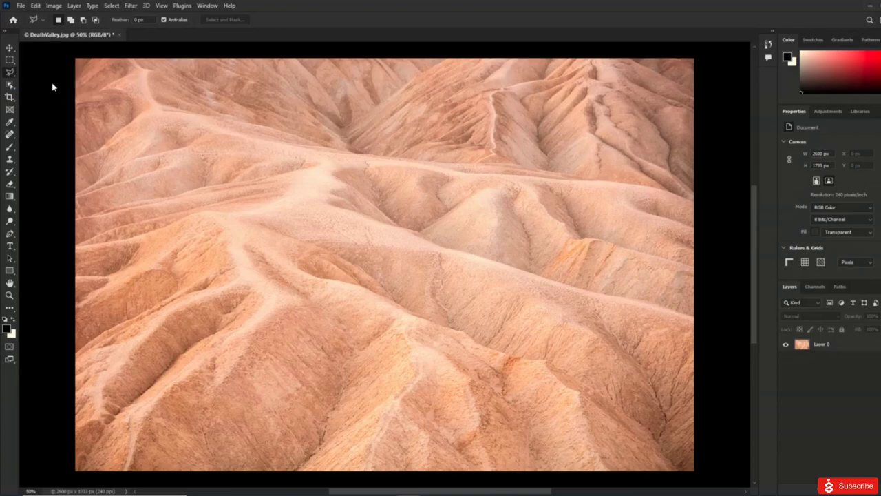
Step: Choose the Rectangular Marquee tool from its tool group, and return to the Polygonal Lasso tool
{"action": "left_click", "coordinate": [13, 61]}
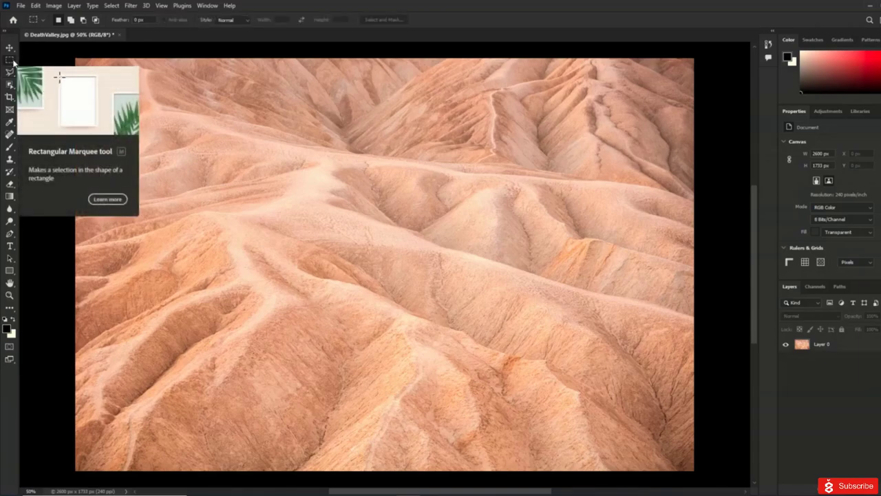
{"action": "left_click", "coordinate": [13, 61]}
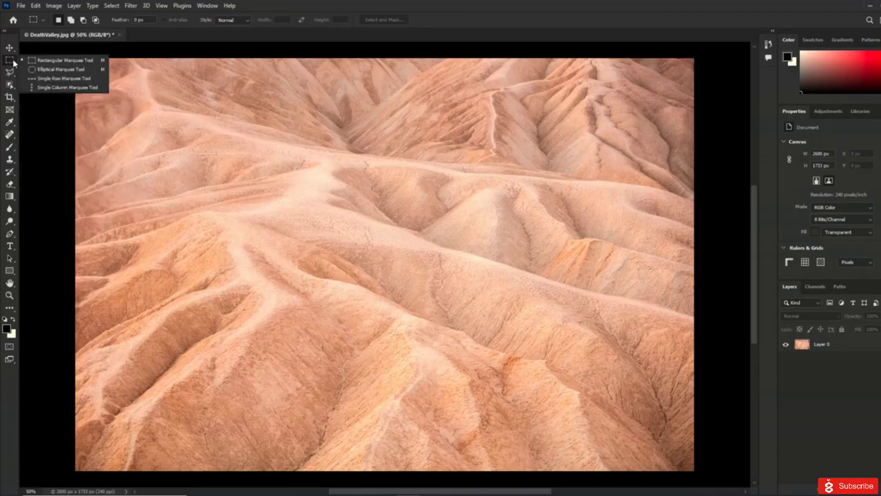
{"action": "left_click", "coordinate": [36, 61]}
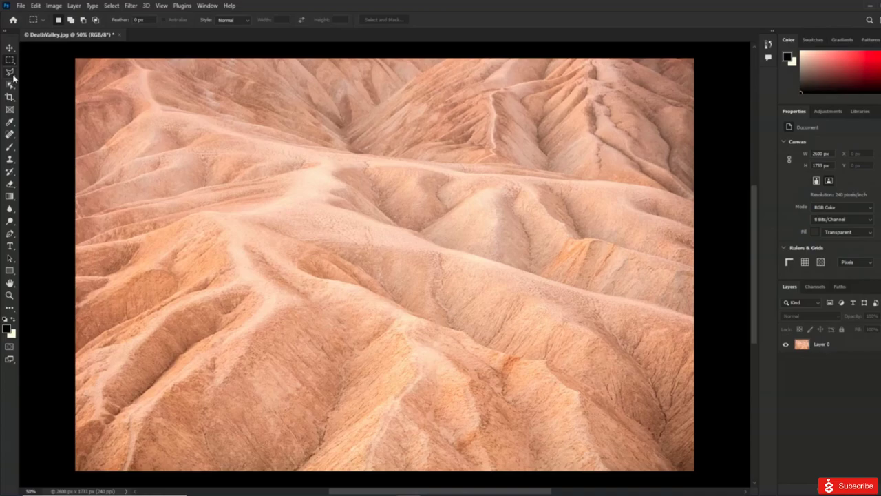
{"action": "left_click", "coordinate": [13, 76]}
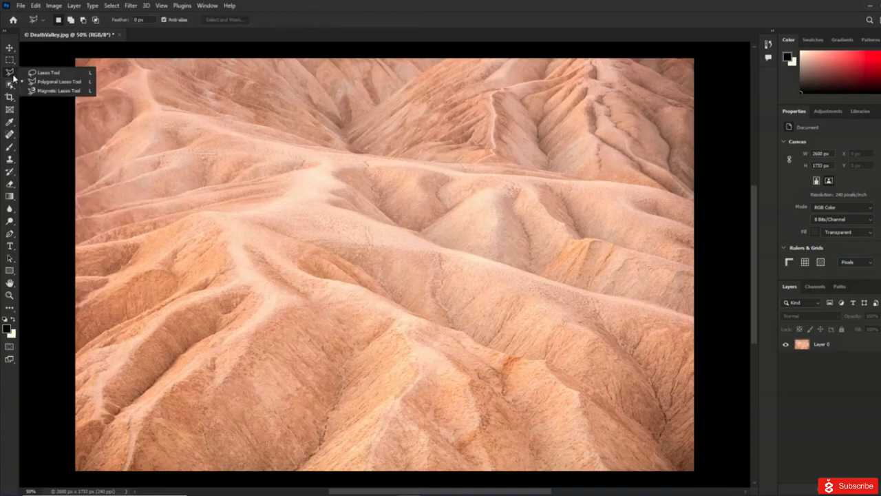
{"action": "left_click", "coordinate": [54, 82]}
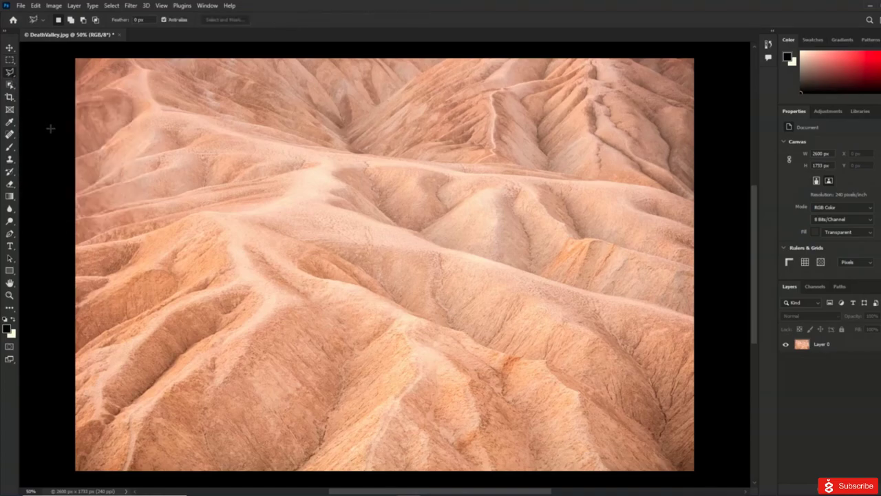
{"action": "scroll", "coordinate": [48, 108], "scroll_direction": "left", "scroll_amount": 2}
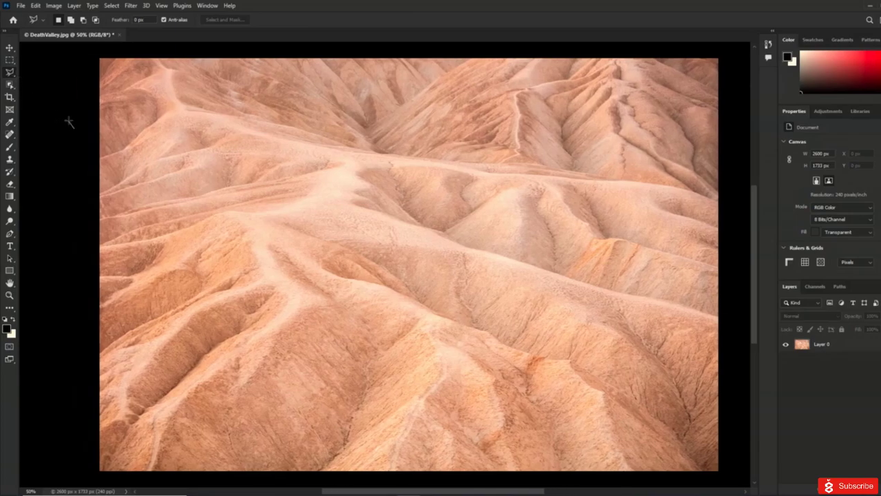
{"action": "left_click", "coordinate": [69, 124]}
{"action": "left_click", "coordinate": [130, 122]}
{"action": "key", "text": "Escape"}
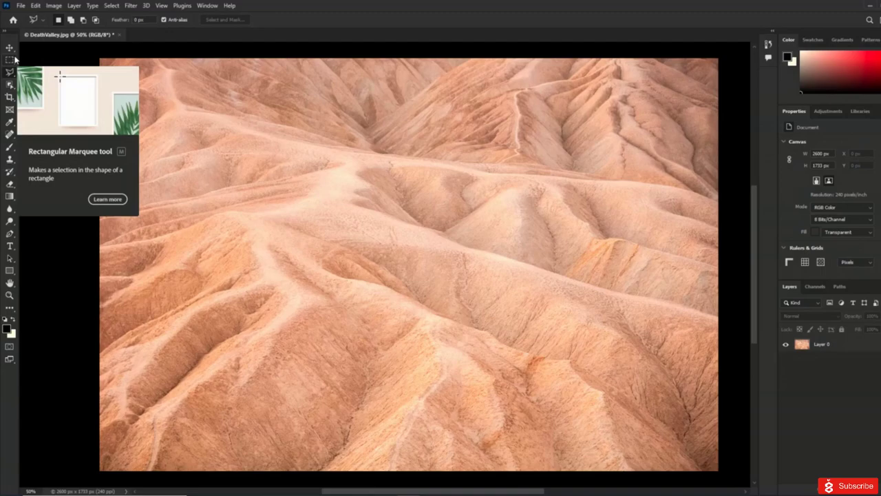
Step: Open the toolbar customization settings and split the Artboard Tool from the Move Tool into its own group
{"action": "left_click", "coordinate": [35, 6]}
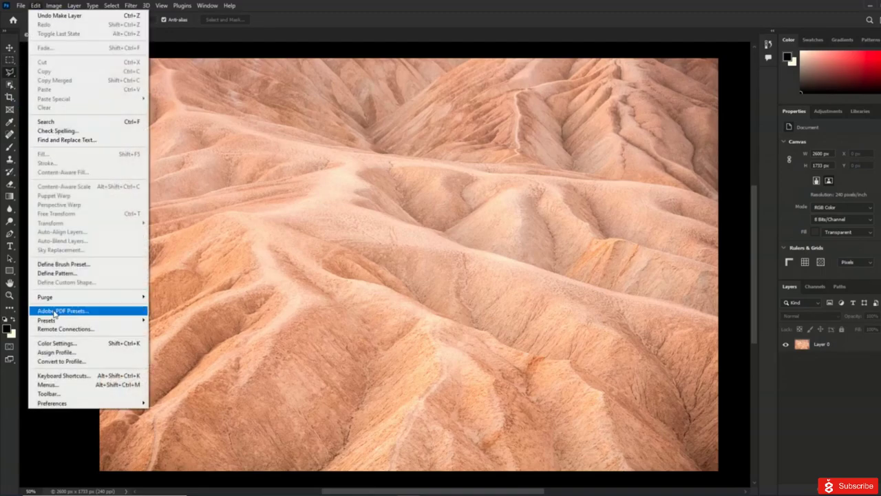
{"action": "left_click", "coordinate": [60, 395]}
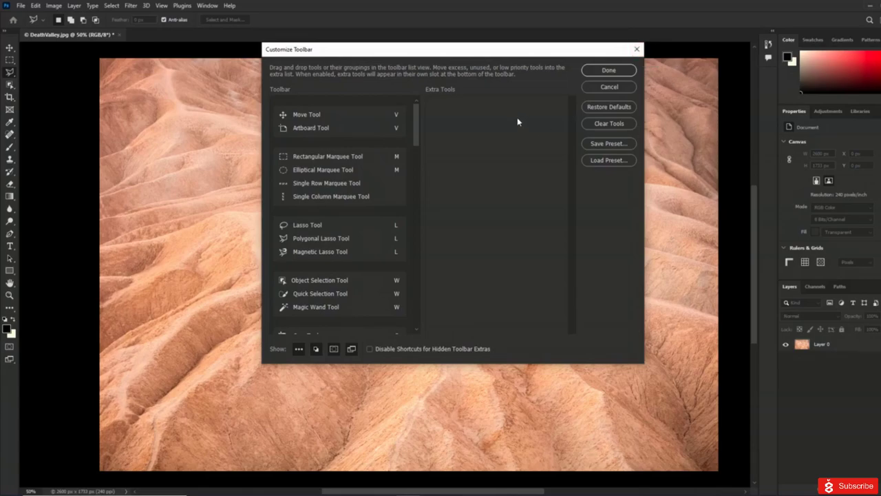
{"action": "left_click", "coordinate": [351, 112]}
{"action": "left_click", "coordinate": [319, 130]}
{"action": "left_click_drag", "start_coordinate": [319, 131], "coordinate": [319, 143]}
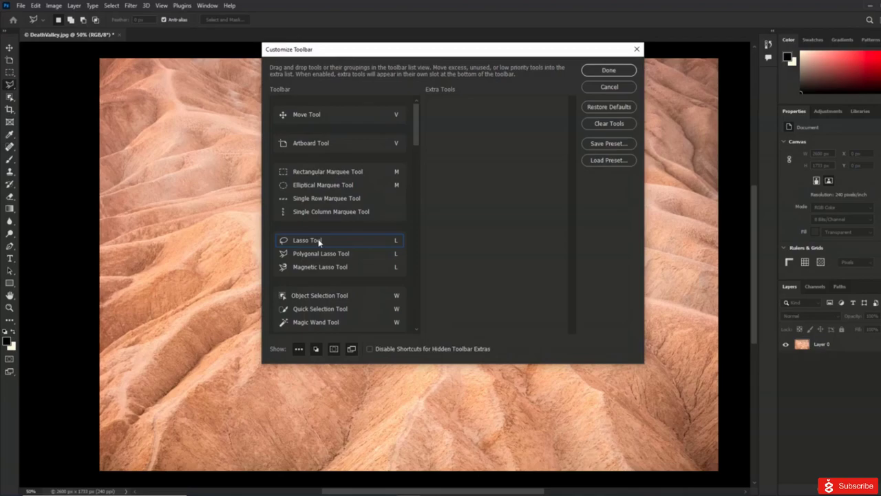
Step: Move the Lasso Tool into the marquee tools group and the Gradient Tool into Extra Tools
{"action": "left_click_drag", "start_coordinate": [320, 199], "coordinate": [321, 195]}
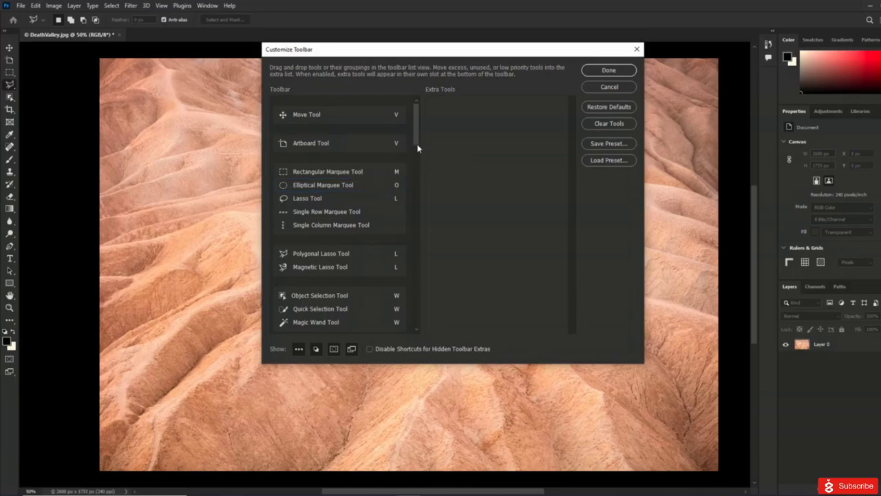
{"action": "scroll", "coordinate": [416, 171], "scroll_direction": "down", "scroll_amount": 8}
{"action": "left_click_drag", "start_coordinate": [418, 216], "coordinate": [417, 328]}
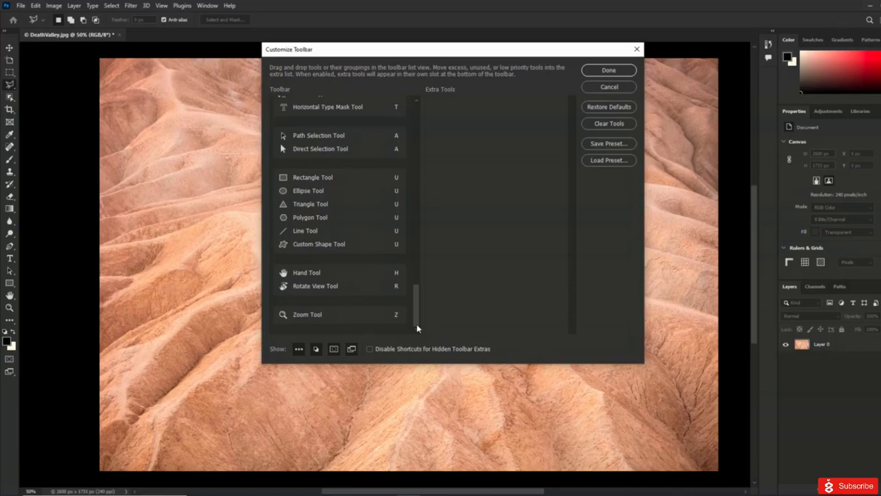
{"action": "left_click_drag", "start_coordinate": [416, 324], "coordinate": [431, 262]}
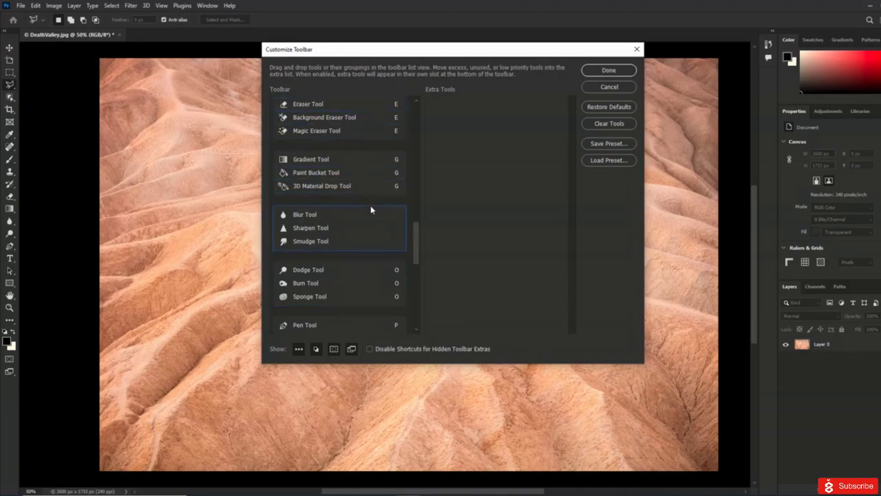
{"action": "left_click_drag", "start_coordinate": [360, 155], "coordinate": [482, 167]}
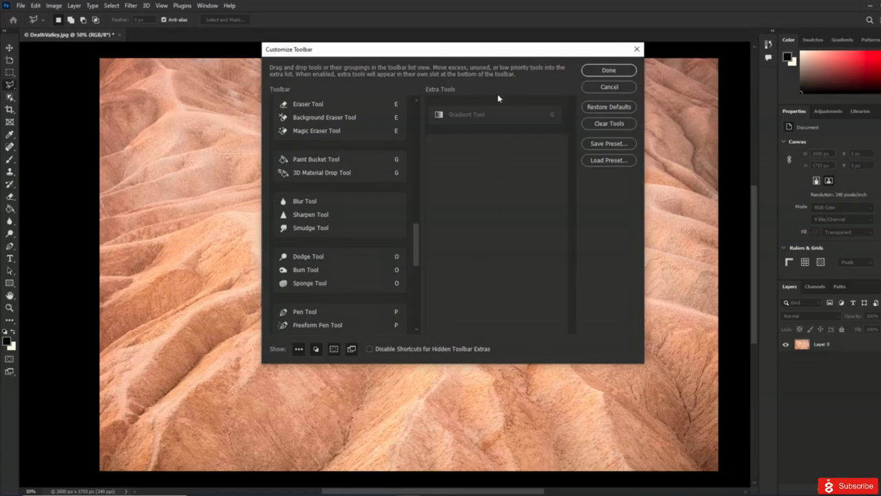
Step: Restore the toolbar's default tool arrangement and finish customizing it
{"action": "left_click", "coordinate": [494, 121]}
{"action": "key", "text": "Return"}
{"action": "left_click", "coordinate": [370, 349]}
{"action": "left_click", "coordinate": [608, 106]}
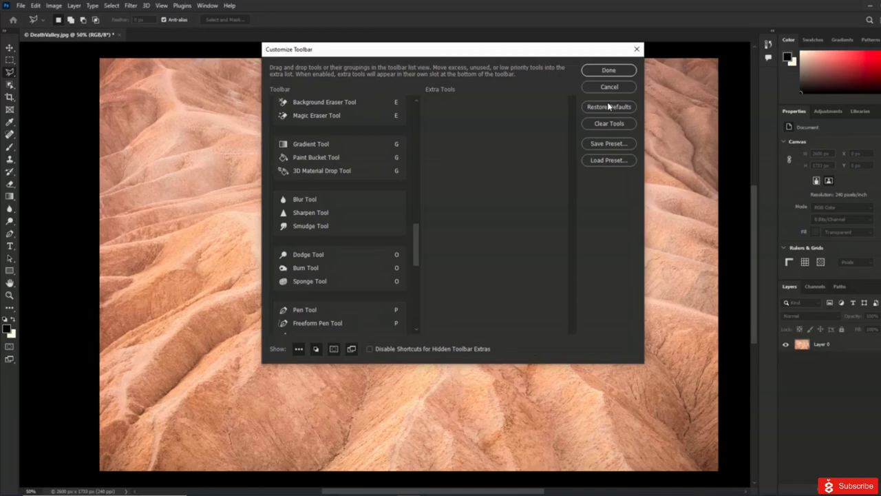
{"action": "left_click", "coordinate": [619, 72]}
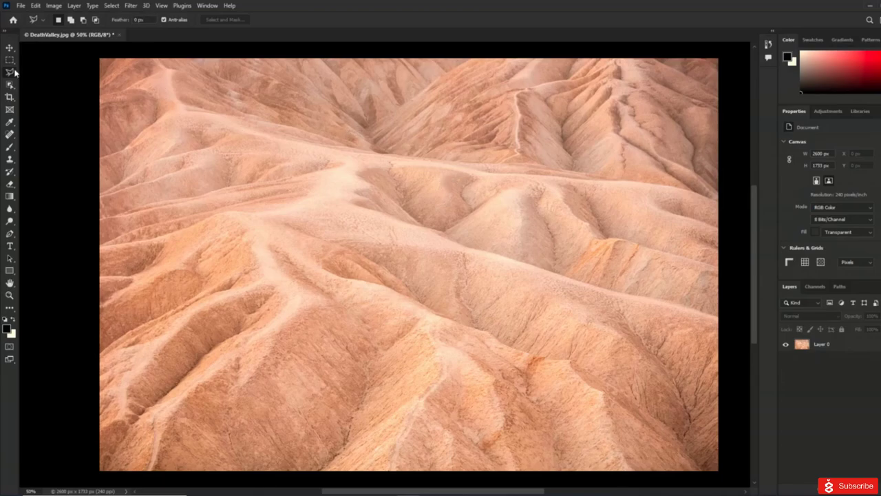
Step: Float the toolbar over the image in two columns, and move it back to the window edge as a single column
{"action": "left_click", "coordinate": [5, 32]}
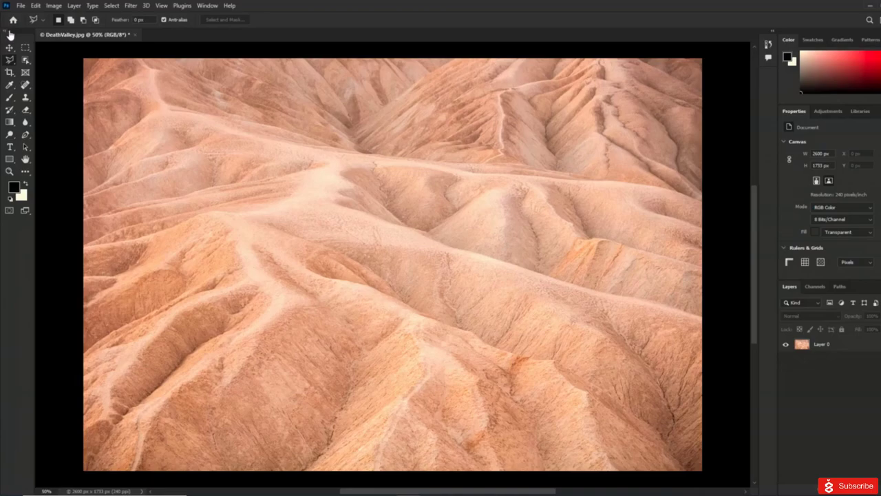
{"action": "left_click_drag", "start_coordinate": [15, 40], "coordinate": [94, 84]}
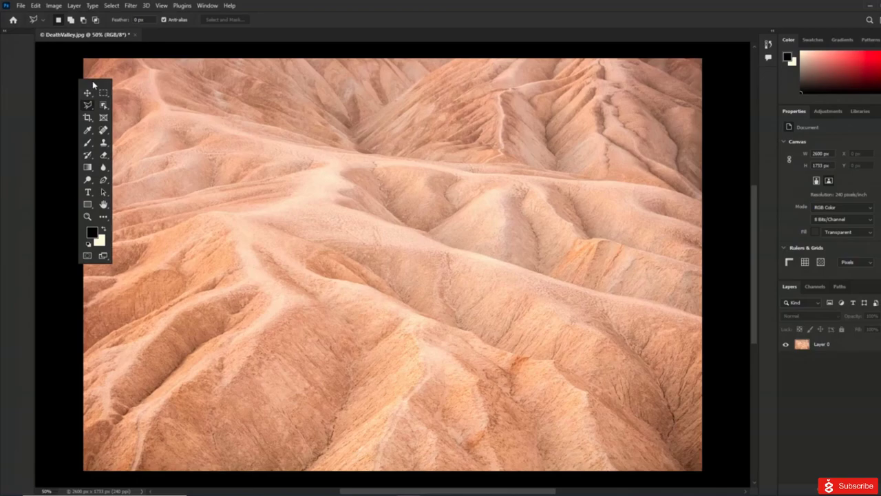
{"action": "left_click_drag", "start_coordinate": [93, 84], "coordinate": [13, 41]}
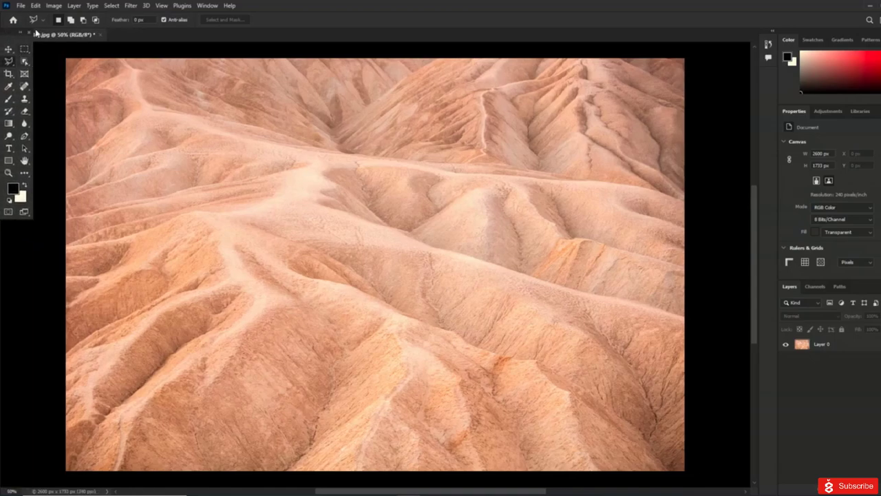
{"action": "left_click", "coordinate": [23, 34]}
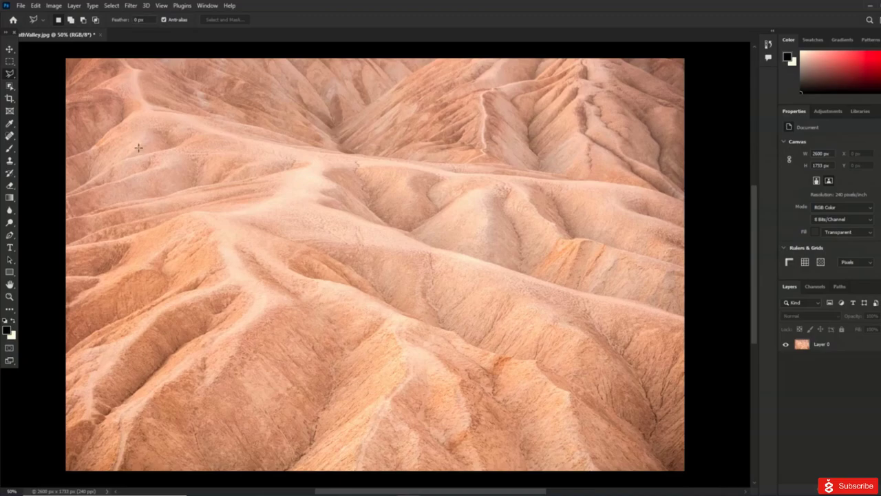
{"action": "left_click", "coordinate": [41, 24]}
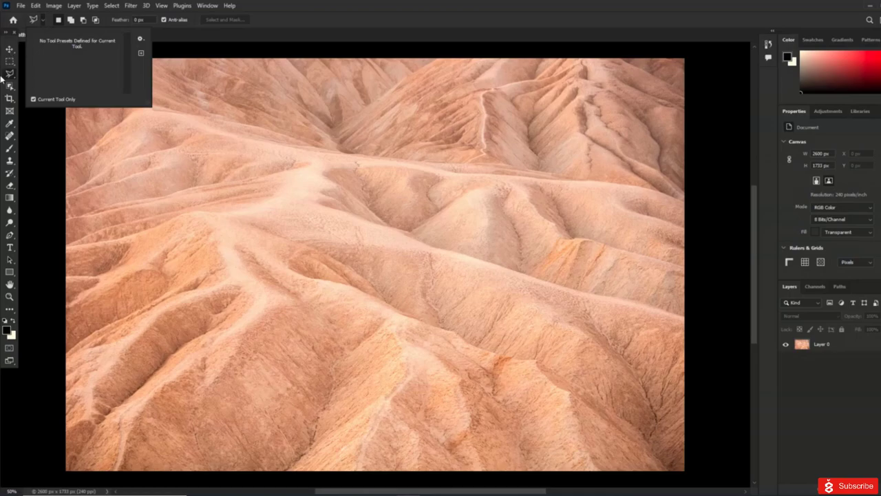
{"action": "left_click", "coordinate": [204, 115]}
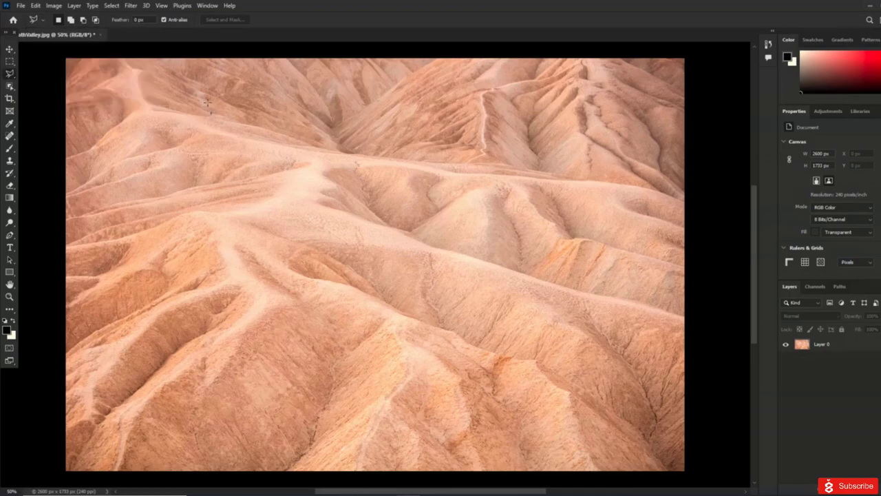
{"action": "left_click", "coordinate": [210, 115]}
{"action": "left_click", "coordinate": [147, 96]}
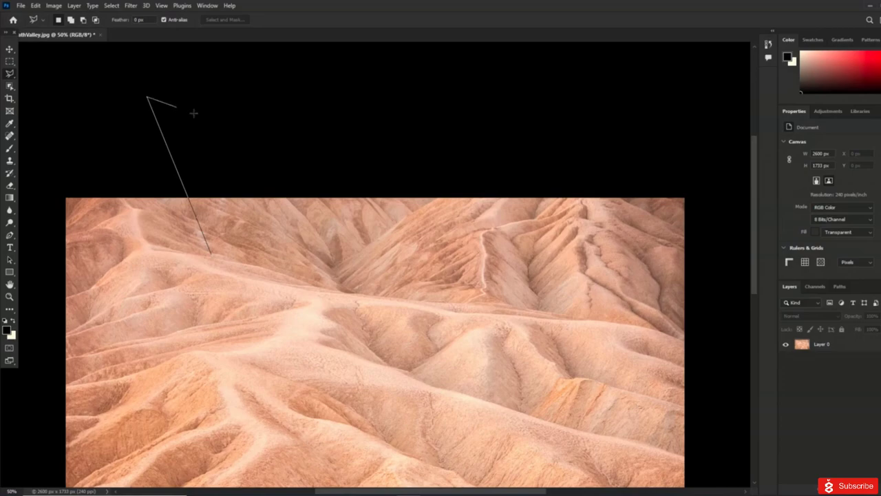
{"action": "key", "text": "Escape"}
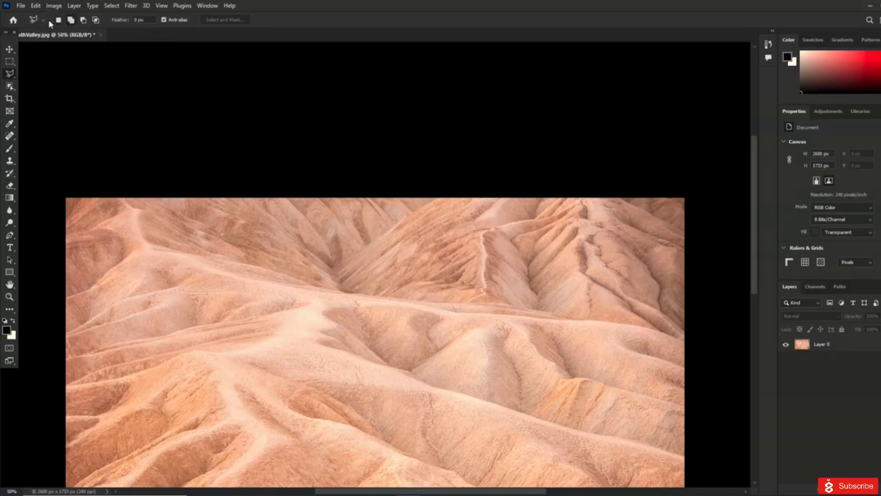
Step: Switch from the Polygonal Lasso tool to the regular Lasso tool in the same tool group
{"action": "right_click", "coordinate": [14, 76]}
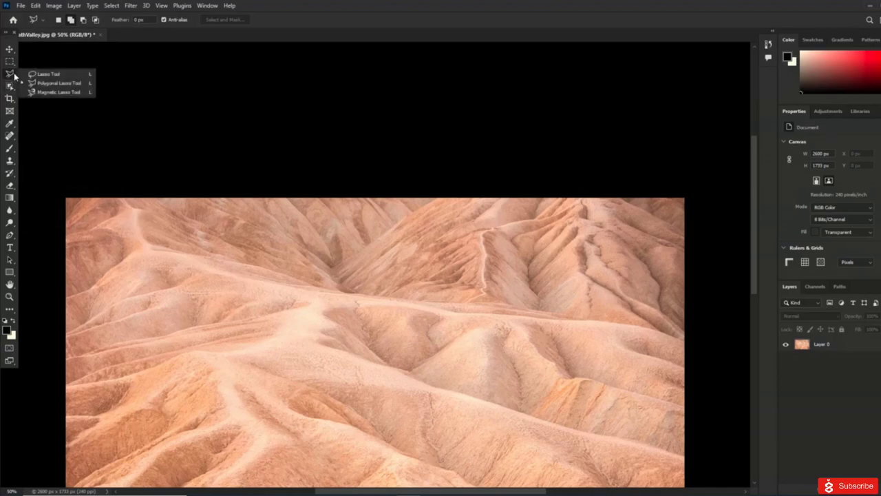
{"action": "left_click", "coordinate": [33, 73]}
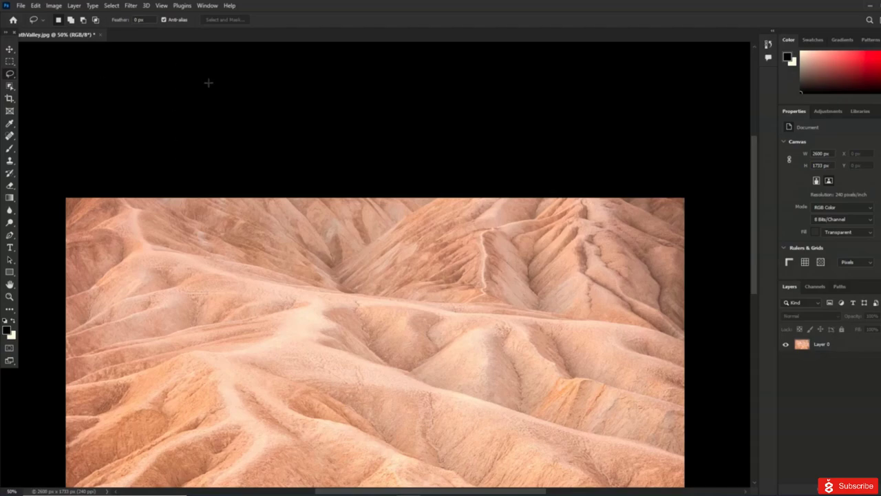
Step: View the image at 100% and return it to Fit on Screen
{"action": "left_click", "coordinate": [165, 6]}
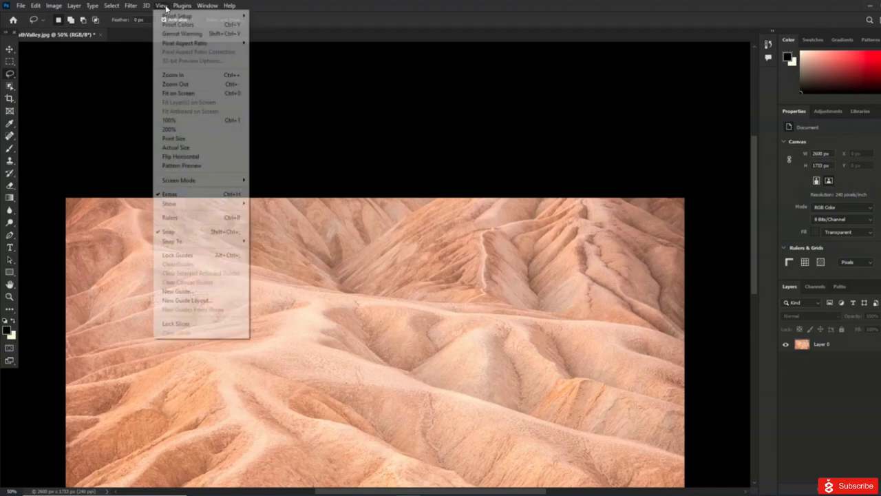
{"action": "left_click", "coordinate": [174, 121]}
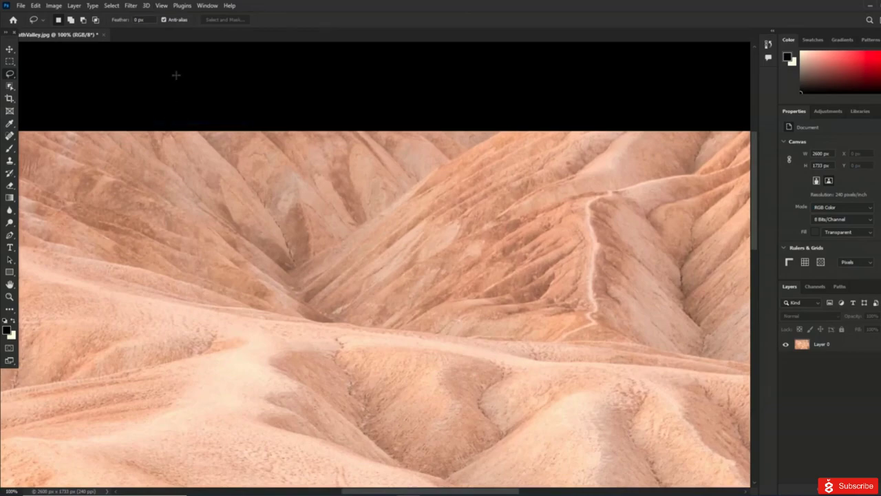
{"action": "left_click", "coordinate": [162, 6]}
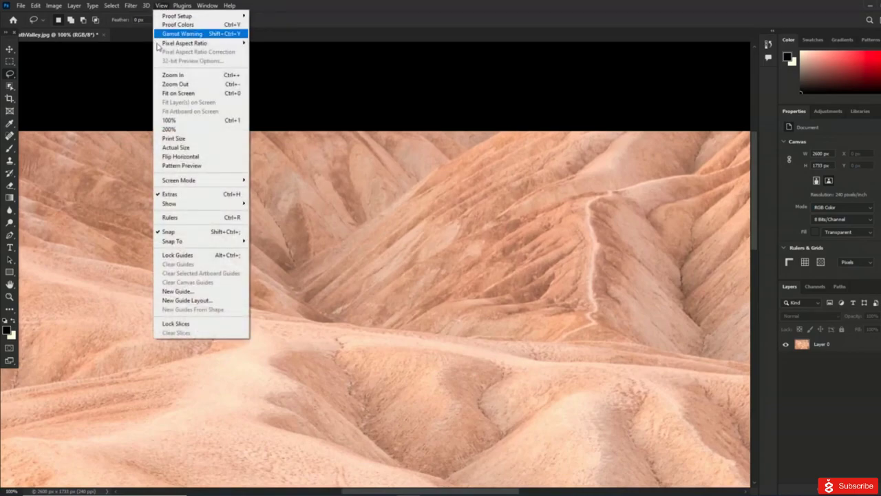
{"action": "left_click", "coordinate": [174, 93]}
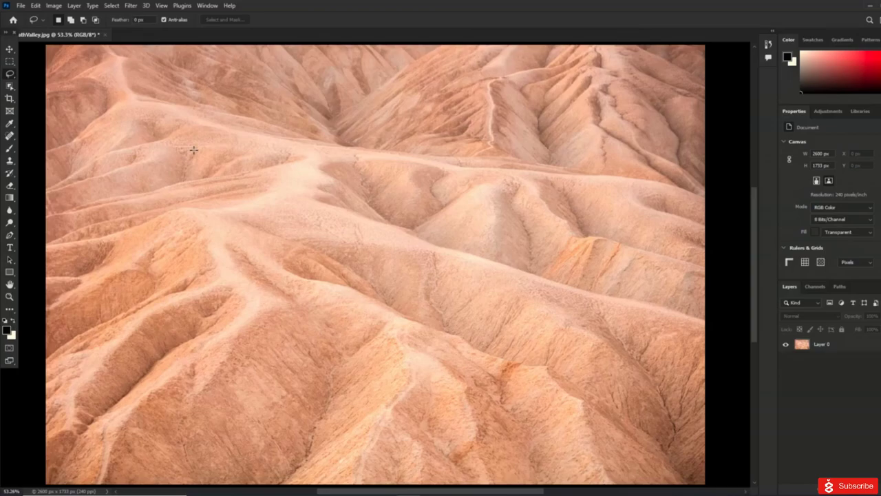
{"action": "left_click", "coordinate": [22, 6]}
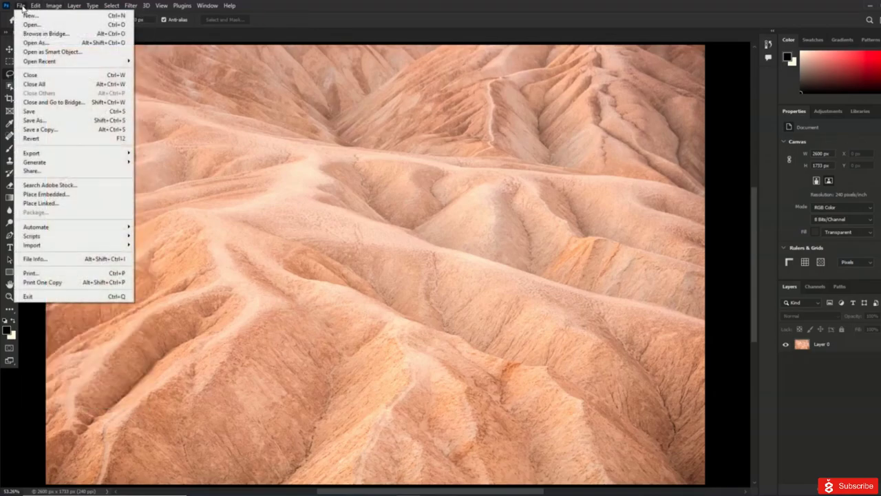
{"action": "left_click", "coordinate": [21, 7]}
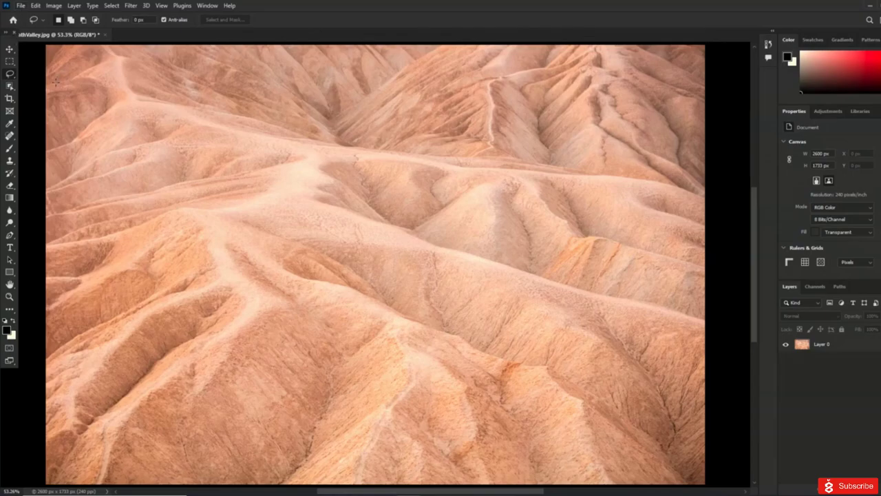
{"action": "left_click", "coordinate": [207, 6]}
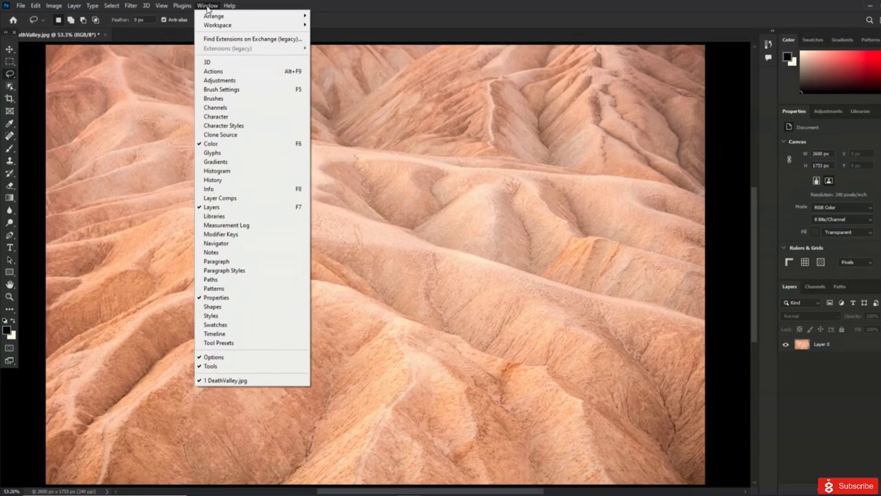
{"action": "mouse_move", "coordinate": [209, 16]}
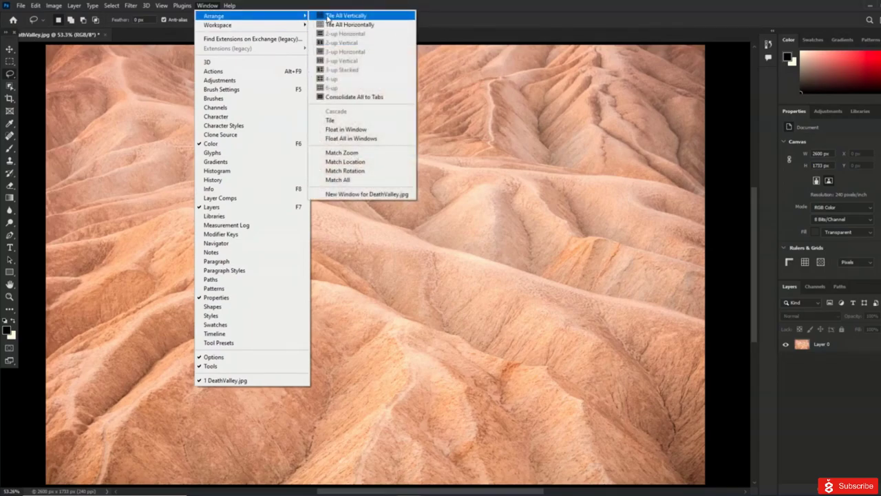
{"action": "left_click", "coordinate": [364, 100]}
{"action": "left_click", "coordinate": [209, 6]}
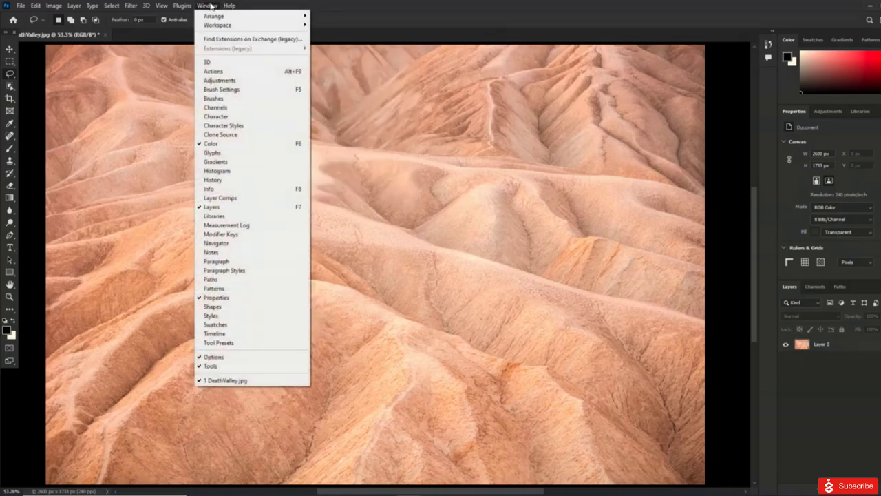
{"action": "left_click", "coordinate": [209, 6]}
{"action": "left_click", "coordinate": [21, 5]}
{"action": "mouse_move", "coordinate": [48, 5]}
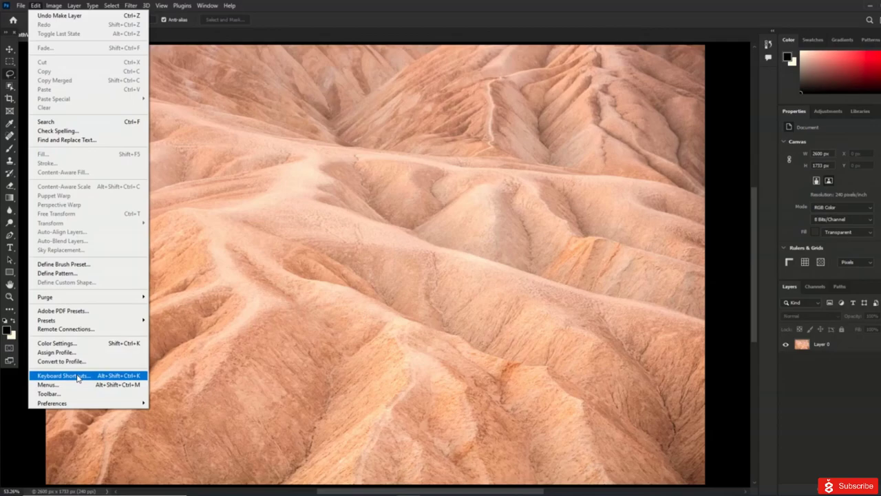
Step: Open the Keyboard Shortcuts and Menus settings from the workspace options and show the shortcuts for Application Menus
{"action": "left_click", "coordinate": [218, 5]}
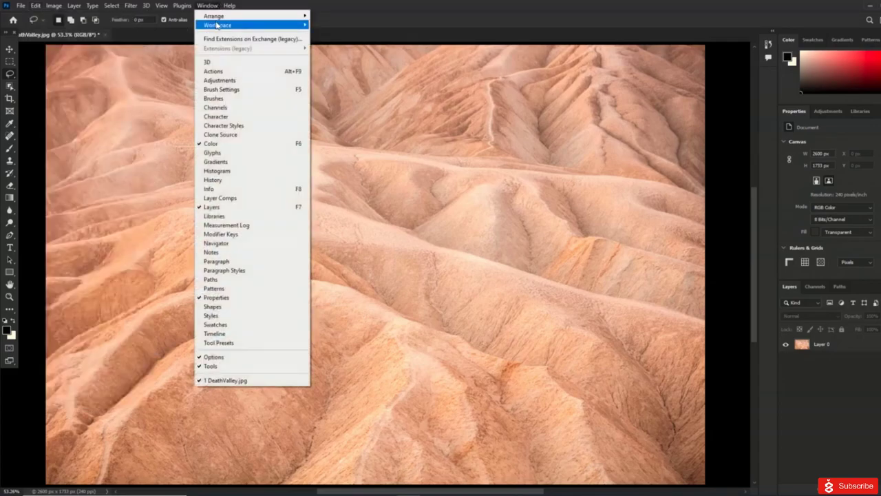
{"action": "mouse_move", "coordinate": [268, 30]}
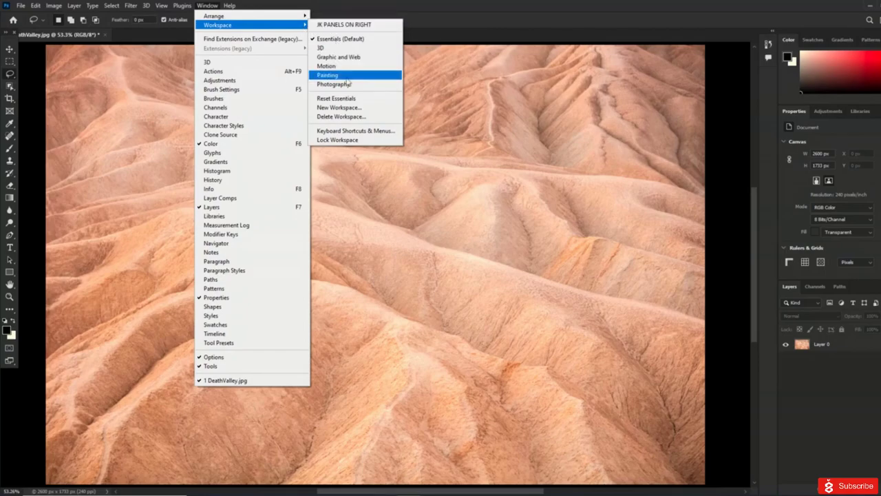
{"action": "left_click", "coordinate": [356, 130]}
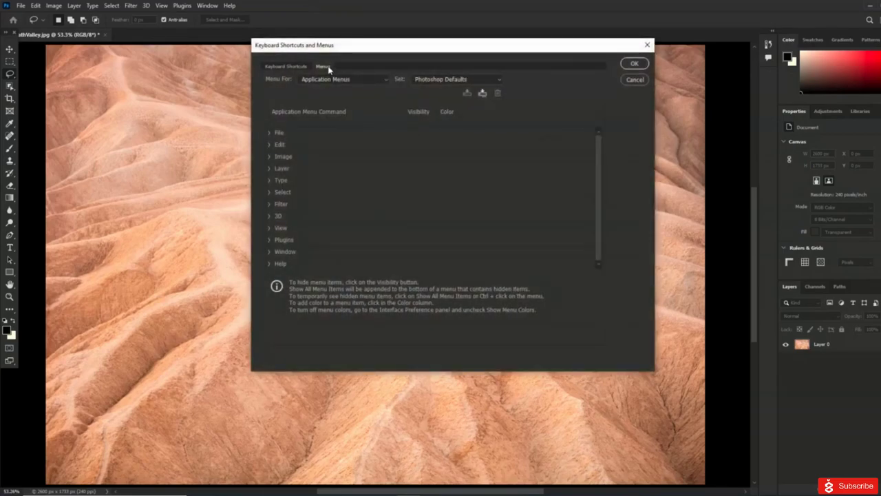
{"action": "left_click", "coordinate": [287, 67]}
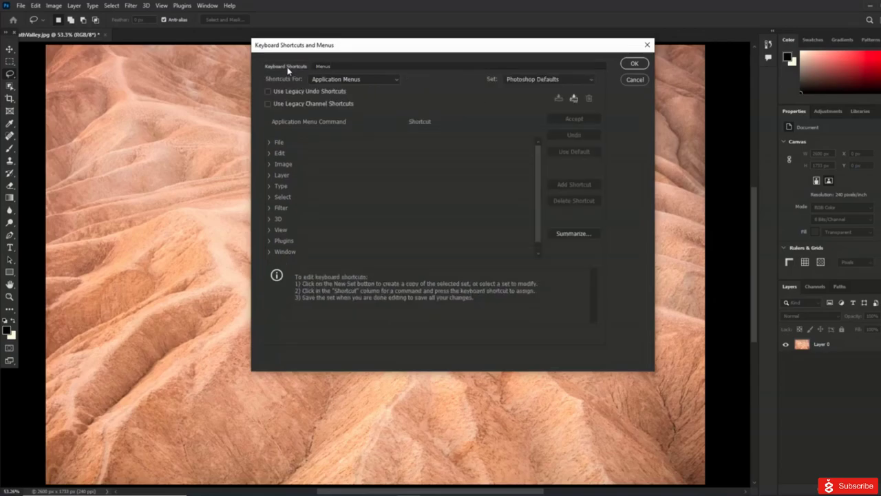
Step: Show the shortcuts for Panel Menus, look over the other shortcut categories, and return to Application Menus
{"action": "left_click", "coordinate": [342, 80]}
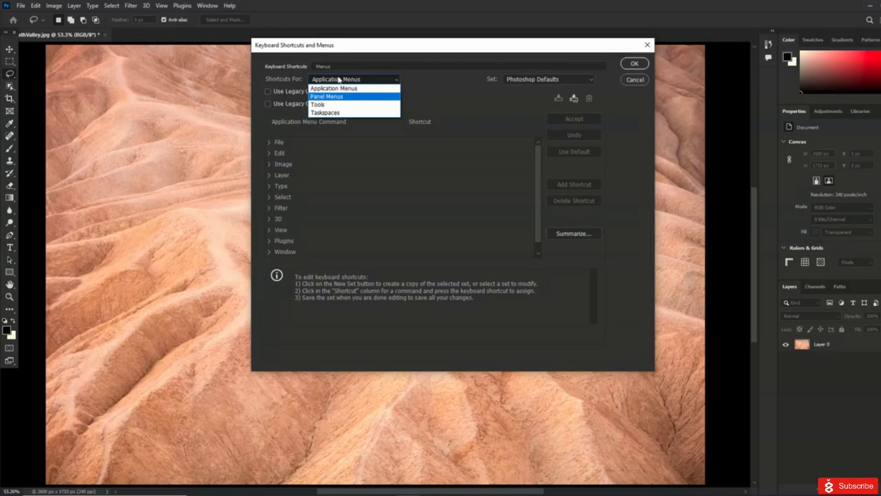
{"action": "left_click", "coordinate": [331, 96]}
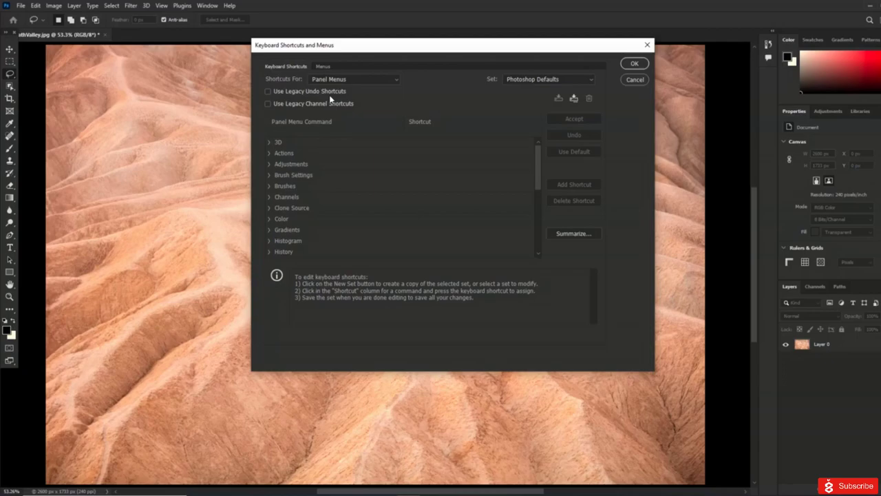
{"action": "left_click", "coordinate": [331, 80]}
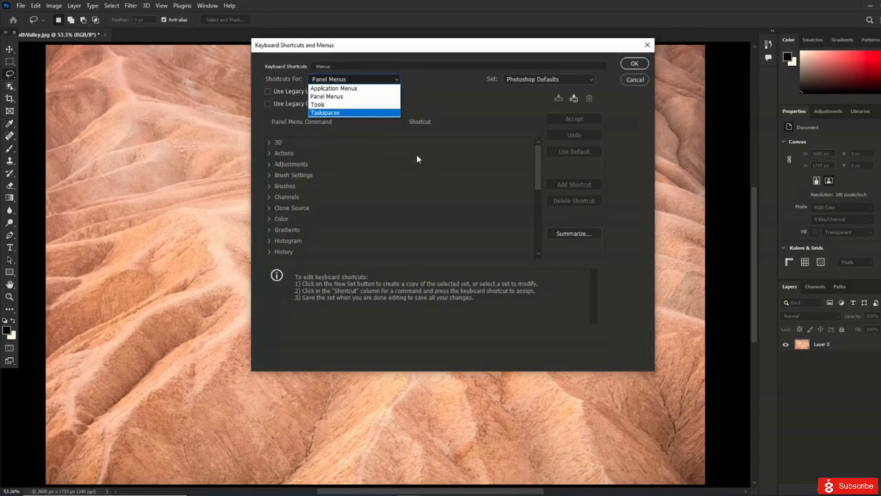
{"action": "left_click", "coordinate": [460, 130]}
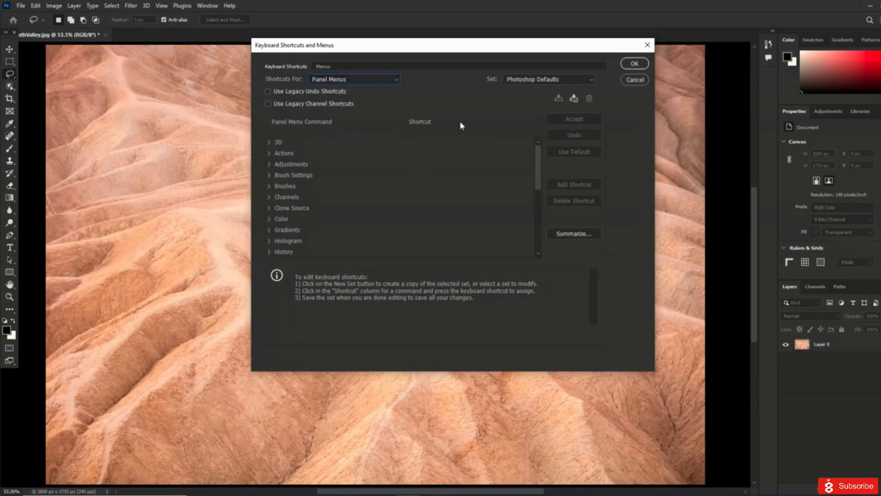
{"action": "left_click", "coordinate": [365, 80]}
{"action": "left_click", "coordinate": [365, 92]}
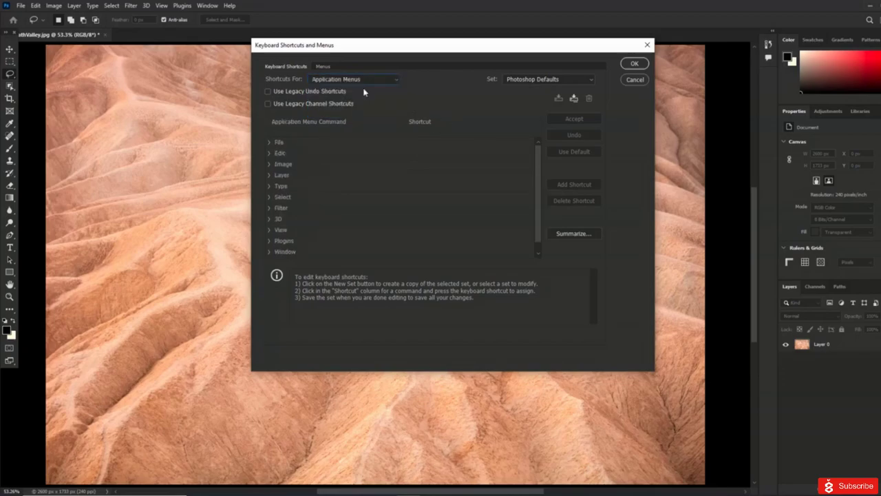
Step: Assign the shortcut Shift+Ctrl+T to the Tile command in the Window commands' Arrange group and accept it
{"action": "scroll", "coordinate": [386, 240], "scroll_direction": "down", "scroll_amount": 1}
{"action": "left_click", "coordinate": [287, 242]}
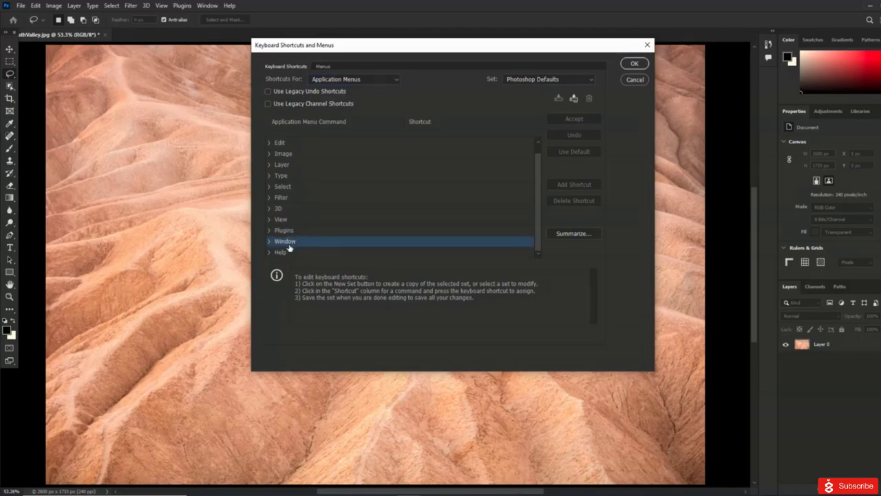
{"action": "left_click", "coordinate": [269, 244]}
{"action": "scroll", "coordinate": [334, 208], "scroll_direction": "down", "scroll_amount": 5}
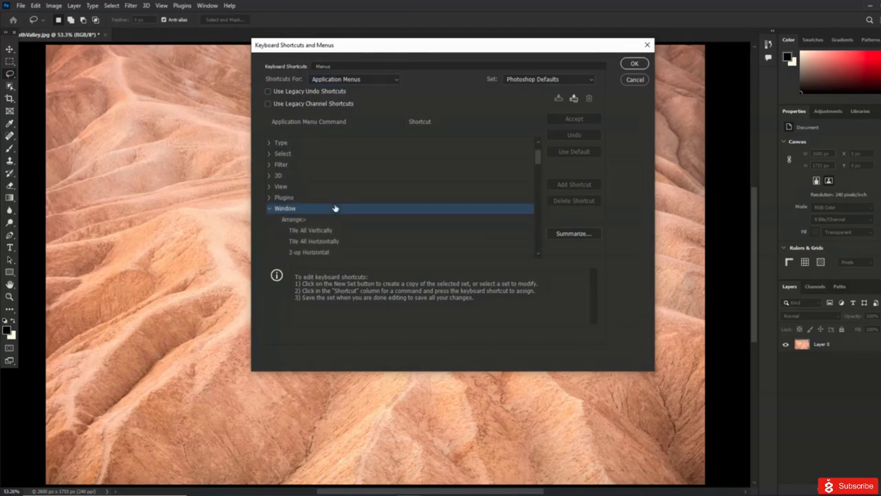
{"action": "scroll", "coordinate": [333, 207], "scroll_direction": "down", "scroll_amount": 3}
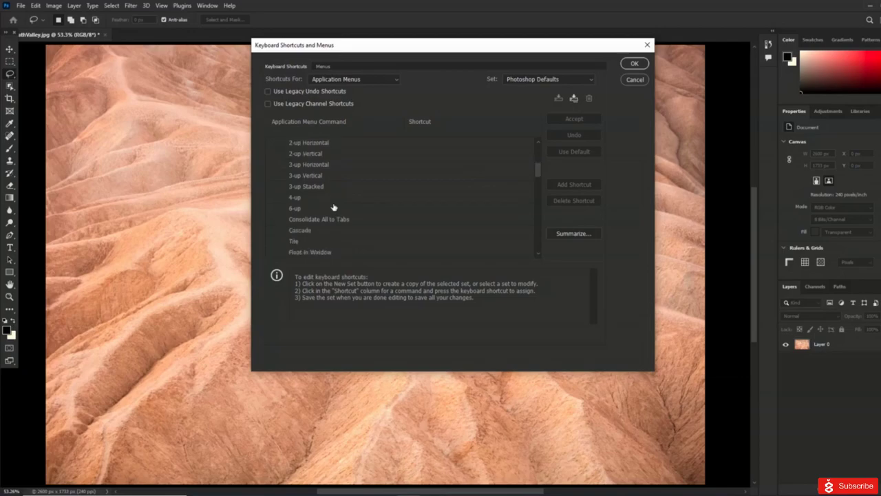
{"action": "scroll", "coordinate": [333, 208], "scroll_direction": "down", "scroll_amount": 2}
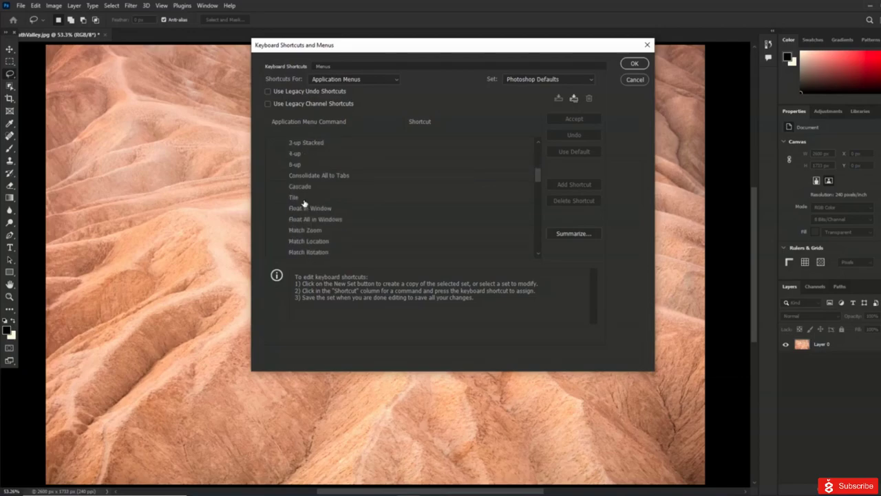
{"action": "left_click", "coordinate": [306, 197]}
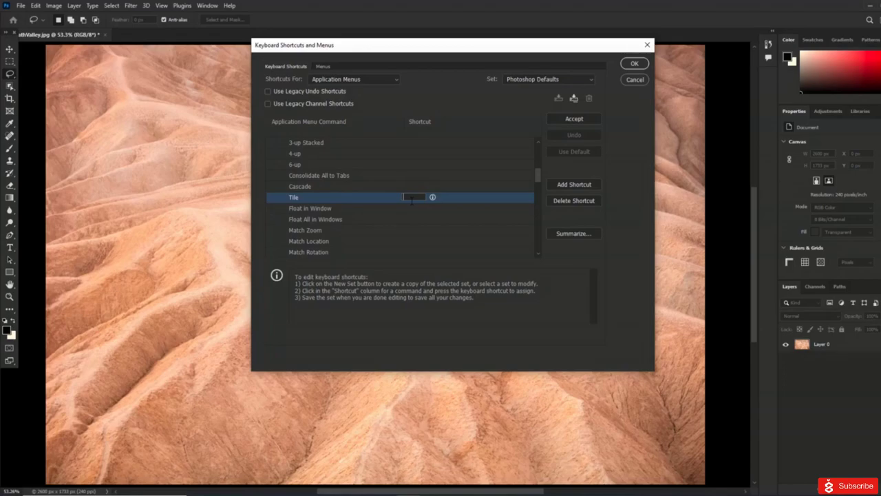
{"action": "key", "text": "ctrl+shift+t"}
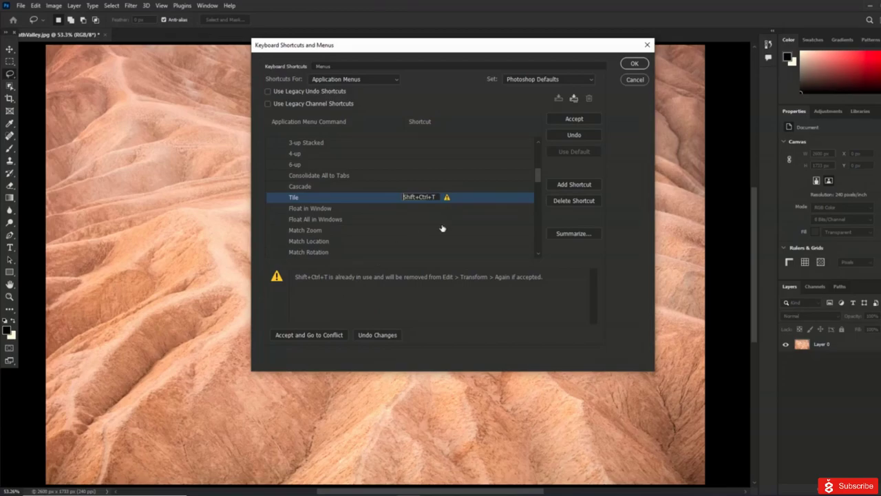
{"action": "left_click", "coordinate": [572, 118]}
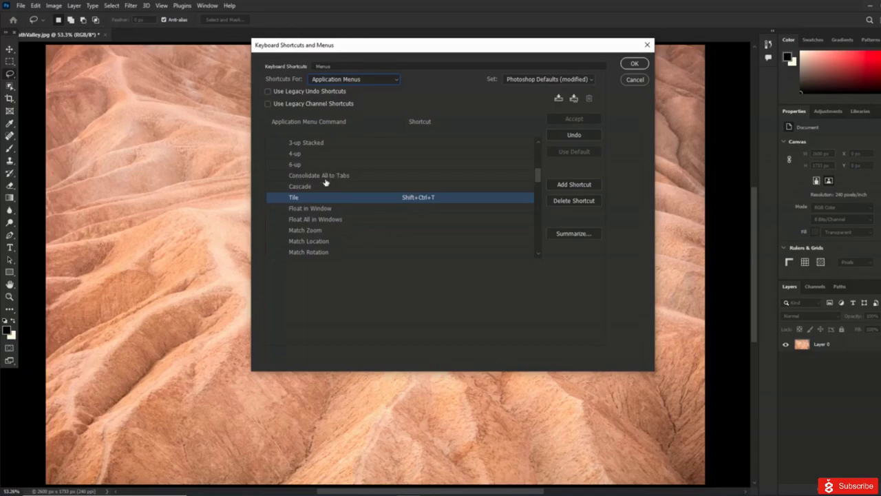
Step: Assign the shortcut Shift+Ctrl+R to the Consolidate All to Tabs command and accept it
{"action": "left_click", "coordinate": [415, 176]}
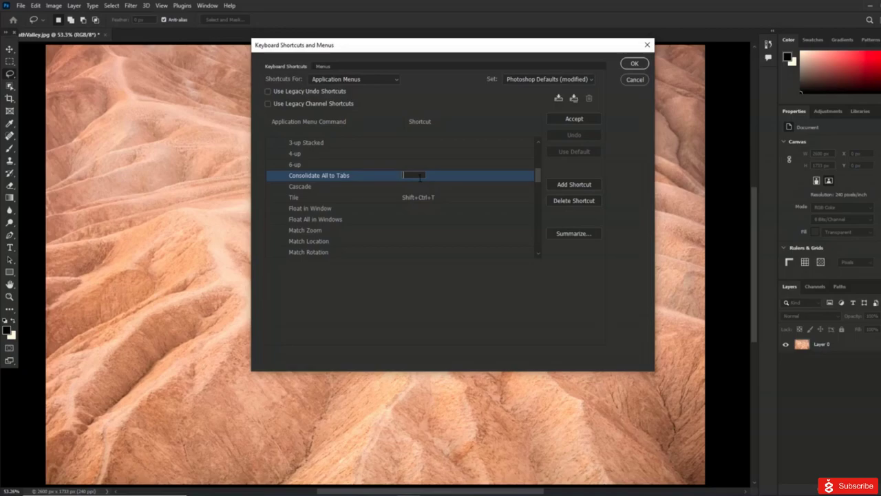
{"action": "key", "text": "shift+ctrl+r"}
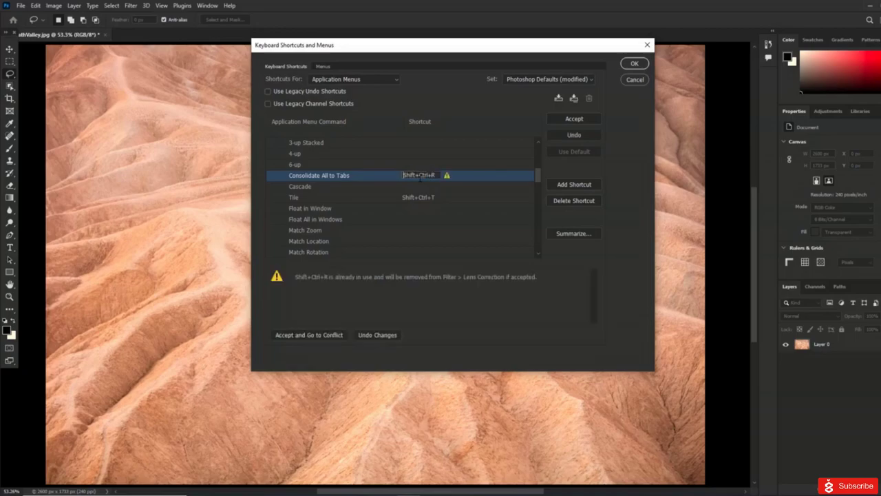
{"action": "left_click", "coordinate": [636, 64]}
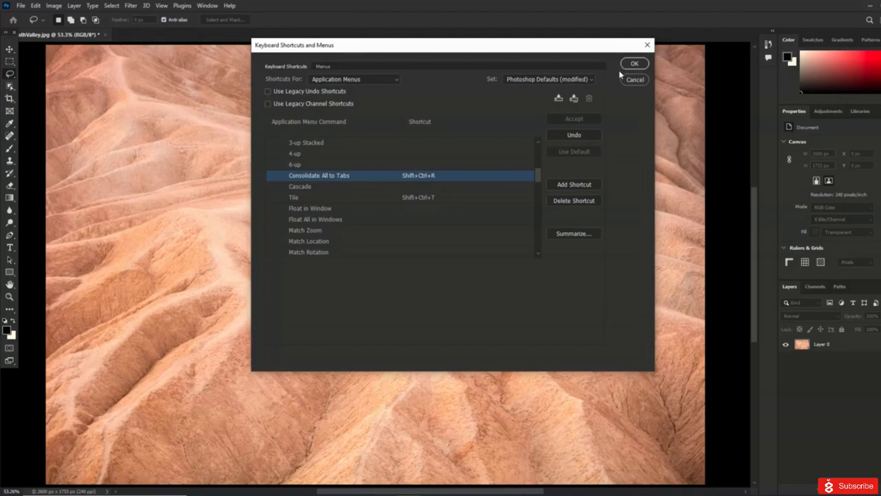
Step: Assign the shortcut N to Foreground Color Picker in the Tools shortcuts and save the shortcut settings
{"action": "left_click", "coordinate": [361, 80]}
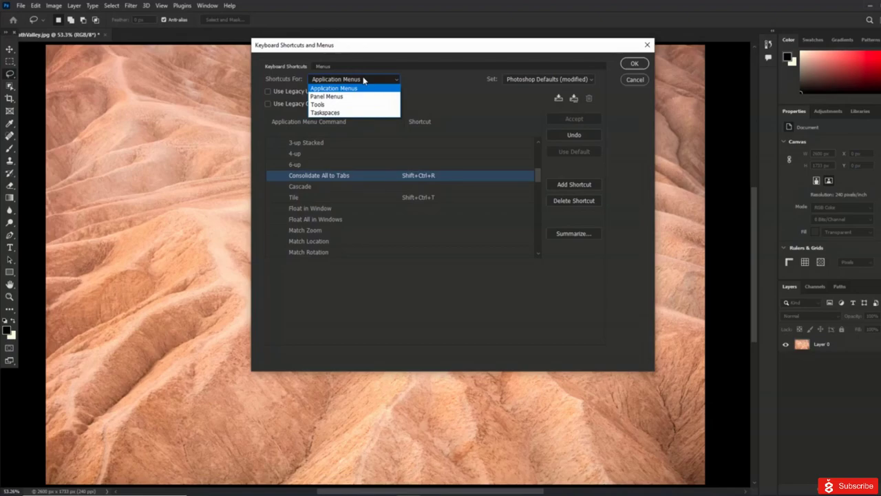
{"action": "left_click", "coordinate": [357, 104]}
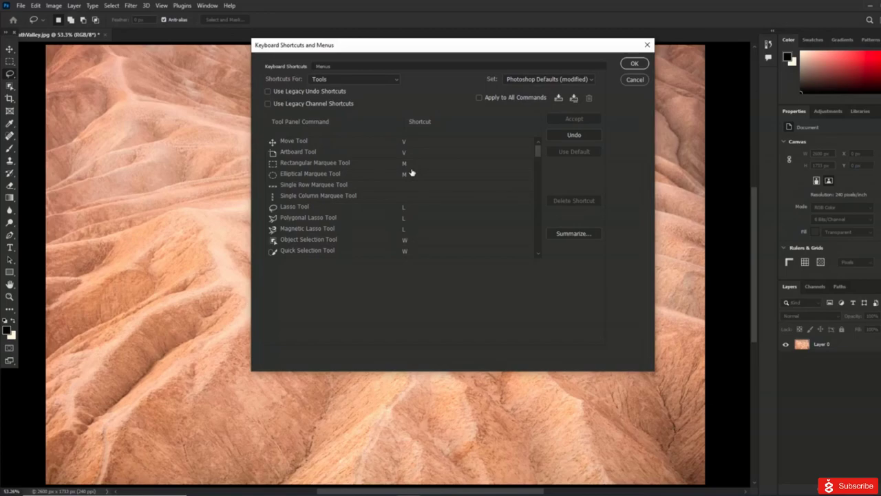
{"action": "scroll", "coordinate": [454, 210], "scroll_direction": "down", "scroll_amount": 4}
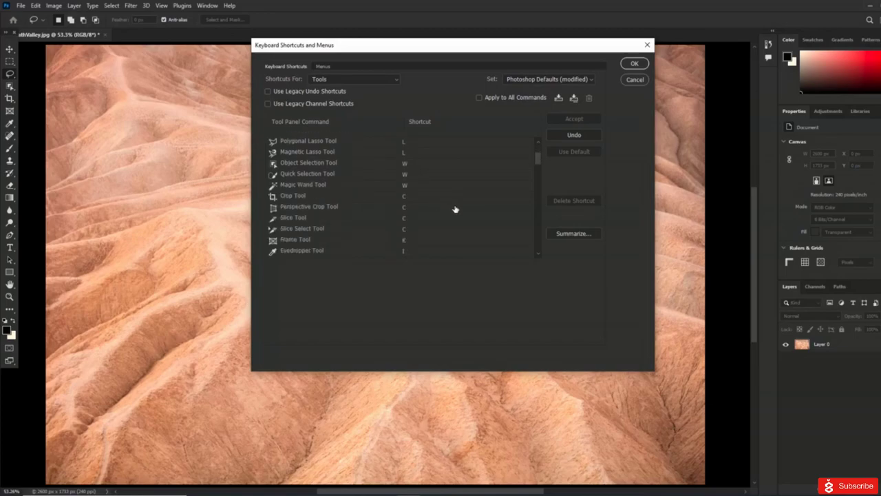
{"action": "scroll", "coordinate": [461, 189], "scroll_direction": "down", "scroll_amount": 8}
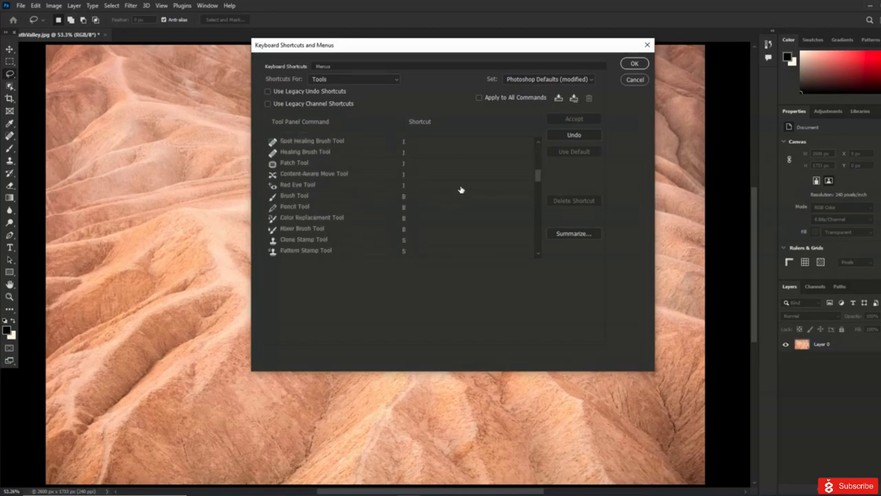
{"action": "scroll", "coordinate": [461, 189], "scroll_direction": "down", "scroll_amount": 4}
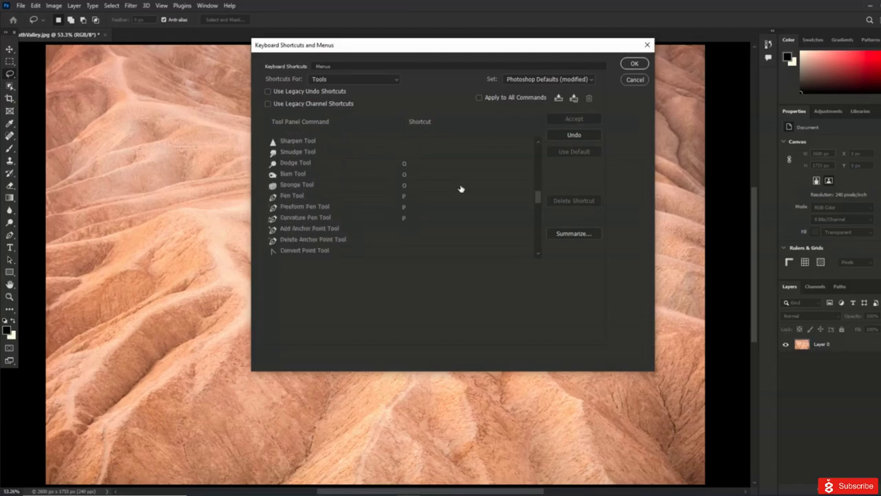
{"action": "scroll", "coordinate": [462, 188], "scroll_direction": "down", "scroll_amount": 8}
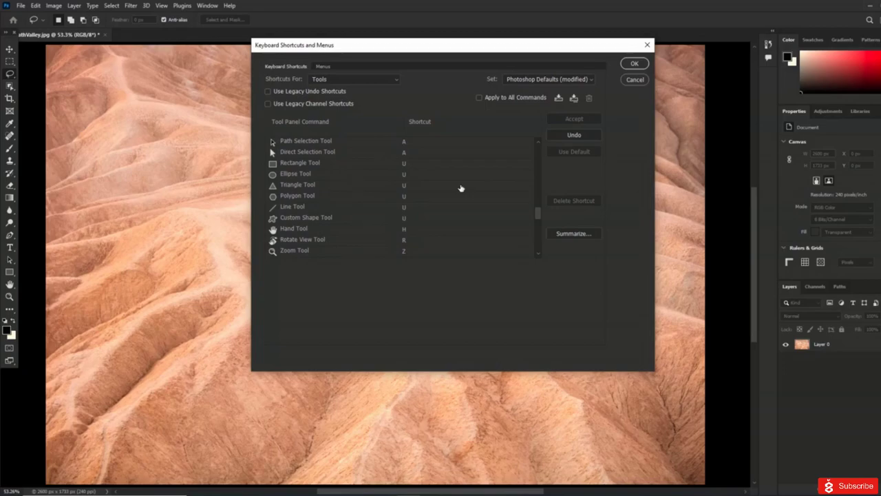
{"action": "scroll", "coordinate": [461, 188], "scroll_direction": "down", "scroll_amount": 6}
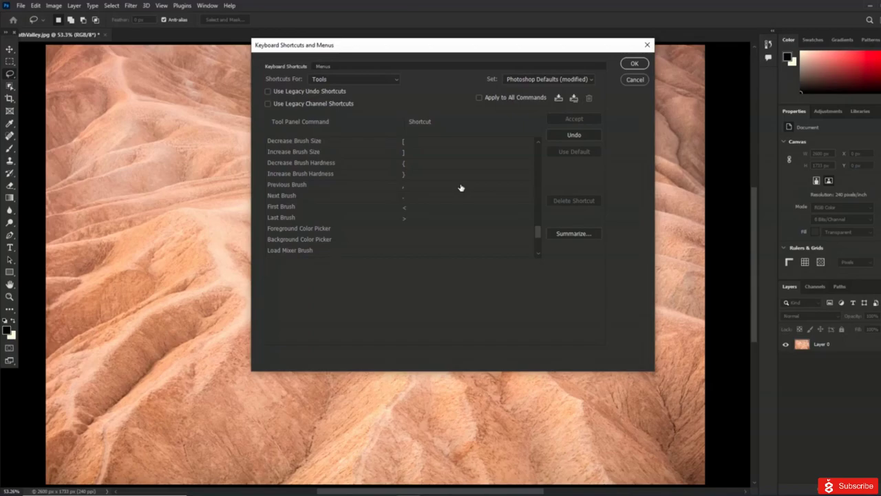
{"action": "scroll", "coordinate": [461, 188], "scroll_direction": "down", "scroll_amount": 2}
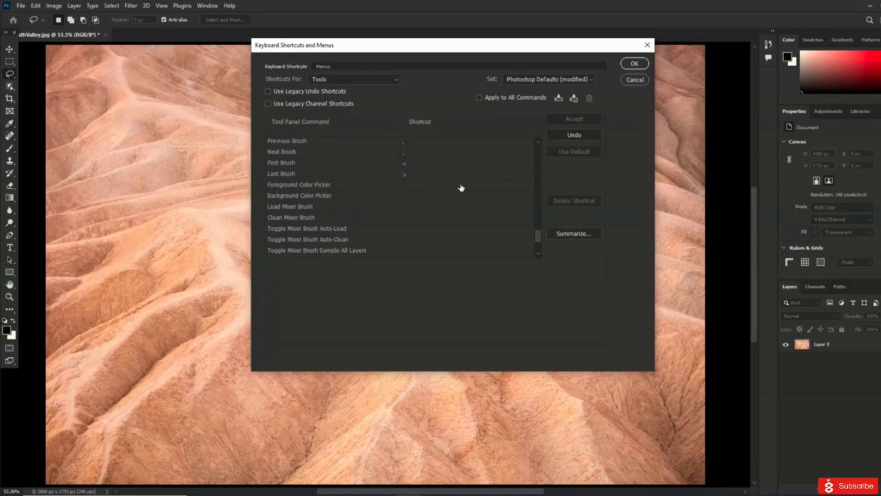
{"action": "left_click", "coordinate": [405, 186]}
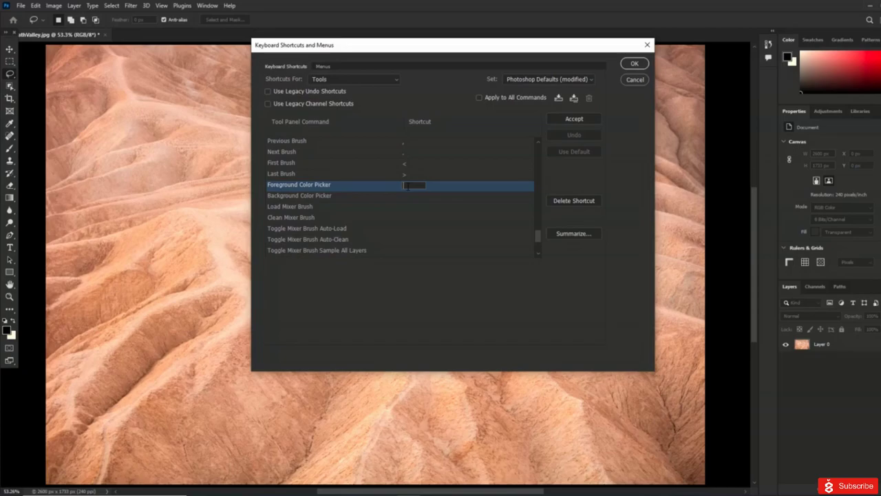
{"action": "key", "text": "n"}
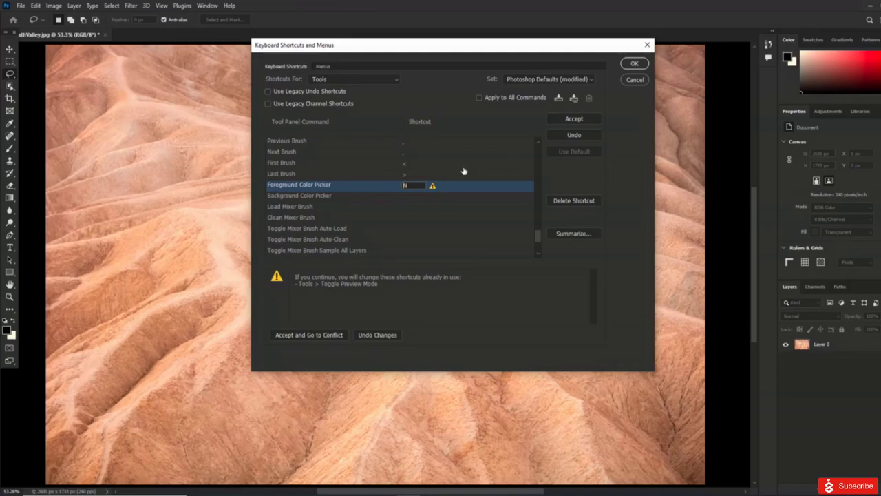
{"action": "left_click", "coordinate": [595, 124]}
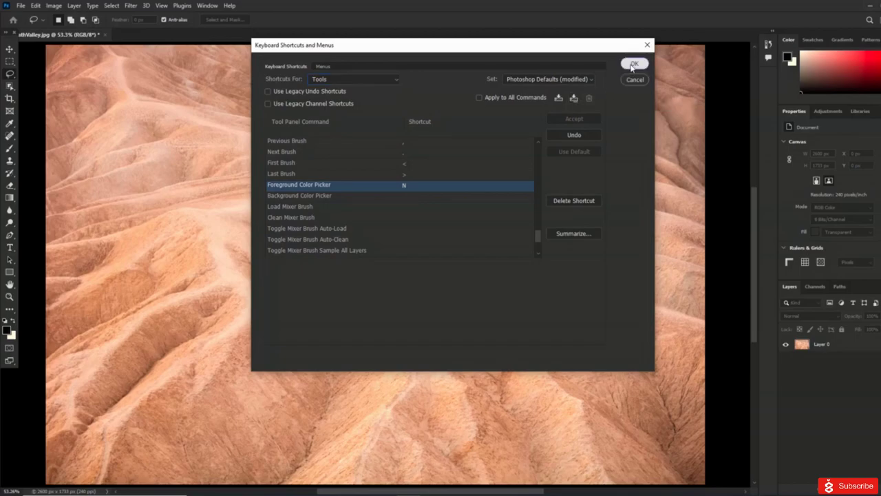
{"action": "left_click", "coordinate": [633, 64]}
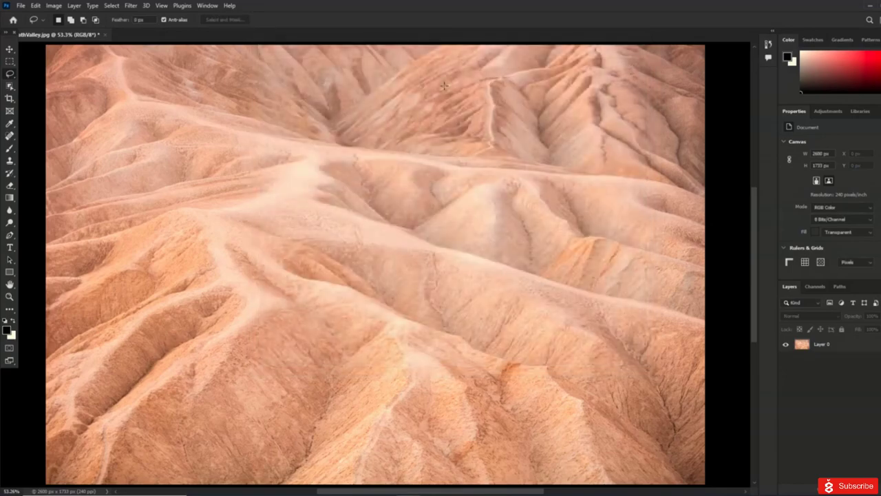
Step: Check the shortcuts shown beside the window Arrange commands Consolidate All to Tabs and Tile
{"action": "left_click", "coordinate": [209, 6]}
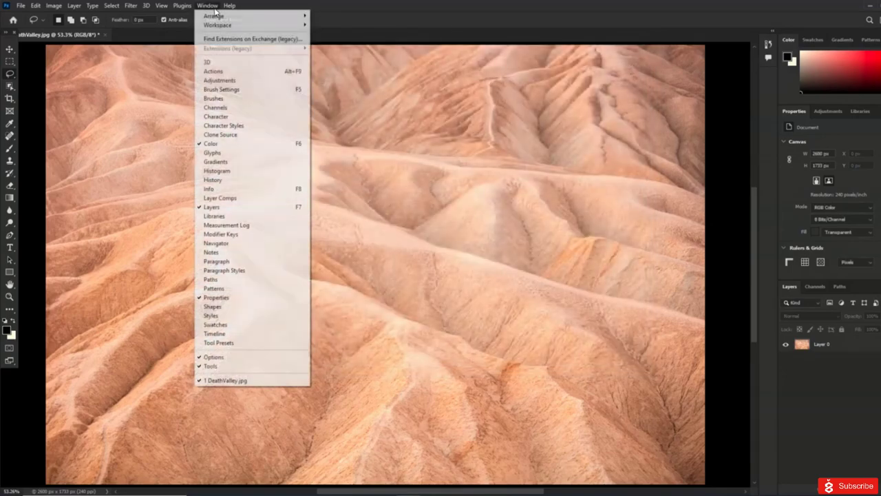
{"action": "mouse_move", "coordinate": [245, 17]}
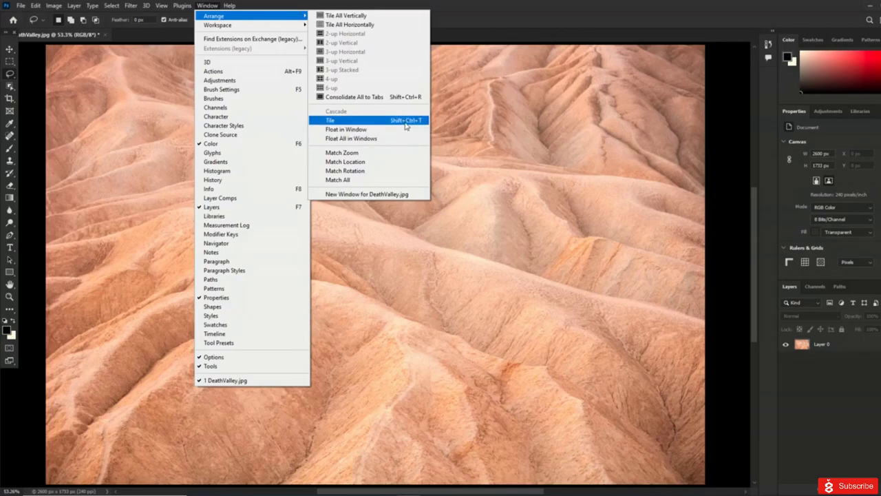
Step: Create a new 16 x 12 cm document at 118.11 pixels/centimeter in 8-bit RGB Color with White background contents
{"action": "left_click", "coordinate": [20, 9]}
{"action": "left_click", "coordinate": [20, 10]}
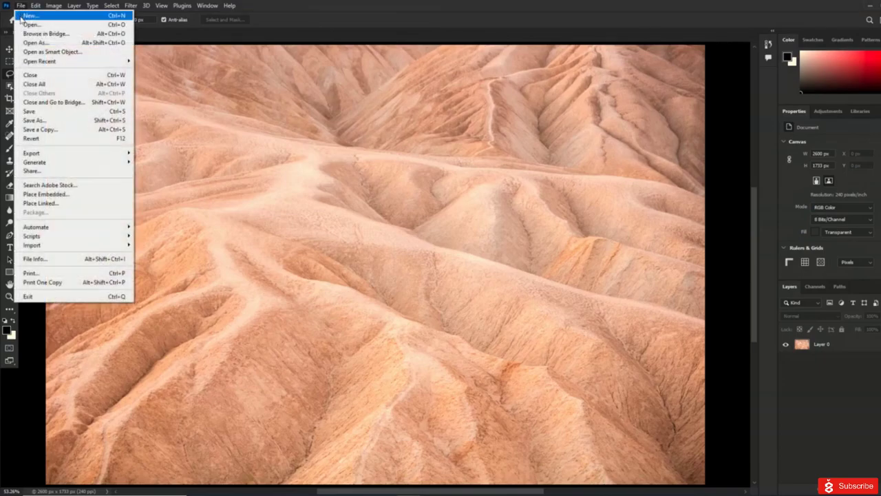
{"action": "left_click", "coordinate": [20, 9]}
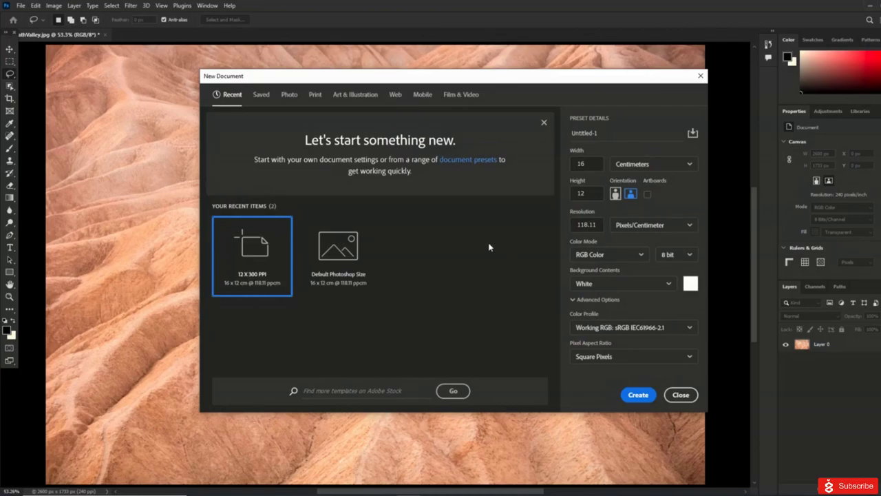
{"action": "left_click", "coordinate": [638, 396]}
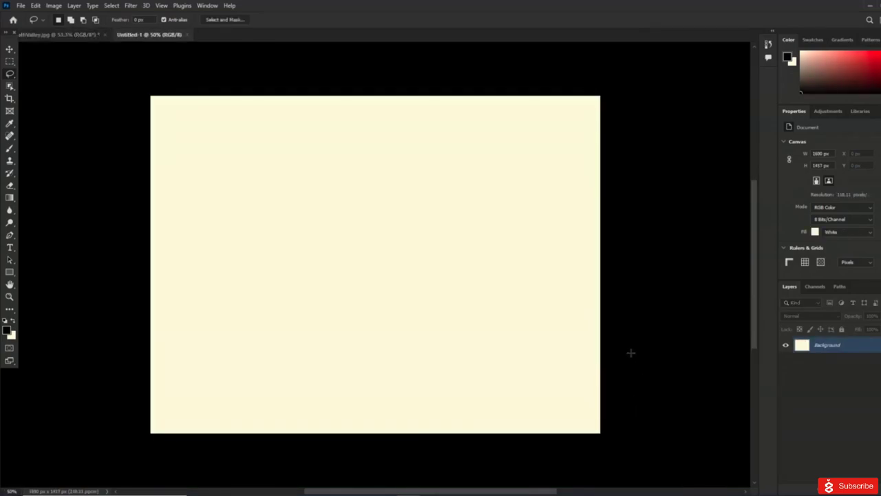
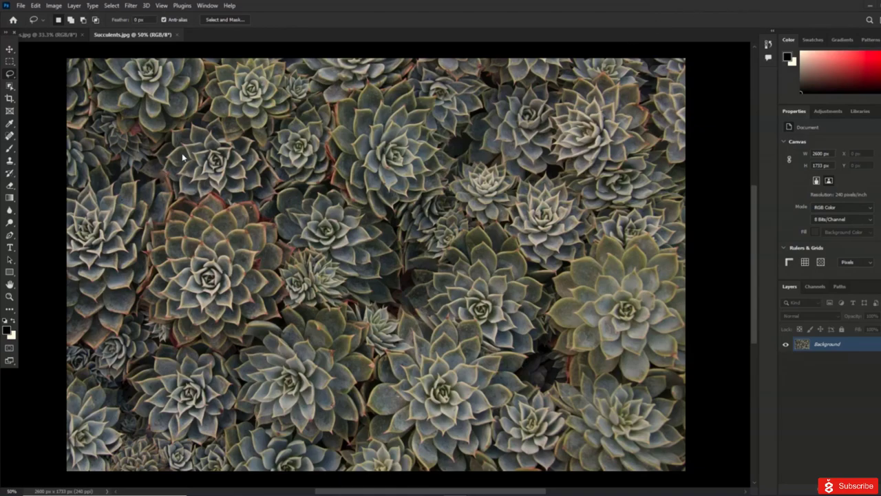
Step: Examine the color mode and bit depth choices offered for a new document, and close the dialog without creating one
{"action": "left_click", "coordinate": [26, 9]}
{"action": "left_click", "coordinate": [21, 20]}
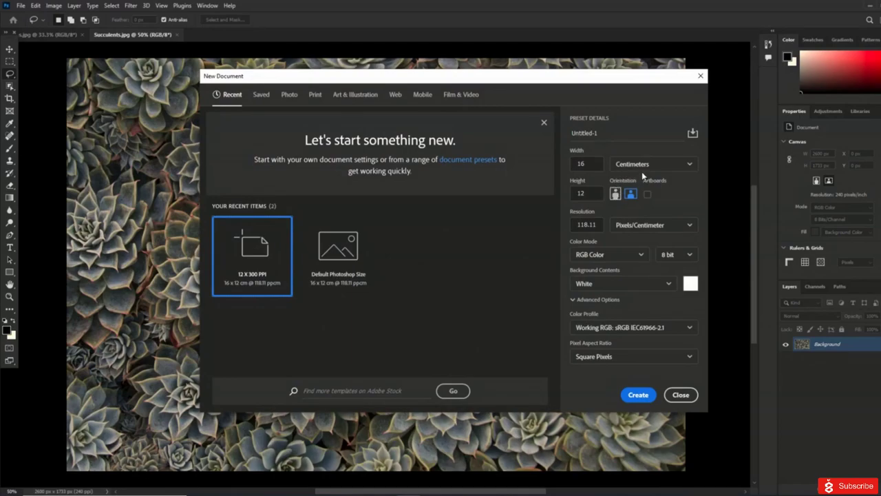
{"action": "left_click", "coordinate": [626, 259]}
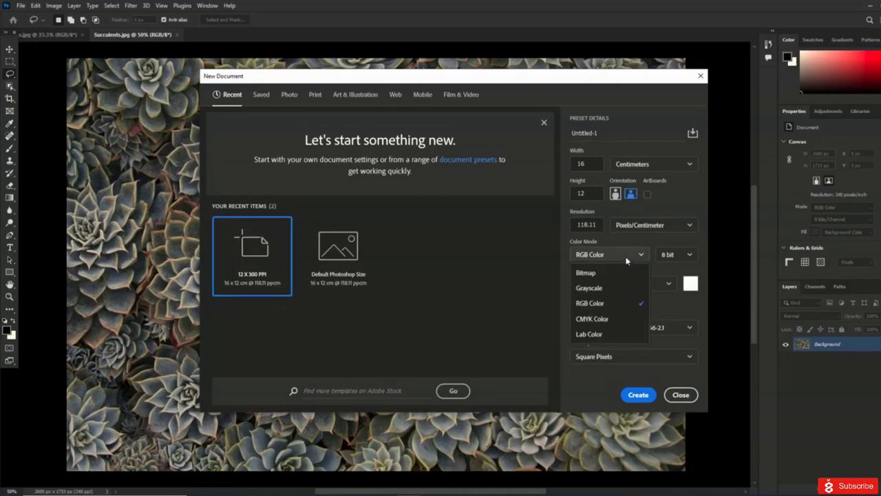
{"action": "left_click", "coordinate": [674, 256]}
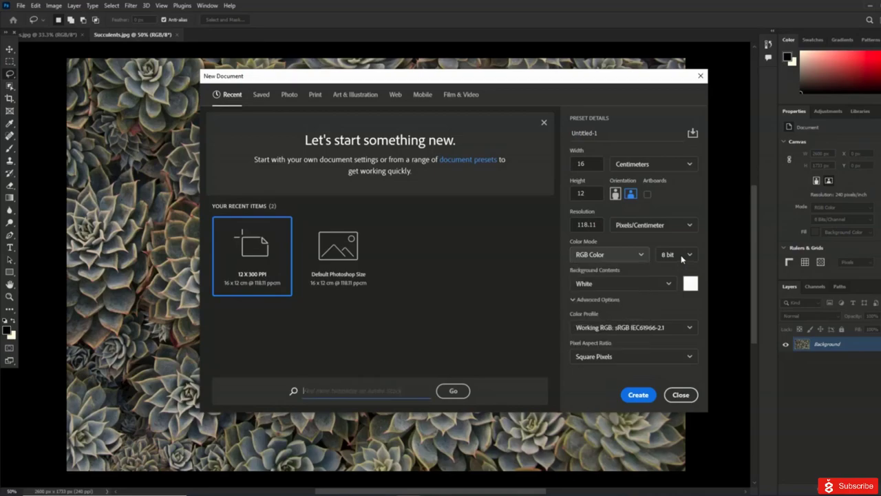
{"action": "left_click", "coordinate": [681, 256]}
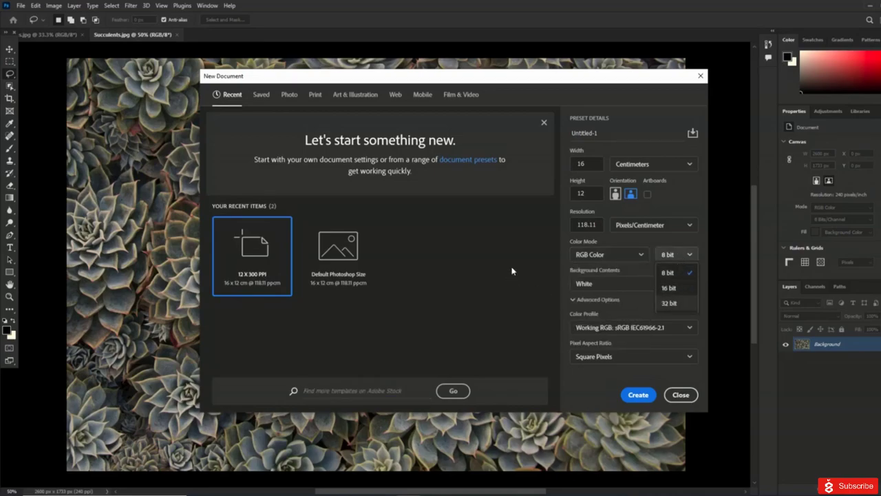
{"action": "left_click", "coordinate": [700, 76]}
{"action": "left_click", "coordinate": [700, 76]}
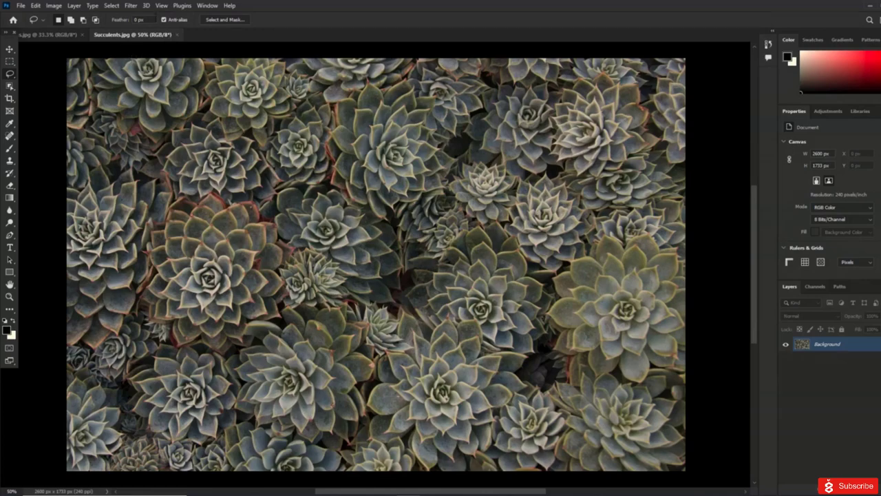
Step: Examine the color modes and bits-per-channel options available for converting the open Succulents image
{"action": "left_click", "coordinate": [54, 5]}
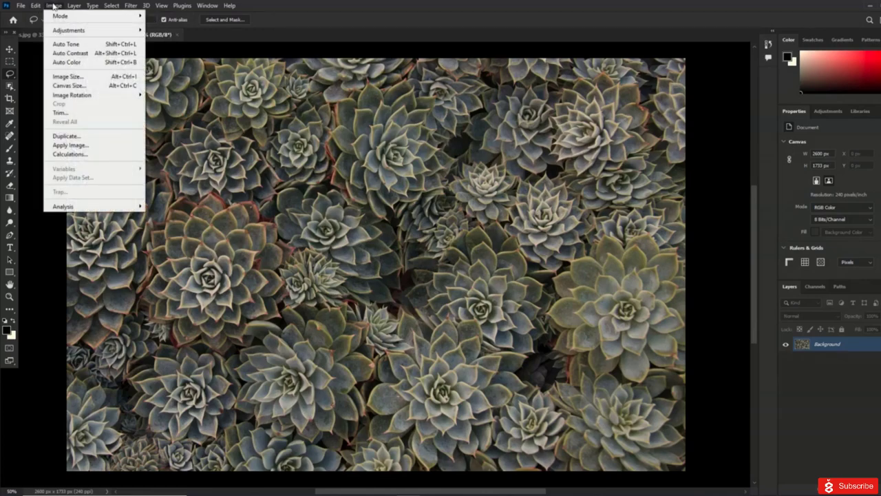
{"action": "mouse_move", "coordinate": [62, 16]}
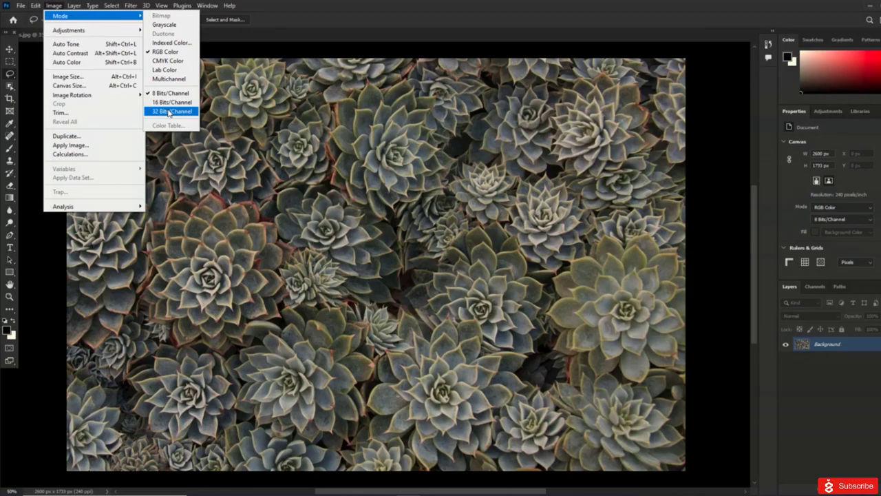
{"action": "left_click", "coordinate": [702, 173]}
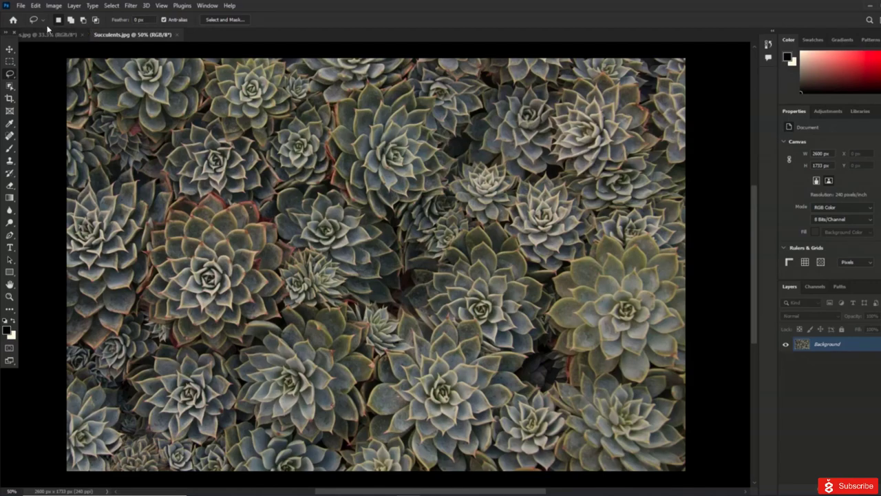
Step: Open the Flowers raw file from the 04 DI Essentials folder in Camera Raw, and finish there without adjusting it
{"action": "left_click", "coordinate": [22, 7]}
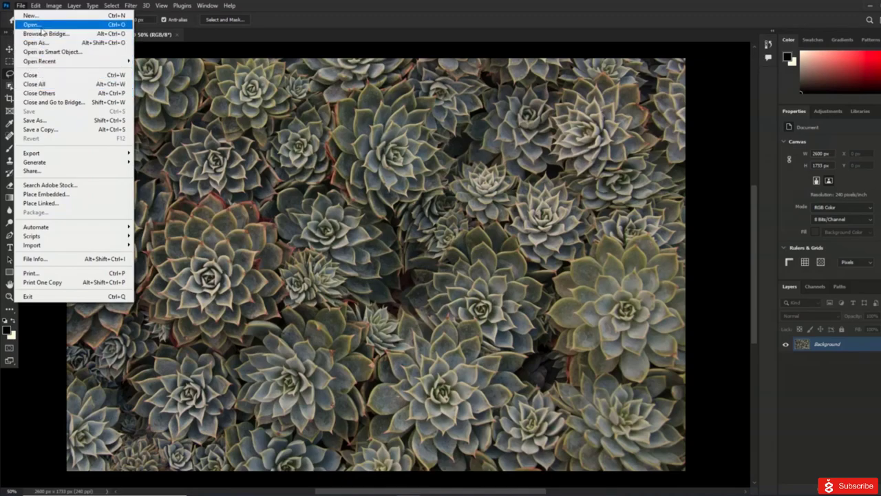
{"action": "left_click", "coordinate": [40, 24]}
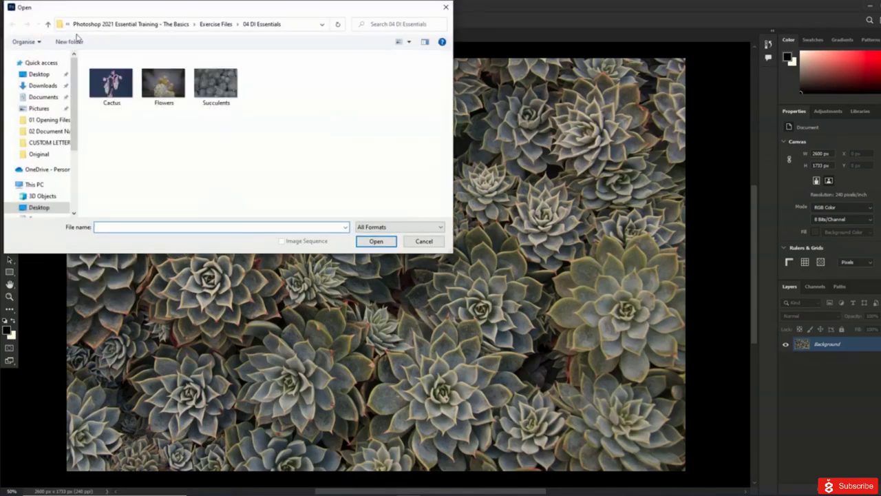
{"action": "left_click", "coordinate": [163, 92]}
{"action": "double_click", "coordinate": [164, 92]}
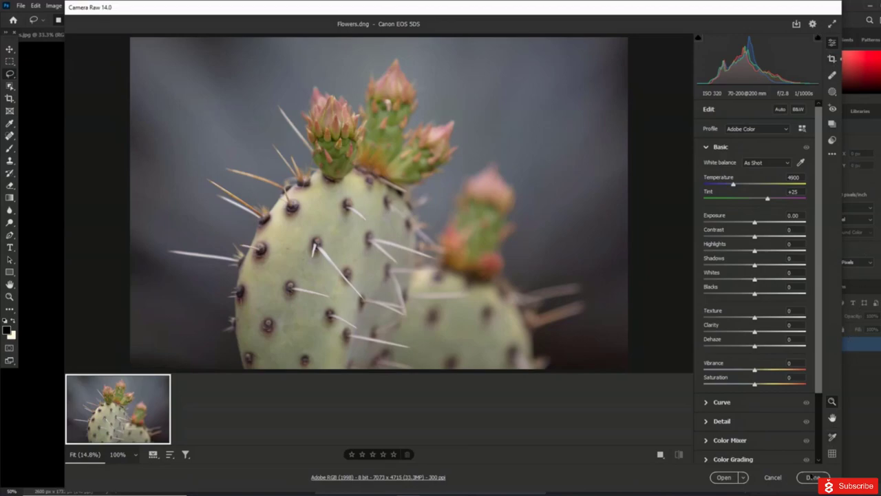
{"action": "left_click", "coordinate": [814, 477]}
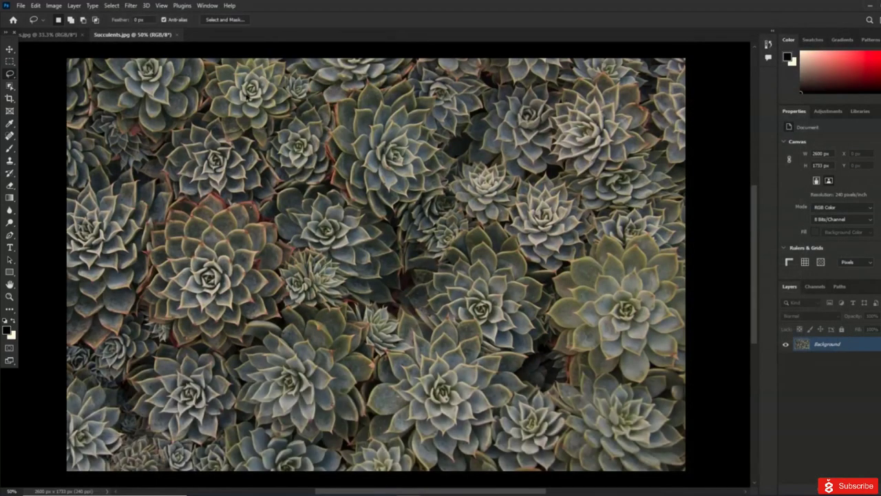
Step: Convert the Succulents image to Grayscale mode, discarding its color information
{"action": "left_click", "coordinate": [57, 8]}
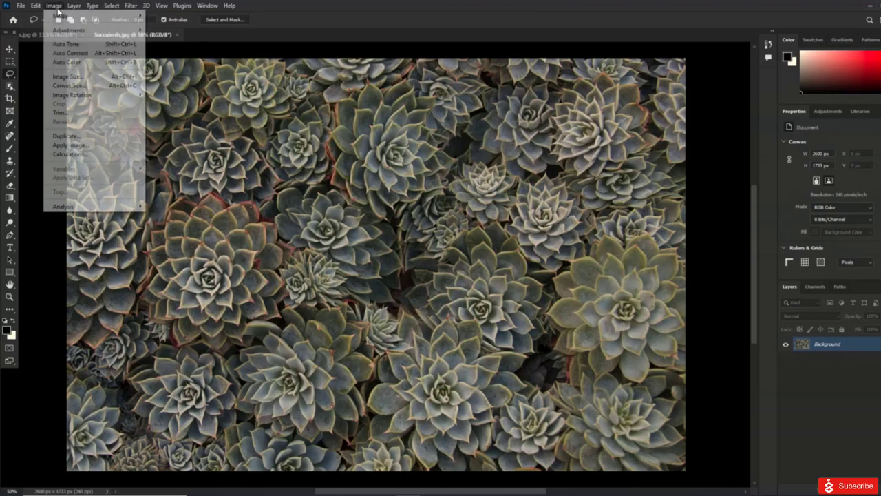
{"action": "mouse_move", "coordinate": [58, 16]}
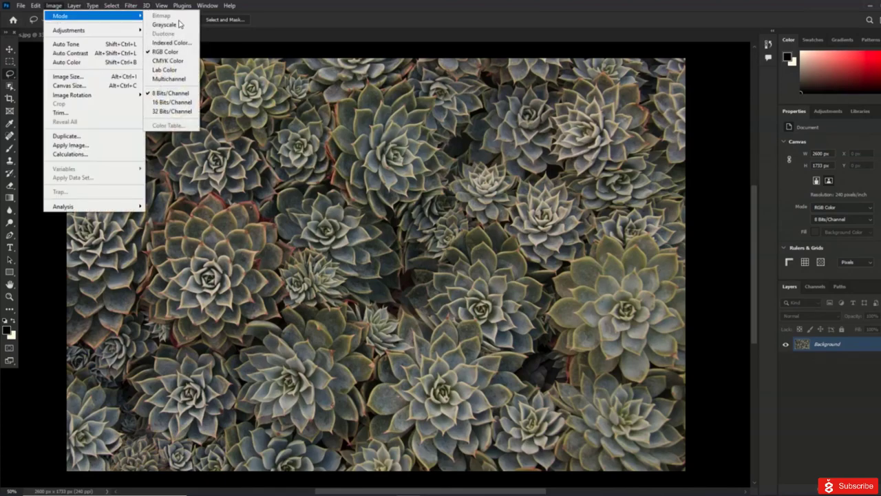
{"action": "left_click", "coordinate": [179, 25]}
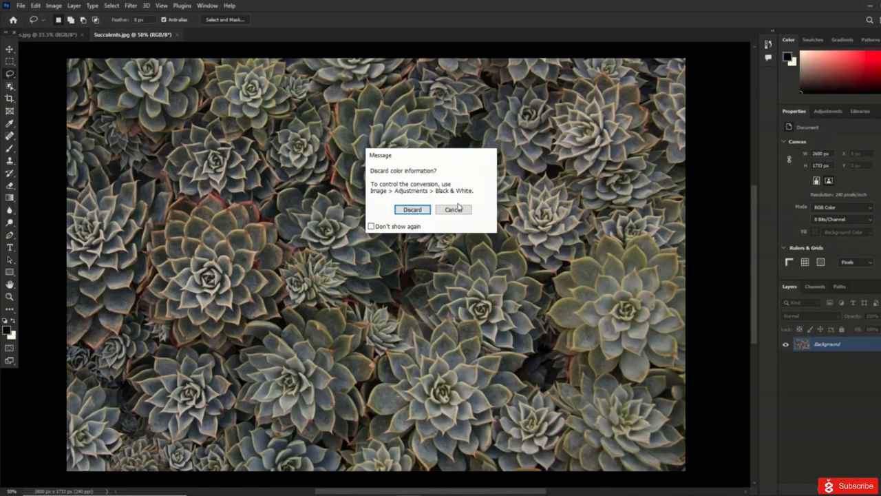
{"action": "left_click", "coordinate": [413, 210]}
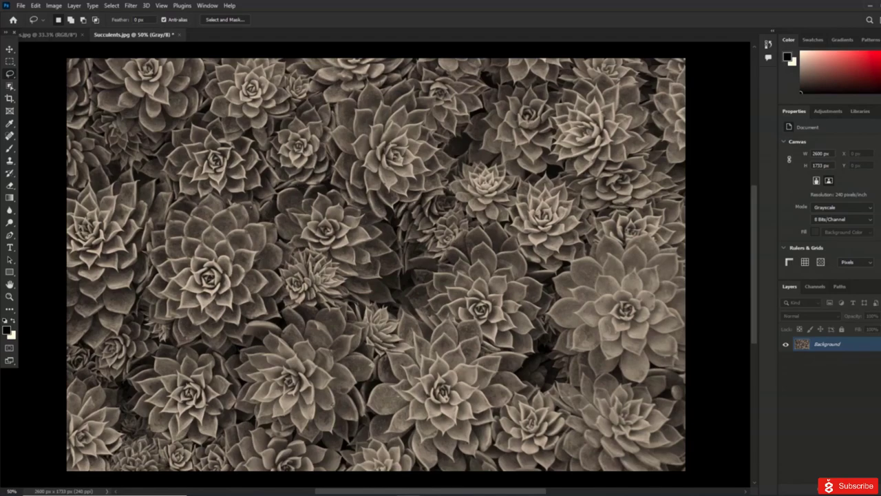
Step: Convert the grayscale Succulents image to Bitmap at 240 pixels/inch with Diffusion Dither, and close it without saving
{"action": "left_click", "coordinate": [54, 6]}
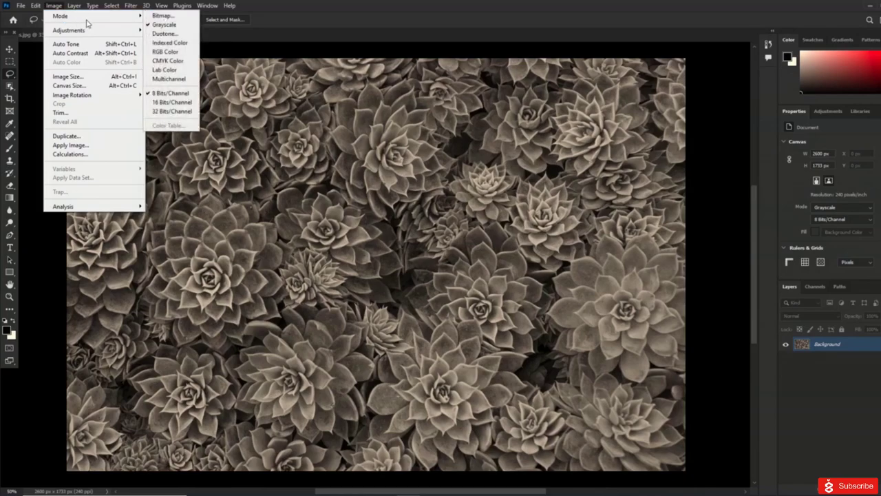
{"action": "mouse_move", "coordinate": [129, 17]}
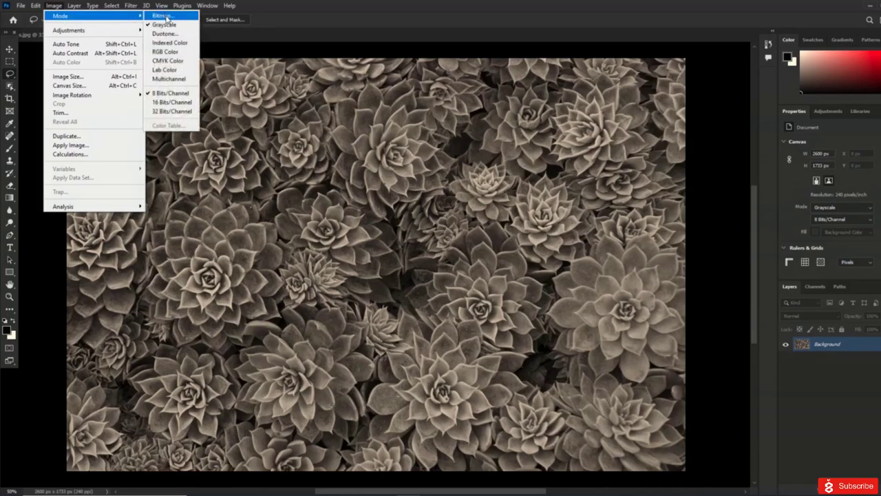
{"action": "left_click", "coordinate": [164, 15]}
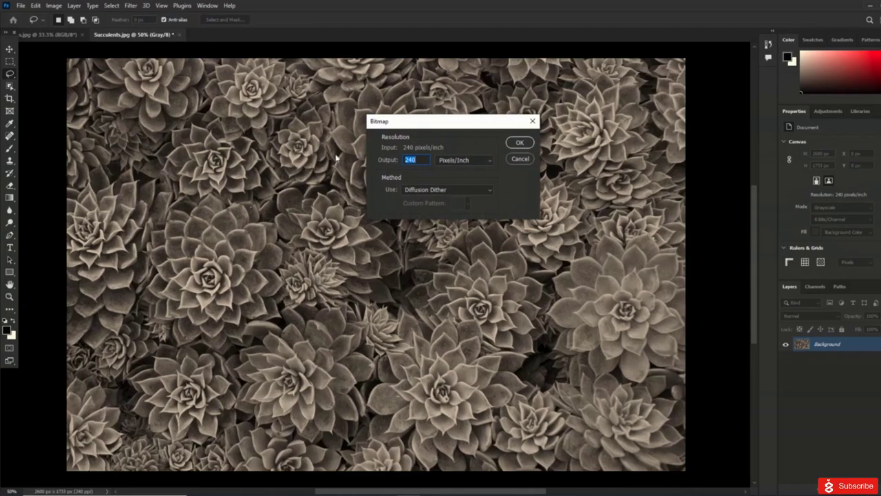
{"action": "left_click", "coordinate": [518, 146]}
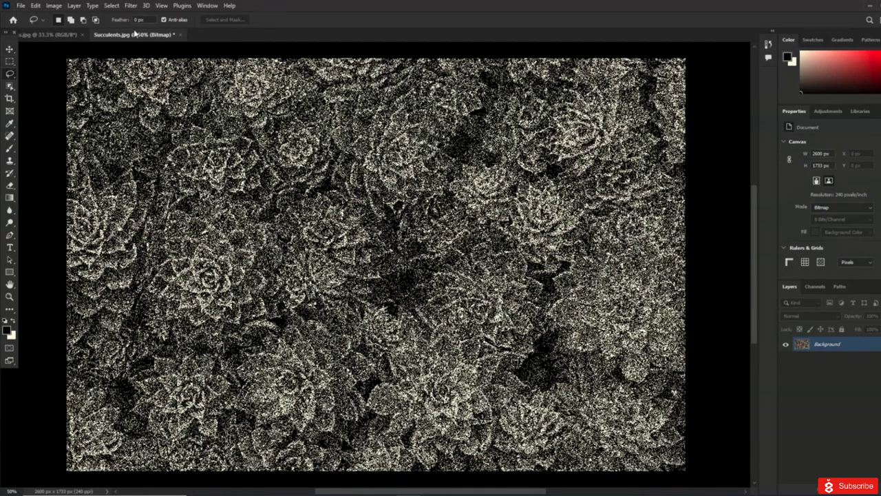
{"action": "left_click", "coordinate": [178, 35]}
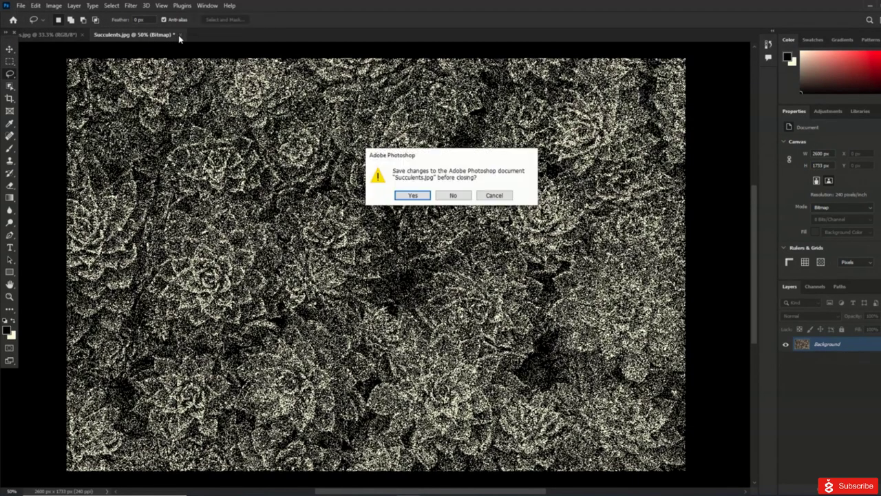
{"action": "left_click", "coordinate": [454, 196]}
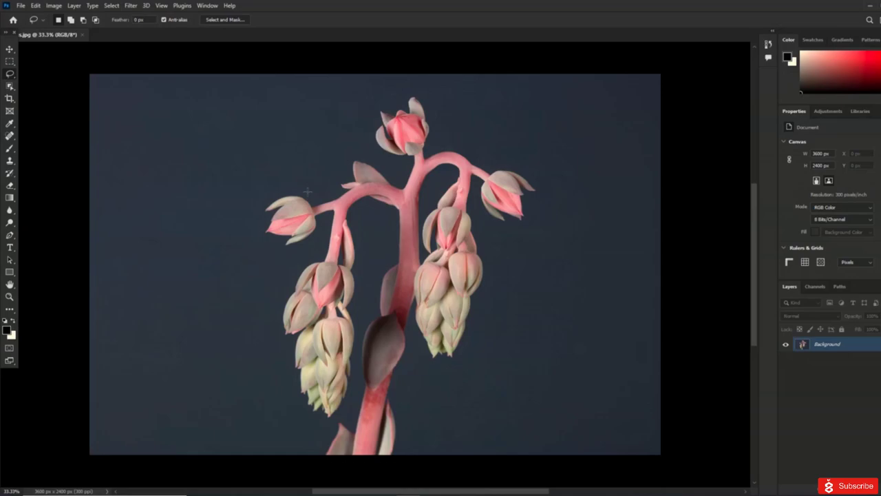
Step: Reopen the Flowers raw file in Camera Raw to view its color space and bit depth settings, and leave it unedited
{"action": "left_click", "coordinate": [20, 9]}
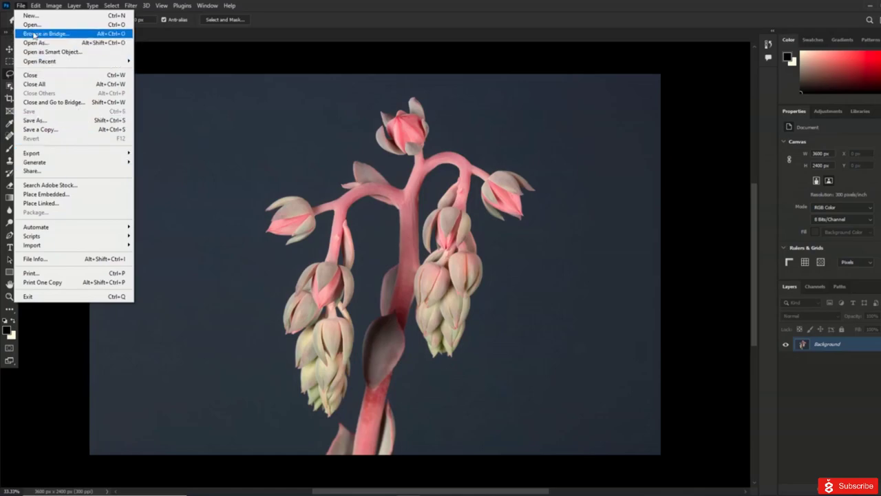
{"action": "left_click", "coordinate": [32, 24]}
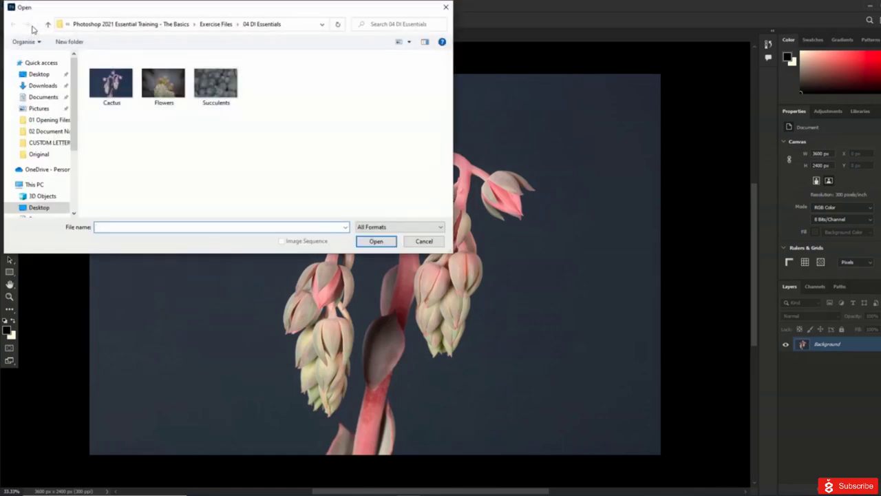
{"action": "double_click", "coordinate": [167, 90]}
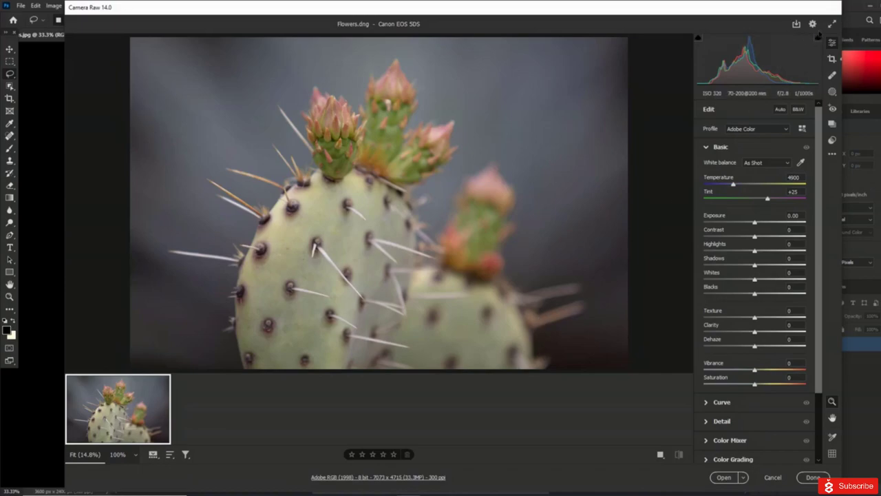
{"action": "left_click", "coordinate": [854, 28]}
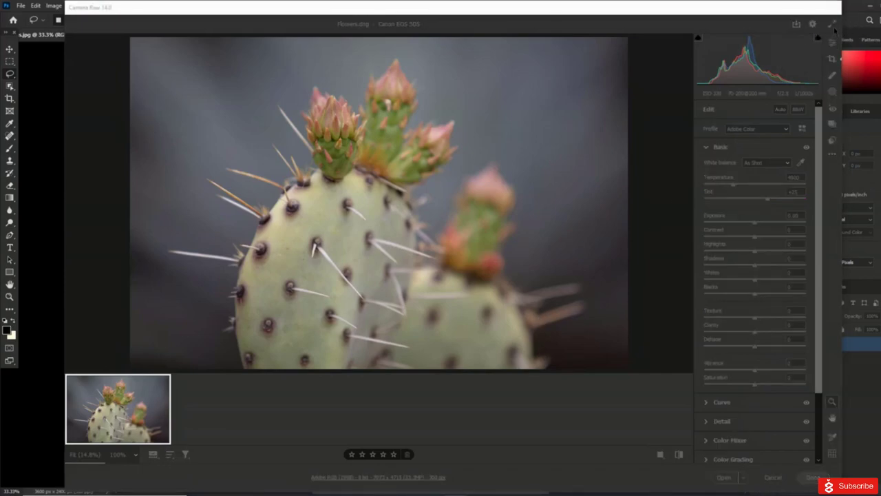
{"action": "left_click", "coordinate": [522, 55]}
{"action": "left_click_drag", "start_coordinate": [485, 12], "coordinate": [407, 104]}
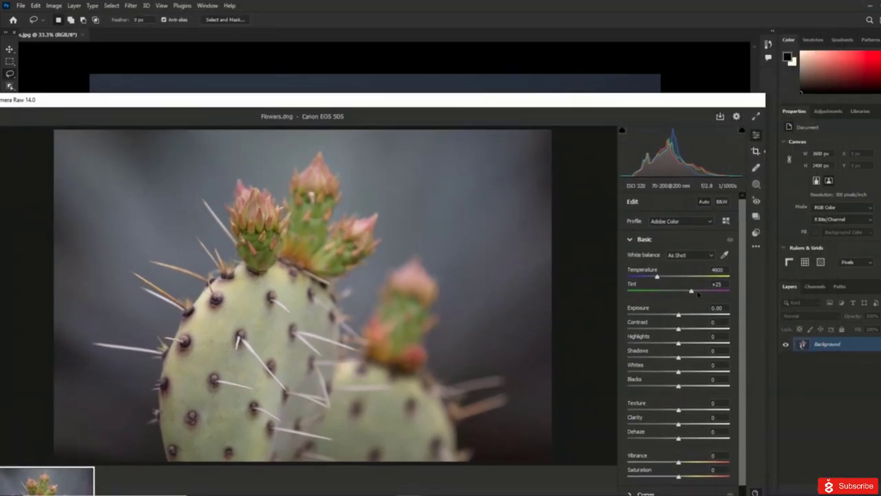
{"action": "left_click_drag", "start_coordinate": [657, 101], "coordinate": [596, 20]}
{"action": "left_click", "coordinate": [675, 490]}
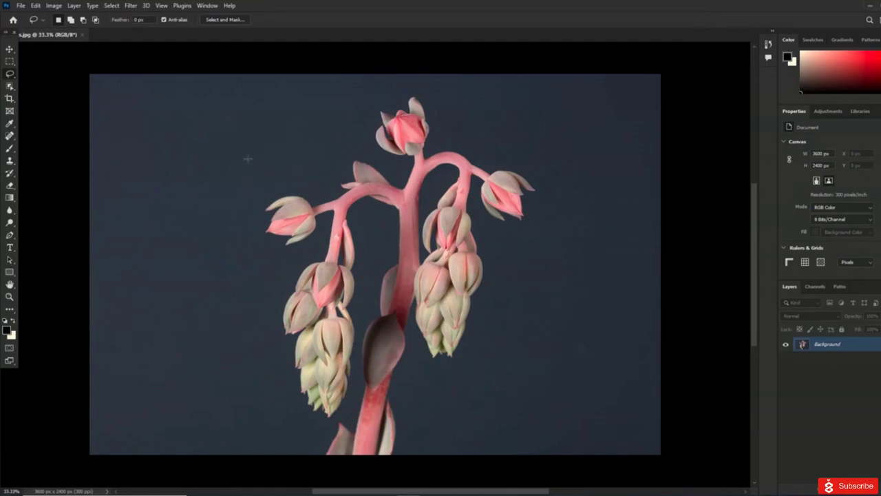
Step: Set the RGB working space to Adobe RGB (1998) in the Color Settings and accept the change
{"action": "left_click", "coordinate": [35, 6]}
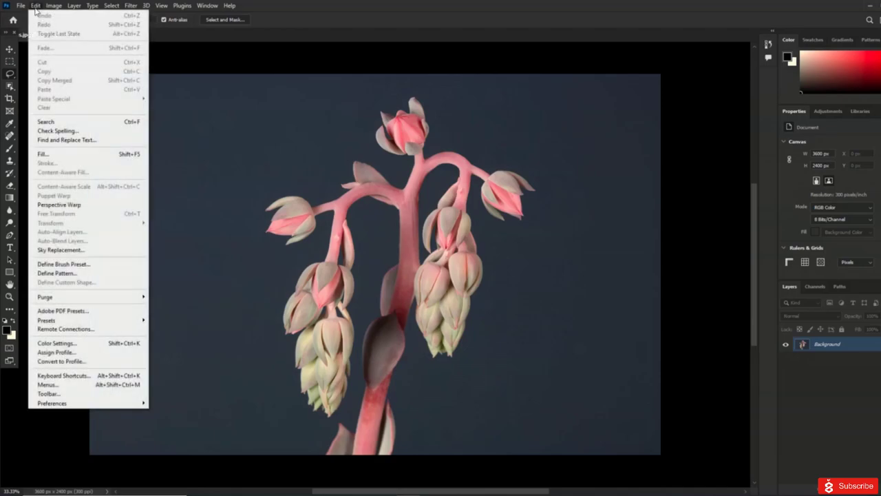
{"action": "left_click", "coordinate": [81, 344]}
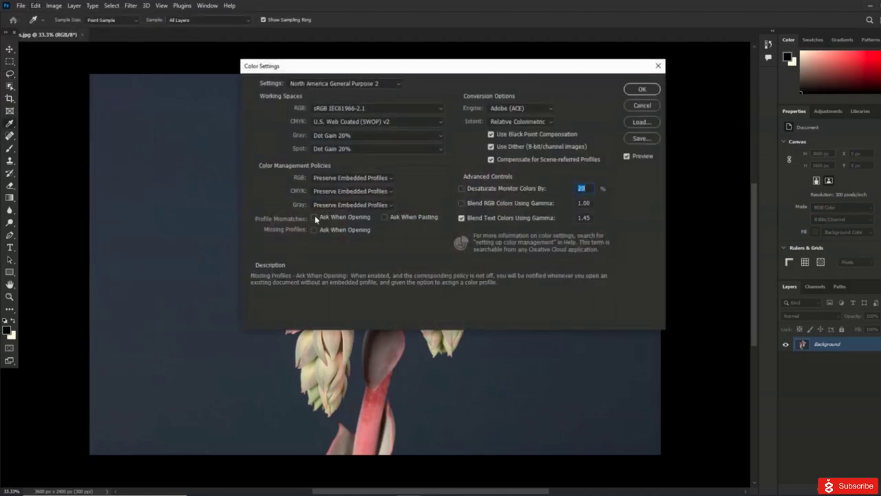
{"action": "left_click", "coordinate": [365, 110]}
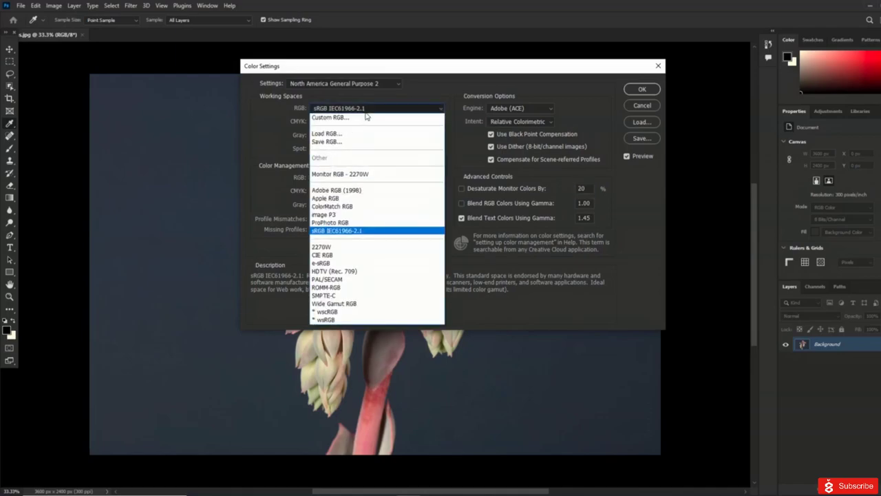
{"action": "left_click", "coordinate": [357, 198]}
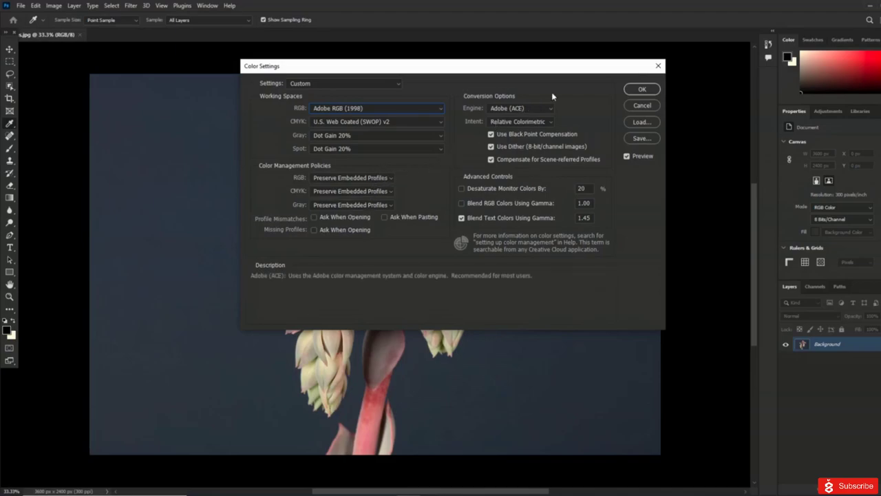
{"action": "left_click", "coordinate": [640, 90]}
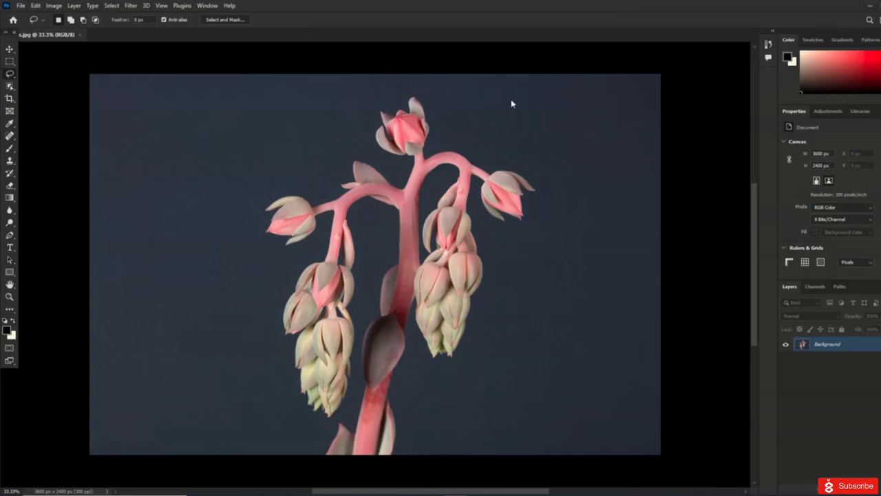
Step: Bring up the image's size settings and examine the flower detail in an enlarged preview, with the document shown at 100%
{"action": "left_click", "coordinate": [59, 9]}
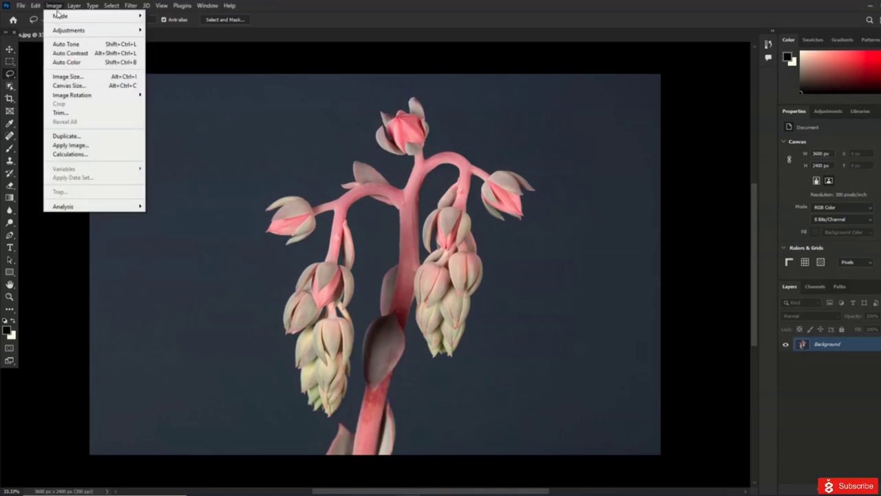
{"action": "left_click", "coordinate": [72, 78]}
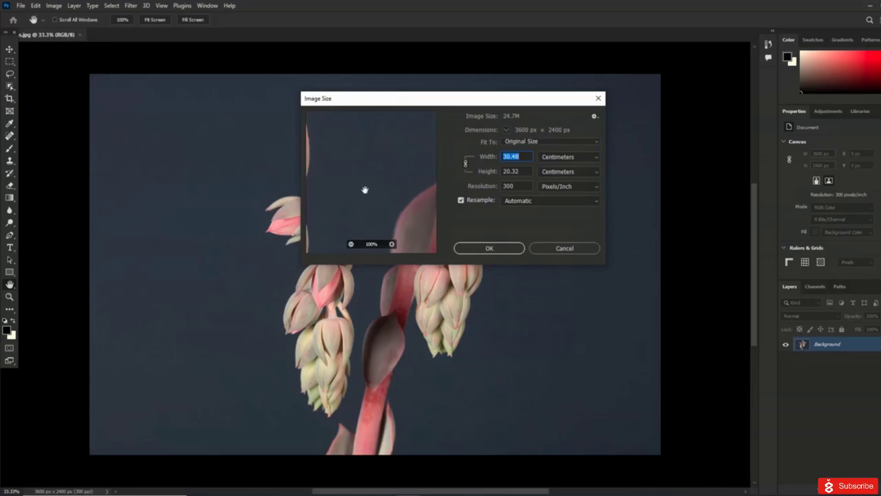
{"action": "left_click_drag", "start_coordinate": [365, 205], "coordinate": [413, 191]}
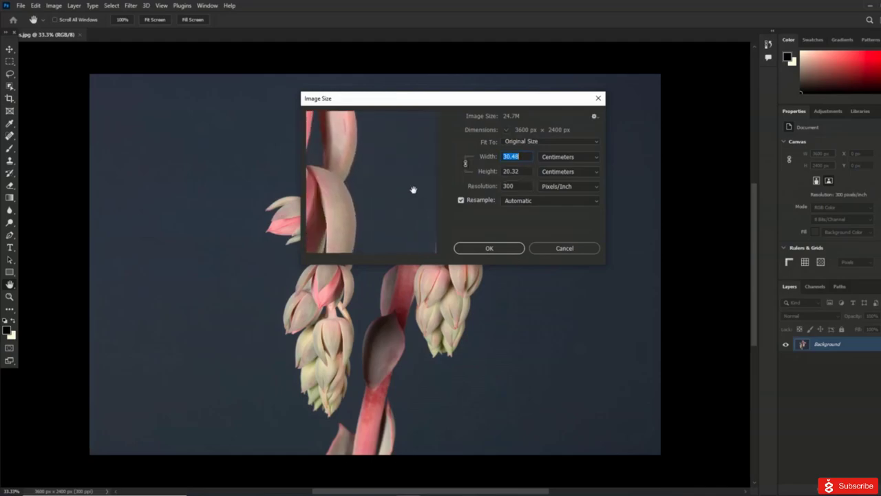
{"action": "mouse_move", "coordinate": [360, 213]}
{"action": "left_mouse_down"}
{"action": "mouse_move", "coordinate": [383, 194]}
{"action": "mouse_move", "coordinate": [374, 203]}
{"action": "left_mouse_up"}
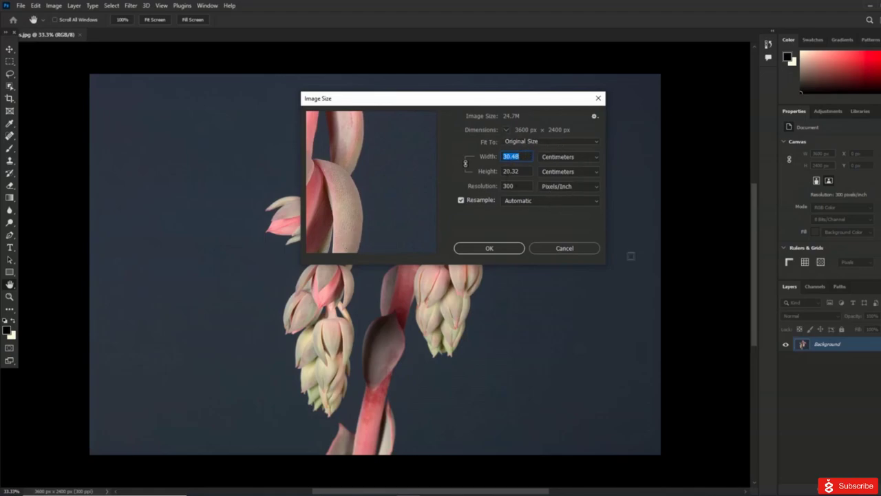
{"action": "left_click_drag", "start_coordinate": [607, 265], "coordinate": [617, 276]}
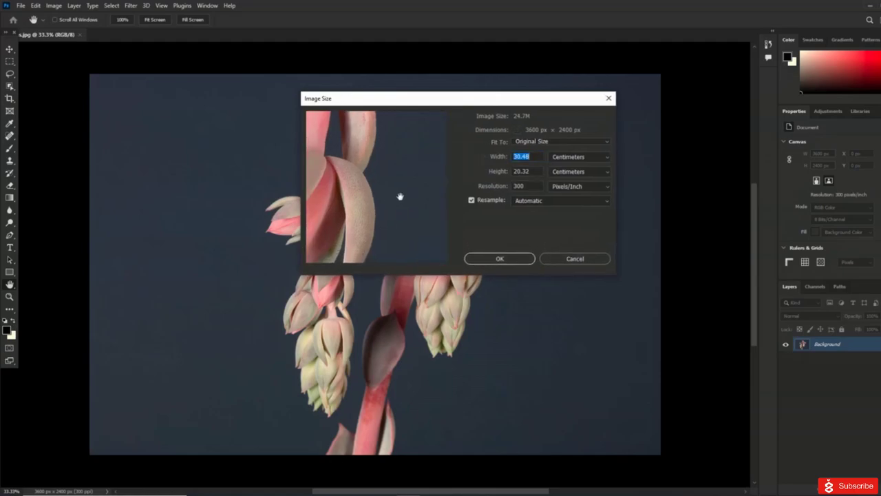
{"action": "left_click_drag", "start_coordinate": [401, 197], "coordinate": [431, 190]}
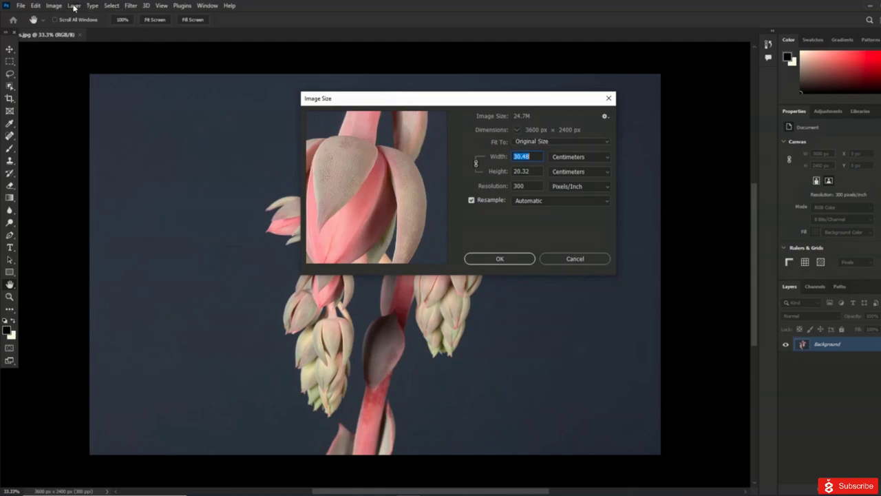
{"action": "left_click", "coordinate": [161, 6]}
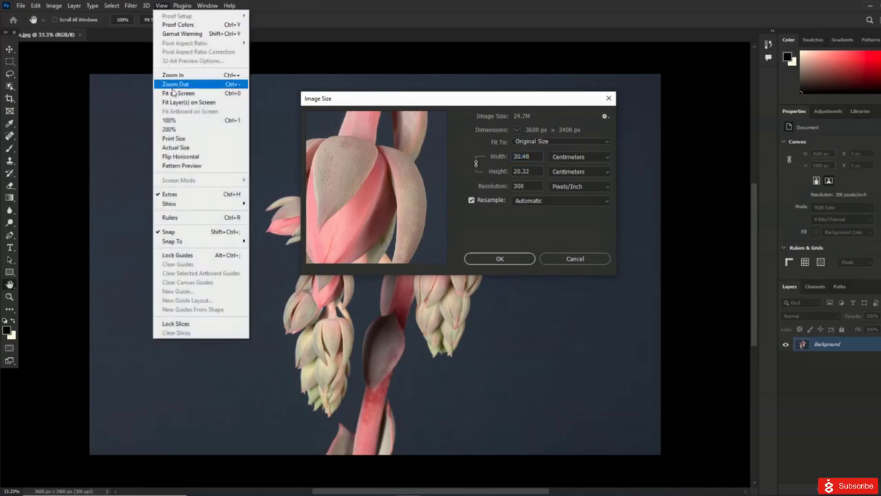
{"action": "left_click", "coordinate": [169, 120]}
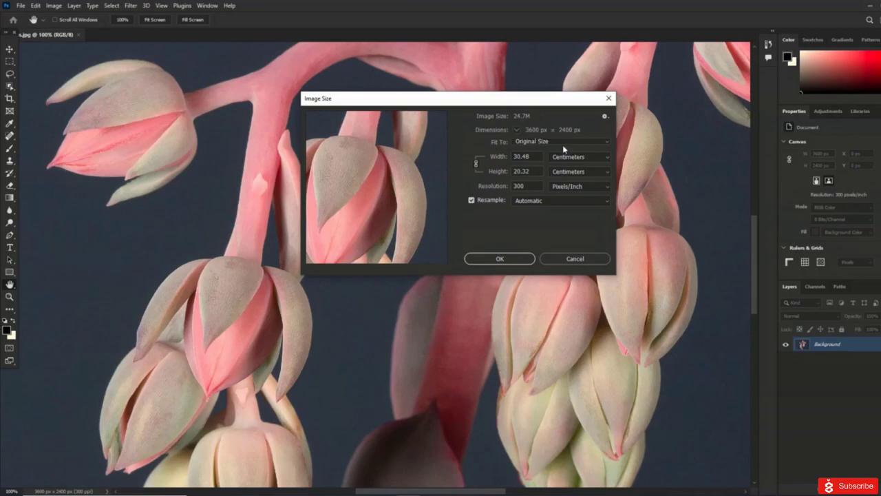
Step: Try a width of 12 cm with resampling enabled, and switch Resample off and on again
{"action": "double_click", "coordinate": [534, 157]}
{"action": "type", "text": "12"}
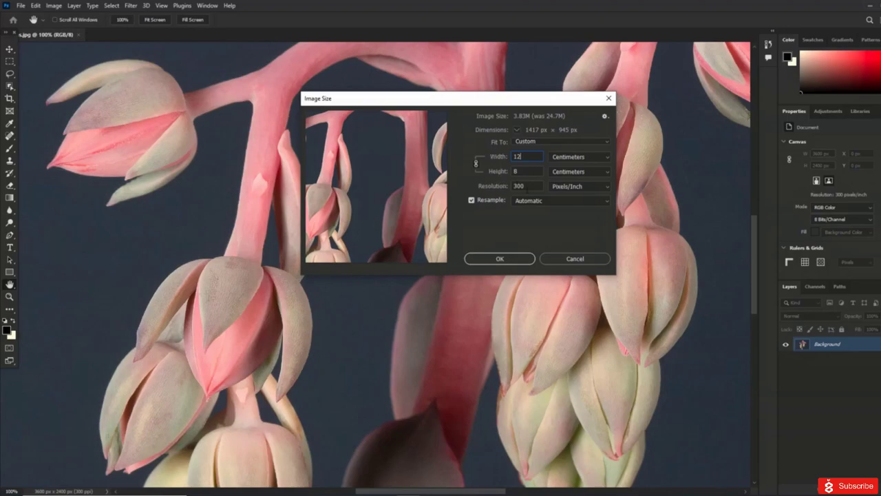
{"action": "left_click", "coordinate": [472, 200]}
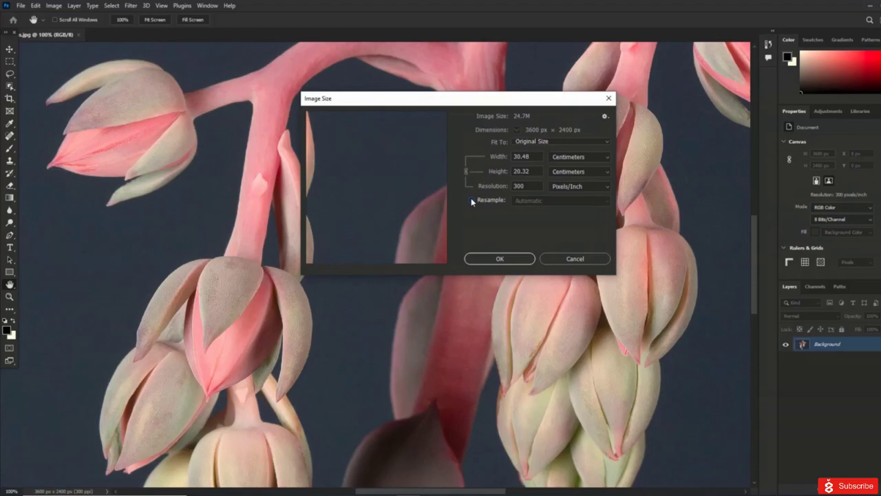
{"action": "left_click", "coordinate": [471, 201]}
Step: Try widths of 12 cm and 18 cm, and set the resolution to 200 pixels/inch
{"action": "left_click", "coordinate": [522, 156]}
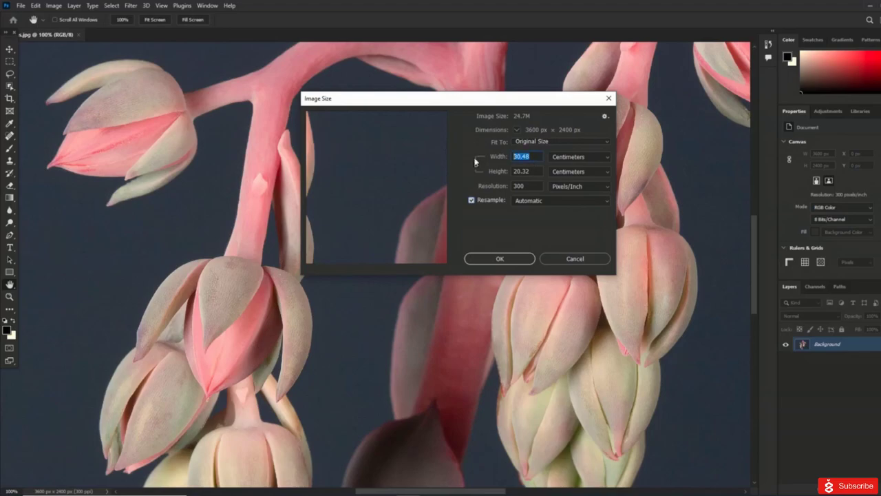
{"action": "type", "text": "12"}
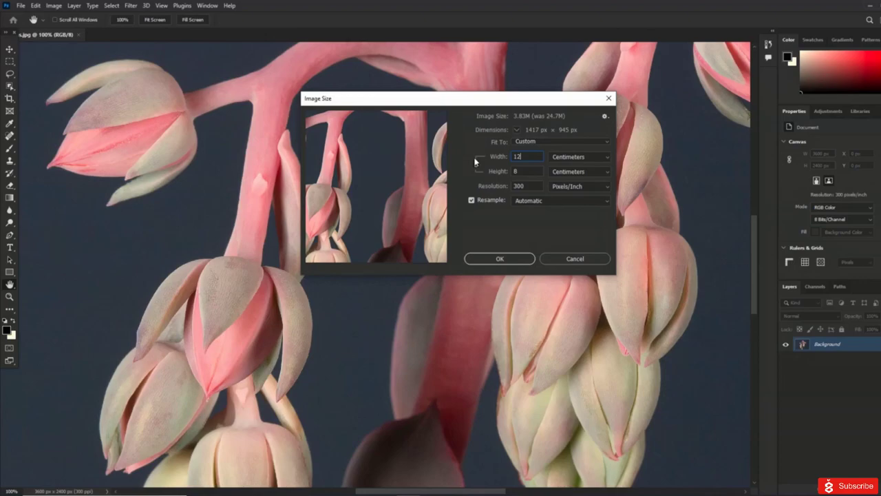
{"action": "key", "text": "ctrl+a"}
{"action": "type", "text": "18"}
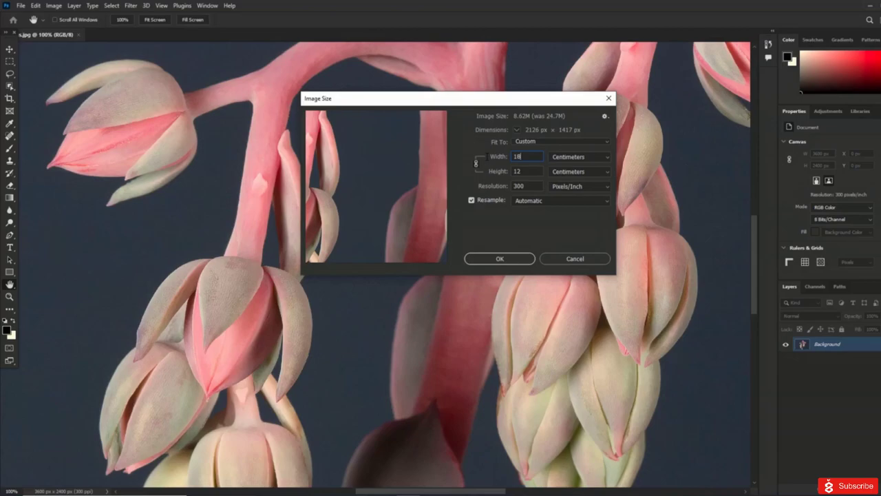
{"action": "double_click", "coordinate": [523, 186]}
{"action": "type", "text": "200"}
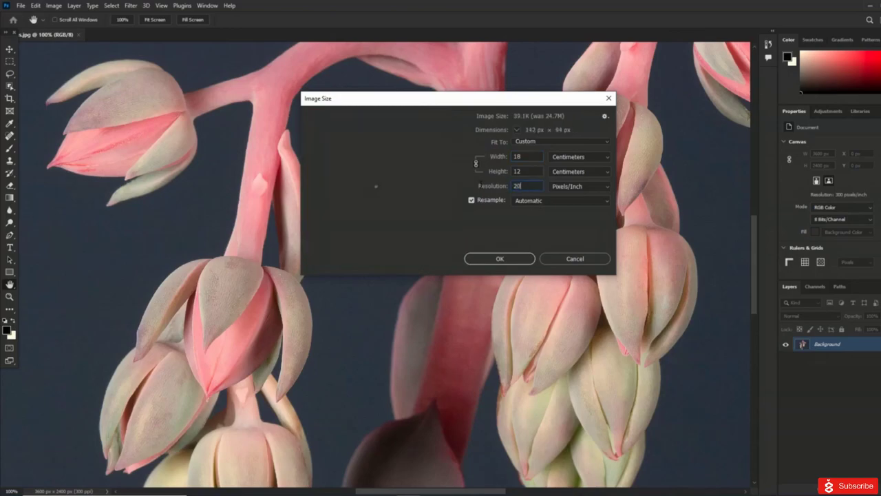
{"action": "mouse_move", "coordinate": [432, 197]}
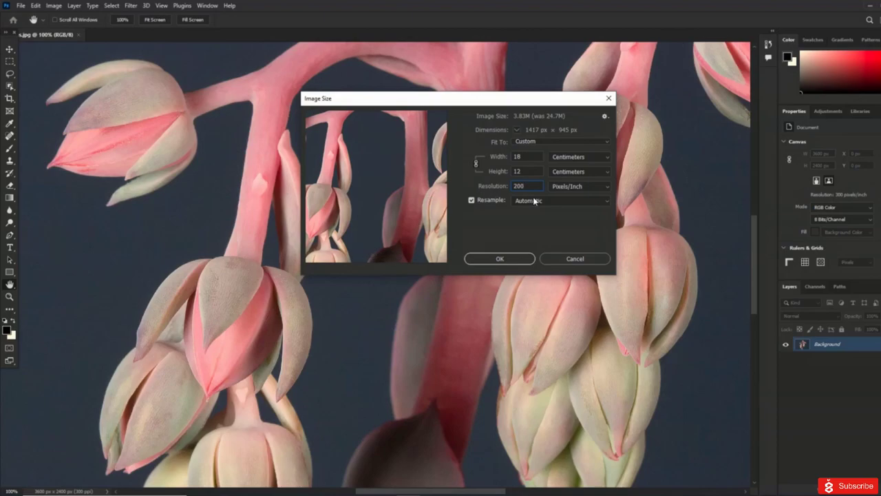
Step: Set the image width to 6 cm with linked proportions and apply the downsizing
{"action": "key", "text": "ctrl+a"}
{"action": "type", "text": "6"}
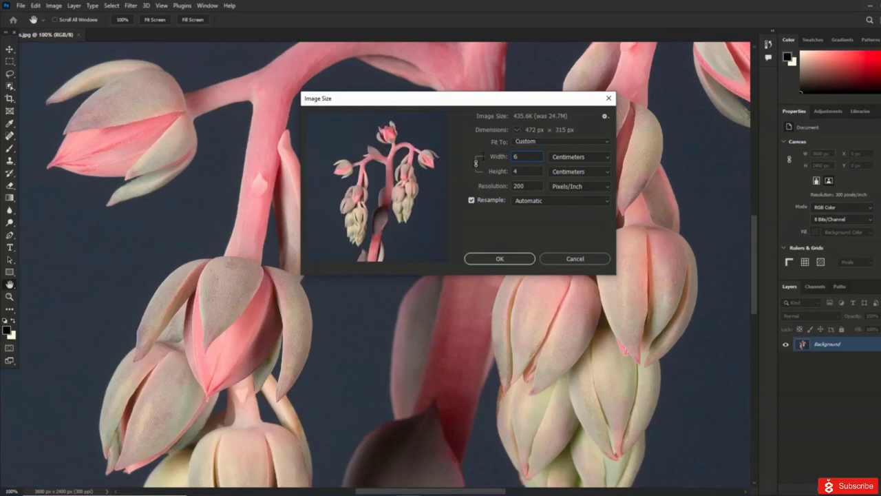
{"action": "key", "text": "Return"}
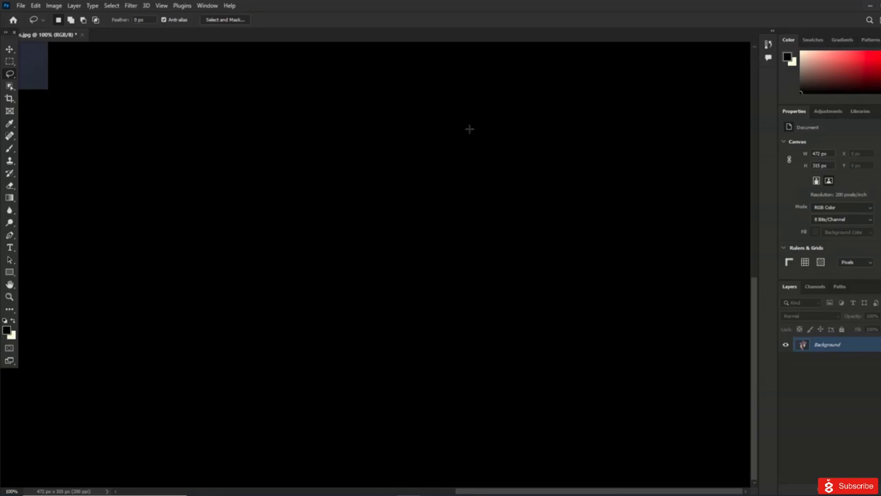
Step: Try enlarging the reduced image by changing the size units to inches and setting the width to 18 inches
{"action": "left_click", "coordinate": [55, 6]}
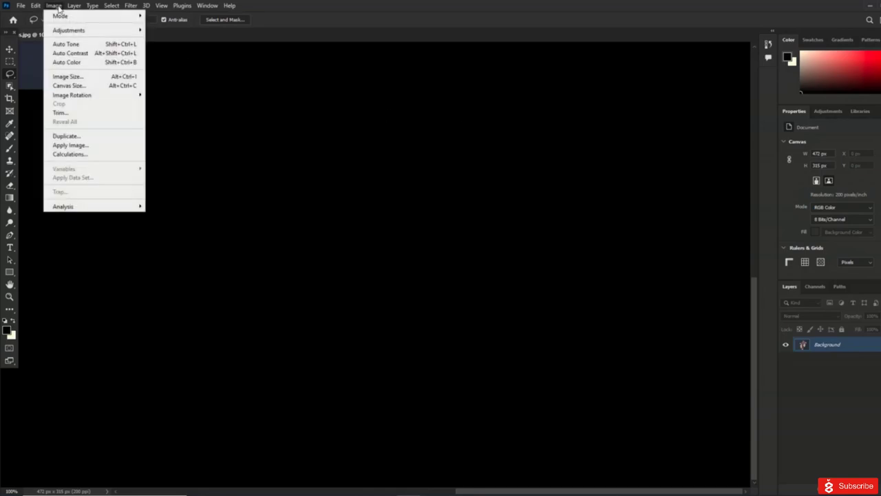
{"action": "mouse_move", "coordinate": [67, 19]}
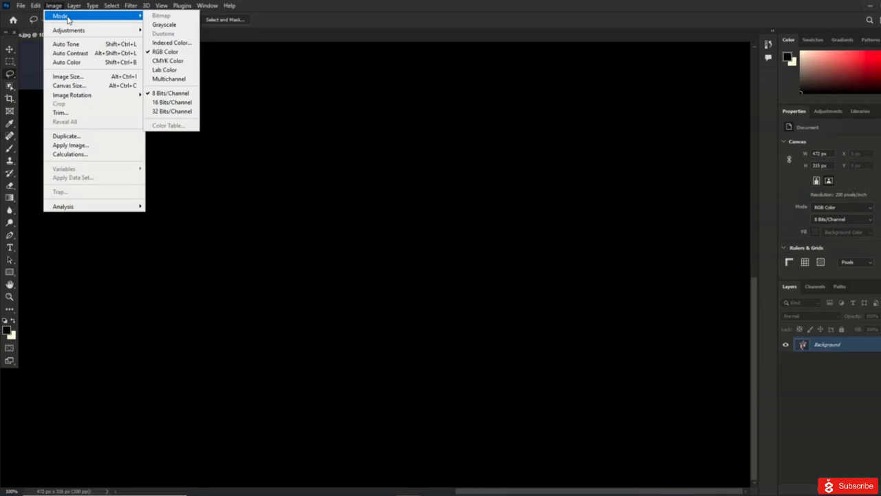
{"action": "left_click", "coordinate": [87, 76]}
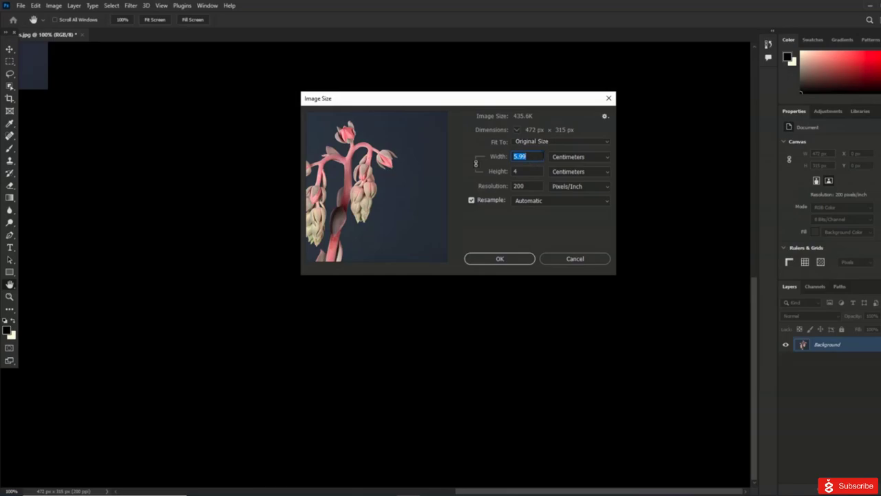
{"action": "type", "text": "18"}
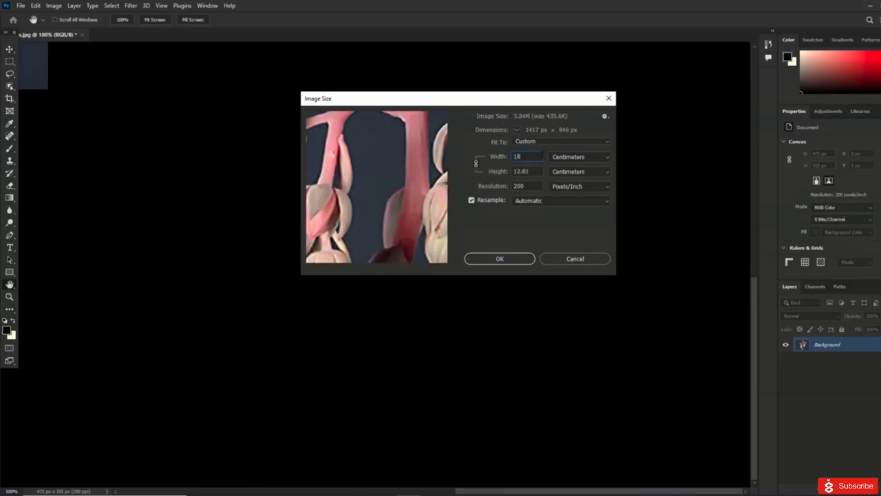
{"action": "left_click", "coordinate": [580, 158]}
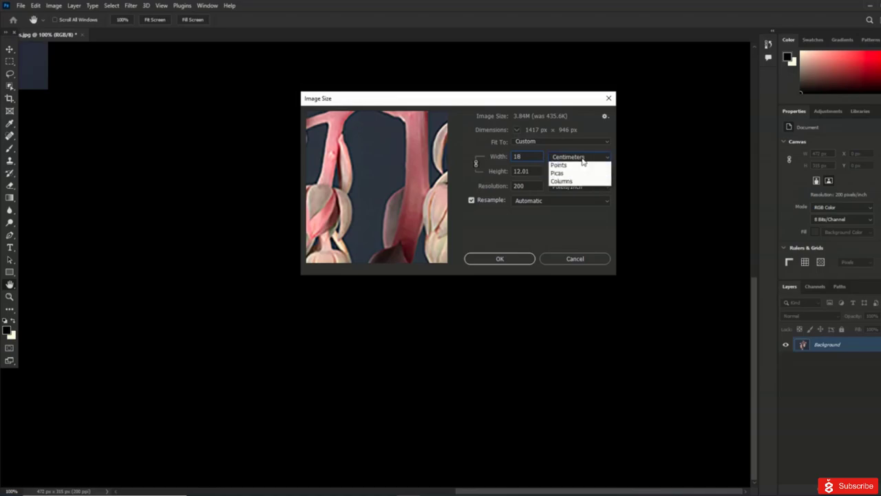
{"action": "left_click", "coordinate": [590, 182]}
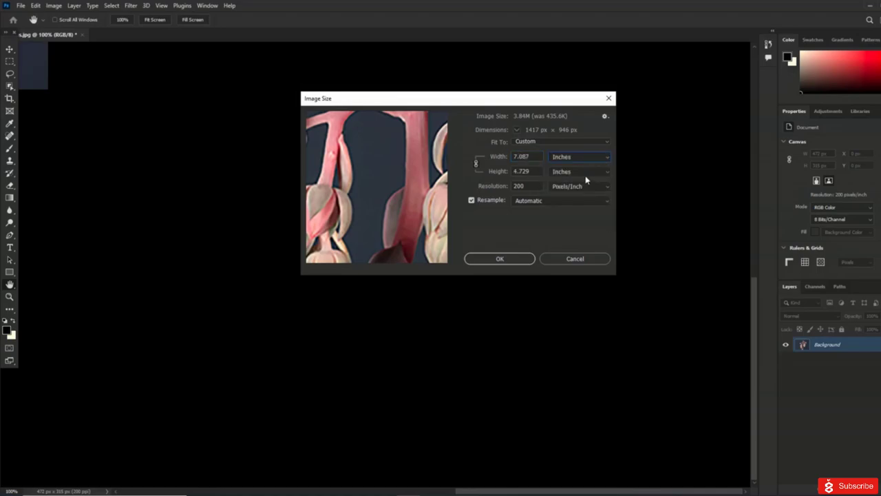
{"action": "left_click", "coordinate": [583, 172]}
{"action": "left_click", "coordinate": [583, 172]}
{"action": "left_click", "coordinate": [583, 172]}
{"action": "key", "text": "Escape"}
{"action": "key", "text": "ctrl+a"}
{"action": "type", "text": "18"}
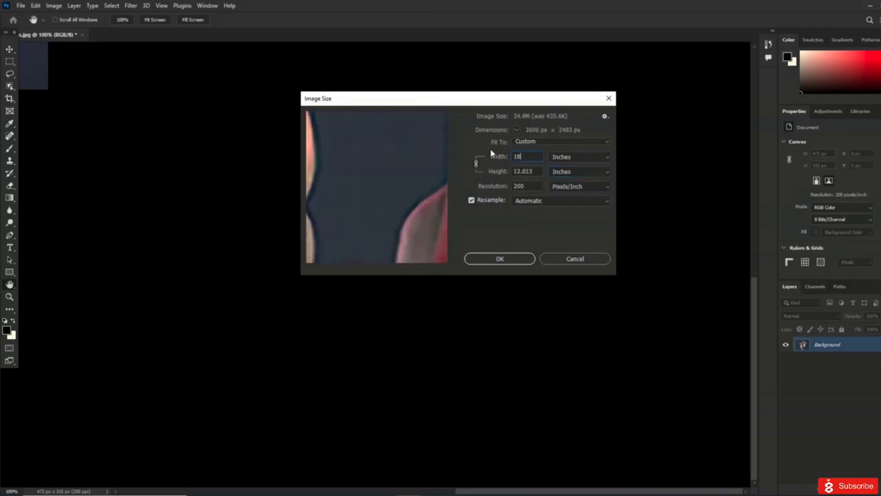
Step: Try a resolution of 300 pixels/inch with a height of 12 inches, and return the width to 18 inches
{"action": "double_click", "coordinate": [522, 186]}
{"action": "type", "text": "300"}
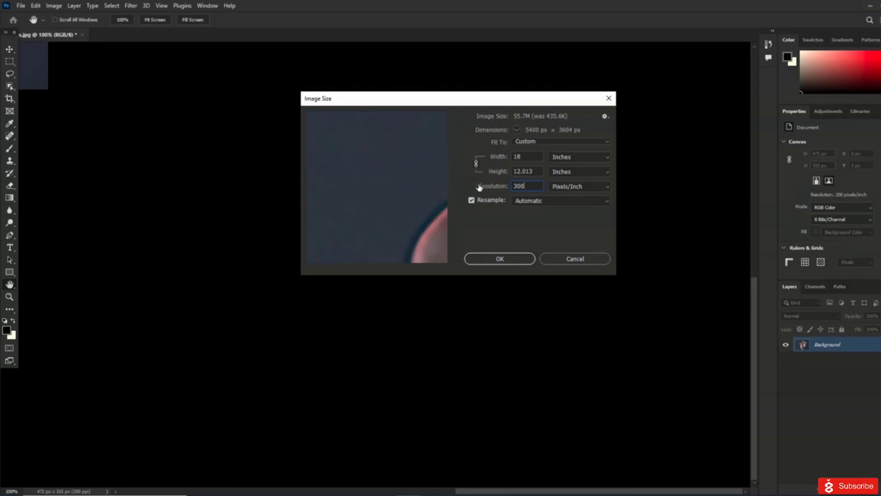
{"action": "double_click", "coordinate": [523, 170]}
{"action": "type", "text": "12"}
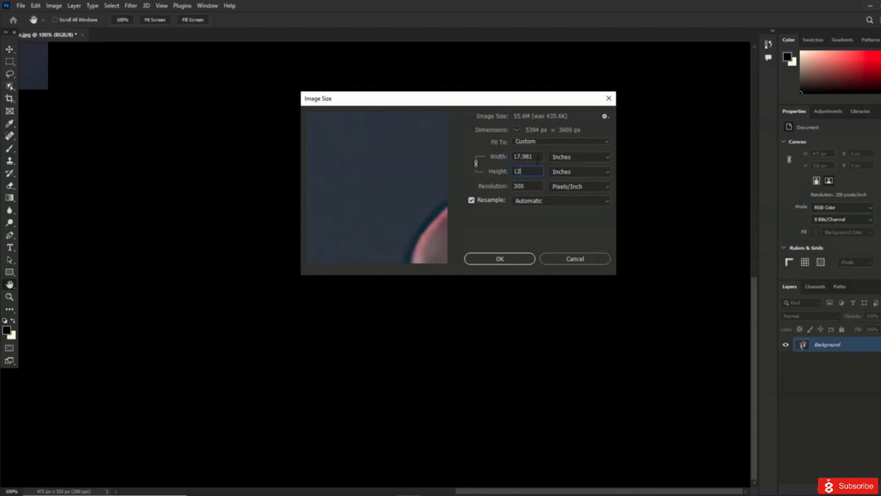
{"action": "key", "text": "shift+Tab"}
{"action": "type", "text": "18"}
Step: Show the image dimensions in percent, review the resampling methods, and keep Automatic
{"action": "left_click", "coordinate": [517, 130]}
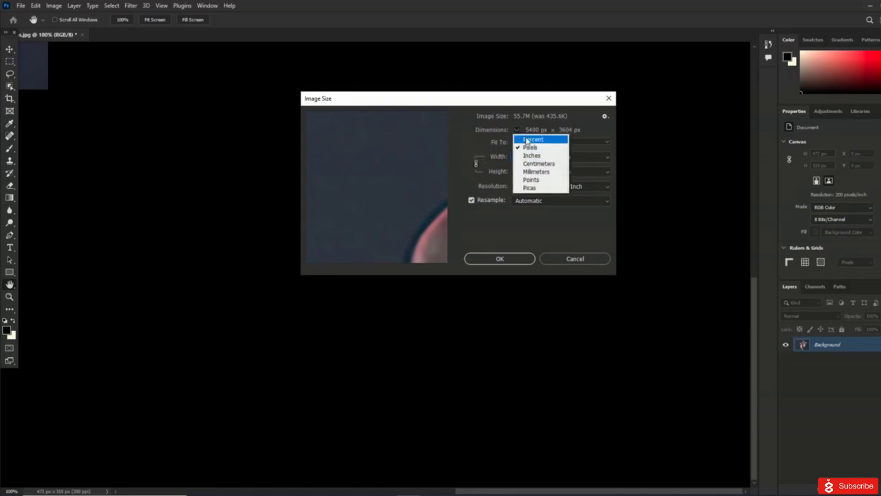
{"action": "left_click", "coordinate": [528, 140]}
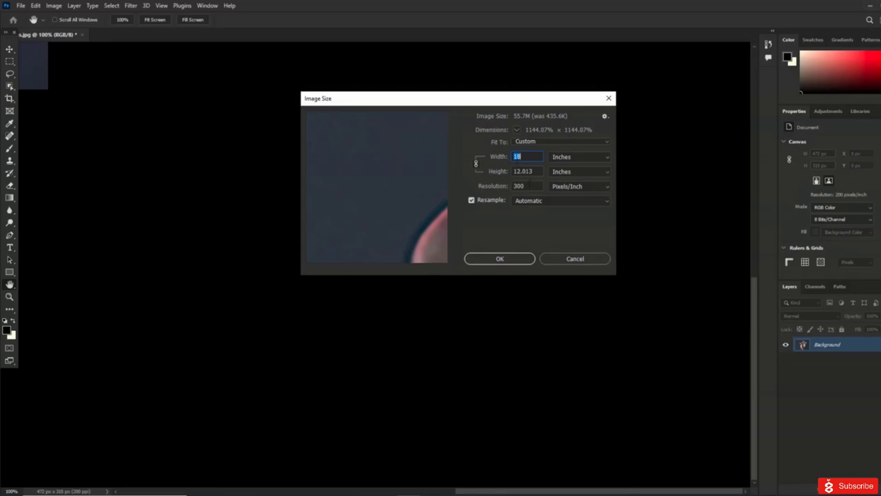
{"action": "left_click", "coordinate": [568, 201]}
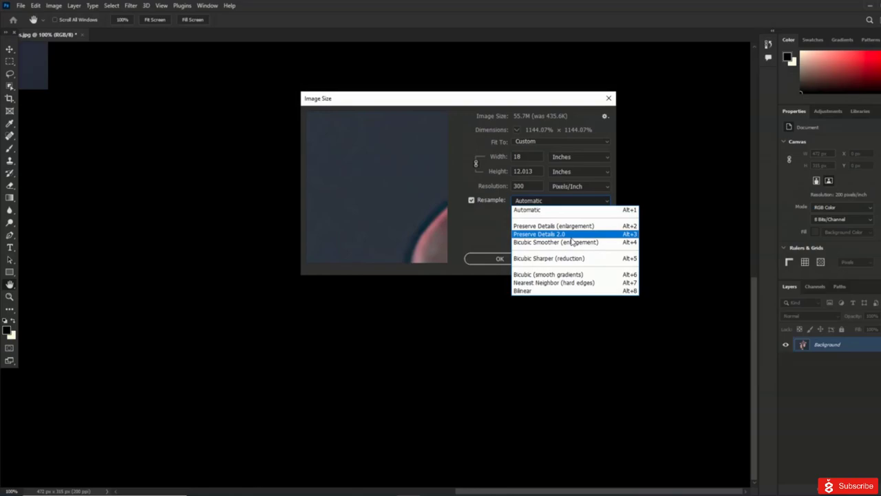
{"action": "left_click", "coordinate": [539, 210]}
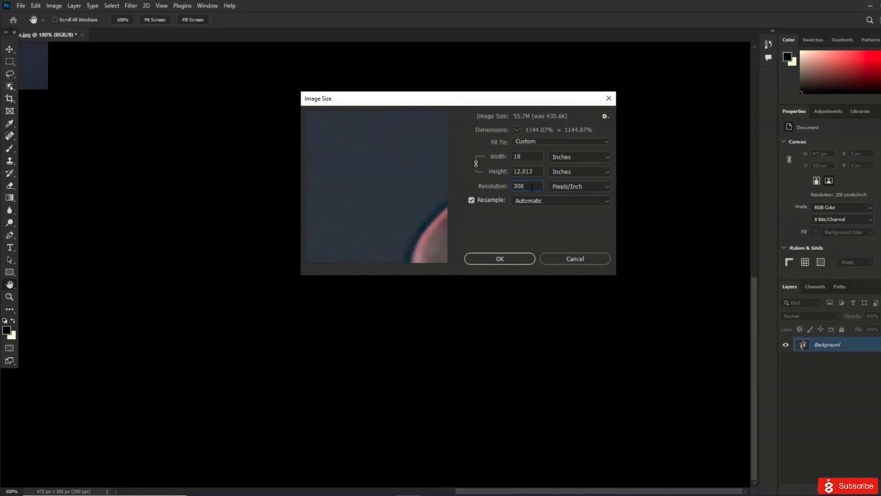
Step: Show the enlarged width and height in pixels, inspect the image corner in the preview, and cancel the resize
{"action": "left_click", "coordinate": [581, 158]}
{"action": "left_click", "coordinate": [579, 175]}
{"action": "left_click", "coordinate": [28, 77]}
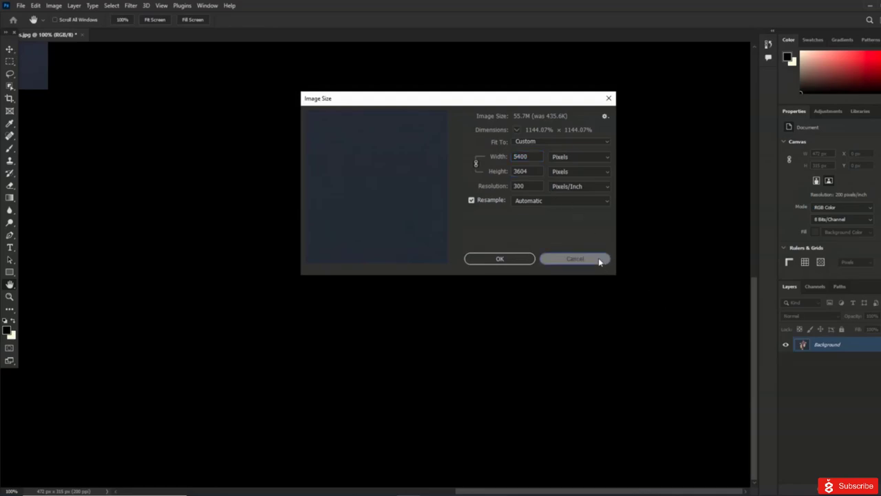
{"action": "left_click", "coordinate": [598, 258]}
{"action": "mouse_move", "coordinate": [369, 162]}
{"action": "left_mouse_down"}
{"action": "mouse_move", "coordinate": [149, 80]}
{"action": "mouse_move", "coordinate": [252, 156]}
{"action": "left_mouse_up"}
{"action": "left_click", "coordinate": [432, 196]}
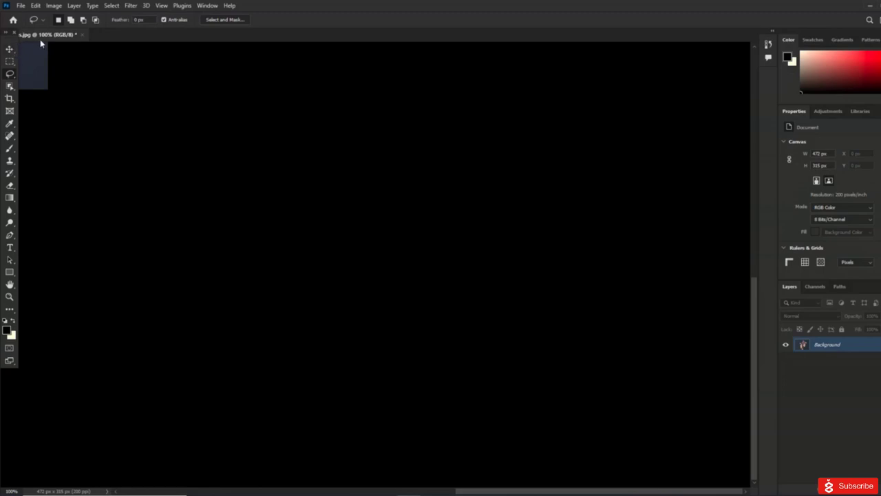
Step: Close the resized Cactus.jpg without saving and reopen the original from the recent files
{"action": "left_click", "coordinate": [80, 36]}
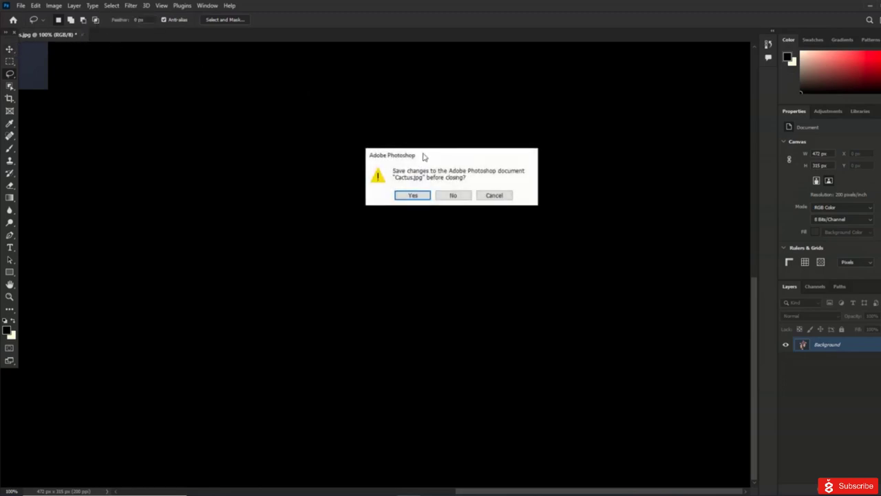
{"action": "left_click", "coordinate": [451, 195]}
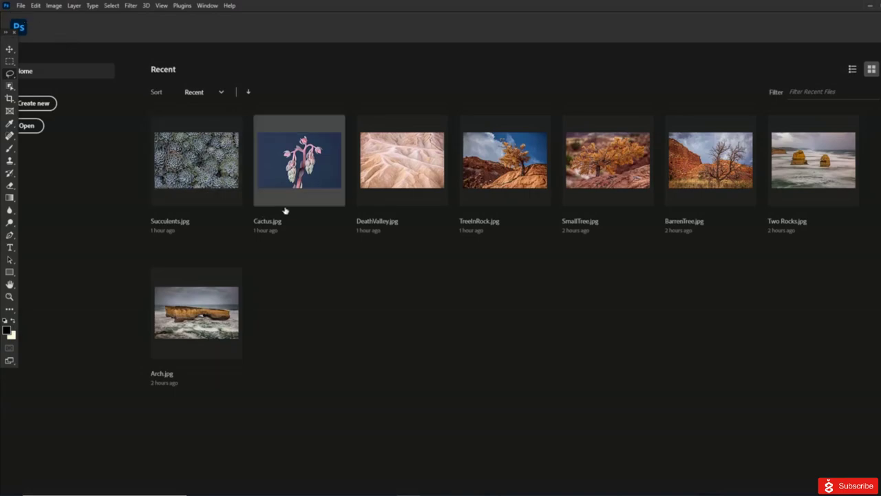
{"action": "left_click", "coordinate": [308, 174]}
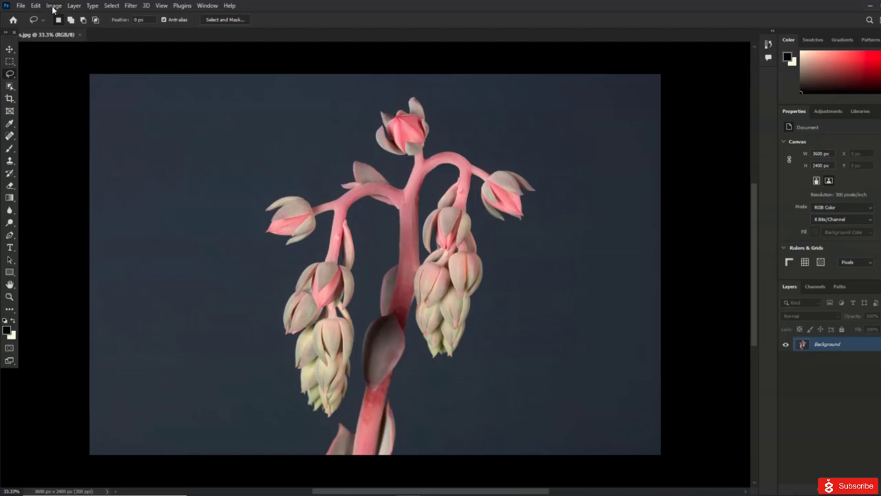
Step: Start resizing the image, switch the size units to inches, and try a width of 18 inches
{"action": "left_click", "coordinate": [53, 8]}
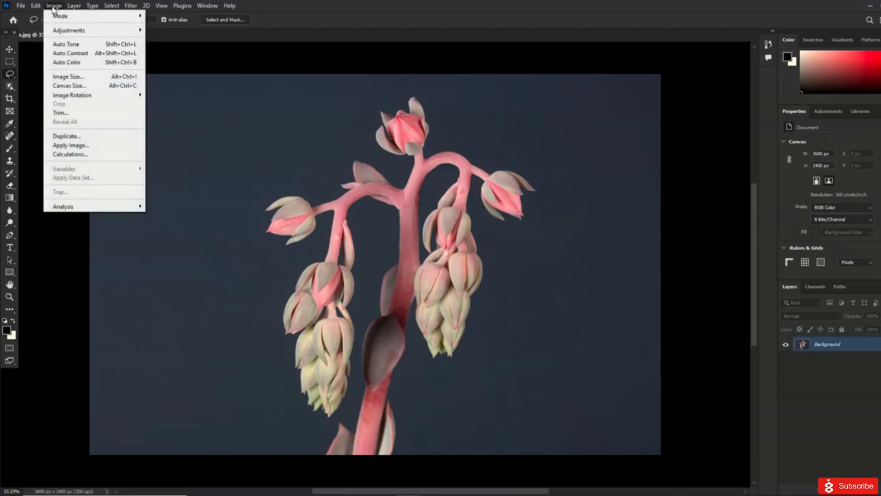
{"action": "left_click", "coordinate": [81, 78]}
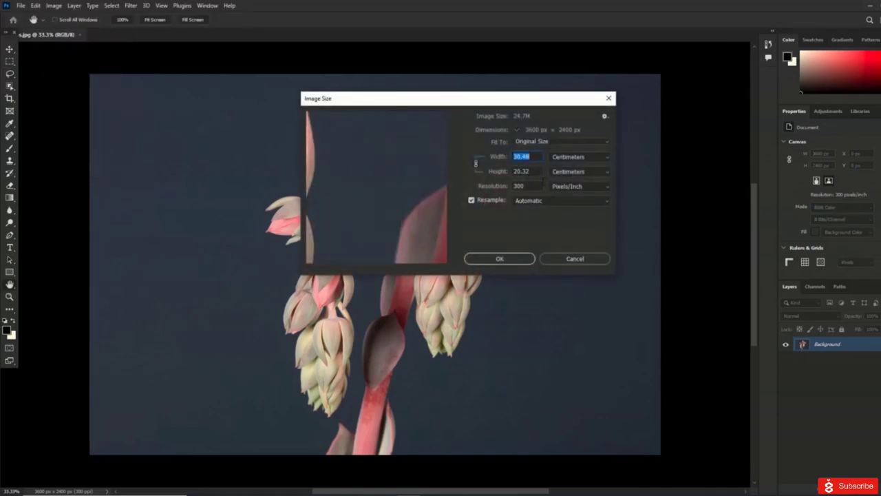
{"action": "type", "text": "18"}
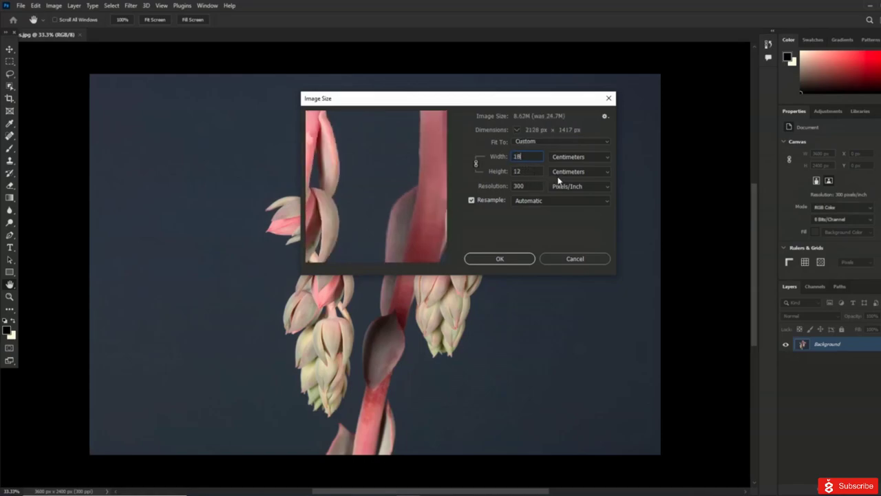
{"action": "left_click", "coordinate": [584, 160]}
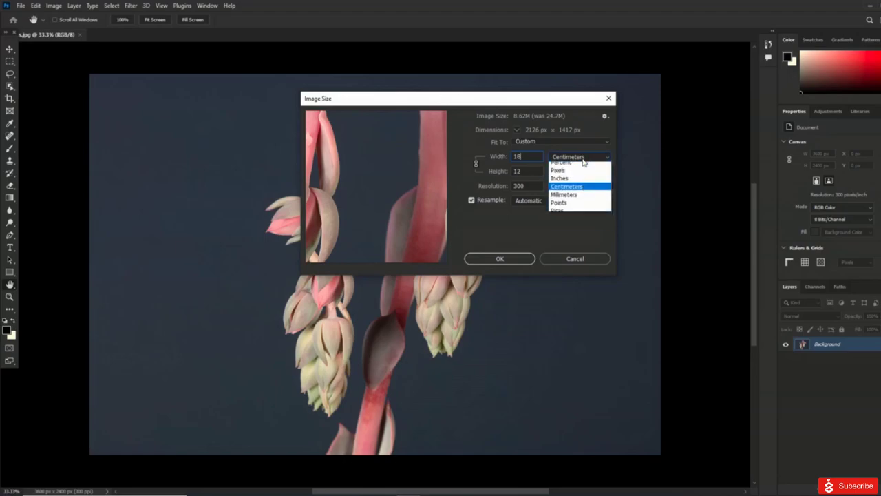
{"action": "left_click", "coordinate": [583, 182]}
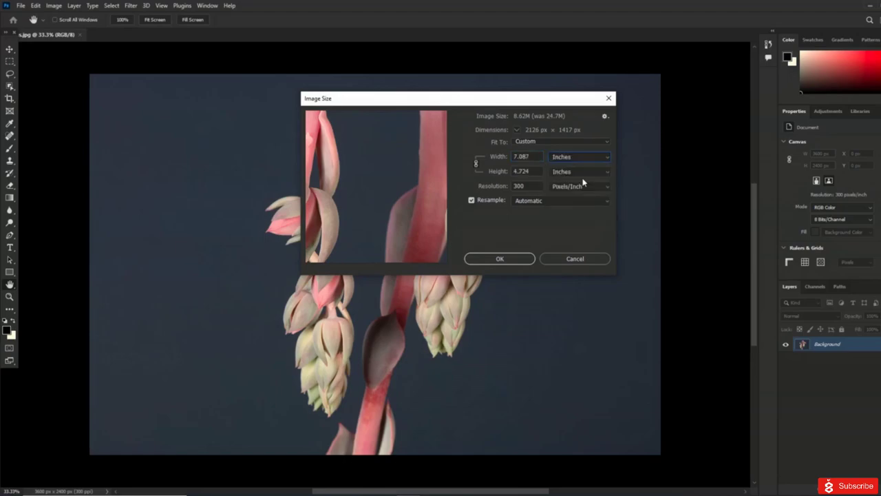
{"action": "double_click", "coordinate": [534, 156]}
{"action": "type", "text": "18"}
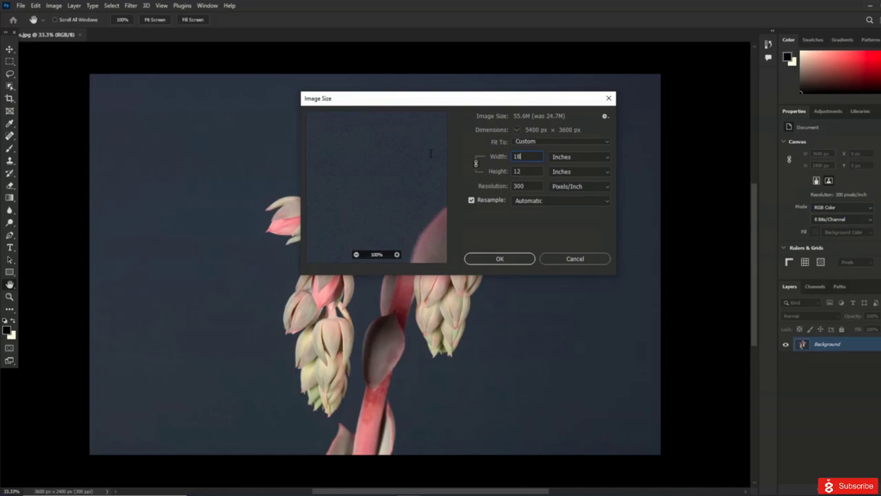
Step: Resize the image to 6 inches wide with resampling on, showing the dimensions in percent
{"action": "left_click", "coordinate": [508, 187]}
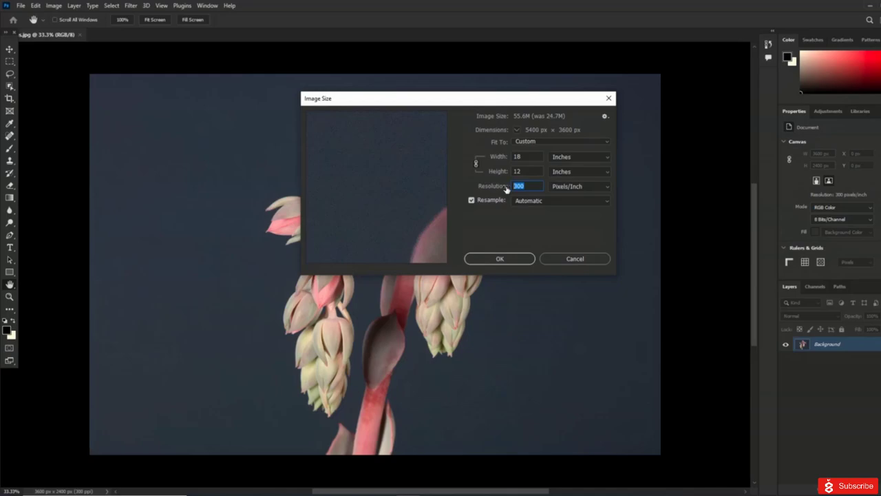
{"action": "left_click", "coordinate": [527, 158]}
{"action": "double_click", "coordinate": [527, 157]}
{"action": "type", "text": "6"}
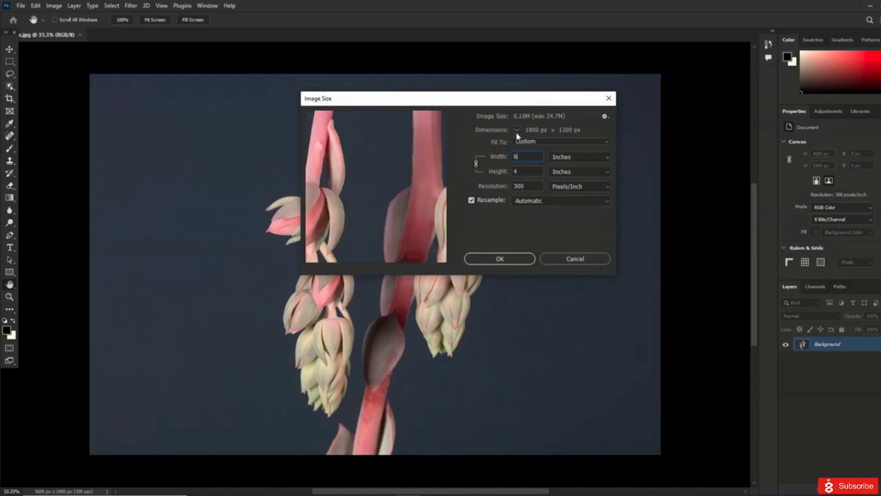
{"action": "left_click", "coordinate": [519, 134]}
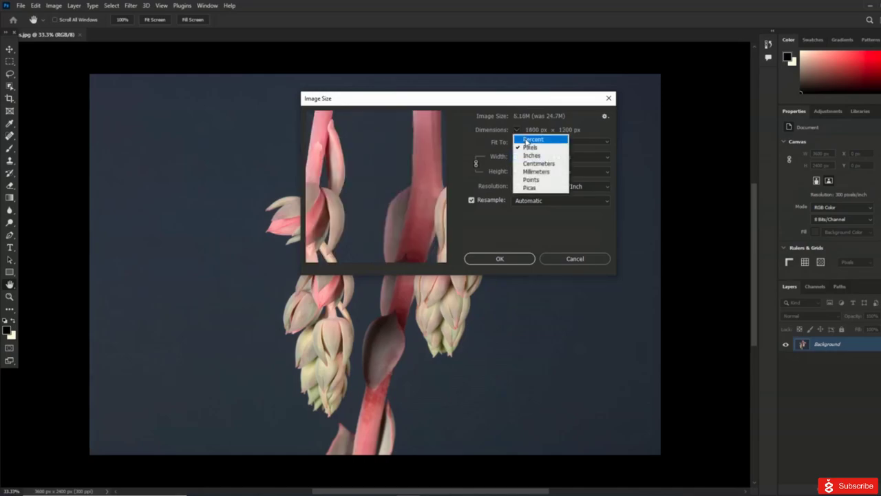
{"action": "left_click", "coordinate": [530, 139]}
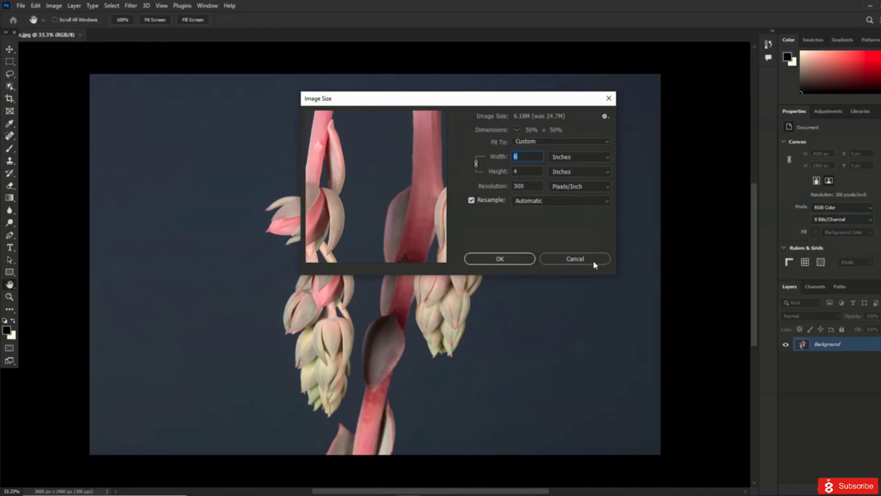
{"action": "left_click", "coordinate": [530, 258]}
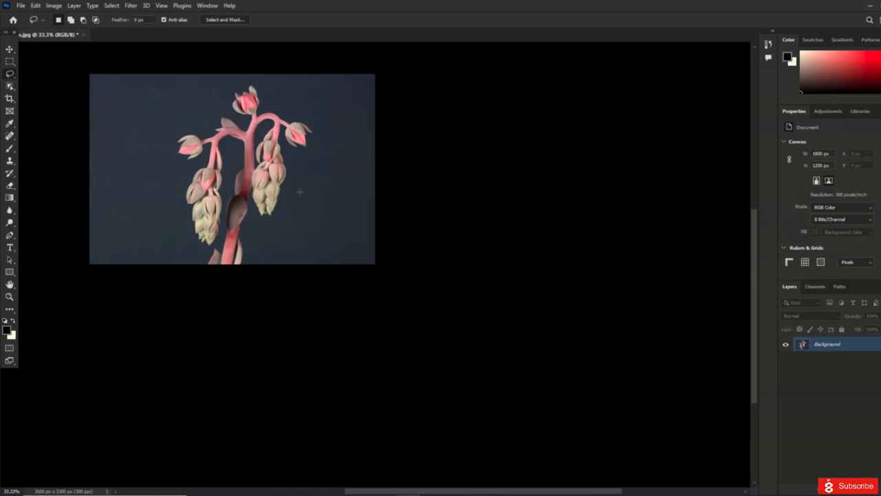
{"action": "left_click", "coordinate": [162, 6]}
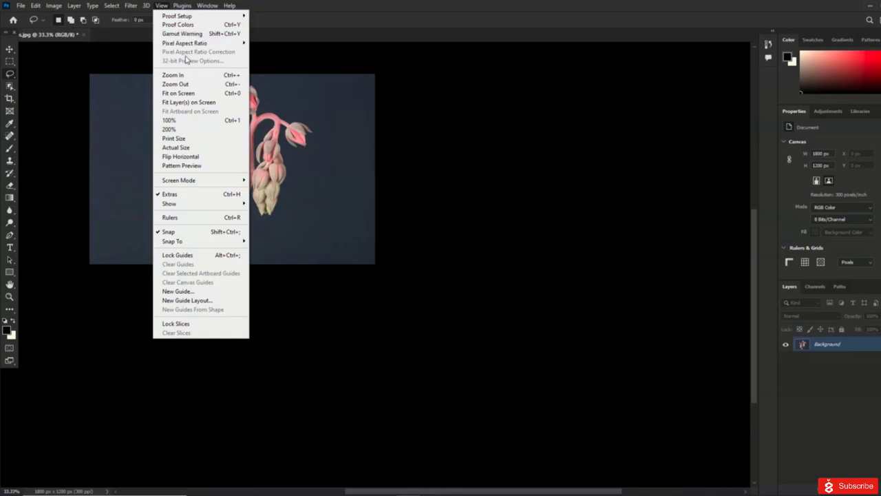
{"action": "left_click", "coordinate": [200, 92]}
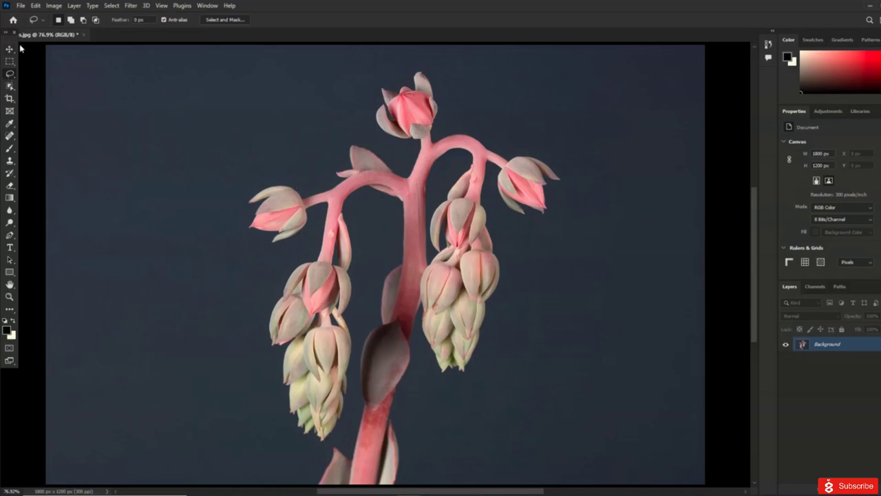
Step: Close the resized Cactus.jpg without saving and open Succulents.jpg from the recent files
{"action": "left_click", "coordinate": [84, 35]}
{"action": "left_click", "coordinate": [452, 197]}
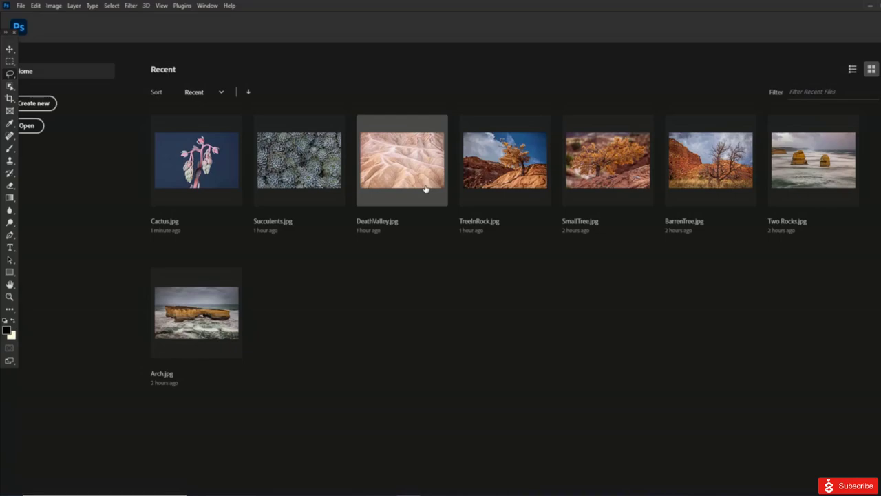
{"action": "left_click", "coordinate": [309, 176]}
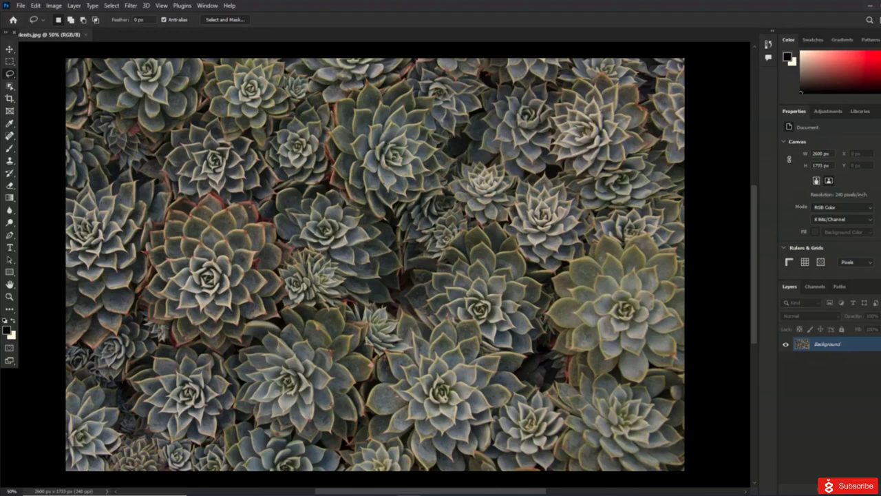
Step: Flip the canvas of Succulents.jpg horizontally and undo the flip
{"action": "left_click", "coordinate": [55, 6]}
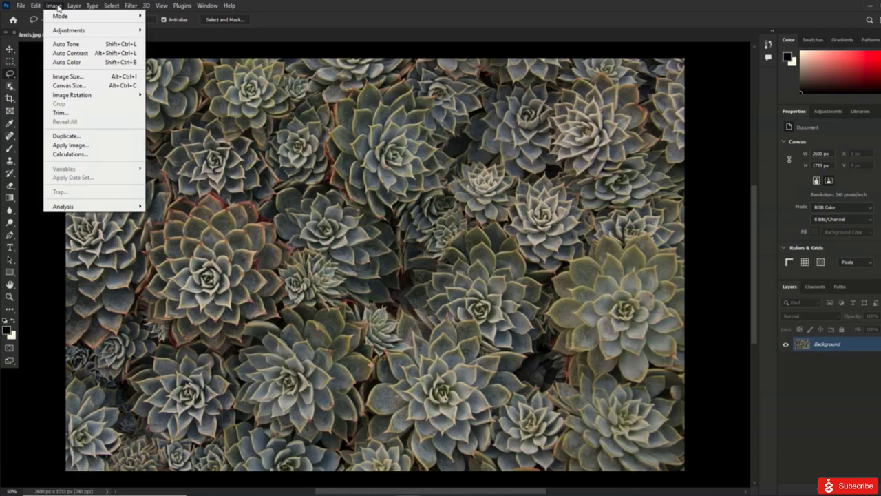
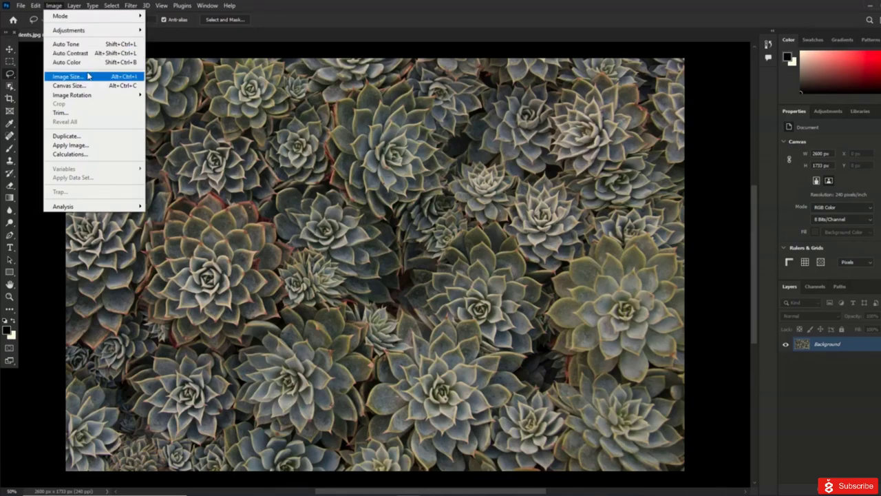
{"action": "mouse_move", "coordinate": [141, 102]}
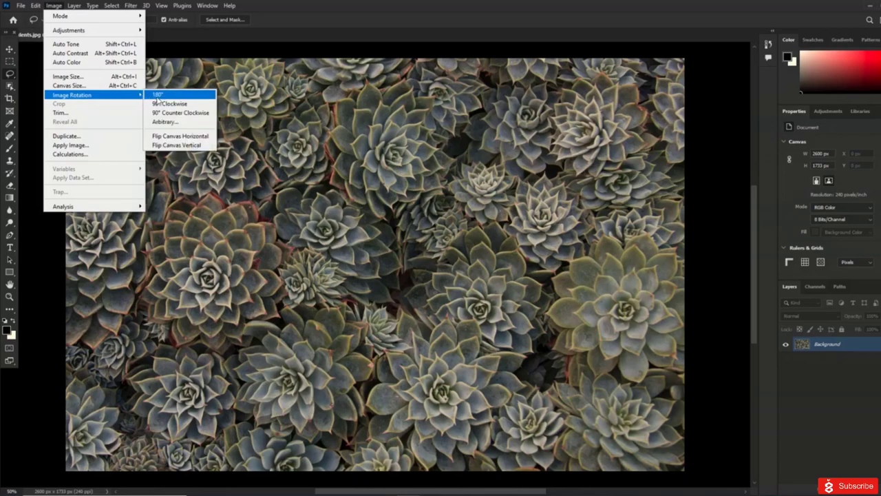
{"action": "left_click", "coordinate": [176, 136]}
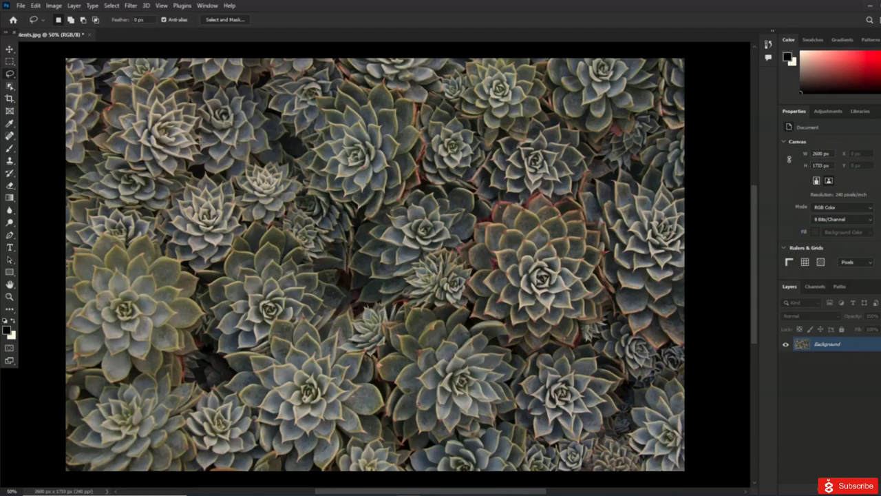
{"action": "left_click", "coordinate": [35, 6]}
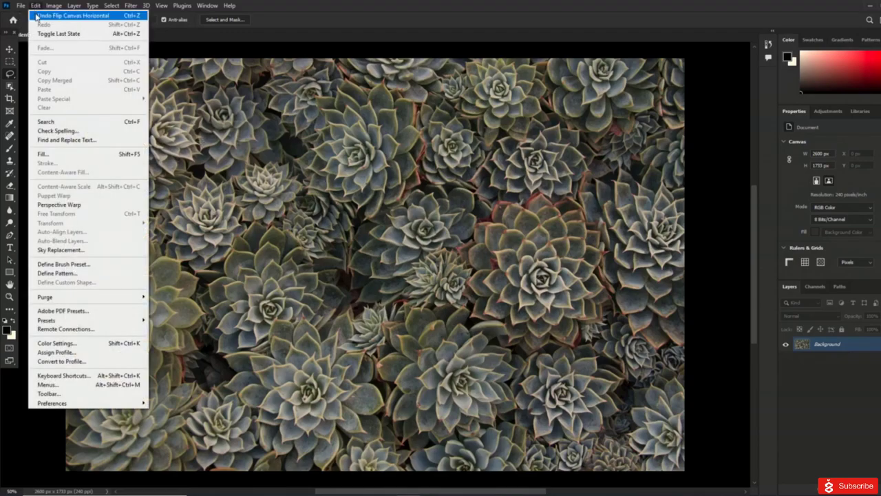
{"action": "left_click", "coordinate": [37, 15]}
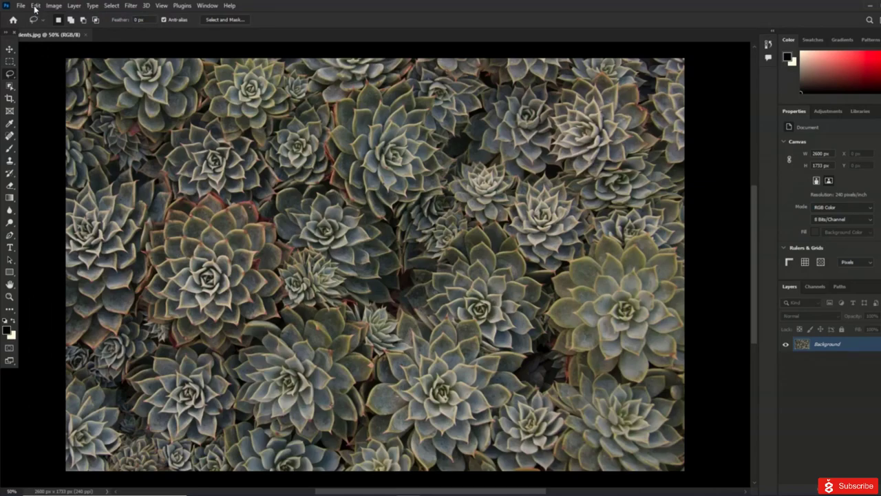
Step: Display the History panel for the document
{"action": "left_click", "coordinate": [34, 7]}
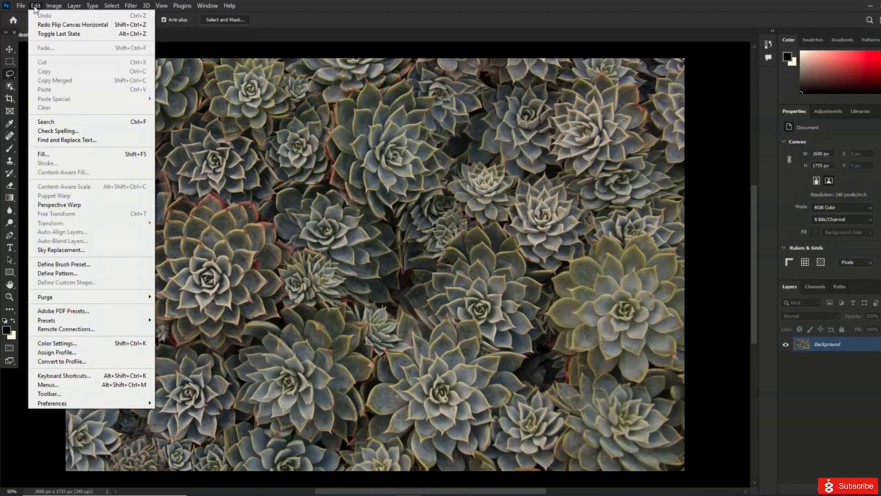
{"action": "mouse_move", "coordinate": [51, 8]}
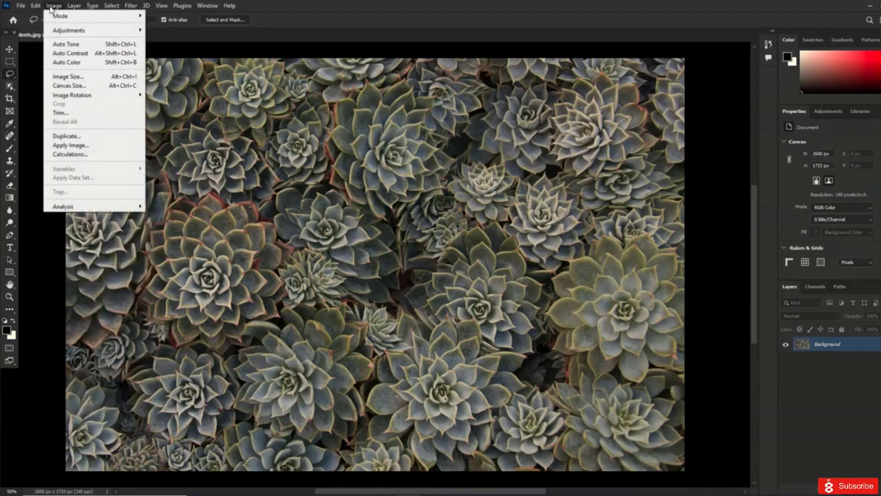
{"action": "mouse_move", "coordinate": [205, 8]}
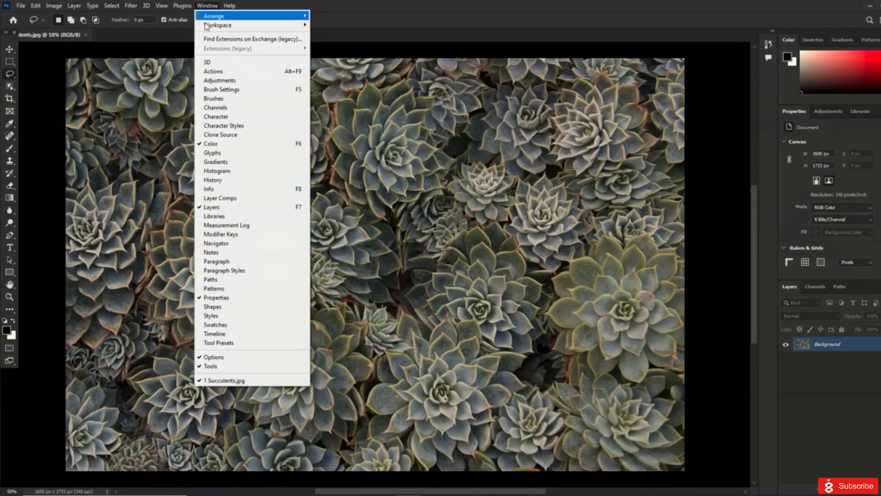
{"action": "left_click", "coordinate": [245, 181]}
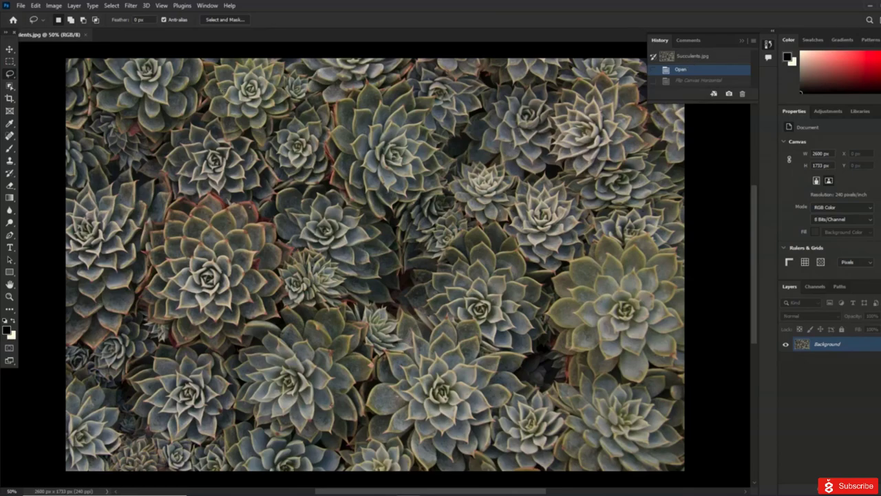
Step: Apply the Solarize filter to the succulents image and invert its colors
{"action": "left_click", "coordinate": [131, 7]}
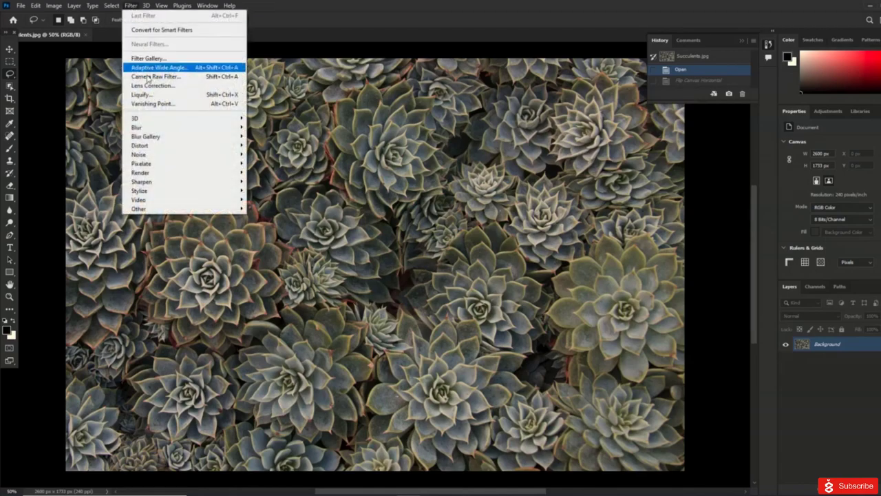
{"action": "mouse_move", "coordinate": [231, 195]}
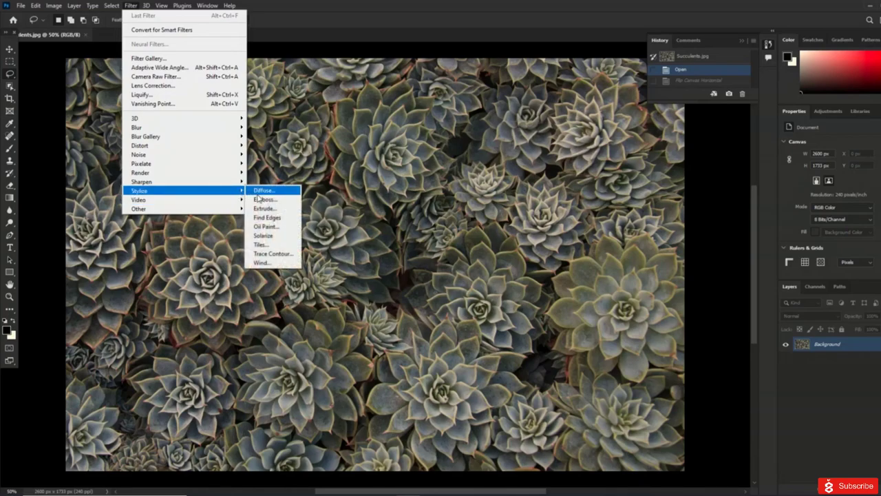
{"action": "left_click", "coordinate": [263, 235]}
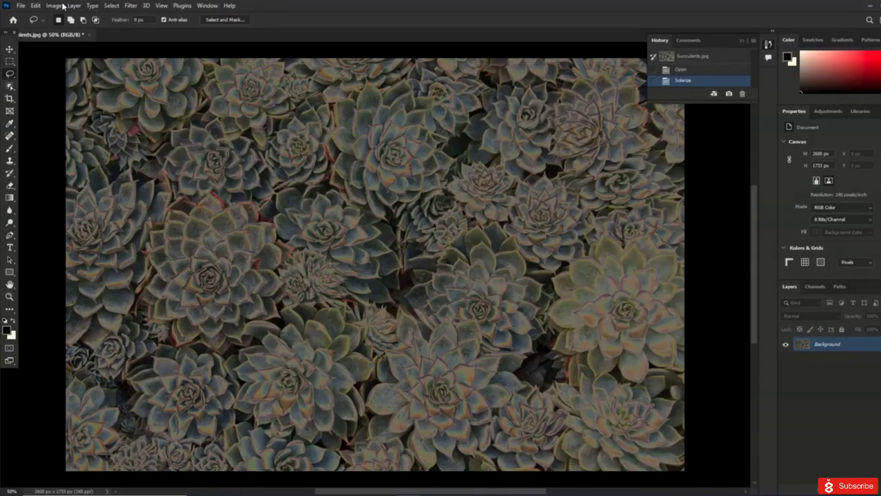
{"action": "left_click", "coordinate": [55, 6]}
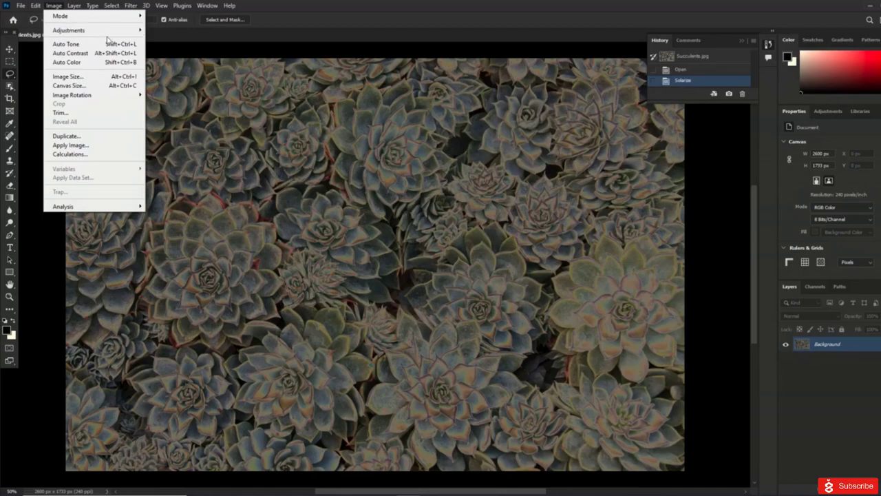
{"action": "mouse_move", "coordinate": [129, 33]}
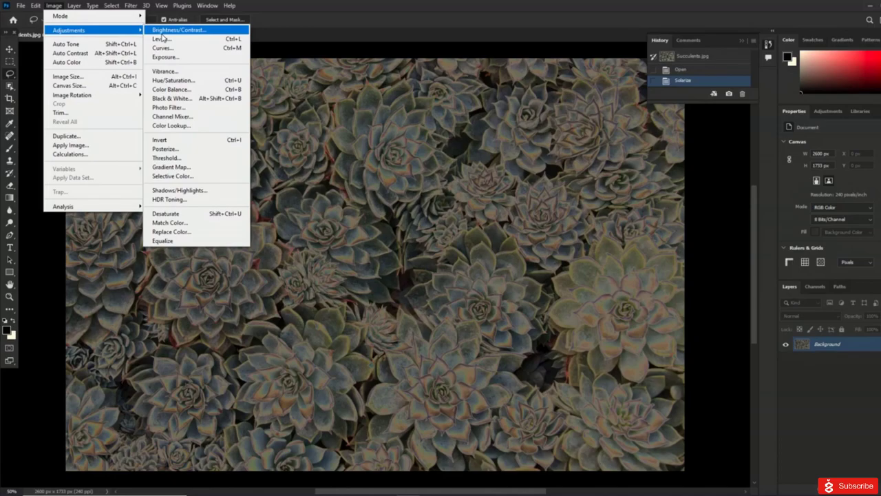
{"action": "left_click", "coordinate": [186, 139]}
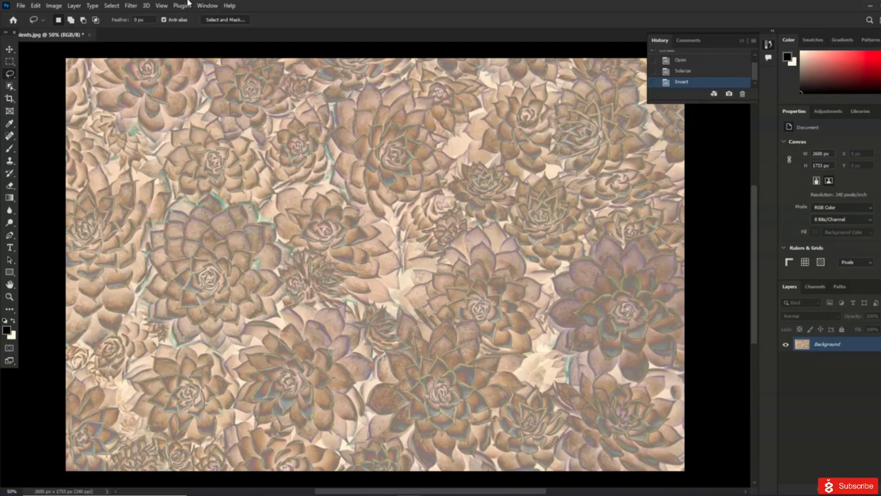
Step: Apply the Oil Paint filter to the inverted image with its existing settings
{"action": "left_click", "coordinate": [131, 6]}
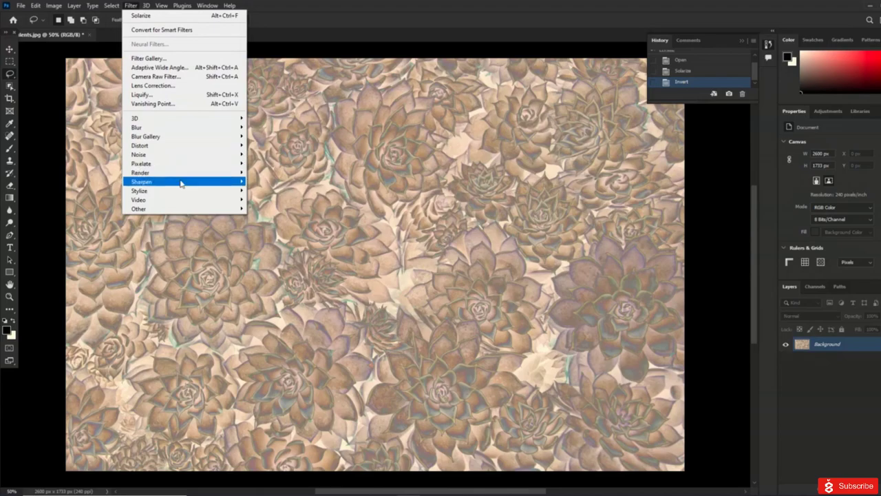
{"action": "mouse_move", "coordinate": [196, 191]}
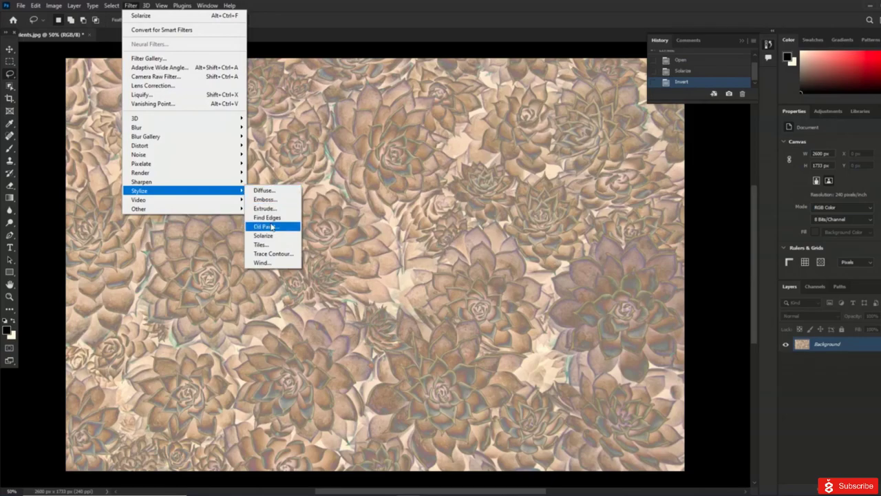
{"action": "left_click", "coordinate": [272, 227]}
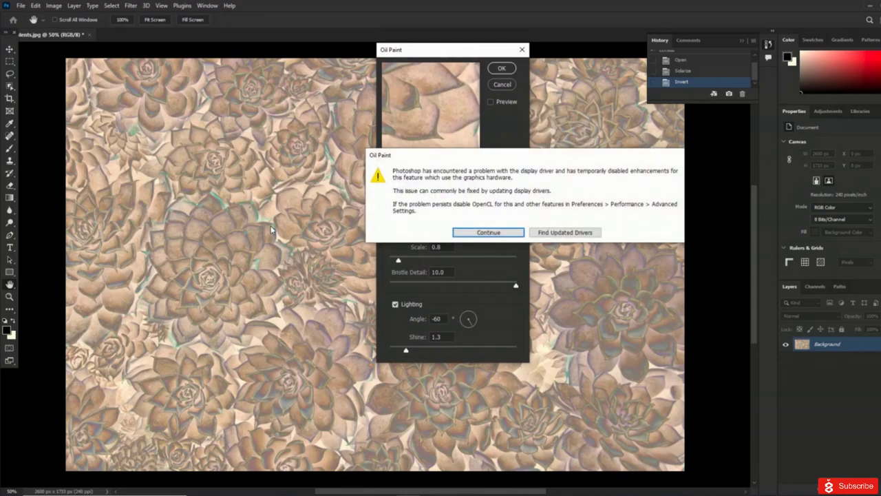
{"action": "left_click", "coordinate": [513, 234]}
{"action": "left_click", "coordinate": [502, 69]}
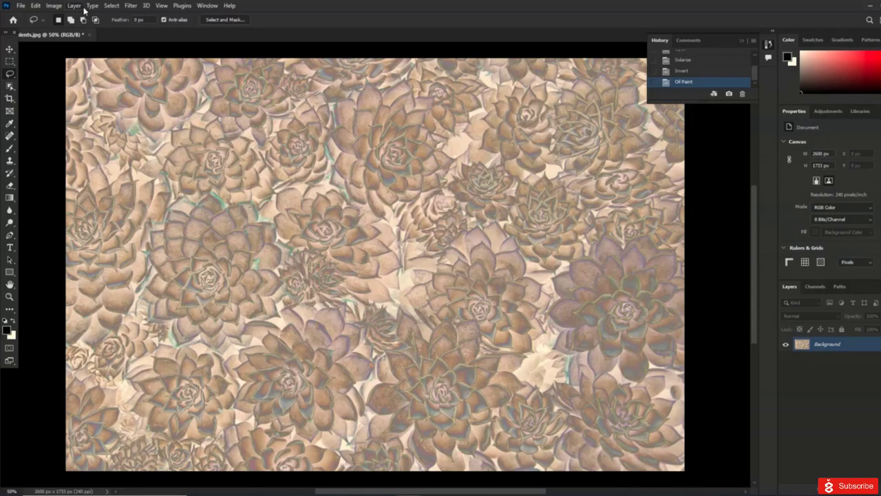
Step: Colorize the succulents image with a Hue/Saturation adjustment and apply Auto Tone to it
{"action": "left_click", "coordinate": [59, 6]}
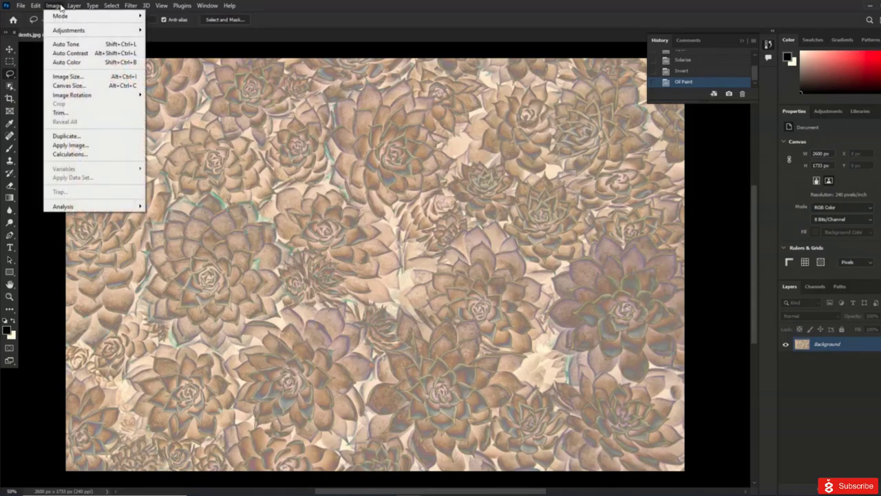
{"action": "mouse_move", "coordinate": [79, 31]}
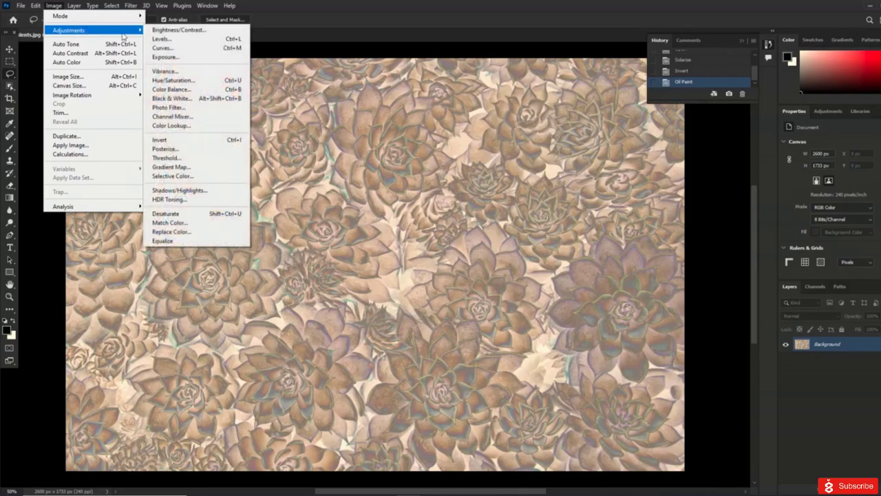
{"action": "left_click", "coordinate": [180, 81]}
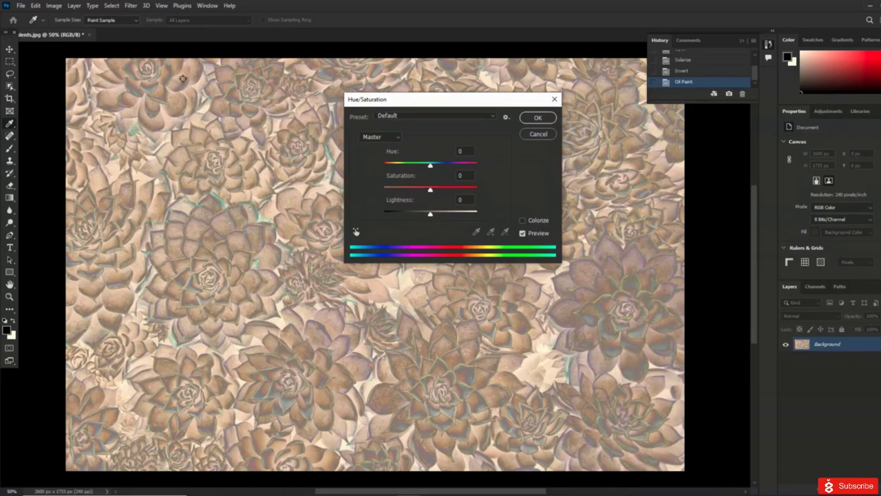
{"action": "left_click", "coordinate": [523, 220]}
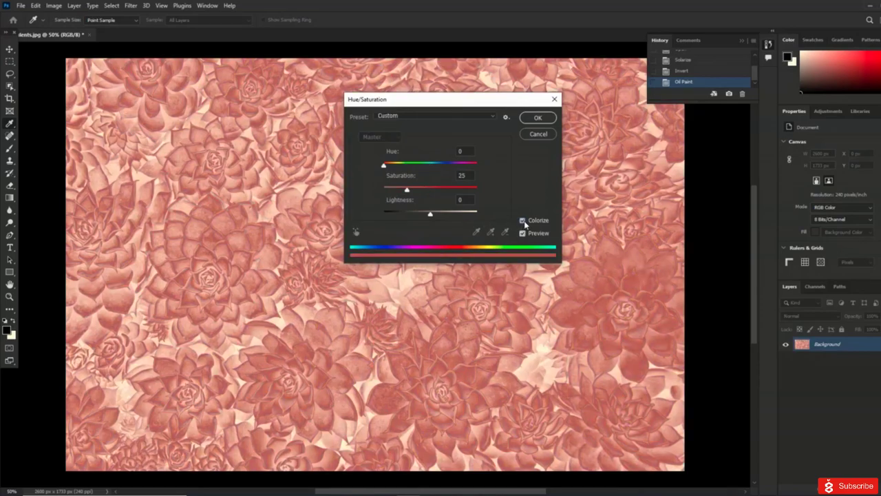
{"action": "left_click", "coordinate": [537, 118]}
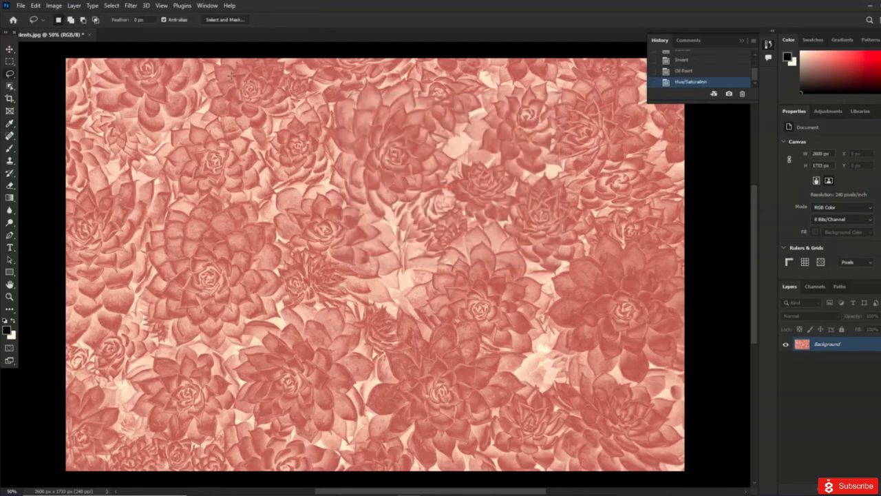
{"action": "left_click", "coordinate": [57, 7]}
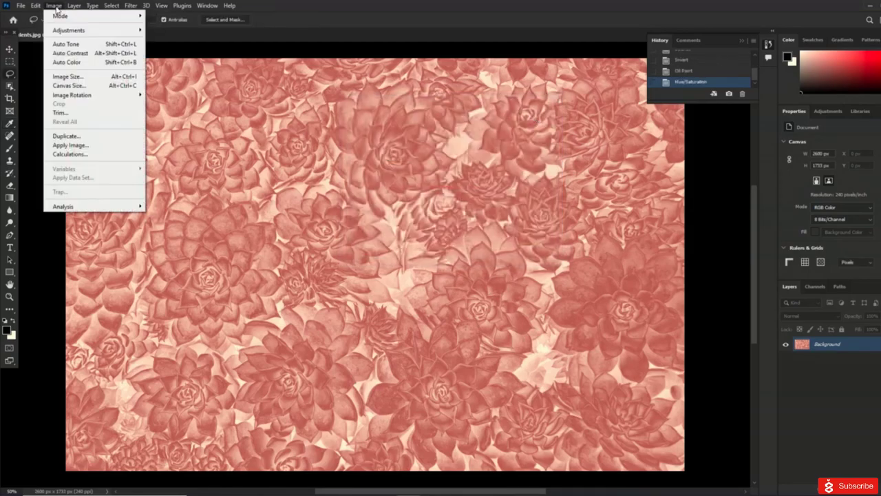
{"action": "left_click", "coordinate": [60, 43]}
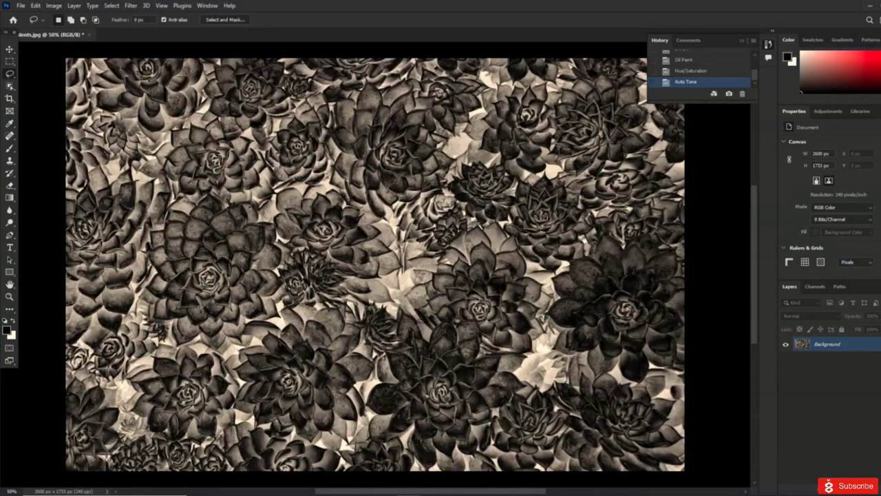
Step: Undo the Auto Tone and Hue/Saturation edits one at a time and redo the Hue/Saturation edit
{"action": "left_click", "coordinate": [35, 6]}
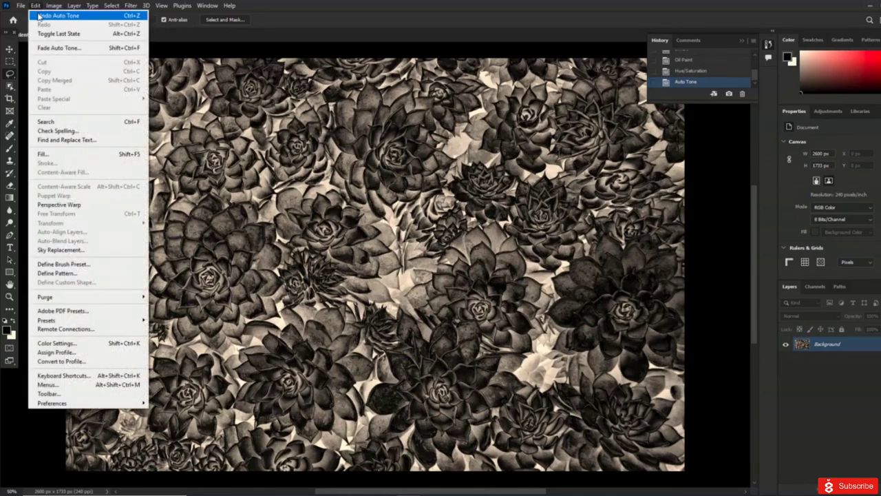
{"action": "left_click", "coordinate": [58, 15]}
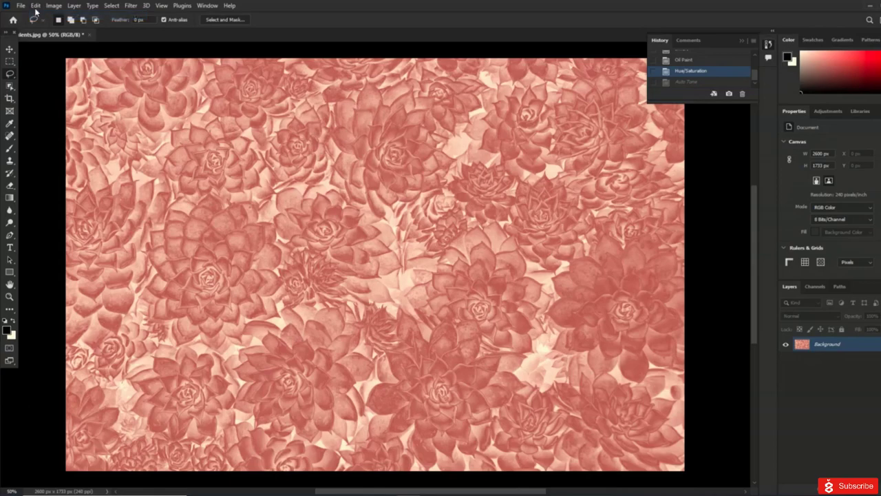
{"action": "left_click", "coordinate": [37, 5]}
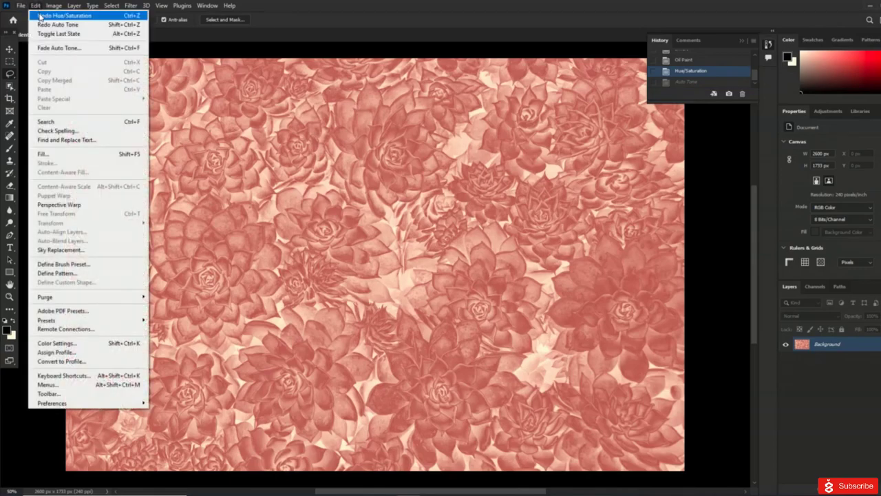
{"action": "left_click", "coordinate": [40, 15]}
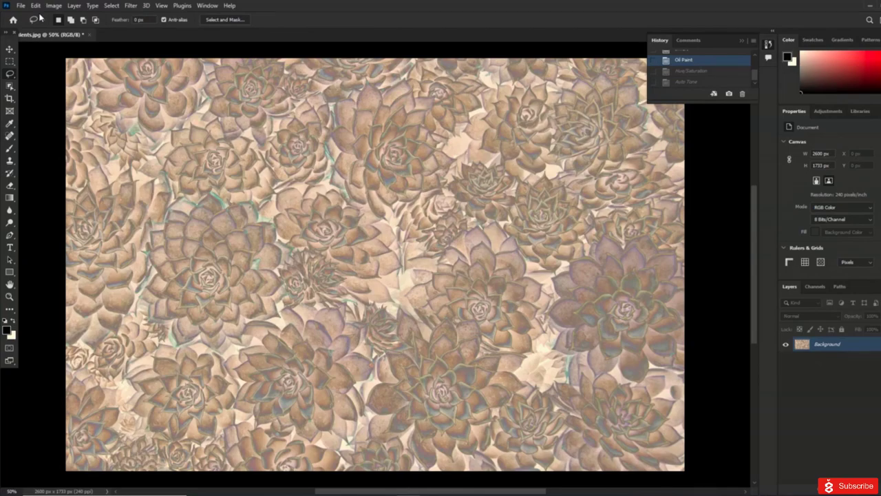
{"action": "left_click", "coordinate": [35, 5]}
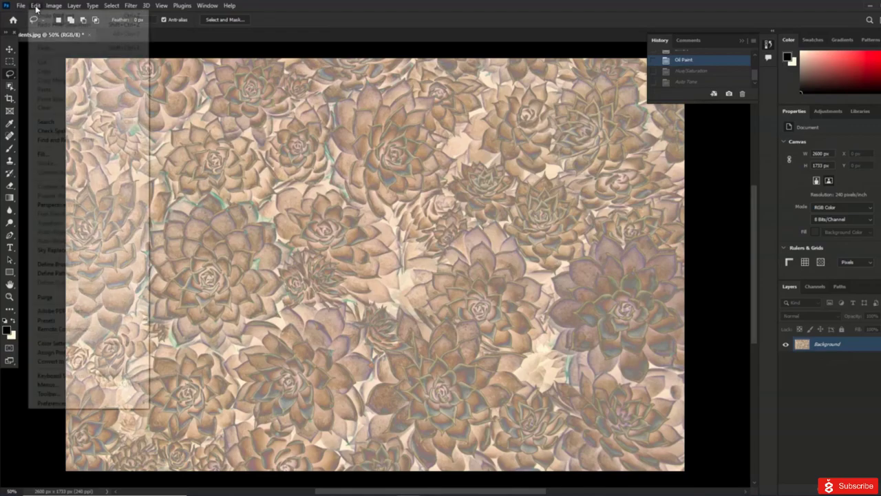
{"action": "left_click", "coordinate": [51, 25]}
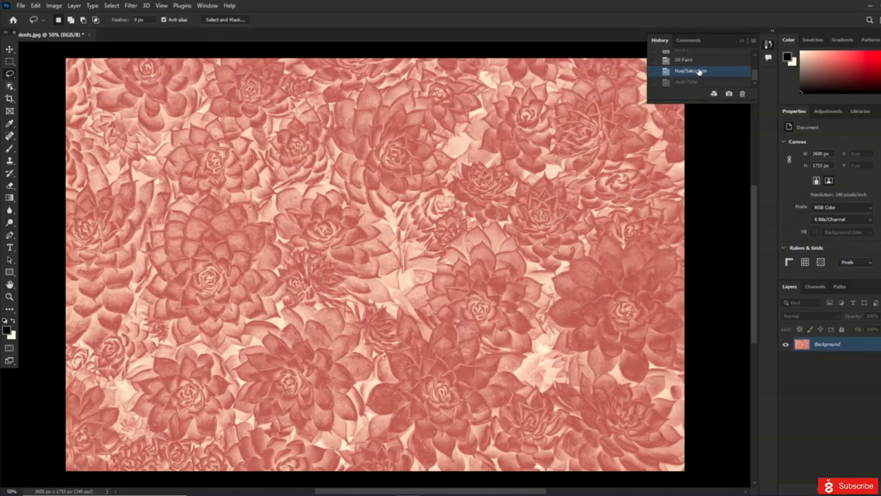
Step: Step through the image's history by returning to the Invert, Solarize, Invert and Oil Paint states
{"action": "scroll", "coordinate": [702, 67], "scroll_direction": "up", "scroll_amount": 1}
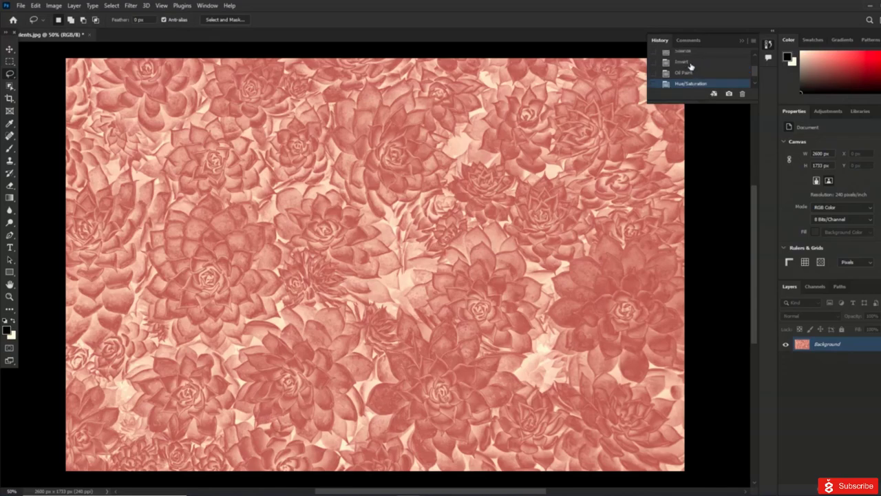
{"action": "left_click", "coordinate": [691, 62]}
{"action": "scroll", "coordinate": [694, 76], "scroll_direction": "up", "scroll_amount": 2}
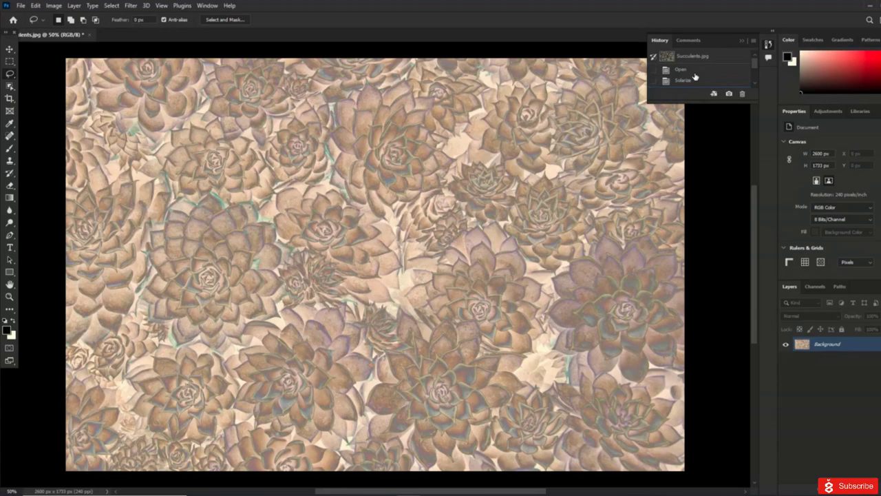
{"action": "left_click", "coordinate": [695, 76]}
{"action": "left_click", "coordinate": [695, 82]}
{"action": "scroll", "coordinate": [695, 83], "scroll_direction": "down", "scroll_amount": 1}
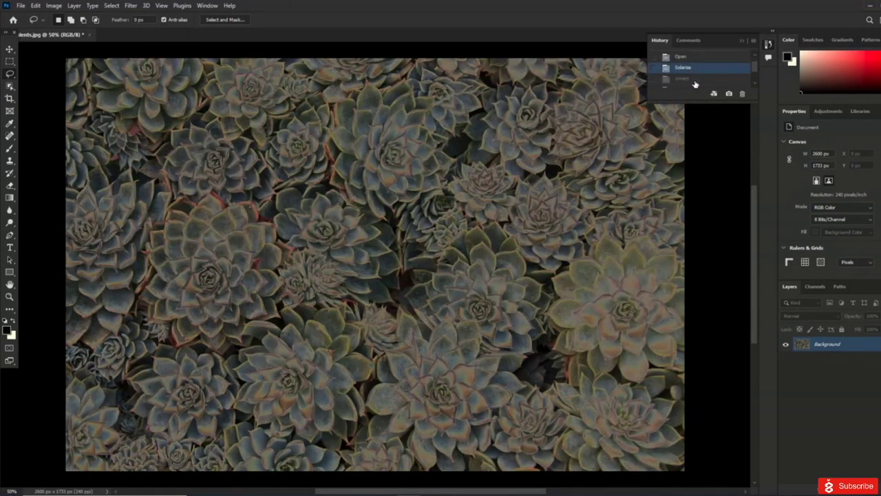
{"action": "left_click", "coordinate": [693, 80]}
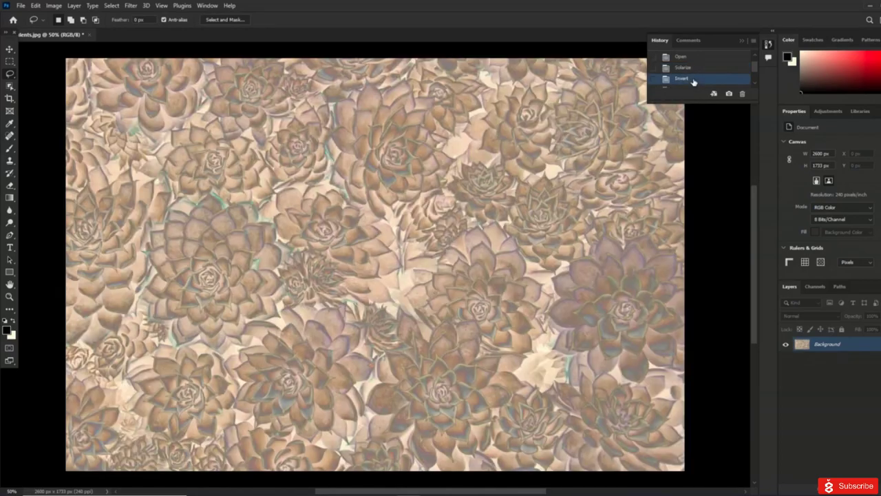
{"action": "scroll", "coordinate": [693, 82], "scroll_direction": "down", "scroll_amount": 1}
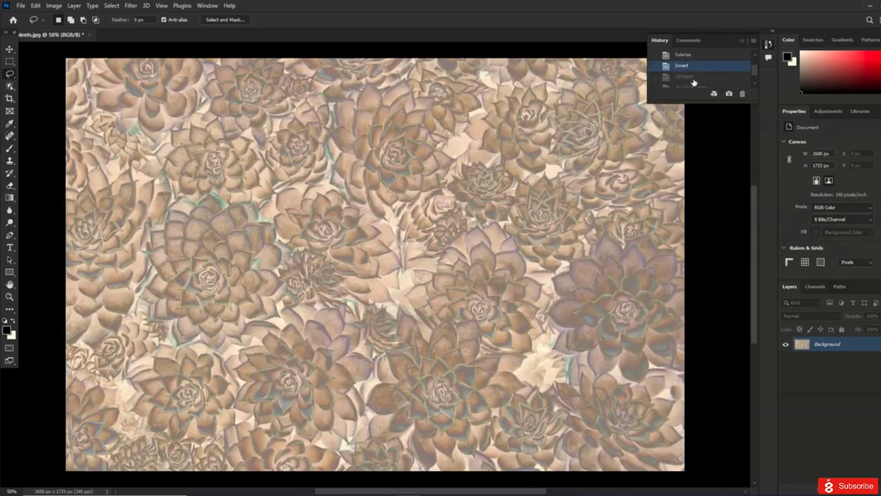
{"action": "left_click", "coordinate": [694, 79]}
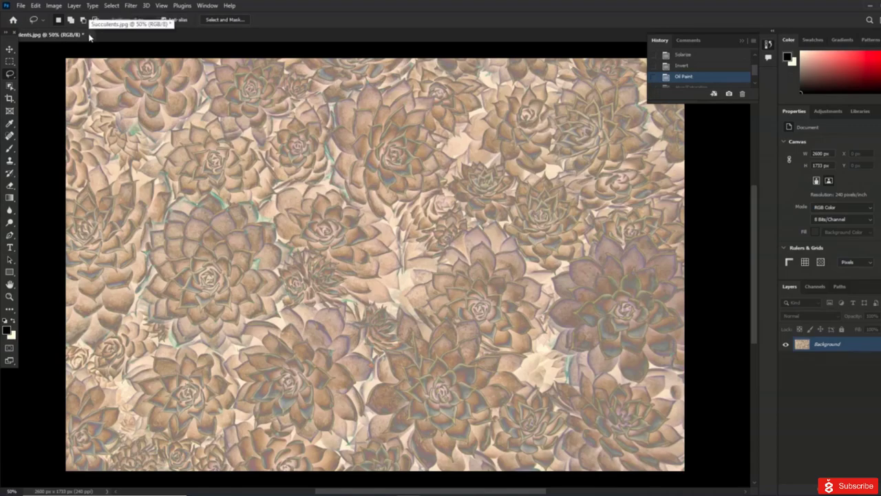
Step: Restore the image to its original Succulents.jpg history snapshot and close the document without saving changes
{"action": "left_click", "coordinate": [21, 7]}
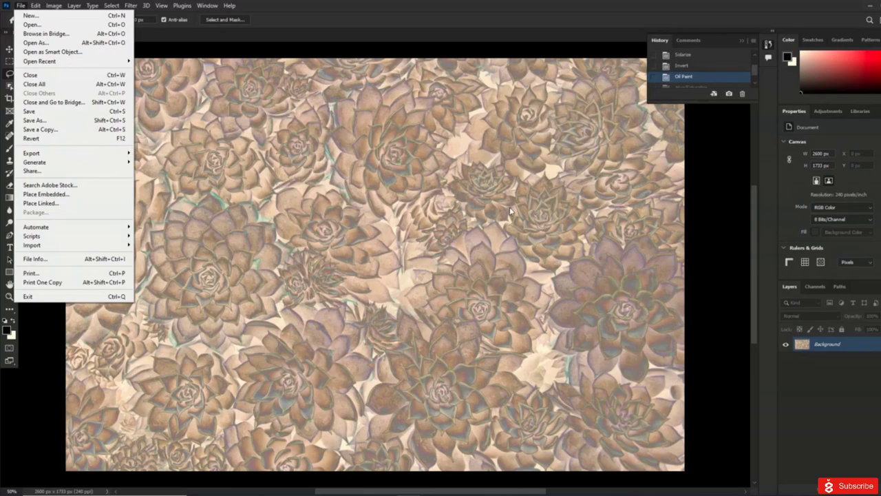
{"action": "left_click", "coordinate": [454, 192]}
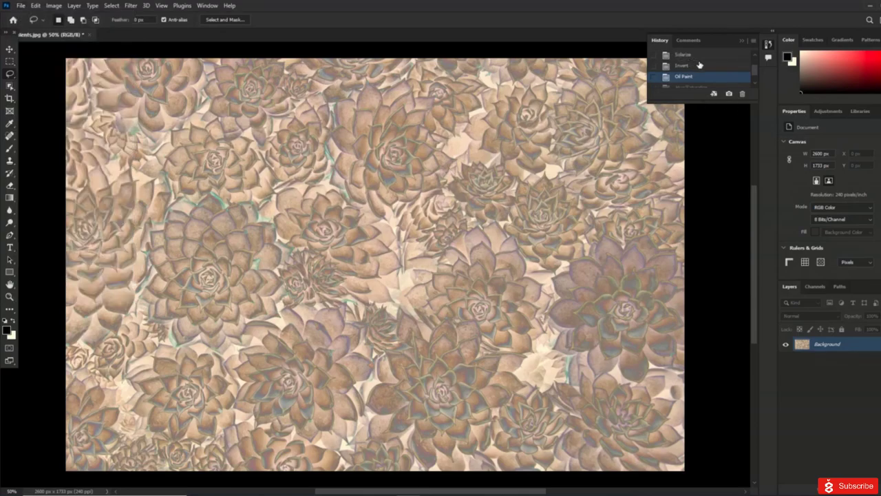
{"action": "scroll", "coordinate": [716, 76], "scroll_direction": "up", "scroll_amount": 2}
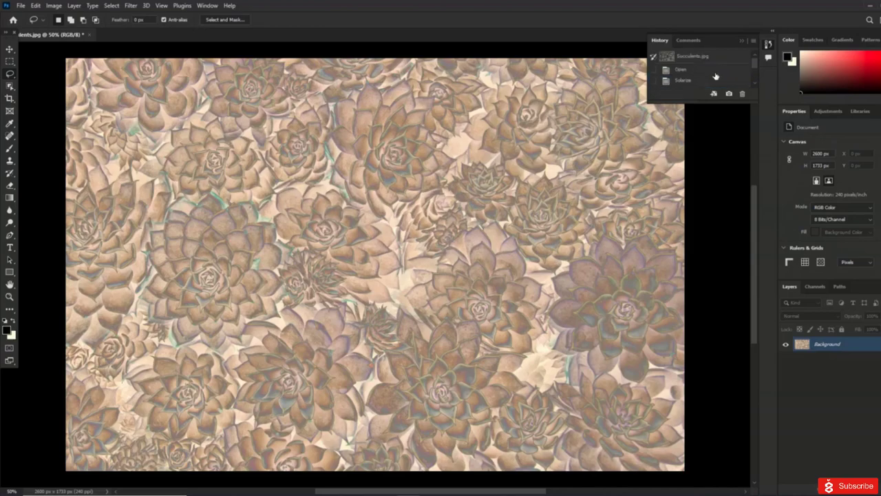
{"action": "left_click", "coordinate": [683, 57]}
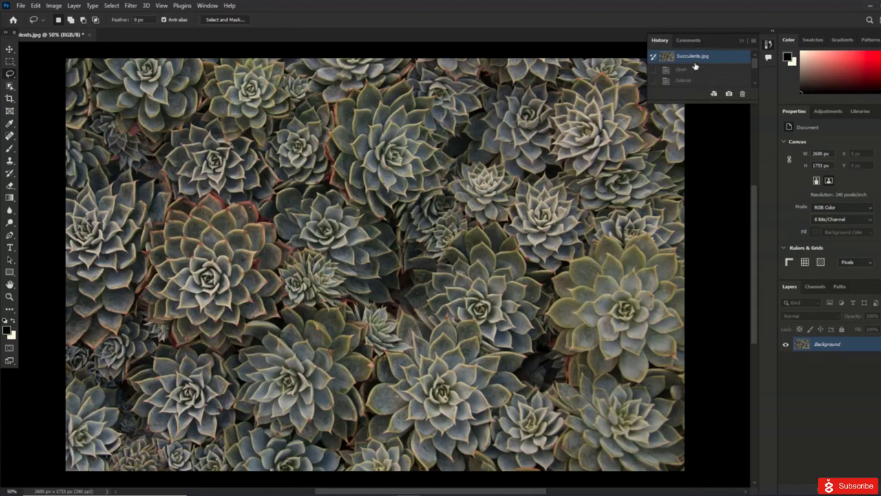
{"action": "scroll", "coordinate": [695, 72], "scroll_direction": "down", "scroll_amount": 3}
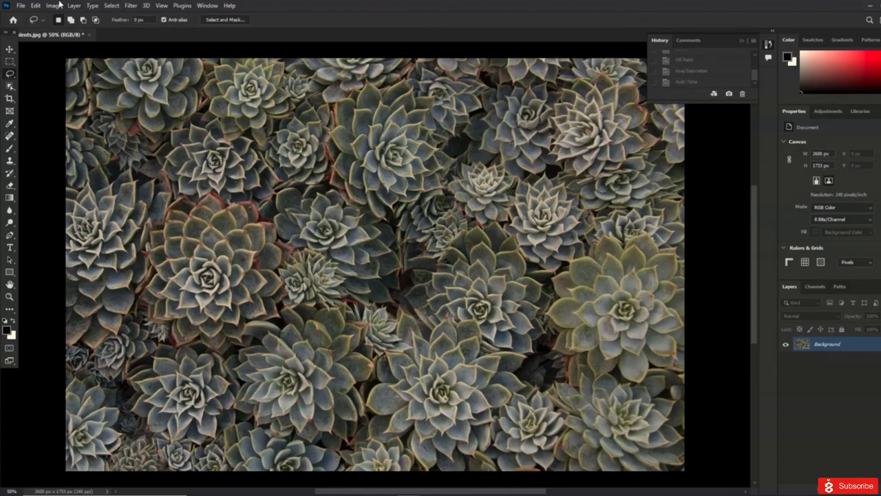
{"action": "left_click", "coordinate": [89, 35]}
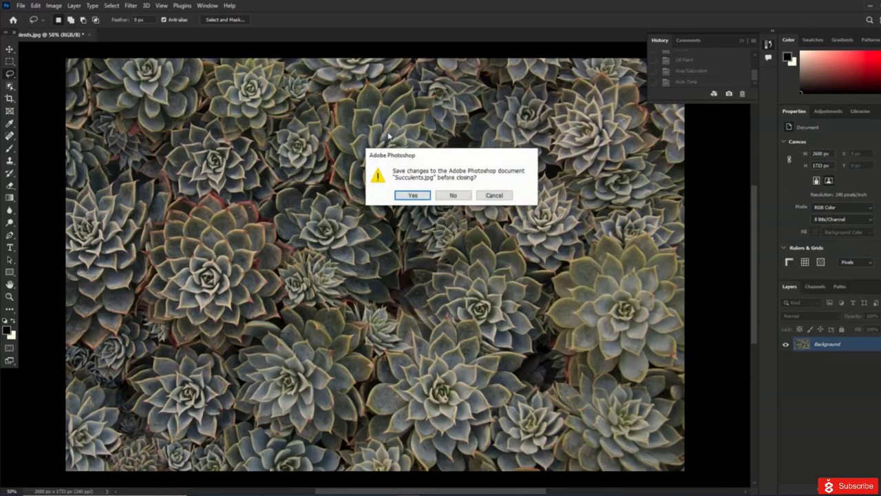
{"action": "left_click", "coordinate": [453, 195]}
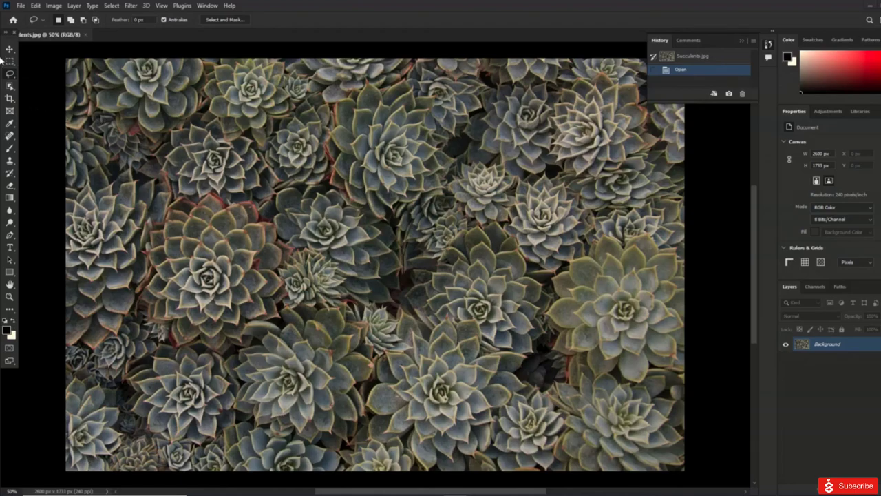
Step: Set Maximize PSD and PSB File Compatibility to Always in the File Handling preferences
{"action": "left_click", "coordinate": [21, 6]}
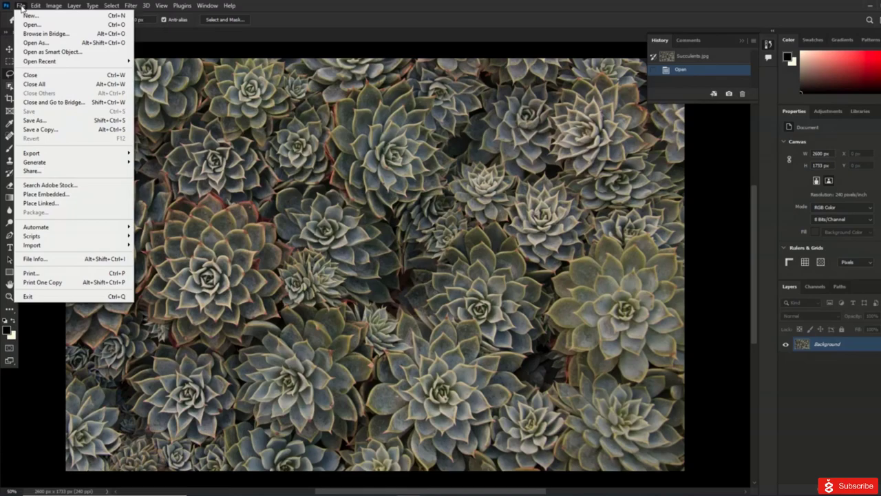
{"action": "mouse_move", "coordinate": [35, 6]}
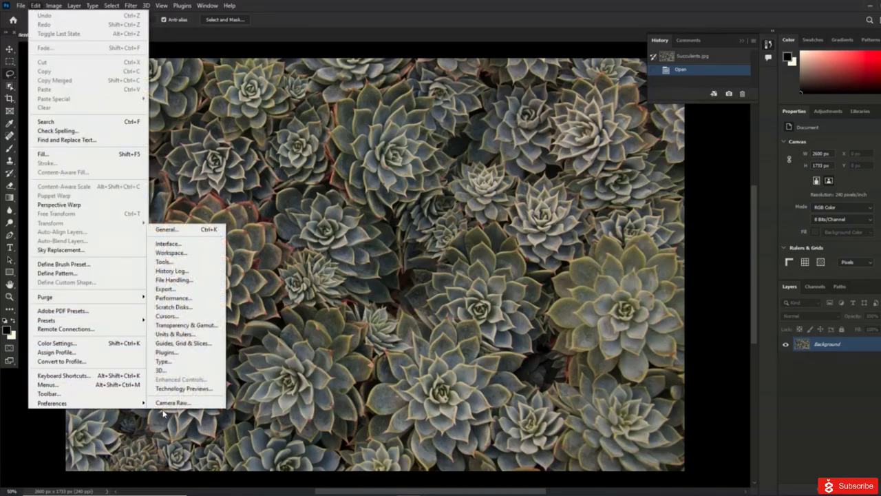
{"action": "mouse_move", "coordinate": [146, 404]}
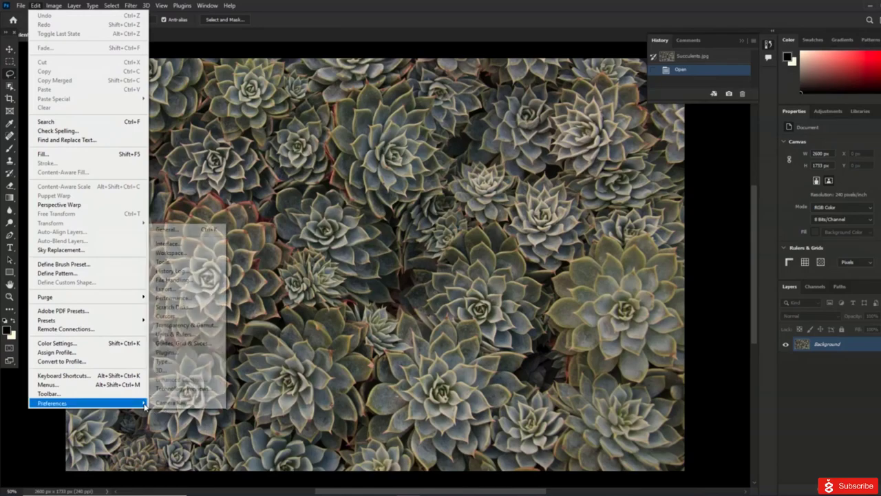
{"action": "left_click", "coordinate": [178, 281]}
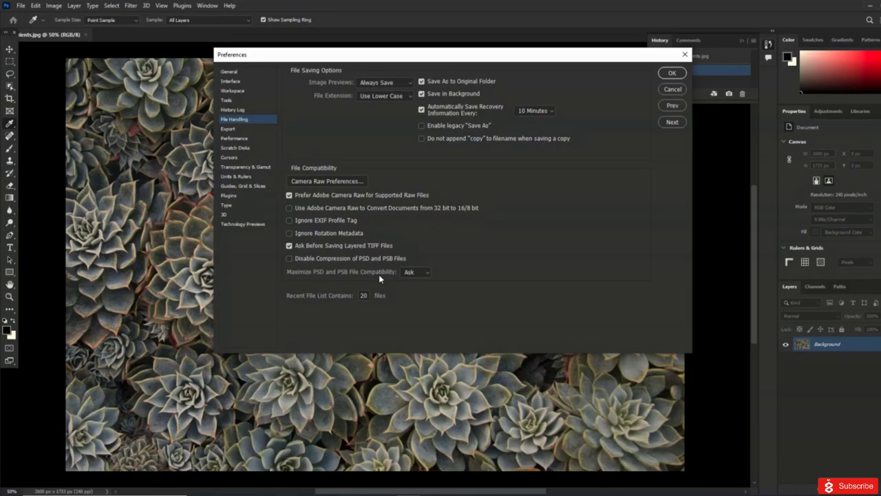
{"action": "left_click", "coordinate": [413, 272]}
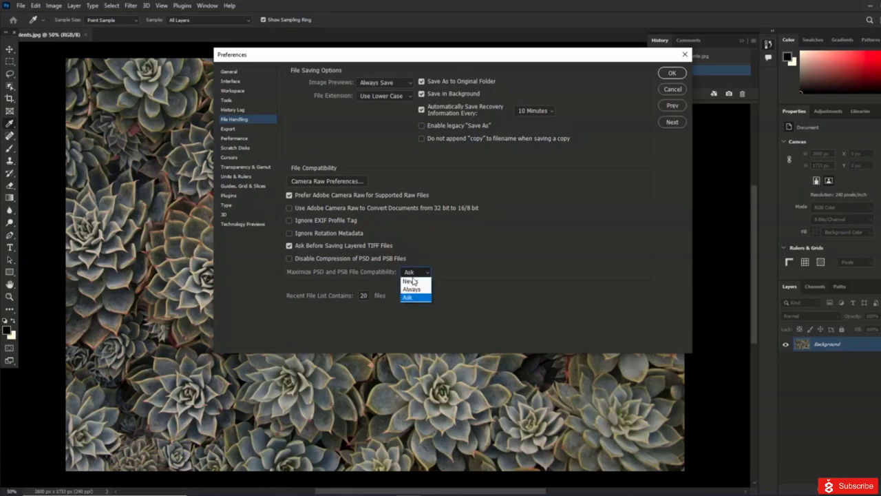
{"action": "left_click", "coordinate": [413, 289]}
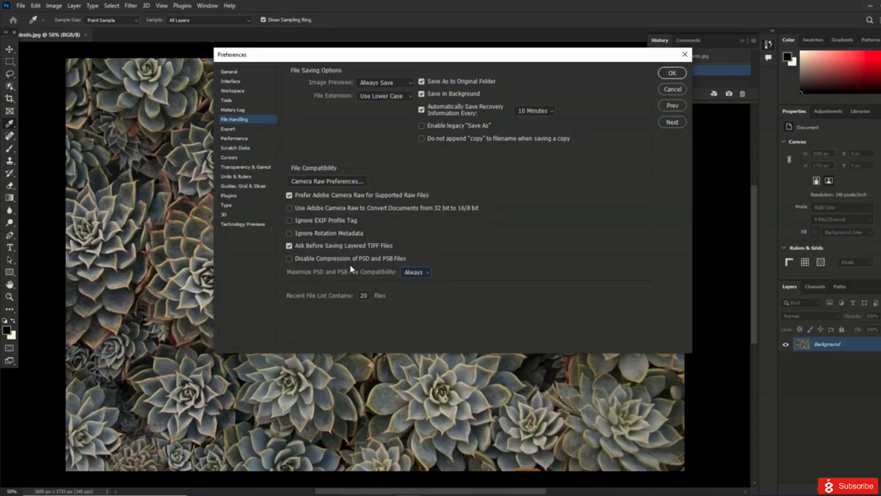
{"action": "left_click", "coordinate": [673, 73]}
{"action": "key", "text": "l"}
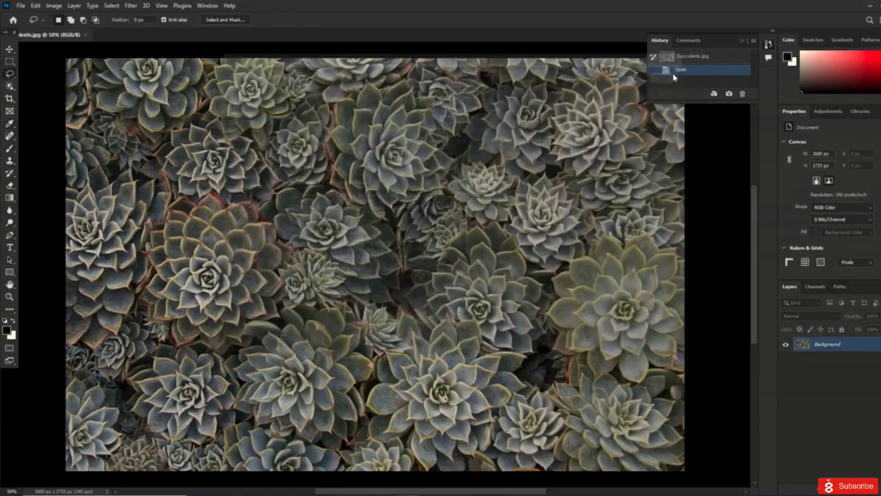
Step: Add a gradient fill layer above the Background of Succulents.jpg with its blend mode set to Color
{"action": "left_click", "coordinate": [74, 5]}
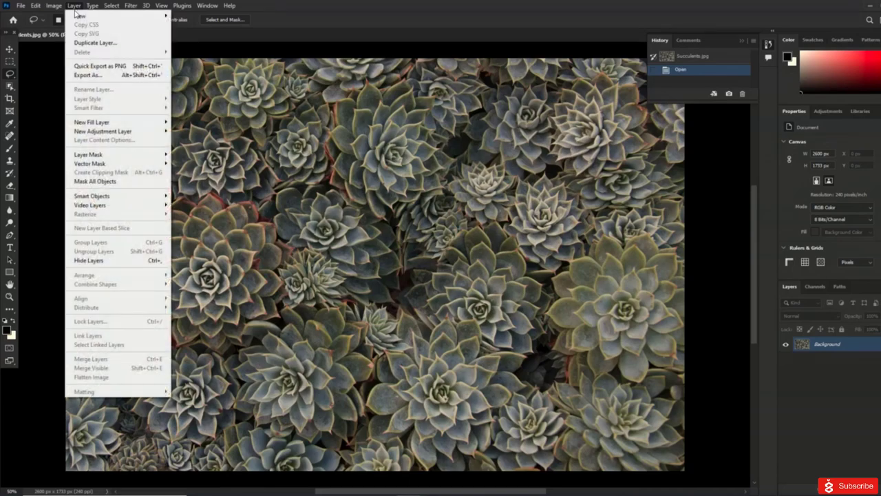
{"action": "mouse_move", "coordinate": [113, 126]}
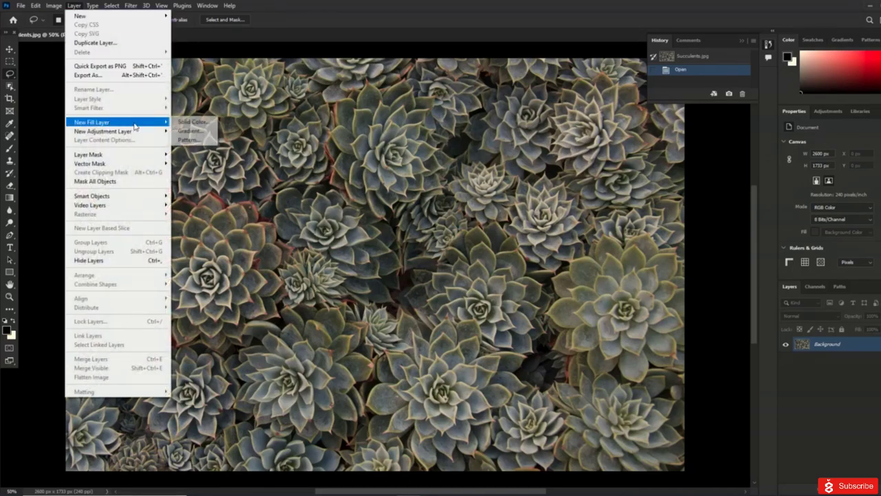
{"action": "left_click", "coordinate": [189, 131]}
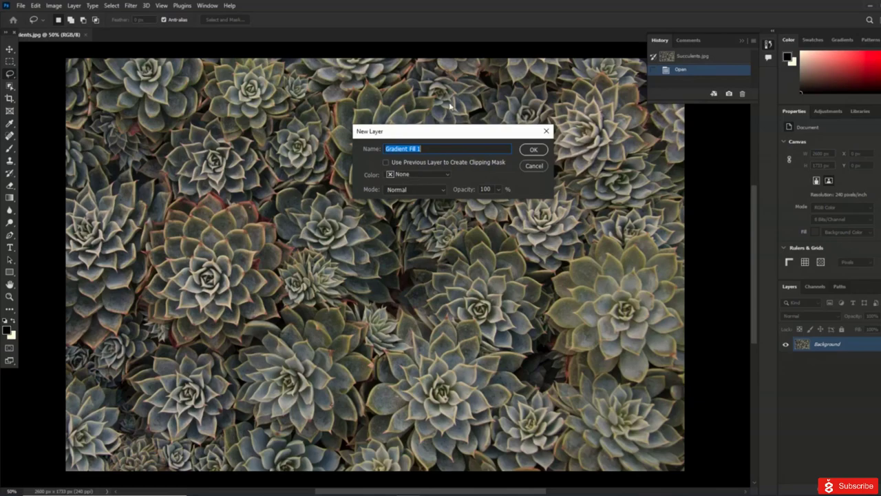
{"action": "left_click", "coordinate": [415, 193]}
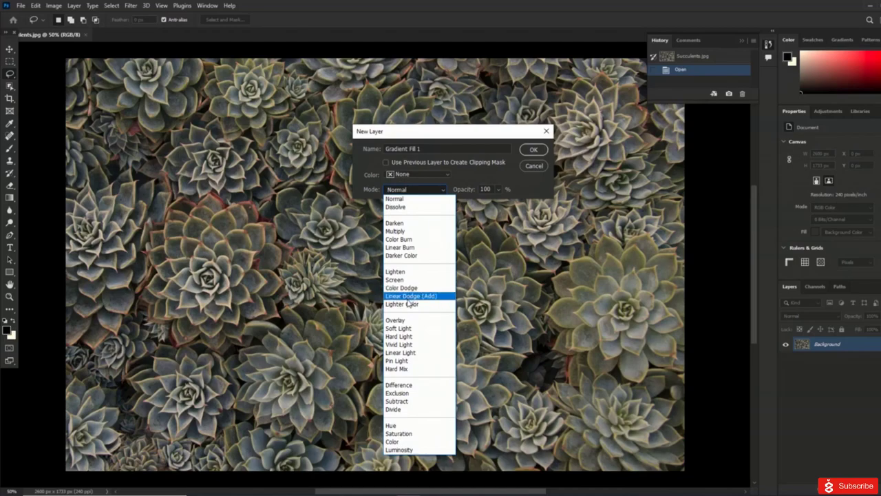
{"action": "left_click", "coordinate": [411, 442]}
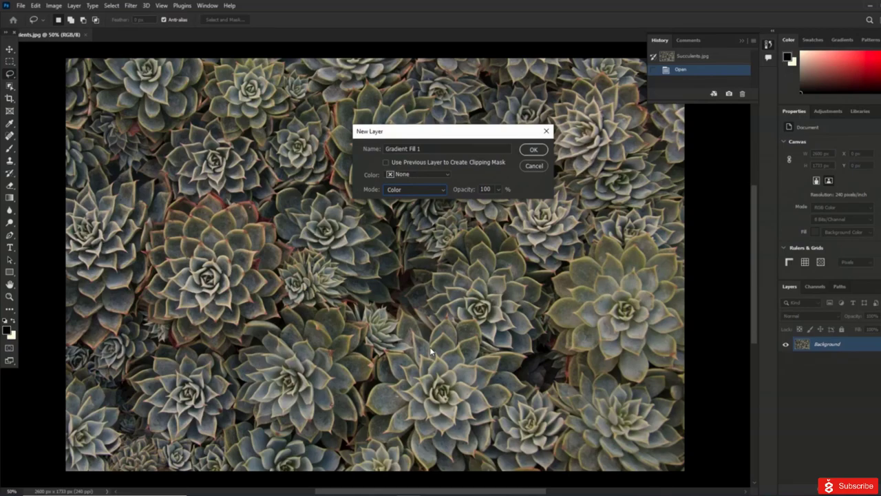
{"action": "left_click", "coordinate": [533, 150]}
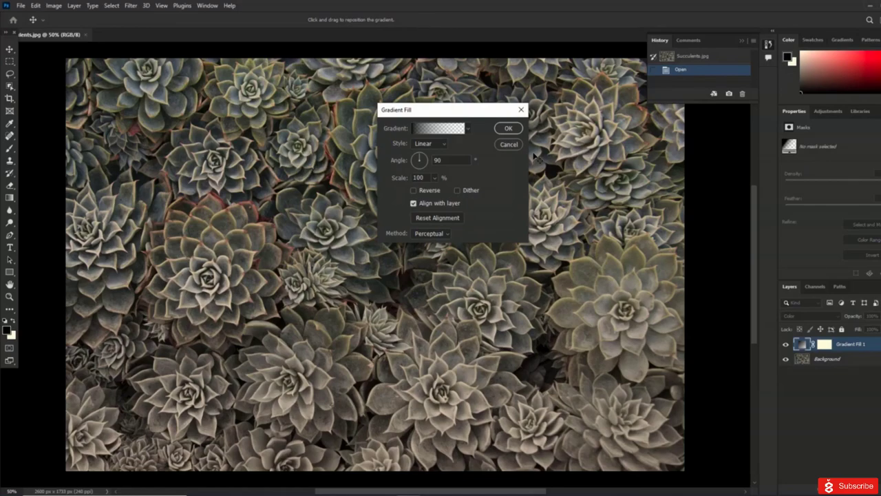
Step: Apply the Blue_32 preset from the Blues gradients to the new Gradient Fill 1 layer
{"action": "left_click", "coordinate": [468, 129]}
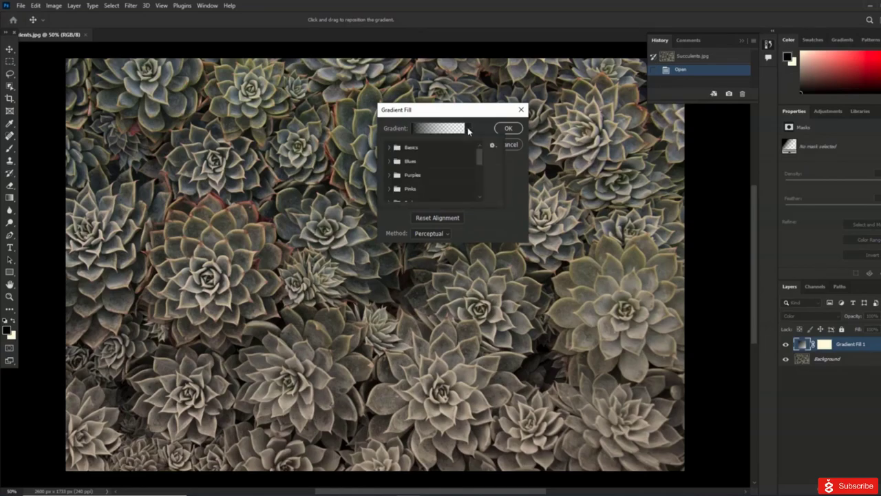
{"action": "left_click", "coordinate": [418, 162]}
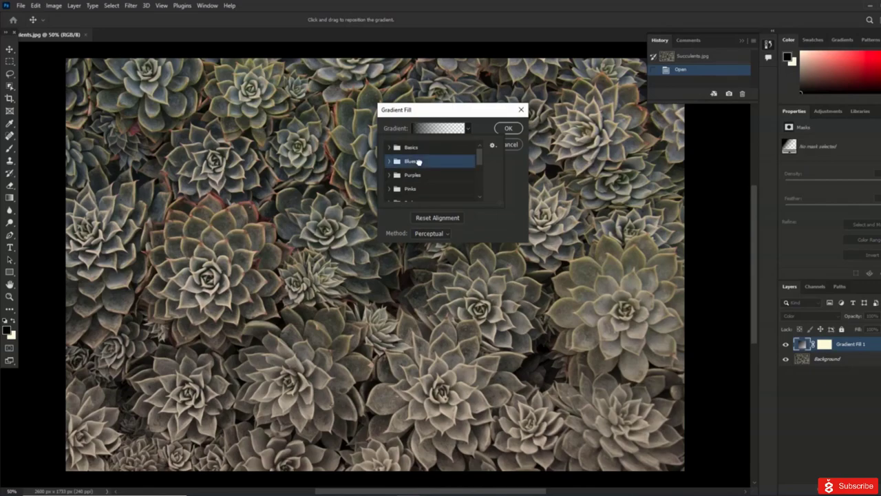
{"action": "left_click", "coordinate": [390, 164]}
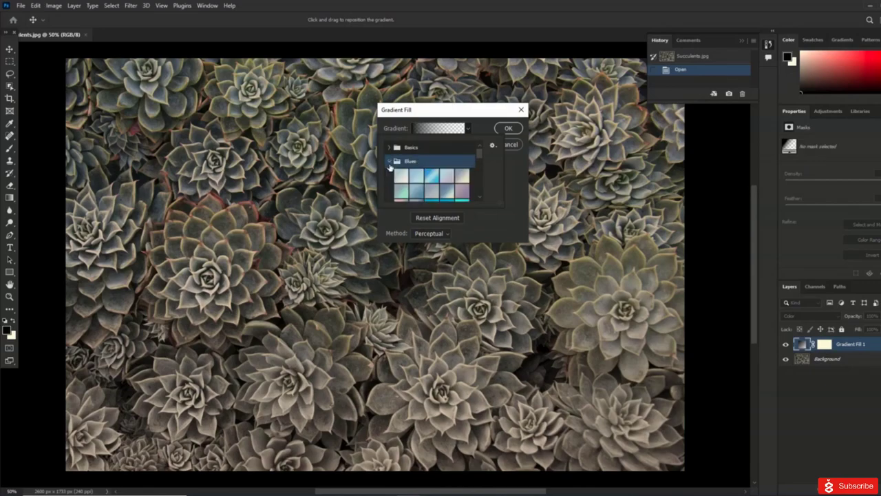
{"action": "scroll", "coordinate": [415, 188], "scroll_direction": "down", "scroll_amount": 1}
{"action": "scroll", "coordinate": [416, 187], "scroll_direction": "down", "scroll_amount": 4}
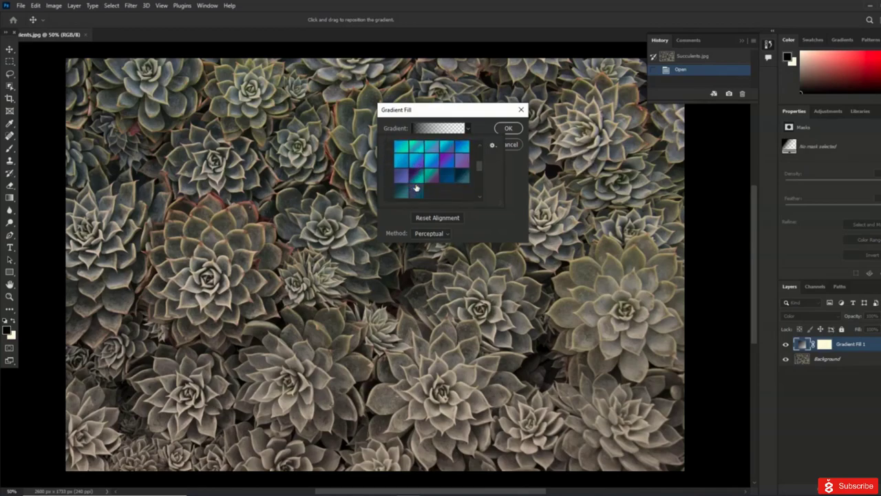
{"action": "scroll", "coordinate": [416, 187], "scroll_direction": "down", "scroll_amount": 3}
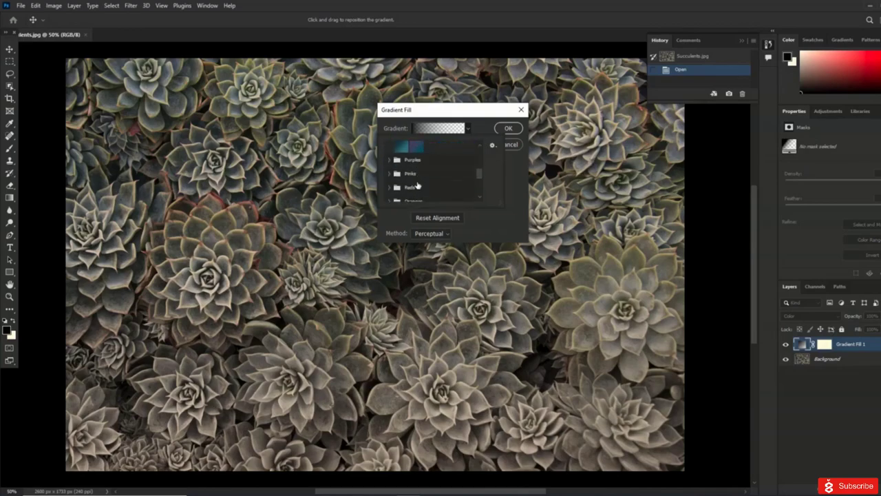
{"action": "left_click", "coordinate": [417, 163]}
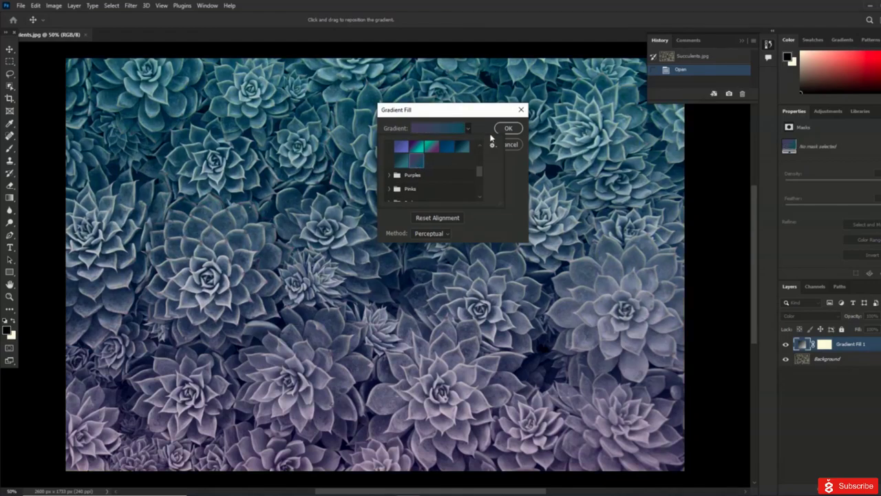
{"action": "left_click", "coordinate": [509, 129]}
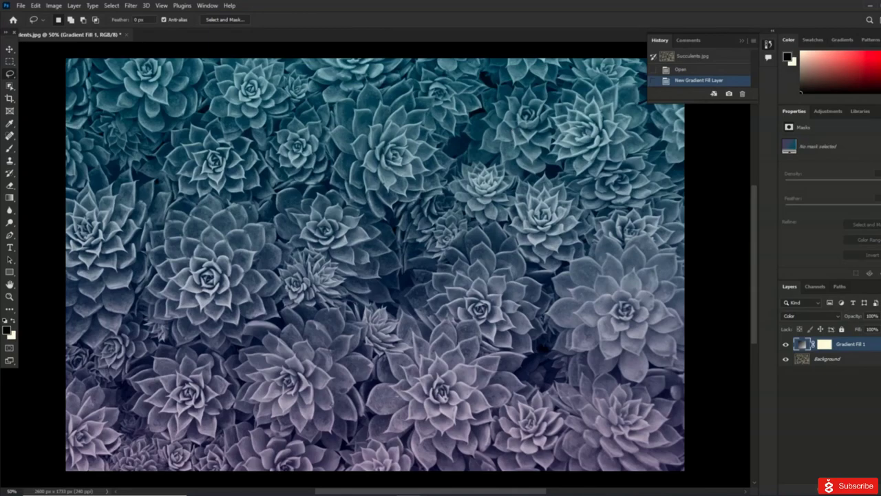
Step: Save the image under the name Succulents_ME in Photoshop (PSD) format
{"action": "left_click", "coordinate": [22, 7]}
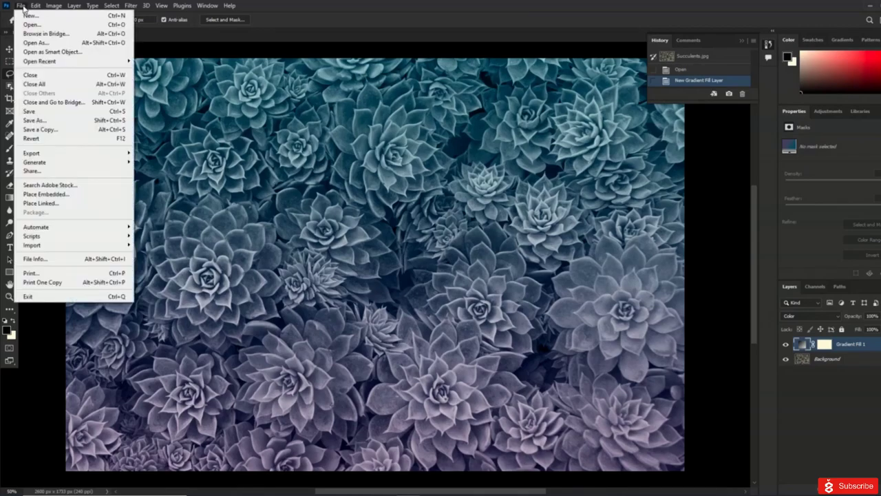
{"action": "left_click", "coordinate": [33, 121]}
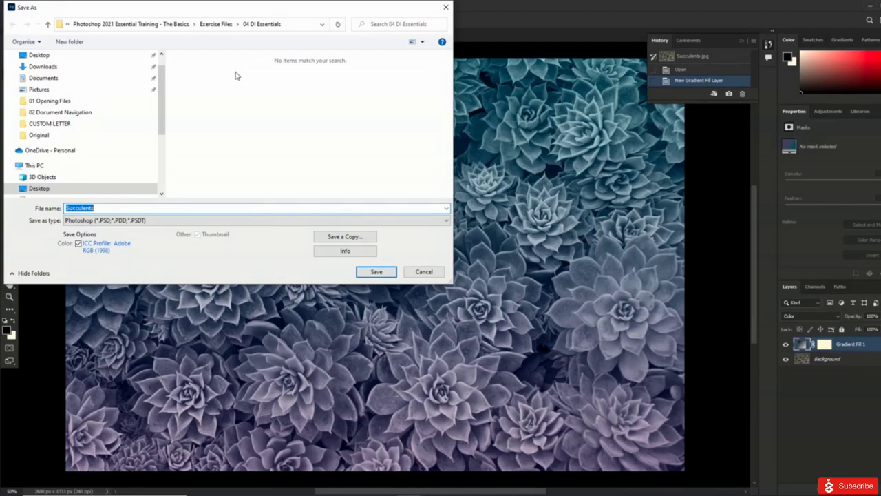
{"action": "left_click", "coordinate": [213, 220]}
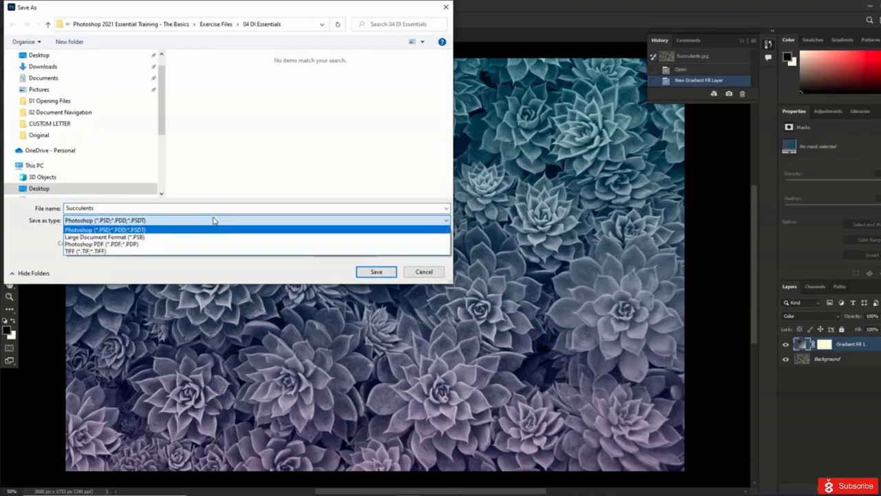
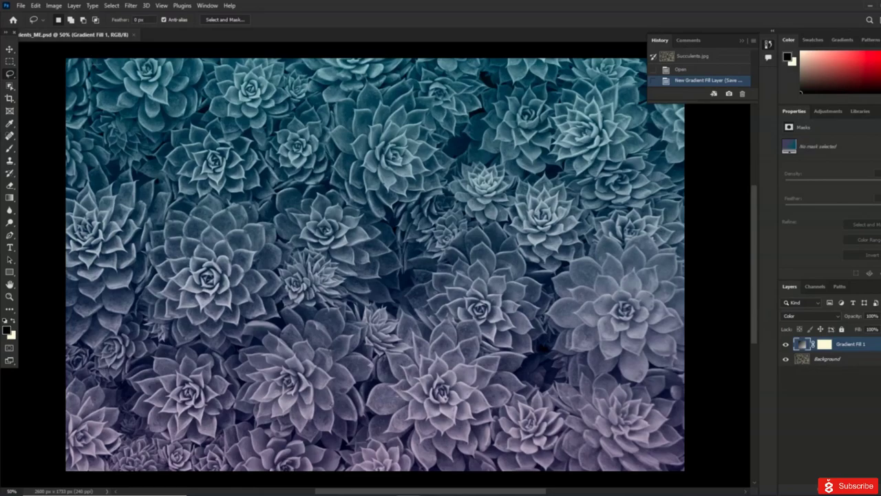
{"action": "left_click", "coordinate": [74, 6]}
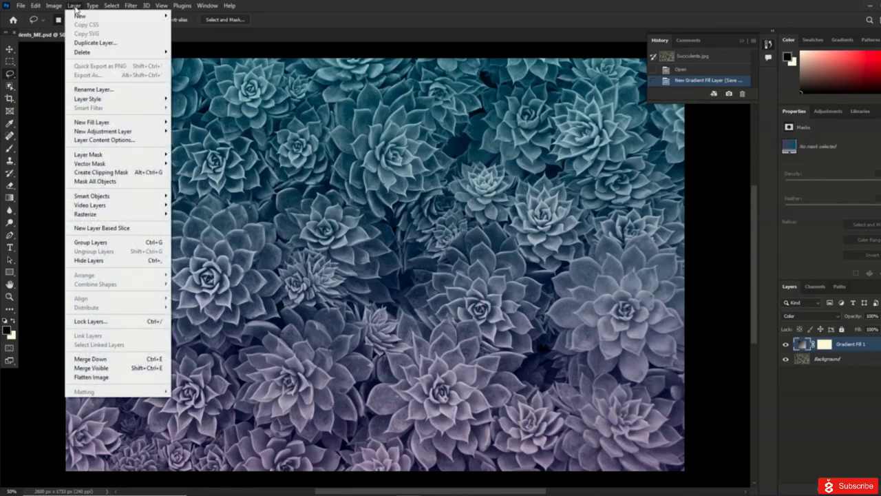
{"action": "mouse_move", "coordinate": [57, 8]}
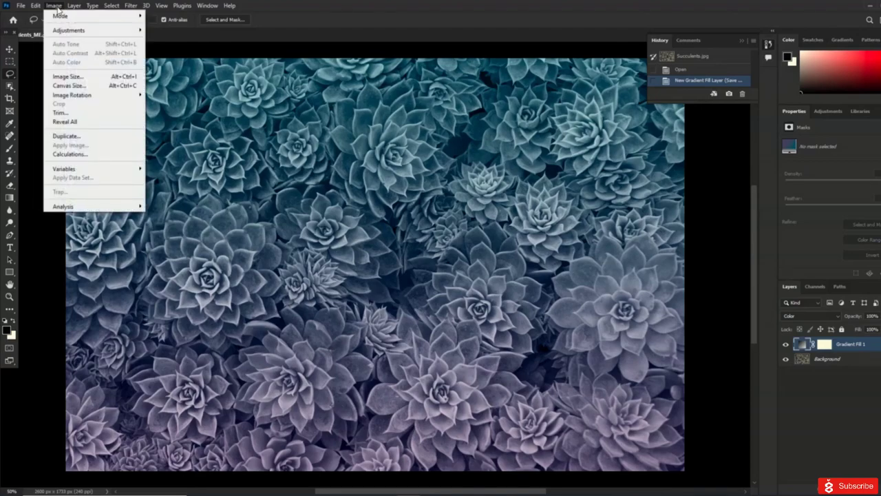
{"action": "mouse_move", "coordinate": [61, 30]}
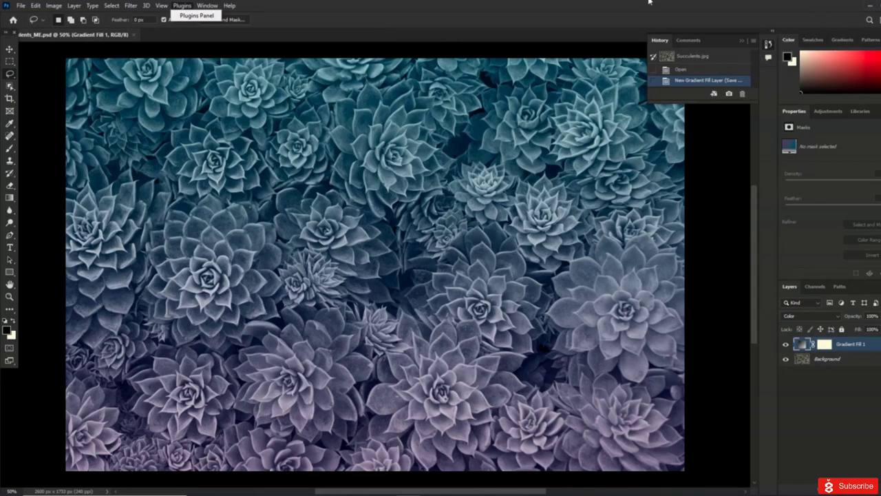
{"action": "left_click", "coordinate": [208, 6]}
{"action": "mouse_move", "coordinate": [86, 12]}
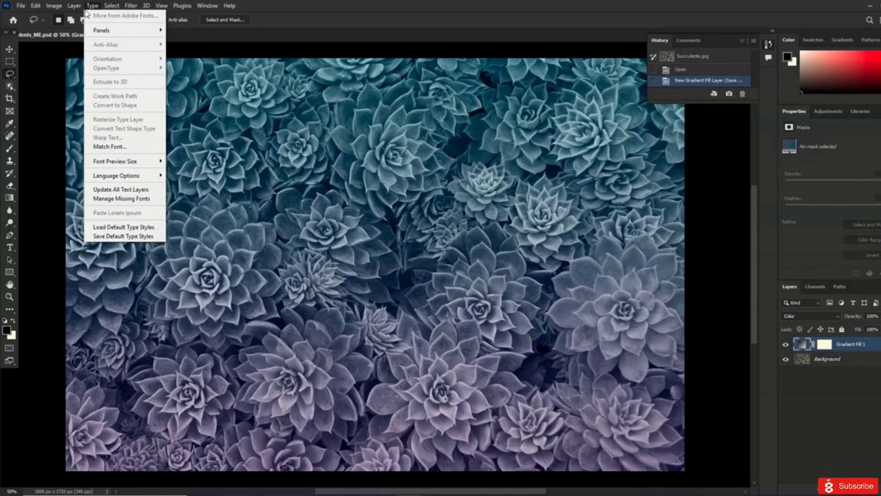
{"action": "left_click", "coordinate": [88, 7]}
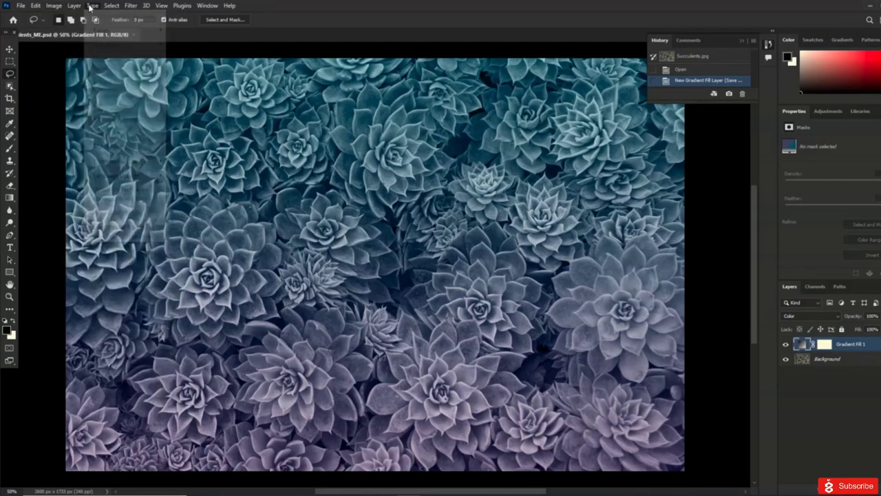
{"action": "left_click", "coordinate": [74, 6]}
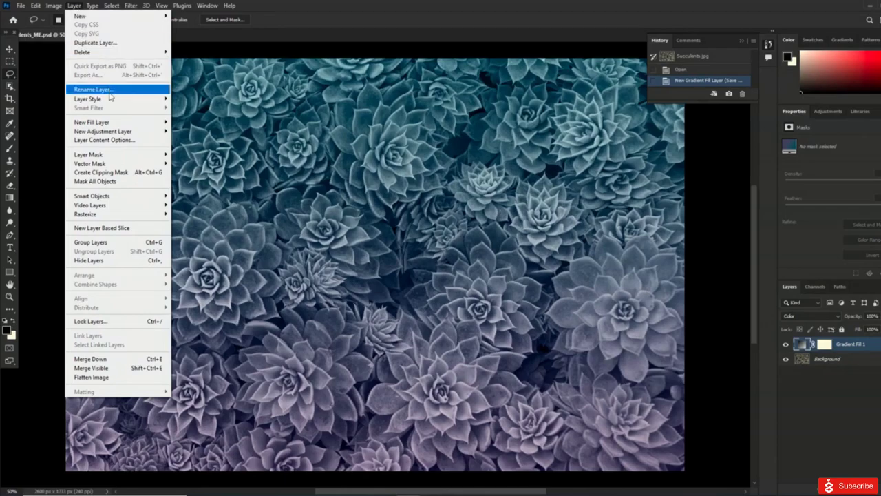
{"action": "mouse_move", "coordinate": [157, 124]}
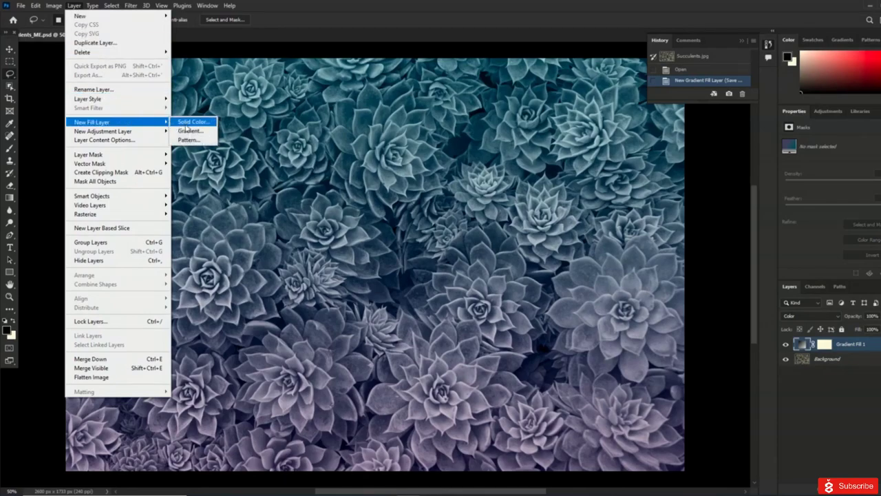
{"action": "left_click", "coordinate": [188, 130]}
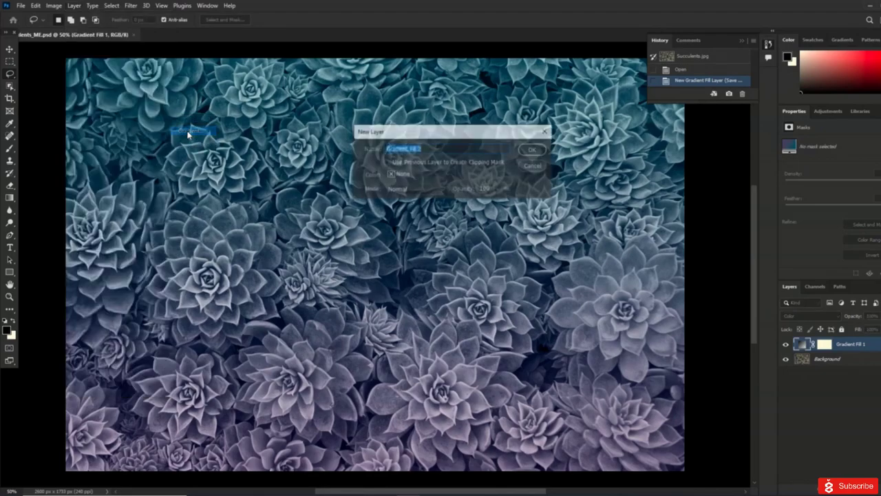
{"action": "left_click", "coordinate": [425, 192]}
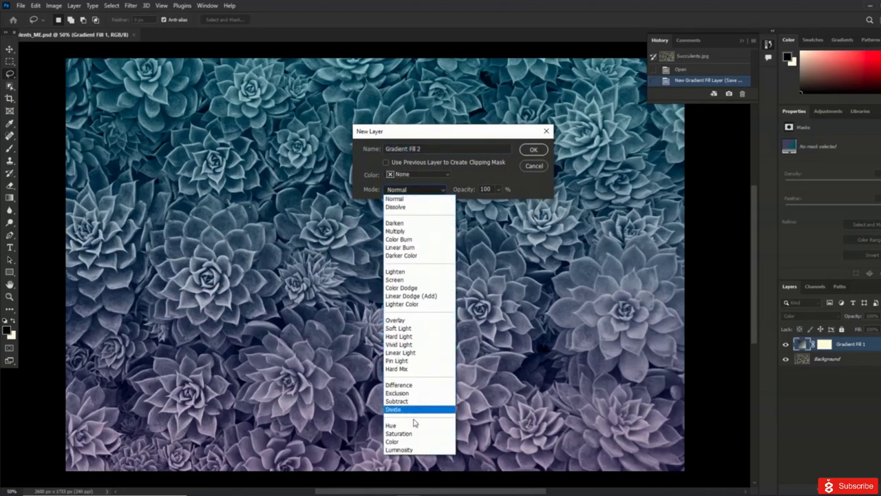
{"action": "left_click", "coordinate": [418, 442]}
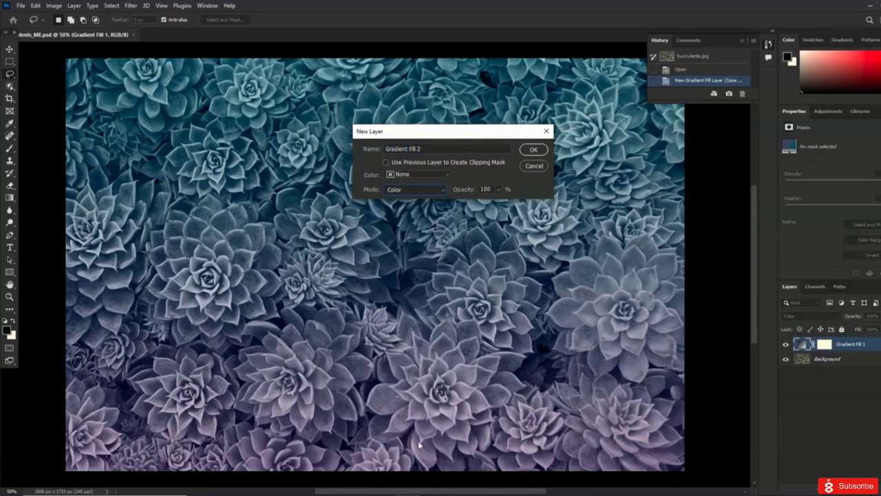
{"action": "left_click", "coordinate": [540, 151]}
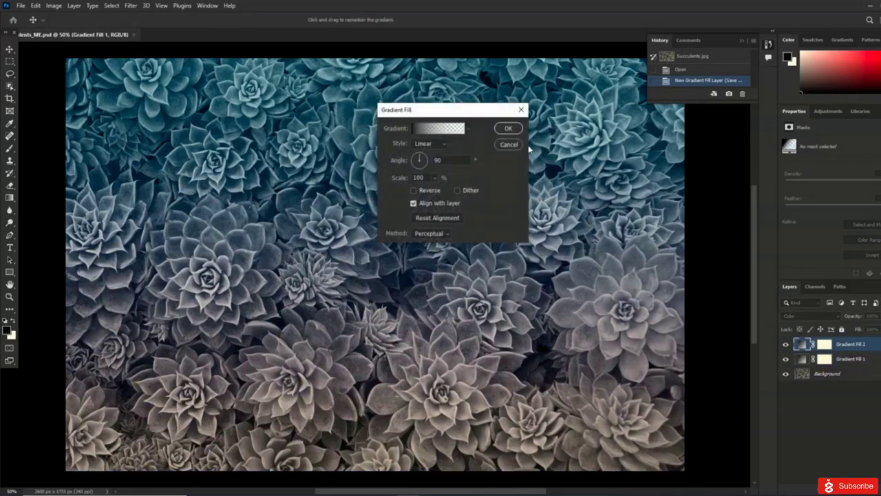
{"action": "left_click", "coordinate": [468, 129]}
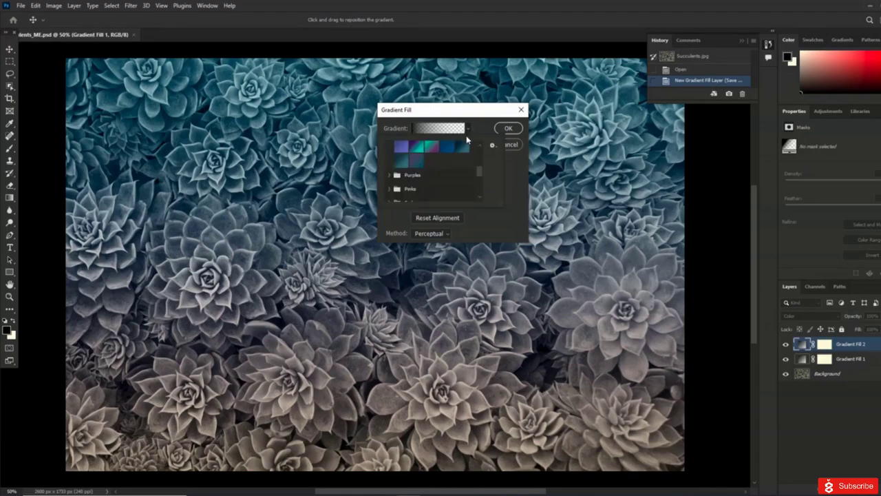
{"action": "left_click", "coordinate": [522, 110]}
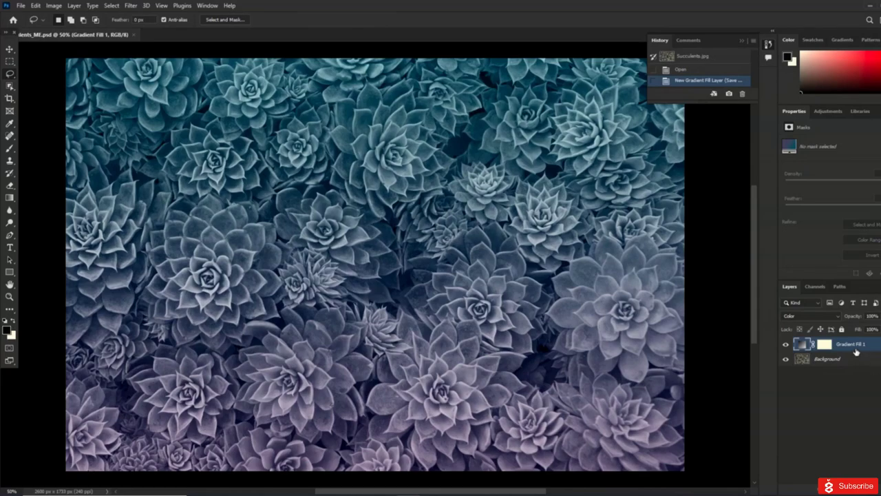
Step: Select the layer mask of Gradient Fill 1 and choose View Properties as the action for opening layer masks
{"action": "double_click", "coordinate": [852, 344]}
{"action": "left_click", "coordinate": [825, 344]}
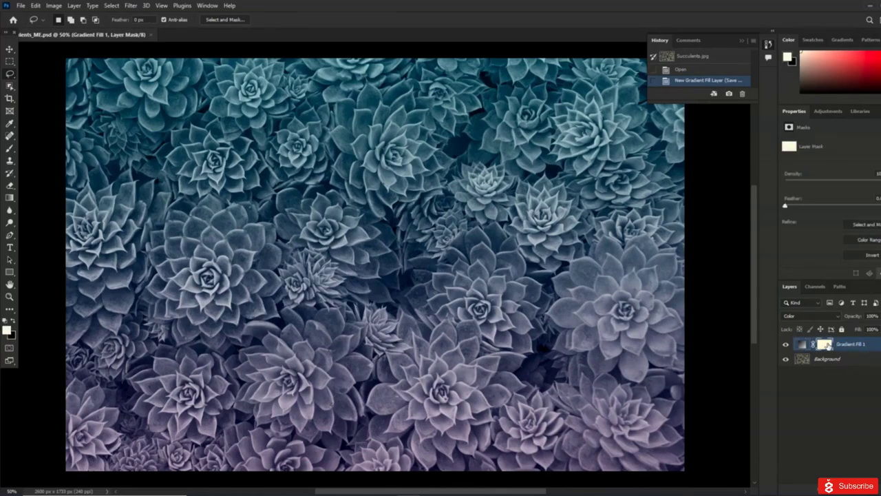
{"action": "double_click", "coordinate": [825, 344]}
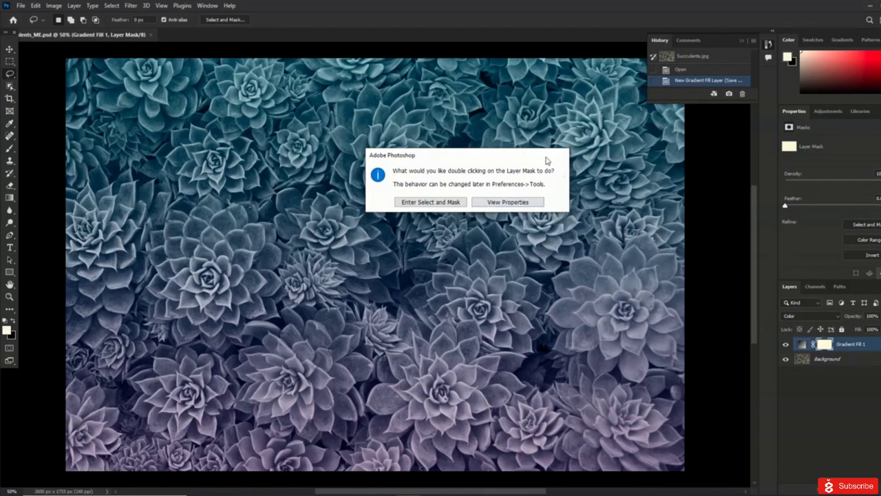
{"action": "left_click", "coordinate": [523, 204]}
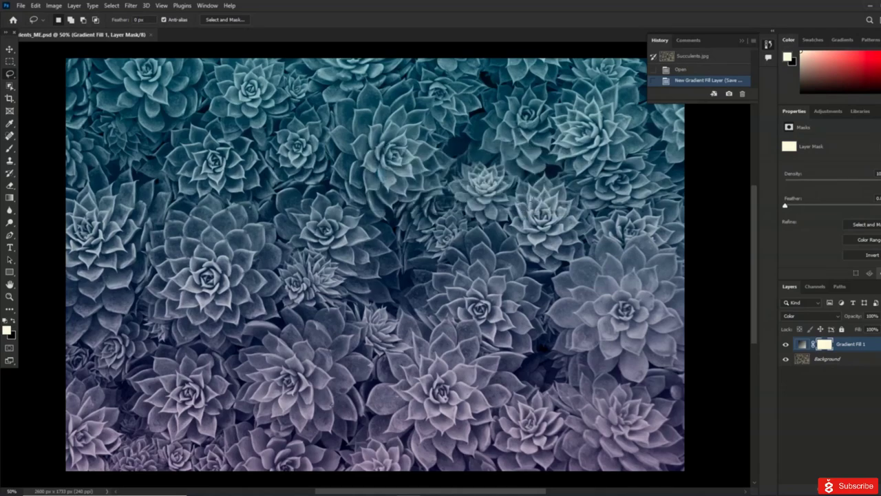
Step: Reopen the gradient settings of Gradient Fill 1 and choose the dark purple-to-bright green preset from the Blues gradients
{"action": "double_click", "coordinate": [800, 344]}
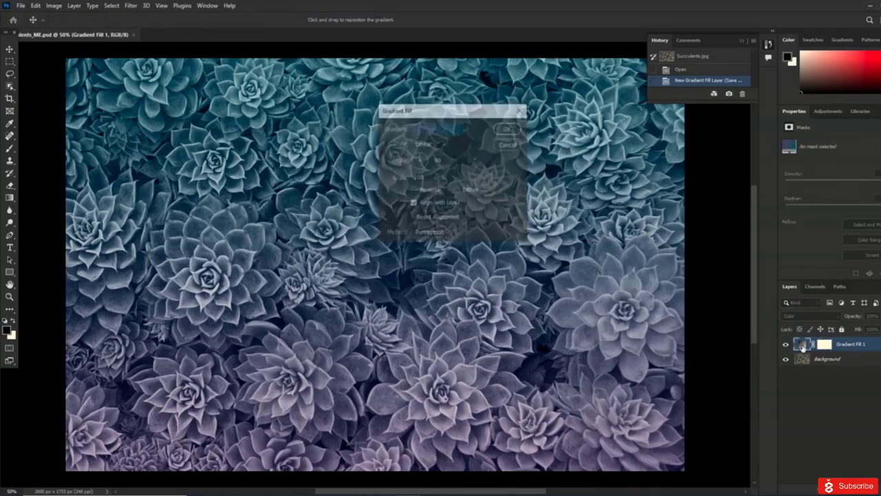
{"action": "left_click", "coordinate": [455, 130]}
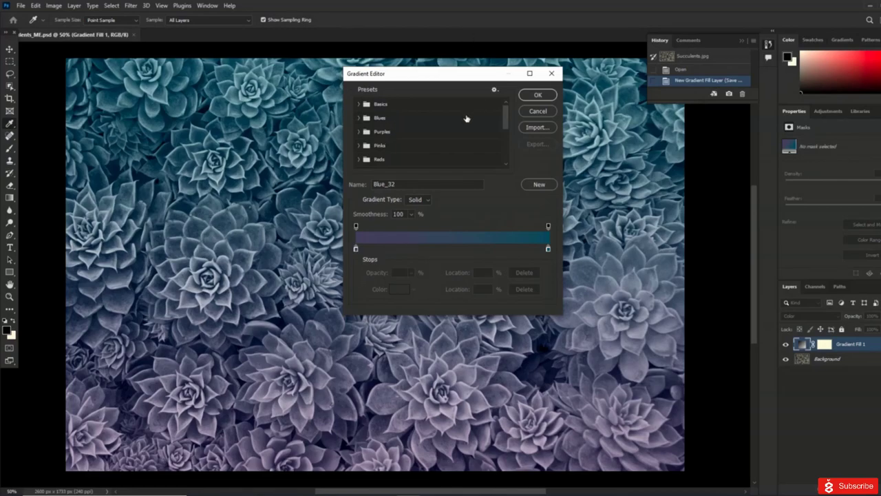
{"action": "left_click", "coordinate": [538, 115]}
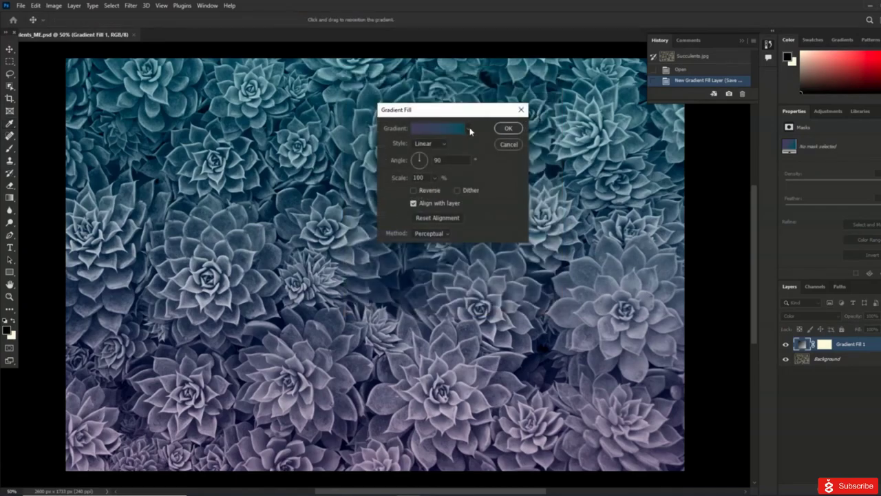
{"action": "left_click", "coordinate": [469, 129]}
{"action": "scroll", "coordinate": [458, 161], "scroll_direction": "up", "scroll_amount": 1}
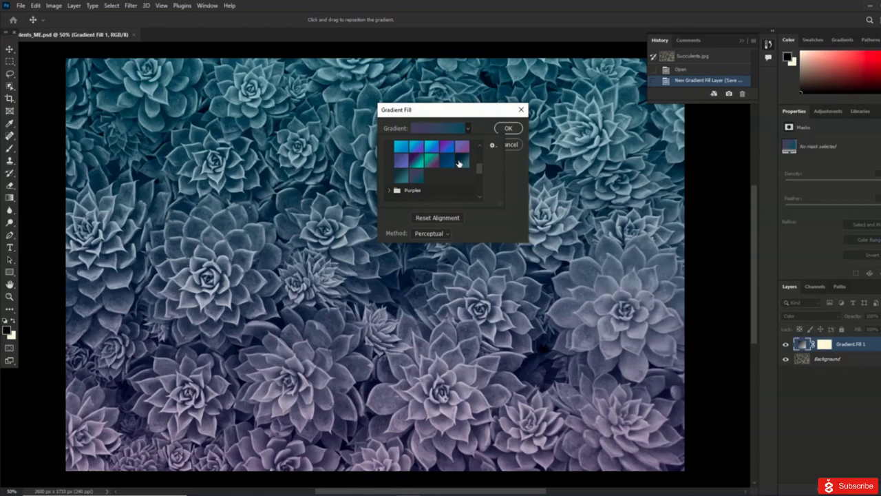
{"action": "scroll", "coordinate": [459, 163], "scroll_direction": "up", "scroll_amount": 5}
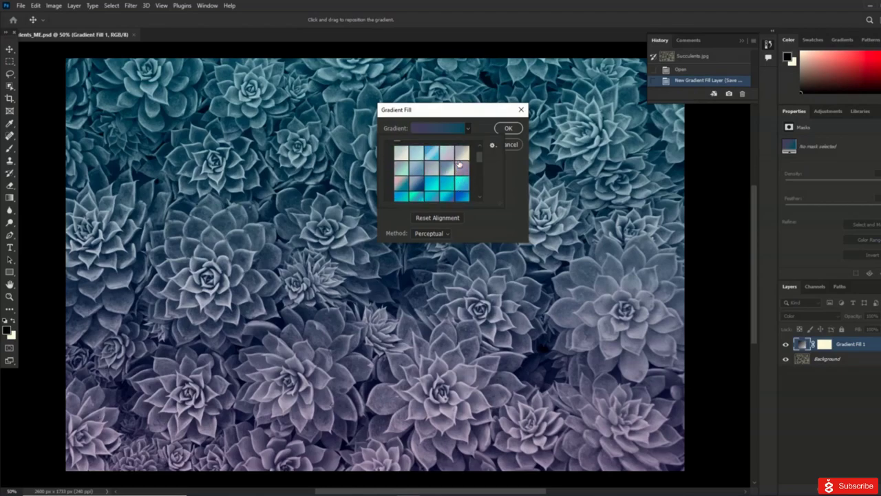
{"action": "scroll", "coordinate": [459, 163], "scroll_direction": "up", "scroll_amount": 2}
{"action": "scroll", "coordinate": [459, 163], "scroll_direction": "down", "scroll_amount": 3}
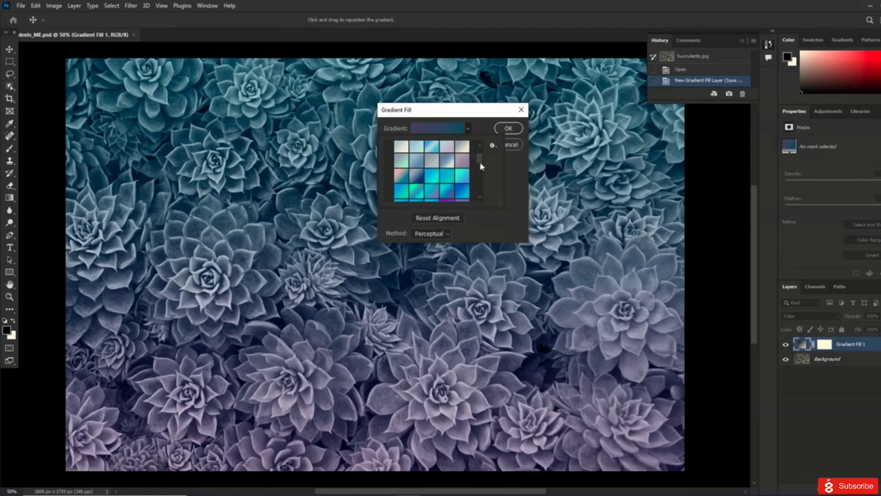
{"action": "scroll", "coordinate": [437, 172], "scroll_direction": "down", "scroll_amount": 3}
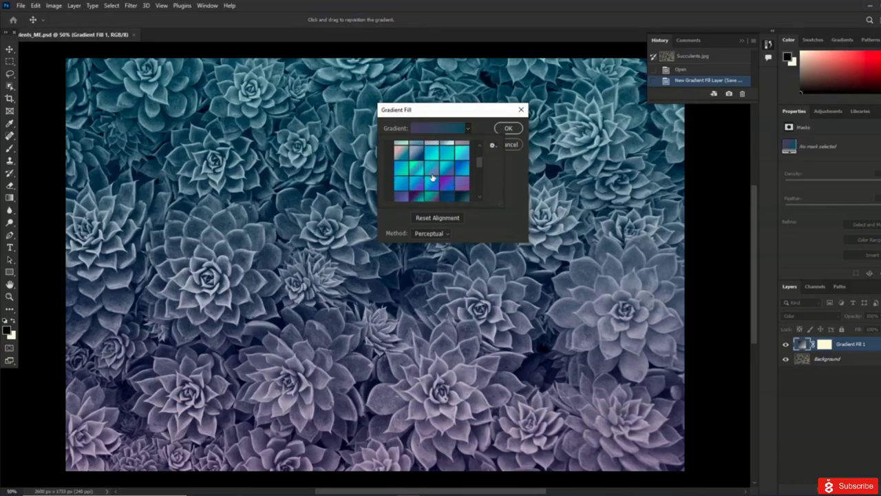
{"action": "left_click", "coordinate": [417, 191]}
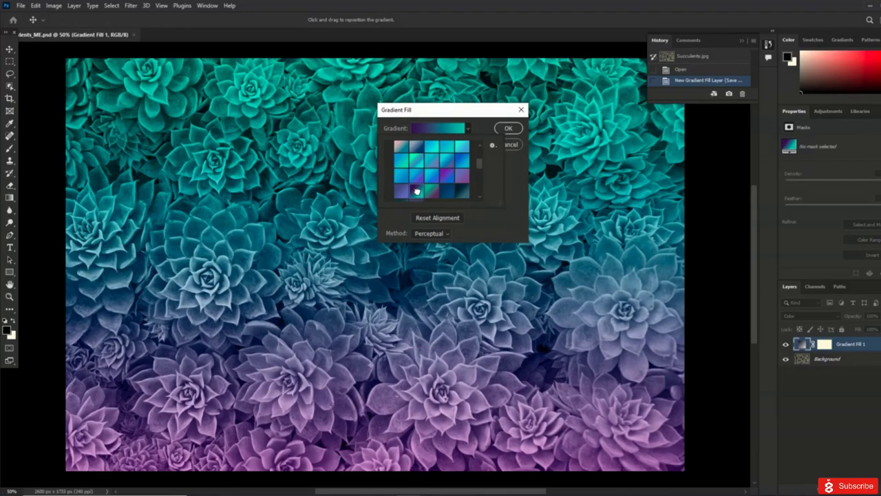
Step: Choose the bright green-to-blue preset from the Greens gradients for Gradient Fill 1 and apply the change
{"action": "scroll", "coordinate": [445, 190], "scroll_direction": "down", "scroll_amount": 4}
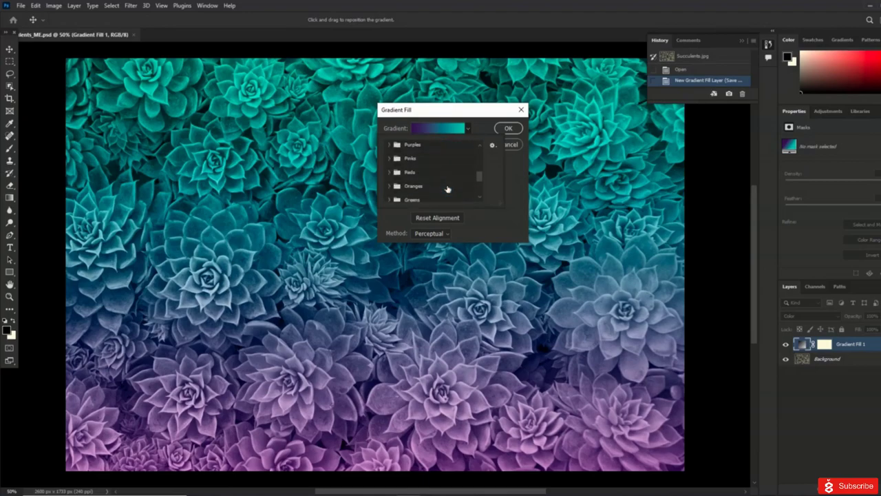
{"action": "scroll", "coordinate": [447, 189], "scroll_direction": "down", "scroll_amount": 1}
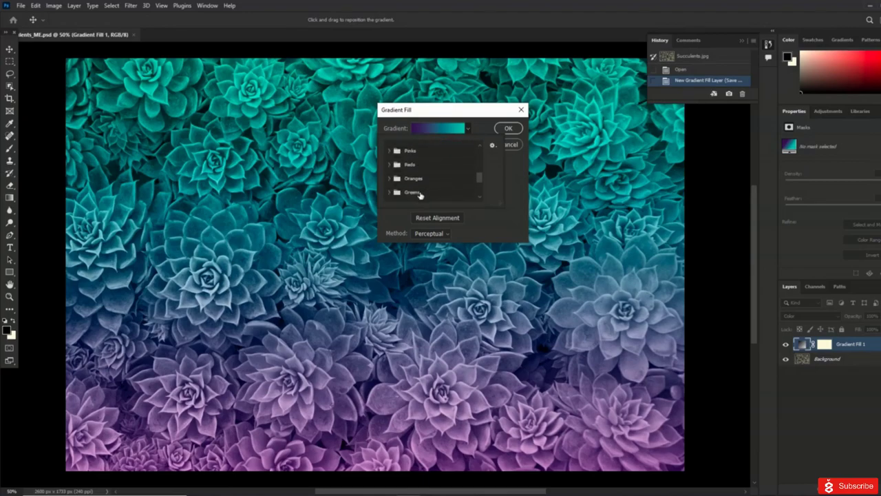
{"action": "left_click", "coordinate": [421, 194]}
{"action": "left_click", "coordinate": [389, 192]}
{"action": "scroll", "coordinate": [428, 190], "scroll_direction": "down", "scroll_amount": 4}
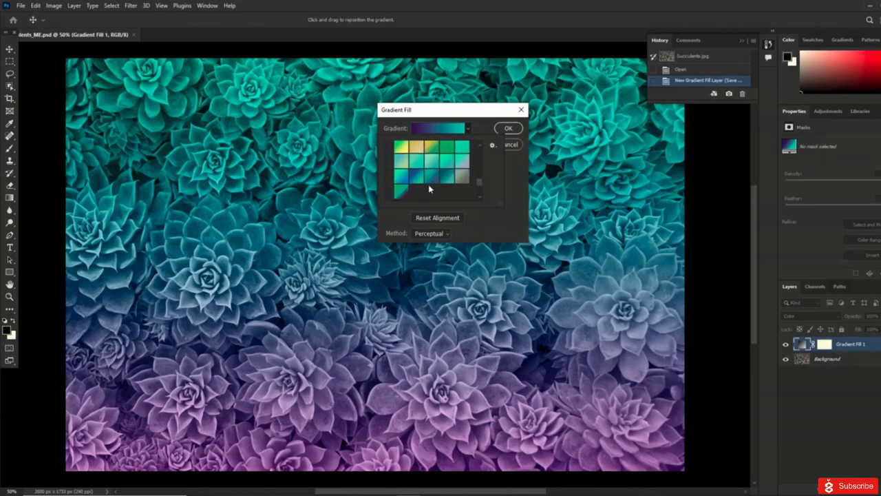
{"action": "left_click", "coordinate": [453, 161]}
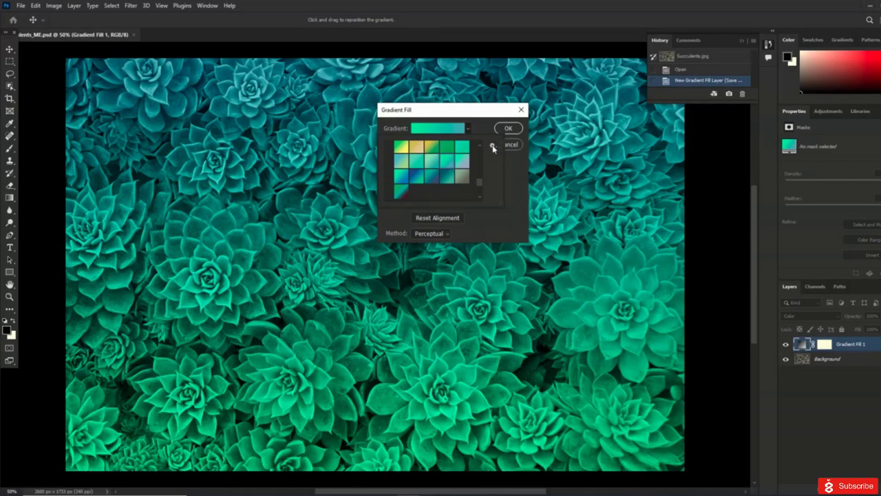
{"action": "left_click", "coordinate": [508, 129]}
{"action": "left_click", "coordinate": [507, 128]}
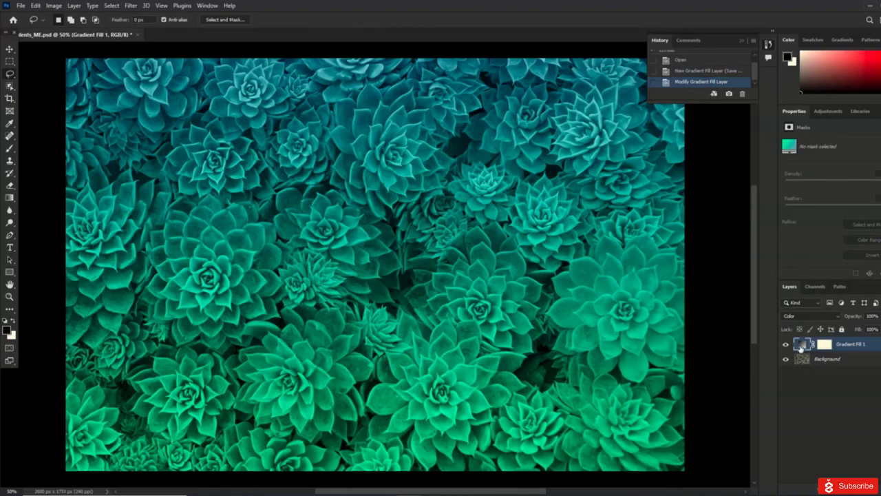
Step: Reopen the gradient settings of Gradient Fill 1 and set the gradient's angle to 180 degrees
{"action": "double_click", "coordinate": [801, 345]}
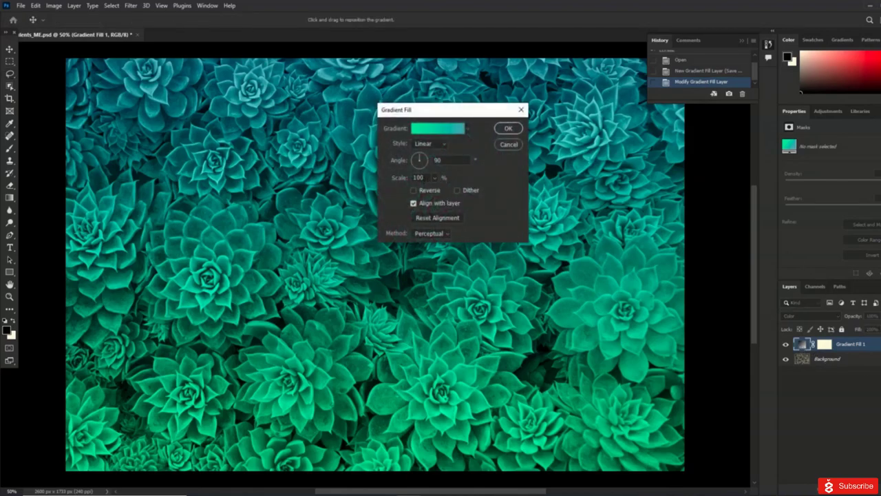
{"action": "double_click", "coordinate": [439, 161]}
{"action": "type", "text": "180"}
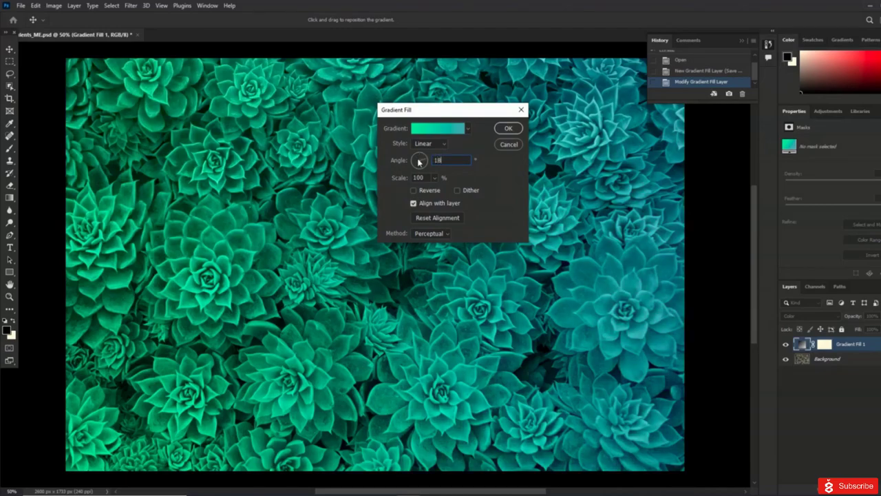
{"action": "left_click", "coordinate": [508, 128]}
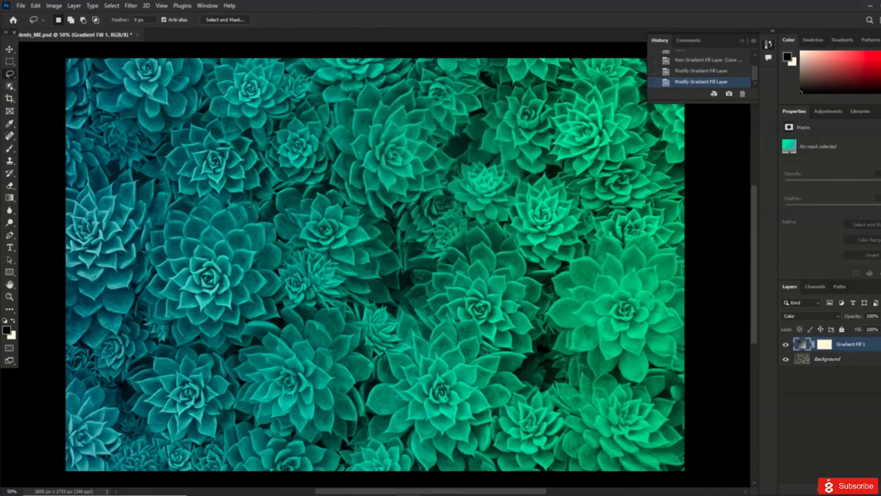
Step: Save the revised image as a new Photoshop (PSD) file named Succulents_ME2
{"action": "left_click", "coordinate": [21, 6]}
{"action": "left_click", "coordinate": [52, 124]}
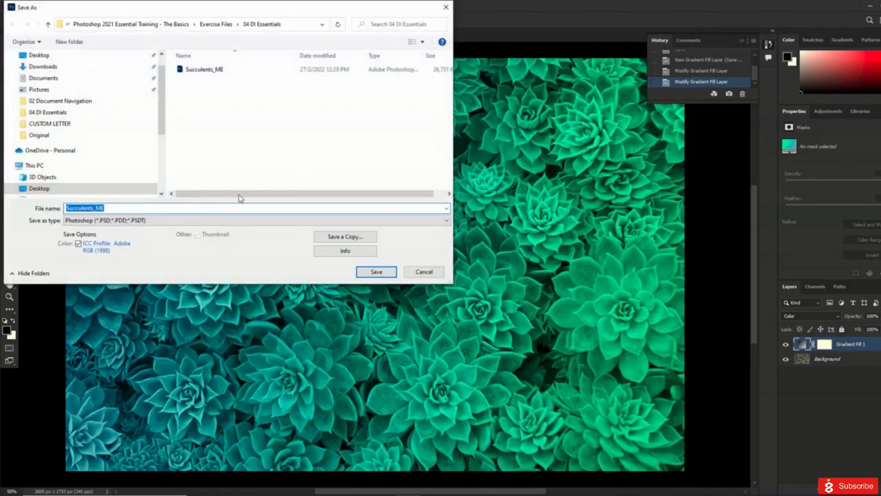
{"action": "left_click", "coordinate": [132, 209]}
{"action": "type", "text": "2"}
{"action": "left_click", "coordinate": [381, 273]}
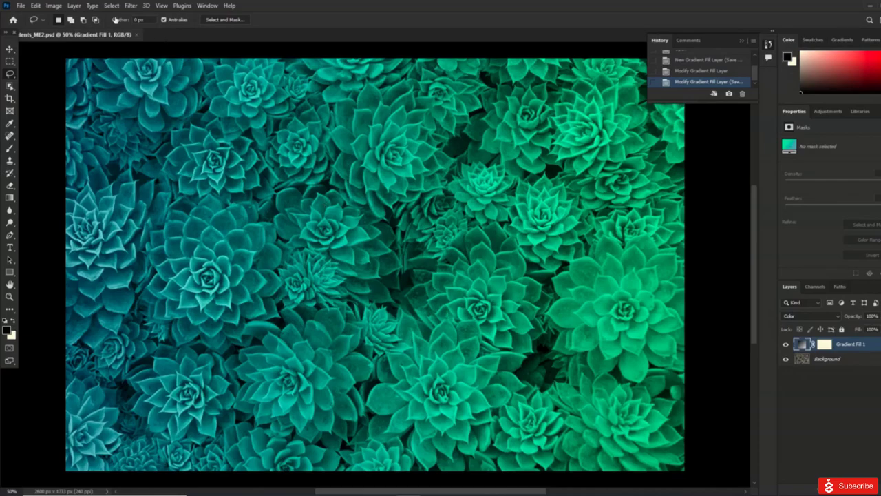
Step: Start an Export As of the image and set the format to JPG, keeping the quality at Good
{"action": "left_click", "coordinate": [22, 6]}
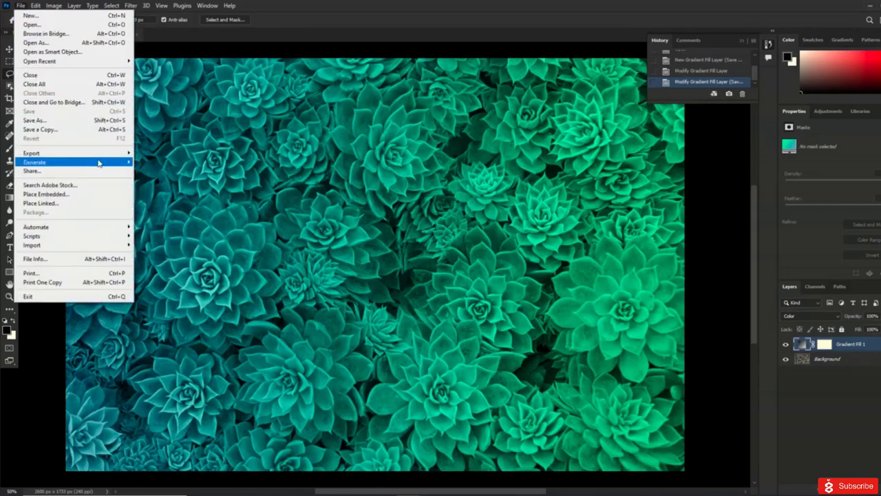
{"action": "mouse_move", "coordinate": [119, 154]}
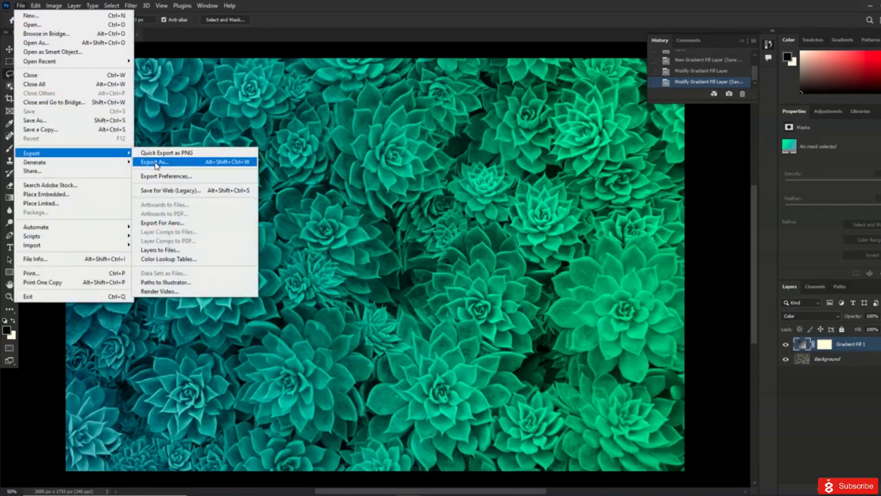
{"action": "left_click", "coordinate": [157, 162]}
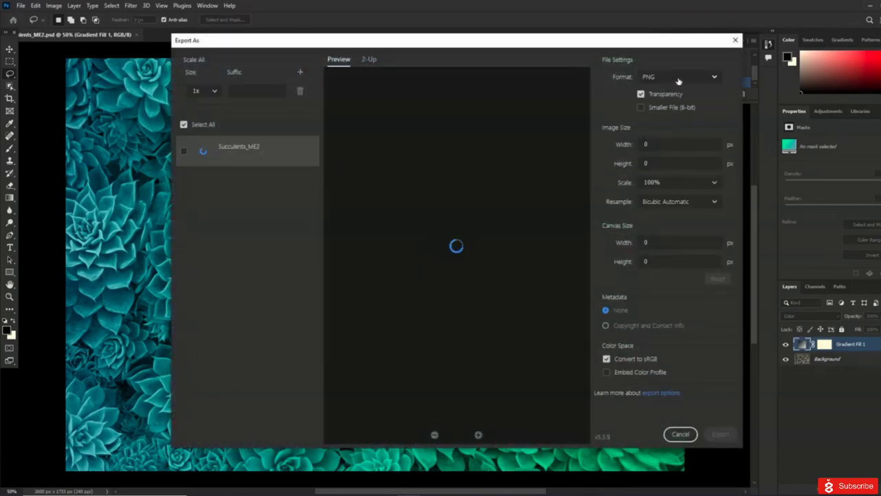
{"action": "left_click", "coordinate": [679, 79]}
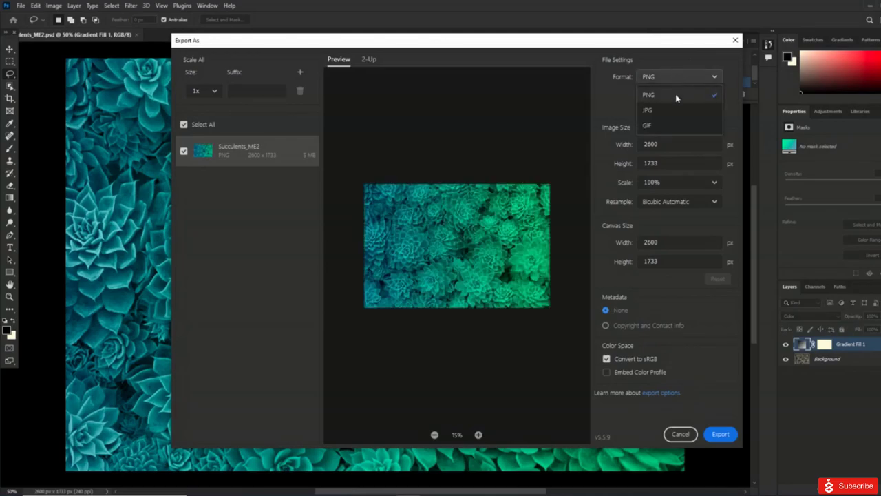
{"action": "left_click", "coordinate": [678, 111]}
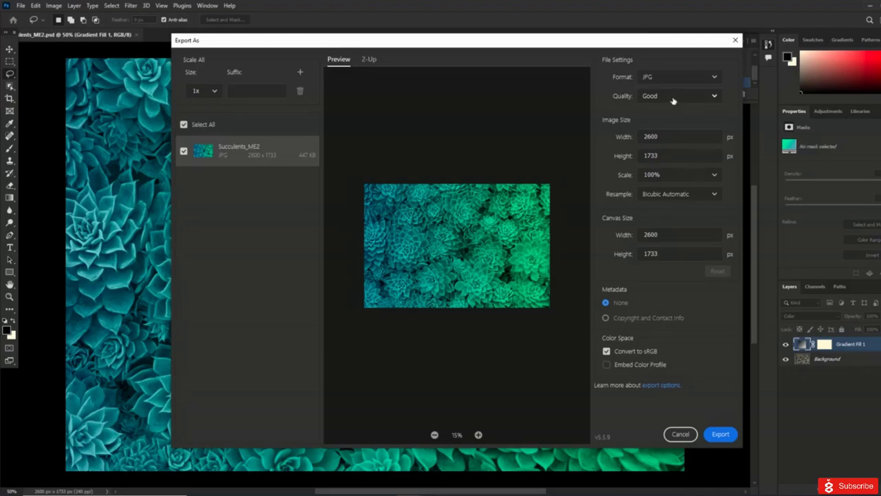
{"action": "left_click", "coordinate": [673, 99]}
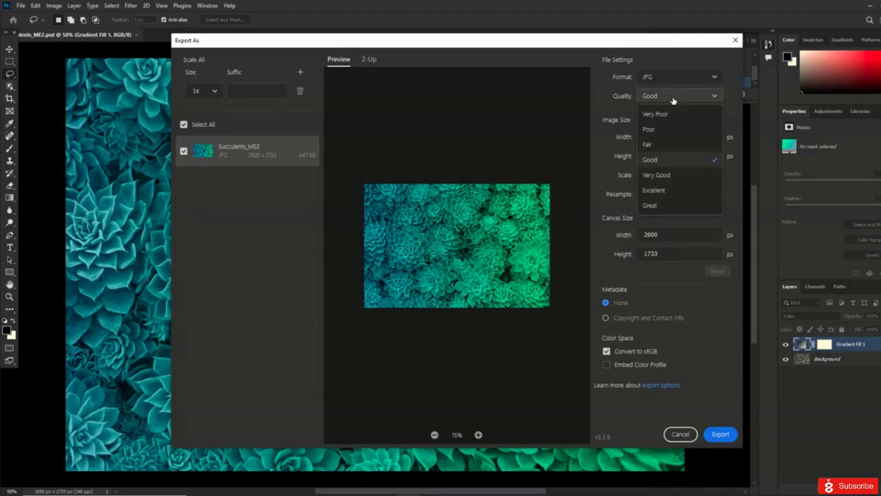
{"action": "left_click", "coordinate": [672, 97]}
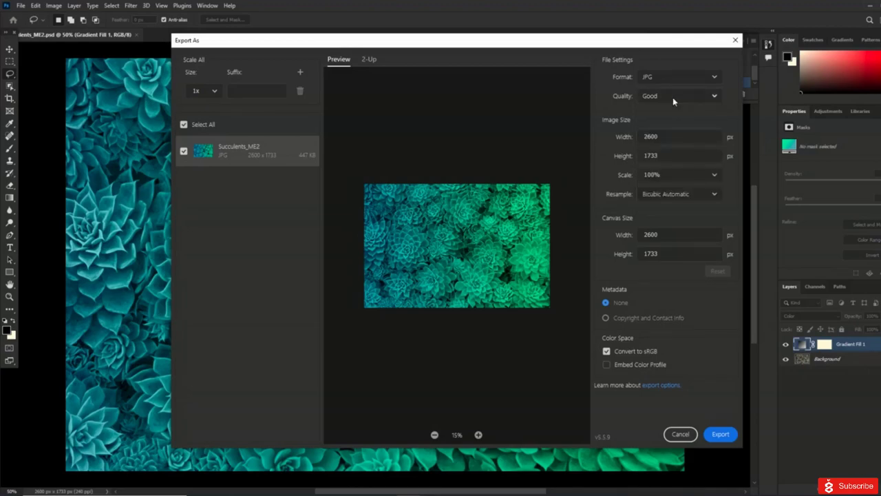
Step: Set the exported image's width to 800 px
{"action": "left_click", "coordinate": [681, 136]}
{"action": "left_click_drag", "start_coordinate": [681, 136], "coordinate": [630, 135]}
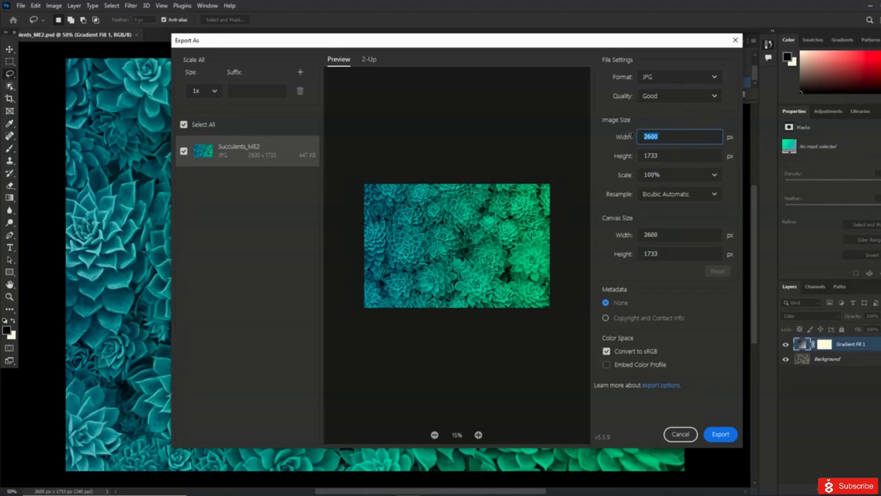
{"action": "type", "text": "800"}
{"action": "left_click", "coordinate": [662, 156]}
{"action": "double_click", "coordinate": [662, 156]}
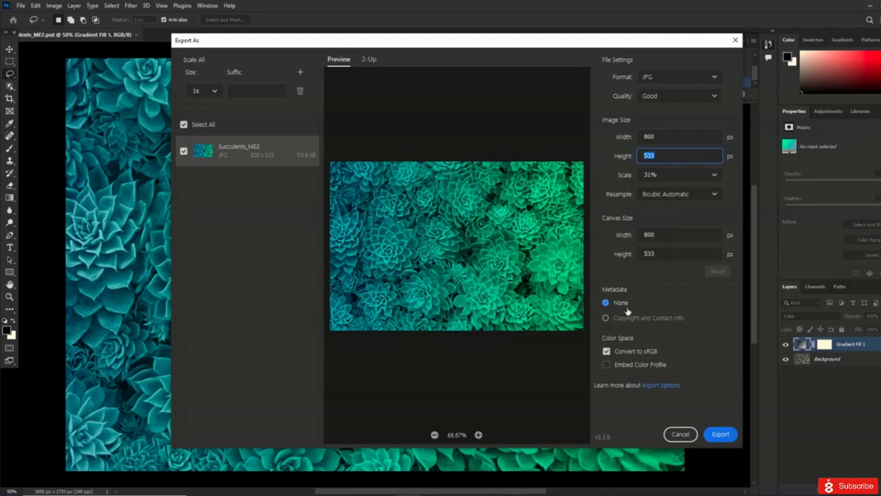
Step: Include copyright and contact info metadata, embed the color profile in the JPG, and proceed with the export
{"action": "left_click", "coordinate": [607, 319]}
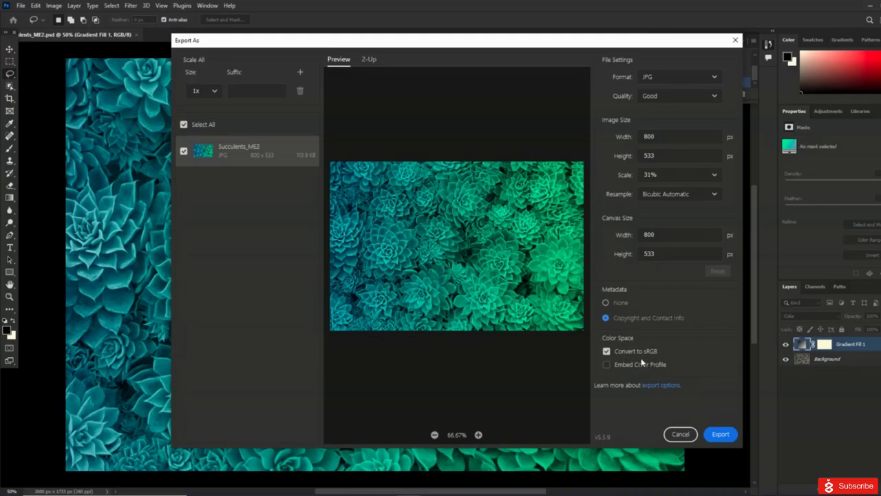
{"action": "left_click", "coordinate": [607, 366]}
{"action": "left_click", "coordinate": [721, 433]}
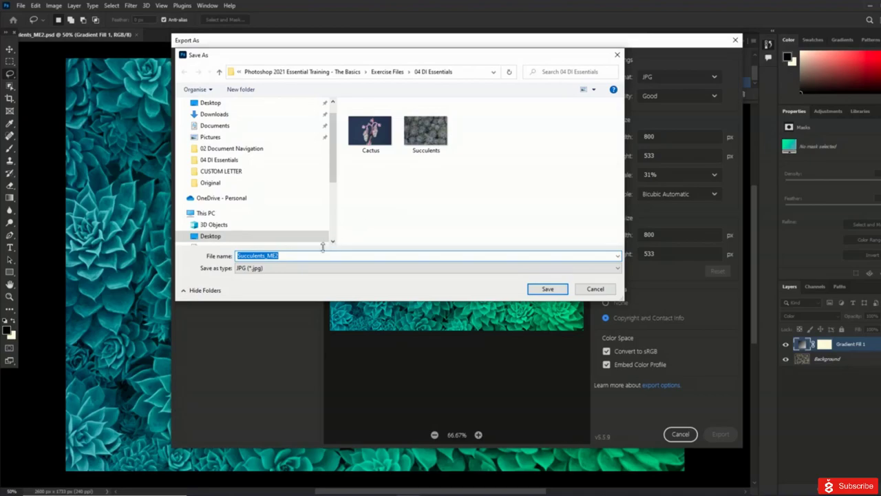
Step: Name the exported JPG Succulents_ME3 and save it in the 04 DI Essentials folder
{"action": "left_click", "coordinate": [295, 257]}
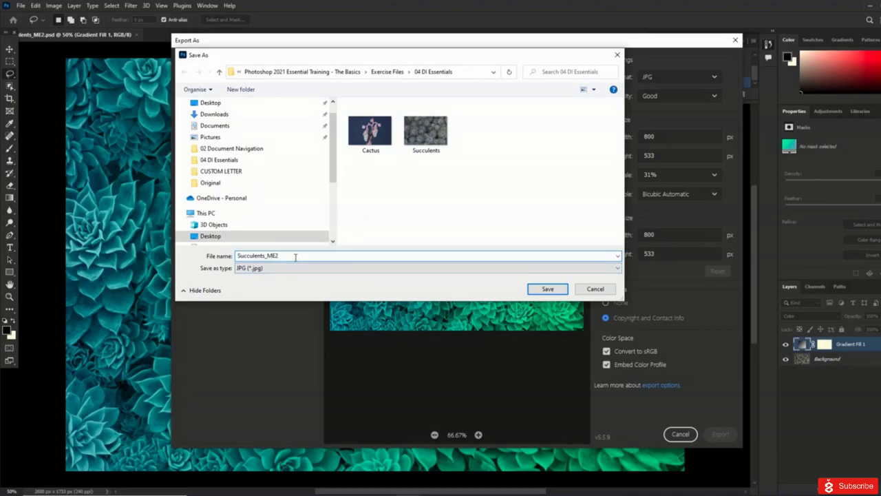
{"action": "key", "text": "BackSpace"}
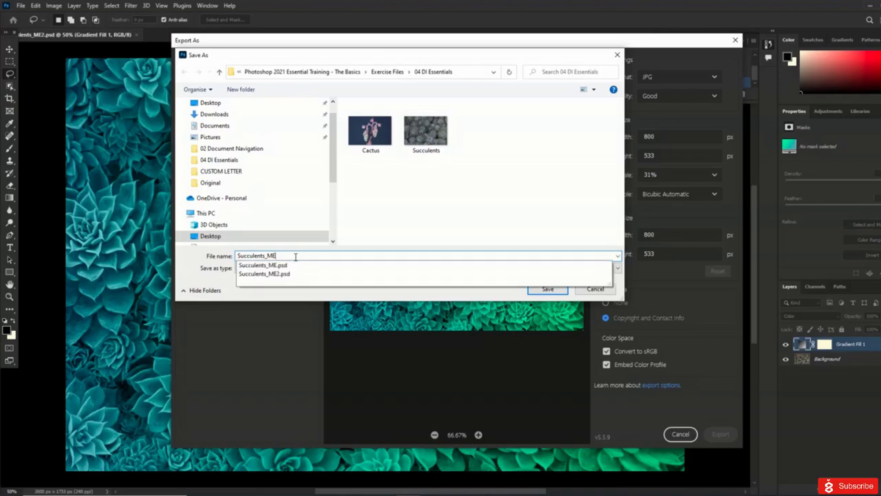
{"action": "type", "text": "3"}
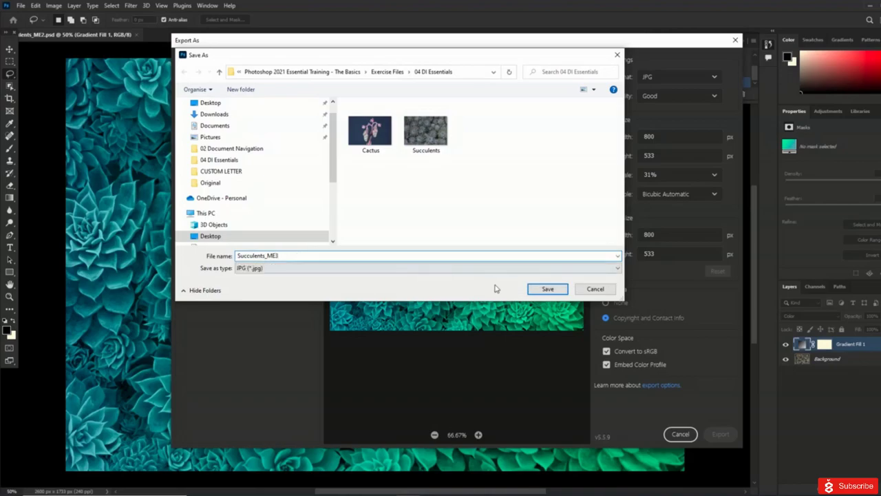
{"action": "left_click", "coordinate": [558, 289]}
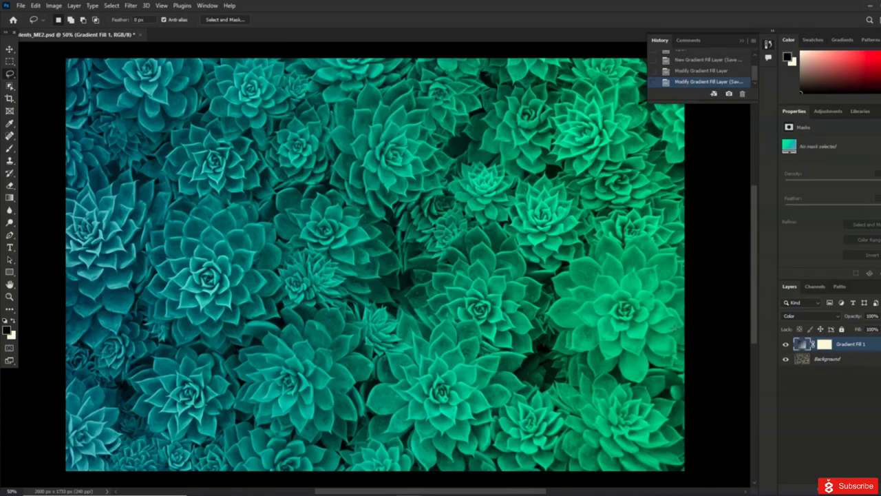
Step: Close the Succulents_ME2.psd document without saving the changes
{"action": "left_click", "coordinate": [21, 5]}
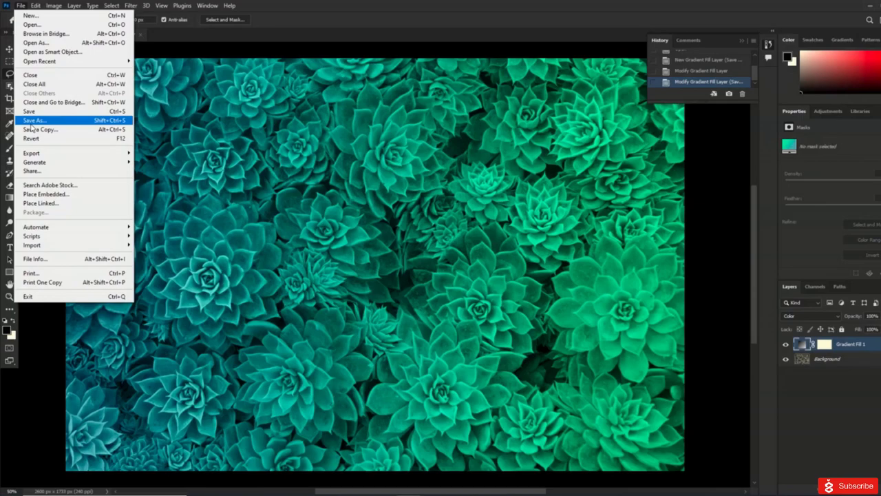
{"action": "left_click", "coordinate": [38, 77]}
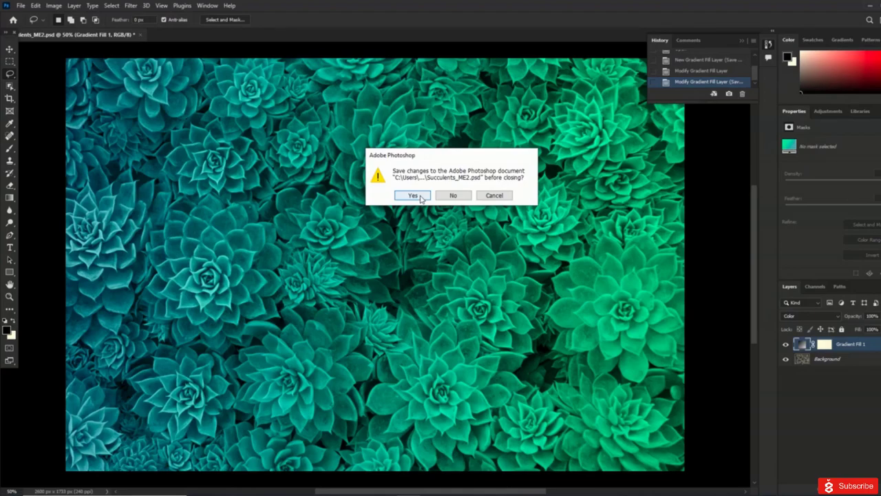
{"action": "left_click", "coordinate": [451, 199]}
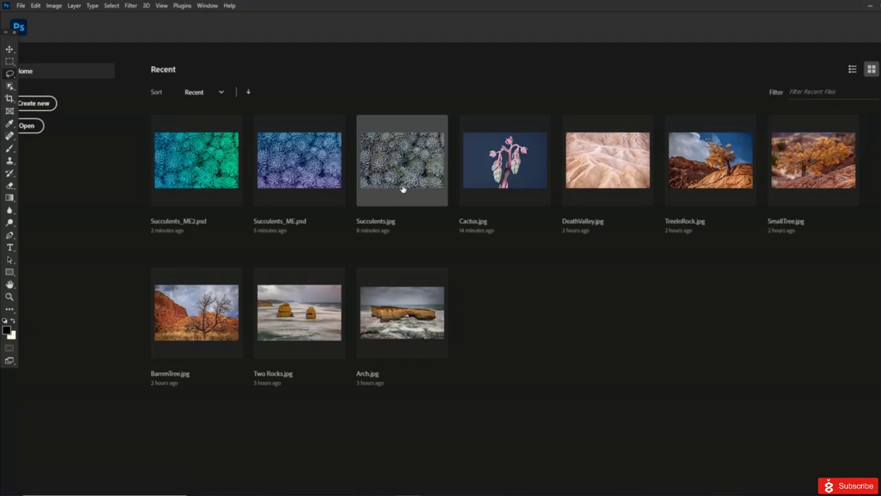
Step: Review the File Handling preferences for file saving and compatibility, and close them
{"action": "left_click", "coordinate": [36, 6]}
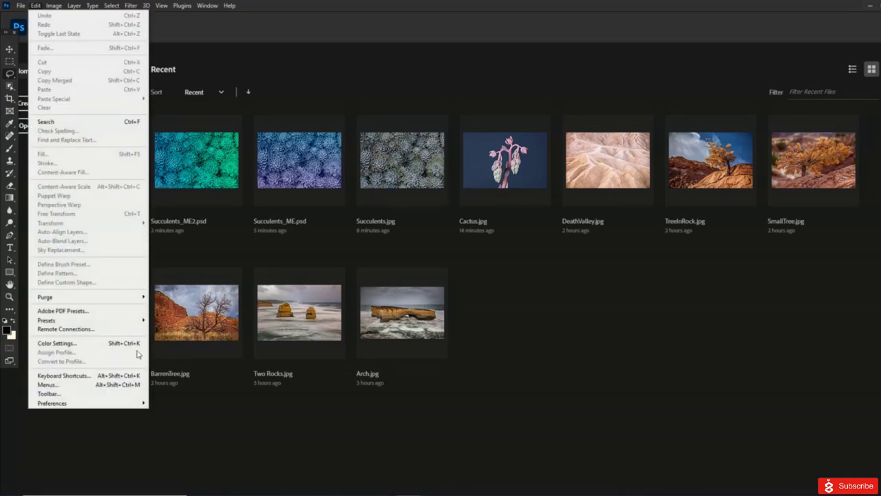
{"action": "mouse_move", "coordinate": [118, 404]}
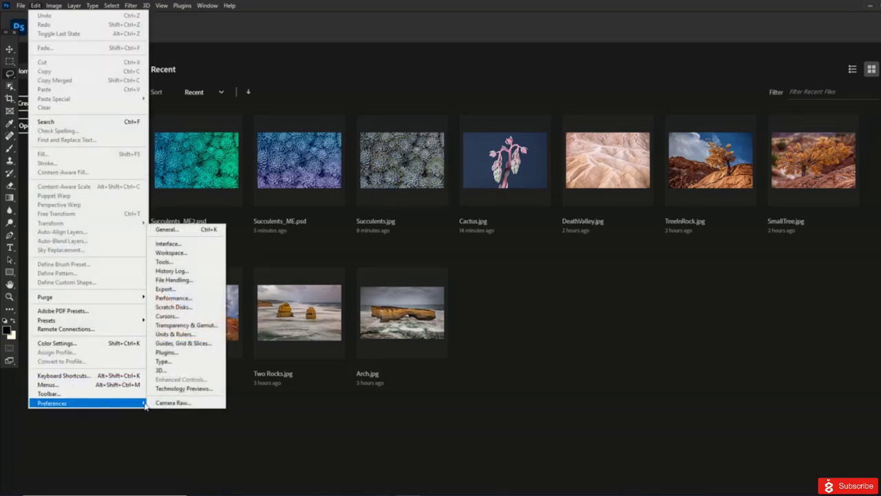
{"action": "left_click", "coordinate": [191, 280]}
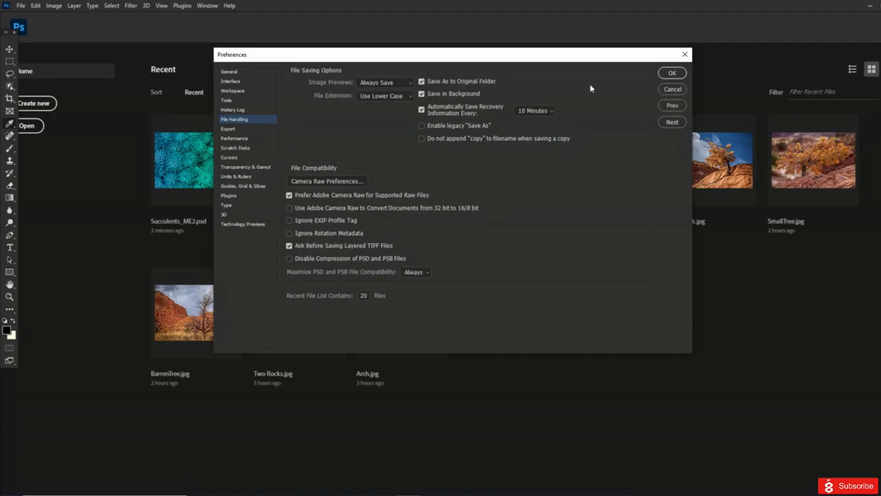
{"action": "left_click", "coordinate": [673, 73]}
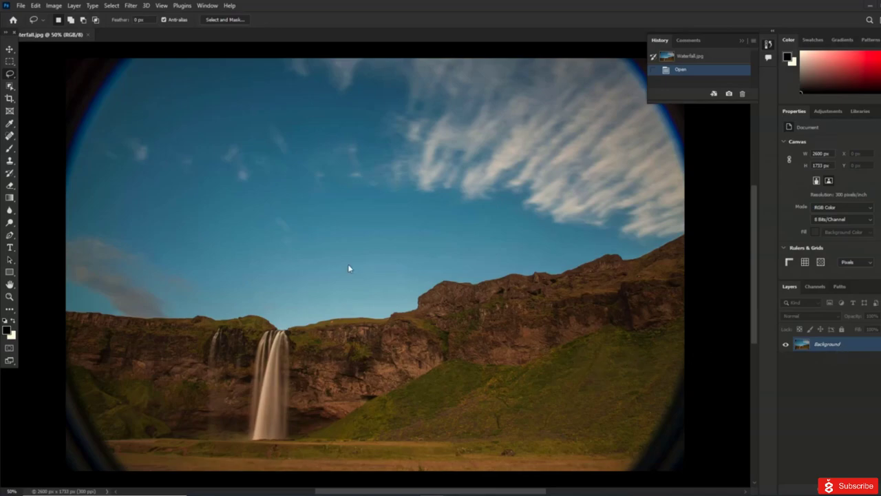
Step: Activate the Crop tool for the waterfall photo
{"action": "left_click", "coordinate": [11, 100]}
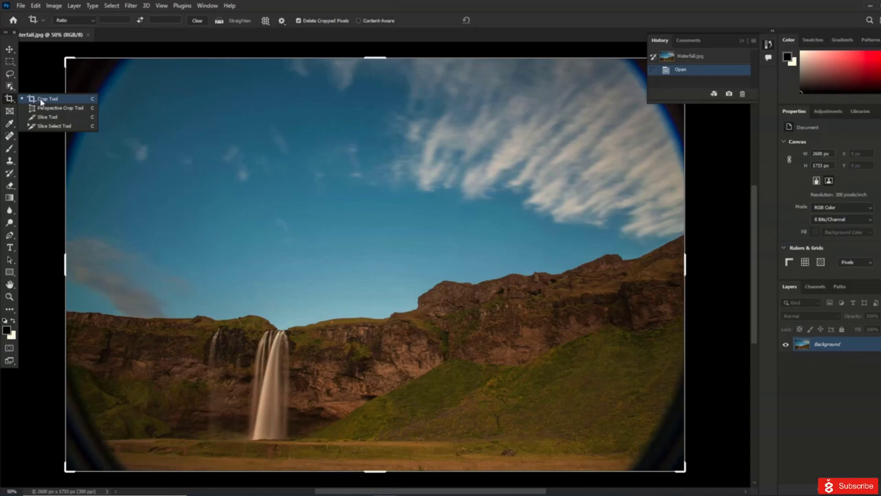
{"action": "left_click", "coordinate": [40, 100]}
{"action": "left_click_drag", "start_coordinate": [136, 96], "coordinate": [570, 453]}
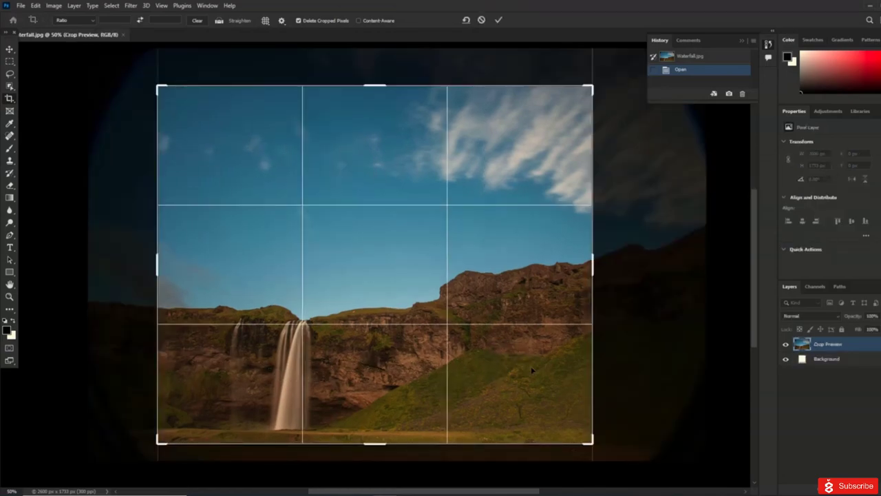
{"action": "mouse_move", "coordinate": [592, 258]}
{"action": "left_mouse_down"}
{"action": "mouse_move", "coordinate": [621, 254]}
{"action": "mouse_move", "coordinate": [586, 260]}
{"action": "left_mouse_up"}
{"action": "left_click_drag", "start_coordinate": [419, 275], "coordinate": [384, 279]}
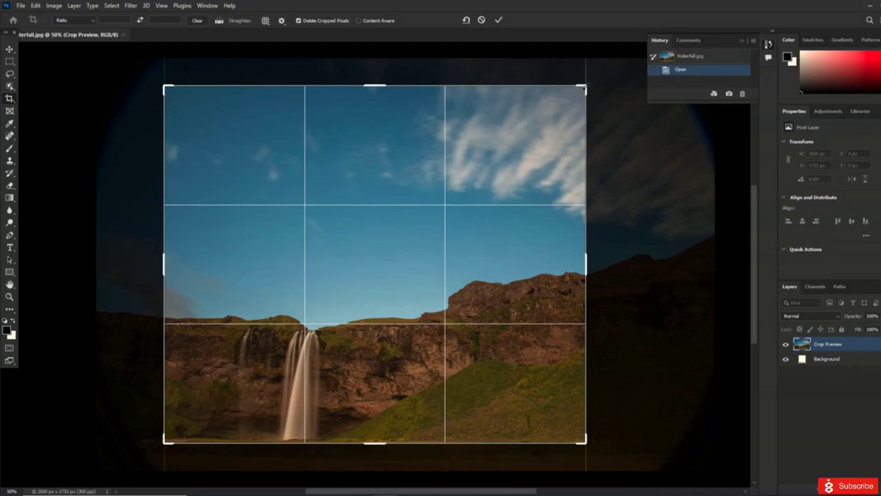
{"action": "left_click_drag", "start_coordinate": [582, 88], "coordinate": [411, 250]}
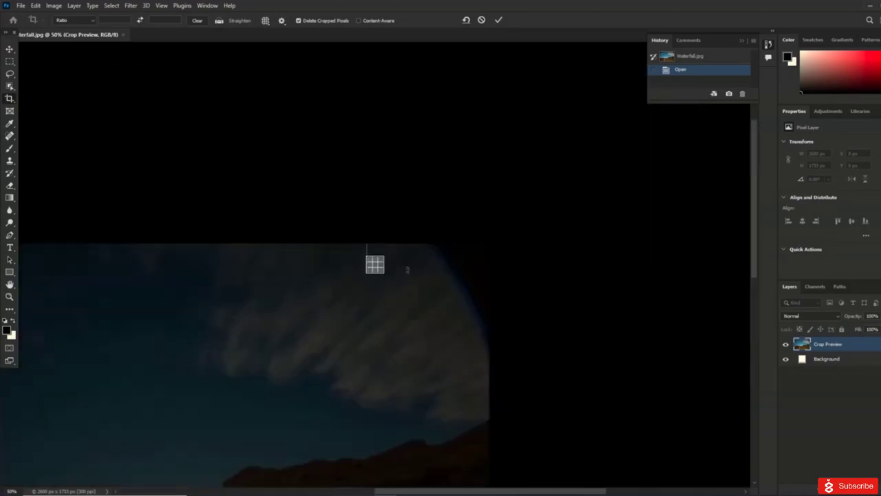
{"action": "key", "text": "Escape"}
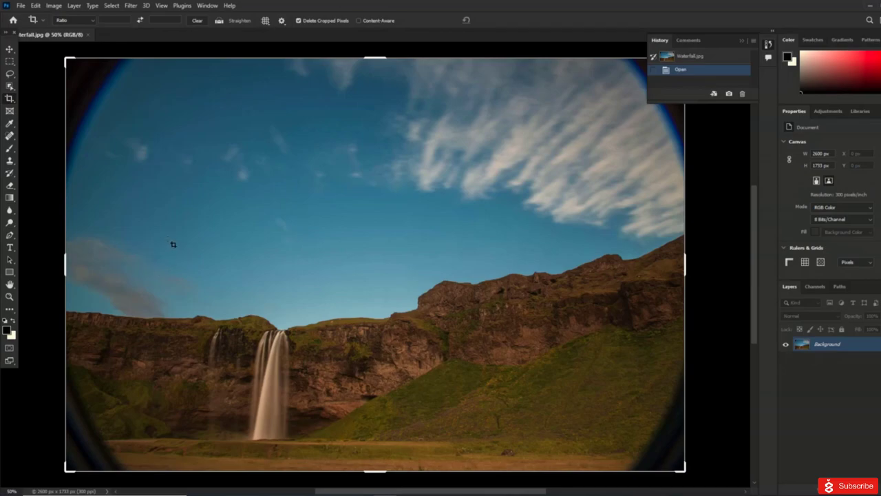
Step: Apply the 2 : 3 (4 : 6) ratio preset to the crop box and swap its width and height back and forth
{"action": "left_click", "coordinate": [75, 24]}
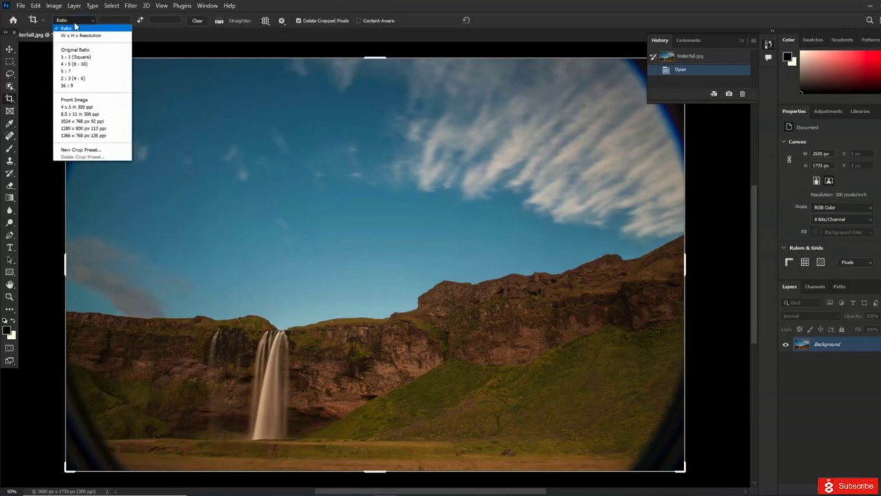
{"action": "left_click", "coordinate": [83, 79]}
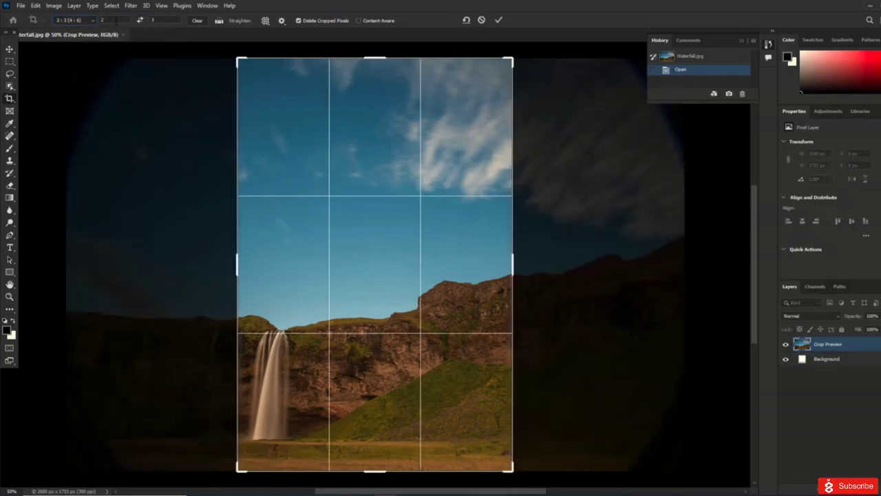
{"action": "left_click", "coordinate": [140, 21]}
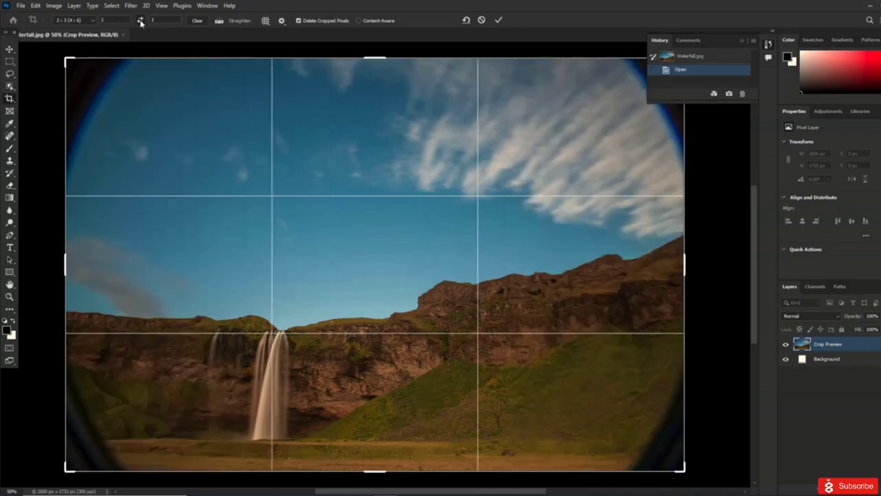
{"action": "left_click", "coordinate": [140, 21]}
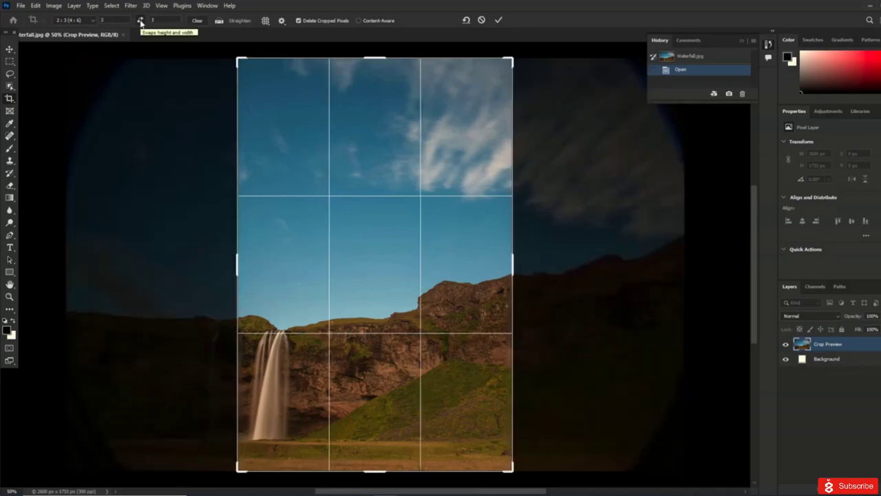
Step: Clear the crop ratio and freely reshape the crop box around the waterfall and the hillside, excluding the dark corners
{"action": "left_click", "coordinate": [198, 21]}
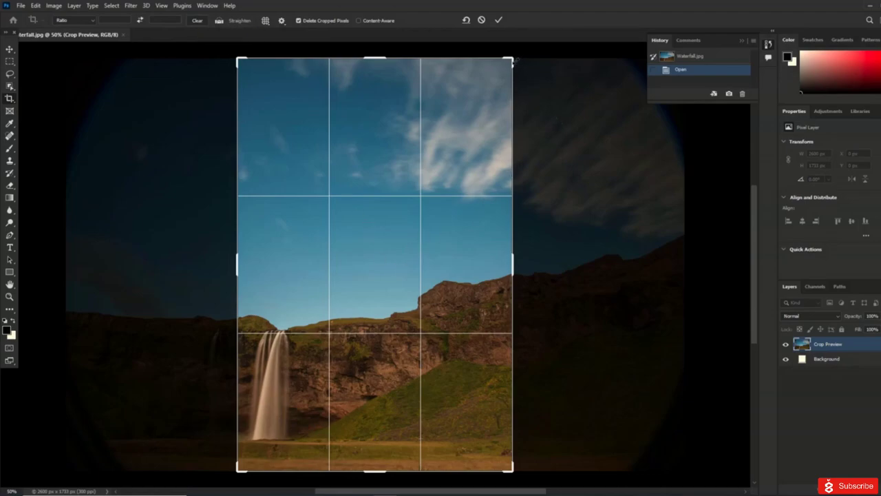
{"action": "left_click_drag", "start_coordinate": [512, 61], "coordinate": [546, 117]}
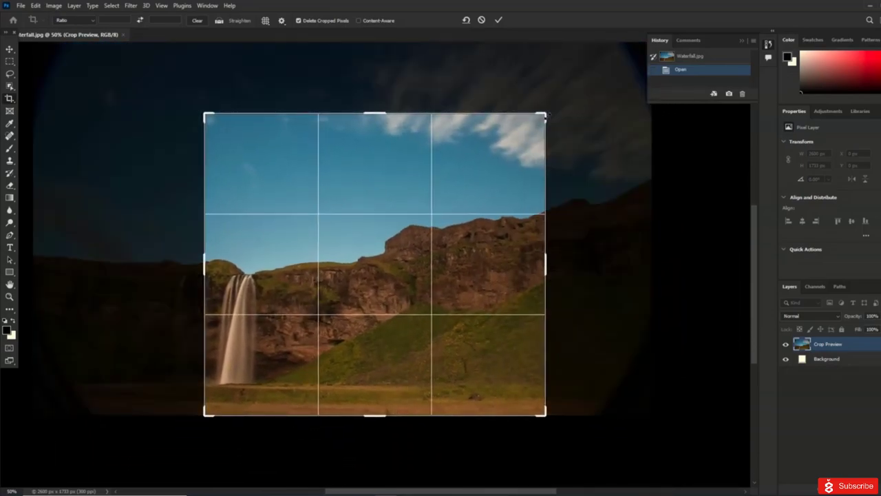
Step: Cycle the crop overlay to Grid and set it to Auto Show Overlay
{"action": "left_click", "coordinate": [265, 21]}
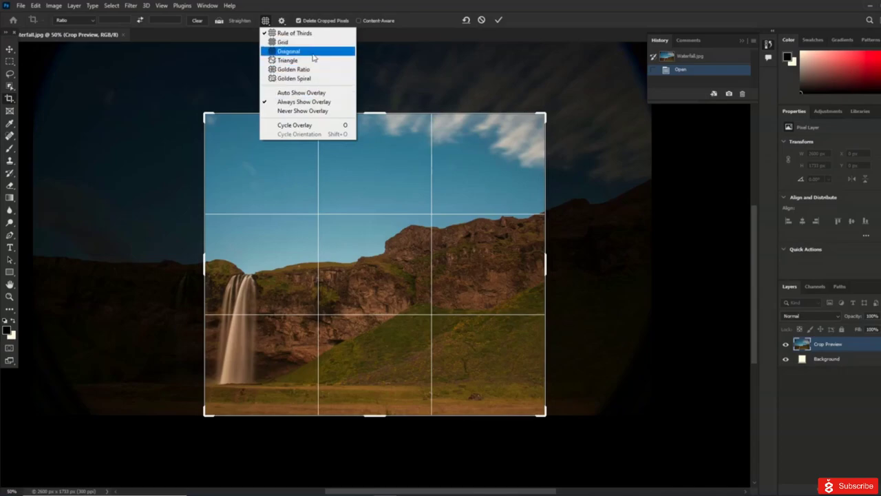
{"action": "left_click", "coordinate": [318, 124]}
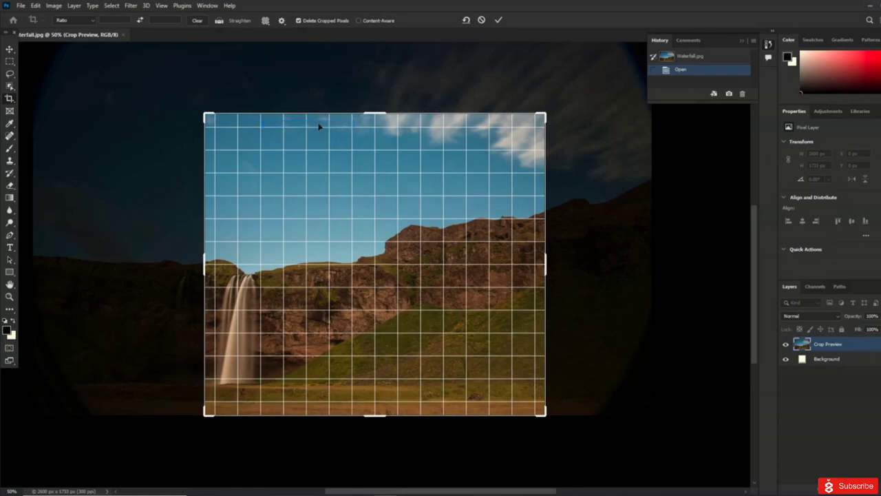
{"action": "left_click", "coordinate": [267, 22]}
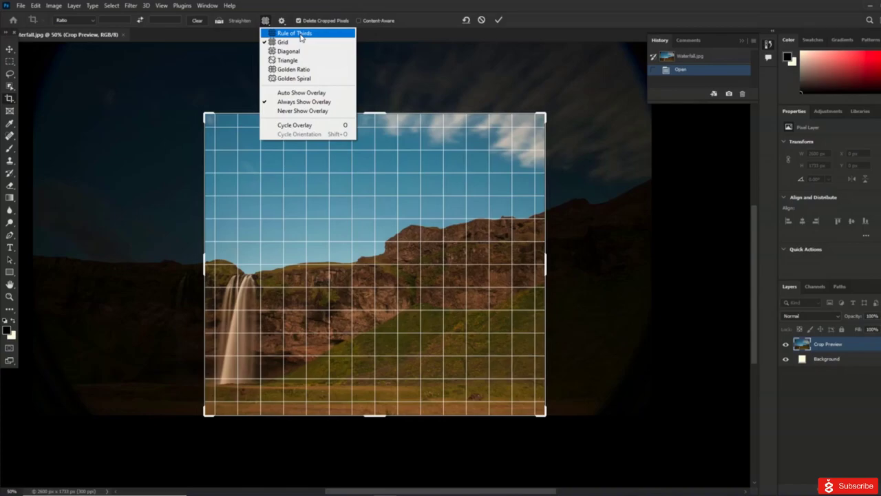
{"action": "left_click", "coordinate": [297, 94]}
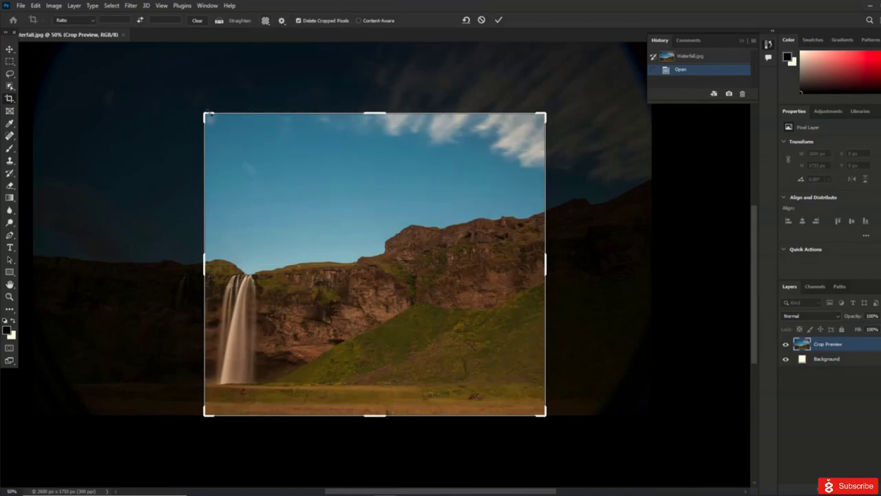
Step: Set the crop overlay to Rule of Thirds with Always Show Overlay, and widen the crop box slightly from its upper-left corner
{"action": "left_click", "coordinate": [207, 114]}
{"action": "mouse_move", "coordinate": [207, 115]}
{"action": "left_mouse_down"}
{"action": "mouse_move", "coordinate": [244, 138]}
{"action": "mouse_move", "coordinate": [199, 118]}
{"action": "left_mouse_up"}
{"action": "left_click", "coordinate": [266, 22]}
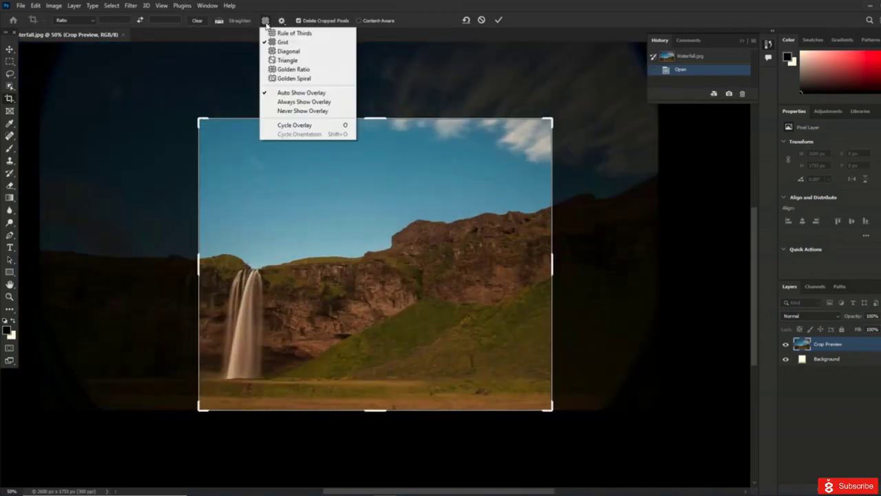
{"action": "left_click", "coordinate": [275, 33]}
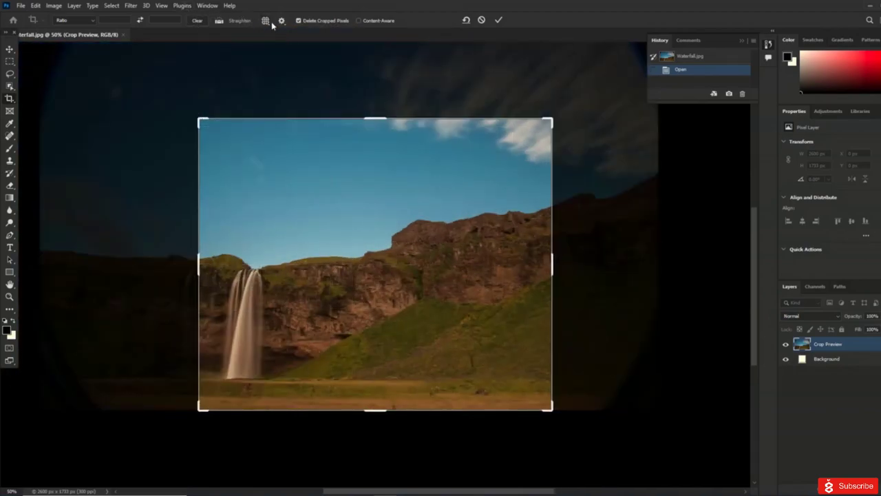
{"action": "left_click", "coordinate": [267, 22]}
{"action": "left_click", "coordinate": [286, 100]}
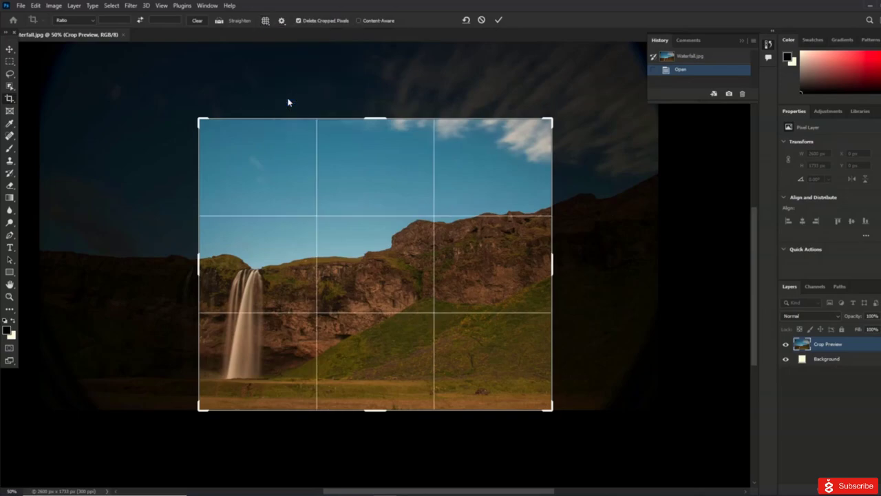
{"action": "left_click_drag", "start_coordinate": [200, 117], "coordinate": [194, 108]}
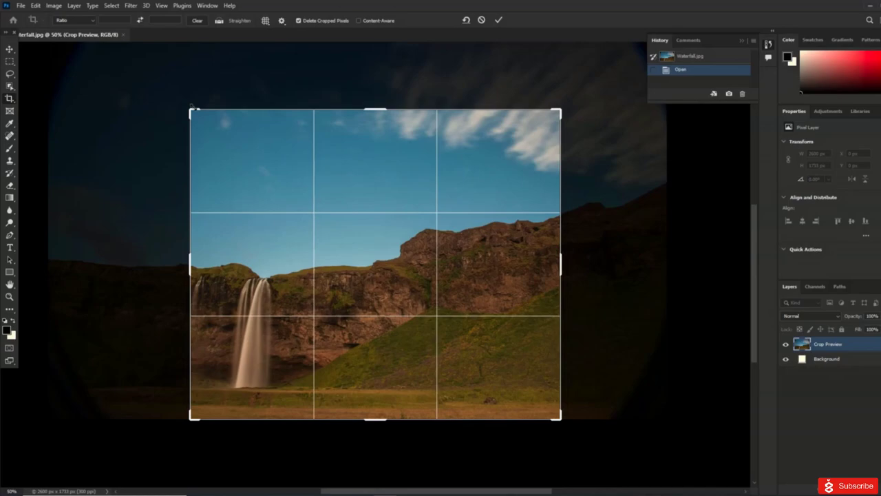
Step: Cycle the crop overlay through to Golden Ratio and return it to Rule of Thirds
{"action": "key", "text": "o"}
{"action": "key", "text": "o"}
{"action": "key", "text": "o"}
{"action": "key", "text": "o"}
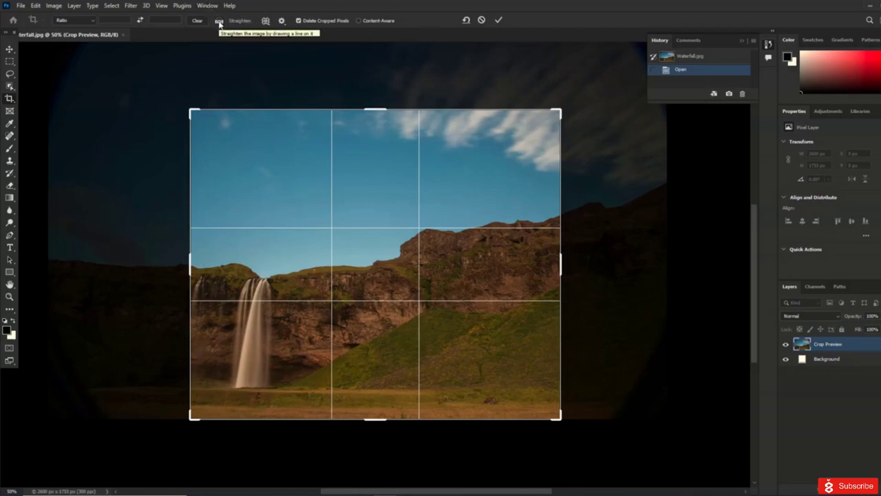
{"action": "left_click", "coordinate": [265, 21]}
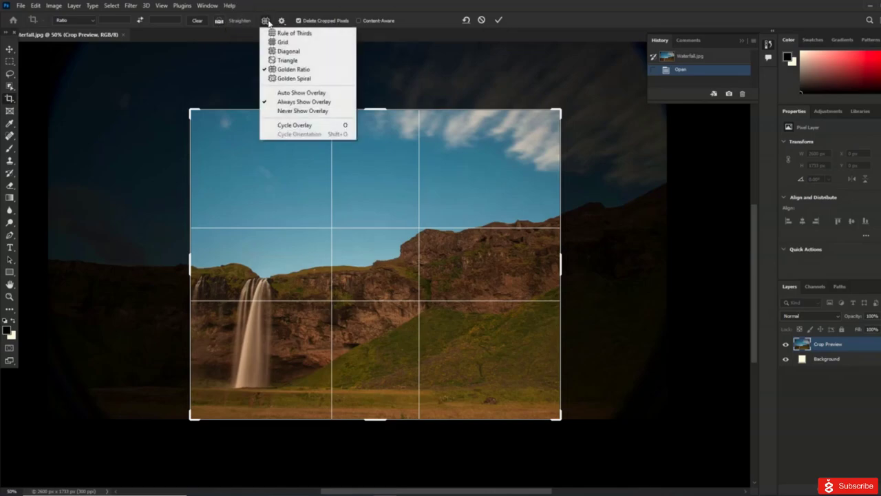
{"action": "left_click", "coordinate": [295, 33]}
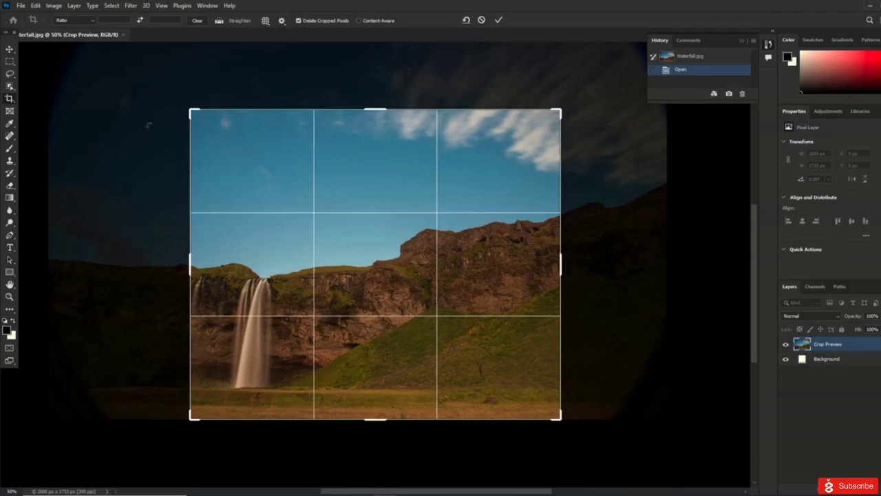
Step: Turn off Show Cropped Area in the crop settings and set the crop shield opacity to 75%
{"action": "left_click", "coordinate": [282, 22]}
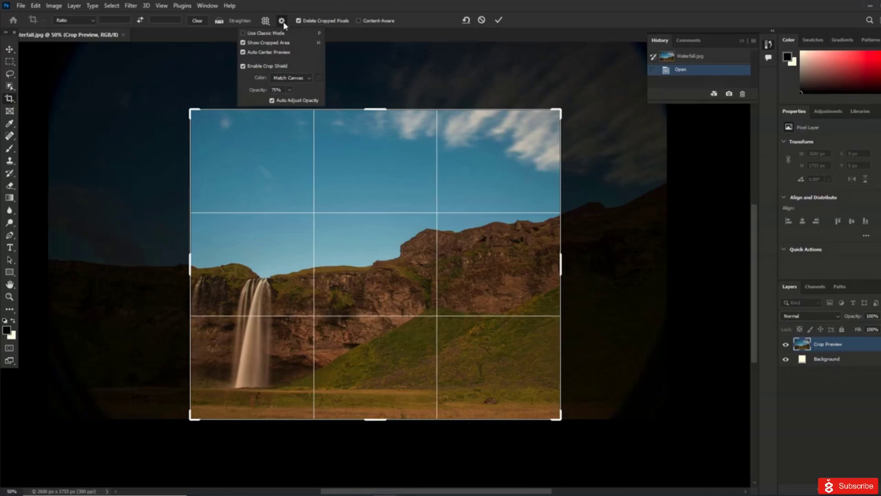
{"action": "left_click", "coordinate": [286, 44]}
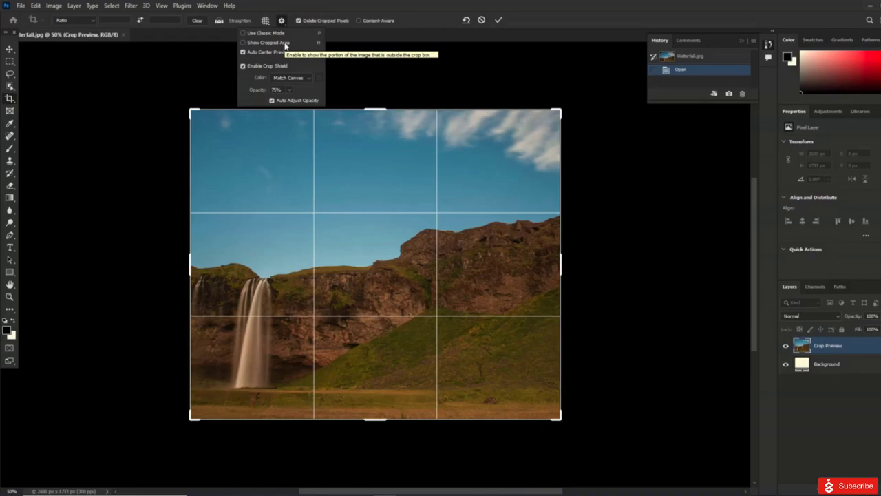
{"action": "left_click", "coordinate": [289, 95]}
{"action": "left_click_drag", "start_coordinate": [290, 101], "coordinate": [258, 105]}
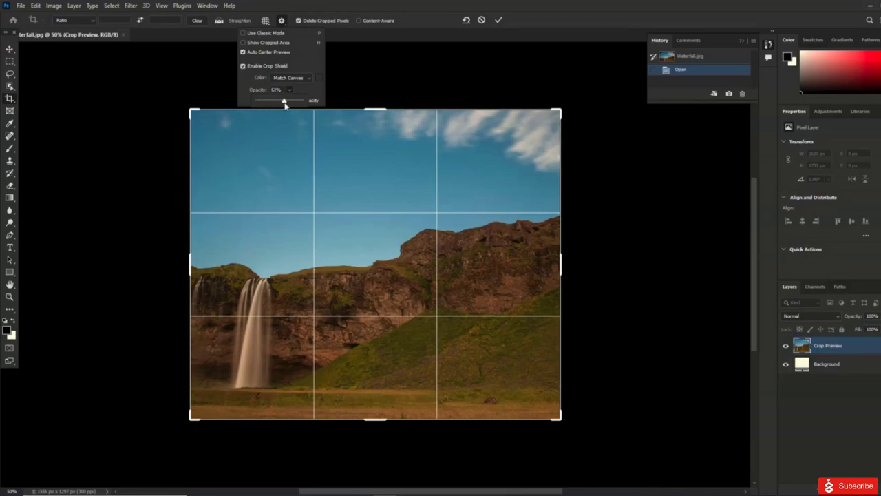
{"action": "left_click_drag", "start_coordinate": [267, 102], "coordinate": [288, 106]}
{"action": "left_click", "coordinate": [290, 90]}
{"action": "left_click", "coordinate": [290, 90]}
{"action": "left_click_drag", "start_coordinate": [290, 103], "coordinate": [291, 103]}
{"action": "type", "text": "75"}
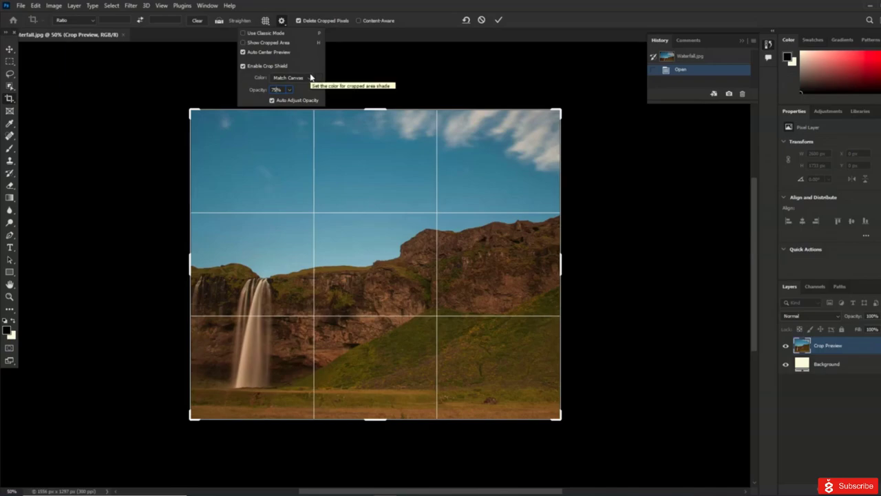
{"action": "left_click", "coordinate": [356, 82]}
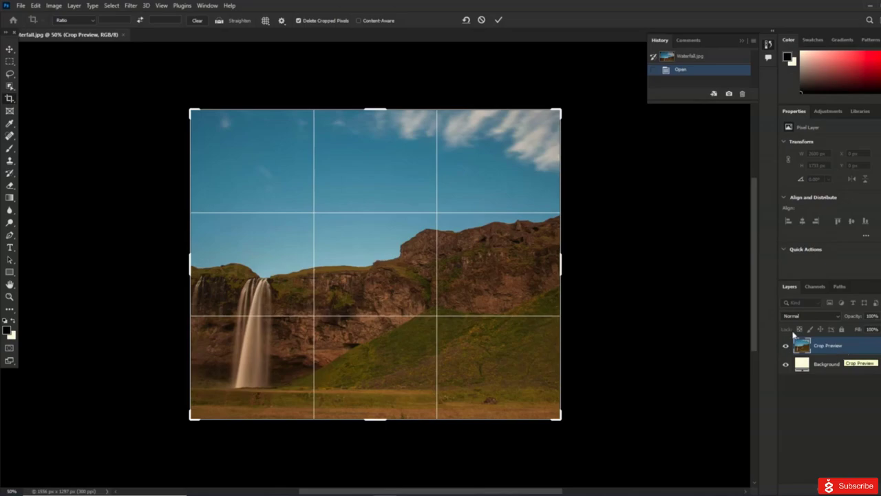
Step: Apply the crop at 1556 x 1297 px and convert the locked Background into a regular layer
{"action": "left_click", "coordinate": [499, 20]}
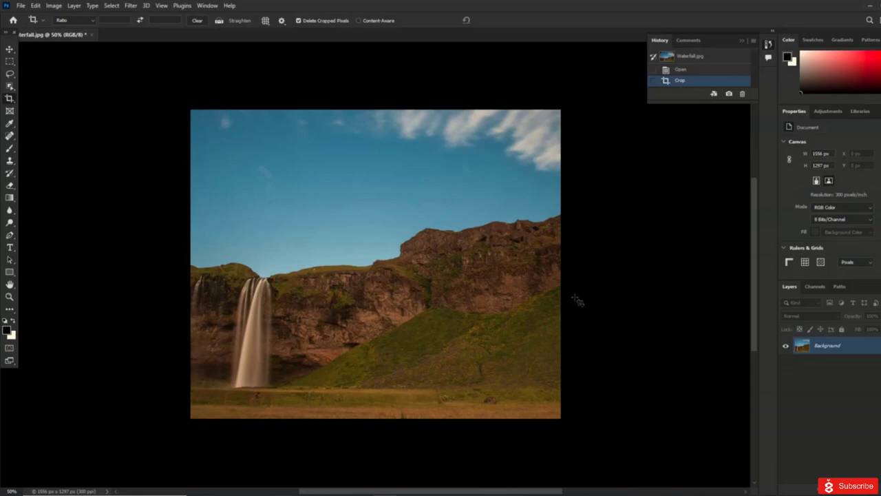
{"action": "left_click", "coordinate": [870, 345]}
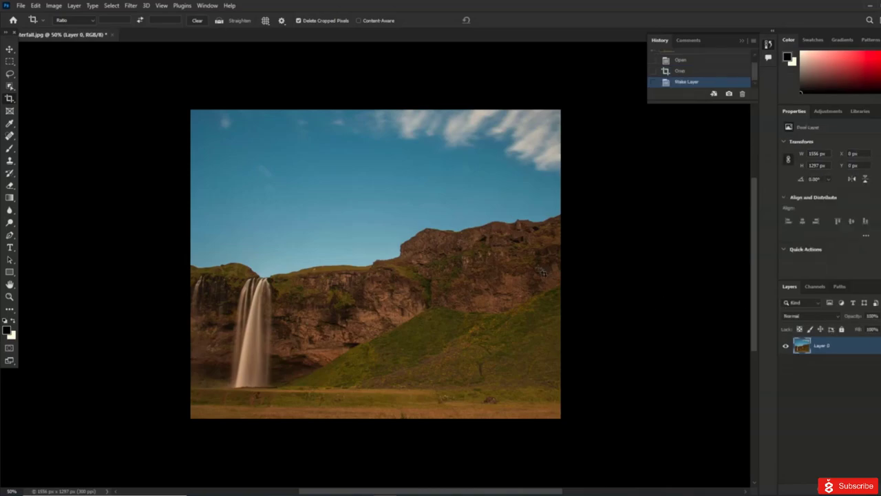
{"action": "left_click_drag", "start_coordinate": [484, 298], "coordinate": [444, 277]}
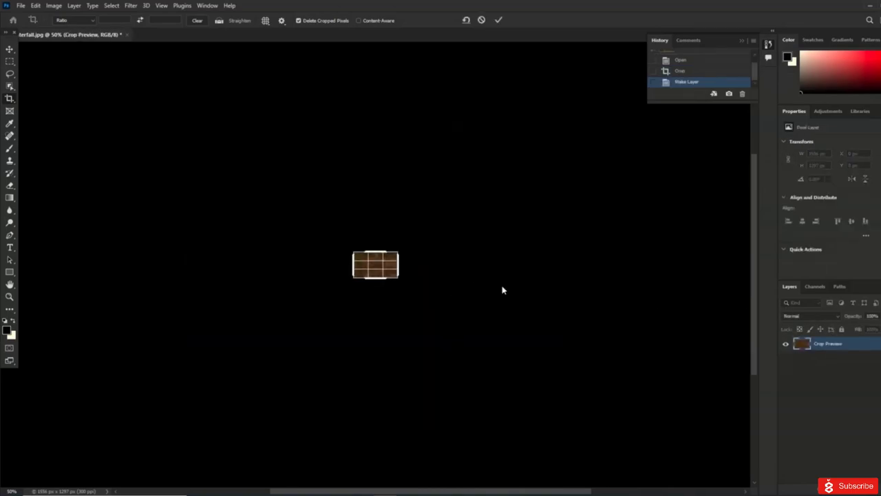
{"action": "left_click", "coordinate": [37, 7]}
{"action": "left_click", "coordinate": [38, 15]}
{"action": "left_click", "coordinate": [35, 5]}
{"action": "left_click", "coordinate": [35, 16]}
{"action": "key", "text": "ctrl+z"}
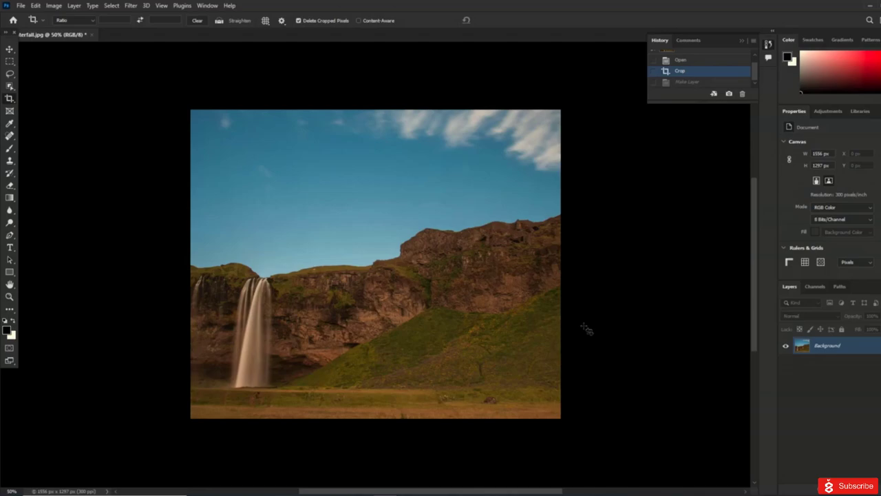
Step: Redo the Background-to-layer conversion and move the photo layer about 68 px left and 64 px up within the canvas
{"action": "key", "text": "v"}
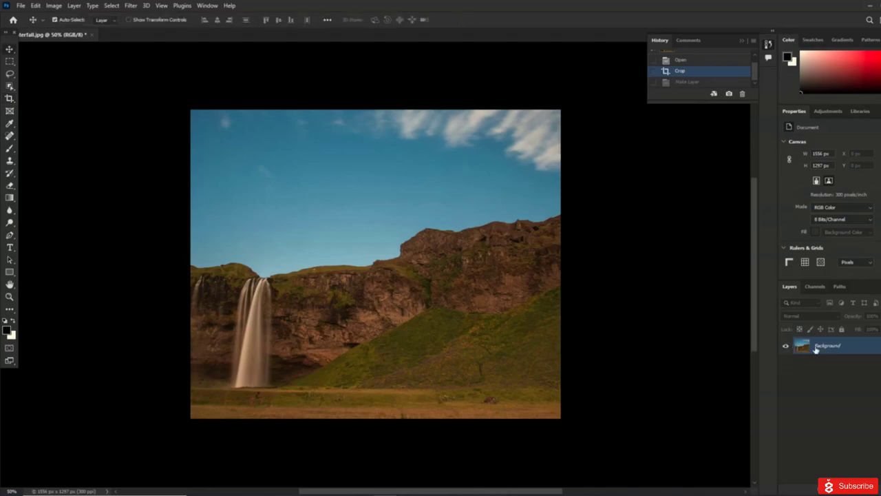
{"action": "key", "text": "ctrl+shift+z"}
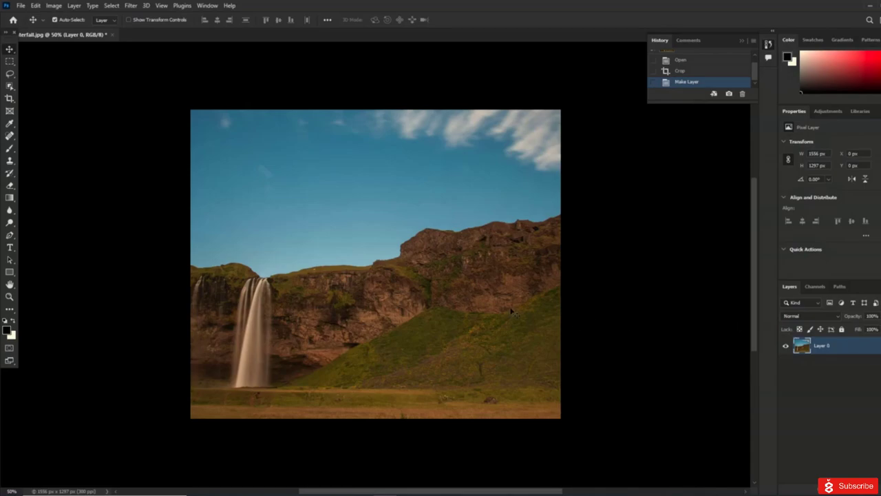
{"action": "left_click_drag", "start_coordinate": [498, 345], "coordinate": [483, 333]}
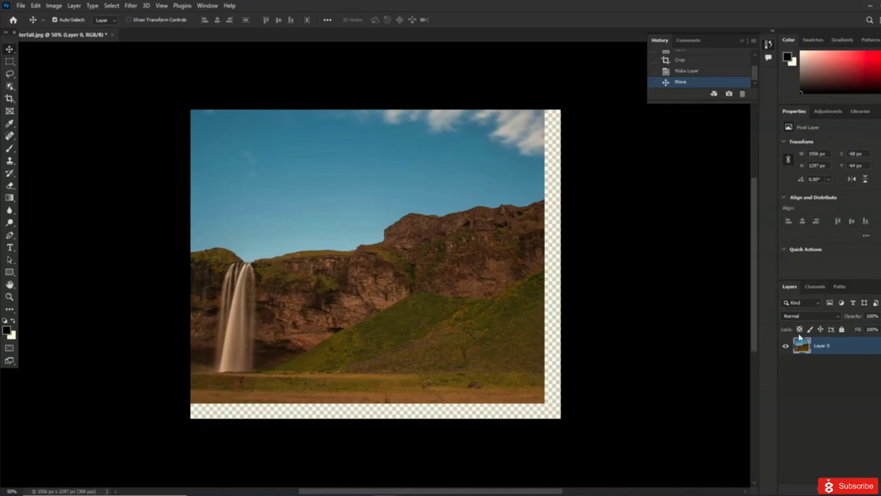
{"action": "scroll", "coordinate": [719, 79], "scroll_direction": "up", "scroll_amount": 2}
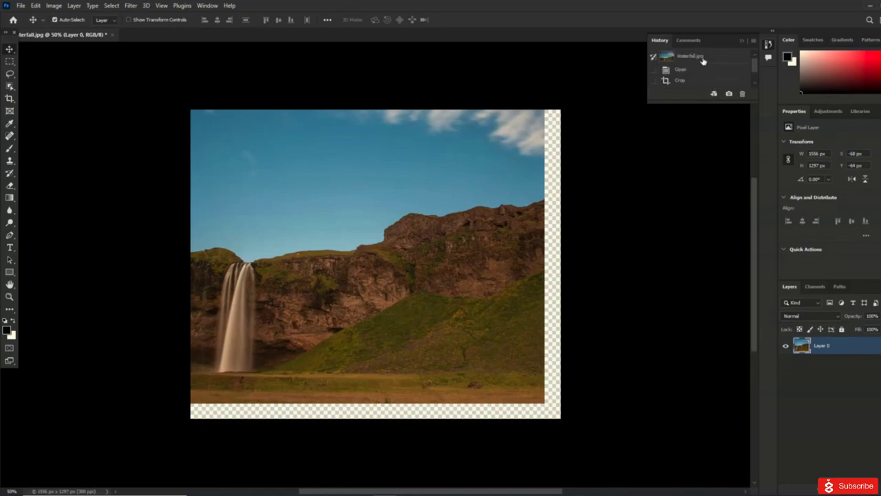
Step: Restore the original Waterfall.jpg snapshot in the history and try to move the locked Background layer
{"action": "left_click", "coordinate": [703, 61]}
{"action": "left_click_drag", "start_coordinate": [593, 286], "coordinate": [555, 280]}
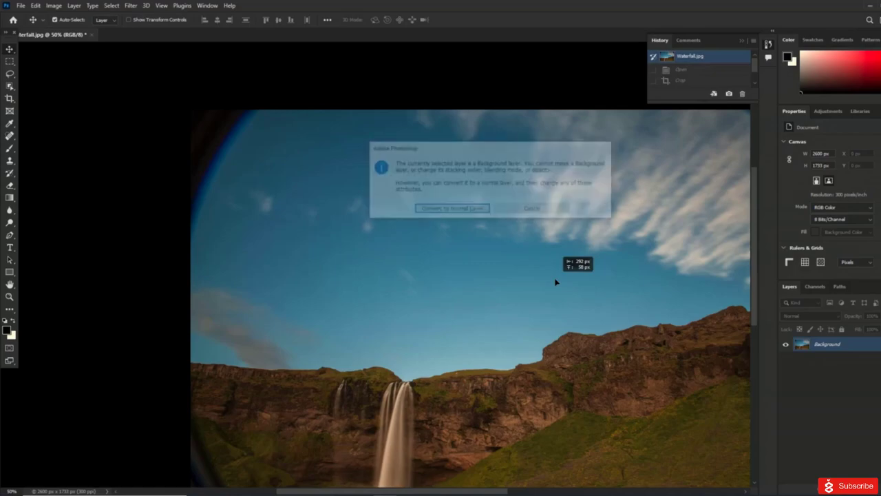
{"action": "left_click", "coordinate": [557, 210]}
{"action": "mouse_move", "coordinate": [561, 221]}
{"action": "left_mouse_down"}
{"action": "mouse_move", "coordinate": [544, 239]}
{"action": "mouse_move", "coordinate": [569, 236]}
{"action": "left_mouse_up"}
{"action": "left_click", "coordinate": [552, 212]}
Step: Switch to the Crop Tool with the whole photo in view and turn off Delete Cropped Pixels
{"action": "left_click", "coordinate": [160, 7]}
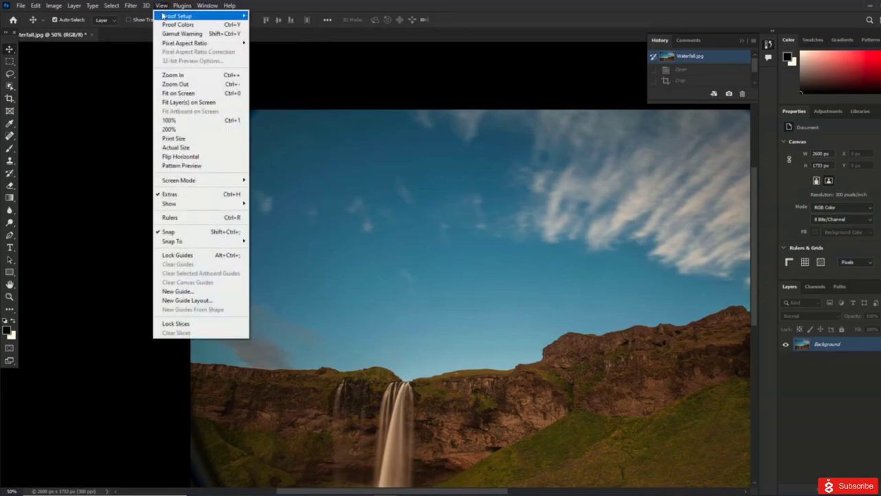
{"action": "left_click", "coordinate": [178, 94]}
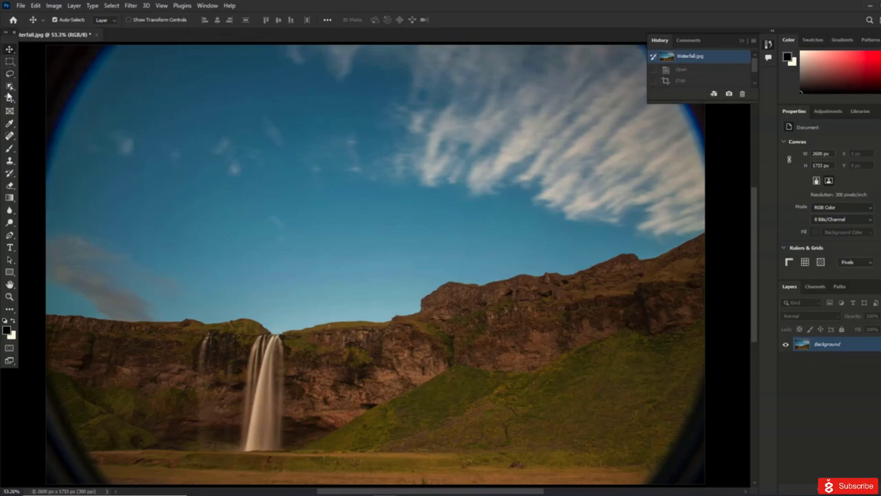
{"action": "left_click", "coordinate": [10, 100]}
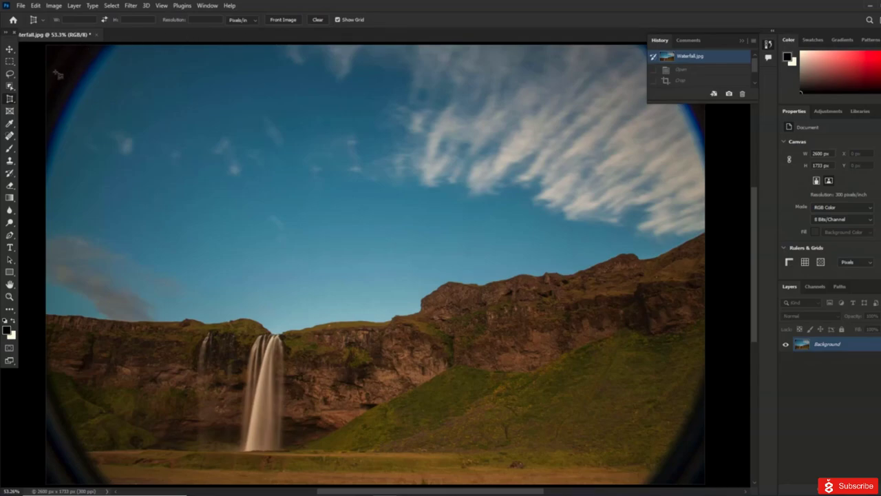
{"action": "left_click", "coordinate": [12, 75]}
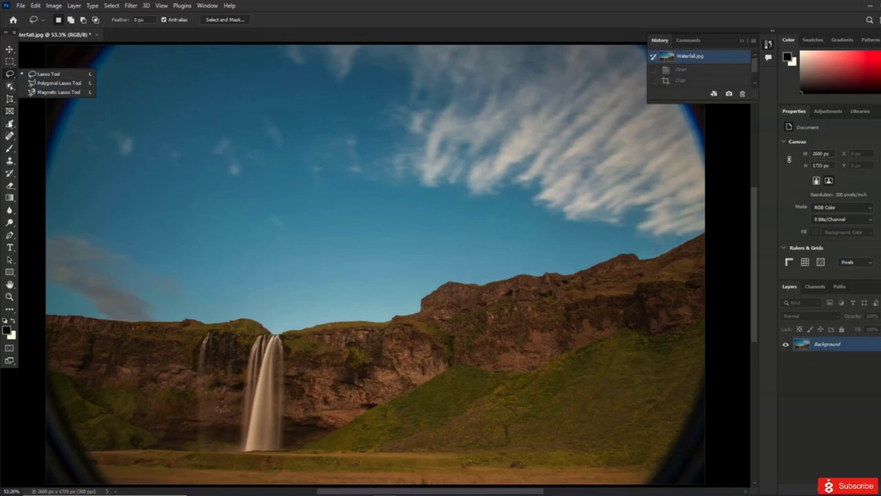
{"action": "left_click", "coordinate": [117, 182]}
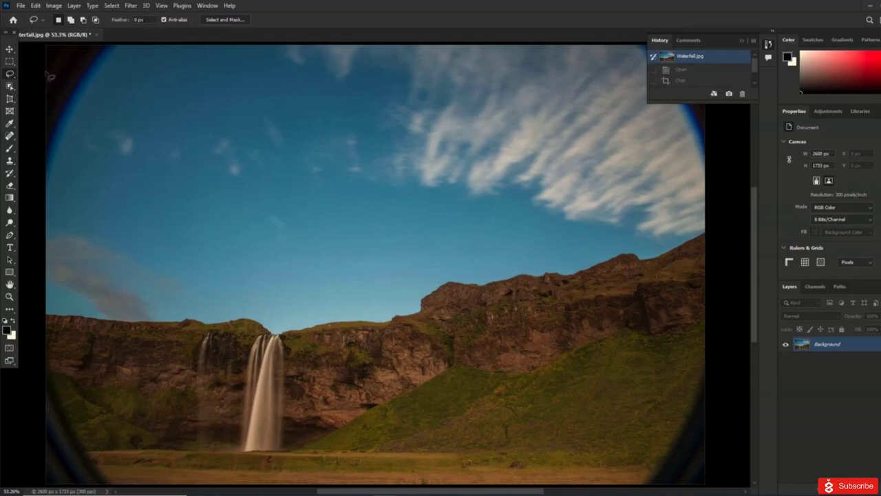
{"action": "left_click", "coordinate": [9, 103]}
{"action": "left_click", "coordinate": [33, 103]}
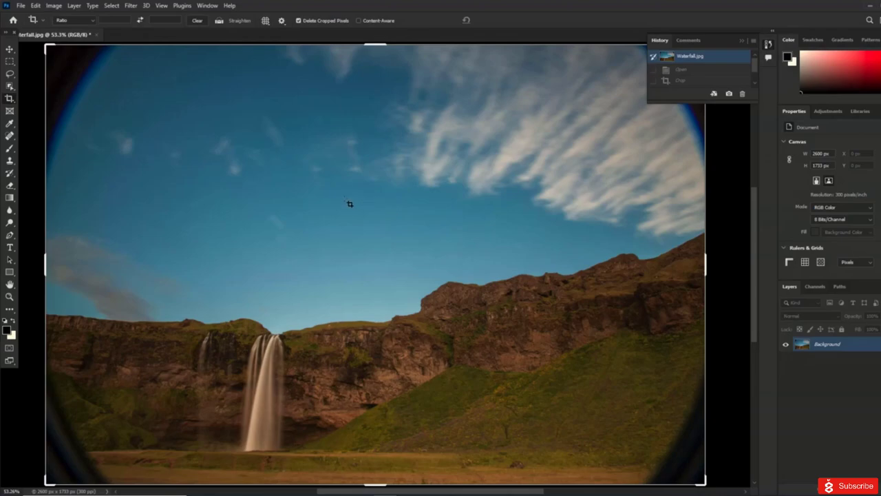
{"action": "left_click", "coordinate": [306, 21]}
Step: Crop the waterfall photo to 1996 x 1306 px and move its layer about 304 px left and 89 px up
{"action": "left_click_drag", "start_coordinate": [123, 128], "coordinate": [631, 455]}
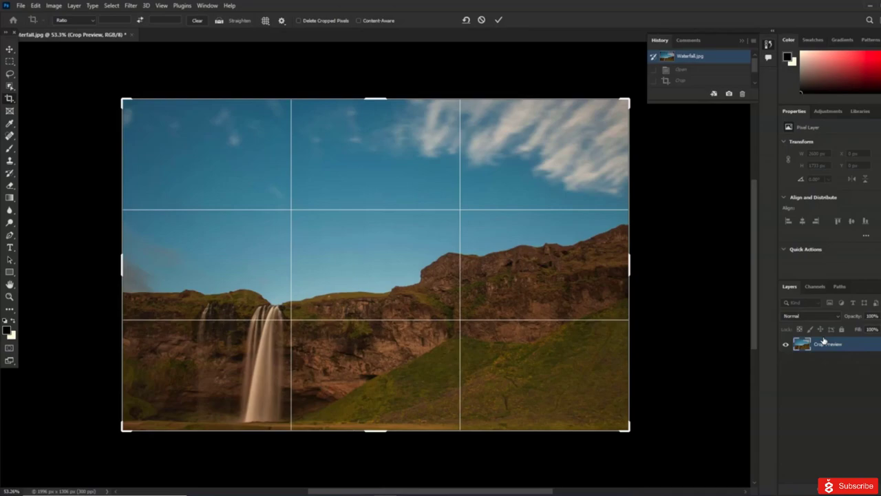
{"action": "left_click_drag", "start_coordinate": [558, 367], "coordinate": [543, 339]}
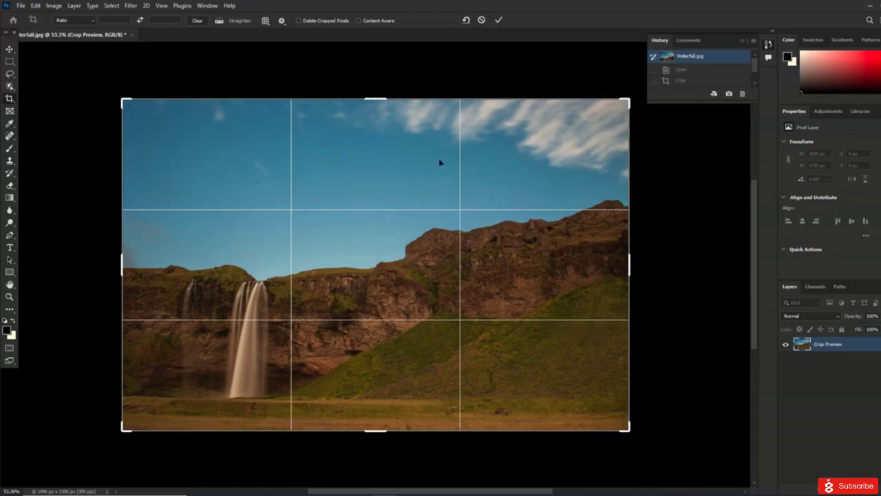
{"action": "left_click", "coordinate": [499, 22]}
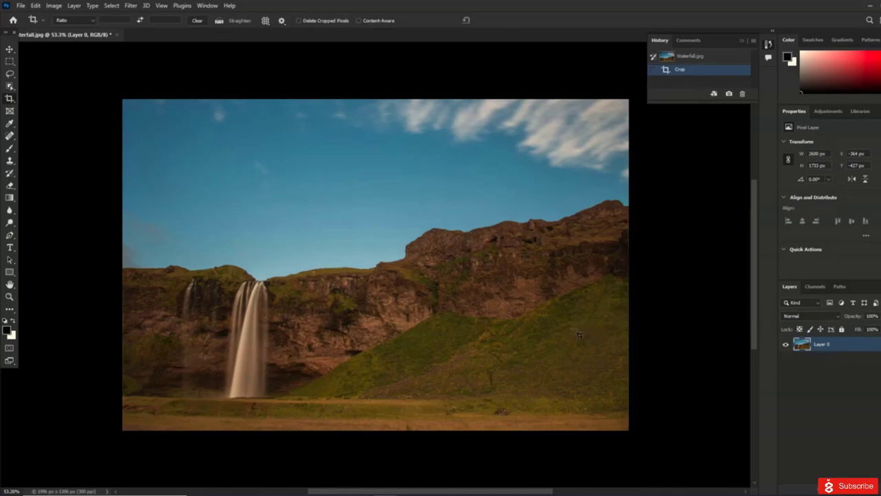
{"action": "left_click", "coordinate": [9, 49]}
{"action": "left_click_drag", "start_coordinate": [494, 326], "coordinate": [406, 289]}
{"action": "left_click_drag", "start_coordinate": [424, 314], "coordinate": [427, 317]}
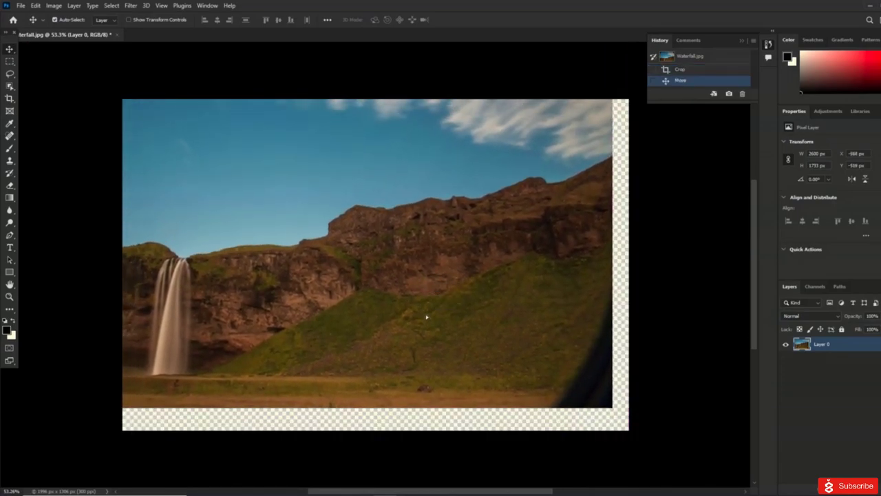
Step: Revert the waterfall document to its last saved version
{"action": "left_click", "coordinate": [36, 5]}
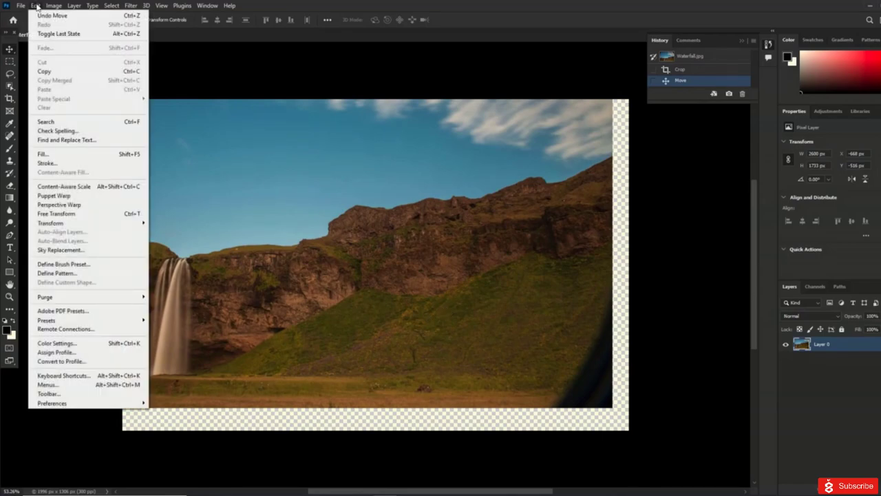
{"action": "mouse_move", "coordinate": [52, 8]}
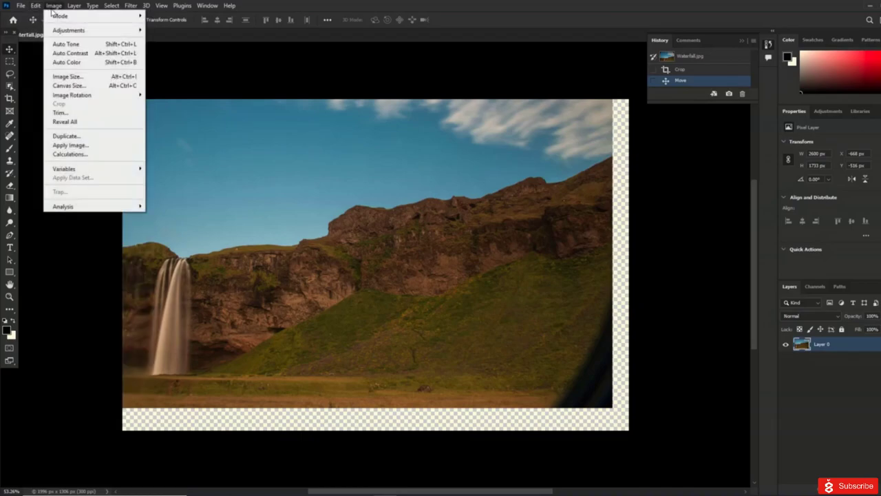
{"action": "mouse_move", "coordinate": [24, 10]}
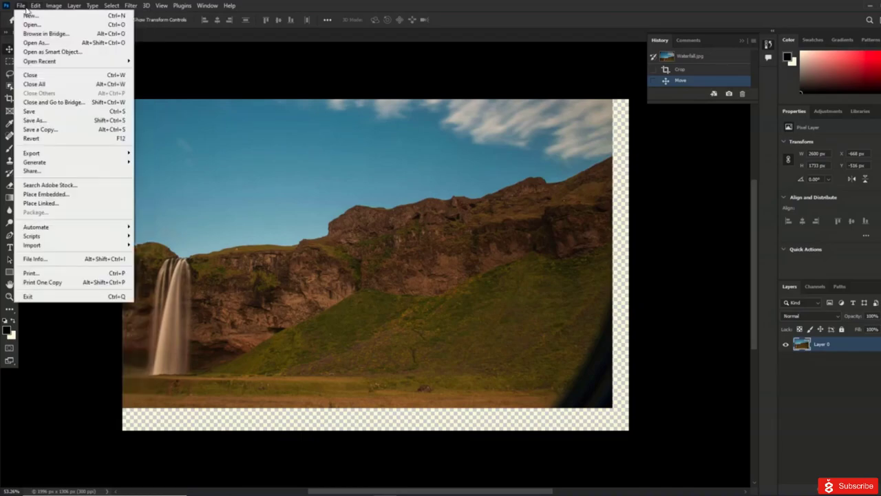
{"action": "key", "text": "Escape"}
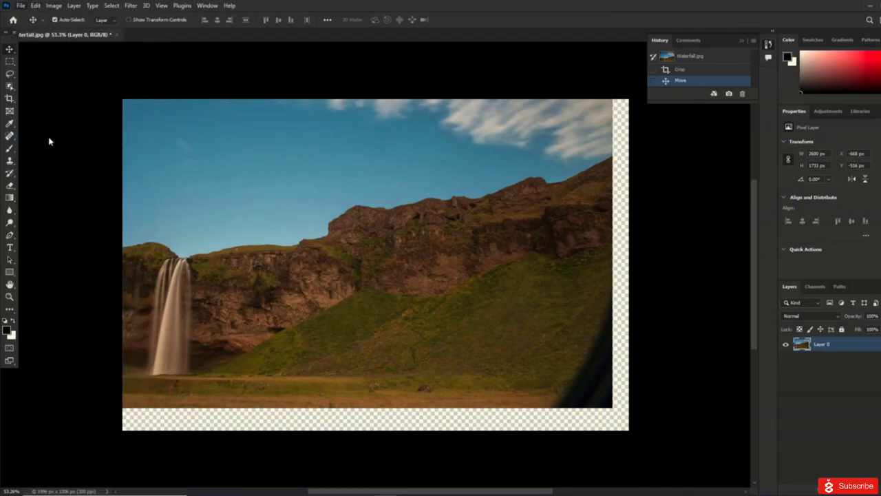
{"action": "key", "text": "F12"}
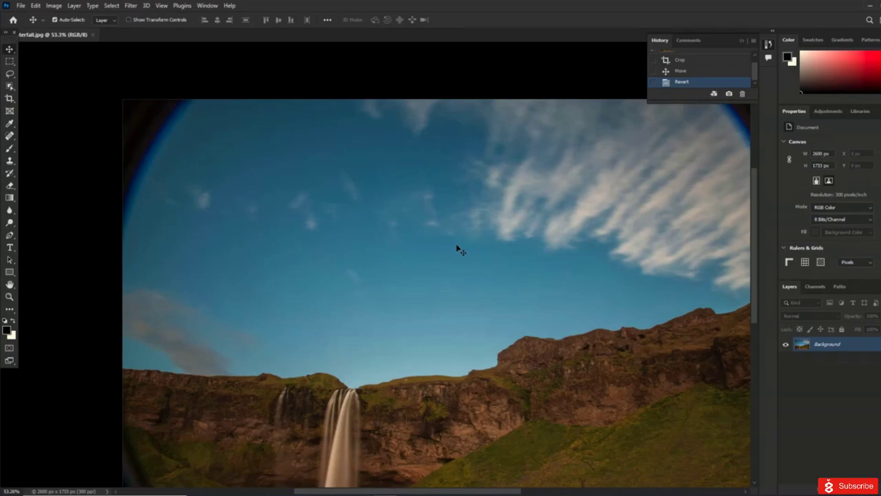
{"action": "left_click", "coordinate": [162, 5]}
{"action": "left_click", "coordinate": [179, 93]}
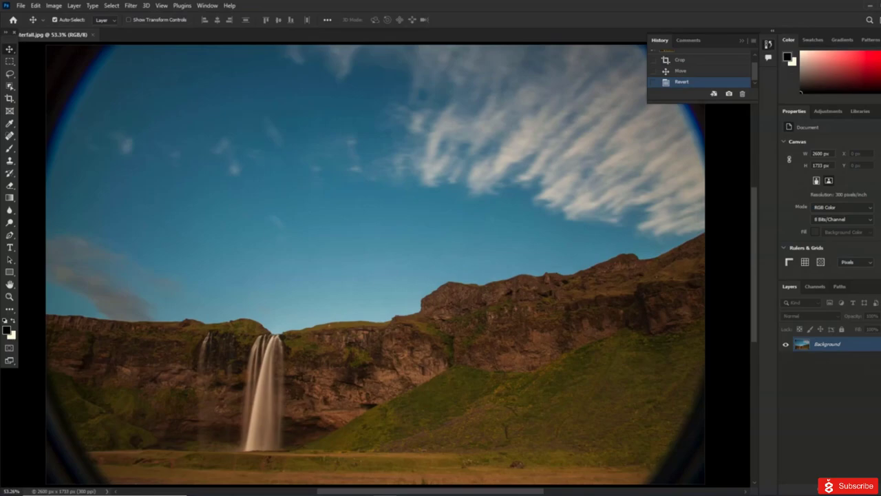
Step: Convert the Background into a regular layer and crop the photo to 2081 x 1407 px without deleting the cropped pixels
{"action": "left_click", "coordinate": [878, 343]}
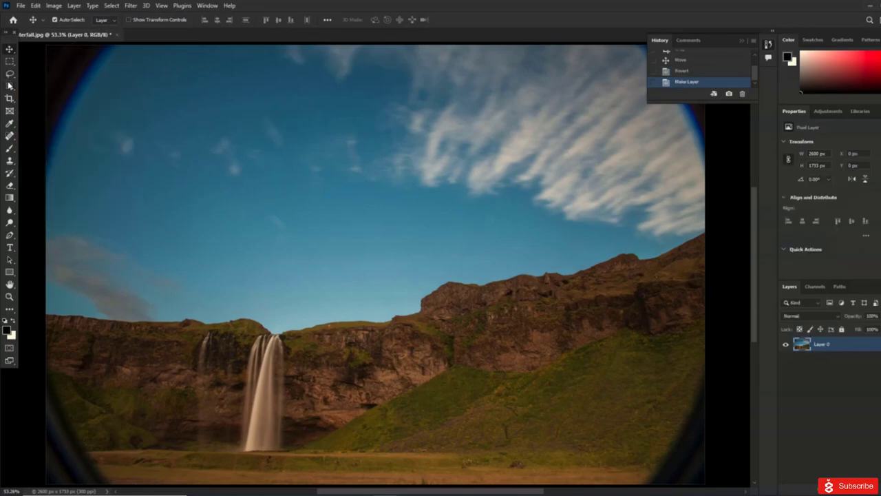
{"action": "left_click", "coordinate": [10, 74]}
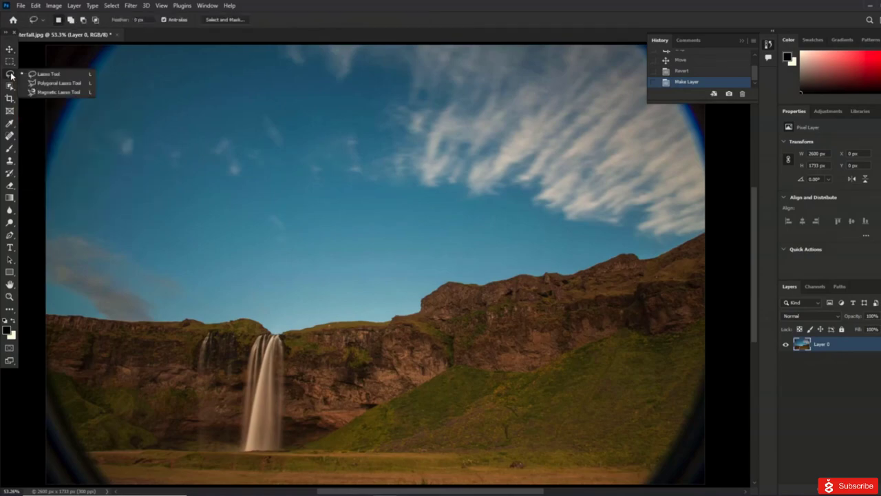
{"action": "left_click", "coordinate": [9, 86]}
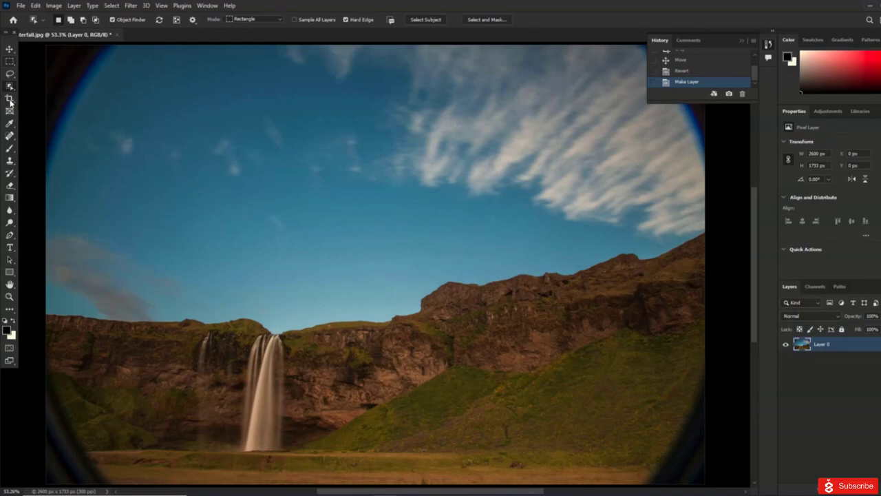
{"action": "left_click_drag", "start_coordinate": [10, 100], "coordinate": [41, 102]}
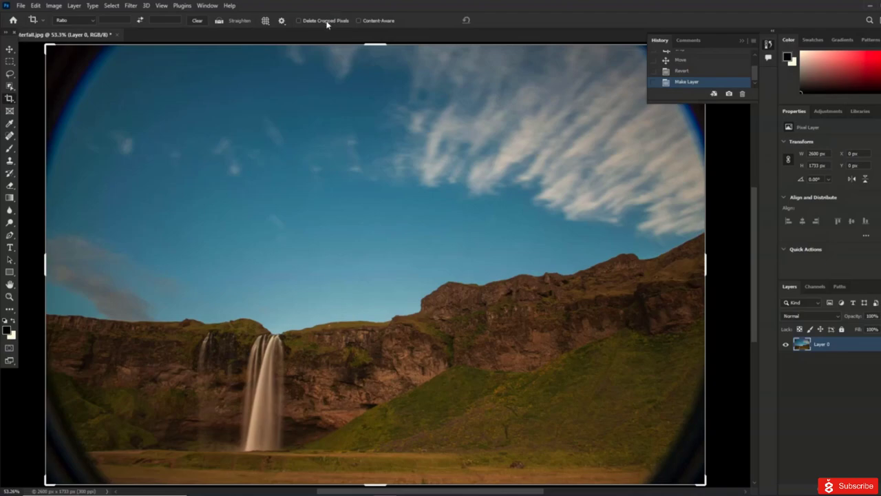
{"action": "left_click_drag", "start_coordinate": [109, 97], "coordinate": [639, 441]}
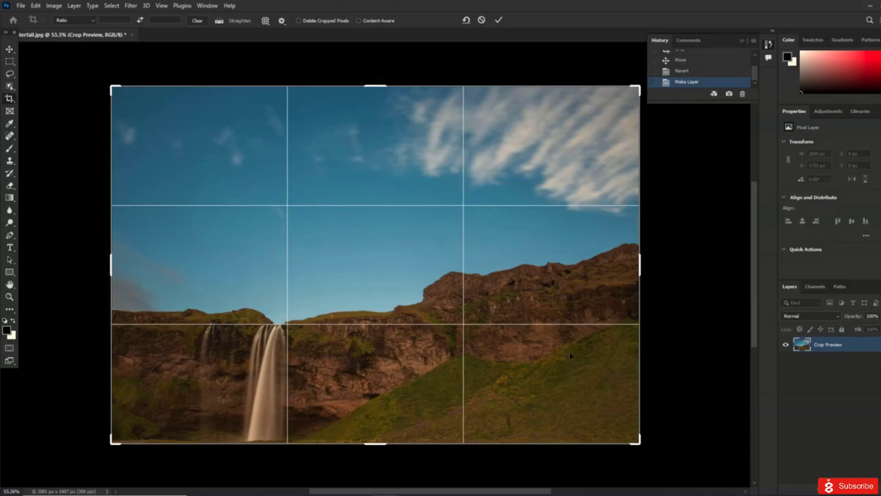
{"action": "left_click", "coordinate": [499, 21]}
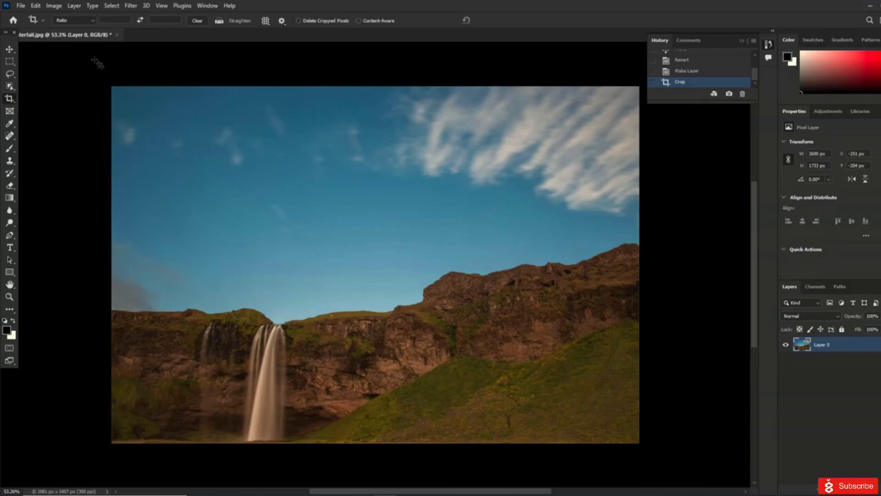
Step: Bring back the hidden image areas with Reveal All and crop the photo again to 2125 x 1426 px
{"action": "left_click", "coordinate": [57, 6]}
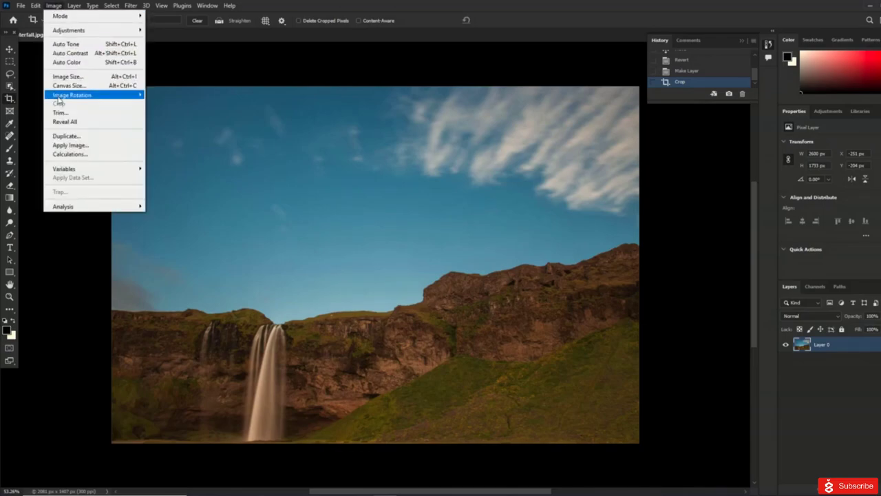
{"action": "mouse_move", "coordinate": [71, 93]}
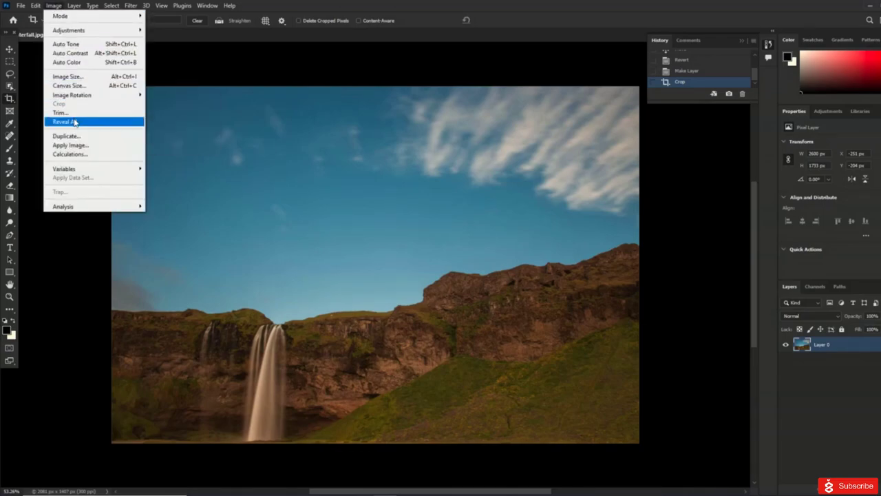
{"action": "left_click", "coordinate": [73, 121]}
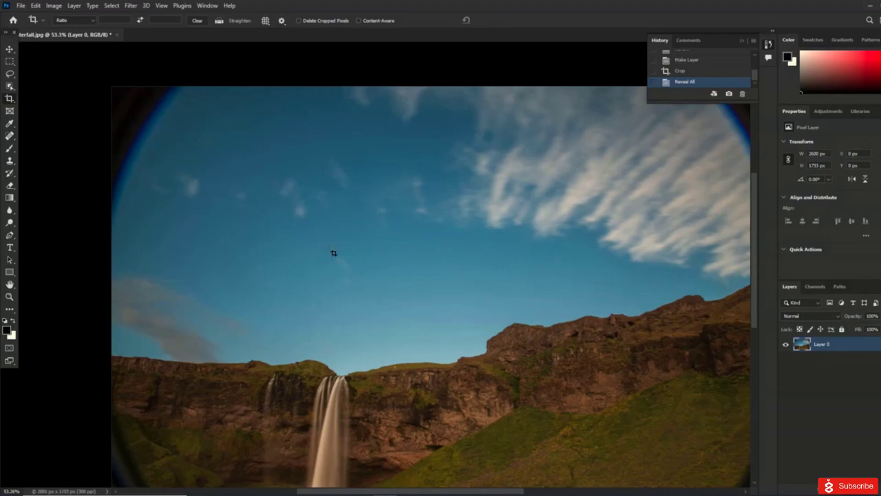
{"action": "left_click_drag", "start_coordinate": [150, 127], "coordinate": [691, 475]}
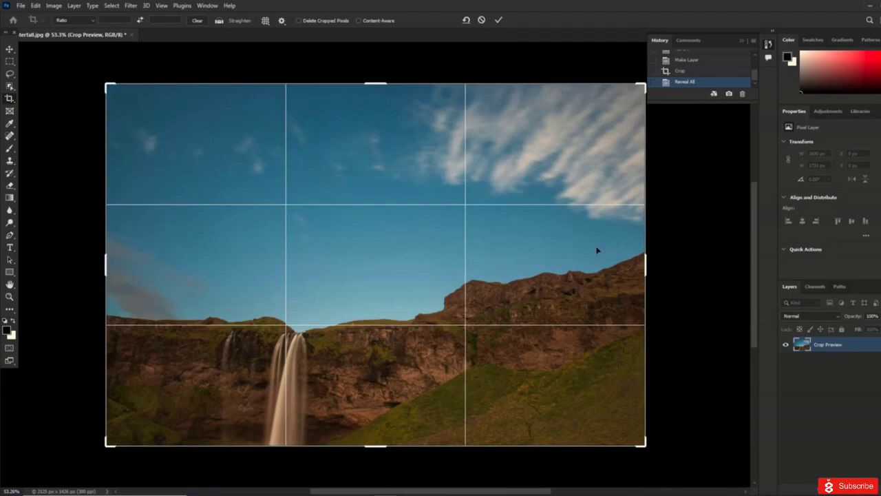
{"action": "left_click", "coordinate": [499, 21]}
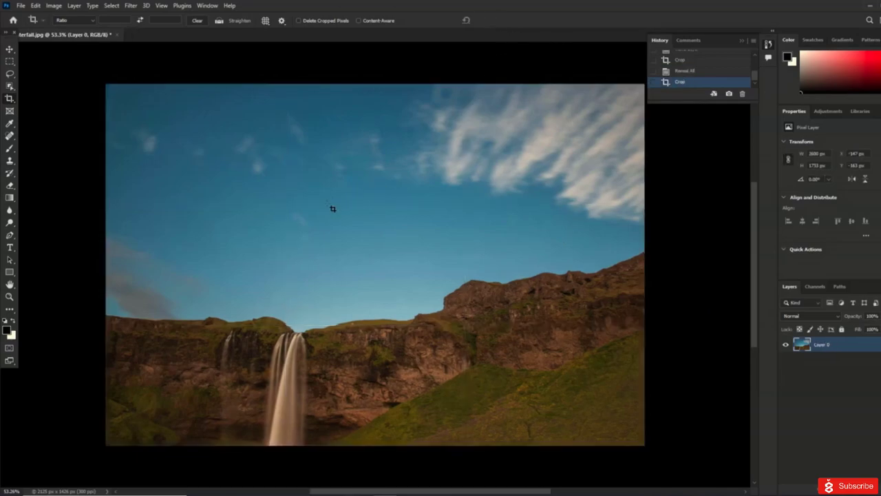
Step: Reactivate the crop on the waterfall photo and shift the image down and to the right inside the crop box
{"action": "left_click", "coordinate": [236, 197]}
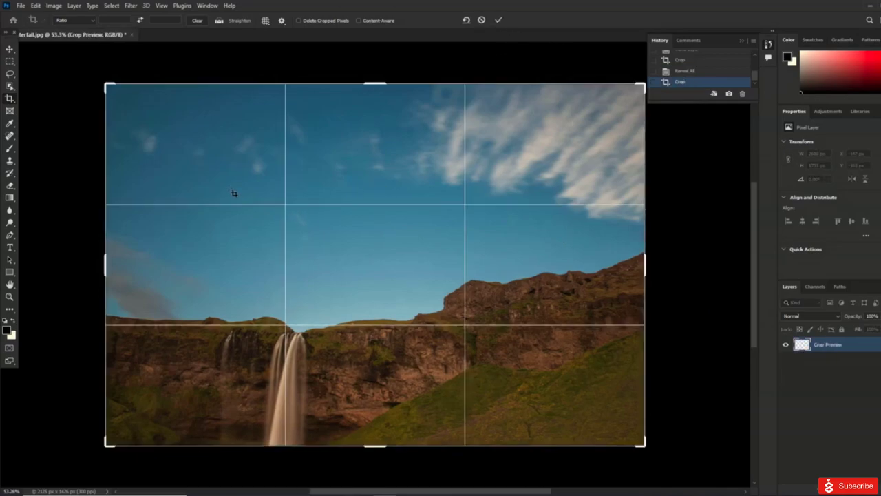
{"action": "left_click_drag", "start_coordinate": [166, 132], "coordinate": [185, 157]}
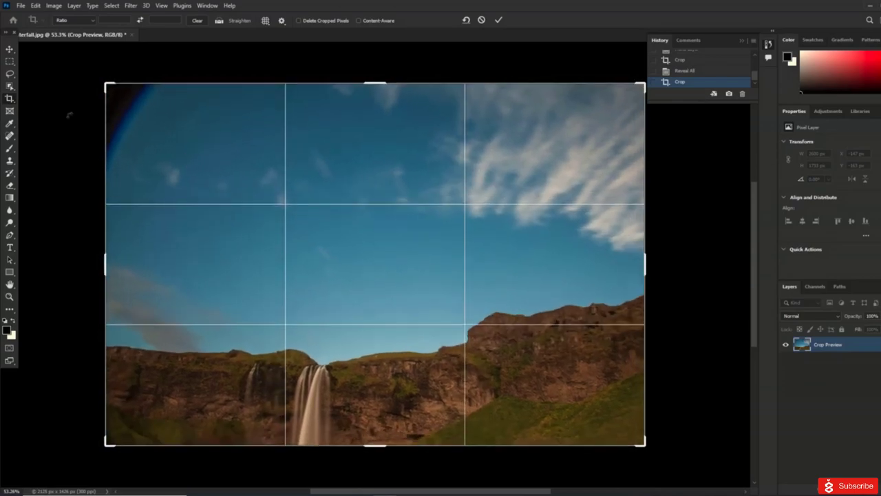
{"action": "left_click_drag", "start_coordinate": [138, 135], "coordinate": [190, 172]}
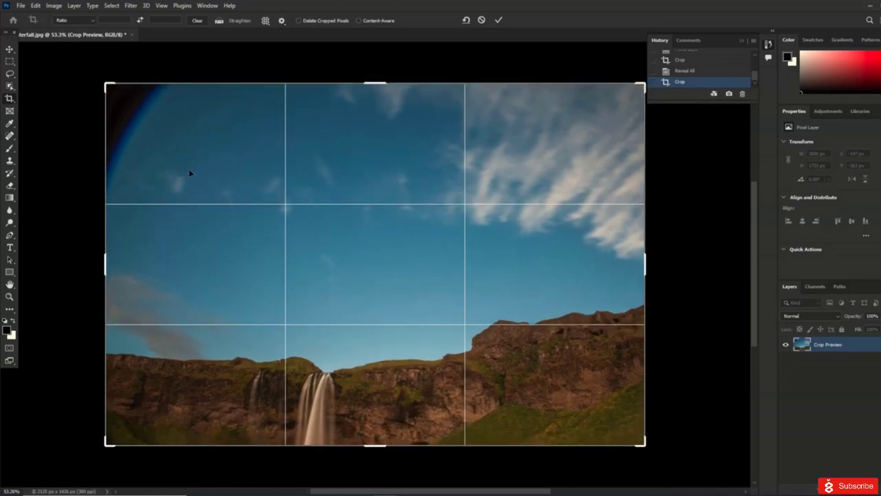
{"action": "right_click", "coordinate": [184, 135]}
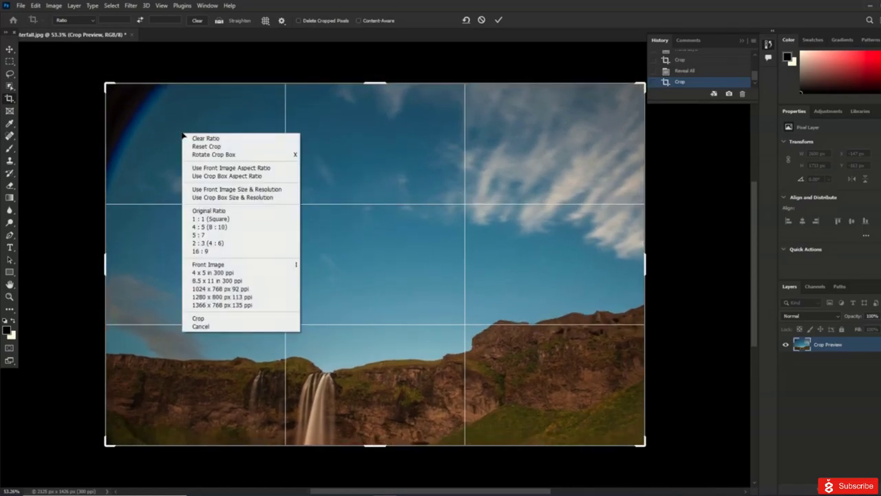
{"action": "left_click", "coordinate": [85, 154]}
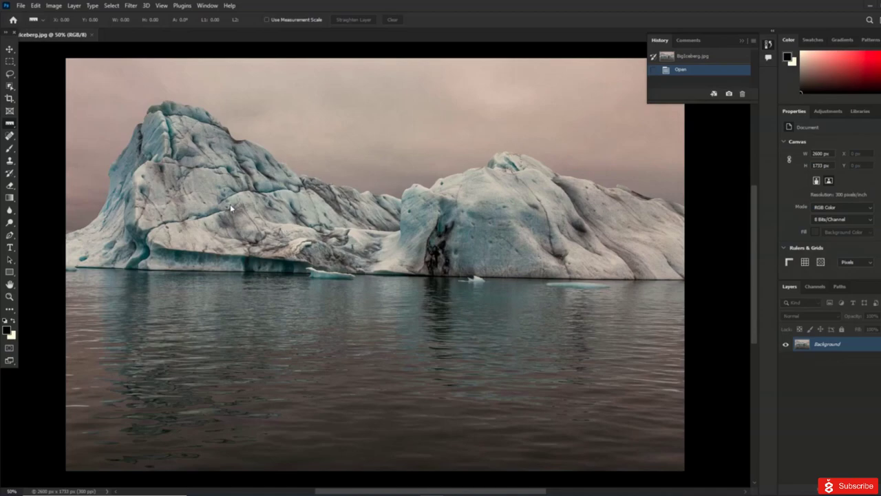
Step: Straighten the iceberg photo with the Crop tool's Straighten option by drawing a line along the waterline
{"action": "left_click", "coordinate": [9, 99]}
{"action": "right_click", "coordinate": [9, 99]}
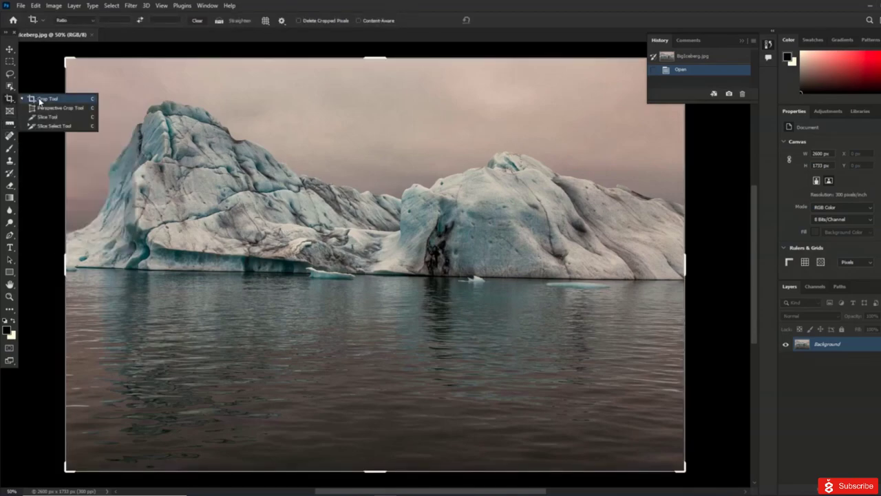
{"action": "left_click", "coordinate": [39, 100]}
{"action": "left_click", "coordinate": [244, 23]}
{"action": "left_click_drag", "start_coordinate": [77, 266], "coordinate": [674, 274]}
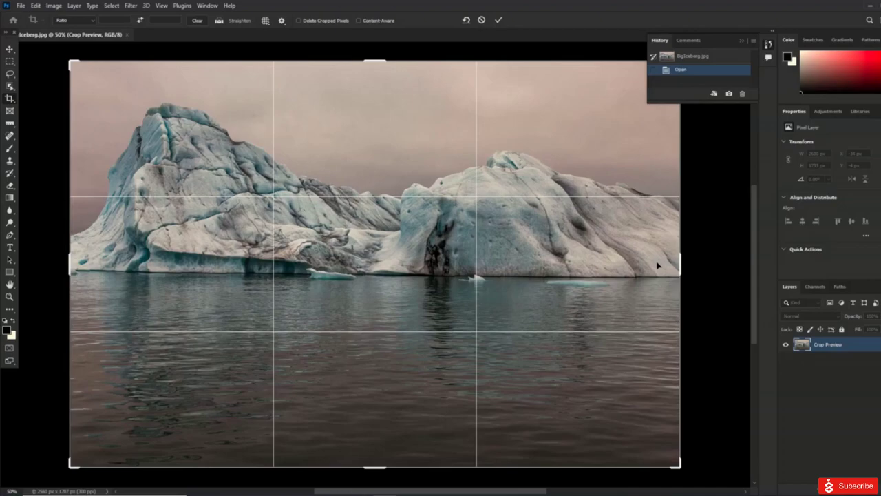
Step: Tighten the crop box to about 2520 x 1691 px, shift the iceberg image inside it, and cancel the crop
{"action": "left_click_drag", "start_coordinate": [676, 264], "coordinate": [677, 263]}
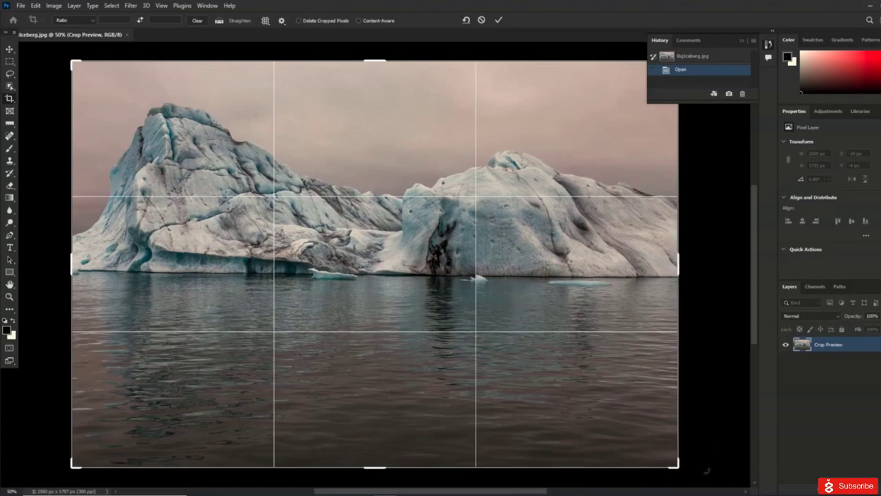
{"action": "left_click_drag", "start_coordinate": [679, 466], "coordinate": [676, 465]}
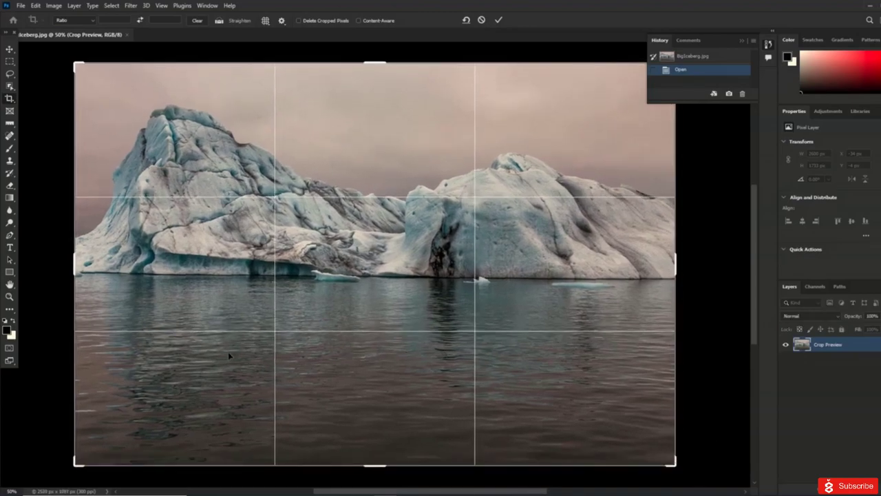
{"action": "mouse_move", "coordinate": [149, 283]}
{"action": "left_mouse_down"}
{"action": "mouse_move", "coordinate": [202, 280]}
{"action": "mouse_move", "coordinate": [151, 278]}
{"action": "left_mouse_up"}
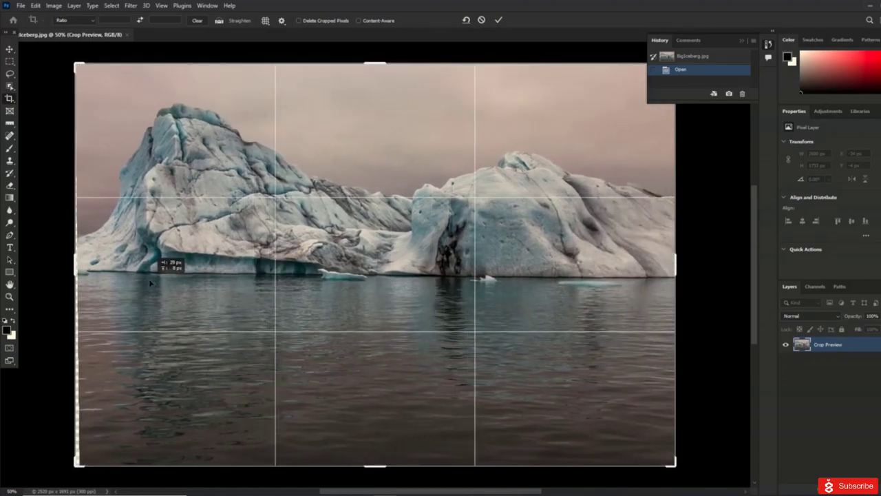
{"action": "right_click", "coordinate": [9, 99]}
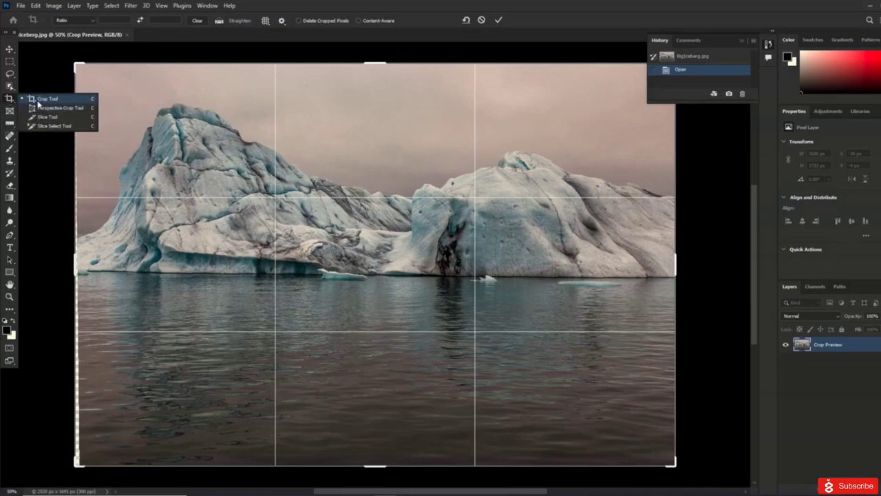
{"action": "left_click", "coordinate": [38, 102]}
{"action": "left_click_drag", "start_coordinate": [67, 60], "coordinate": [69, 61]}
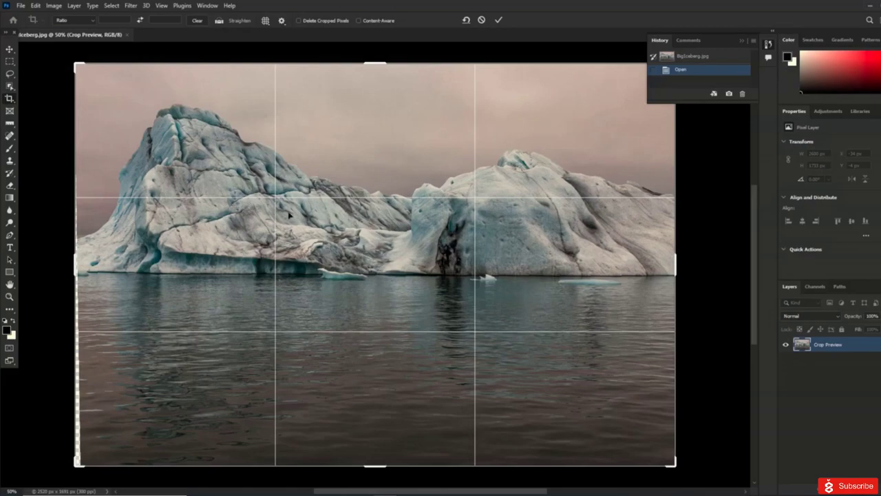
{"action": "left_click", "coordinate": [481, 20]}
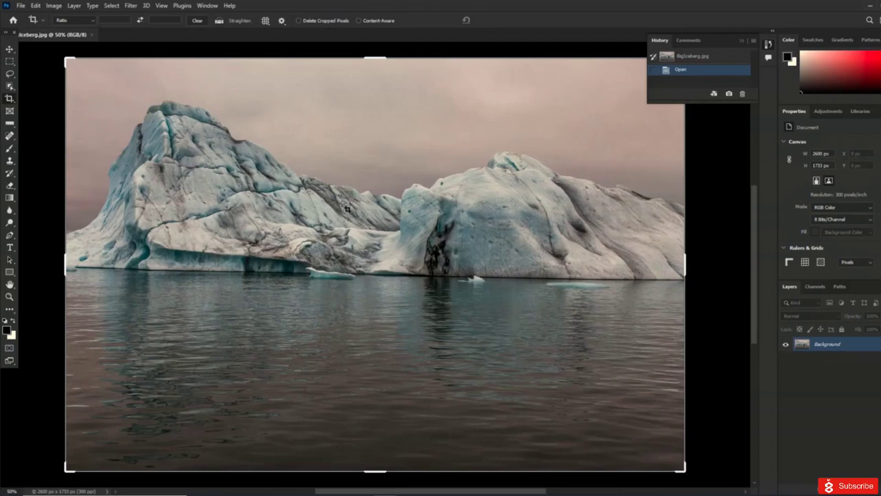
Step: Measure along the iceberg's waterline with the Ruler tool and apply Straighten Layer
{"action": "left_click_drag", "start_coordinate": [9, 124], "coordinate": [50, 152]}
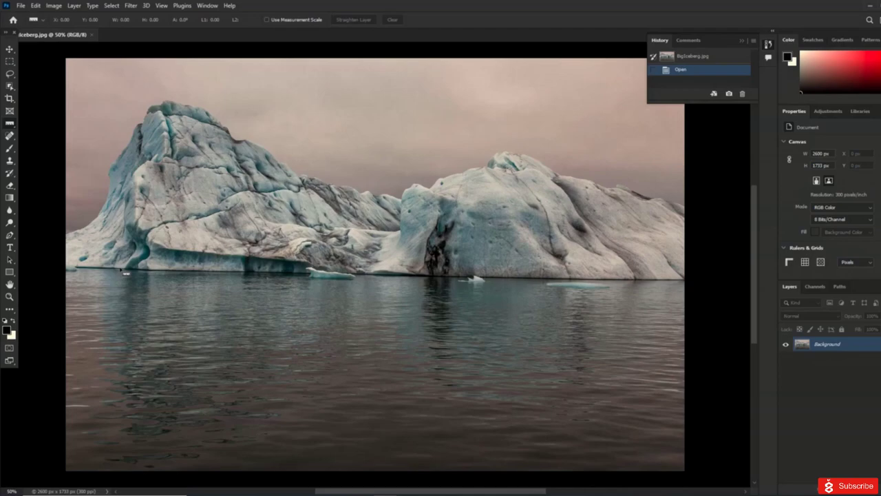
{"action": "left_click_drag", "start_coordinate": [127, 273], "coordinate": [670, 276]}
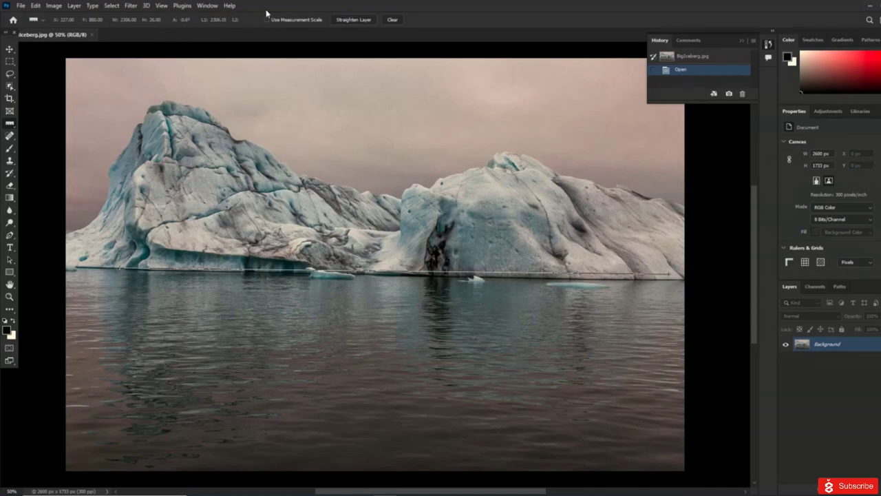
{"action": "left_click", "coordinate": [352, 20]}
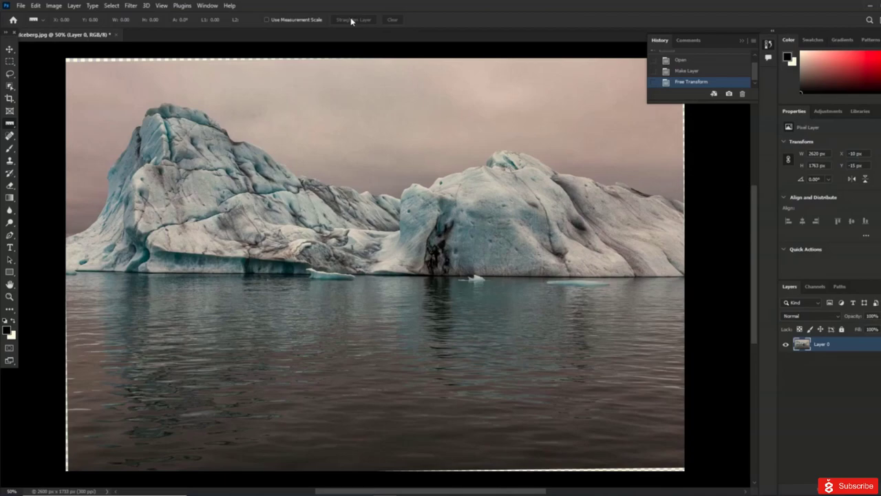
Step: Measure the iceberg's waterline again with the Ruler and rotate the canvas by an arbitrary 0.05° clockwise
{"action": "left_click_drag", "start_coordinate": [103, 274], "coordinate": [683, 274]}
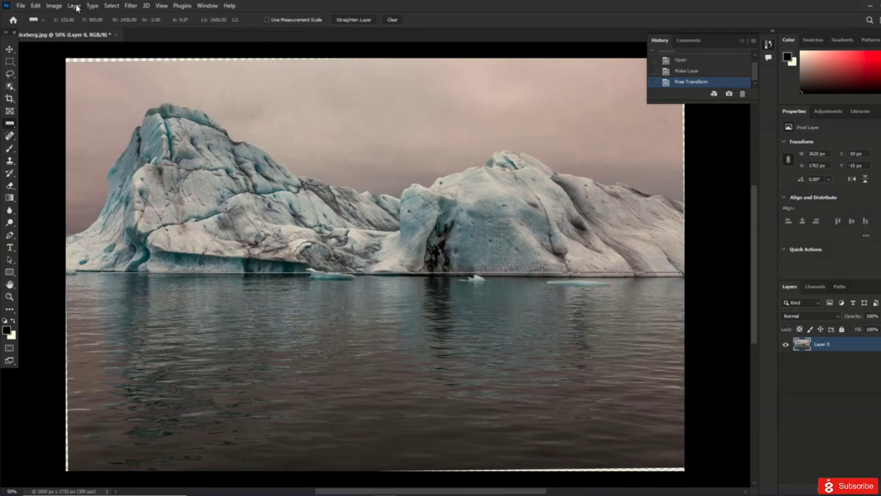
{"action": "left_click", "coordinate": [54, 6]}
{"action": "mouse_move", "coordinate": [126, 99]}
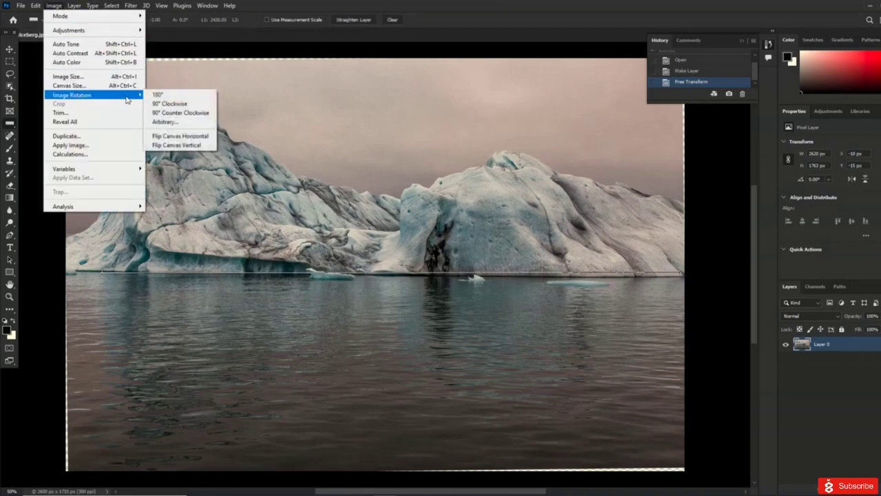
{"action": "left_click", "coordinate": [167, 121]}
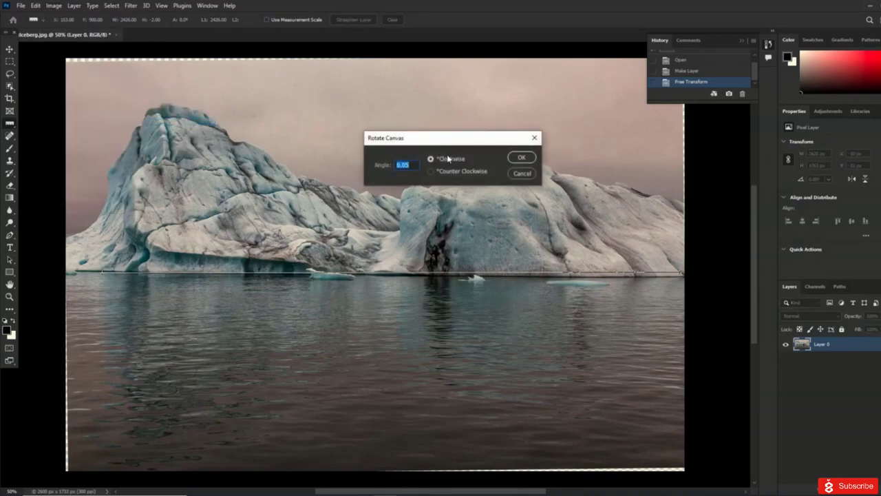
{"action": "left_click", "coordinate": [520, 158]}
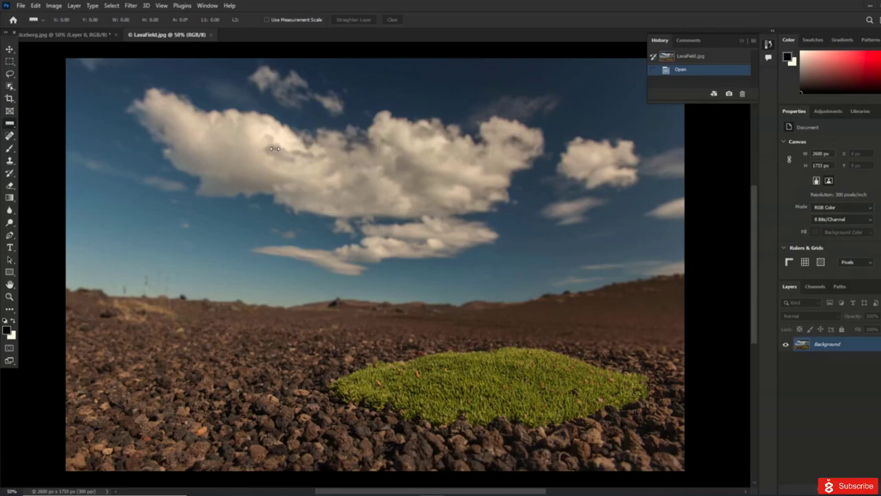
Step: Try an image size of 5 inches wide, and one 4 inches high, on the lava field photo, and cancel the resize
{"action": "left_click", "coordinate": [10, 98]}
{"action": "left_click", "coordinate": [41, 100]}
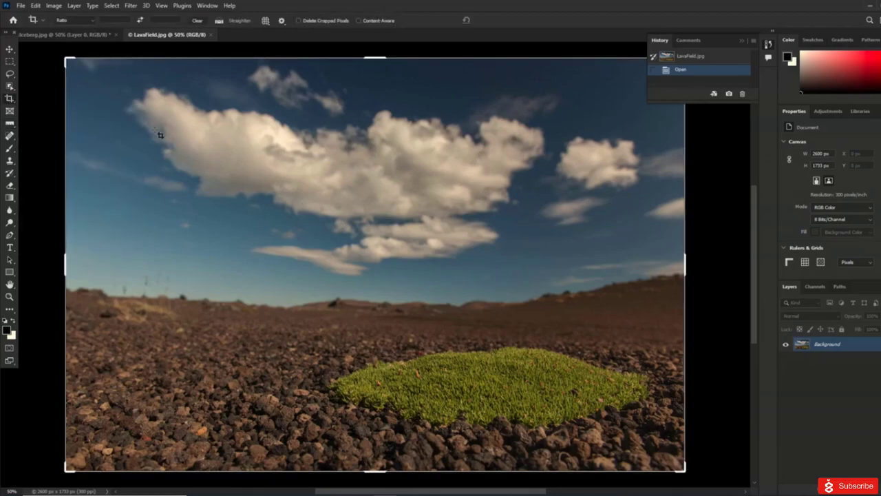
{"action": "left_click", "coordinate": [55, 7]}
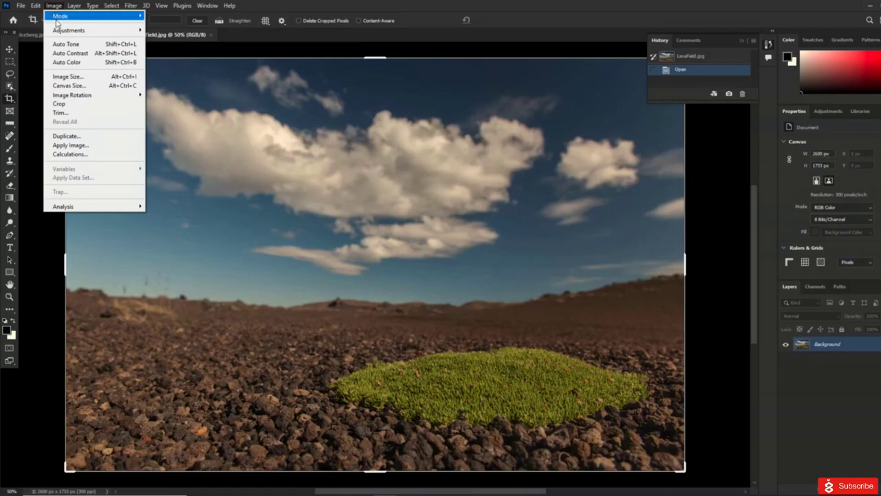
{"action": "left_click", "coordinate": [68, 77]}
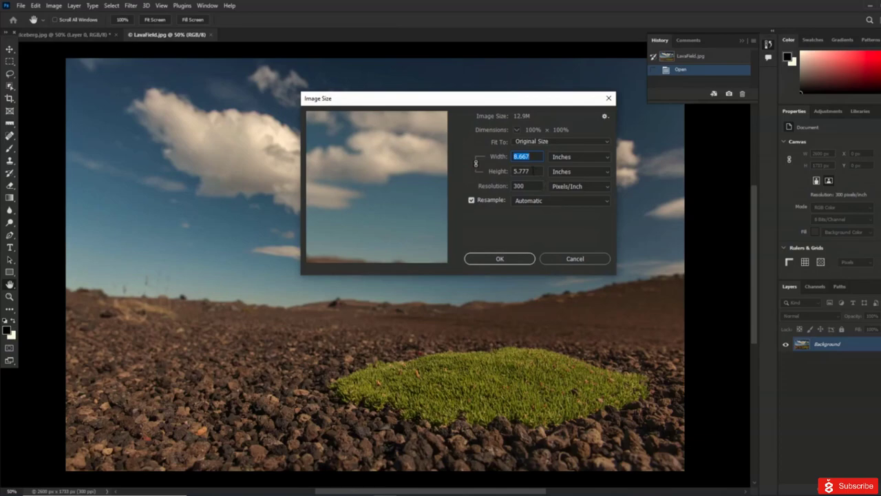
{"action": "type", "text": "5"}
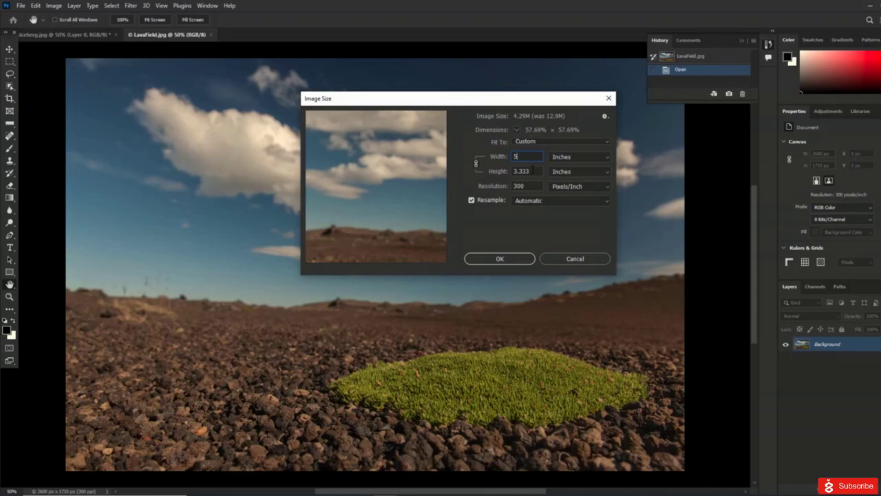
{"action": "left_click", "coordinate": [521, 171]}
{"action": "type", "text": "4"}
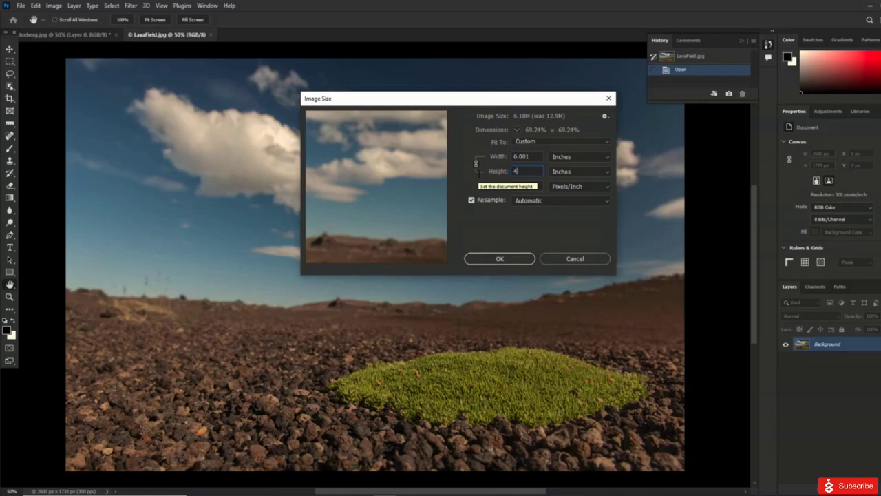
{"action": "left_click", "coordinate": [476, 166]}
{"action": "left_click", "coordinate": [476, 165]}
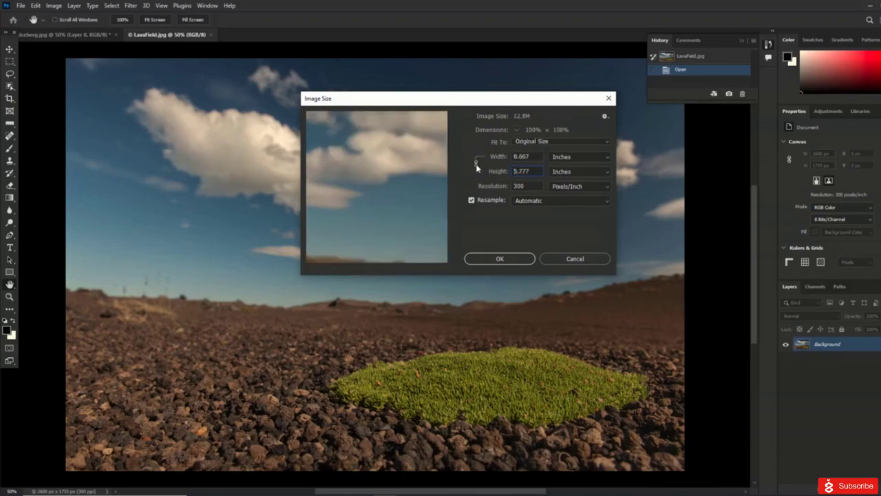
{"action": "left_click", "coordinate": [575, 259]}
Step: Crop the lava field photo using the 4 : 5 (8 : 10) preset with its sides swapped, shifting the image slightly left
{"action": "key", "text": "c"}
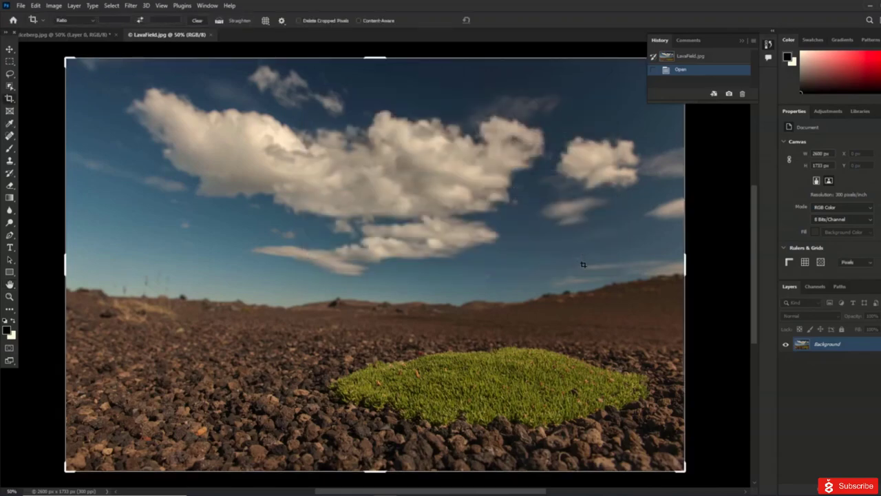
{"action": "left_click", "coordinate": [12, 100]}
{"action": "left_click", "coordinate": [37, 102]}
{"action": "left_click", "coordinate": [77, 22]}
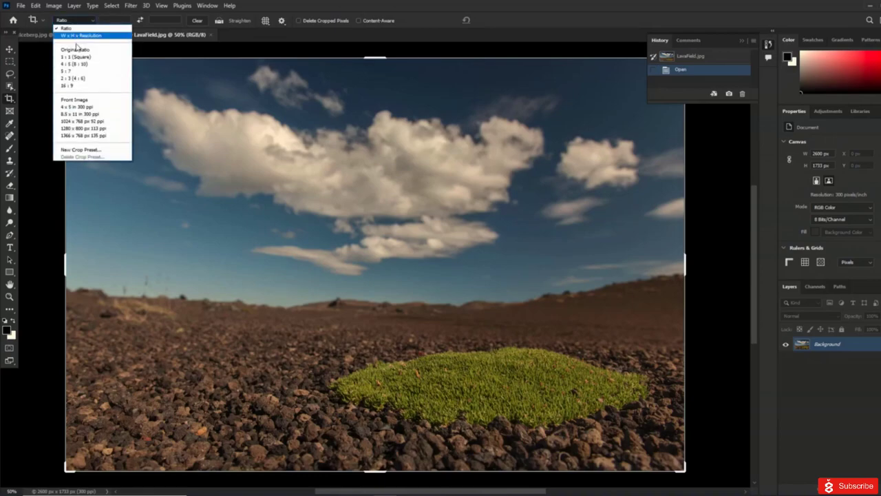
{"action": "left_click", "coordinate": [81, 64]}
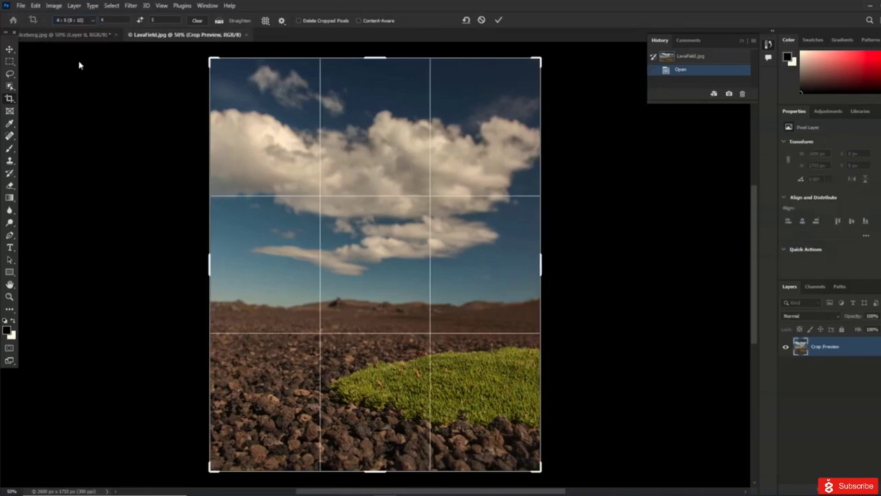
{"action": "left_click", "coordinate": [139, 21]}
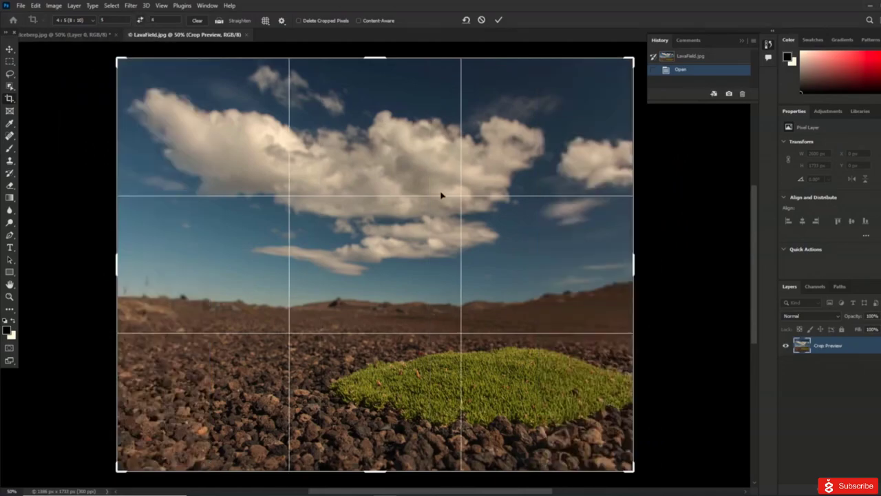
{"action": "left_click_drag", "start_coordinate": [415, 205], "coordinate": [409, 205]}
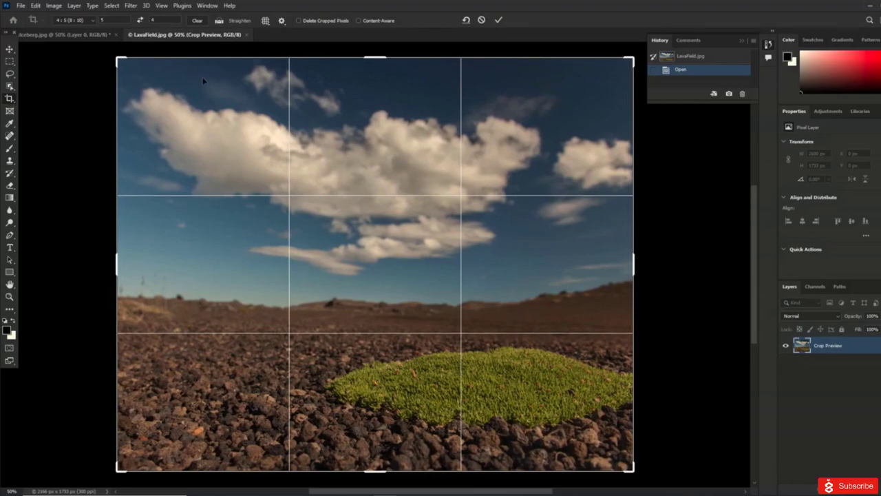
{"action": "left_click", "coordinate": [55, 6]}
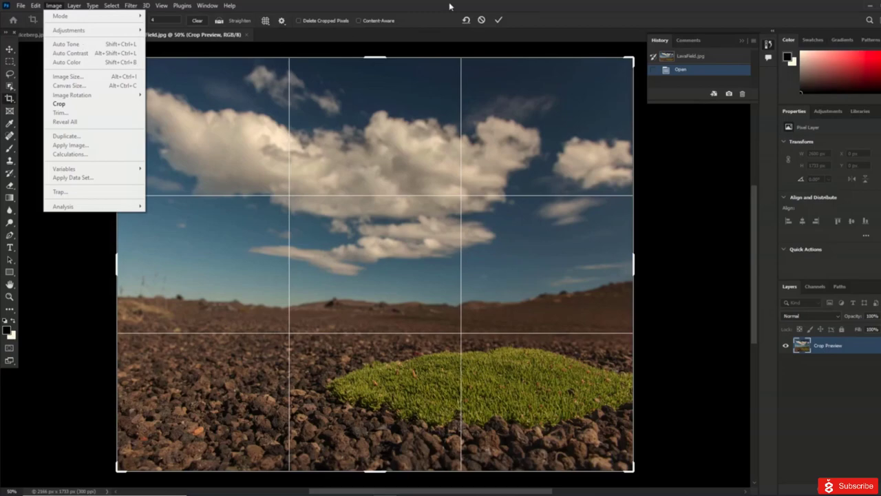
{"action": "left_click", "coordinate": [499, 21]}
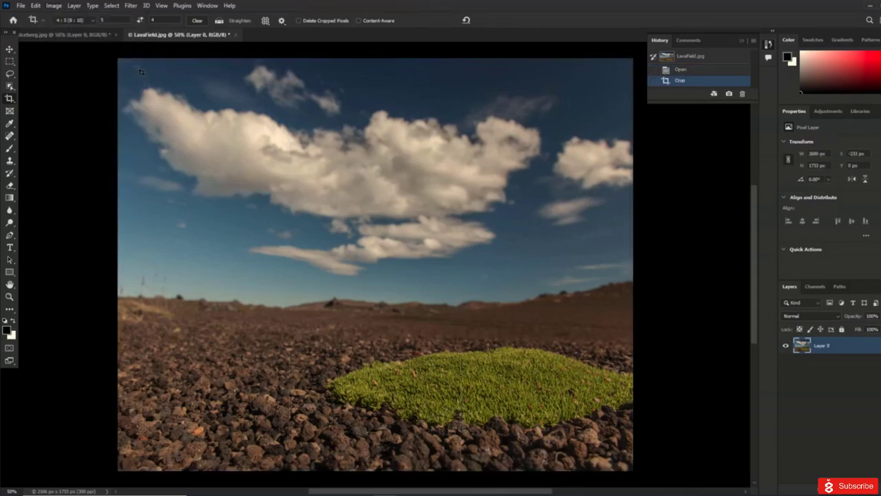
Step: Resize the cropped lava field photo to a width of 5 inches with proportions linked
{"action": "left_click", "coordinate": [57, 7]}
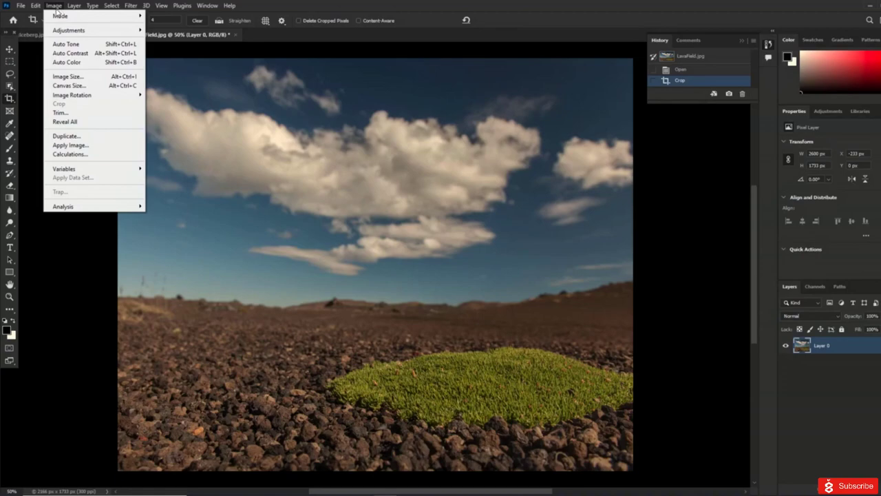
{"action": "left_click", "coordinate": [69, 77]}
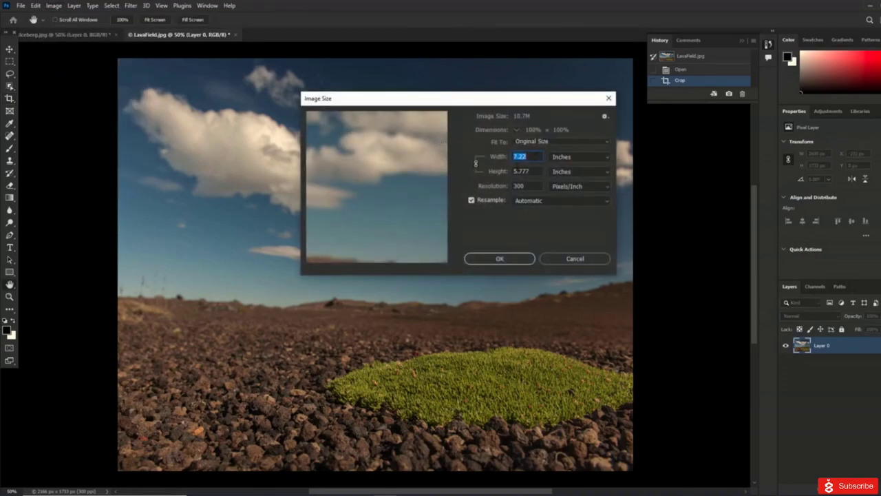
{"action": "type", "text": "5"}
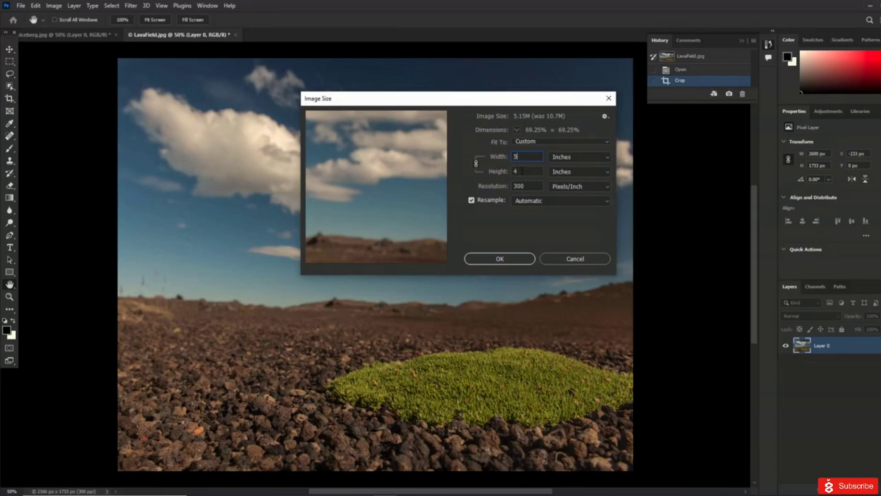
{"action": "left_click", "coordinate": [517, 260]}
{"action": "left_click", "coordinate": [499, 260]}
Step: Apply the crop once more and restore the lava field photo to its opening snapshot in the history
{"action": "key", "text": "c"}
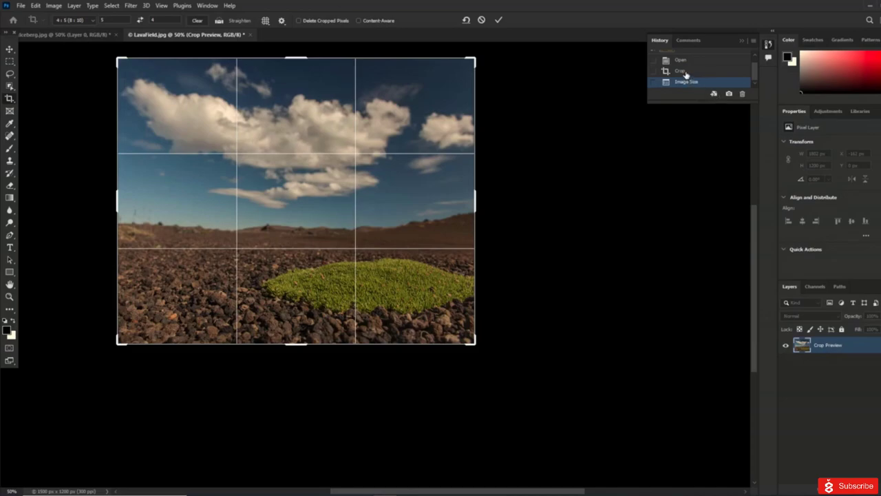
{"action": "scroll", "coordinate": [687, 76], "scroll_direction": "up", "scroll_amount": 1}
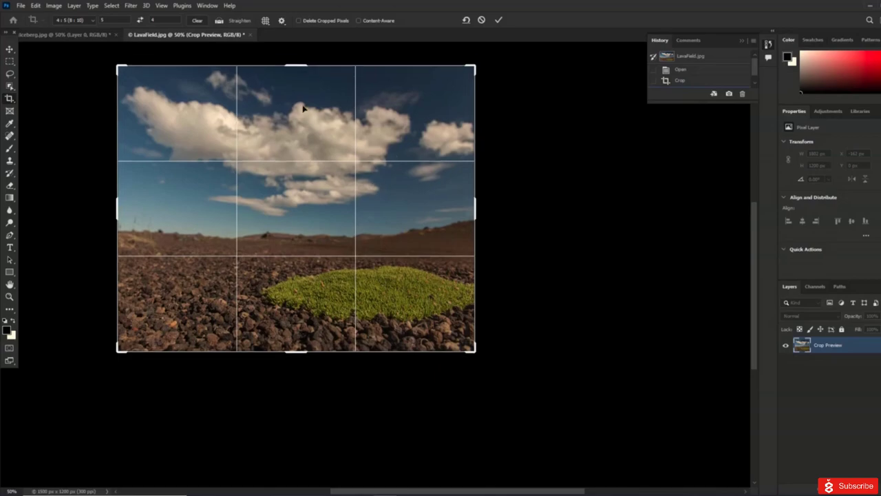
{"action": "left_click", "coordinate": [498, 20]}
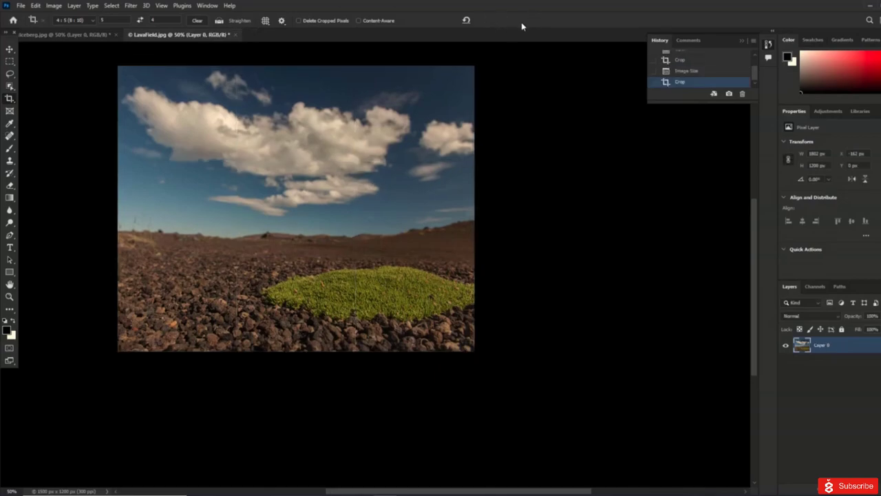
{"action": "scroll", "coordinate": [700, 76], "scroll_direction": "up", "scroll_amount": 2}
{"action": "left_click", "coordinate": [686, 61]}
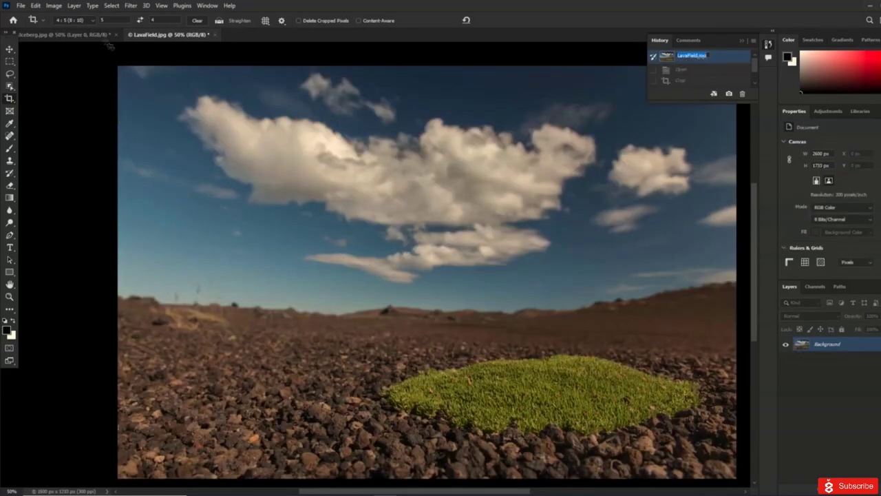
Step: Try the 4 x 5 in 300 ppi crop preset with swapped sides and the image shifted slightly left, and restore the opening snapshot
{"action": "left_click", "coordinate": [86, 23]}
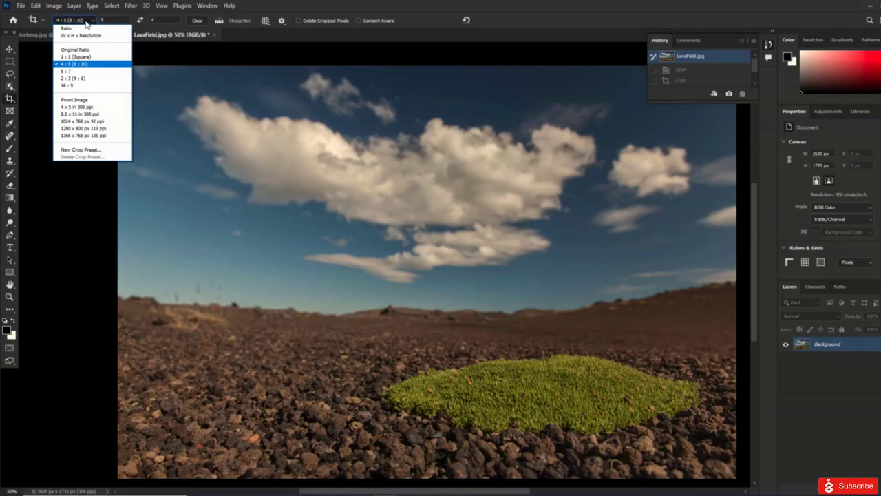
{"action": "left_click", "coordinate": [77, 107]}
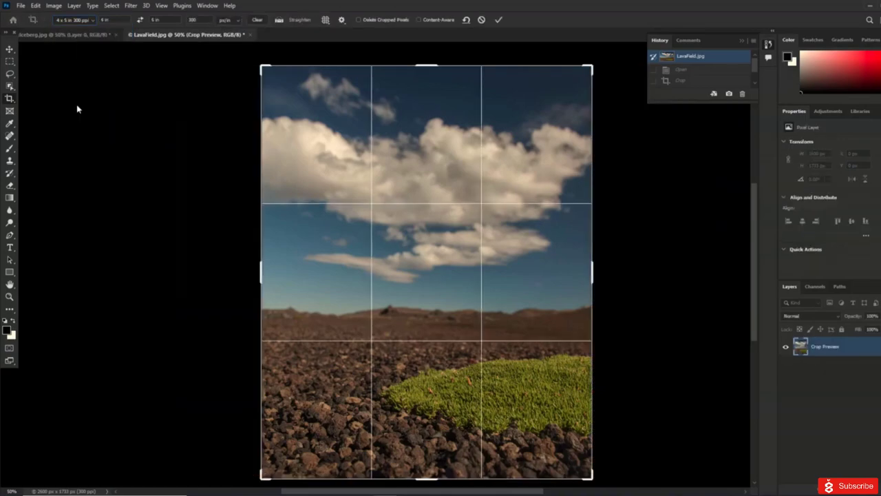
{"action": "left_click", "coordinate": [140, 20]}
{"action": "left_click_drag", "start_coordinate": [391, 223], "coordinate": [370, 221]}
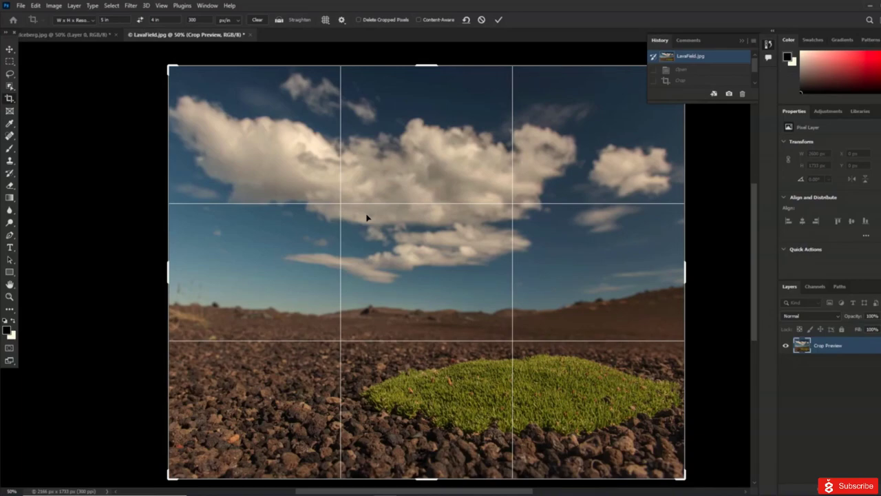
{"action": "left_click", "coordinate": [499, 20]}
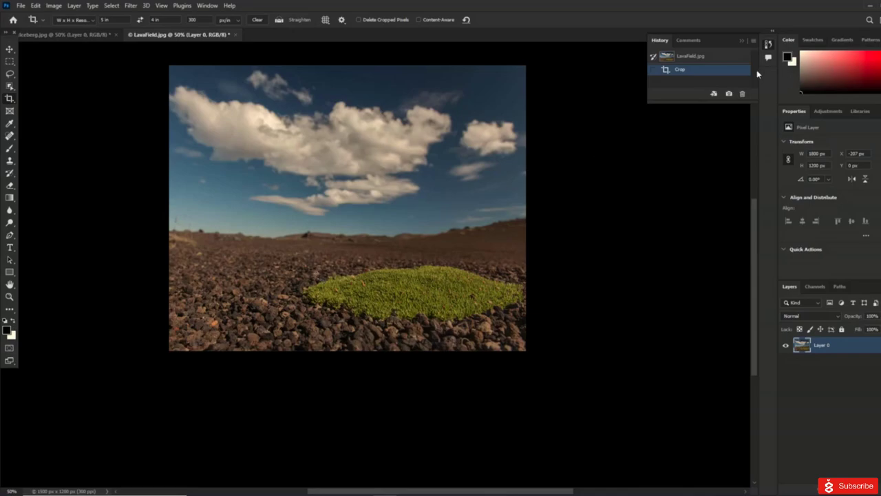
{"action": "double_click", "coordinate": [687, 57]}
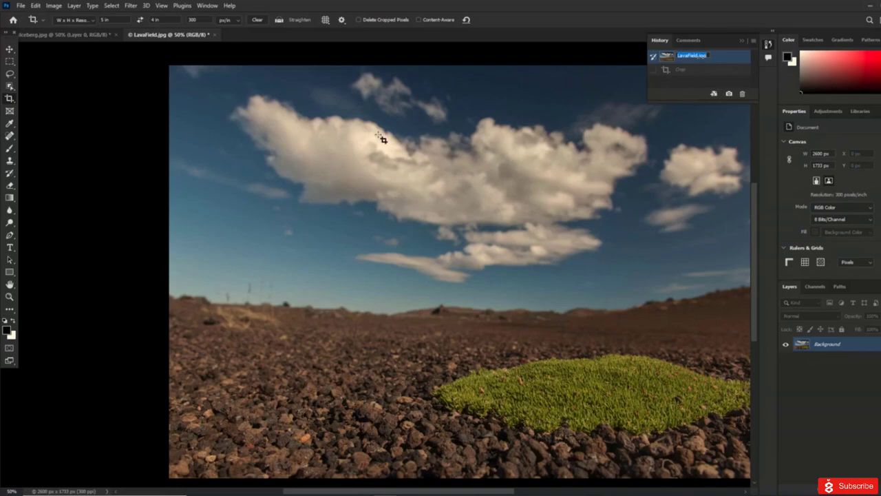
Step: Clear the crop dimensions and set a crop size of 1600 px by 700 px at a resolution of 72 px/in
{"action": "left_click", "coordinate": [257, 20]}
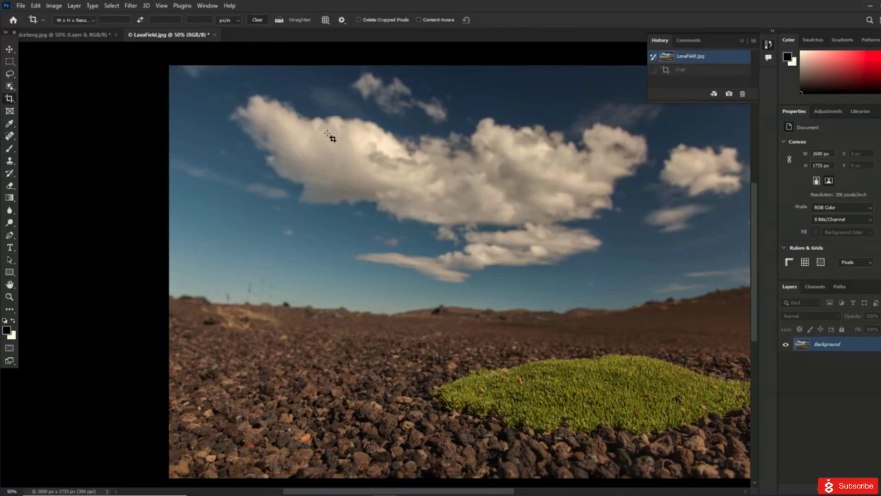
{"action": "left_click", "coordinate": [114, 21]}
{"action": "type", "text": "1600"}
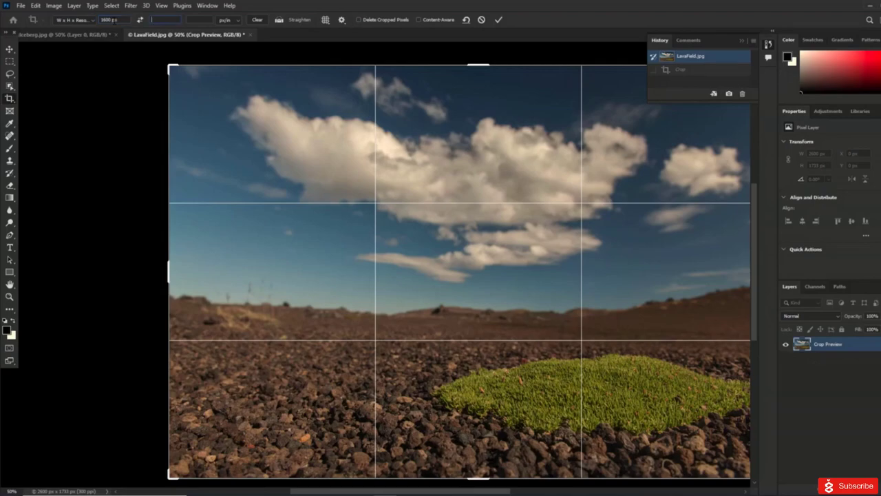
{"action": "type", "text": "700 "}
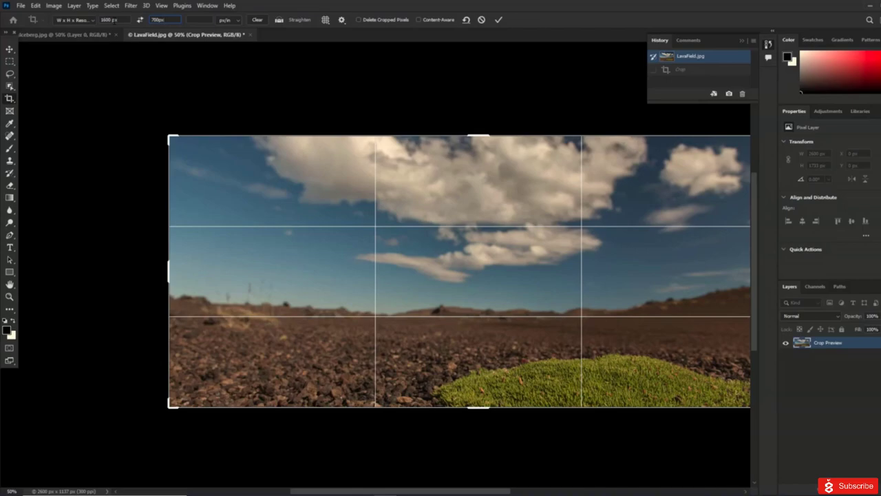
{"action": "type", "text": "px"}
{"action": "key", "text": "Tab"}
{"action": "type", "text": "72"}
Step: Reposition the lava field photo inside the crop frame, apply the crop, and fit the result on screen
{"action": "left_click_drag", "start_coordinate": [457, 265], "coordinate": [420, 271]}
{"action": "left_click", "coordinate": [163, 7]}
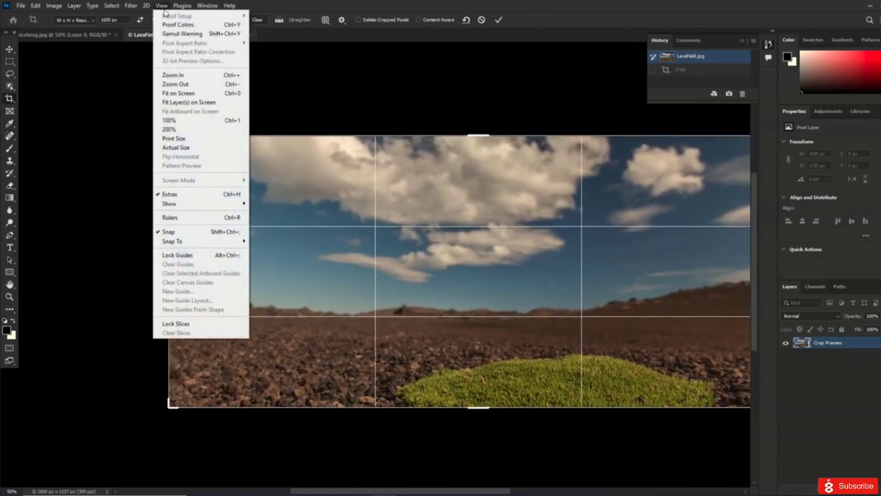
{"action": "left_click", "coordinate": [178, 92]}
{"action": "left_click_drag", "start_coordinate": [419, 268], "coordinate": [457, 263]}
{"action": "left_click_drag", "start_coordinate": [387, 236], "coordinate": [340, 282]}
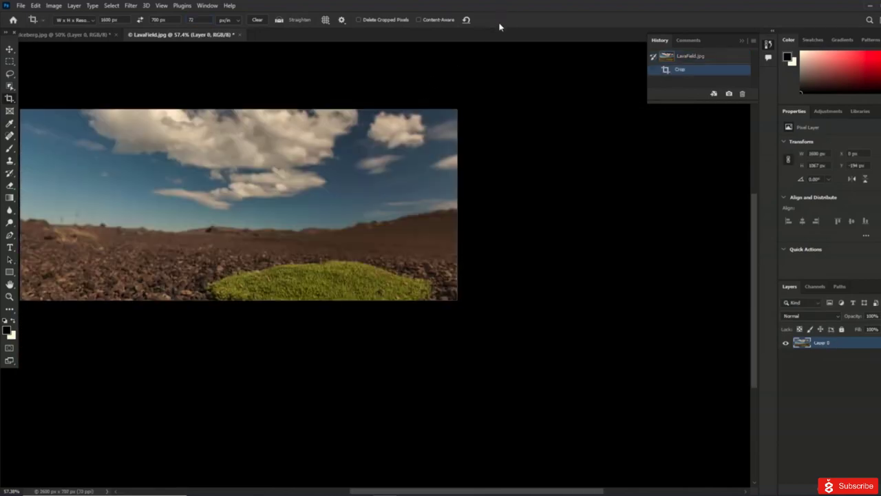
{"action": "left_click", "coordinate": [500, 20]}
{"action": "left_click", "coordinate": [161, 6]}
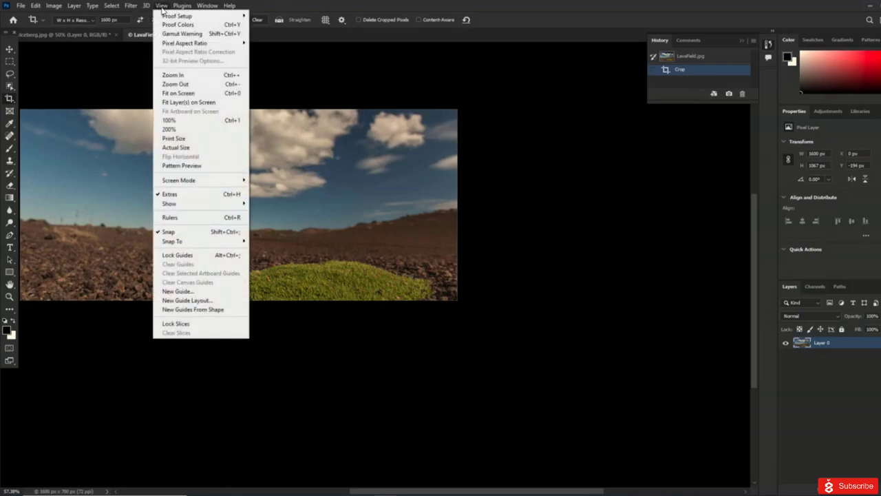
{"action": "left_click", "coordinate": [189, 93]}
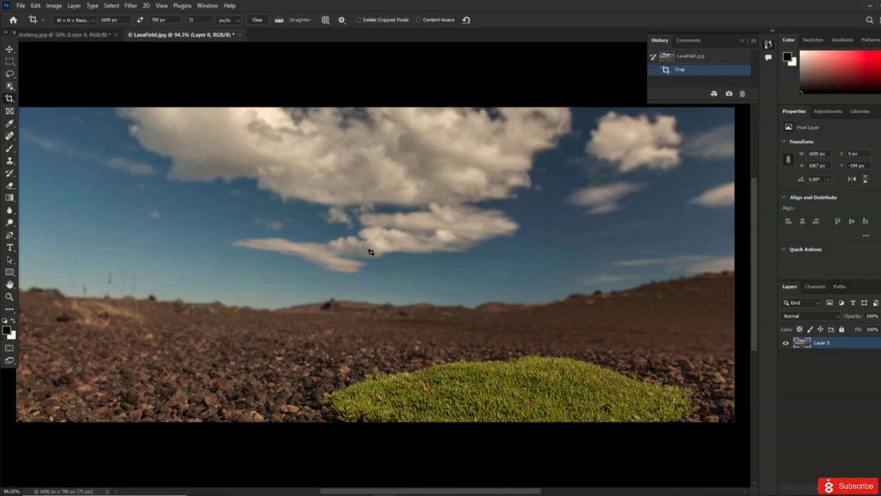
Step: Save the current crop settings as a new crop preset named 1600 x 700 px 72 ppi
{"action": "left_click", "coordinate": [81, 22]}
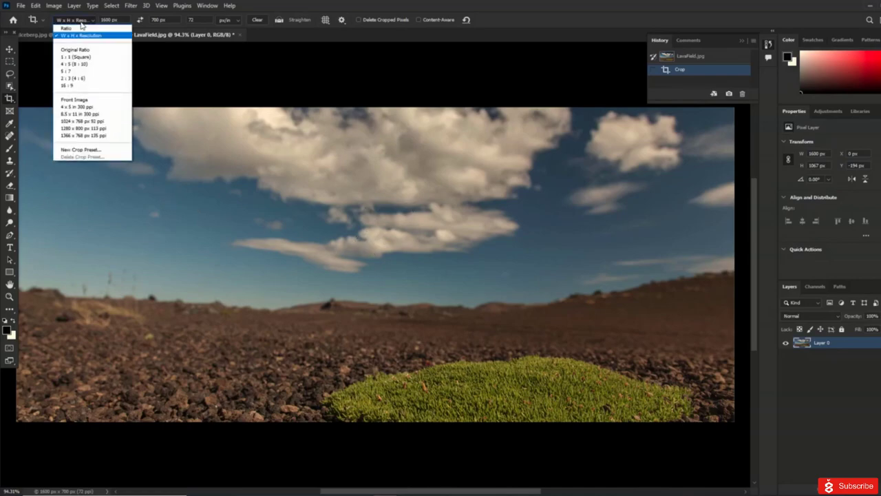
{"action": "left_click", "coordinate": [88, 149]}
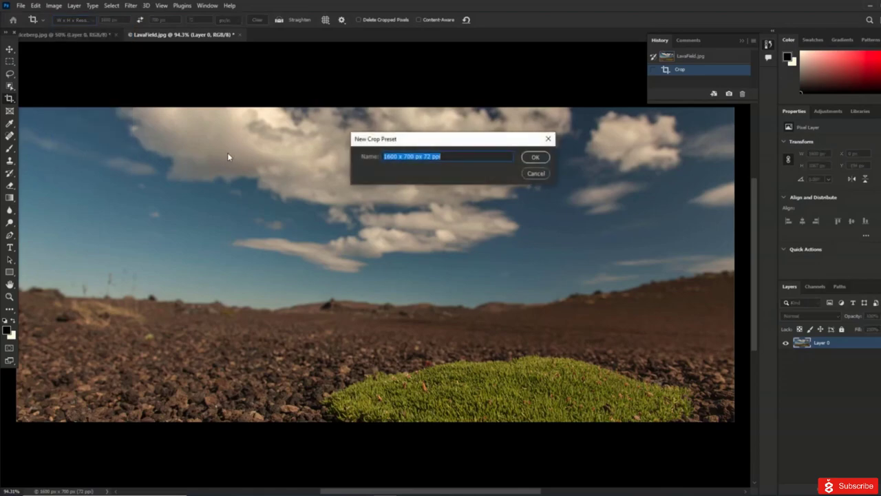
{"action": "left_click", "coordinate": [543, 159]}
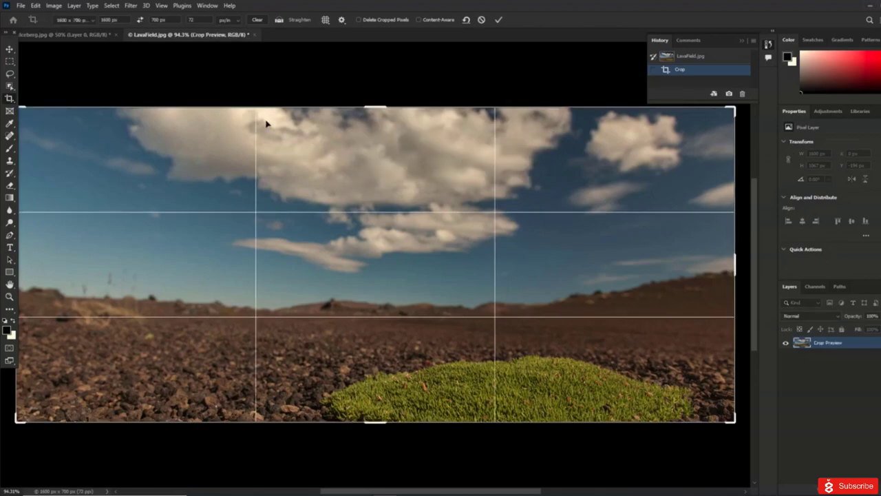
Step: Try the saved 1600 x 700 px 72 ppi crop preset on the photo and restore the opening snapshot, fitted on screen
{"action": "left_click", "coordinate": [76, 20]}
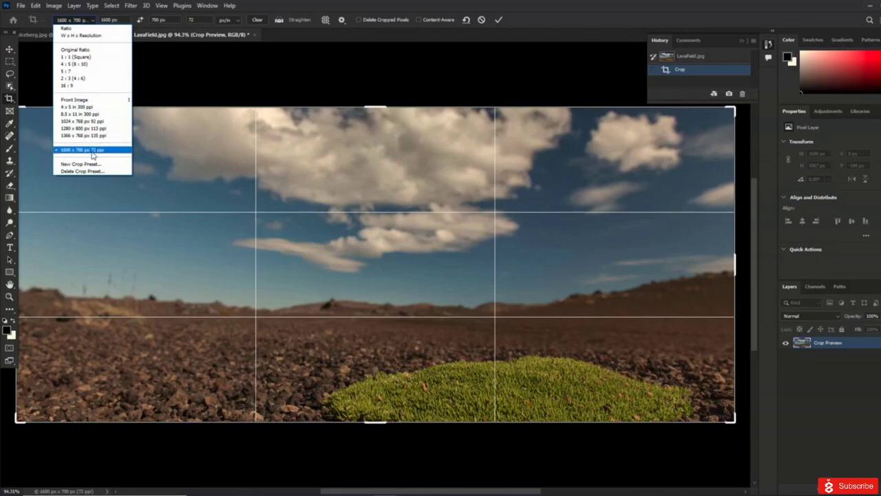
{"action": "left_click", "coordinate": [378, 71]}
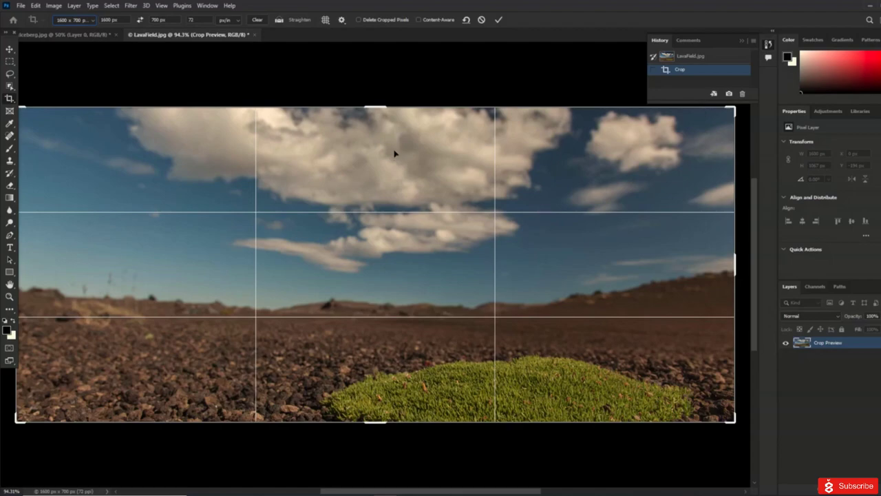
{"action": "left_click", "coordinate": [498, 19]}
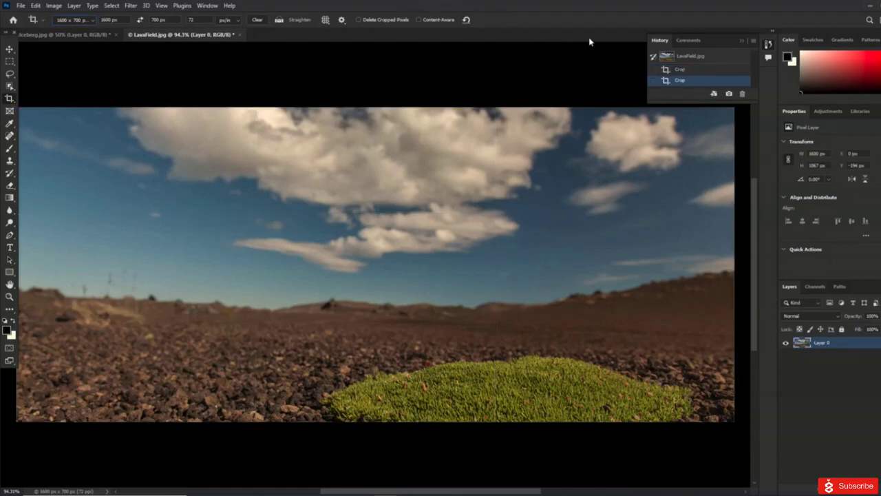
{"action": "double_click", "coordinate": [708, 60]}
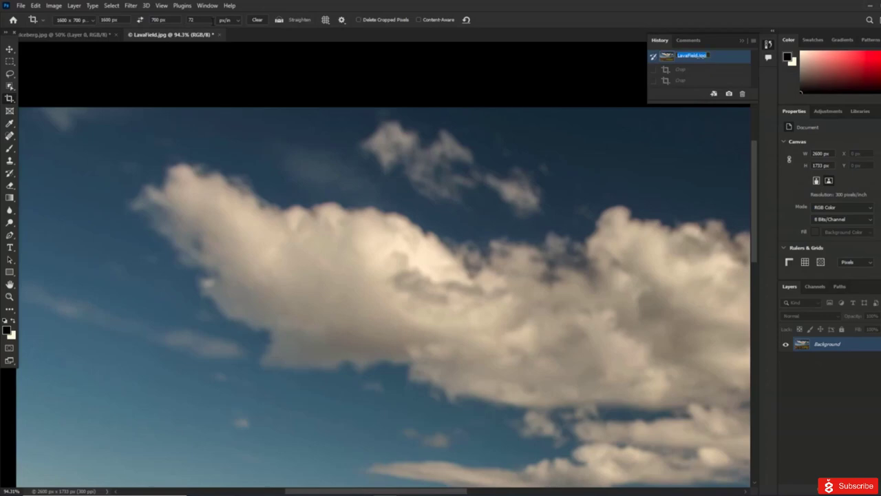
{"action": "left_click", "coordinate": [161, 5]}
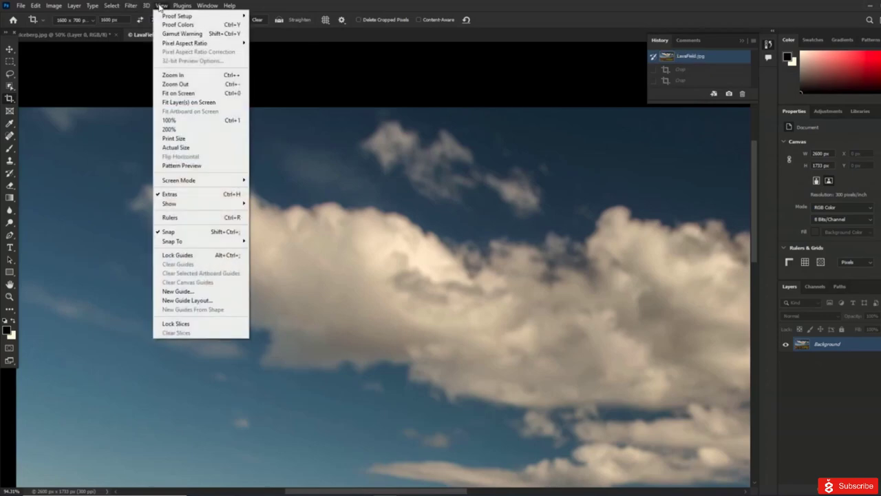
{"action": "left_click", "coordinate": [192, 92]}
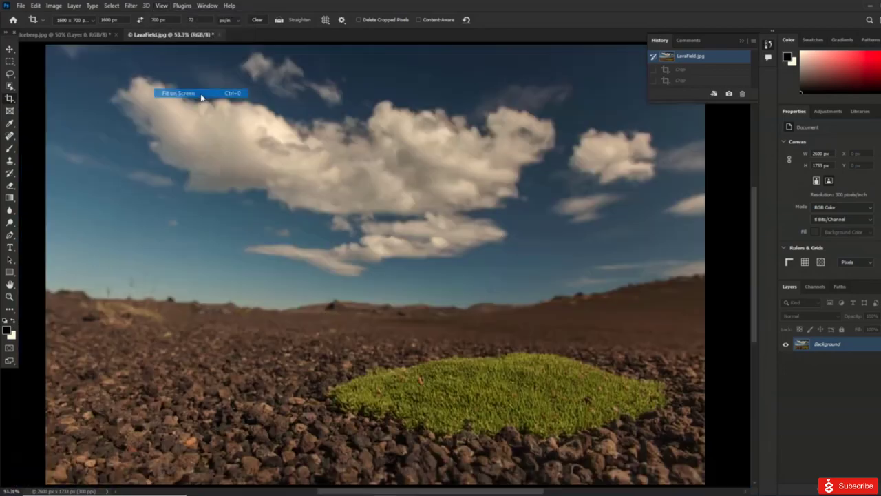
Step: Set the Rectangular Marquee tool to the Fixed Size style with a width of 1600 px and a height of 700 px
{"action": "left_click", "coordinate": [11, 62]}
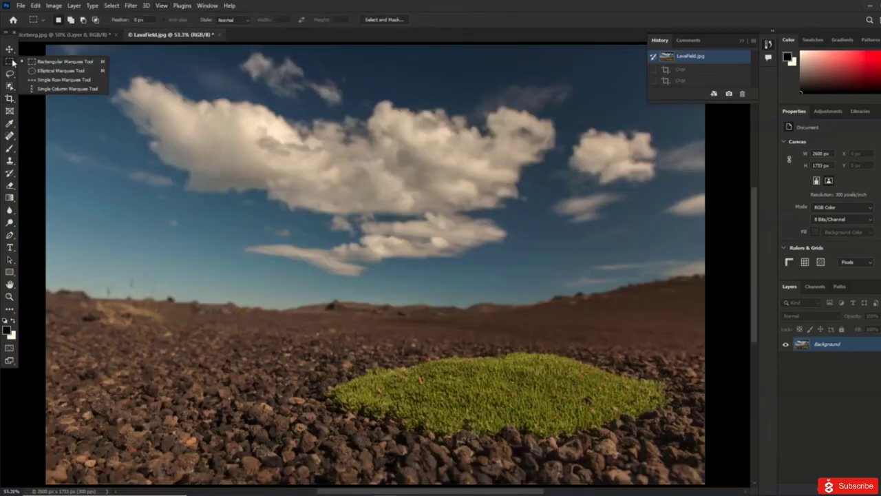
{"action": "left_click", "coordinate": [55, 61]}
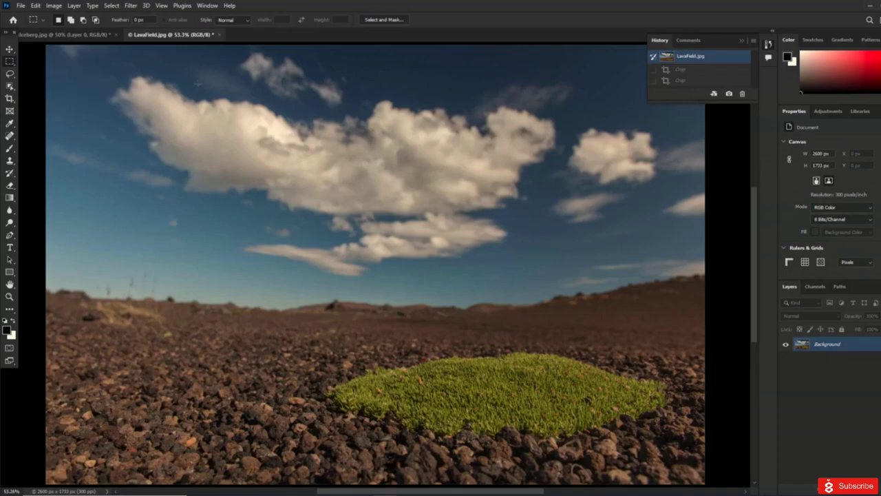
{"action": "left_click", "coordinate": [233, 21]}
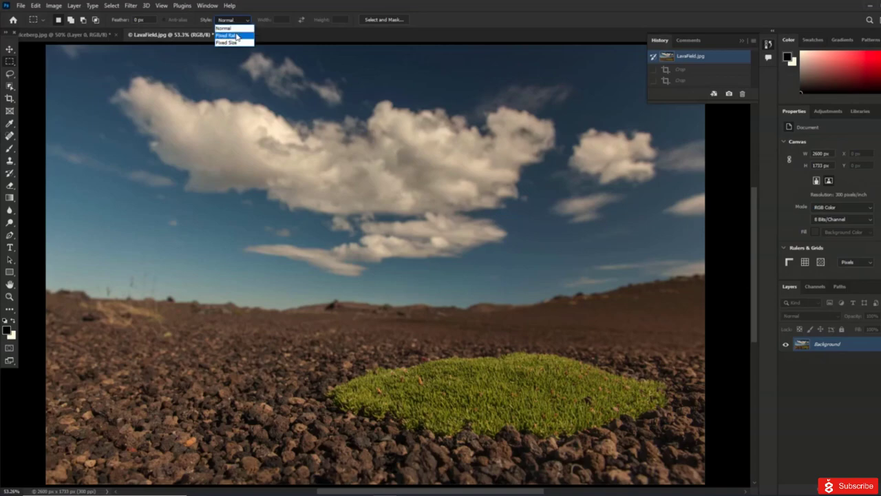
{"action": "left_click", "coordinate": [239, 43]}
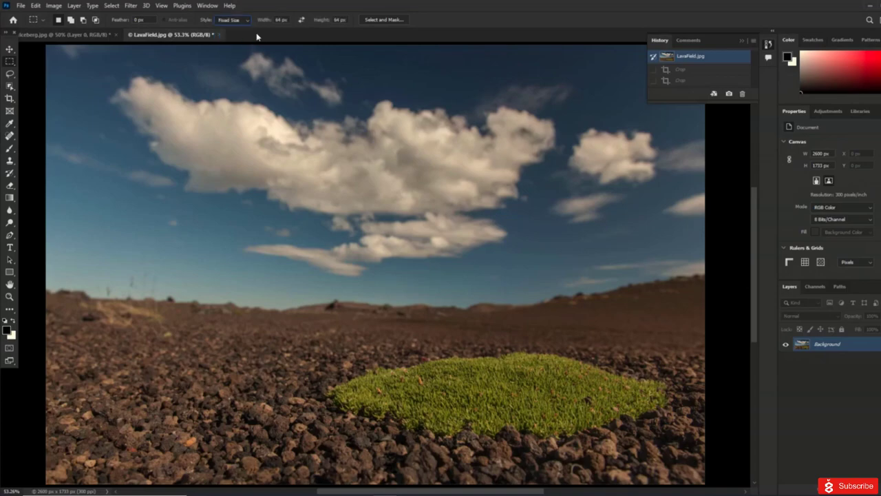
{"action": "double_click", "coordinate": [279, 19]}
{"action": "type", "text": "1"}
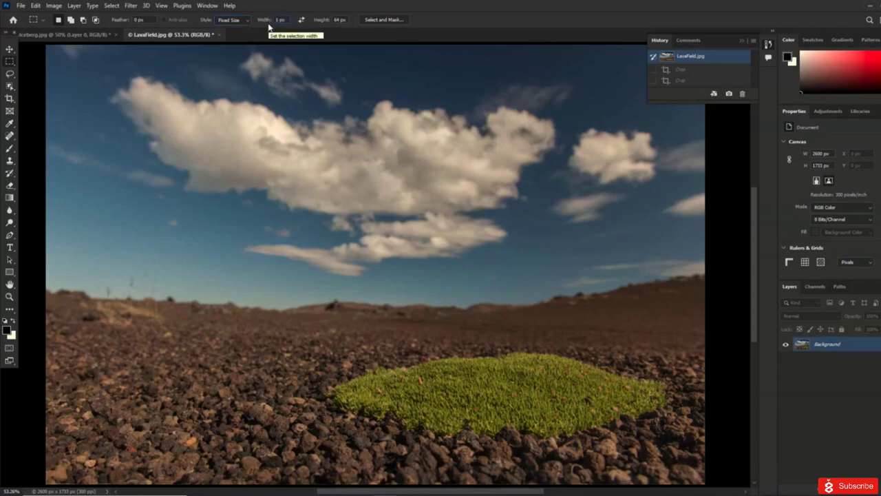
{"action": "type", "text": "600"}
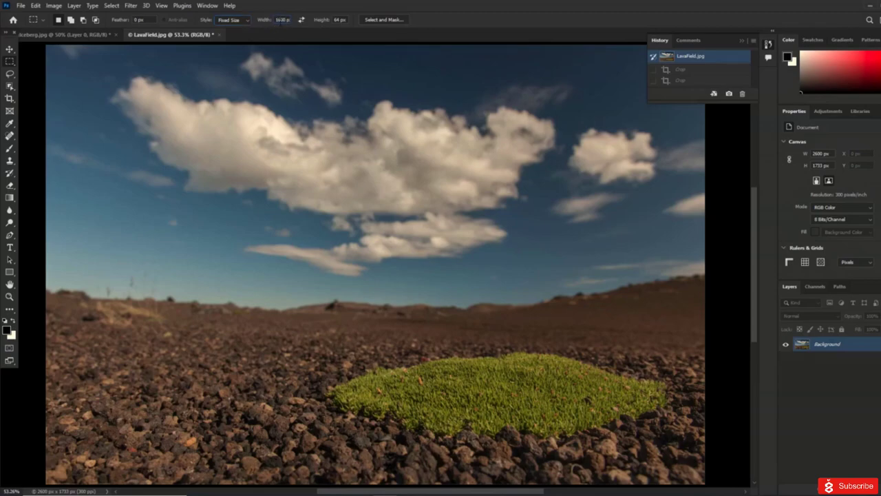
{"action": "double_click", "coordinate": [338, 20]}
{"action": "type", "text": "700"}
Step: Place a fixed-size selection on the lava field photo, try moving it around, and deselect it
{"action": "left_click", "coordinate": [299, 170]}
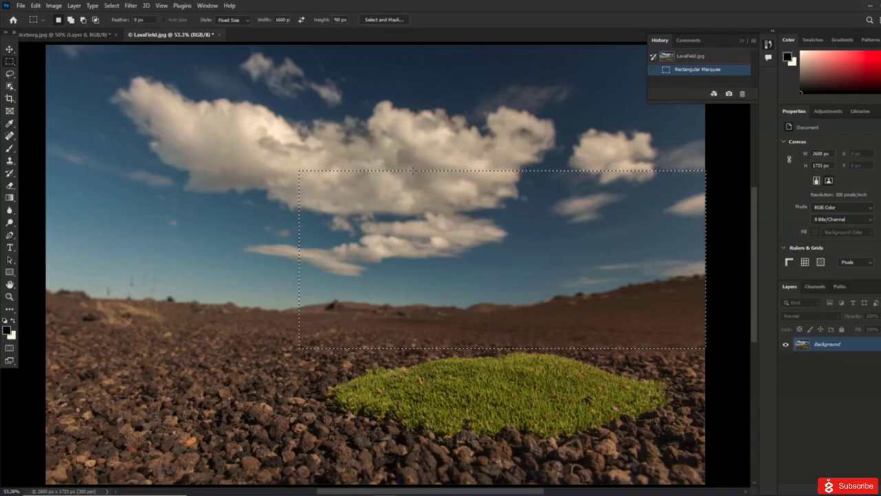
{"action": "left_click_drag", "start_coordinate": [308, 215], "coordinate": [262, 213]}
{"action": "left_click_drag", "start_coordinate": [365, 258], "coordinate": [459, 344]}
{"action": "key", "text": "ctrl+d"}
Step: Crop the photo to a fixed-size selection positioned around most of the green moss patch, and reset the Rectangular Marquee tool
{"action": "left_click", "coordinate": [340, 252]}
{"action": "left_click_drag", "start_coordinate": [448, 331], "coordinate": [381, 331]}
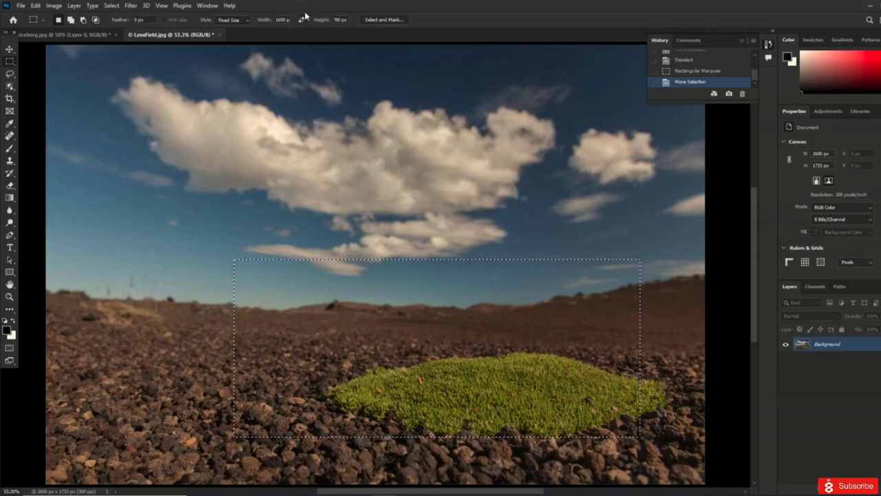
{"action": "left_click", "coordinate": [53, 6]}
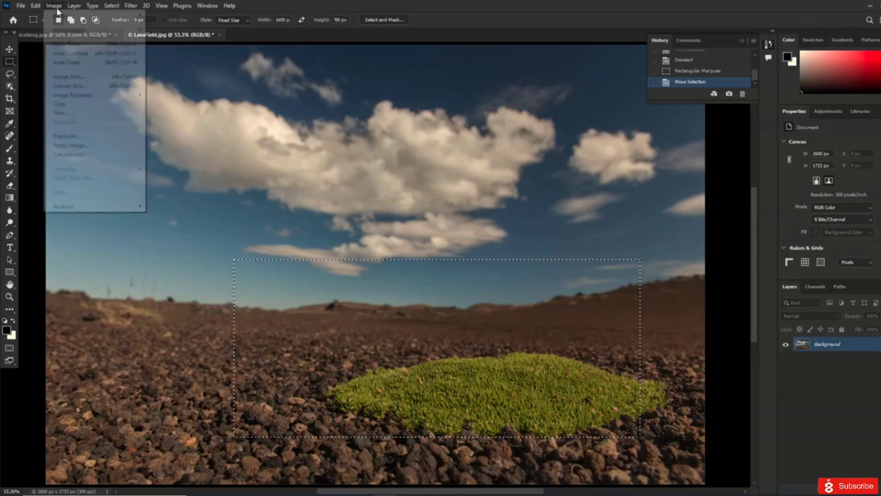
{"action": "left_click", "coordinate": [56, 103]}
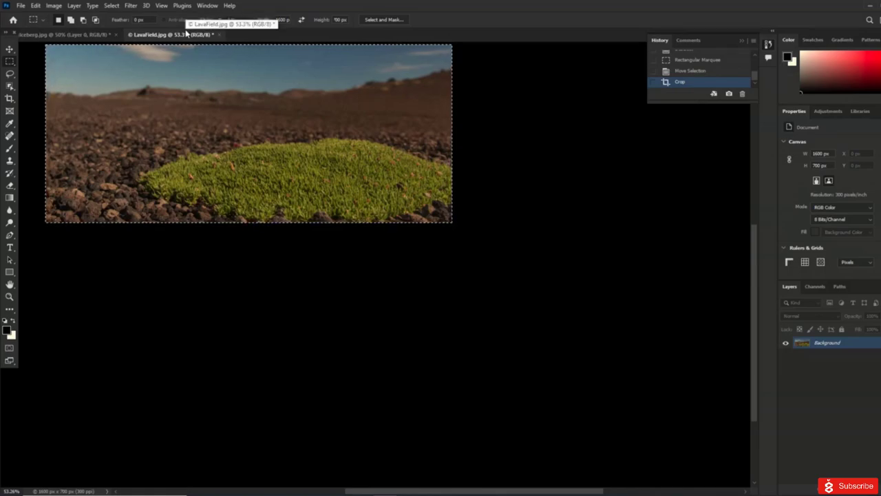
{"action": "right_click", "coordinate": [32, 20]}
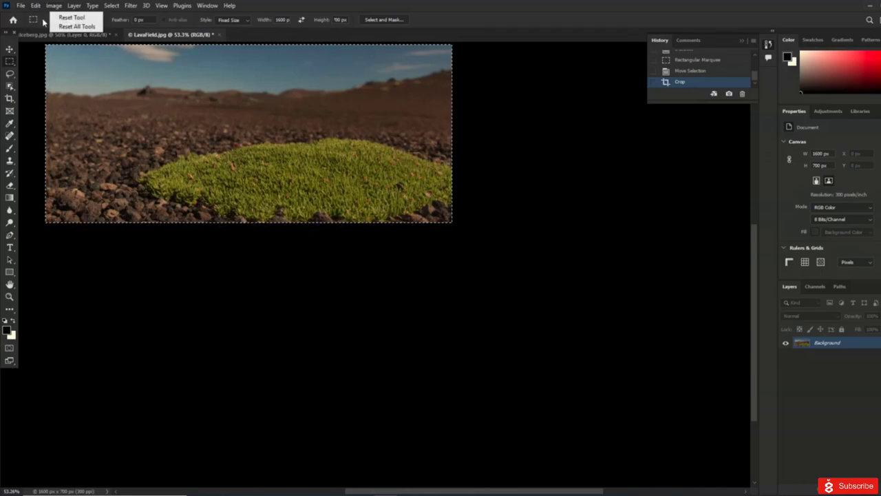
{"action": "left_click", "coordinate": [71, 17]}
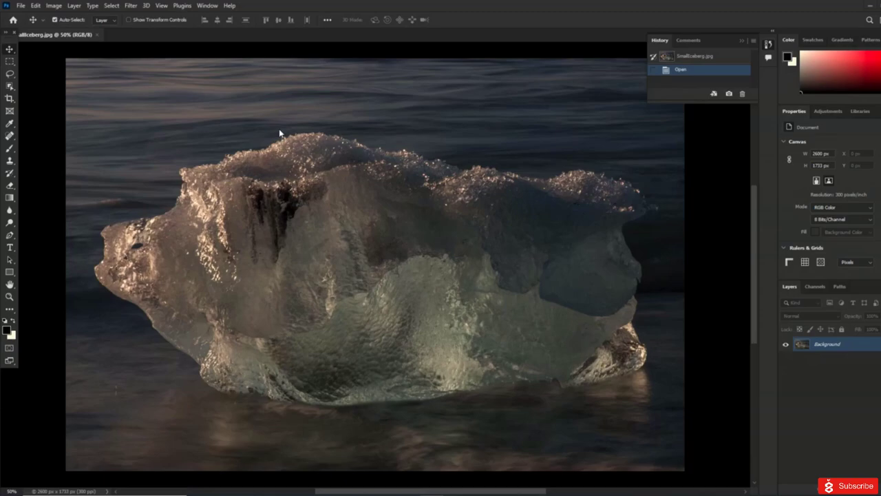
Step: Switch to the Crop tool on the small iceberg photo and reset the tool to its default settings
{"action": "left_click", "coordinate": [10, 98]}
{"action": "left_click", "coordinate": [42, 20]}
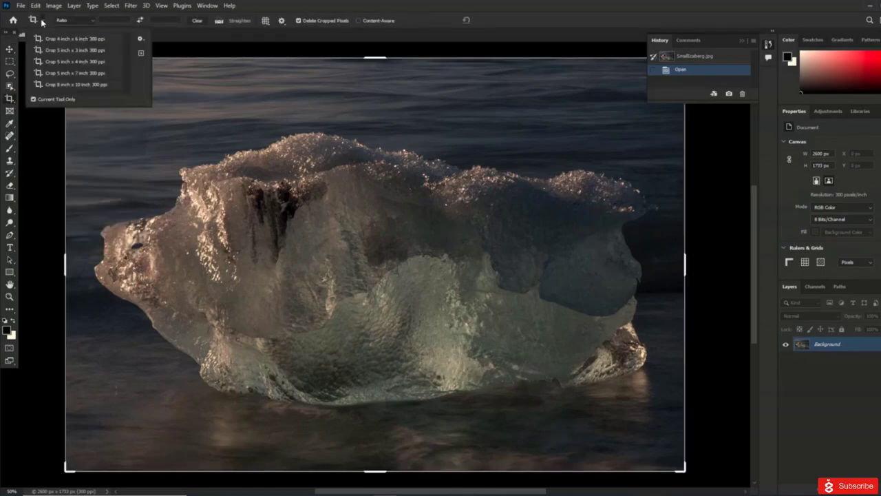
{"action": "right_click", "coordinate": [35, 20]}
{"action": "left_click", "coordinate": [59, 19]}
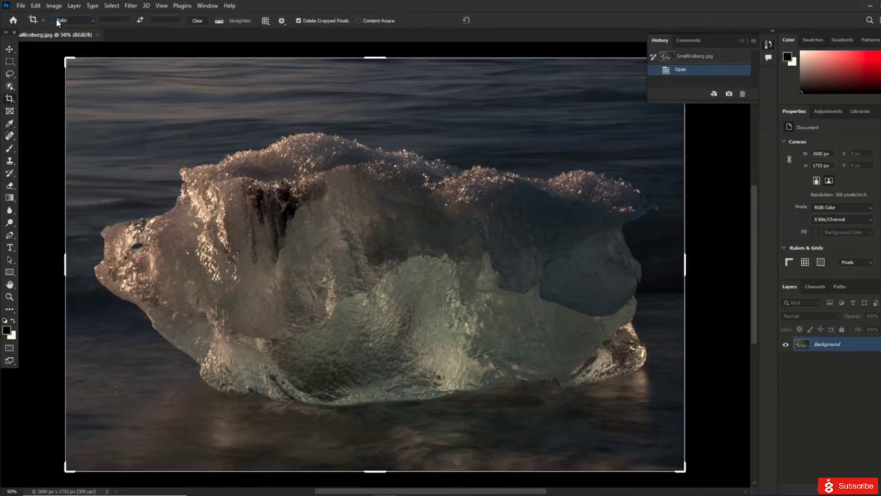
Step: Try cropping the iceberg photo past its lower-right edges to about 2530 × 1640 px with the locked Background layer, and revert the image
{"action": "left_click_drag", "start_coordinate": [109, 105], "coordinate": [672, 455]}
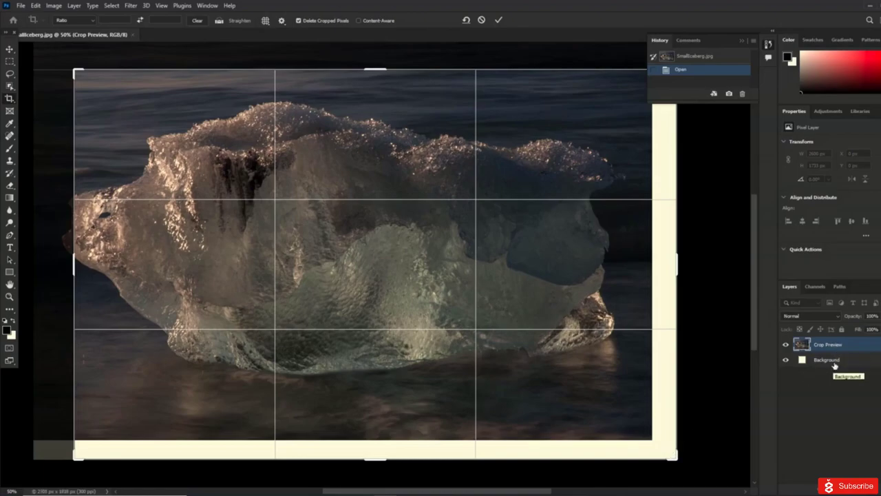
{"action": "left_click", "coordinate": [498, 22]}
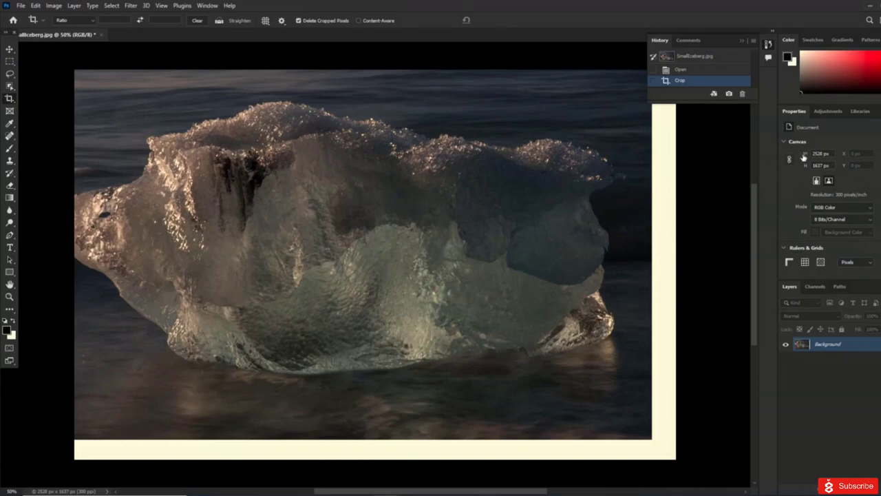
{"action": "double_click", "coordinate": [694, 59]}
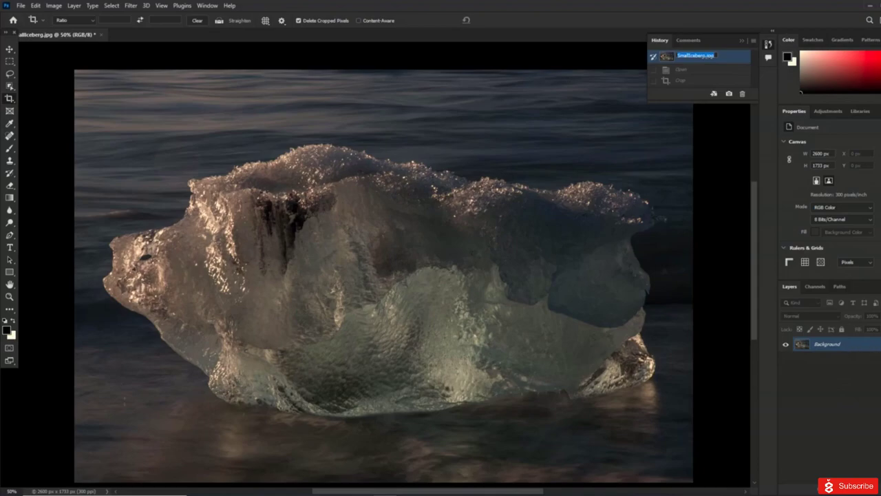
Step: Unlock the iceberg photo's Background layer so it becomes a regular layer
{"action": "left_click", "coordinate": [871, 345]}
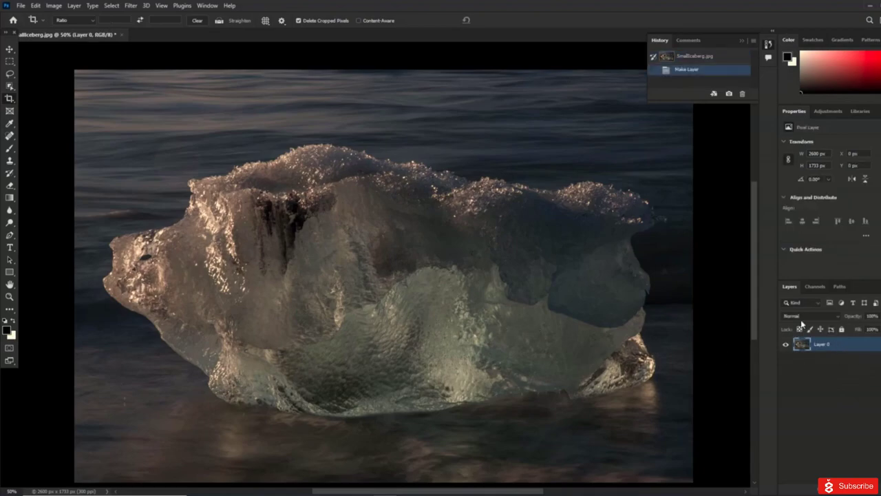
Step: Try extending the unlocked photo's canvas to about 2740 × 1950 px with the Crop tool, and revert to the state just after unlocking
{"action": "left_click", "coordinate": [392, 260]}
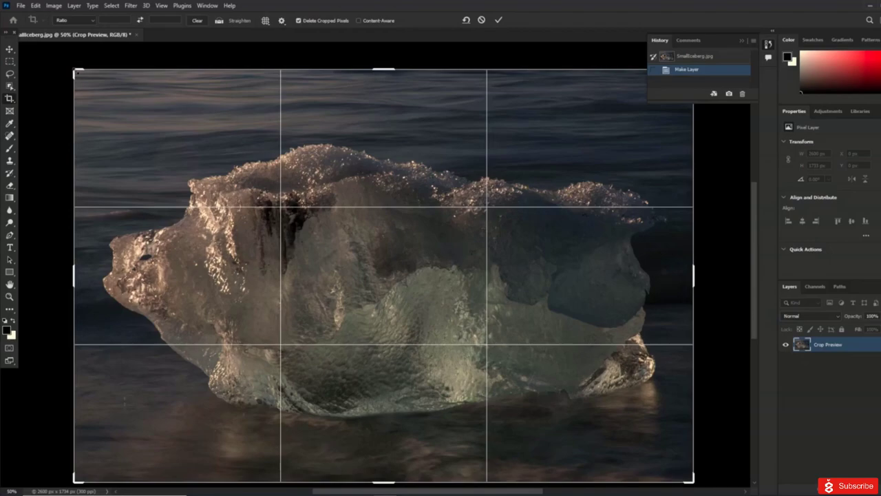
{"action": "left_click_drag", "start_coordinate": [76, 71], "coordinate": [65, 64]}
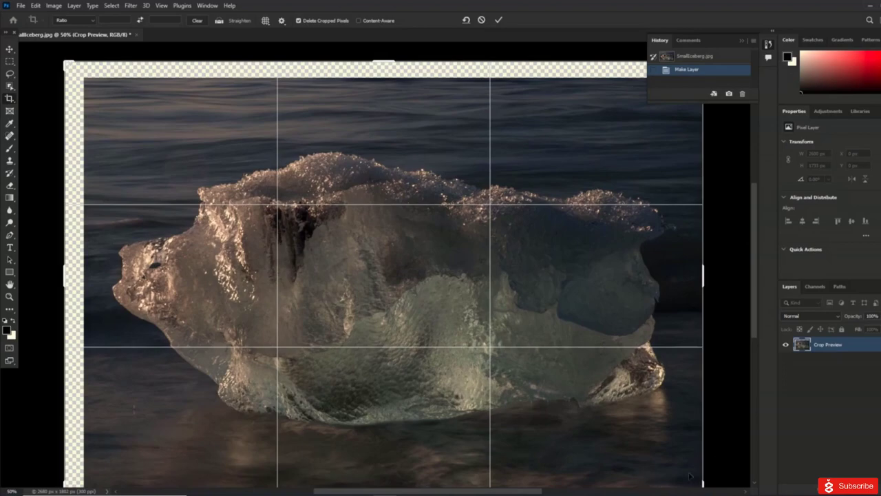
{"action": "left_click", "coordinate": [166, 6]}
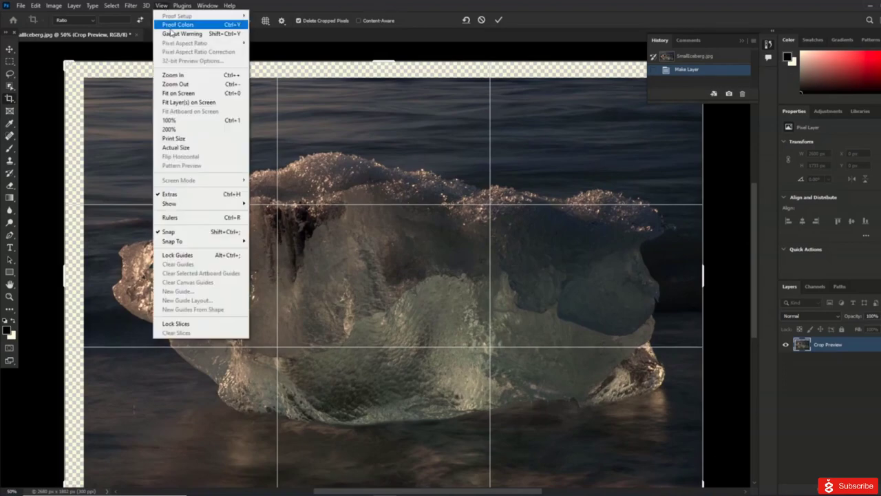
{"action": "left_click", "coordinate": [177, 93]}
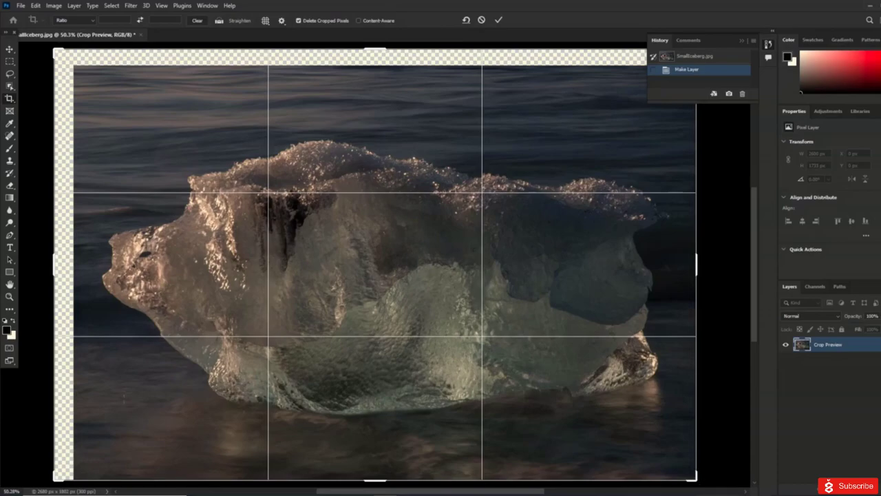
{"action": "left_click_drag", "start_coordinate": [697, 481], "coordinate": [705, 489]}
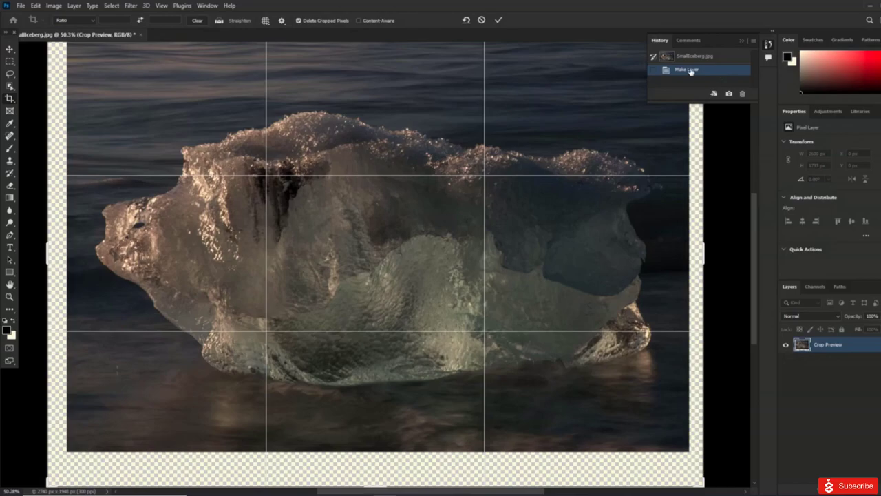
{"action": "left_click", "coordinate": [498, 19]}
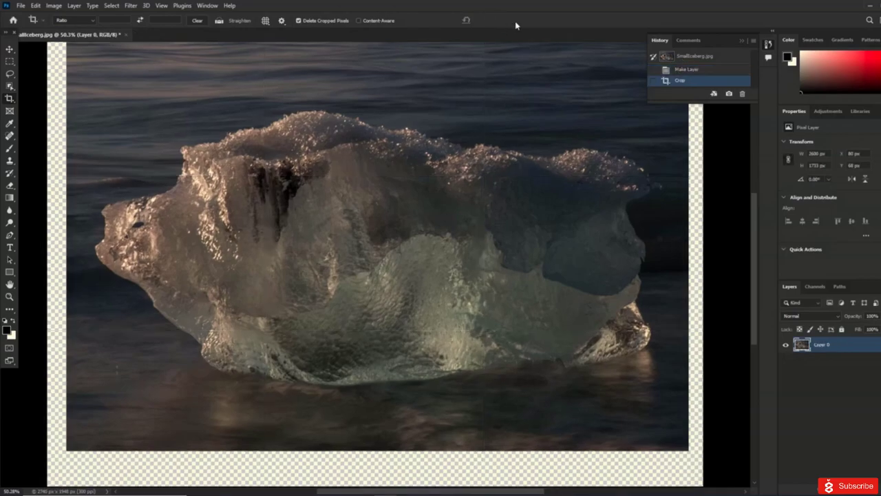
{"action": "double_click", "coordinate": [695, 55]}
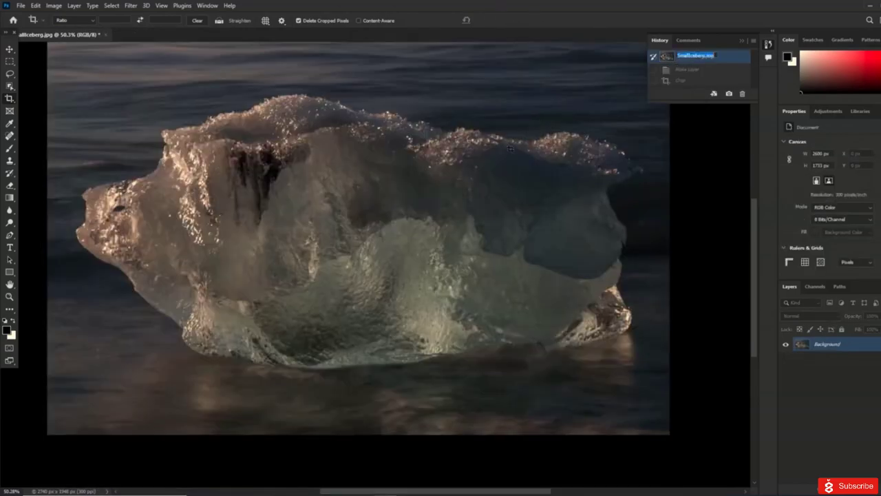
{"action": "left_click", "coordinate": [686, 69]}
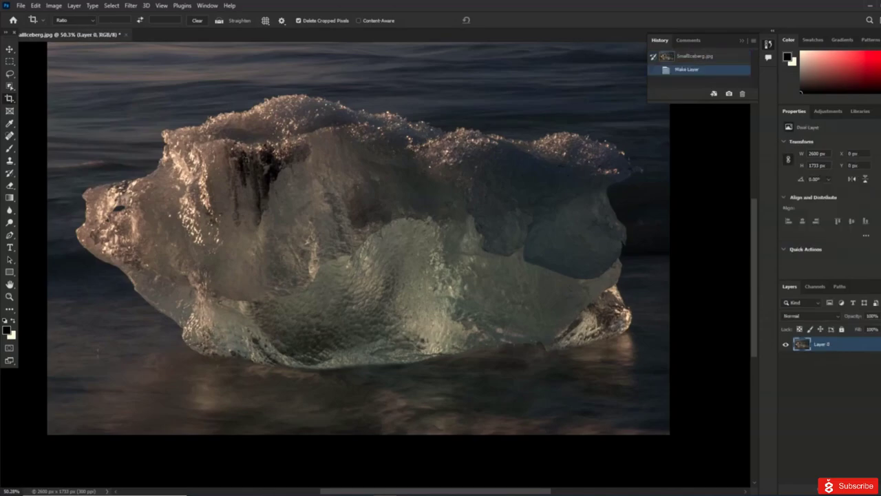
Step: Enlarge the canvas relative to its current size by 2 inches in width and 3 inches in height
{"action": "left_click", "coordinate": [54, 5]}
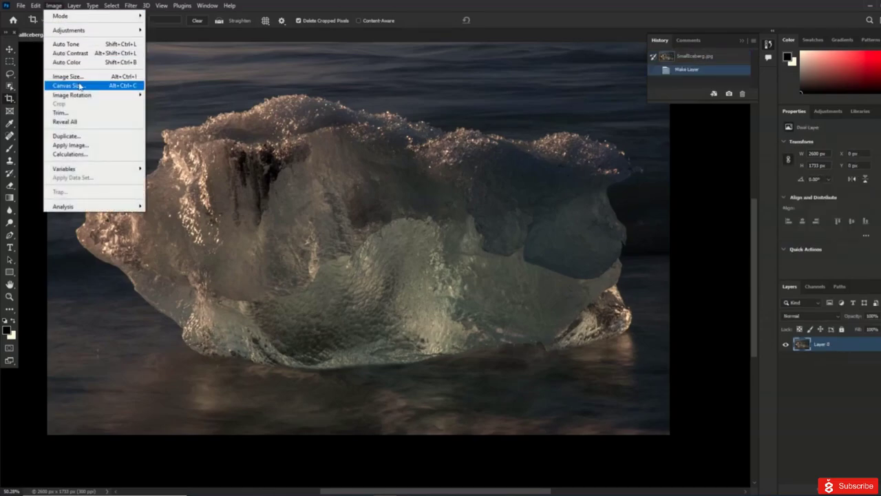
{"action": "left_click", "coordinate": [77, 85]}
{"action": "left_click", "coordinate": [482, 163]}
{"action": "left_click", "coordinate": [482, 188]}
{"action": "left_click", "coordinate": [416, 163]}
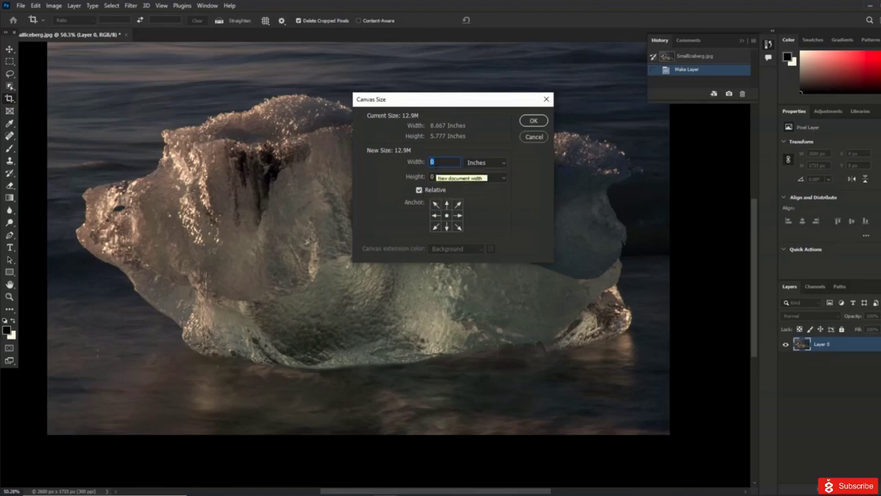
{"action": "type", "text": "2"}
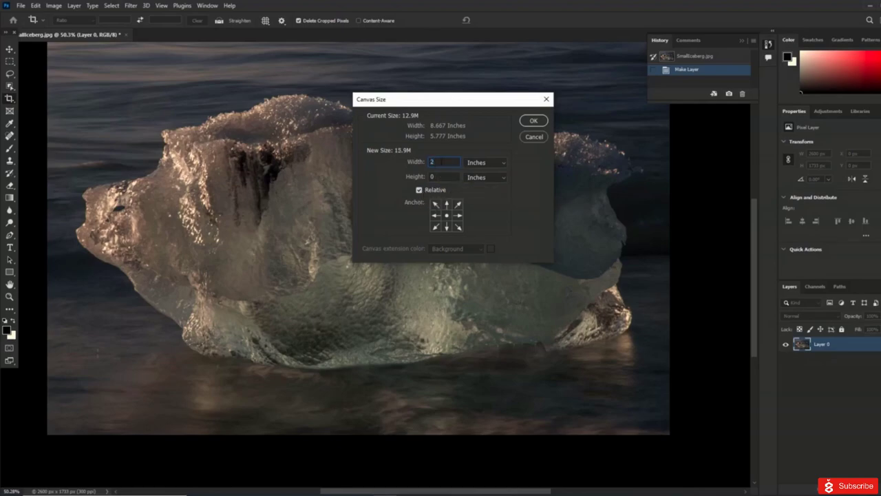
{"action": "key", "text": "Tab"}
{"action": "type", "text": "3"}
{"action": "left_click", "coordinate": [533, 121]}
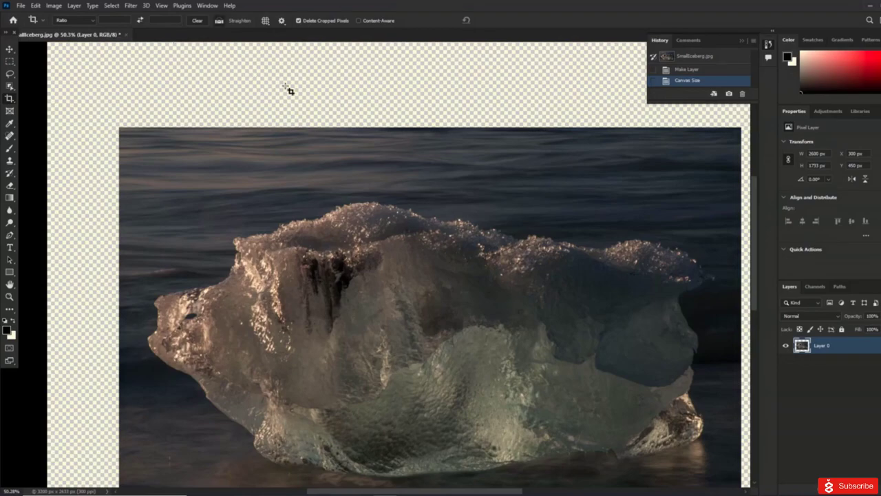
Step: Move the iceberg photo layer slightly left on the enlarged canvas, to X 277 px
{"action": "key", "text": "ctrl+0"}
{"action": "key", "text": "v"}
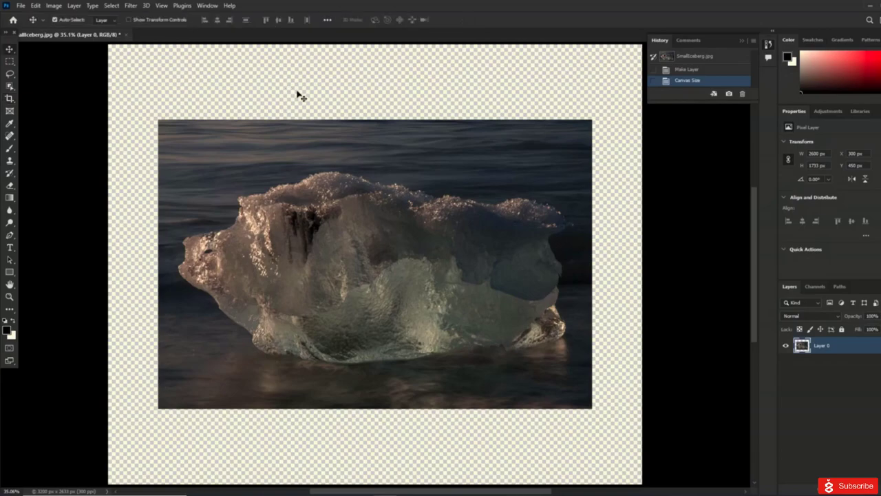
{"action": "mouse_move", "coordinate": [366, 213]}
{"action": "left_mouse_down"}
{"action": "mouse_move", "coordinate": [374, 153]}
{"action": "mouse_move", "coordinate": [365, 147]}
{"action": "mouse_move", "coordinate": [360, 222]}
{"action": "left_mouse_up"}
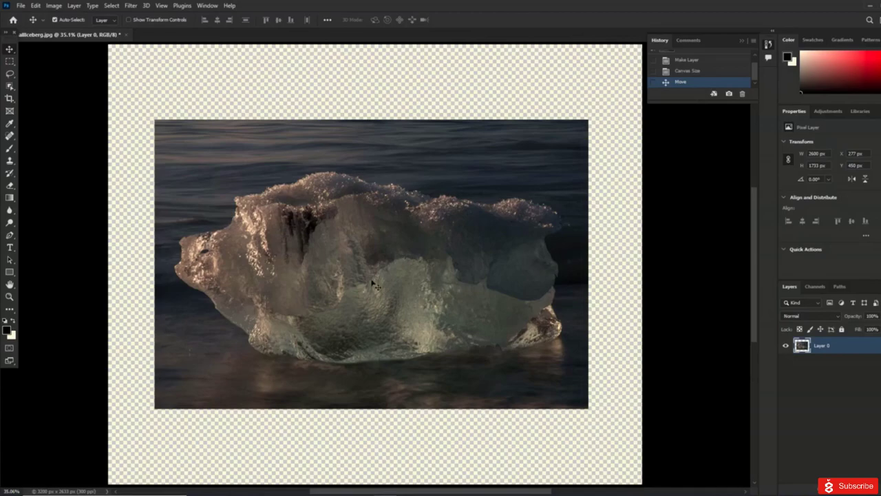
Step: Add a solid color fill layer in muted brown (#5c4f4f) and place it beneath the iceberg photo layer
{"action": "left_click", "coordinate": [74, 7]}
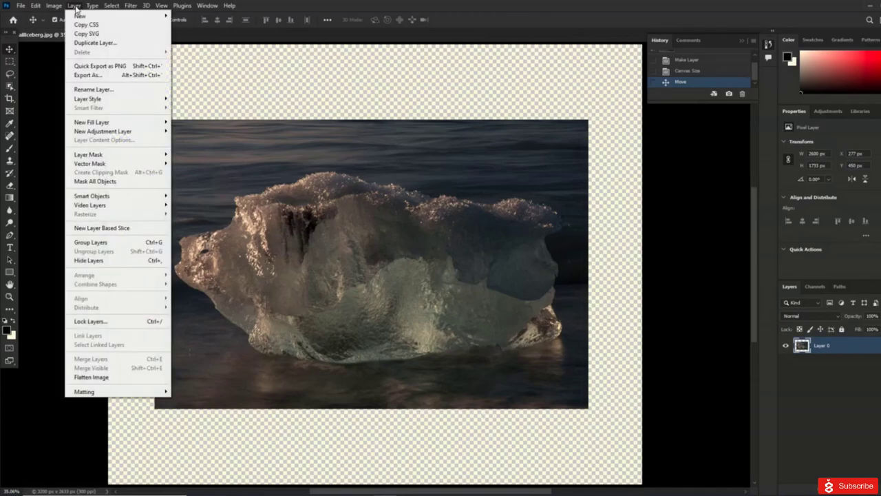
{"action": "mouse_move", "coordinate": [137, 123]}
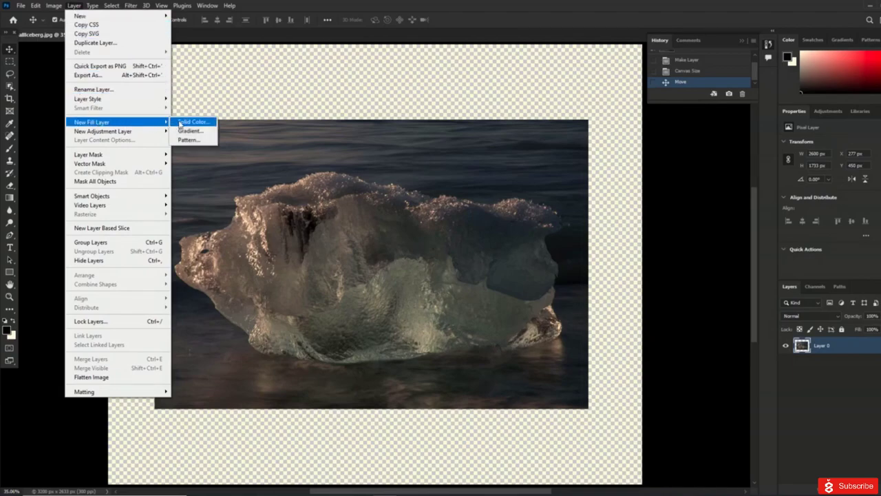
{"action": "left_click", "coordinate": [192, 123]}
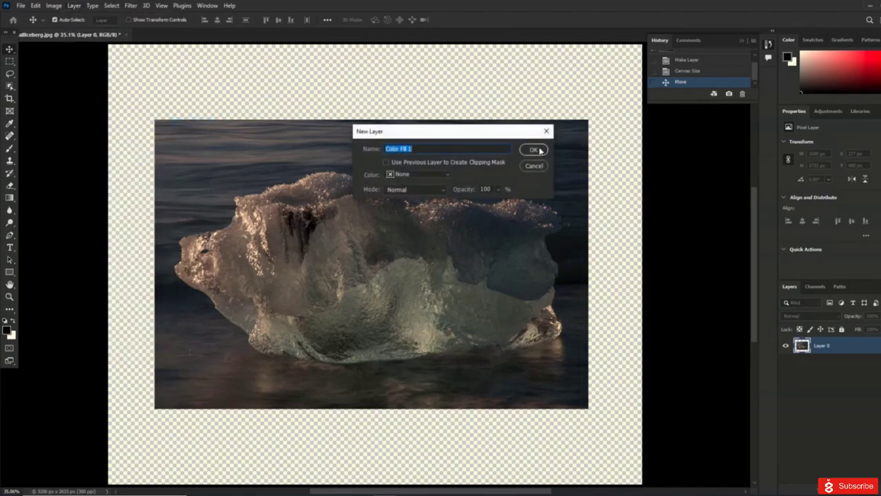
{"action": "left_click", "coordinate": [540, 151]}
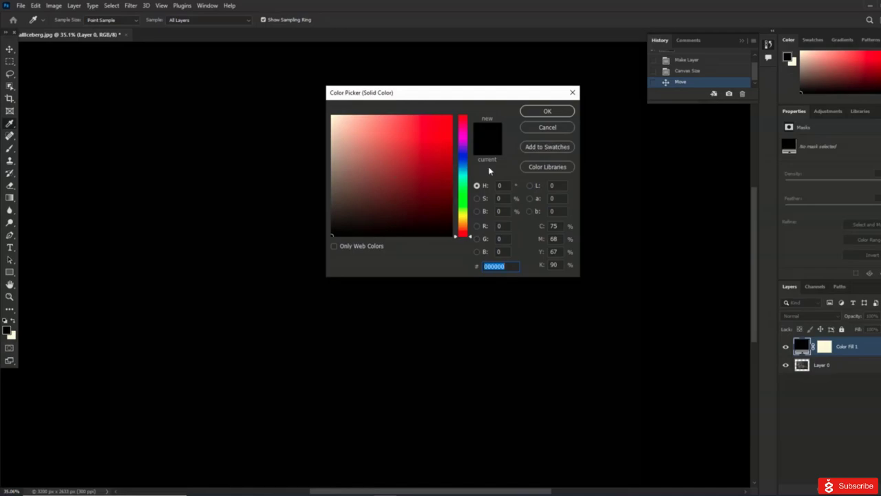
{"action": "left_click", "coordinate": [347, 212]}
{"action": "mouse_move", "coordinate": [347, 212]}
{"action": "left_mouse_down"}
{"action": "mouse_move", "coordinate": [346, 224]}
{"action": "mouse_move", "coordinate": [347, 192]}
{"action": "left_mouse_up"}
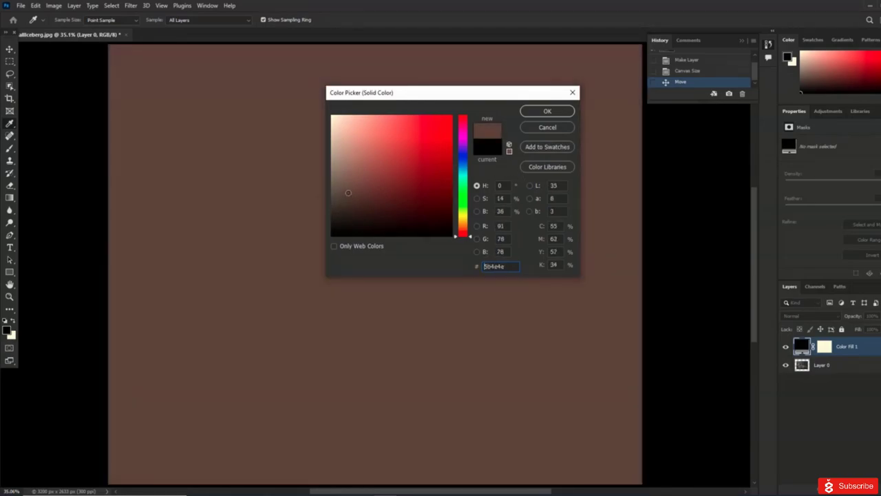
{"action": "left_click", "coordinate": [560, 112]}
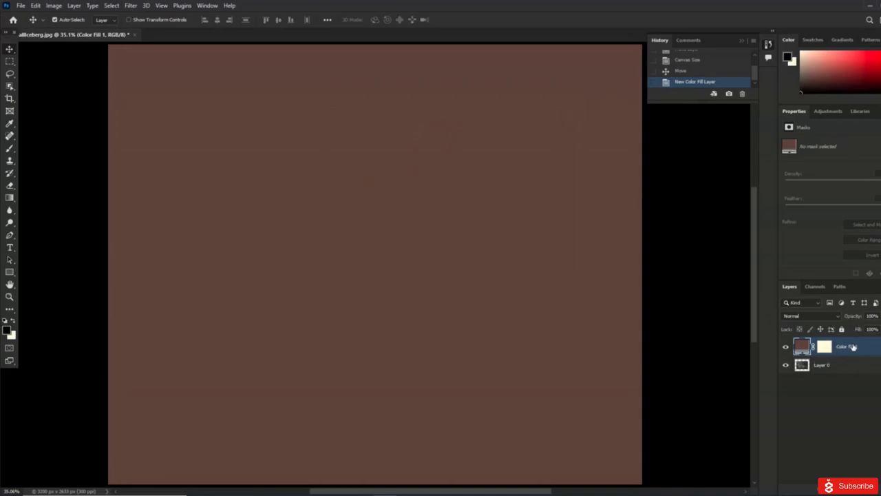
{"action": "left_click_drag", "start_coordinate": [854, 348], "coordinate": [853, 384]}
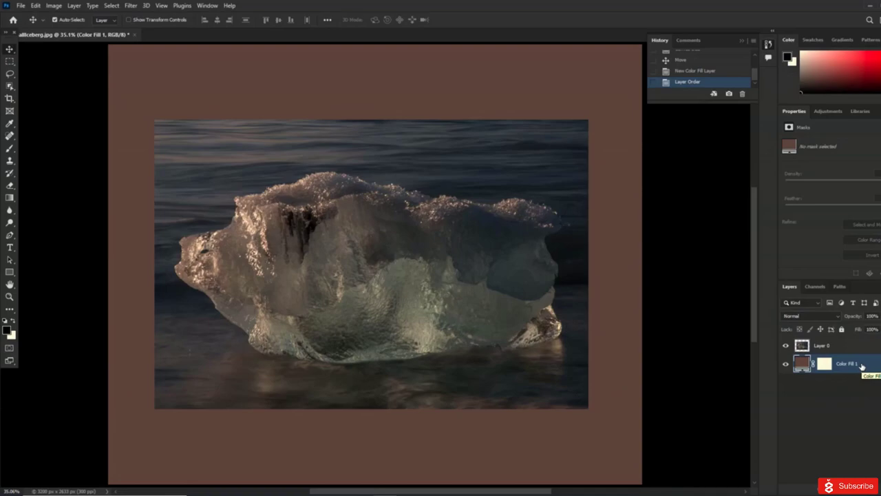
Step: Change the color fill layer to a dark blue shade with a hue of about 236°
{"action": "double_click", "coordinate": [802, 364]}
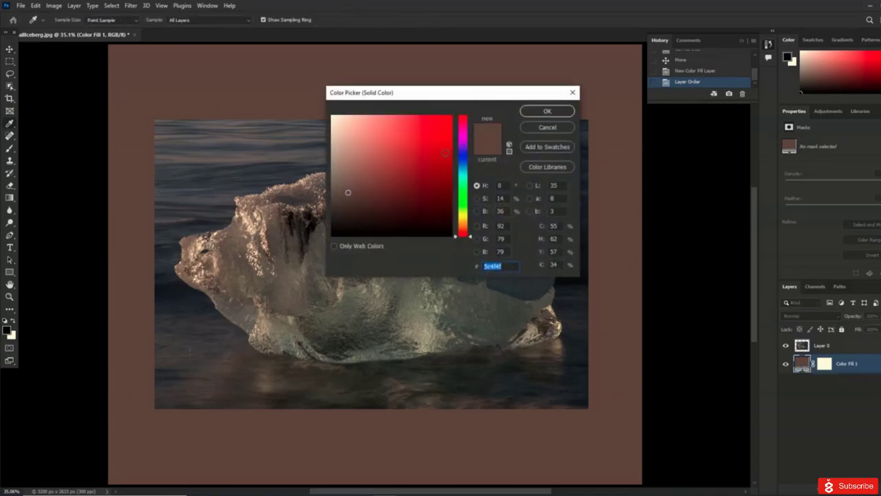
{"action": "left_click", "coordinate": [464, 159]}
{"action": "left_click", "coordinate": [416, 169]}
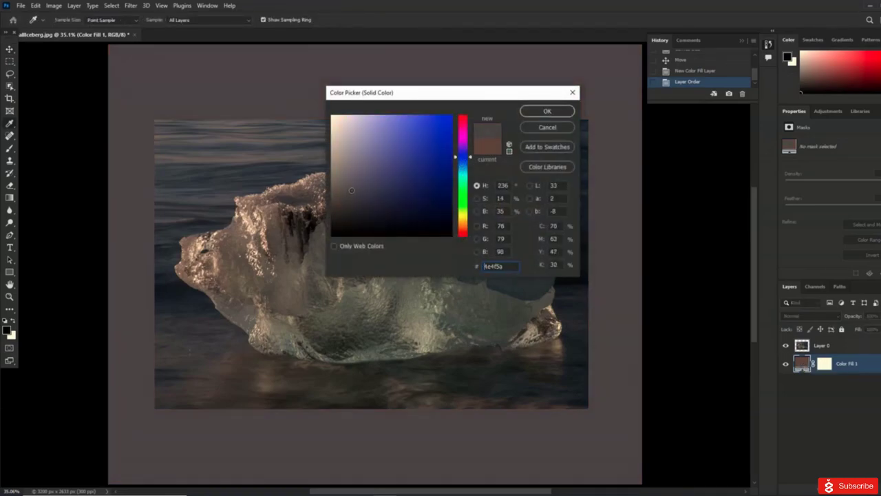
{"action": "left_click_drag", "start_coordinate": [416, 169], "coordinate": [405, 196]}
{"action": "left_click", "coordinate": [545, 112]}
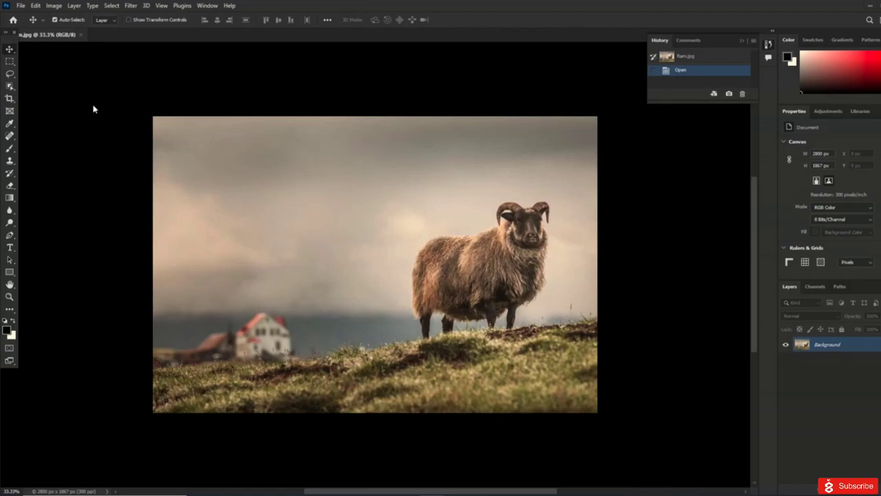
Step: Start a crop on the ram photo and rotate the image slightly clockwise within the crop boundary
{"action": "left_click", "coordinate": [9, 99]}
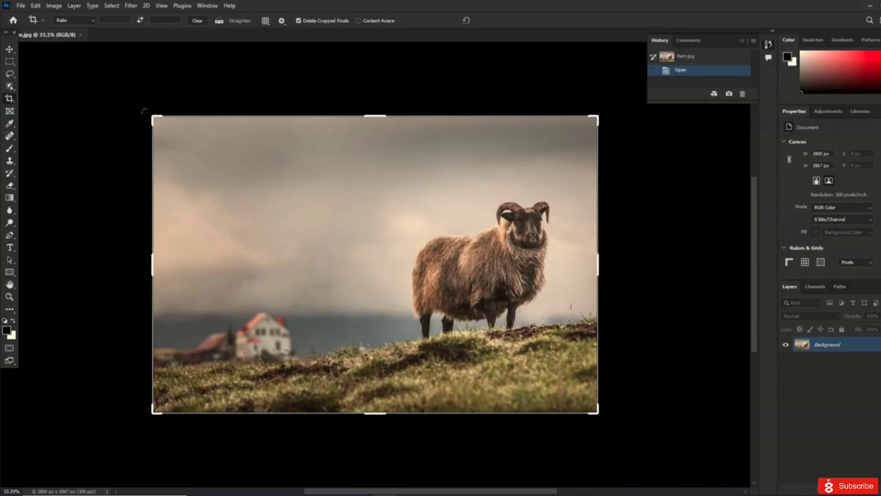
{"action": "left_click", "coordinate": [152, 114]}
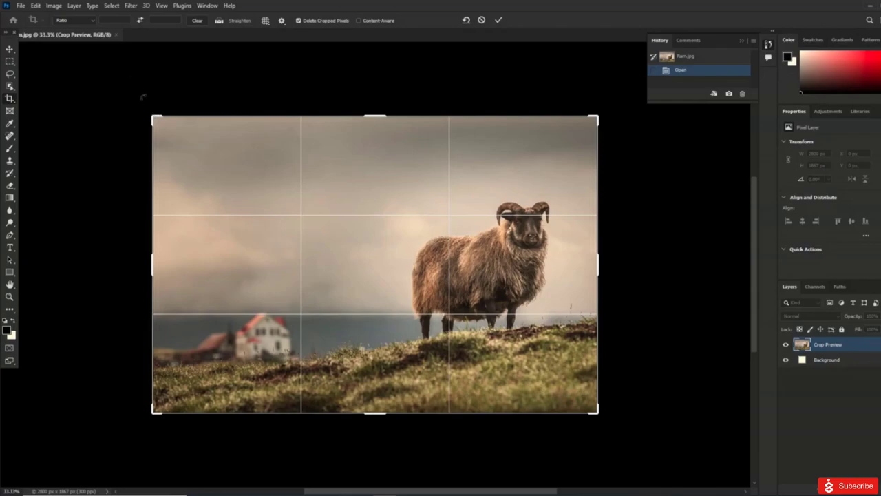
{"action": "key", "text": "o"}
{"action": "left_click_drag", "start_coordinate": [143, 96], "coordinate": [148, 86]}
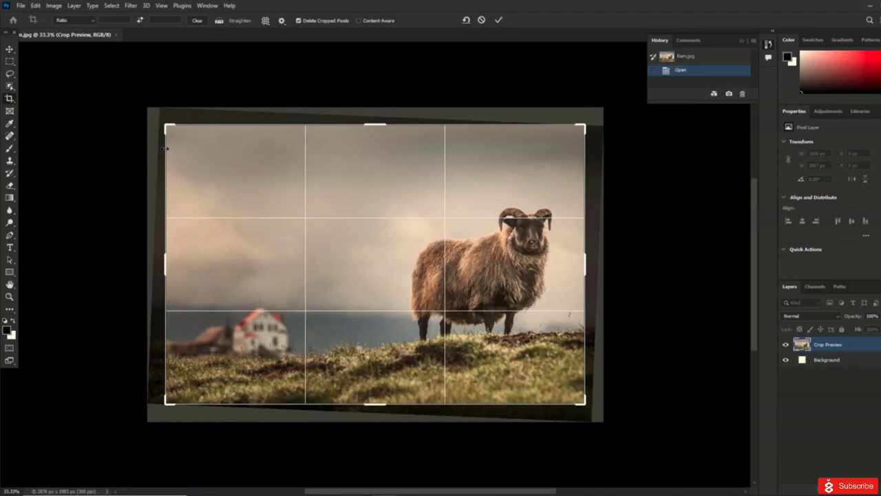
Step: Extend the crop past the ram photo's upper-left corner and apply it with Content-Aware filling, to about 2757 × 1831 px
{"action": "left_click_drag", "start_coordinate": [168, 126], "coordinate": [160, 119]}
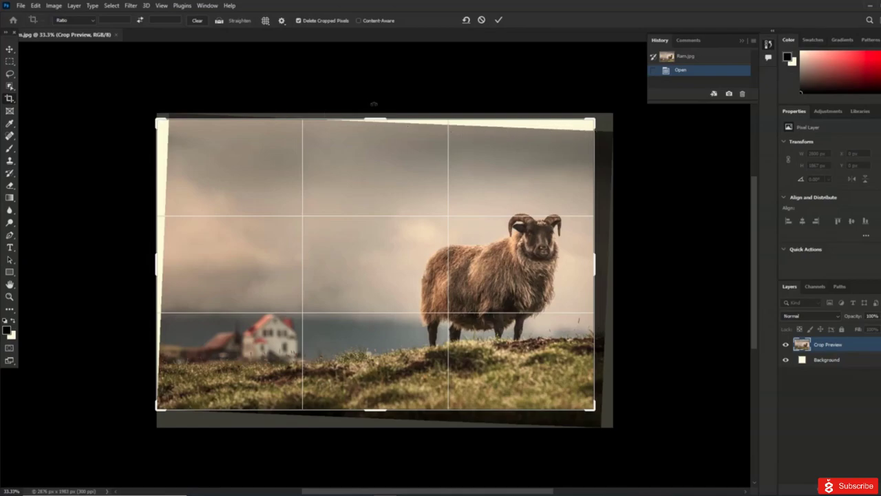
{"action": "left_click", "coordinate": [358, 21]}
{"action": "left_click", "coordinate": [499, 21]}
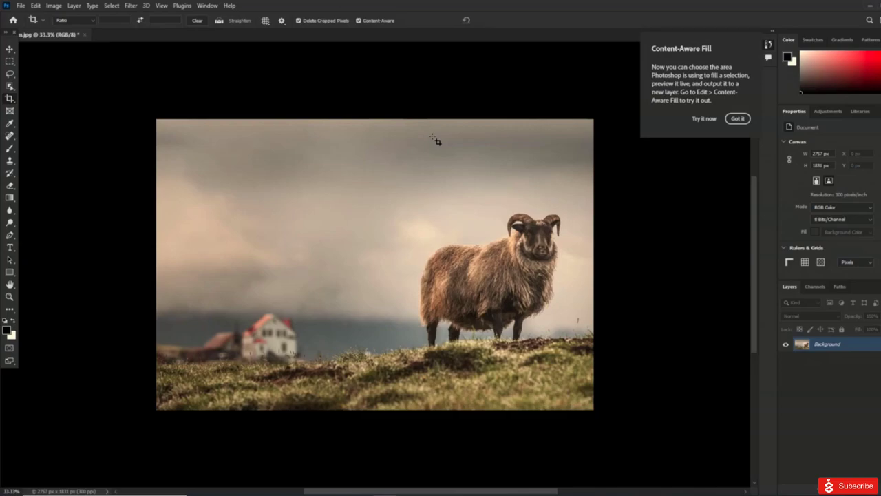
Step: Retouch the grass along the ram photo's lower edge with short Spot Healing Brush strokes
{"action": "left_click", "coordinate": [9, 135]}
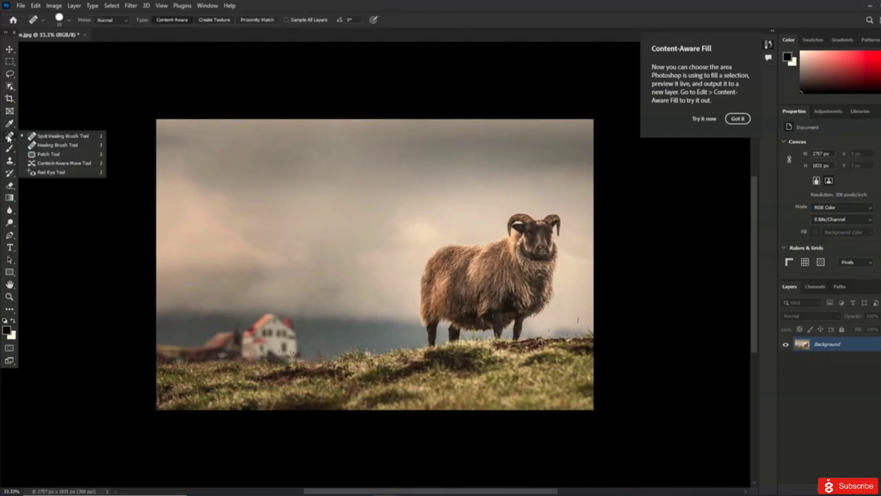
{"action": "left_click", "coordinate": [53, 137]}
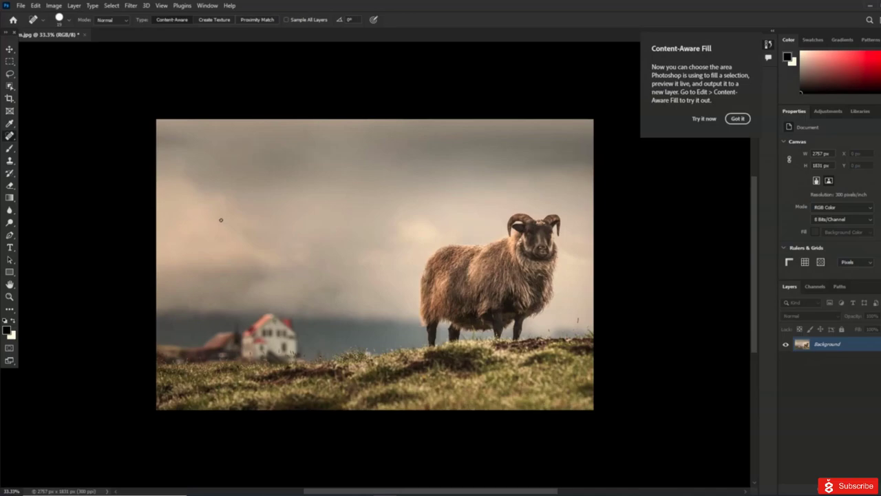
{"action": "mouse_move", "coordinate": [244, 405]}
{"action": "left_mouse_down"}
{"action": "mouse_move", "coordinate": [254, 400]}
{"action": "mouse_move", "coordinate": [248, 406]}
{"action": "left_mouse_up"}
{"action": "left_click_drag", "start_coordinate": [240, 412], "coordinate": [258, 406]}
{"action": "left_click_drag", "start_coordinate": [357, 405], "coordinate": [383, 405]}
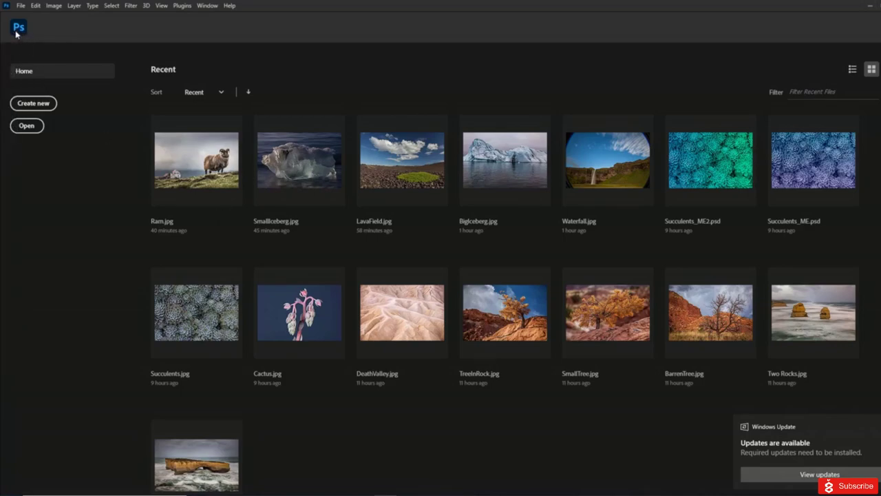
Step: Start a new document measured in pixels, with a width of 2600 and a height of 1625
{"action": "left_click", "coordinate": [36, 107]}
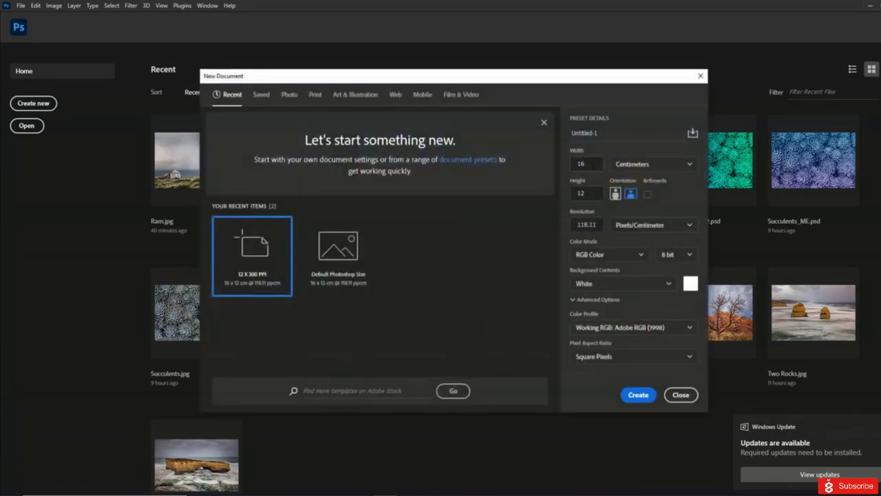
{"action": "left_click", "coordinate": [647, 164]}
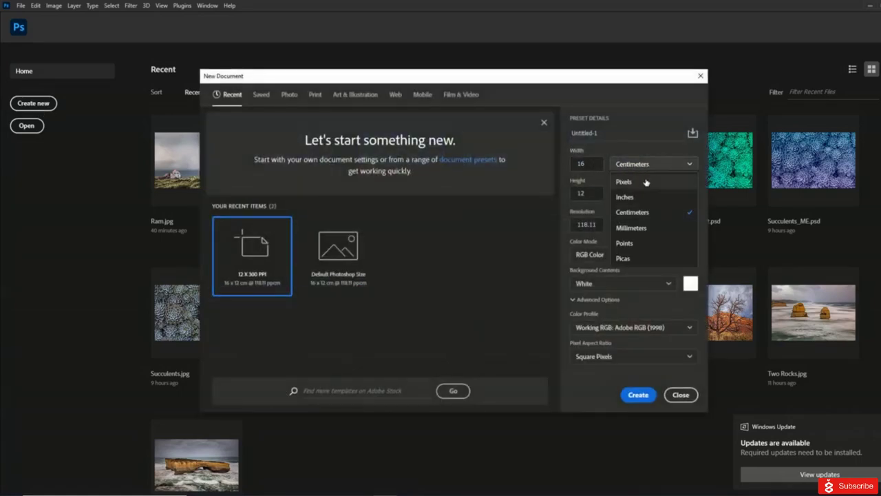
{"action": "left_click", "coordinate": [648, 182]}
{"action": "double_click", "coordinate": [584, 164]}
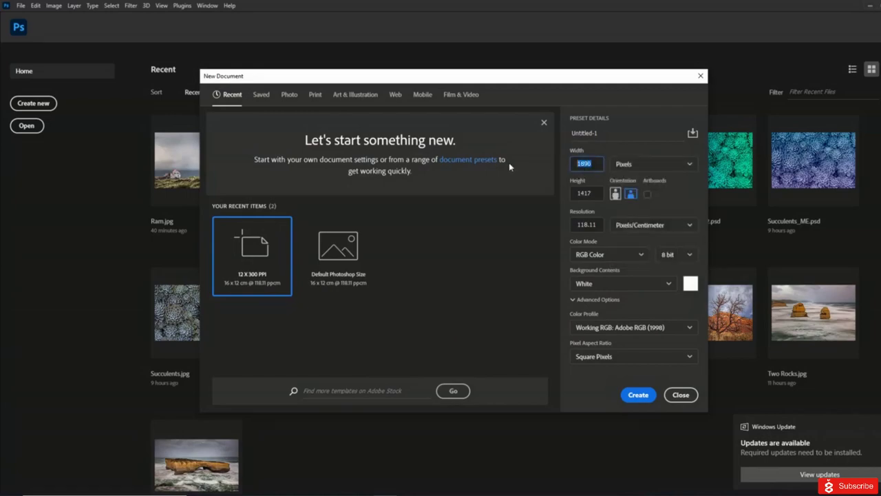
{"action": "type", "text": "2600"}
{"action": "key", "text": "Return"}
{"action": "double_click", "coordinate": [585, 193]}
{"action": "type", "text": "1625"}
Step: Set the new document's resolution to 300 pixels/inch with the Working RGB: Adobe RGB (1998) profile and white background contents, and create it
{"action": "key", "text": "Tab"}
{"action": "type", "text": "300"}
{"action": "left_click", "coordinate": [662, 225]}
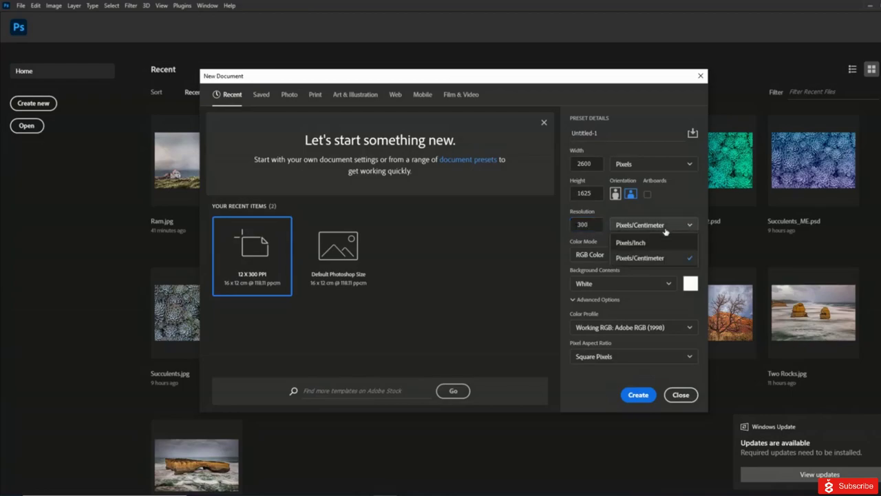
{"action": "left_click", "coordinate": [658, 241]}
{"action": "double_click", "coordinate": [596, 224]}
{"action": "type", "text": "300"}
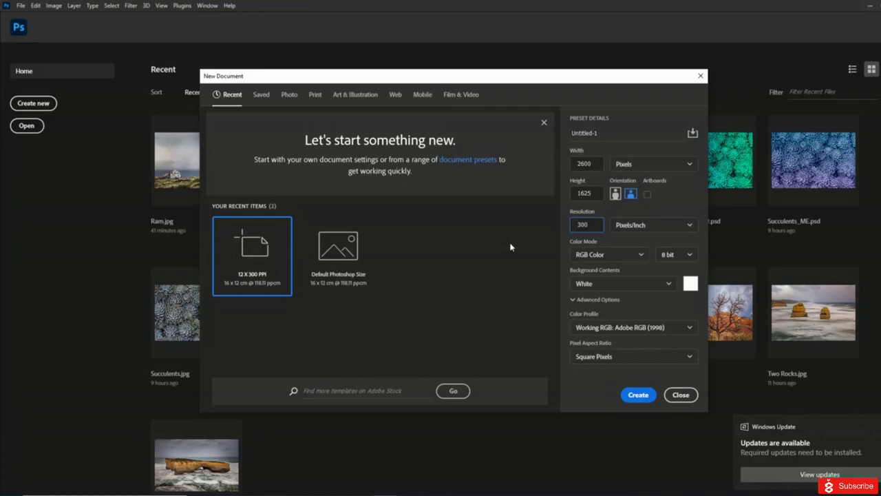
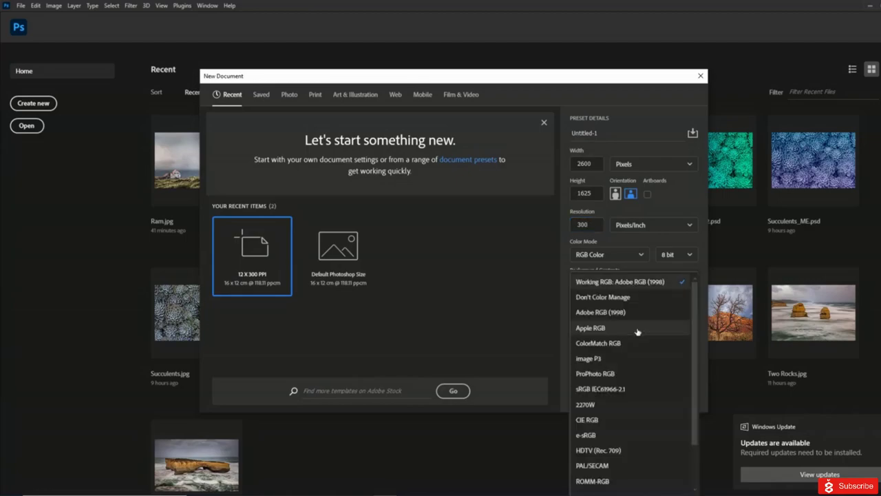
{"action": "left_click", "coordinate": [647, 282]}
{"action": "left_click", "coordinate": [637, 395]}
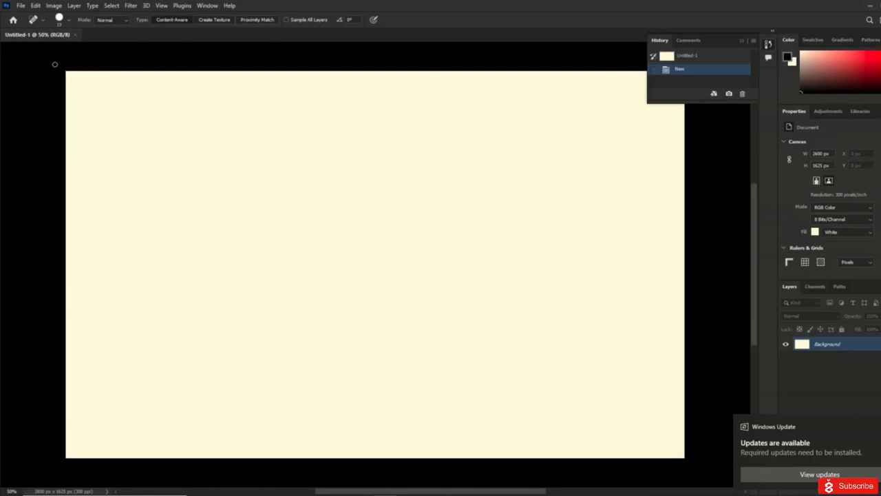
Step: Open the Grapes photo from the 06 Layers exercise folder
{"action": "left_click", "coordinate": [20, 6]}
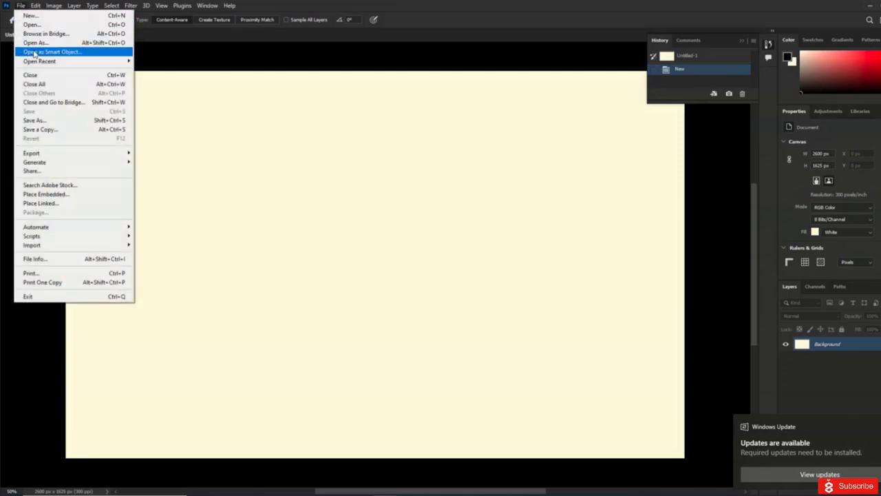
{"action": "left_click", "coordinate": [32, 24]}
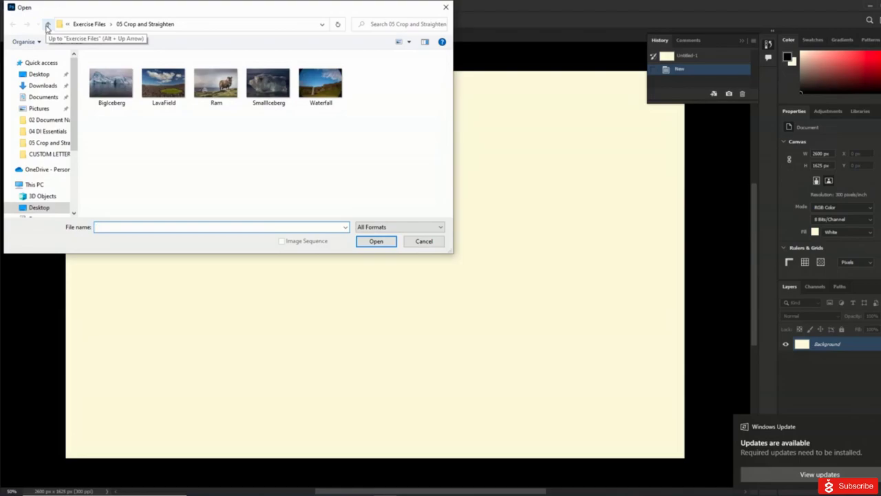
{"action": "left_click", "coordinate": [98, 27]}
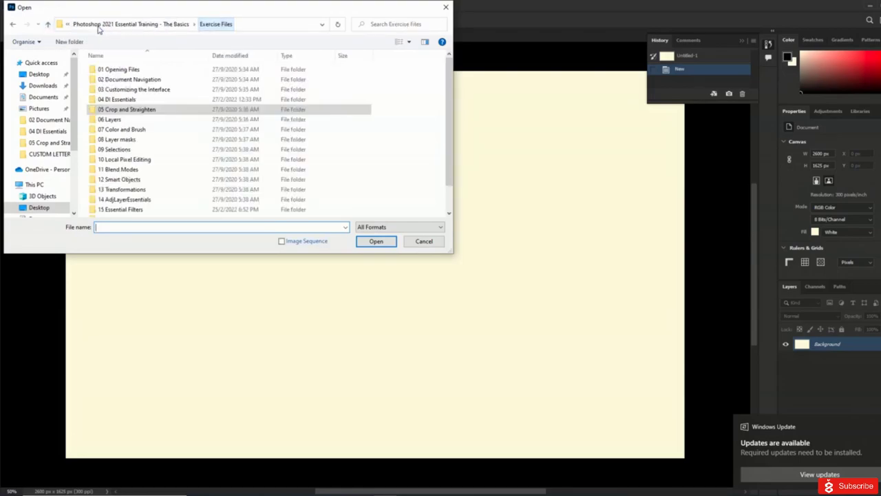
{"action": "double_click", "coordinate": [109, 120]}
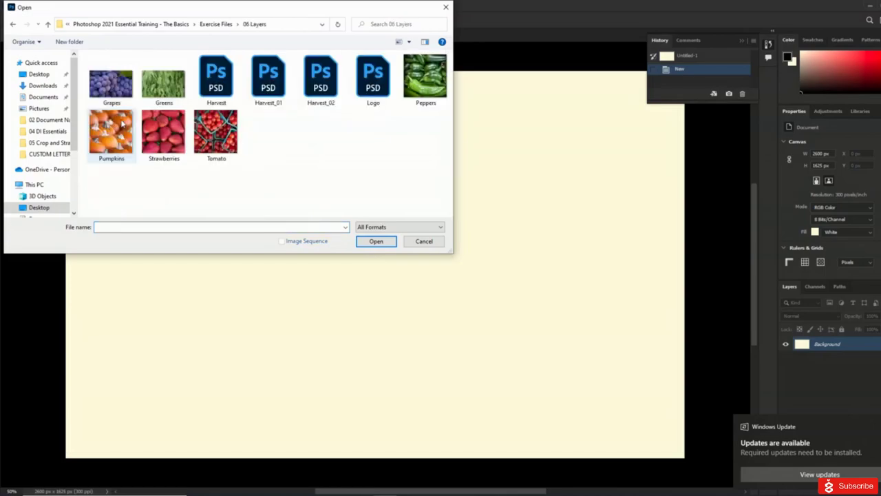
{"action": "left_click", "coordinate": [114, 93]}
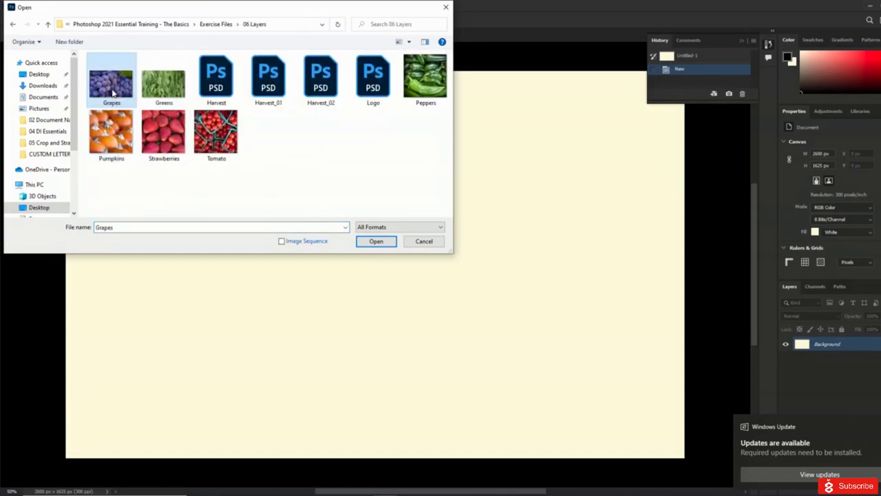
{"action": "double_click", "coordinate": [113, 93]}
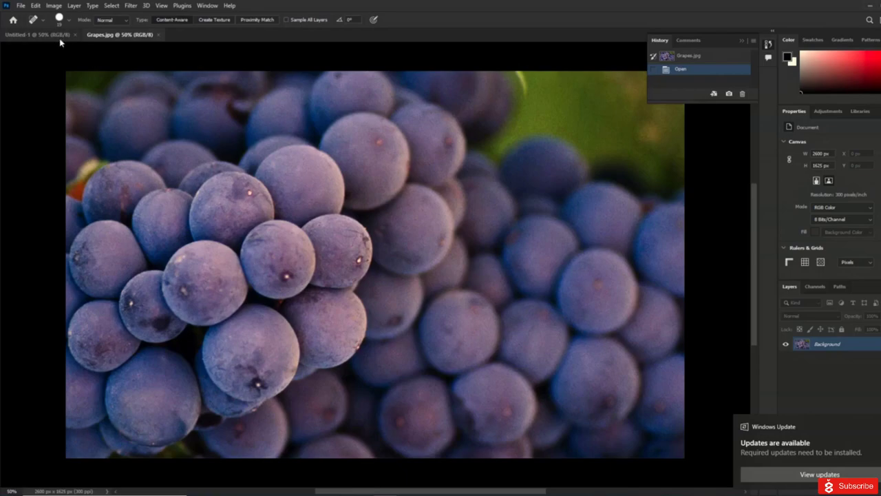
Step: Open the Greens photo from the 06 Layers folder as well
{"action": "left_click", "coordinate": [21, 6]}
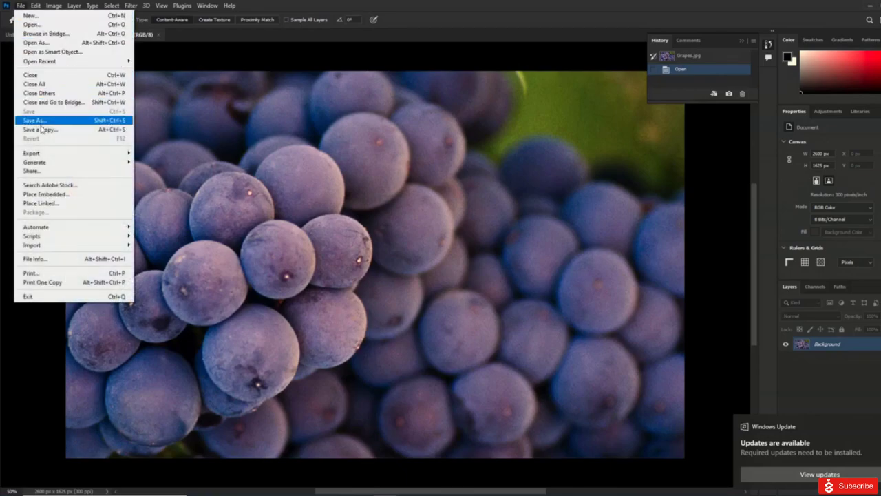
{"action": "left_click", "coordinate": [32, 24]}
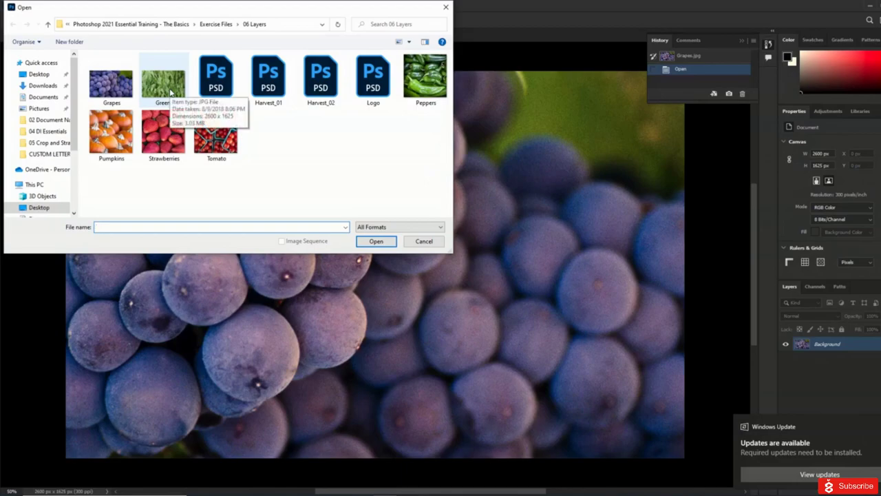
{"action": "double_click", "coordinate": [170, 91]}
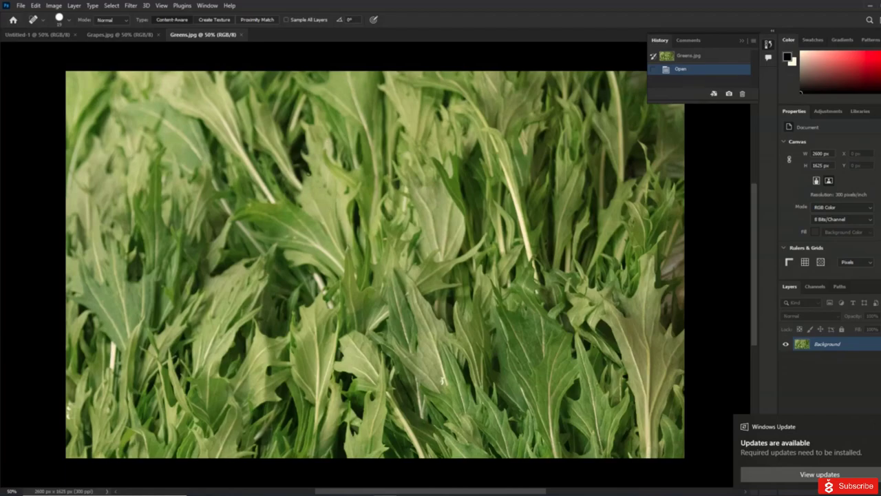
Step: Look through the three open documents and tile their windows so all are visible together
{"action": "left_click", "coordinate": [38, 35]}
{"action": "left_click", "coordinate": [117, 34]}
{"action": "left_click", "coordinate": [202, 34]}
{"action": "left_click", "coordinate": [119, 36]}
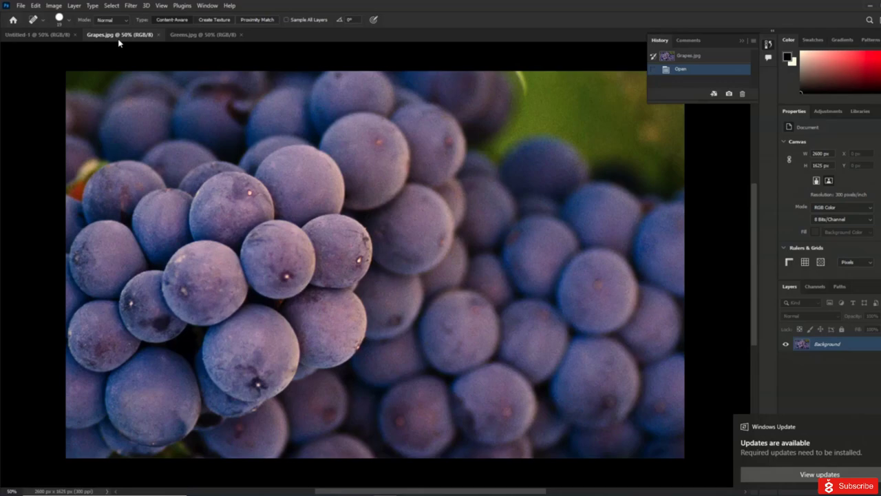
{"action": "left_click", "coordinate": [212, 8]}
{"action": "mouse_move", "coordinate": [213, 16]}
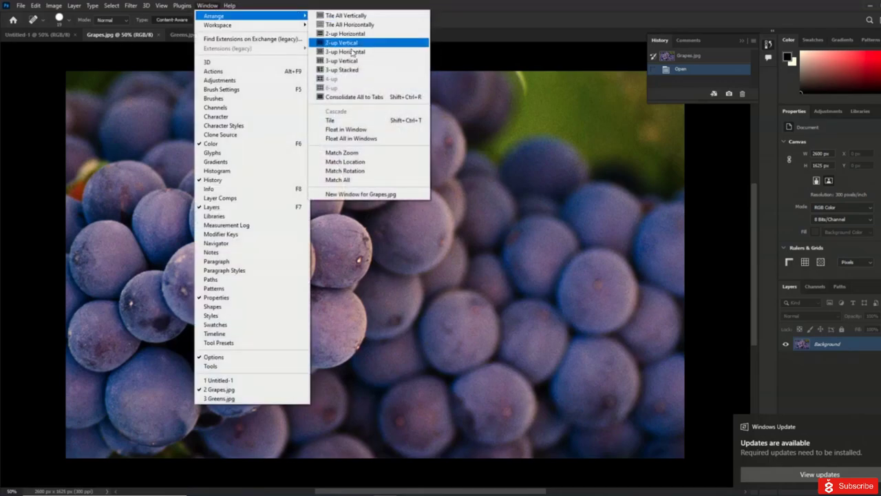
{"action": "left_click", "coordinate": [347, 121]}
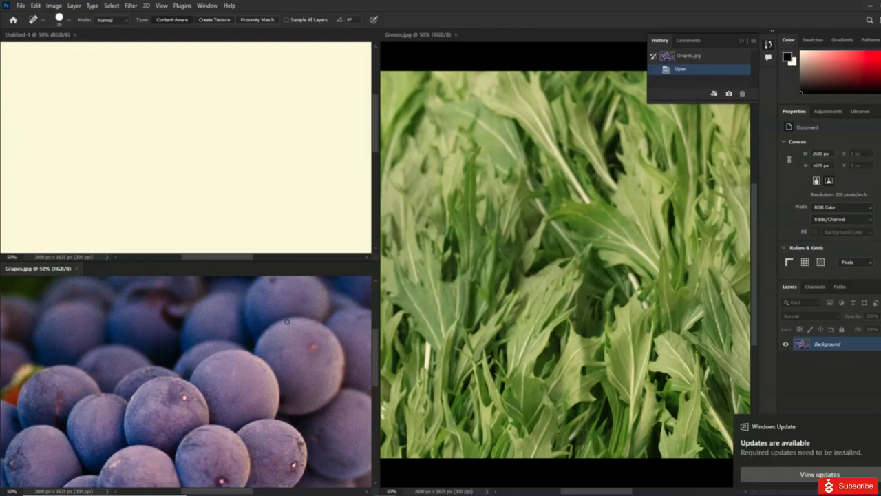
Step: Copy the Greens photo's background layer into the blank Untitled-1 document and close Greens.jpg
{"action": "left_click", "coordinate": [440, 290]}
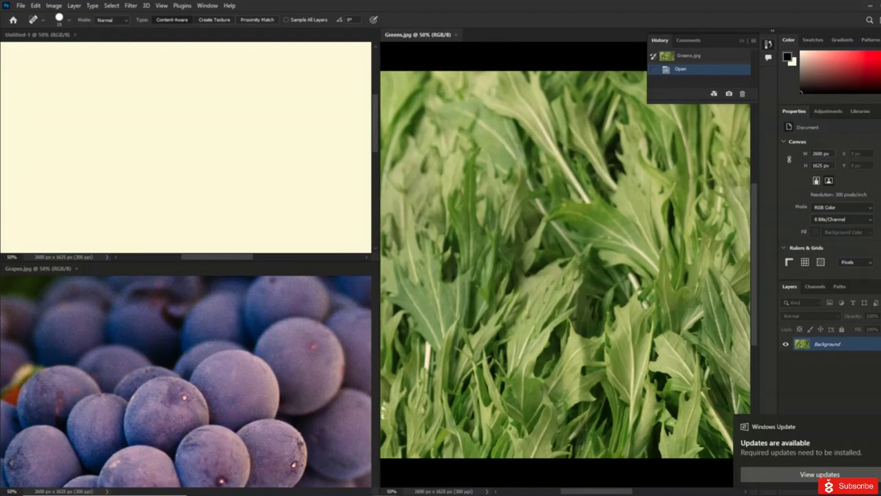
{"action": "left_click_drag", "start_coordinate": [826, 348], "coordinate": [240, 160]}
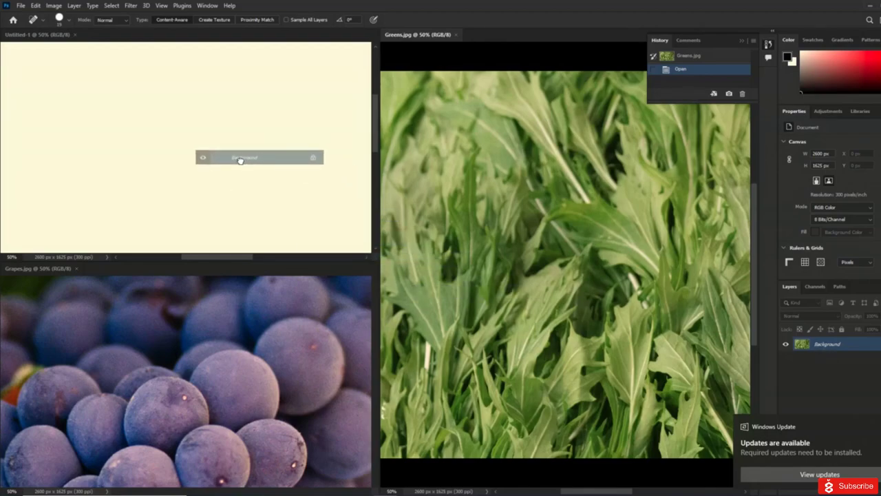
{"action": "left_click_drag", "start_coordinate": [240, 160], "coordinate": [241, 161]}
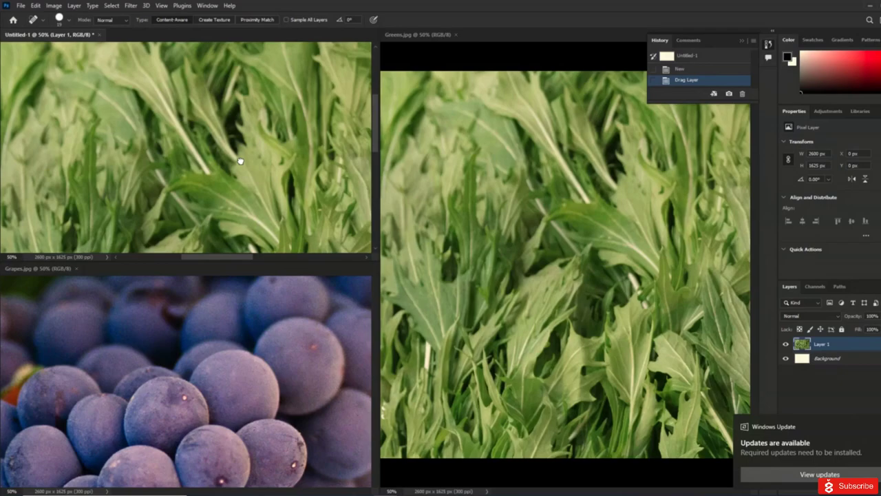
{"action": "left_click", "coordinate": [461, 49]}
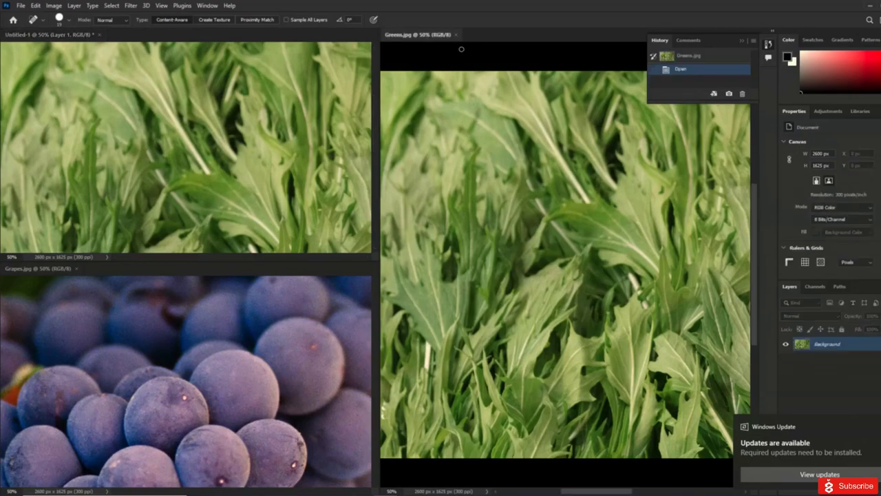
{"action": "left_click", "coordinate": [457, 36]}
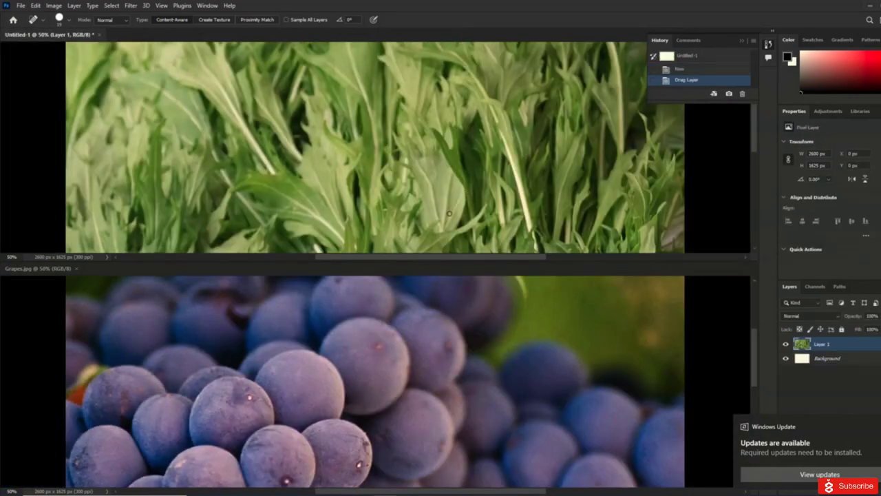
Step: Copy the Grapes photo's background layer into Untitled-1 above the greens layer and close Grapes.jpg
{"action": "left_click", "coordinate": [513, 332]}
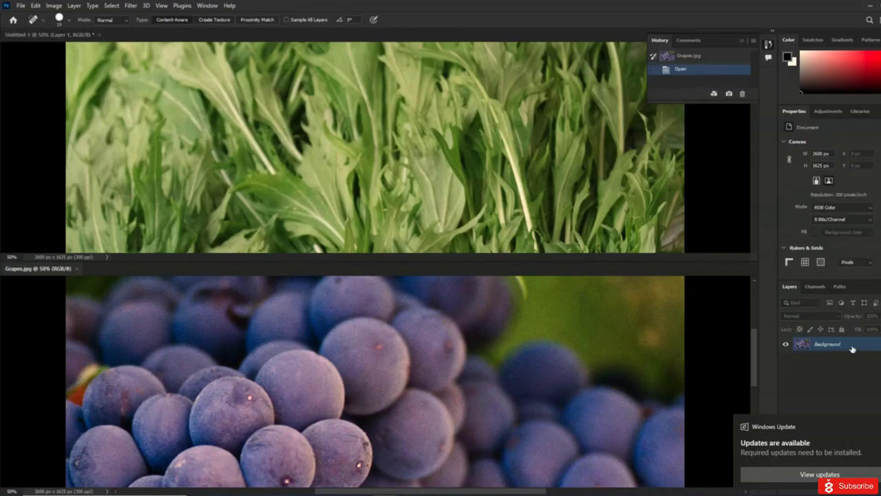
{"action": "left_click_drag", "start_coordinate": [851, 349], "coordinate": [512, 171]}
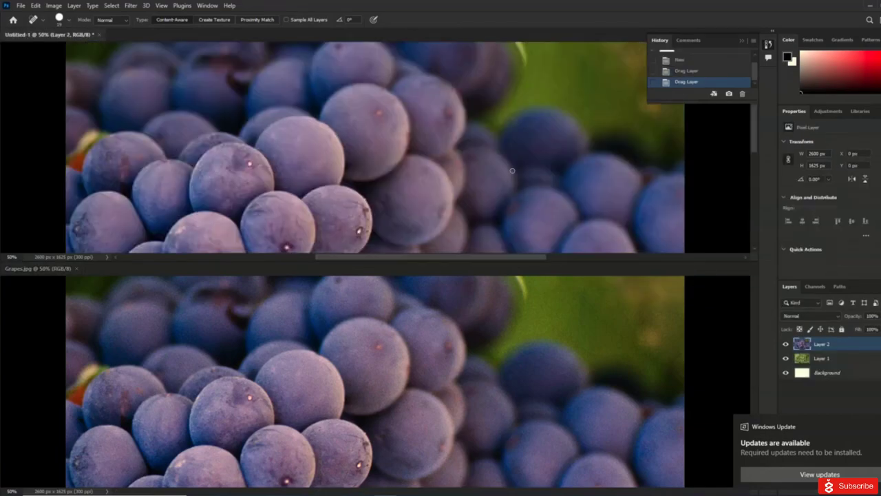
{"action": "left_click", "coordinate": [76, 268]}
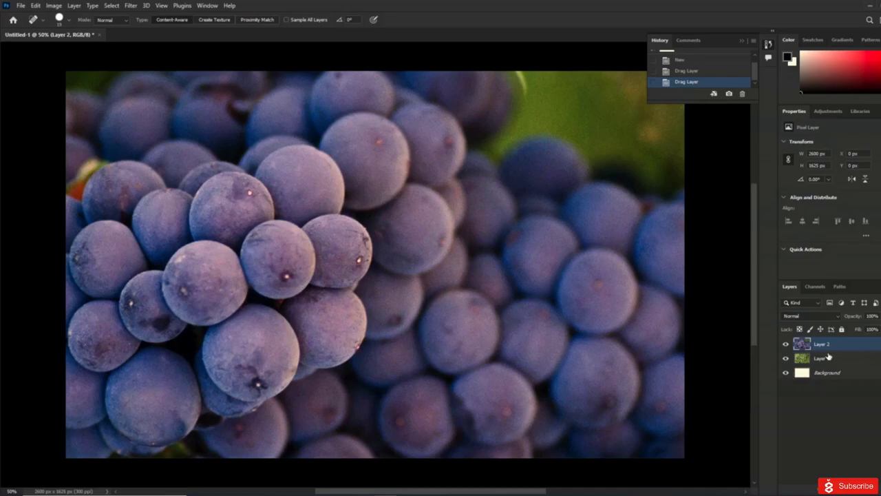
Step: Rename the grapes layer Grapes and the leafy layer Greens, leaving the Grapes layer selected
{"action": "double_click", "coordinate": [823, 346]}
{"action": "type", "text": "Grapes"}
{"action": "key", "text": "Return"}
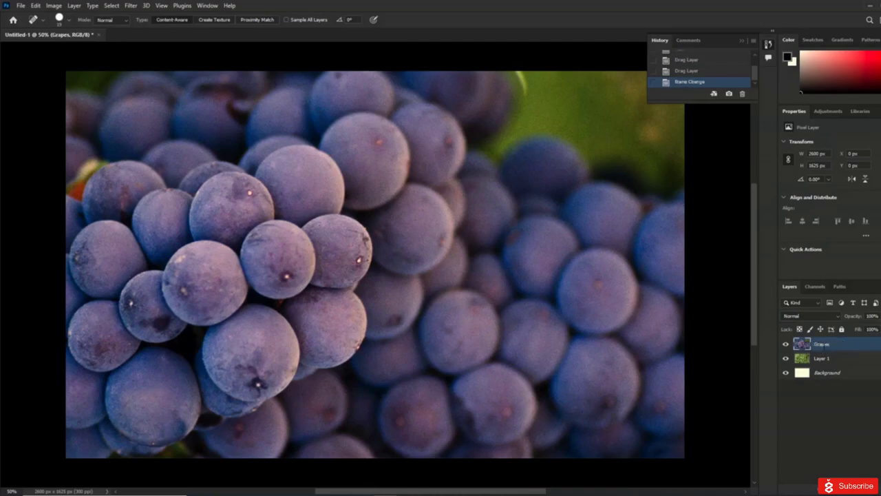
{"action": "double_click", "coordinate": [828, 362]}
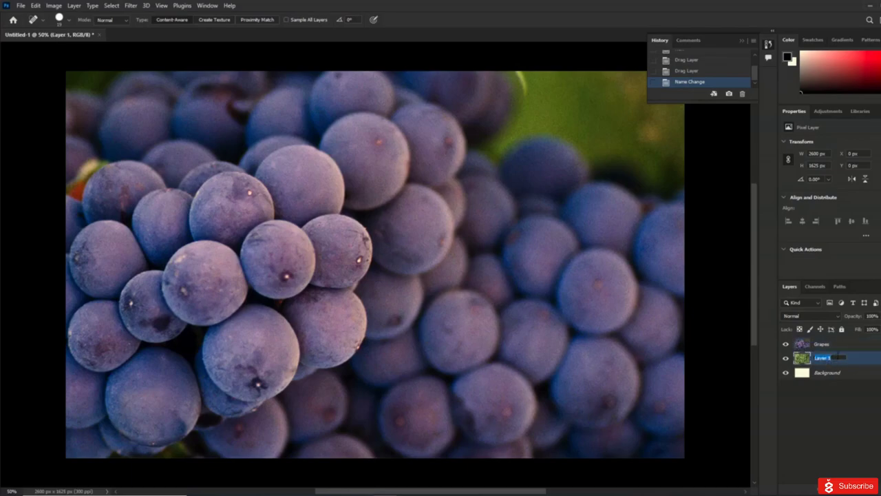
{"action": "type", "text": "Greens"}
{"action": "key", "text": "Return"}
{"action": "left_click", "coordinate": [828, 344]}
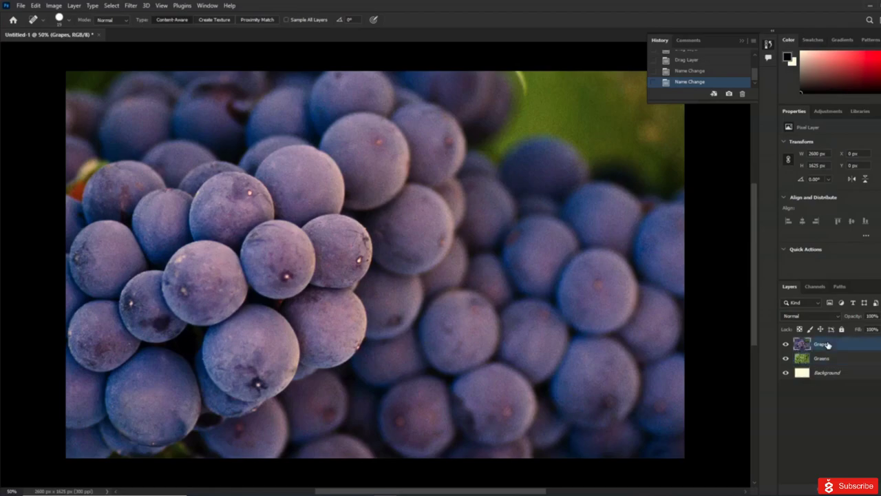
{"action": "left_click", "coordinate": [512, 326]}
{"action": "right_click", "coordinate": [543, 143]}
{"action": "key", "text": "Return"}
{"action": "left_click", "coordinate": [14, 22]}
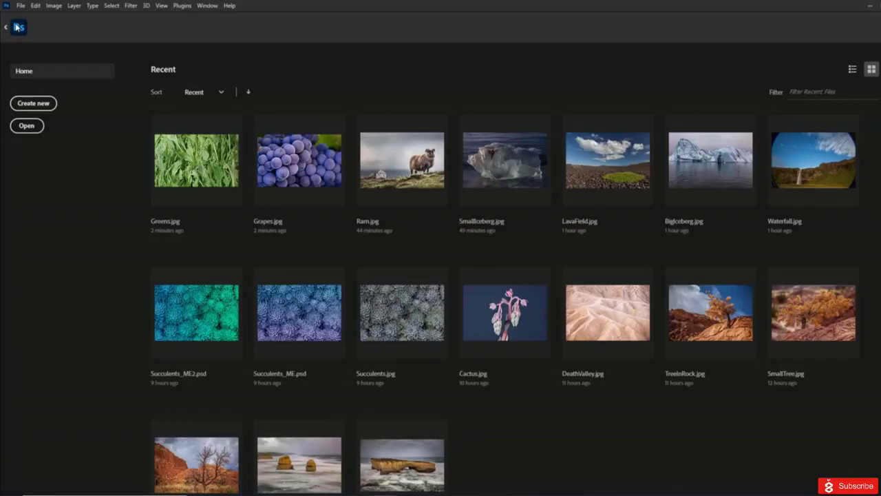
{"action": "left_click", "coordinate": [6, 28]}
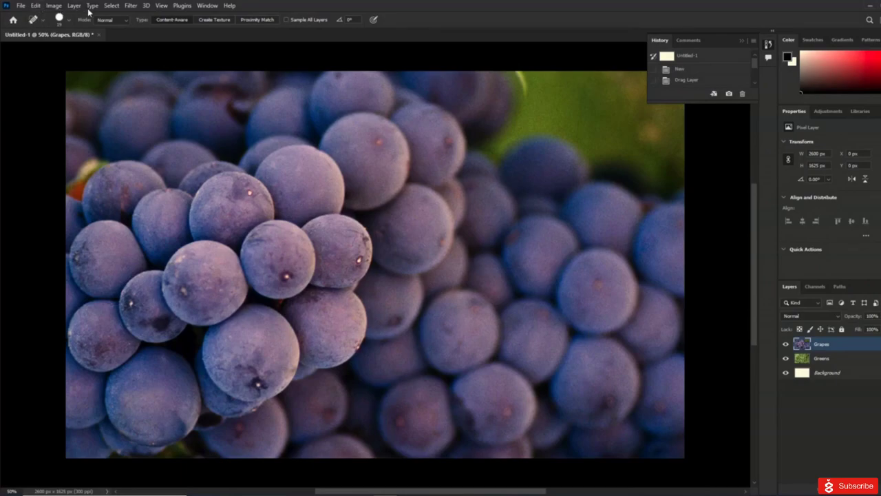
Step: Show the Tool Presets panel and collapse it to an icon beside the History panel's icon
{"action": "left_click", "coordinate": [208, 6]}
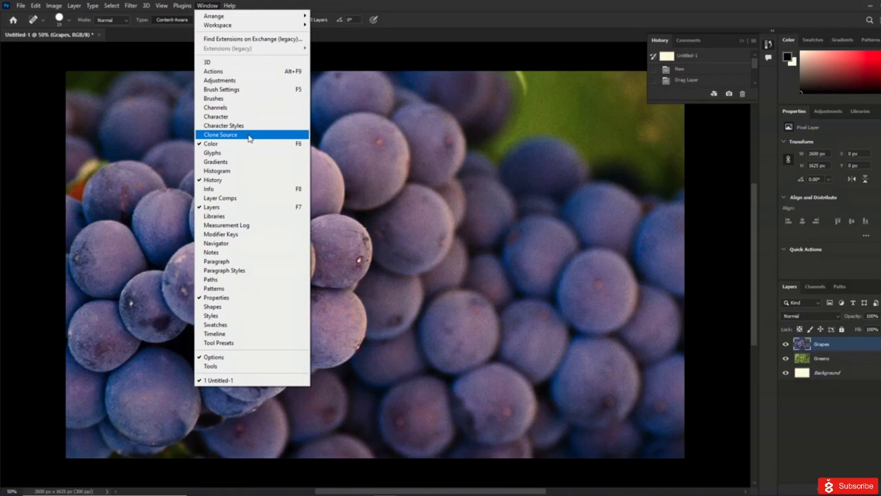
{"action": "left_click", "coordinate": [253, 342]}
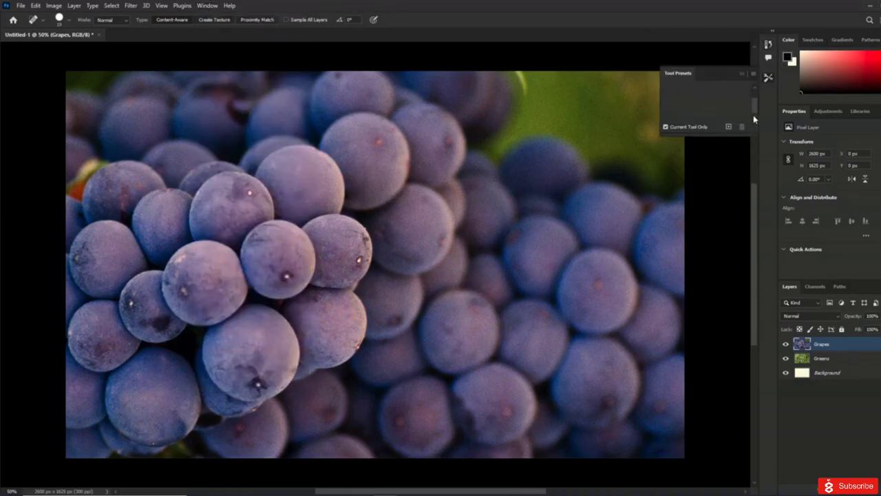
{"action": "left_click", "coordinate": [741, 73]}
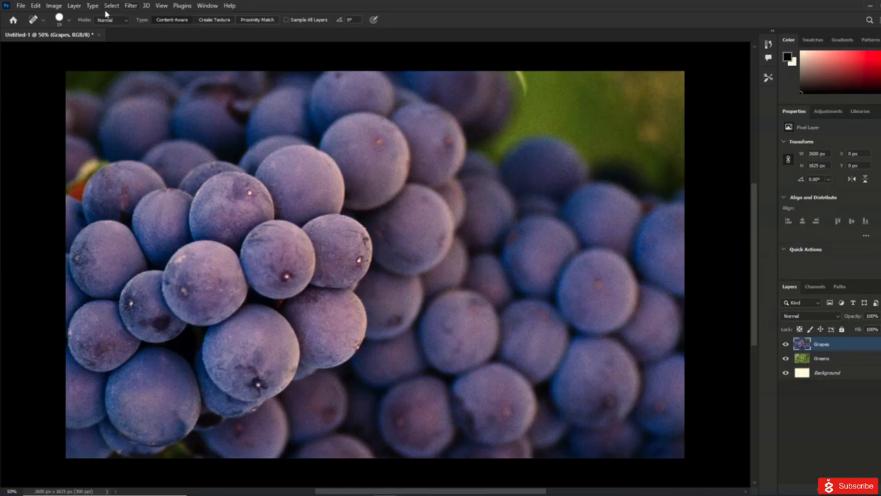
Step: Return to the Untitled-1 document and look at the presets available for the current healing tool
{"action": "left_click", "coordinate": [15, 21]}
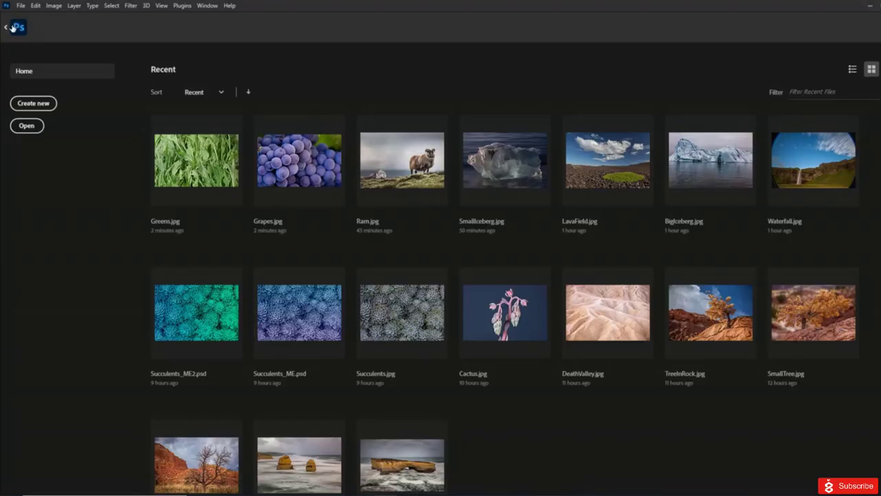
{"action": "left_click", "coordinate": [10, 27]}
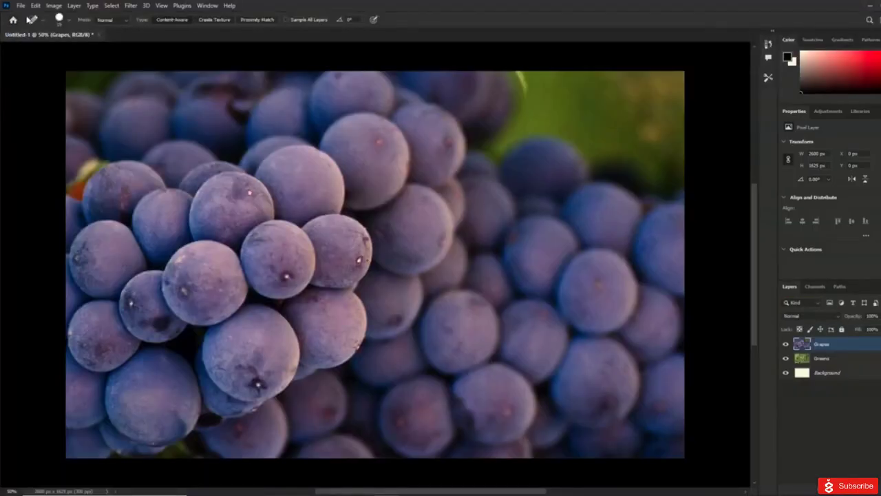
{"action": "left_click", "coordinate": [45, 22]}
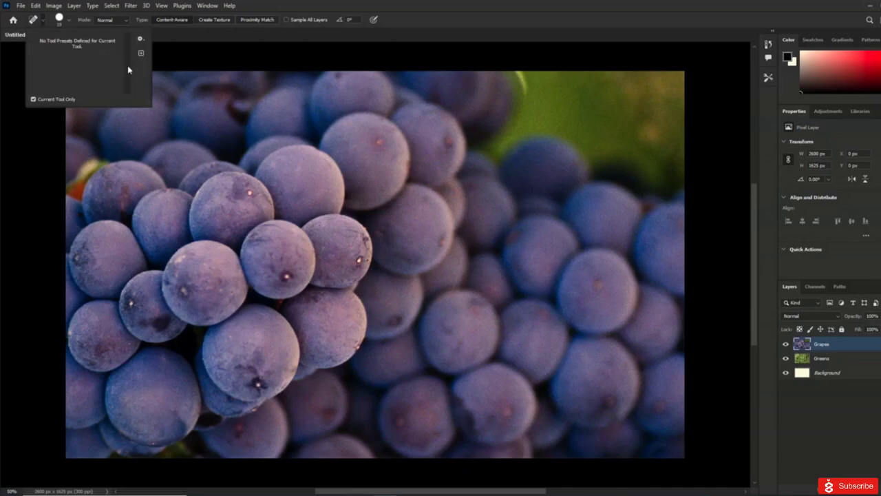
{"action": "scroll", "coordinate": [46, 48], "scroll_direction": "up", "scroll_amount": 1}
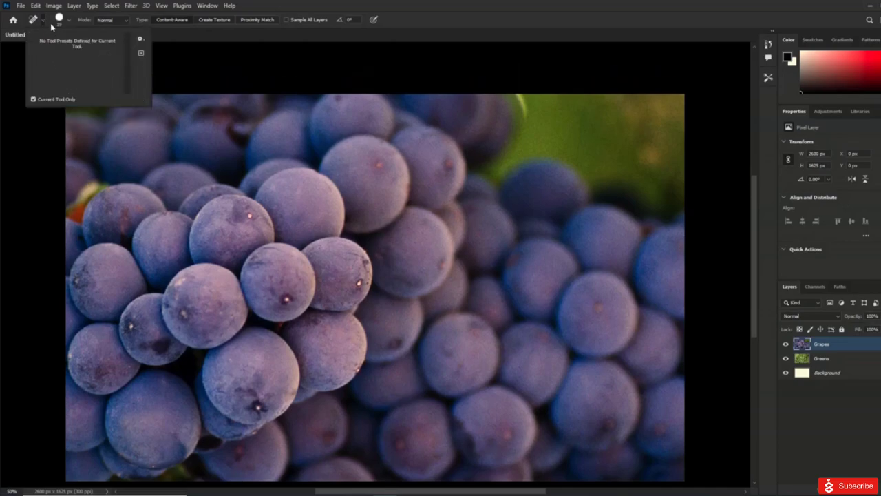
Step: Look through the tool list in the toolbar customization settings, restore the default tools and accept the arrangement
{"action": "scroll", "coordinate": [54, 28], "scroll_direction": "up", "scroll_amount": 1}
{"action": "left_click", "coordinate": [35, 7]}
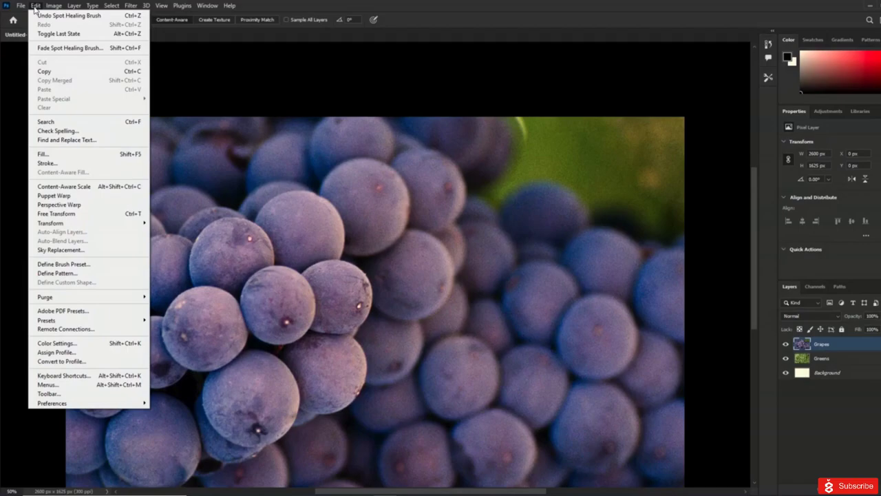
{"action": "left_click", "coordinate": [76, 394]}
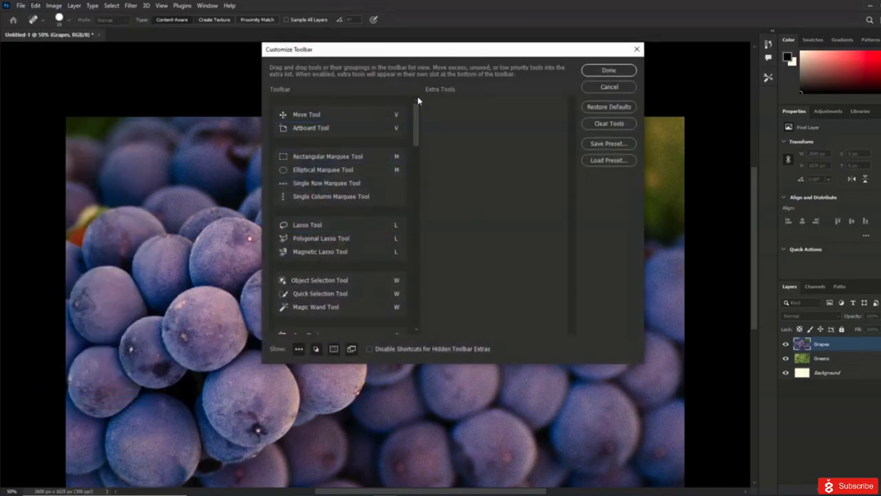
{"action": "scroll", "coordinate": [409, 136], "scroll_direction": "down", "scroll_amount": 3}
{"action": "scroll", "coordinate": [408, 137], "scroll_direction": "up", "scroll_amount": 3}
{"action": "scroll", "coordinate": [338, 117], "scroll_direction": "down", "scroll_amount": 10}
{"action": "left_click", "coordinate": [298, 350]}
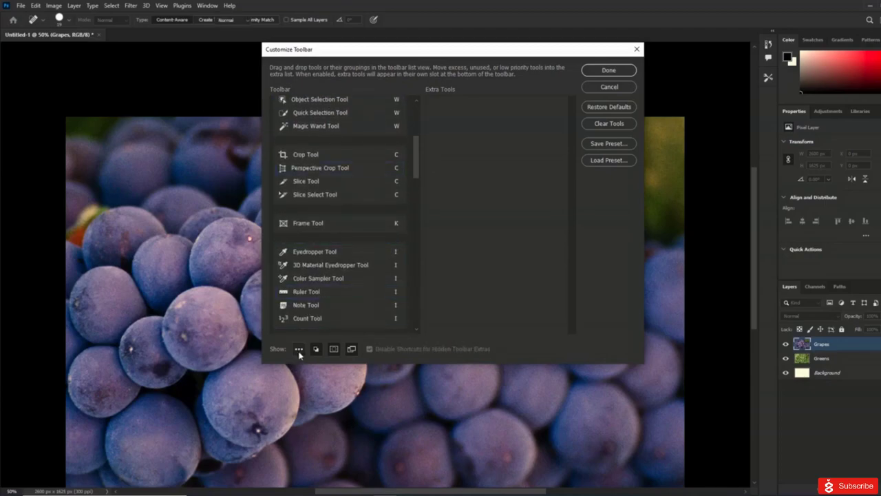
{"action": "left_click", "coordinate": [301, 349]}
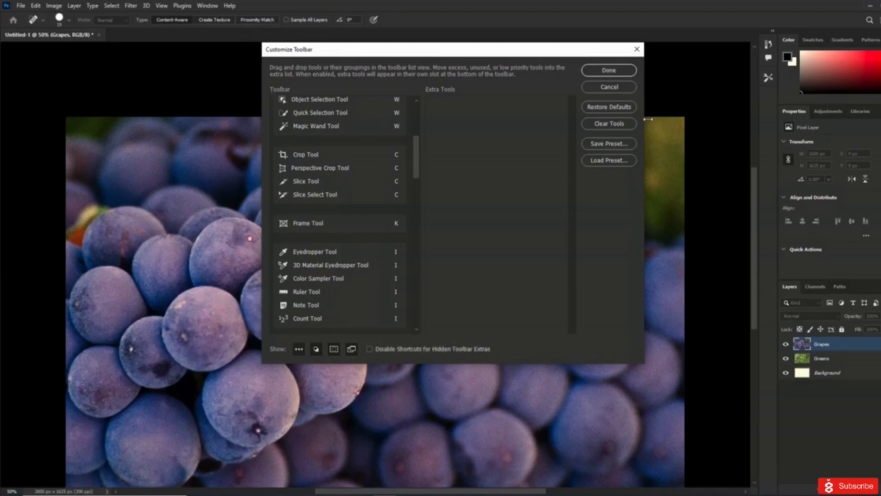
{"action": "left_click", "coordinate": [626, 108]}
{"action": "left_click", "coordinate": [626, 109]}
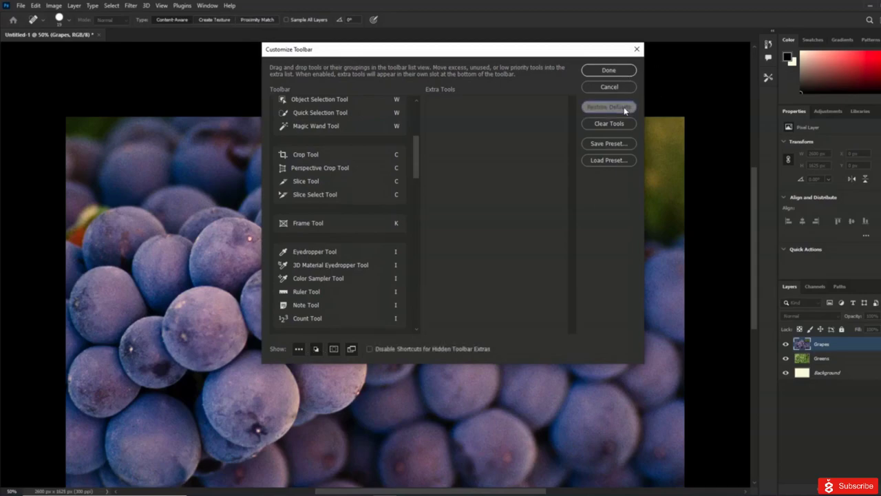
{"action": "left_click", "coordinate": [610, 71]}
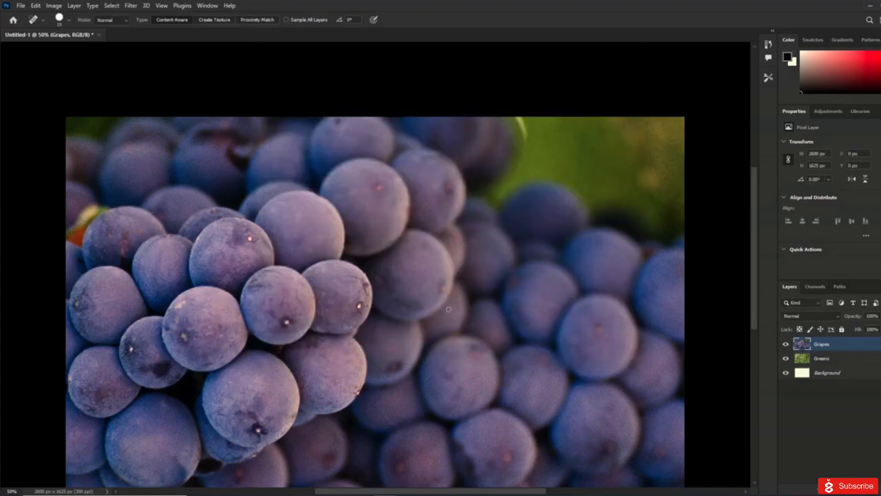
Step: Hide the Grapes and Greens layers, and switch the Background layer off and on again
{"action": "double_click", "coordinate": [823, 358]}
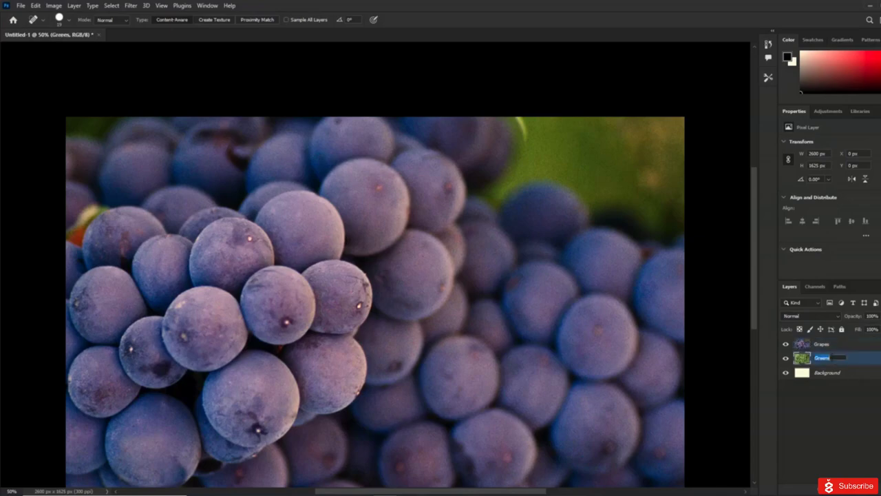
{"action": "key", "text": "Return"}
{"action": "left_click", "coordinate": [786, 345]}
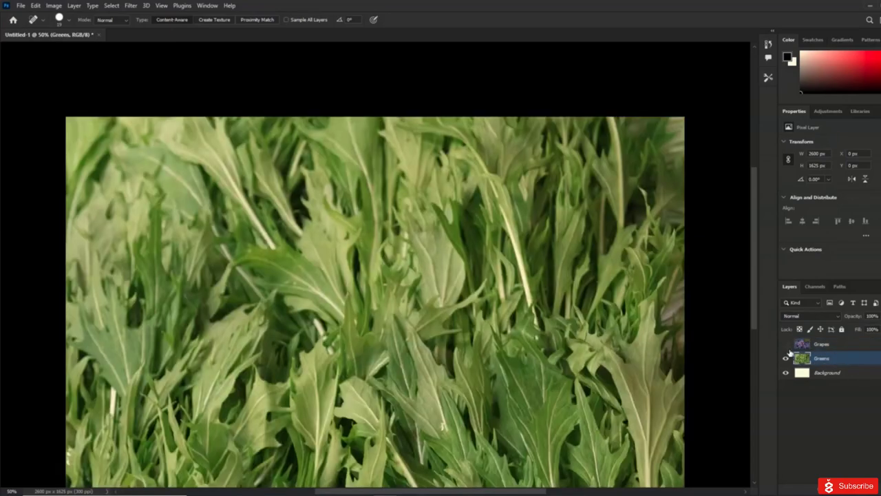
{"action": "left_click", "coordinate": [786, 359]}
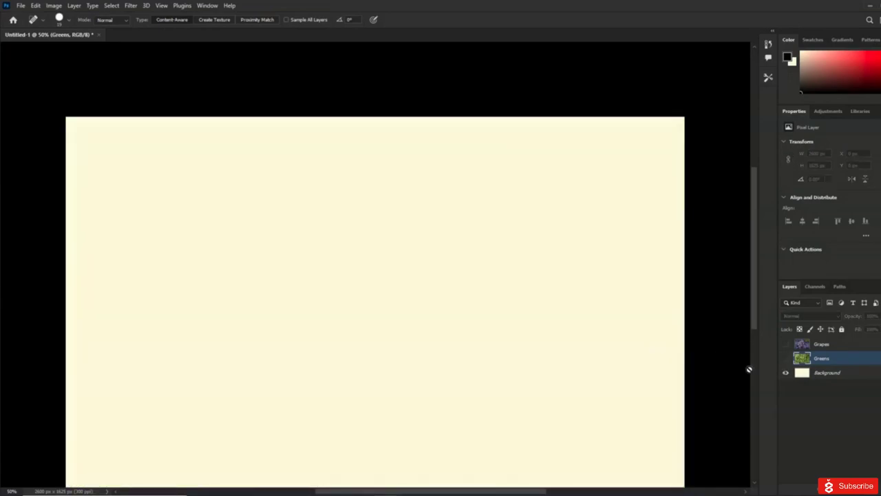
{"action": "left_click", "coordinate": [786, 373]}
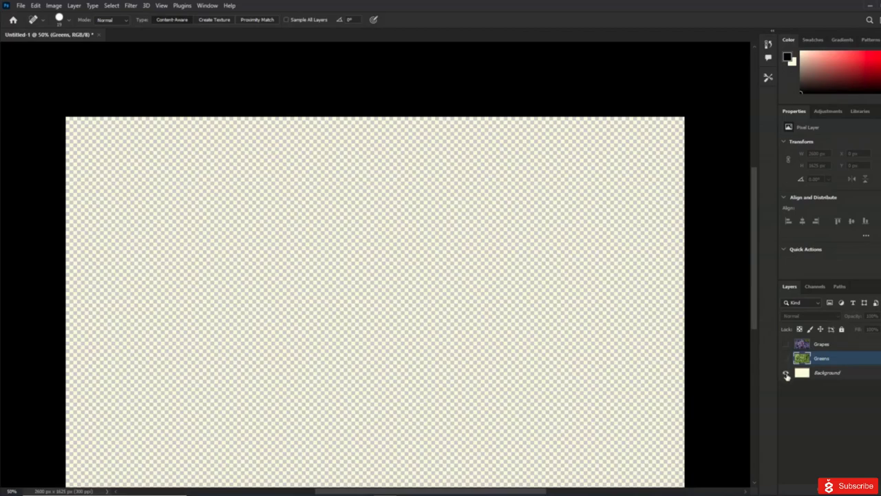
{"action": "left_click", "coordinate": [786, 373]}
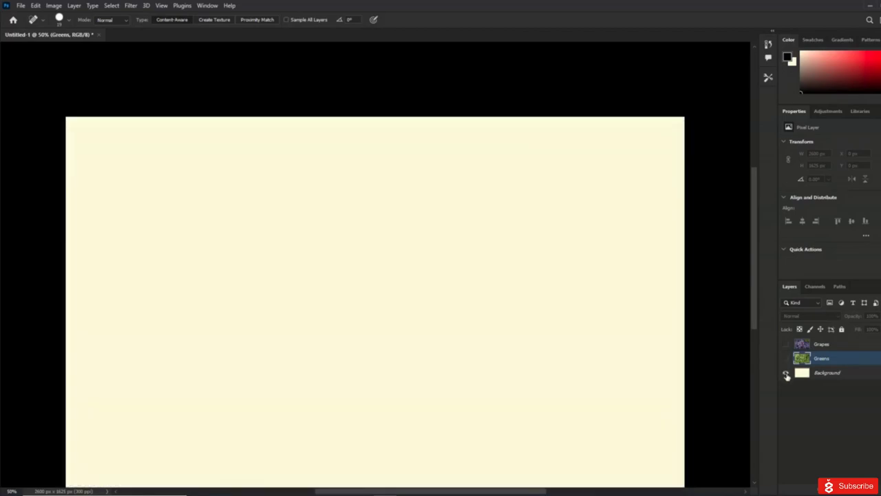
Step: Try to shift the Background layer's content with the Move tool, and reselect the Background layer for erasing
{"action": "left_click", "coordinate": [841, 373]}
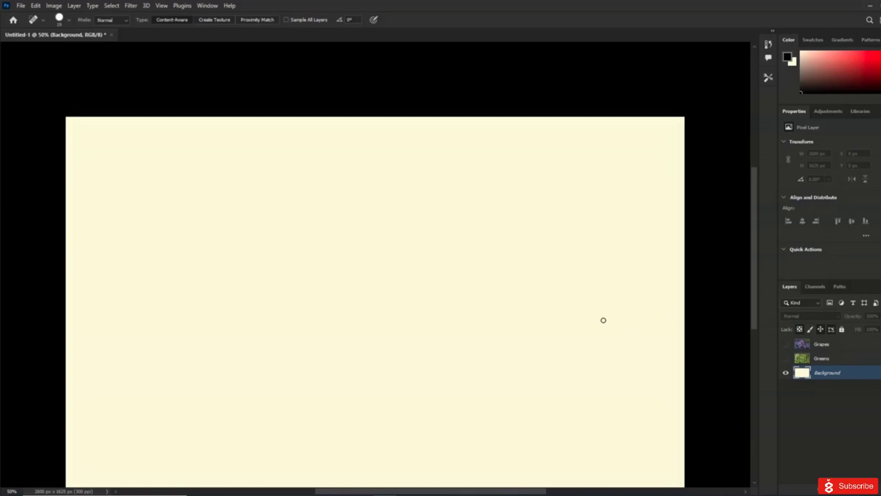
{"action": "key", "text": "v"}
{"action": "mouse_move", "coordinate": [559, 327]}
{"action": "left_mouse_down"}
{"action": "mouse_move", "coordinate": [587, 353]}
{"action": "mouse_move", "coordinate": [561, 342]}
{"action": "left_mouse_up"}
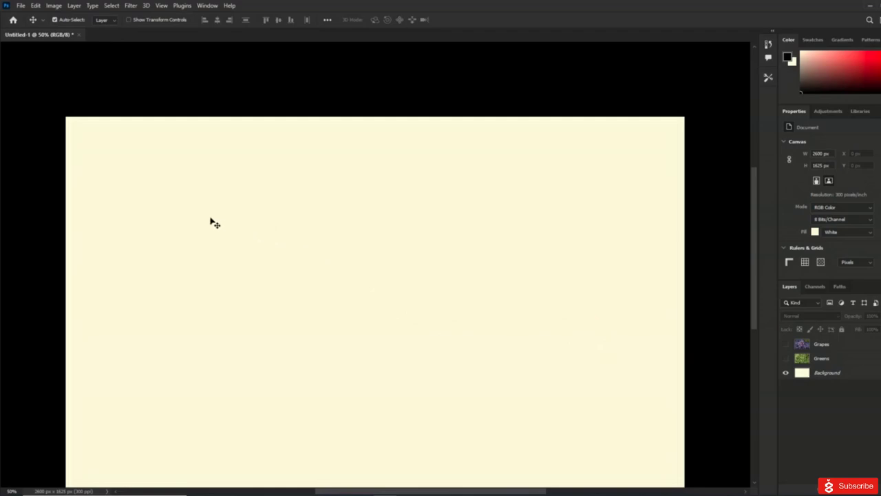
{"action": "left_click", "coordinate": [848, 376]}
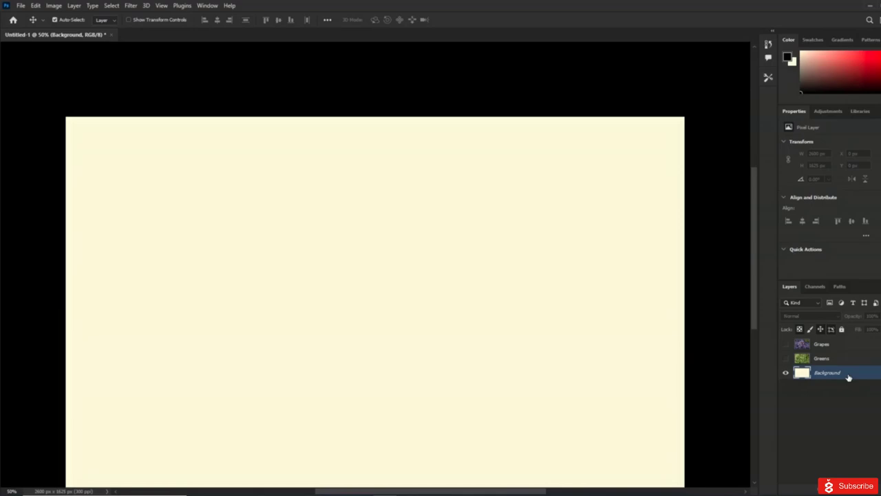
{"action": "key", "text": "e"}
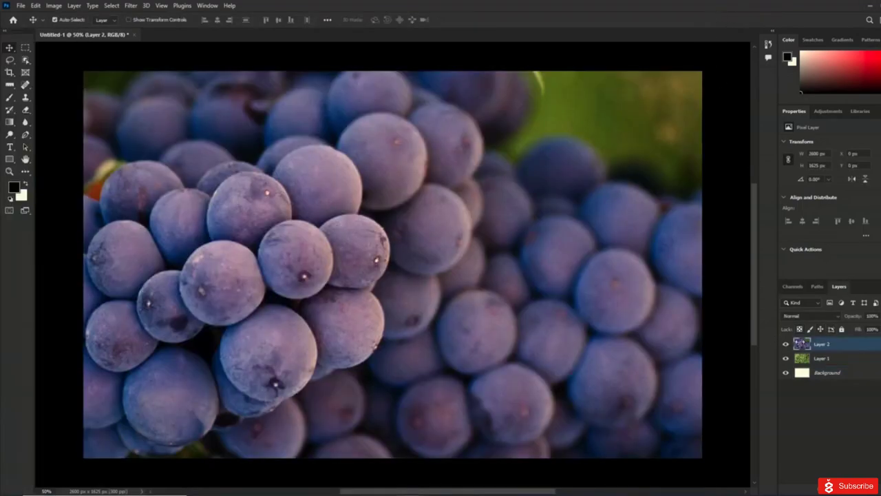
Step: Rename Layer 2 as Grapes and Layer 1 as Greens
{"action": "double_click", "coordinate": [822, 344]}
{"action": "type", "text": "Grapes"}
{"action": "key", "text": "Return"}
{"action": "double_click", "coordinate": [821, 358]}
{"action": "type", "text": "Grapes"}
{"action": "key", "text": "Return"}
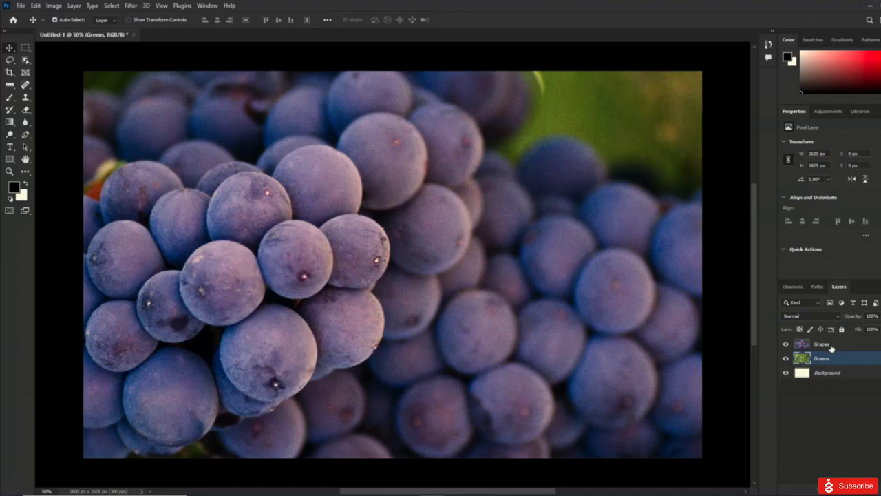
Step: Inspect the layer stack by hiding Grapes, Greens and Background from the top down and showing them again from the bottom up
{"action": "left_click", "coordinate": [831, 348]}
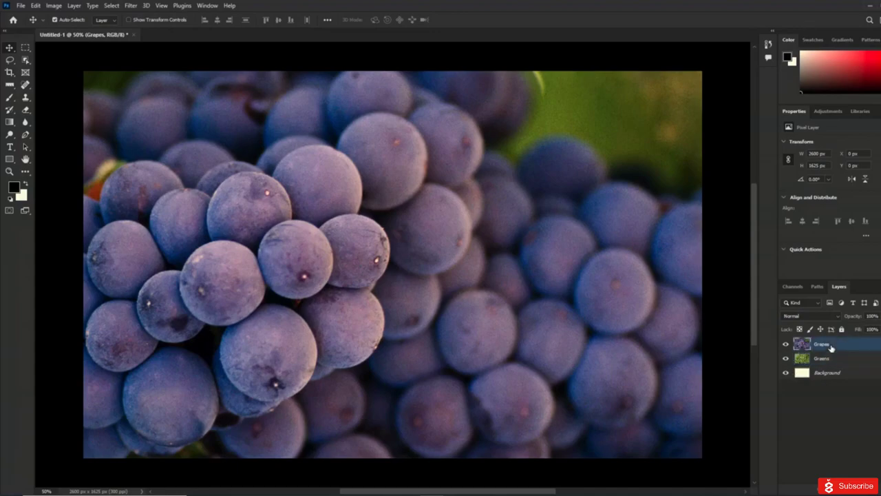
{"action": "mouse_move", "coordinate": [565, 366]}
{"action": "left_mouse_down"}
{"action": "mouse_move", "coordinate": [522, 336]}
{"action": "mouse_move", "coordinate": [544, 327]}
{"action": "mouse_move", "coordinate": [520, 349]}
{"action": "mouse_move", "coordinate": [550, 368]}
{"action": "left_mouse_up"}
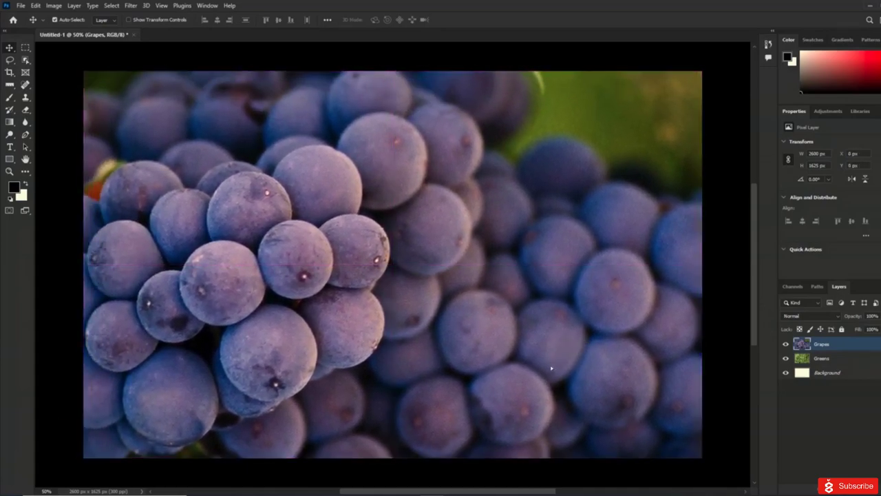
{"action": "left_click", "coordinate": [786, 344]}
{"action": "left_click", "coordinate": [785, 359]}
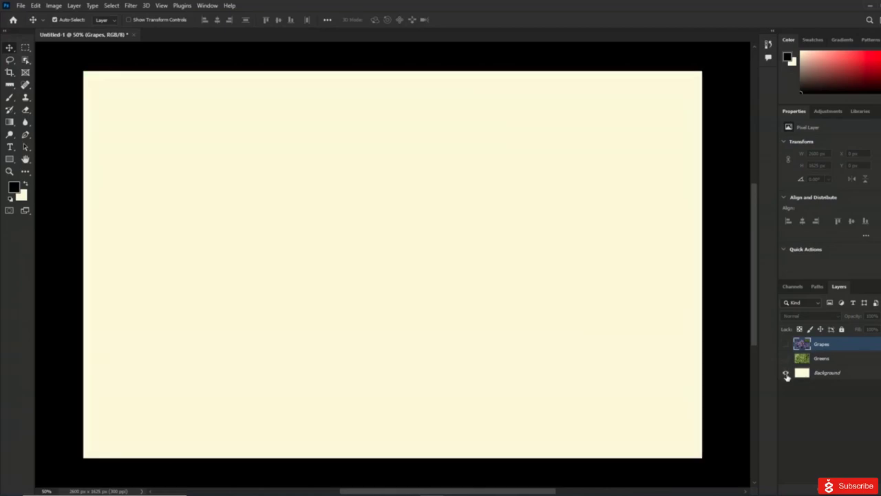
{"action": "left_click", "coordinate": [786, 373]}
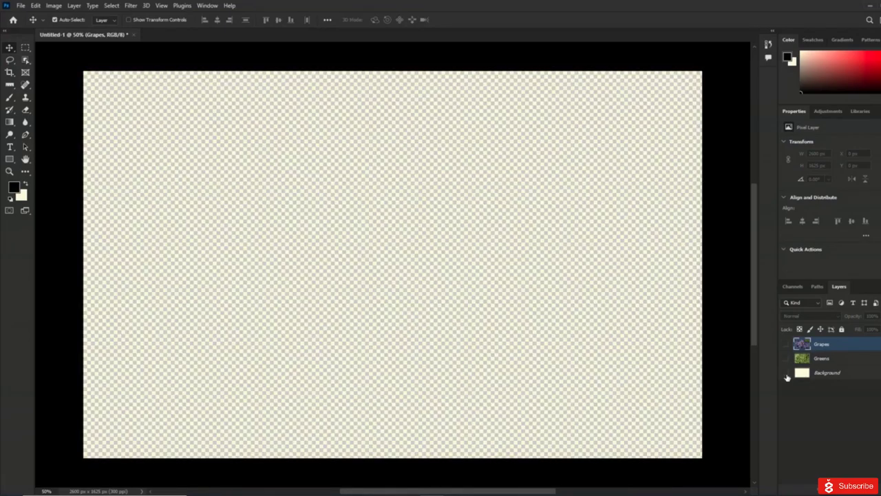
{"action": "left_click", "coordinate": [786, 372]}
{"action": "left_click", "coordinate": [785, 358]}
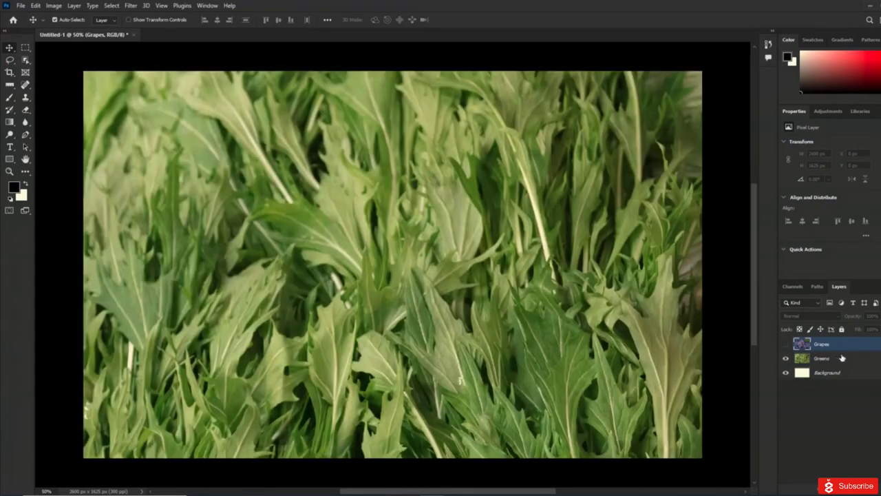
{"action": "left_click", "coordinate": [841, 358]}
{"action": "left_click", "coordinate": [786, 344]}
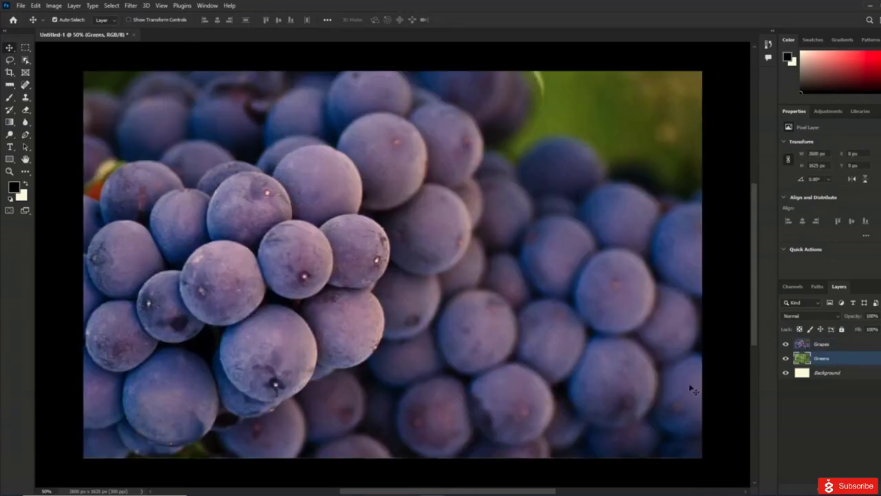
{"action": "left_click", "coordinate": [786, 344]}
{"action": "left_click", "coordinate": [786, 358]}
{"action": "left_click", "coordinate": [786, 372]}
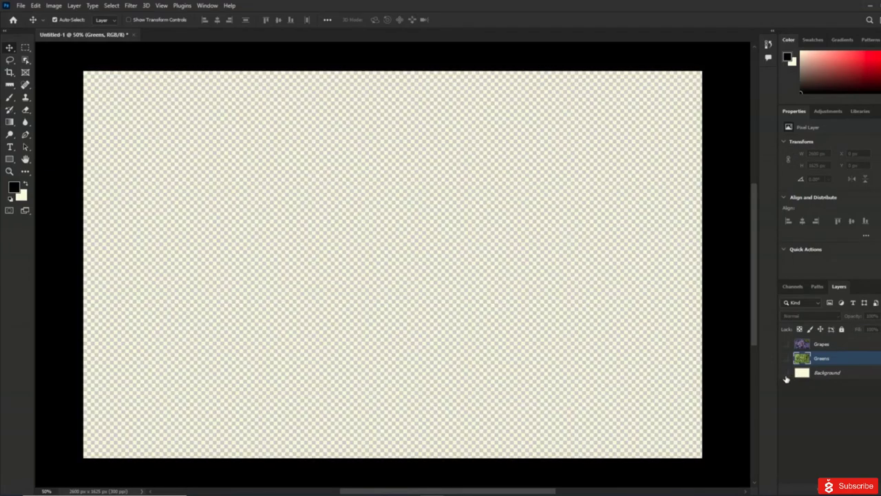
{"action": "left_click", "coordinate": [787, 372]}
{"action": "left_click", "coordinate": [786, 358]}
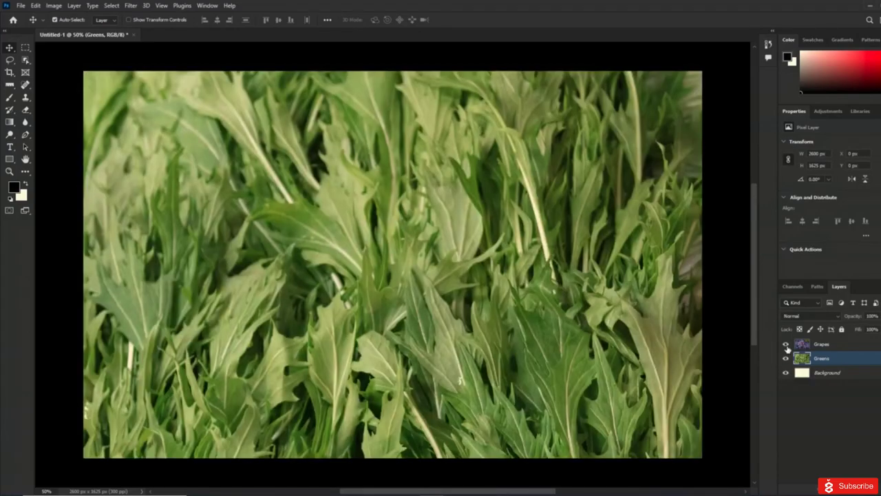
{"action": "left_click", "coordinate": [786, 344]}
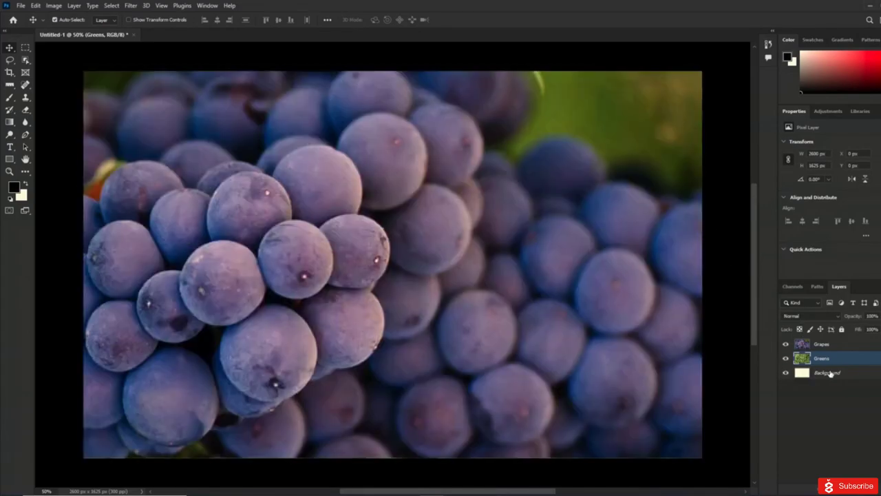
Step: Try to move the Background layer above the Grapes layer in the layer stack
{"action": "left_click", "coordinate": [830, 373]}
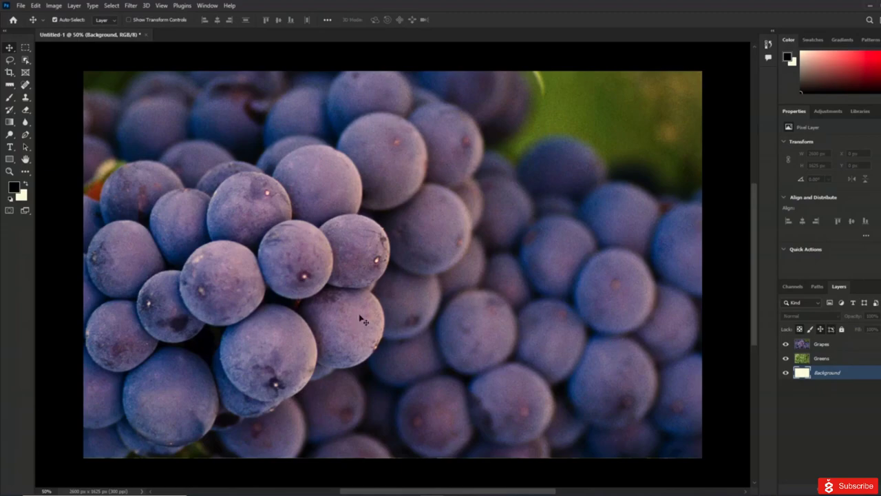
{"action": "left_click", "coordinate": [857, 364]}
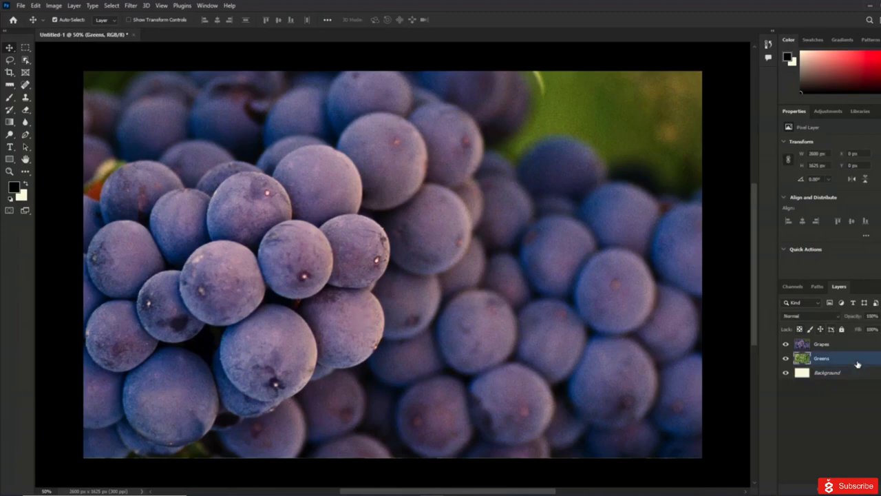
{"action": "left_click", "coordinate": [856, 380]}
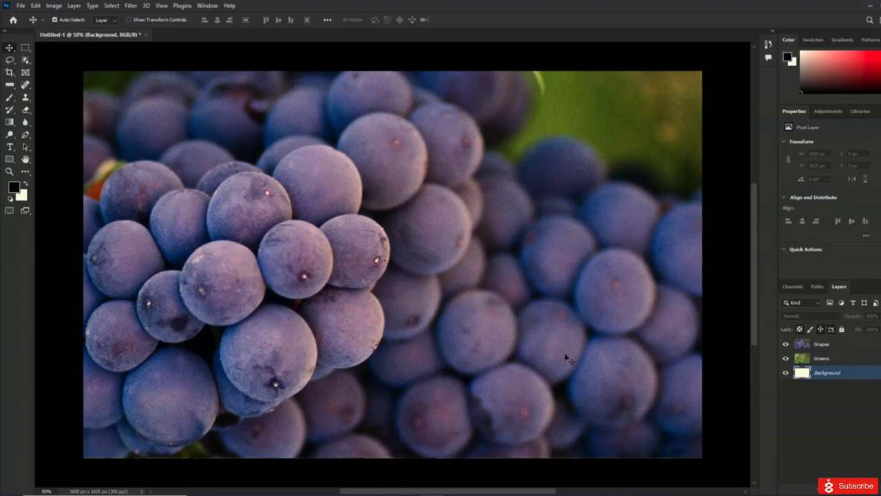
{"action": "left_click_drag", "start_coordinate": [854, 380], "coordinate": [859, 342]}
Step: Hide the Grapes and Greens layers and try to select the Background directly on the canvas with the Move tool
{"action": "left_click", "coordinate": [786, 344]}
{"action": "left_click", "coordinate": [786, 359]}
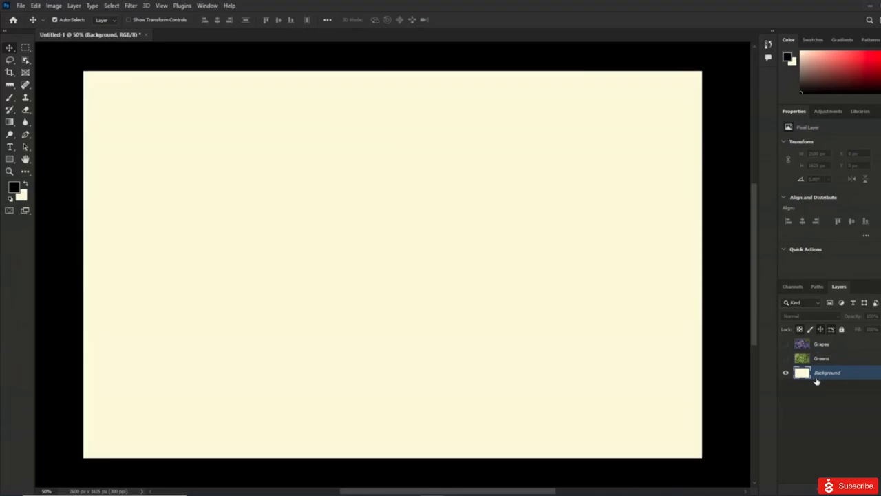
{"action": "left_click", "coordinate": [397, 299]}
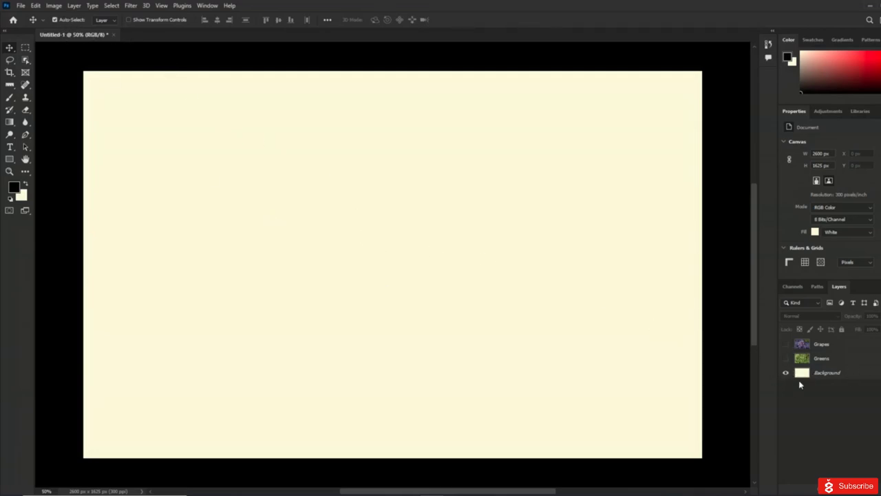
Step: Swap the foreground and background colours, erase a trial zigzag on the Background layer with the Eraser, and undo the strokes
{"action": "left_click", "coordinate": [863, 379]}
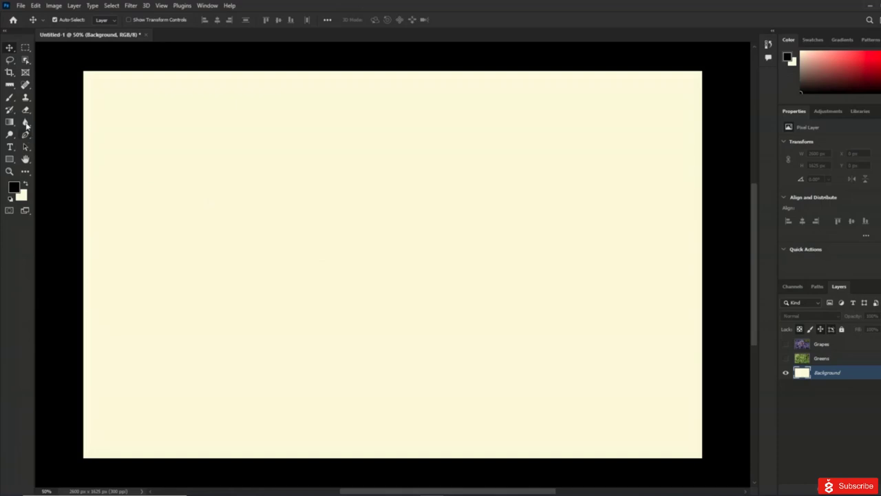
{"action": "left_click_drag", "start_coordinate": [26, 112], "coordinate": [26, 112]}
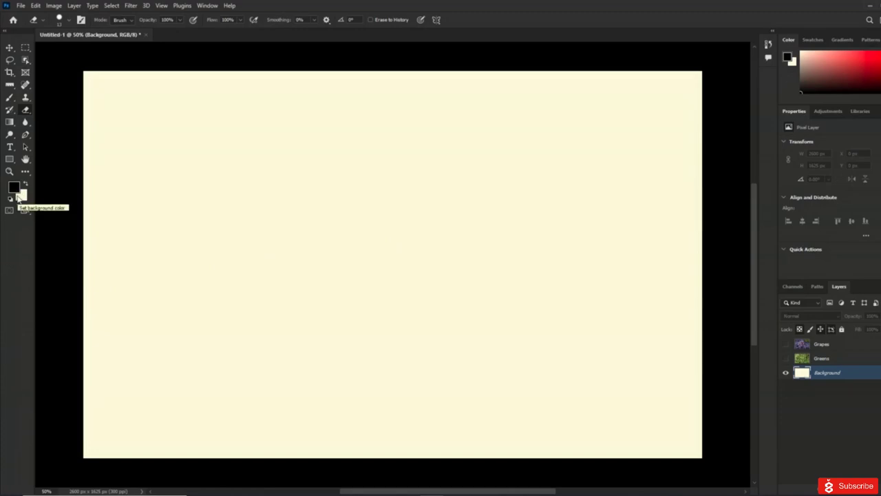
{"action": "left_click", "coordinate": [27, 184]}
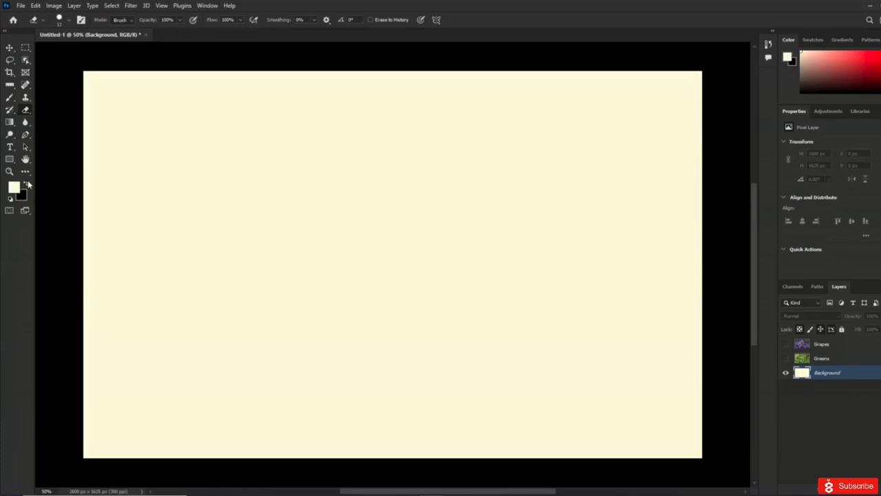
{"action": "mouse_move", "coordinate": [451, 183]}
{"action": "left_mouse_down"}
{"action": "mouse_move", "coordinate": [372, 222]}
{"action": "mouse_move", "coordinate": [439, 246]}
{"action": "mouse_move", "coordinate": [468, 270]}
{"action": "left_mouse_up"}
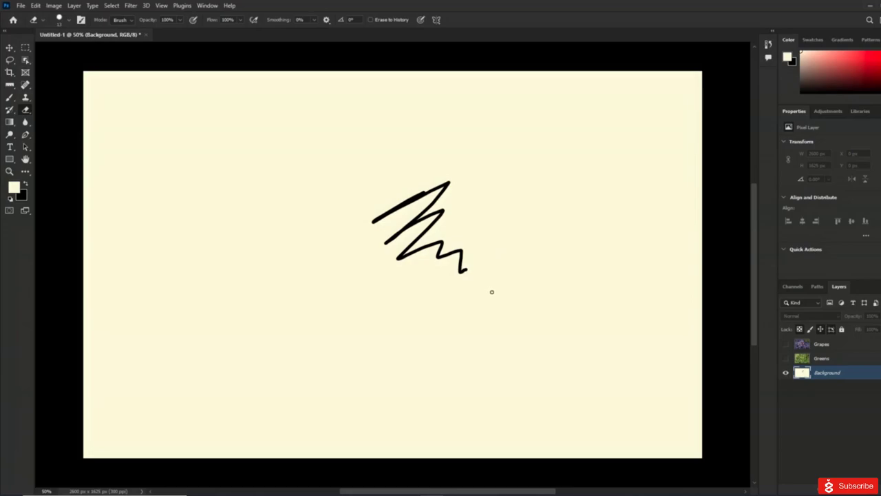
{"action": "key", "text": "ctrl+z"}
{"action": "key", "text": "ctrl+z"}
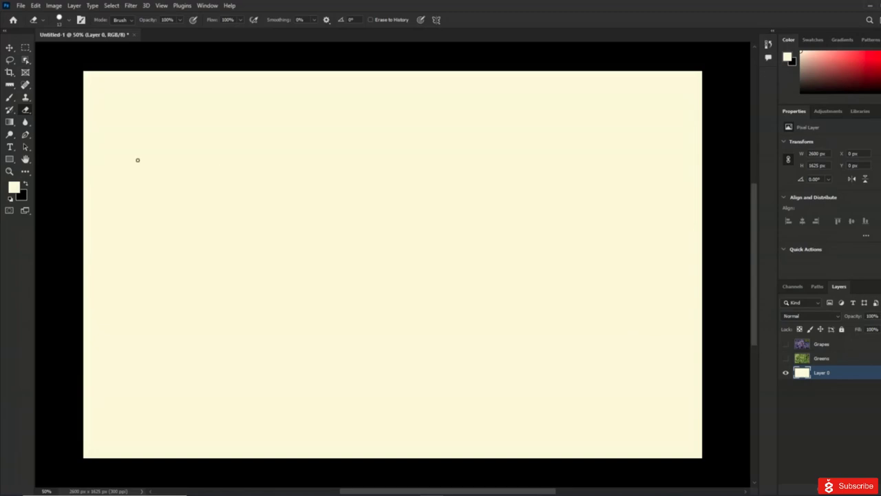
Step: Try Layer 0 with the Move tool, raise it above the Greens layer in the stack, and return it to the bottom
{"action": "left_click", "coordinate": [9, 49]}
{"action": "mouse_move", "coordinate": [502, 324]}
{"action": "left_mouse_down"}
{"action": "mouse_move", "coordinate": [480, 298]}
{"action": "mouse_move", "coordinate": [506, 327]}
{"action": "left_mouse_up"}
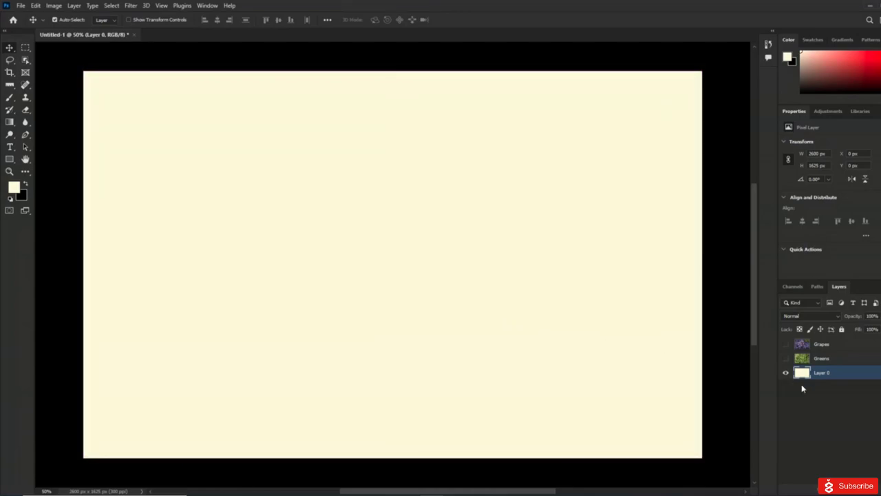
{"action": "left_click_drag", "start_coordinate": [834, 374], "coordinate": [835, 356]}
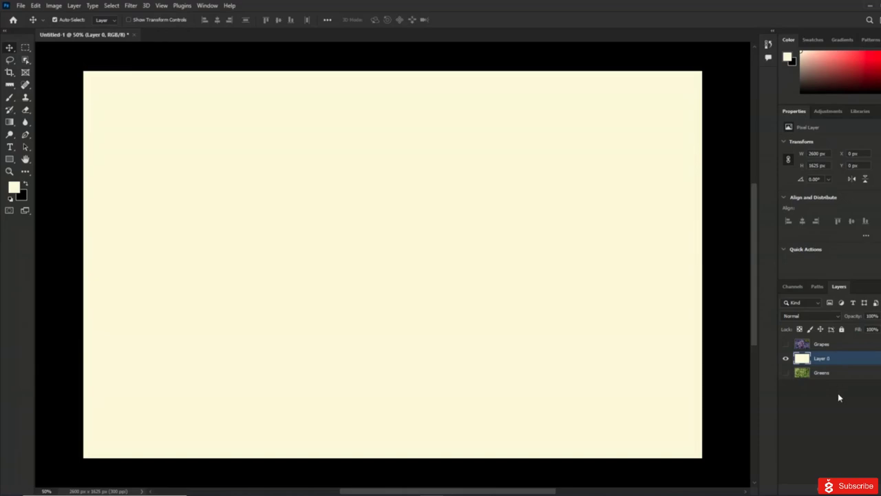
{"action": "left_click_drag", "start_coordinate": [836, 361], "coordinate": [845, 385]}
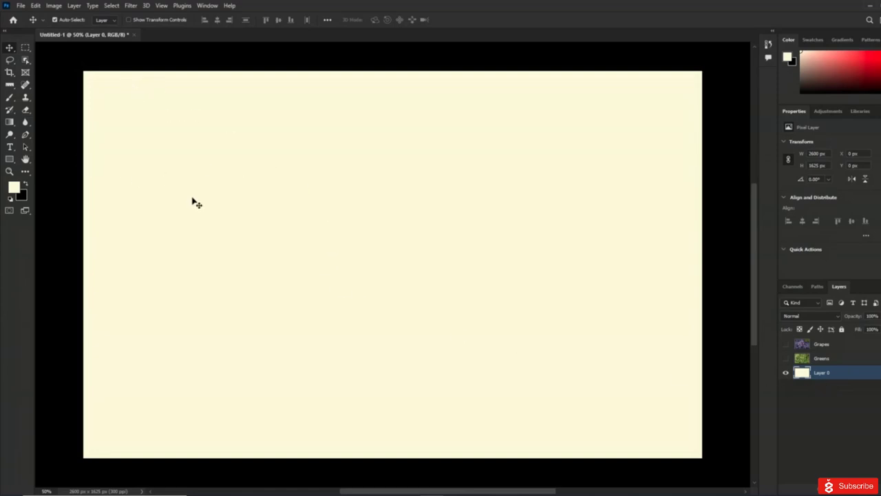
Step: Erase a trial zigzag on Layer 0 with the Eraser and undo the strokes
{"action": "key", "text": "e"}
{"action": "mouse_move", "coordinate": [358, 211]}
{"action": "left_mouse_down"}
{"action": "mouse_move", "coordinate": [407, 196]}
{"action": "mouse_move", "coordinate": [429, 208]}
{"action": "mouse_move", "coordinate": [418, 224]}
{"action": "mouse_move", "coordinate": [426, 219]}
{"action": "mouse_move", "coordinate": [445, 245]}
{"action": "mouse_move", "coordinate": [495, 262]}
{"action": "left_mouse_up"}
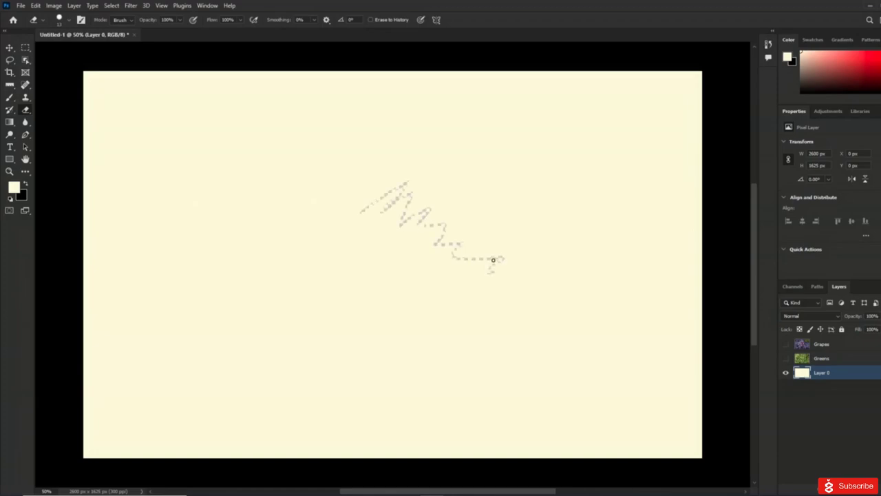
{"action": "key", "text": "ctrl+z"}
{"action": "key", "text": "ctrl+z"}
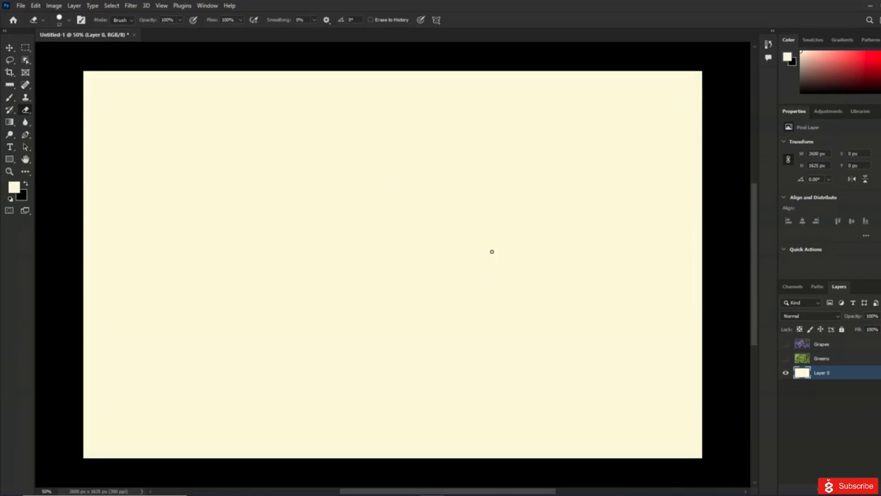
Step: Show the Grapes layer and display the rulers with their units set to percent
{"action": "left_click", "coordinate": [785, 343]}
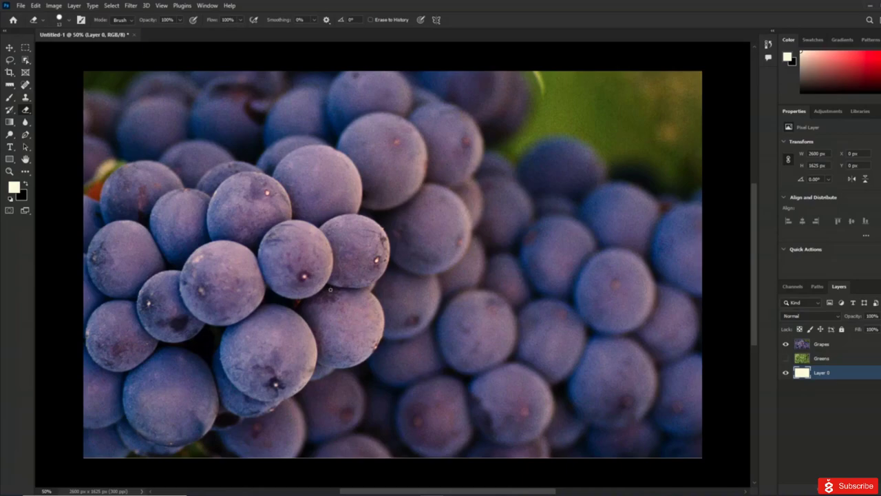
{"action": "left_click", "coordinate": [165, 6]}
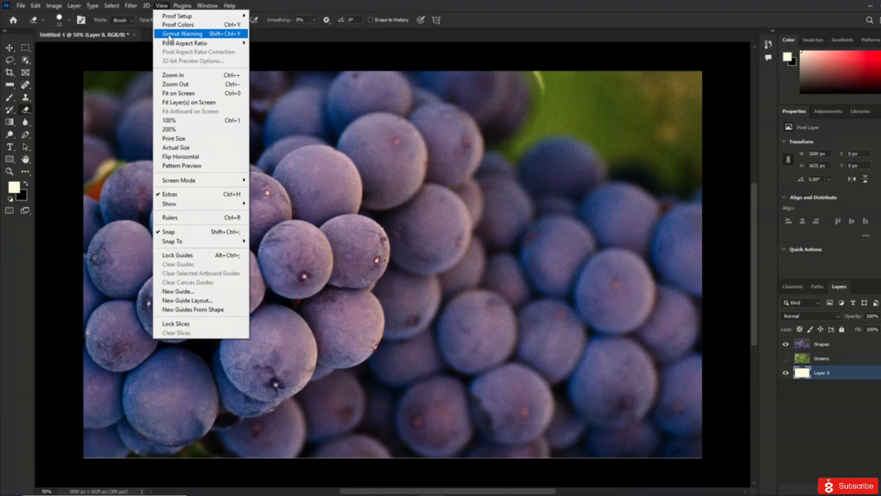
{"action": "left_click", "coordinate": [176, 217]}
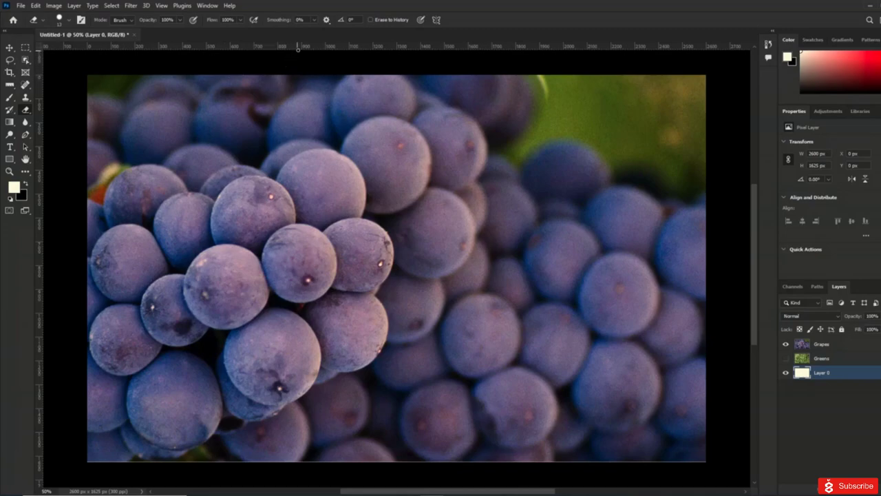
{"action": "right_click", "coordinate": [311, 49]}
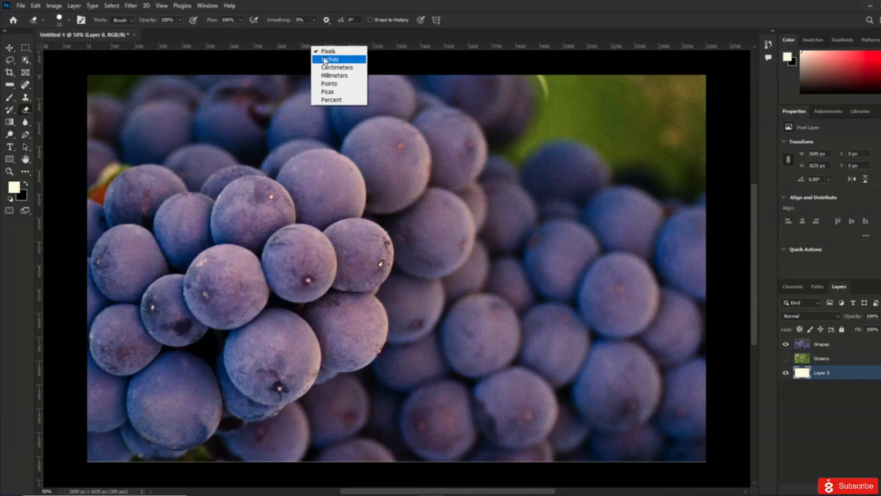
{"action": "left_click", "coordinate": [329, 101]}
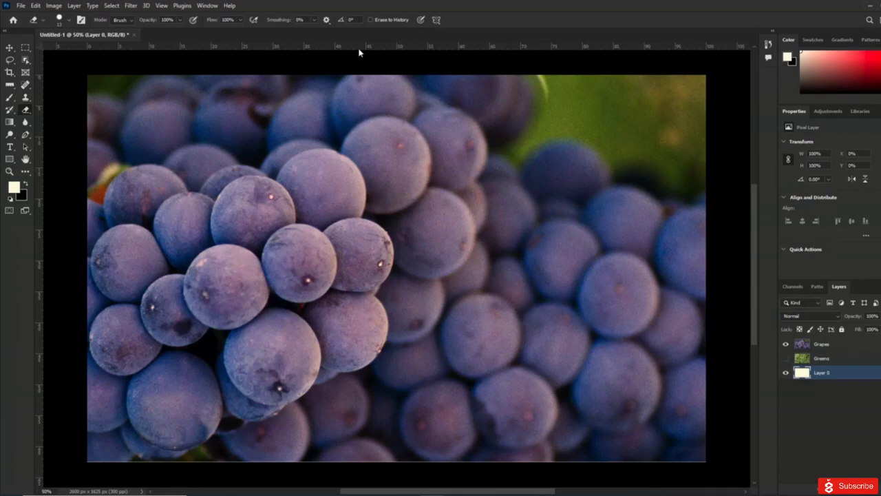
Step: Add a horizontal guide at 50% of the canvas height and move the Grapes image straight up to about Y -30%
{"action": "left_click_drag", "start_coordinate": [358, 50], "coordinate": [345, 270]}
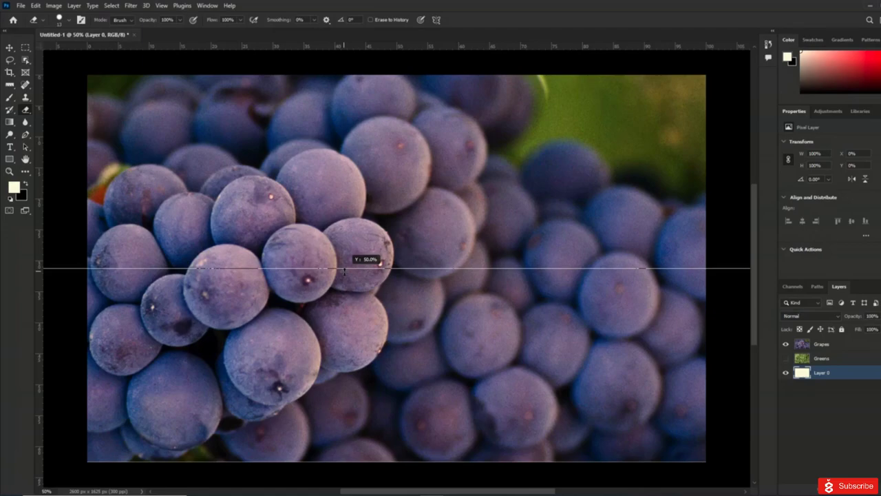
{"action": "left_click_drag", "start_coordinate": [344, 270], "coordinate": [344, 270]}
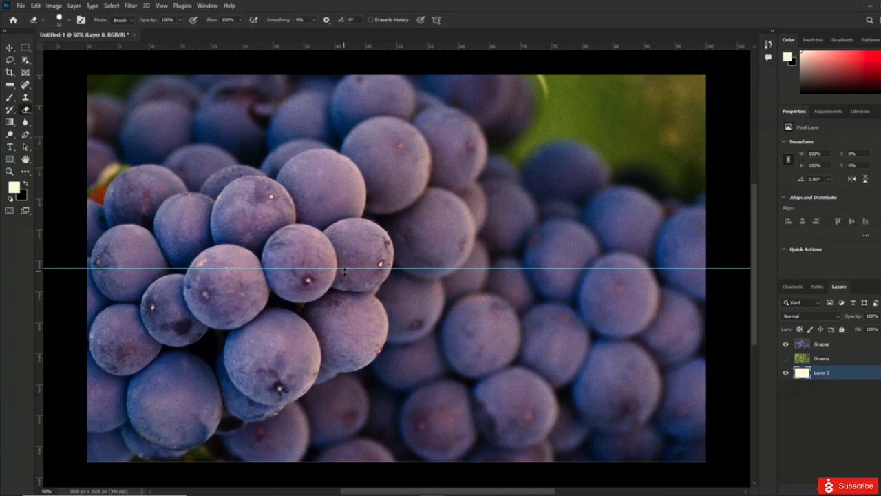
{"action": "key", "text": "v"}
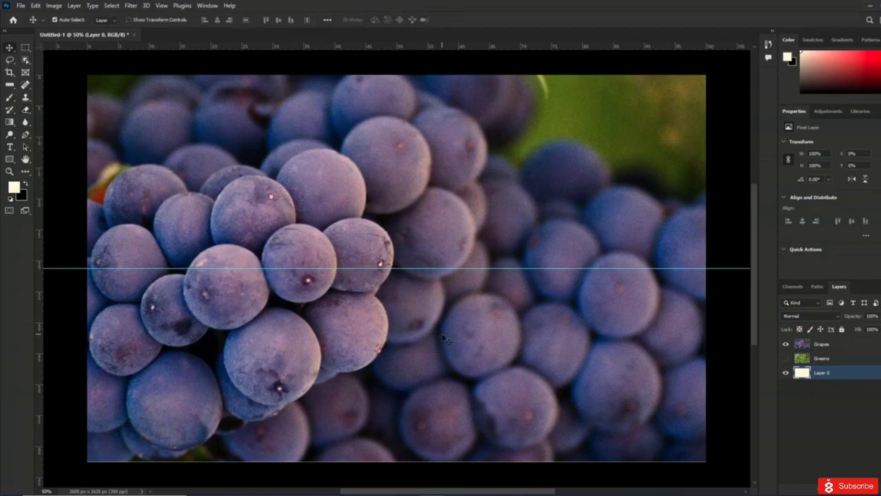
{"action": "left_click_drag", "start_coordinate": [444, 336], "coordinate": [451, 221]}
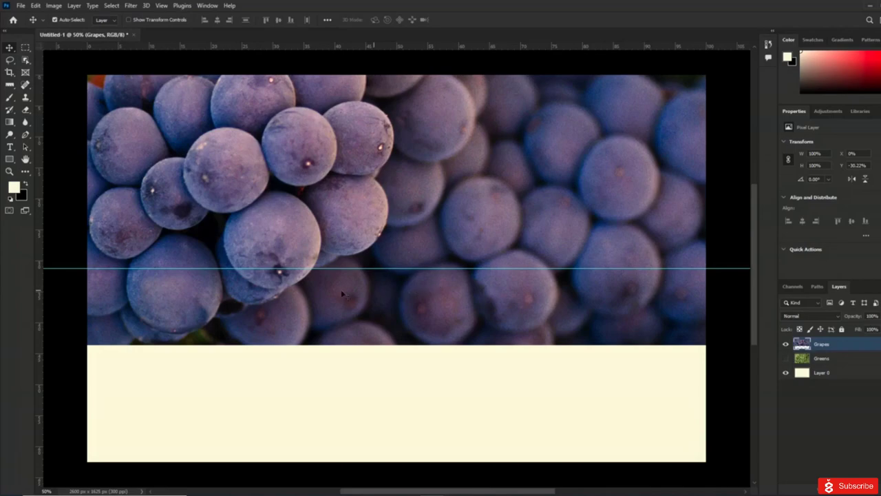
Step: Delete the strip of the Grapes image below the guide with a rectangular marquee selection and deselect it
{"action": "left_click", "coordinate": [25, 48]}
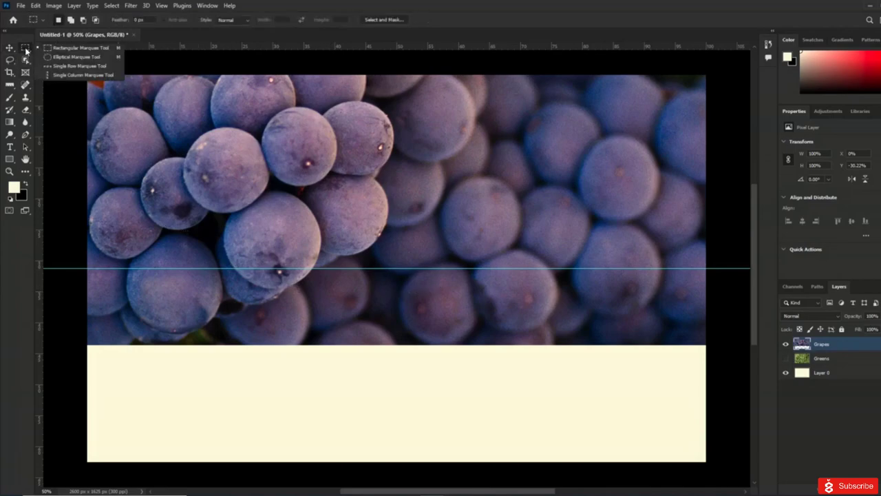
{"action": "left_click", "coordinate": [26, 49]}
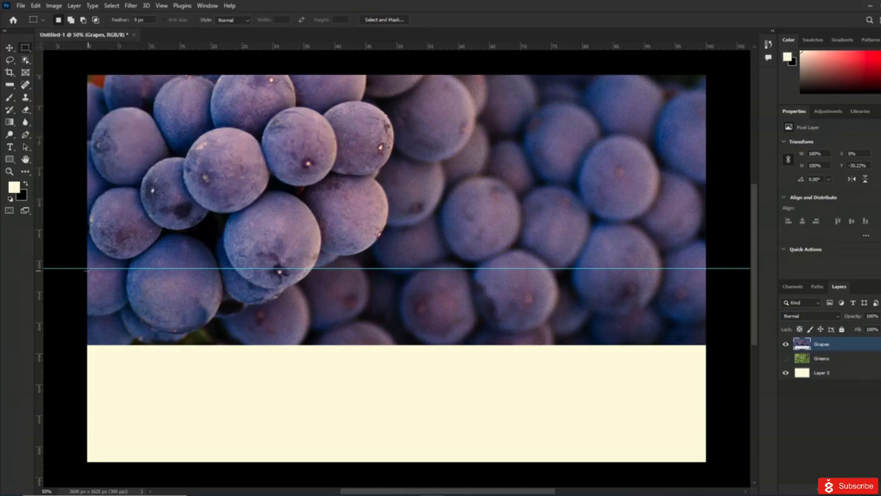
{"action": "left_click_drag", "start_coordinate": [87, 268], "coordinate": [708, 343]}
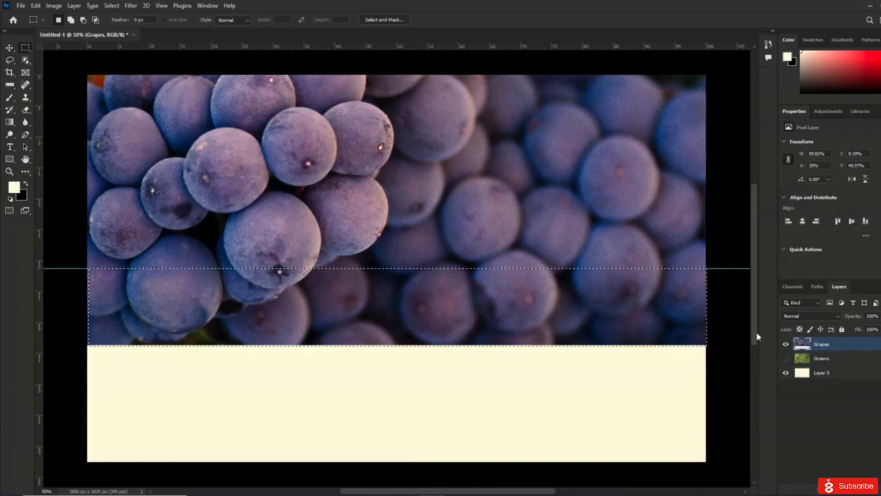
{"action": "key", "text": "Delete"}
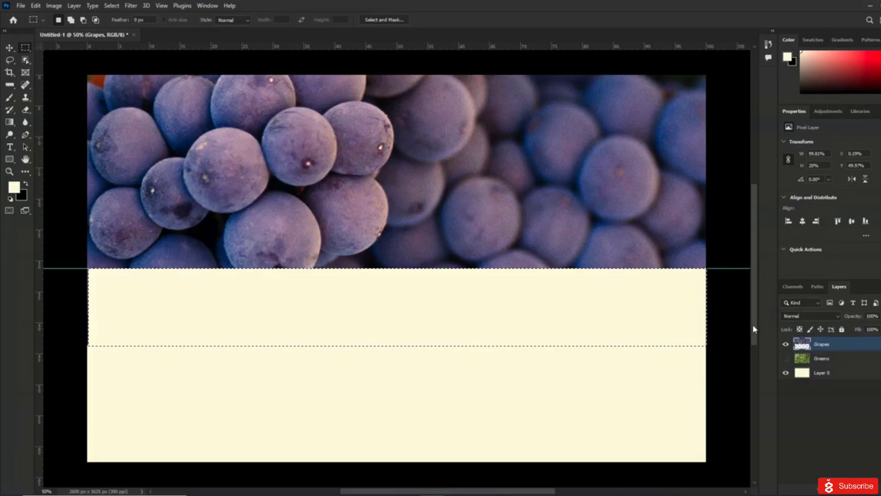
{"action": "left_click", "coordinate": [111, 6]}
{"action": "left_click", "coordinate": [121, 24]}
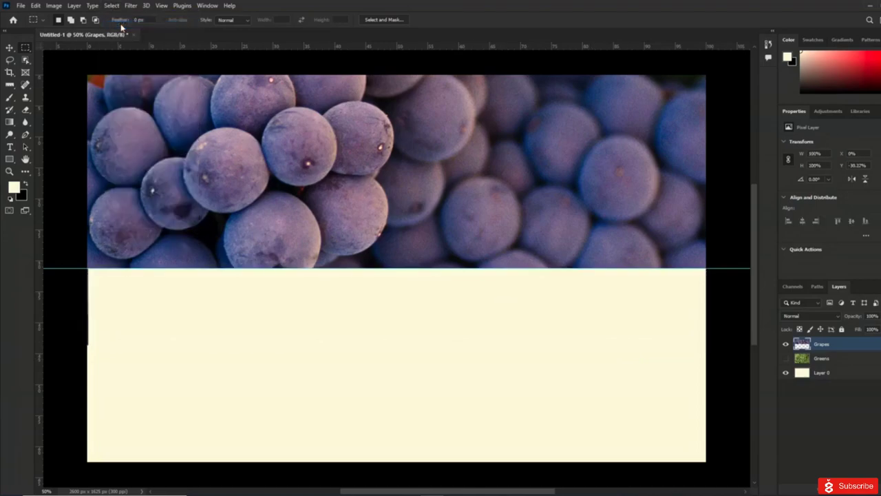
Step: Hide Grapes, show Greens, and crop the Greens image into a rectangular frame above the guide, about 97% wide and 48% high
{"action": "left_click", "coordinate": [785, 347]}
{"action": "left_click", "coordinate": [785, 358]}
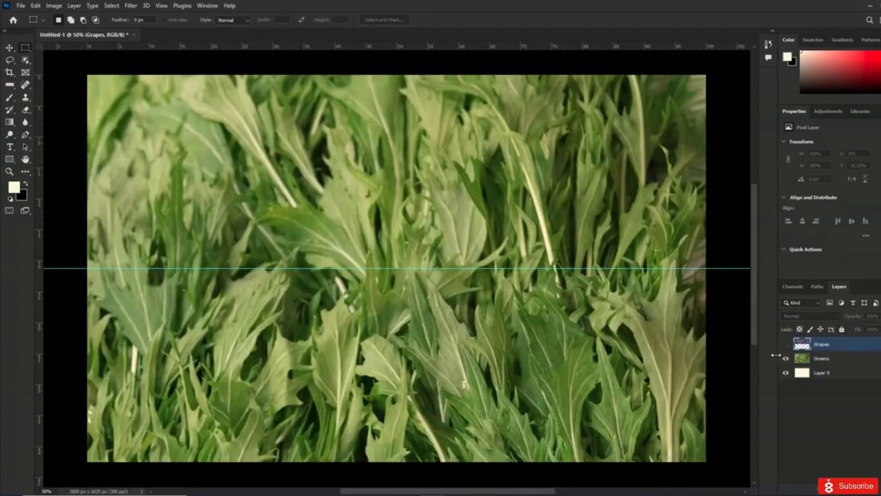
{"action": "left_click", "coordinate": [804, 356]}
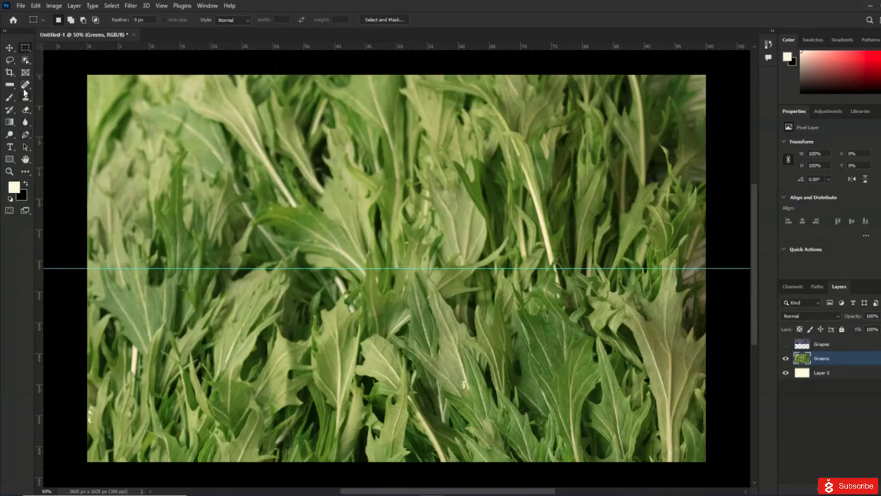
{"action": "left_click", "coordinate": [25, 73]}
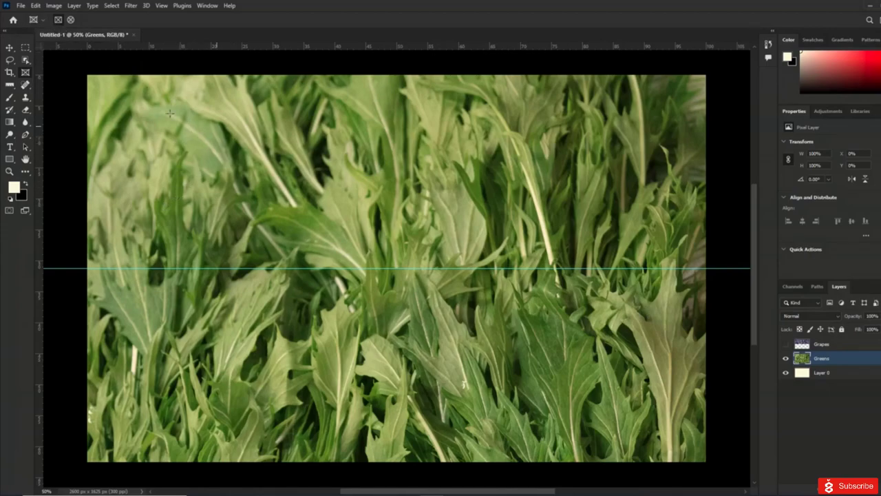
{"action": "left_click_drag", "start_coordinate": [97, 82], "coordinate": [699, 267]}
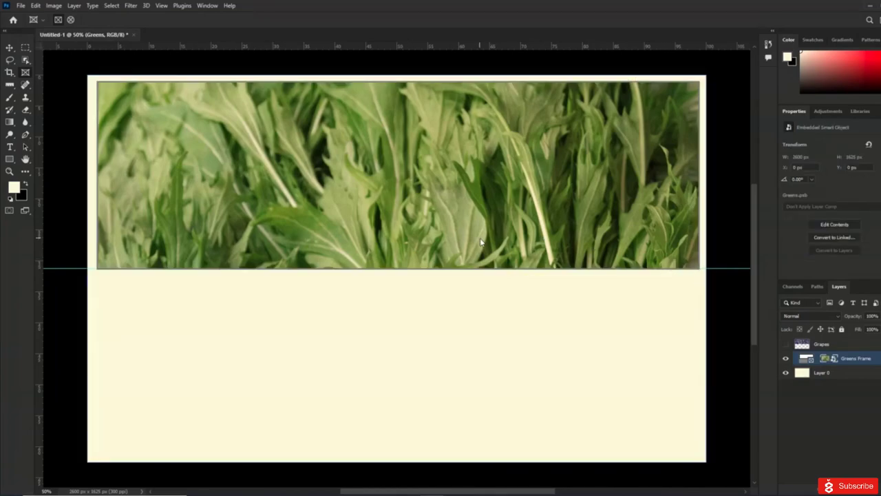
Step: Shrink the Greens frame from its lower-right corner to about 77% by 36%, and undo the resizing
{"action": "left_click", "coordinate": [809, 359]}
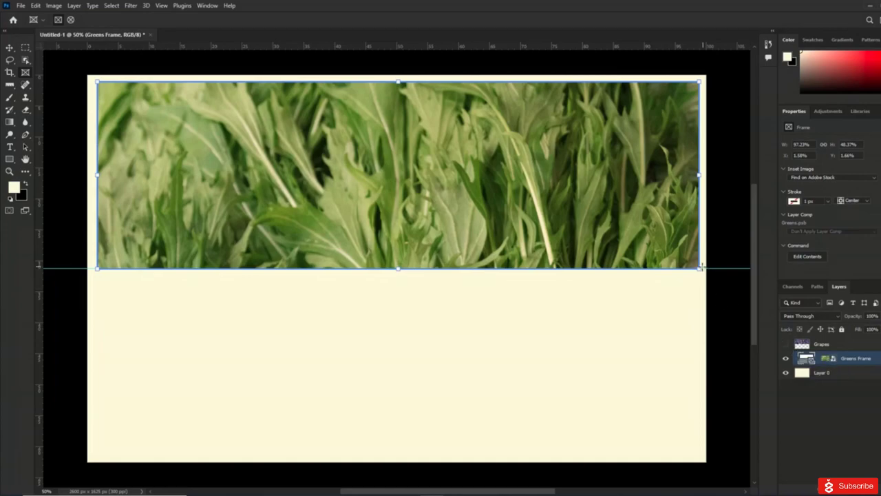
{"action": "left_click_drag", "start_coordinate": [699, 270], "coordinate": [575, 222]}
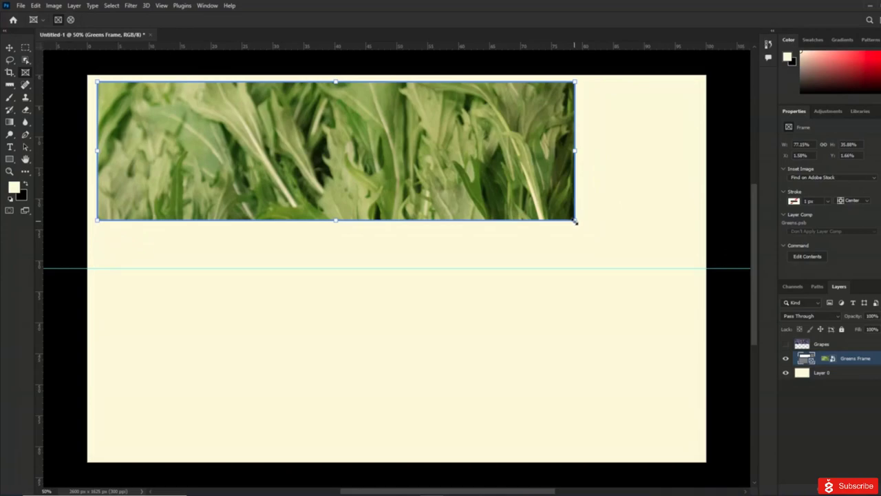
{"action": "key", "text": "ctrl+z"}
{"action": "key", "text": "ctrl+z"}
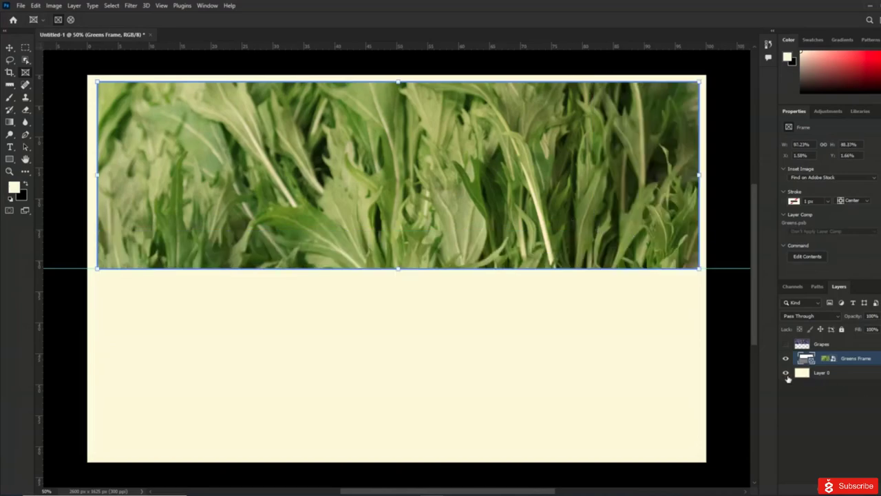
Step: Shift the Greens image upward inside its frame to Y -46 px
{"action": "left_click", "coordinate": [540, 210]}
{"action": "mouse_move", "coordinate": [539, 210]}
{"action": "left_mouse_down"}
{"action": "mouse_move", "coordinate": [562, 199]}
{"action": "mouse_move", "coordinate": [522, 186]}
{"action": "mouse_move", "coordinate": [538, 194]}
{"action": "left_mouse_up"}
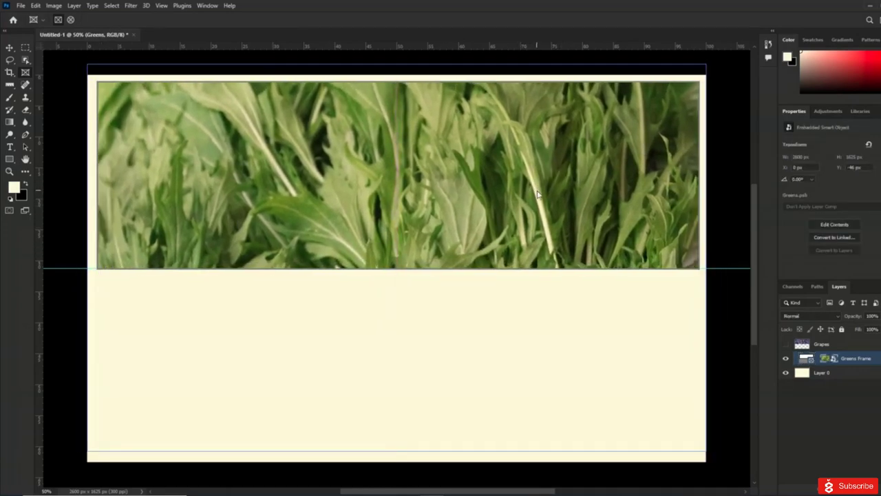
Step: Move the Greens frame together with its image down to about Y 21%, and undo the move
{"action": "left_click", "coordinate": [407, 193]}
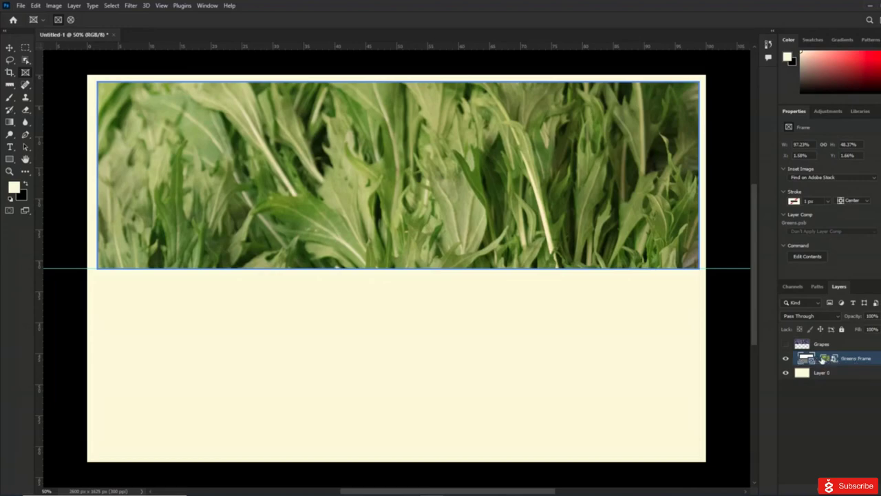
{"action": "left_click_drag", "start_coordinate": [495, 204], "coordinate": [493, 272]}
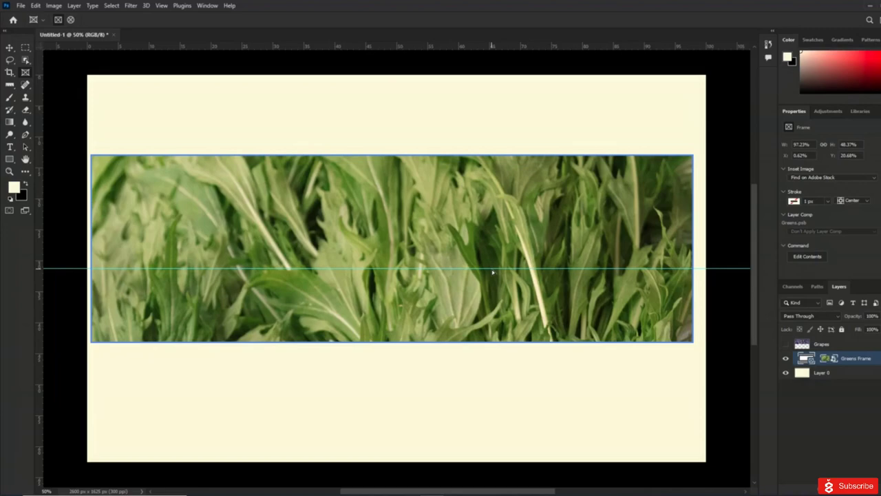
{"action": "key", "text": "ctrl+z"}
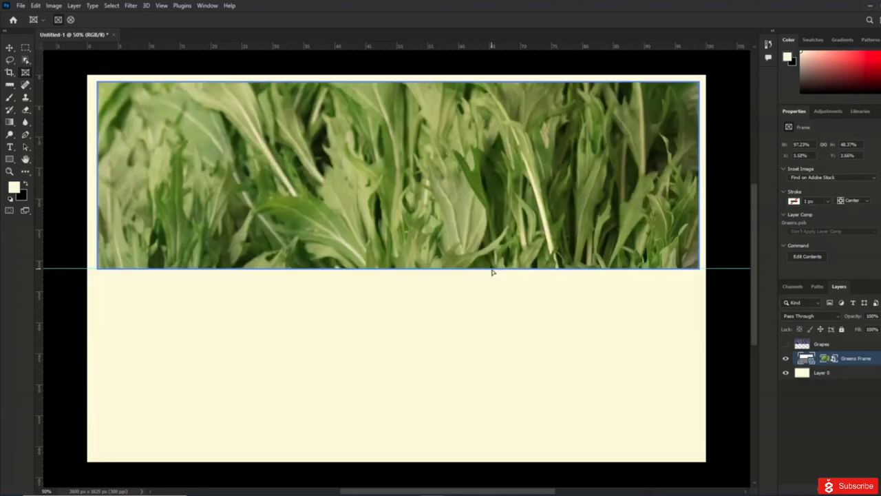
Step: Select only the image inside the Greens frame and reposition it to X -31 px, Y -338 px
{"action": "left_click", "coordinate": [833, 359]}
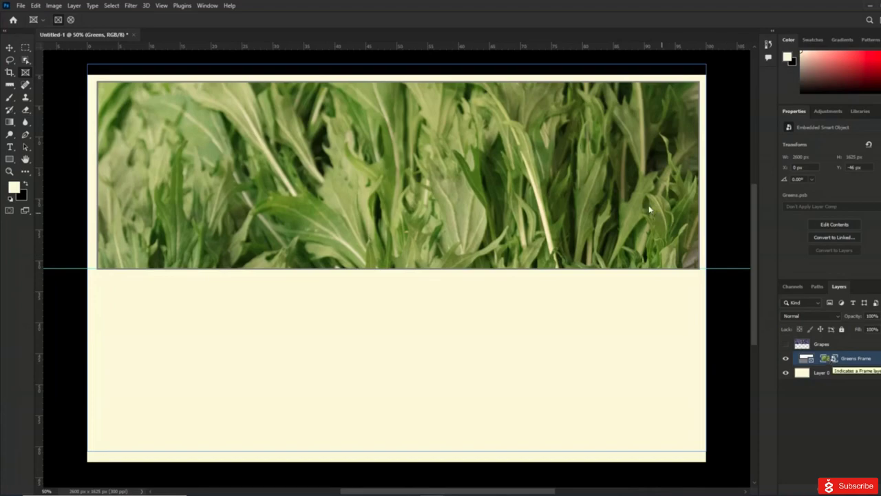
{"action": "left_click_drag", "start_coordinate": [625, 194], "coordinate": [614, 122]}
Step: Save the layered document as Harvest in Photoshop format in the 06 Layers folder
{"action": "left_click", "coordinate": [21, 5]}
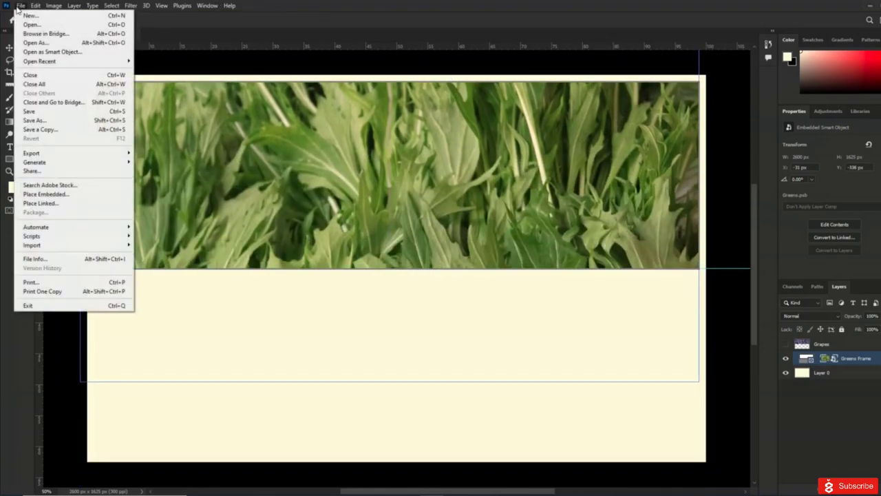
{"action": "left_click", "coordinate": [31, 112]}
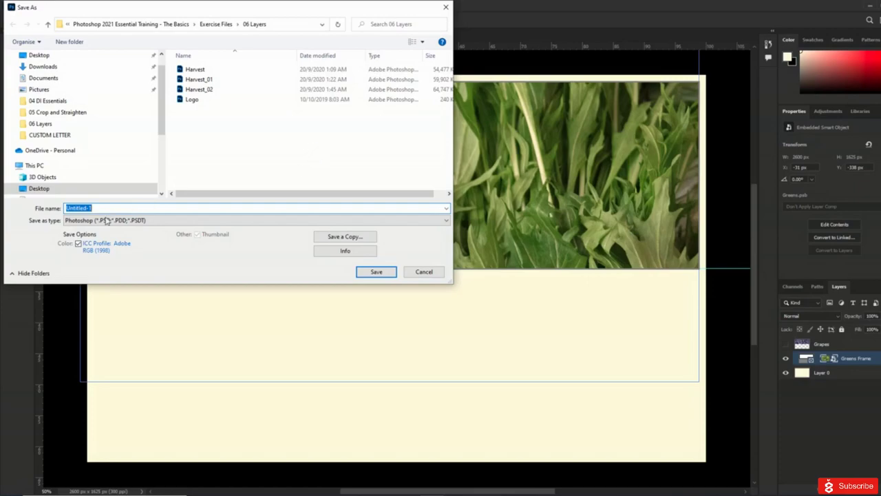
{"action": "type", "text": "Harvest"}
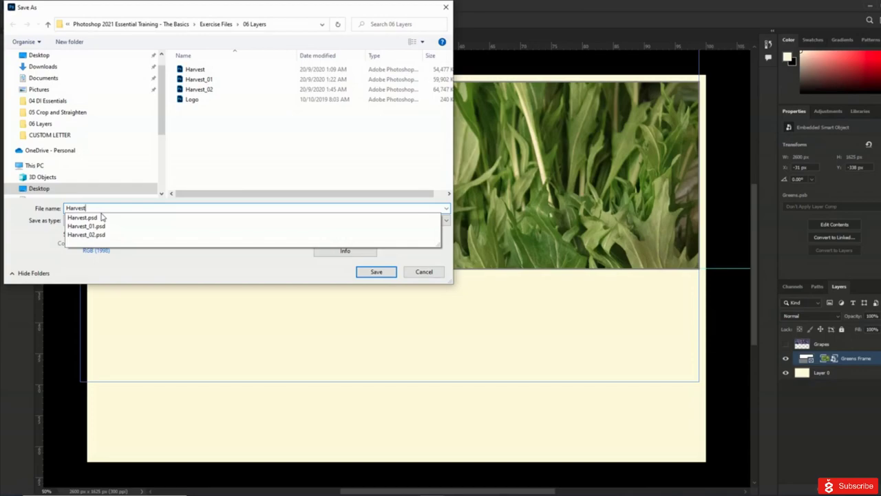
{"action": "left_click", "coordinate": [227, 273]}
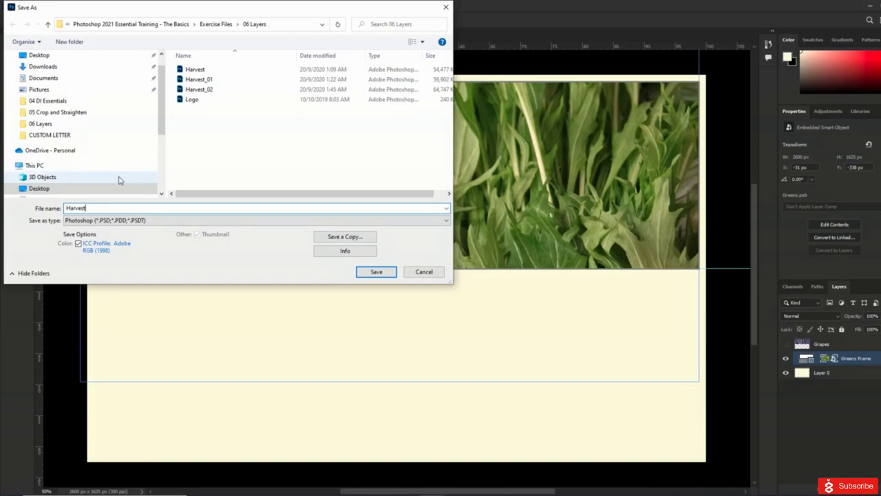
{"action": "left_click", "coordinate": [386, 272]}
{"action": "left_click", "coordinate": [480, 253]}
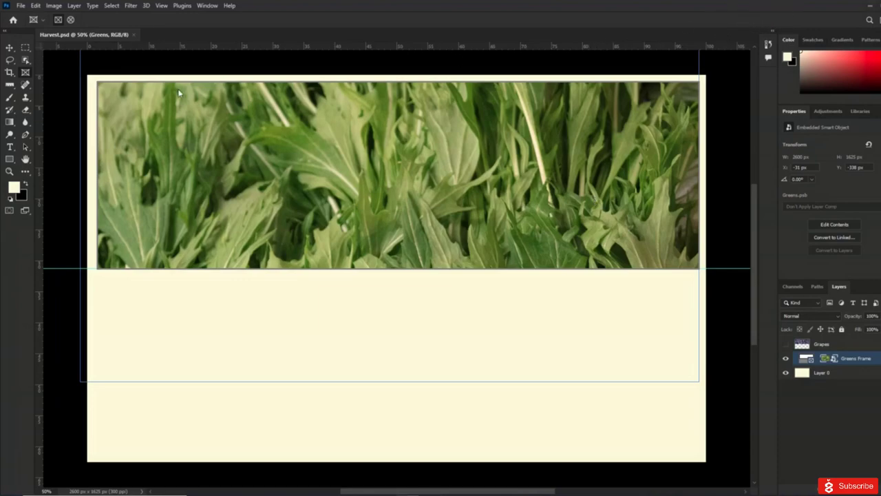
Step: Open the Peppers, Pumpkins, Strawberries and Tomato images together from the 06 Layers folder
{"action": "left_click", "coordinate": [20, 6]}
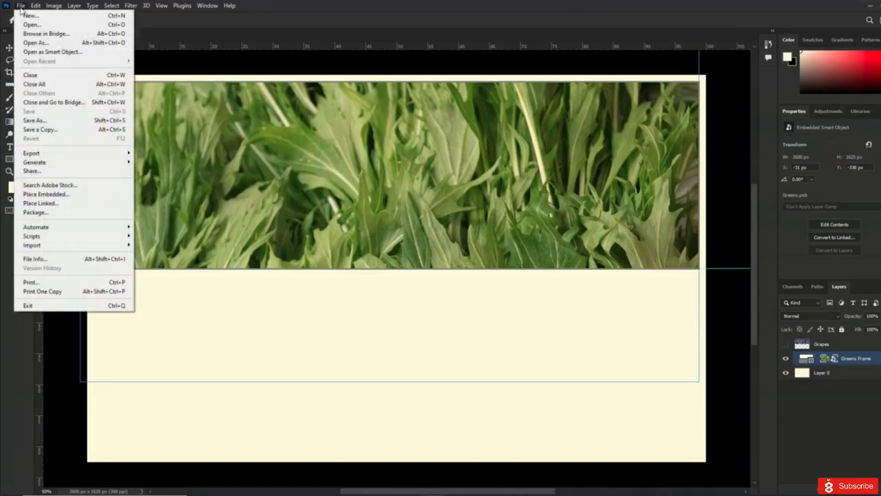
{"action": "left_click", "coordinate": [31, 21]}
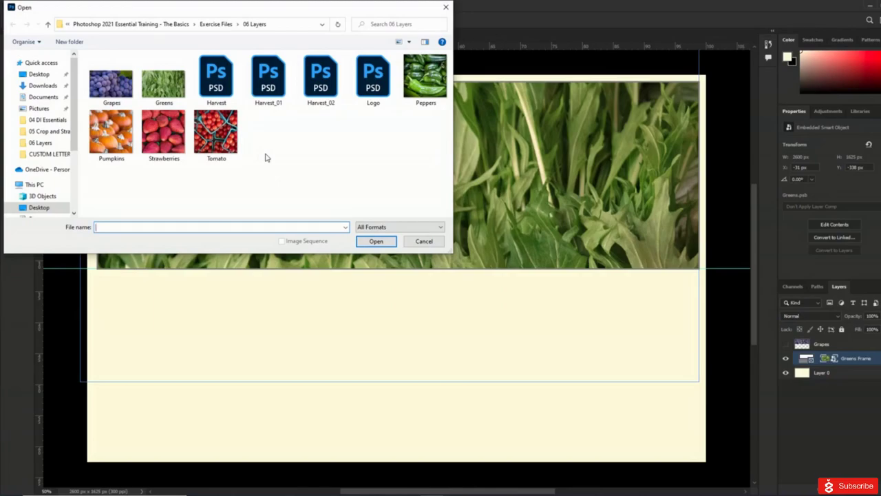
{"action": "left_click", "coordinate": [216, 137]}
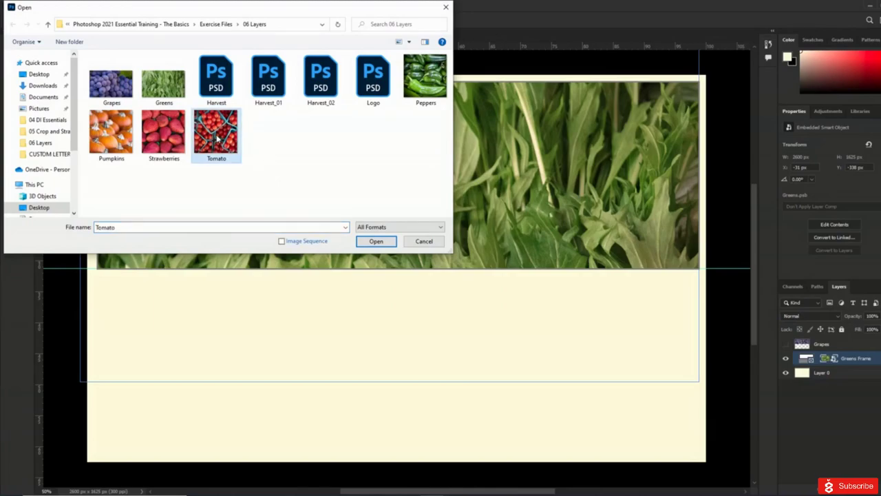
{"action": "left_click", "coordinate": [168, 148], "text": "ctrl"}
{"action": "left_click", "coordinate": [119, 145], "text": "ctrl"}
{"action": "left_click", "coordinate": [424, 82], "text": "ctrl"}
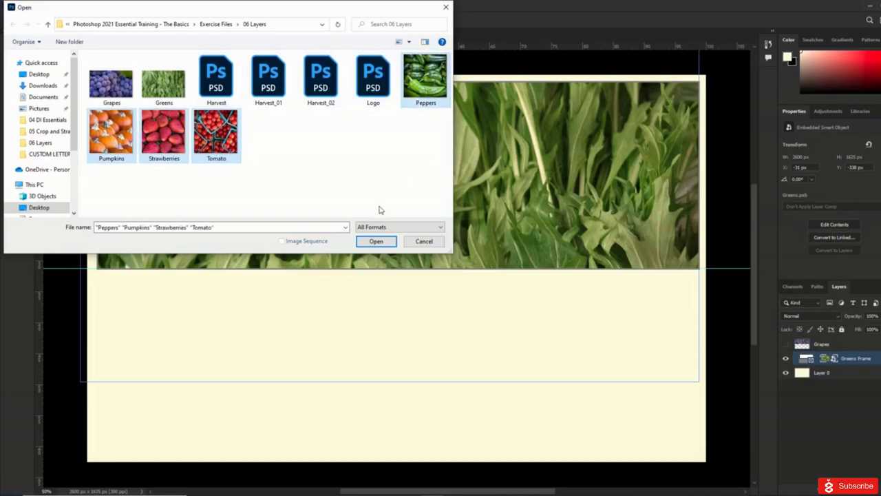
{"action": "left_click", "coordinate": [377, 242]}
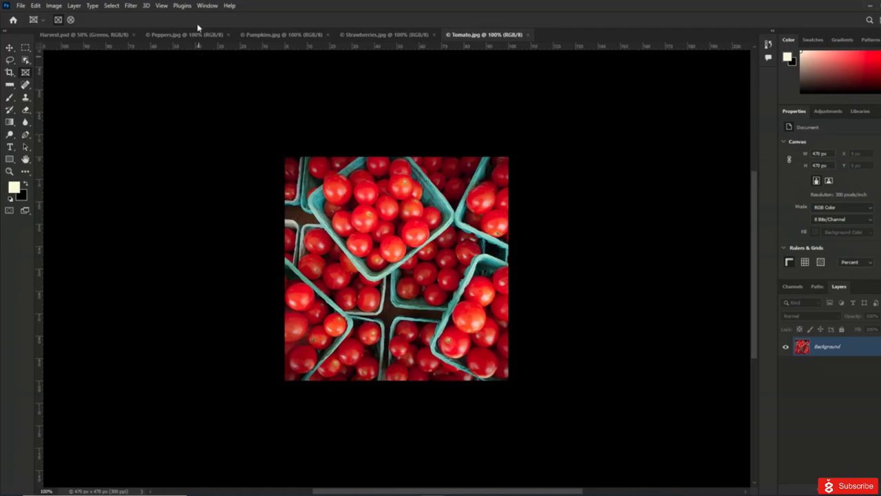
Step: Tile all open documents so they show side by side, and close Harvest.psd
{"action": "left_click", "coordinate": [210, 6]}
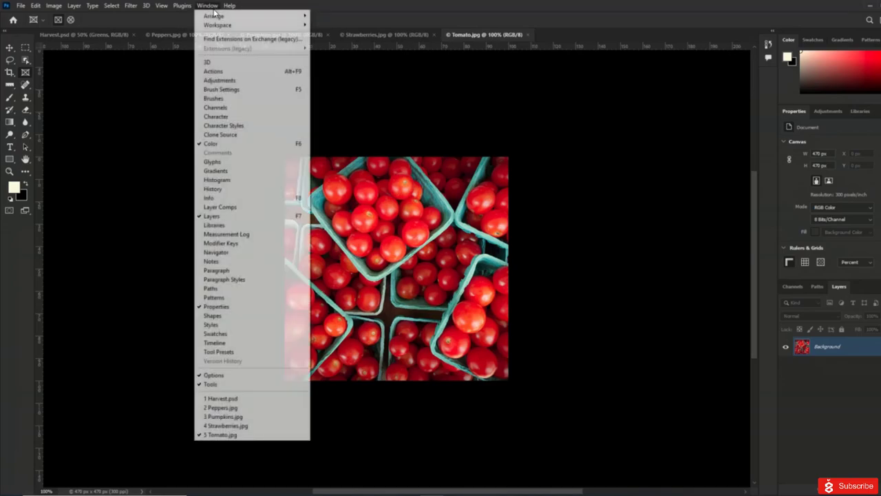
{"action": "mouse_move", "coordinate": [301, 17]}
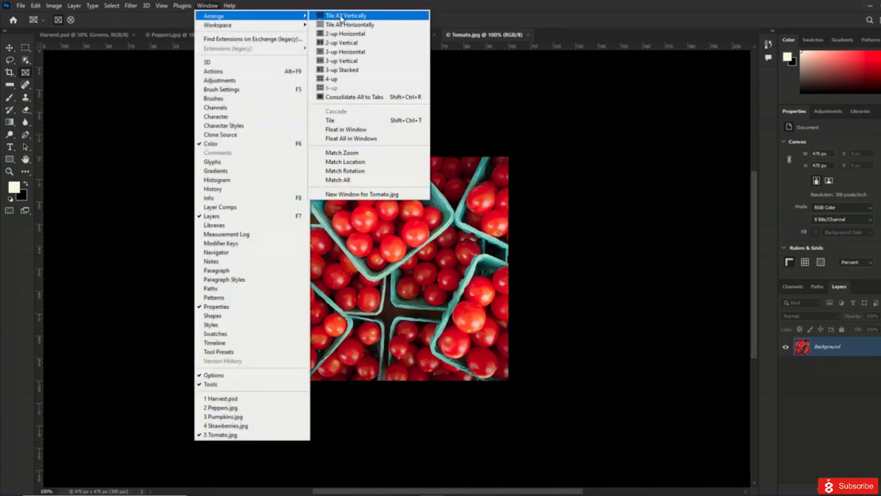
{"action": "left_click", "coordinate": [357, 120]}
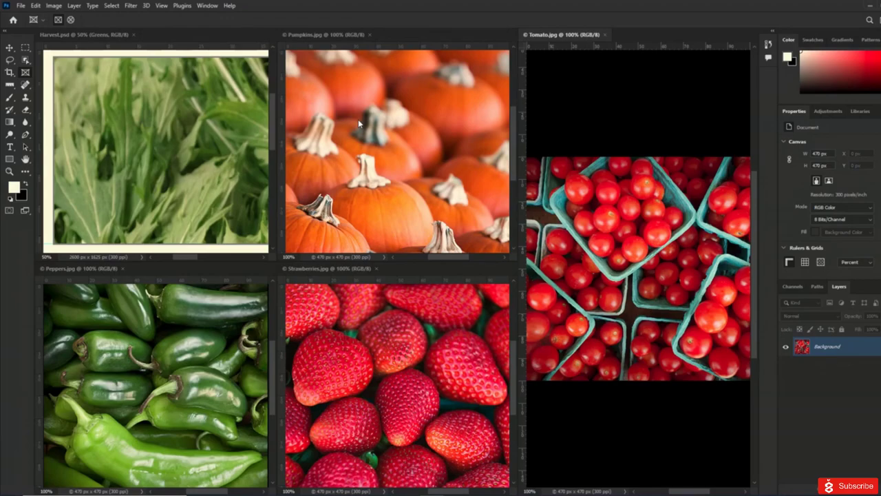
{"action": "left_click", "coordinate": [136, 34]}
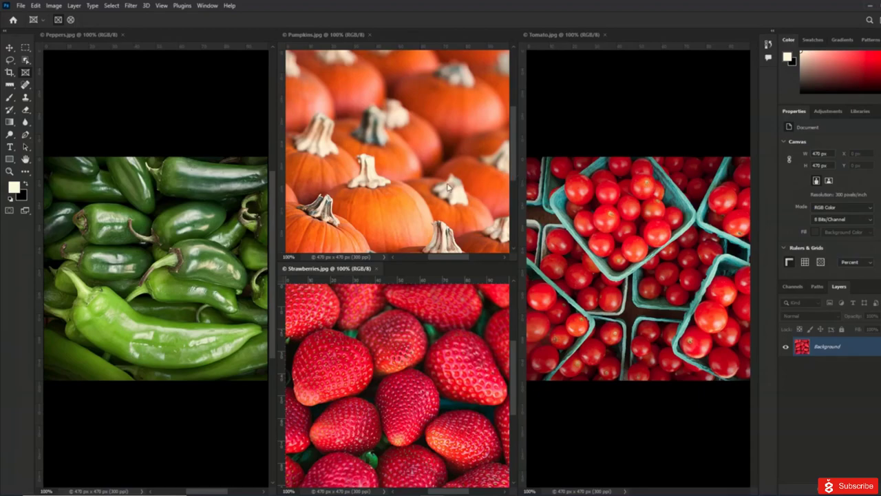
Step: Copy the background layers of the Strawberries, Tomato and Pumpkins images, in that order, into the Peppers document as new layers
{"action": "key", "text": "m"}
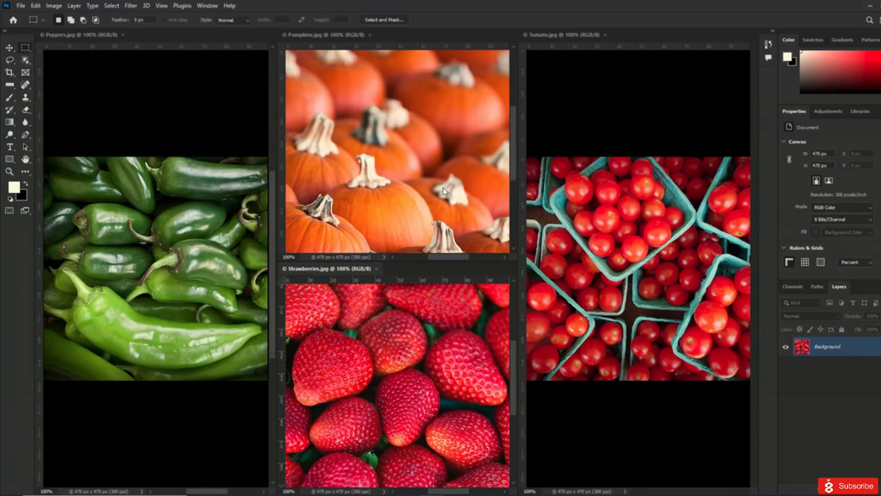
{"action": "left_click_drag", "start_coordinate": [826, 349], "coordinate": [197, 258]}
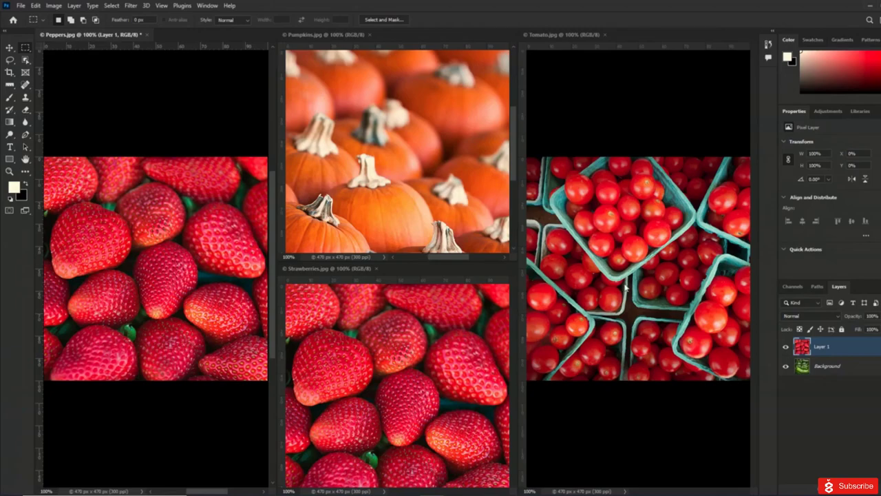
{"action": "left_click", "coordinate": [678, 307]}
{"action": "left_click_drag", "start_coordinate": [825, 352], "coordinate": [168, 263]}
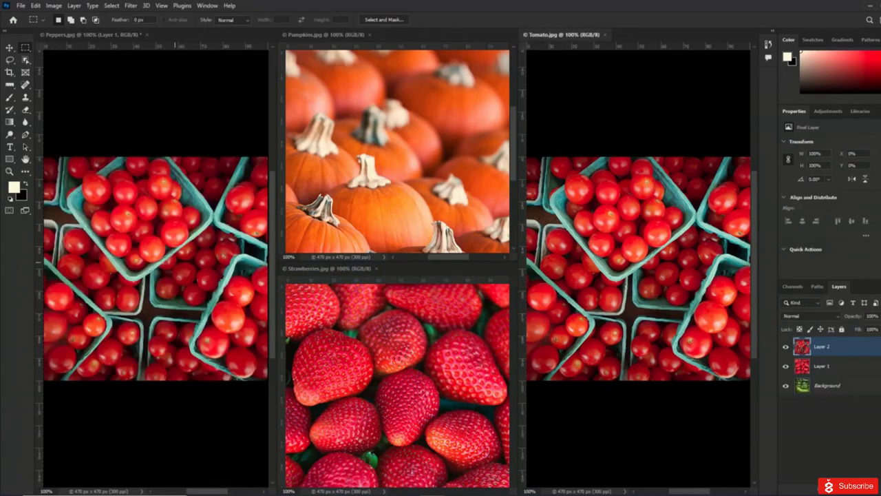
{"action": "left_click", "coordinate": [433, 206]}
{"action": "left_click_drag", "start_coordinate": [825, 352], "coordinate": [169, 281]}
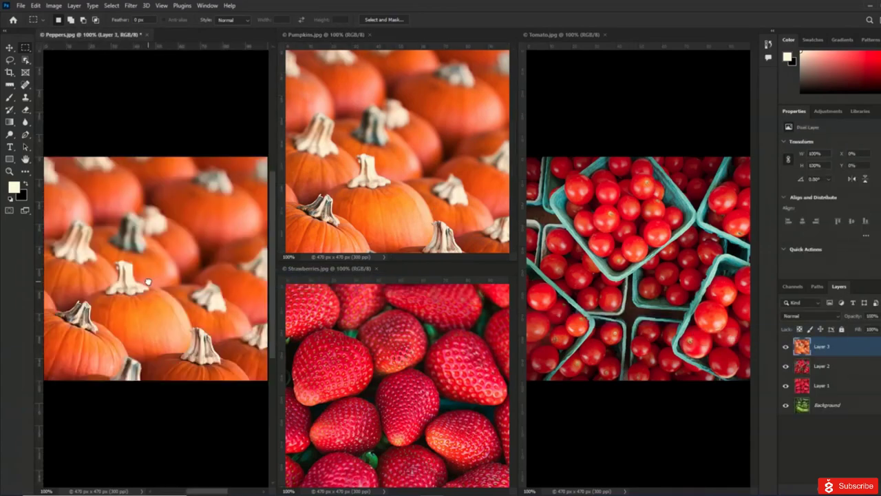
Step: Close the Strawberries, Pumpkins and Tomato documents, keeping only Peppers open
{"action": "left_click", "coordinate": [375, 269]}
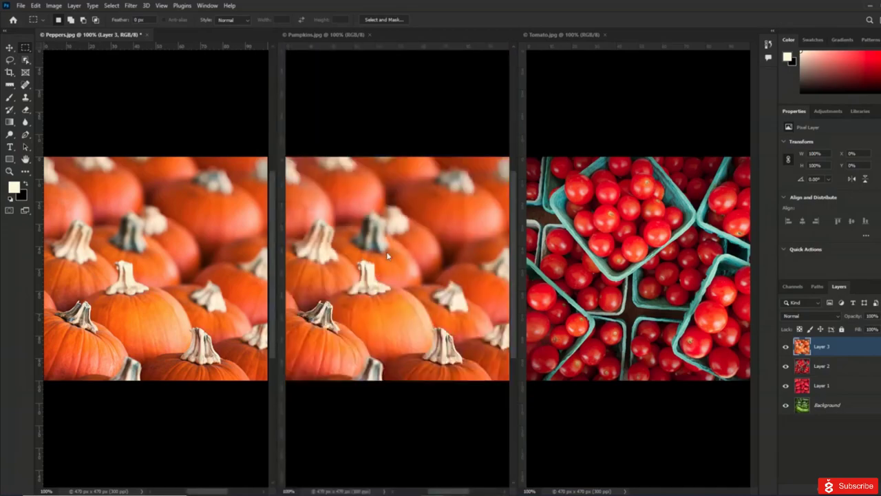
{"action": "left_click", "coordinate": [368, 35]}
{"action": "left_click", "coordinate": [605, 35]}
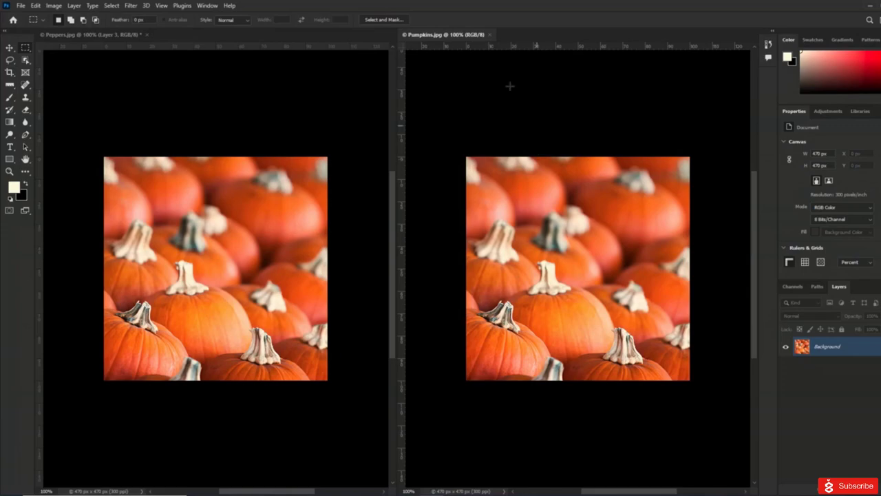
{"action": "left_click", "coordinate": [490, 35]}
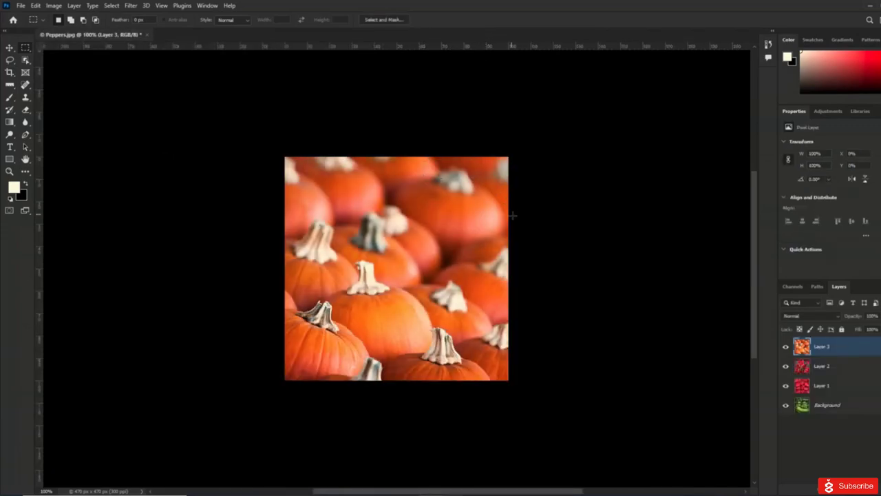
Step: Unlock the peppers background and move it to the top of the layer stack, and move the strawberries layer above the tomato layer
{"action": "left_click_drag", "start_coordinate": [833, 411], "coordinate": [833, 347]}
{"action": "left_click", "coordinate": [833, 406]}
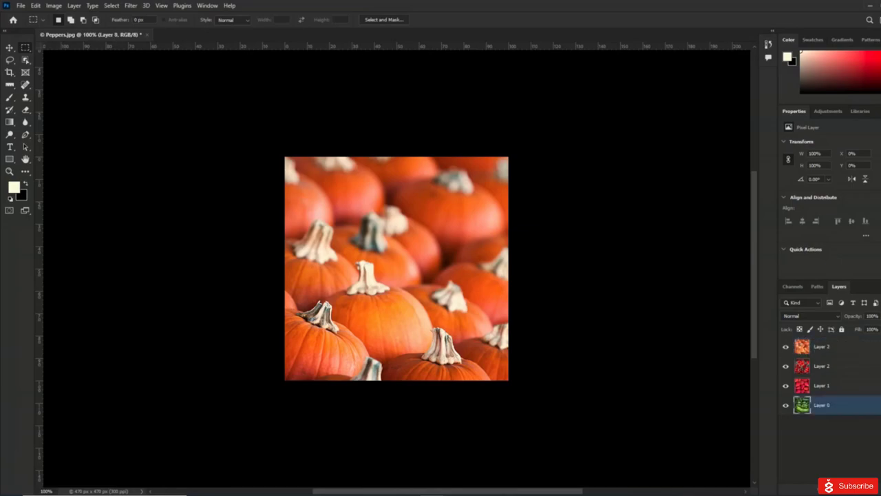
{"action": "left_click_drag", "start_coordinate": [830, 413], "coordinate": [824, 348]}
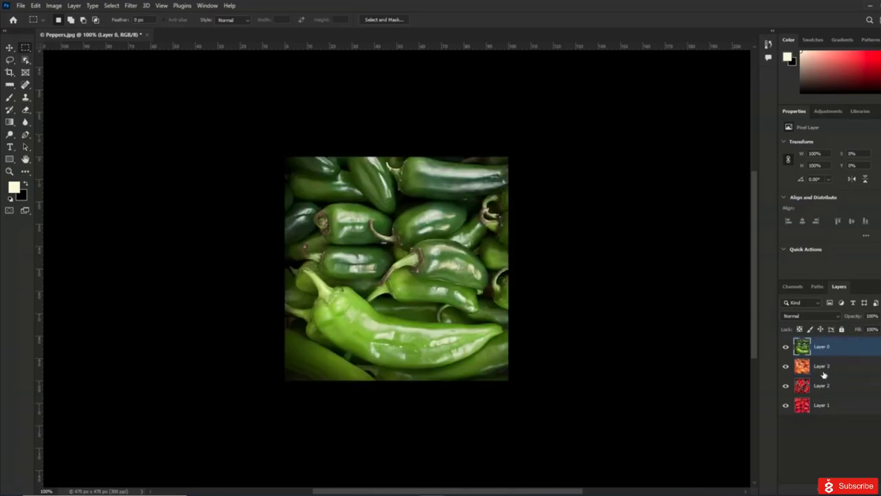
{"action": "left_click", "coordinate": [824, 407]}
{"action": "left_click_drag", "start_coordinate": [803, 409], "coordinate": [802, 379]}
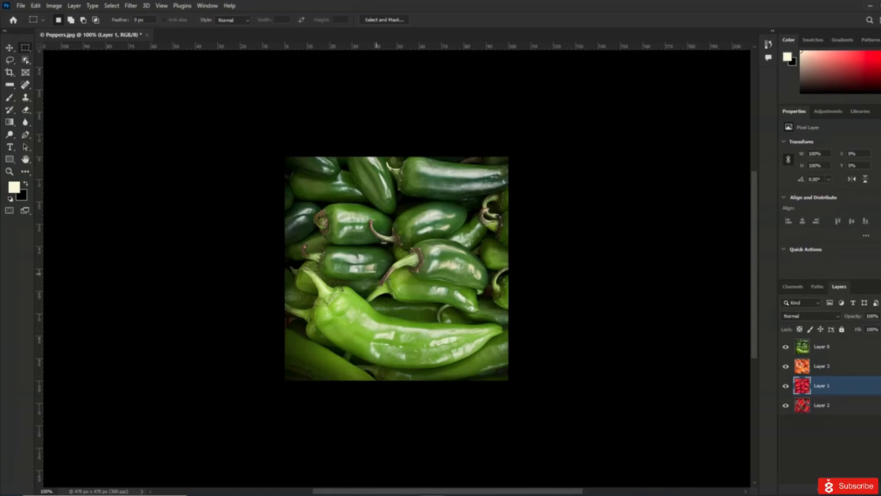
Step: Reopen Harvest.psd from the 06 Layers folder and tile it side by side with the Peppers document
{"action": "left_click", "coordinate": [25, 6]}
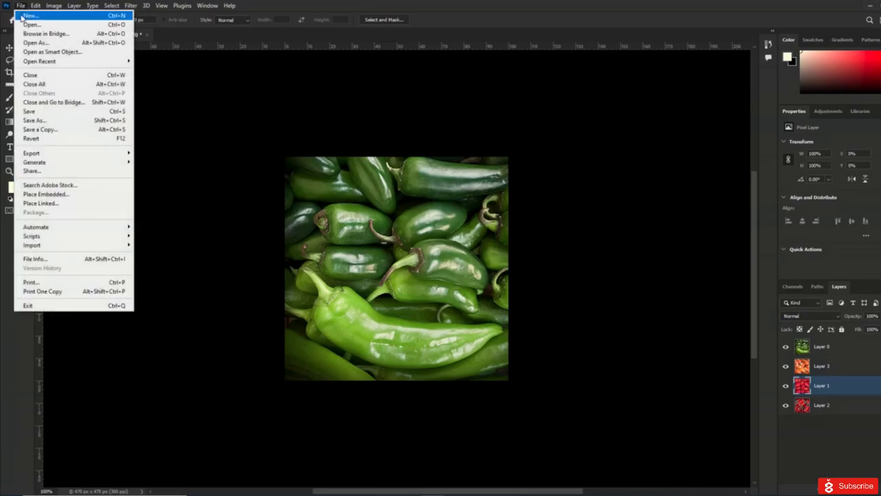
{"action": "left_click", "coordinate": [27, 25]}
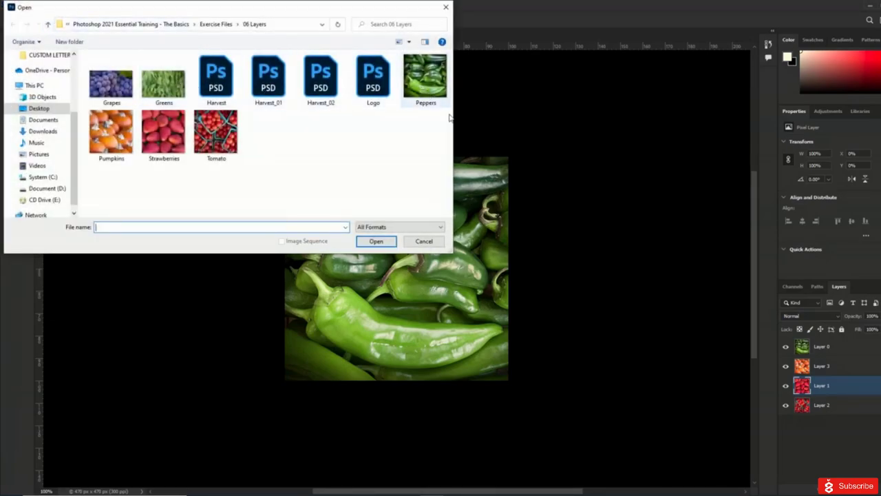
{"action": "double_click", "coordinate": [223, 97]}
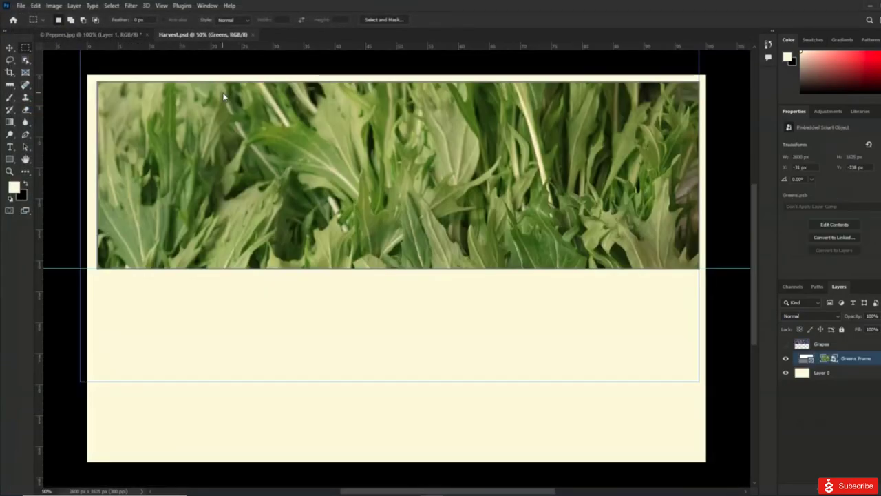
{"action": "left_click", "coordinate": [95, 35]}
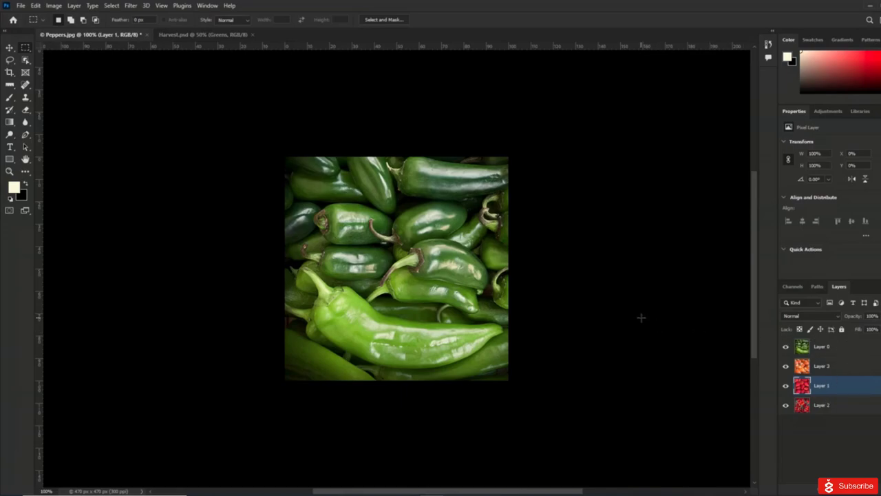
{"action": "left_click", "coordinate": [209, 6]}
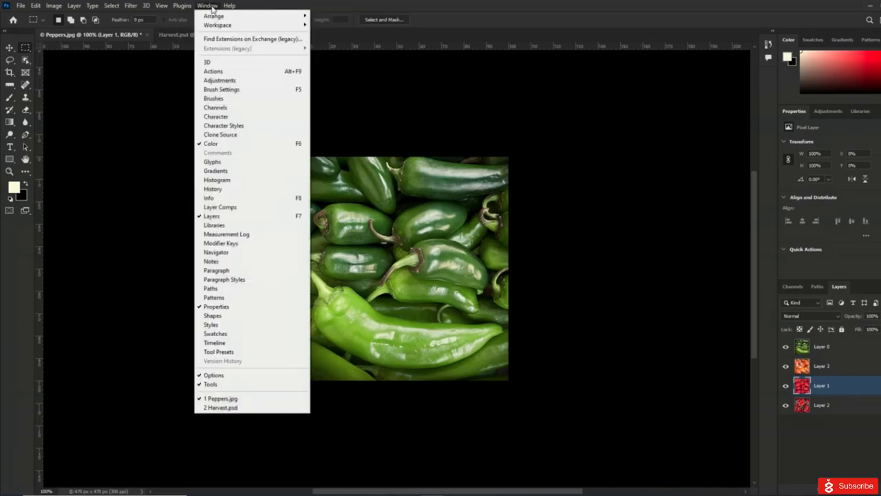
{"action": "mouse_move", "coordinate": [275, 16]}
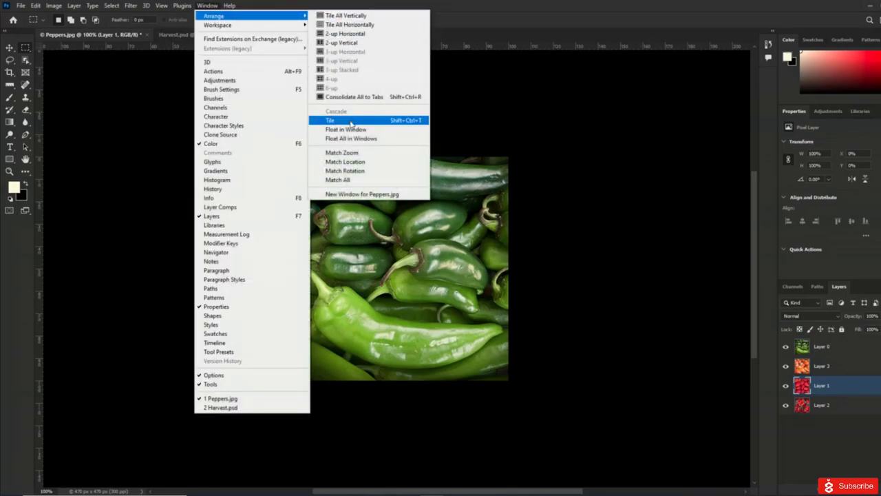
{"action": "left_click", "coordinate": [351, 123]}
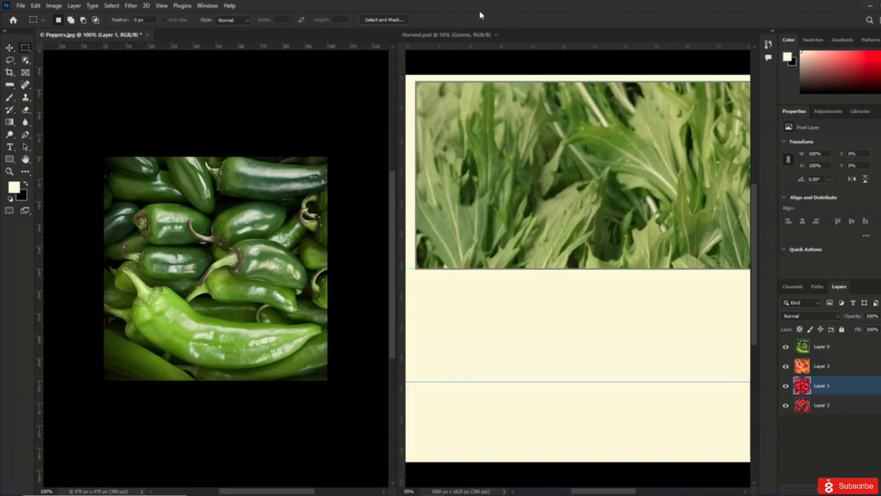
Step: Make the Grapes layer active in Harvest.psd, and return to the Peppers document
{"action": "left_click", "coordinate": [449, 33]}
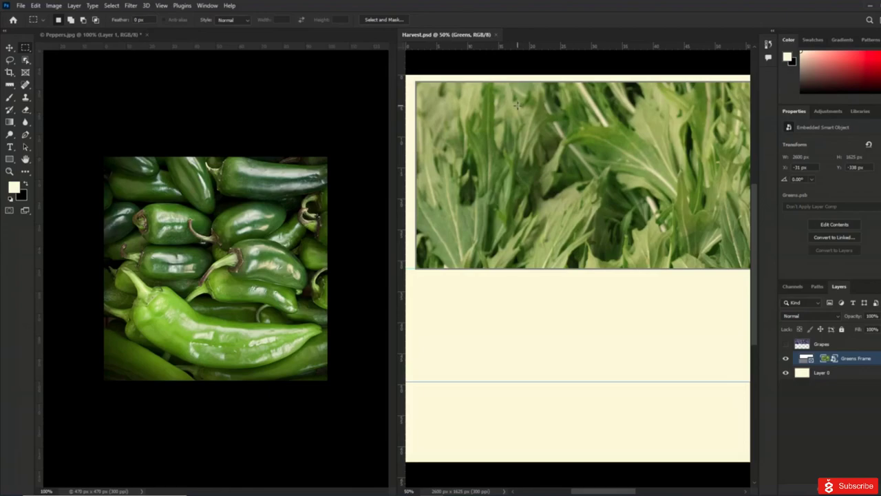
{"action": "left_click", "coordinate": [838, 378]}
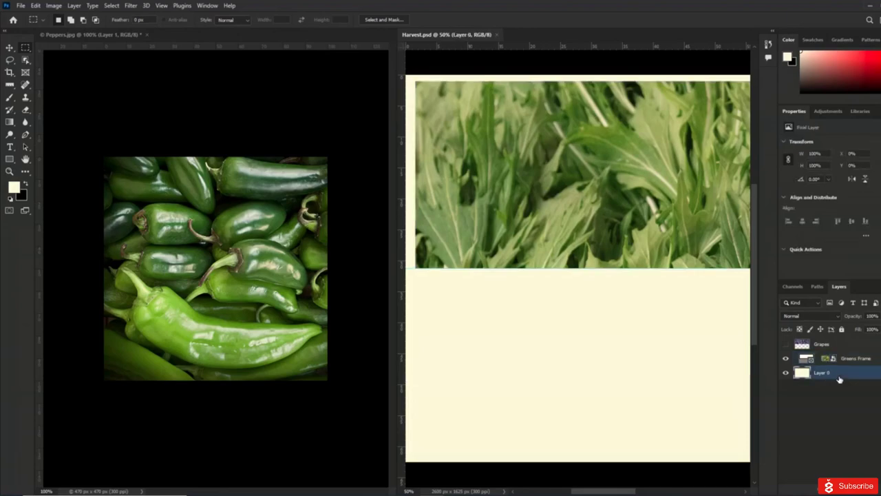
{"action": "left_click", "coordinate": [854, 347]}
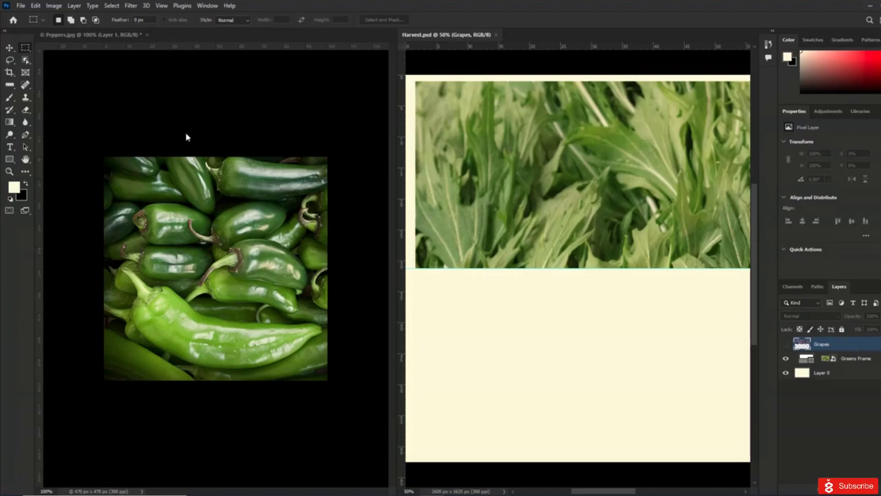
{"action": "left_click", "coordinate": [185, 204]}
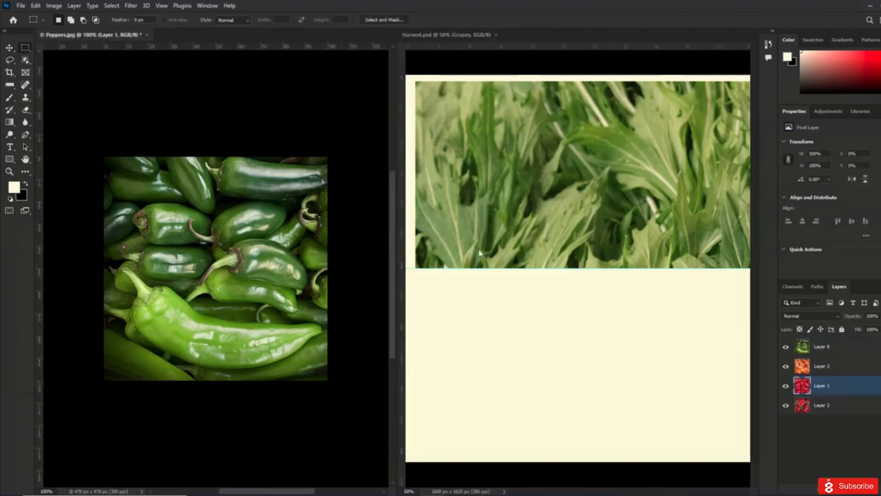
Step: Copy all four produce layers from Peppers into the Harvest document, and close Peppers without saving
{"action": "left_click", "coordinate": [843, 351]}
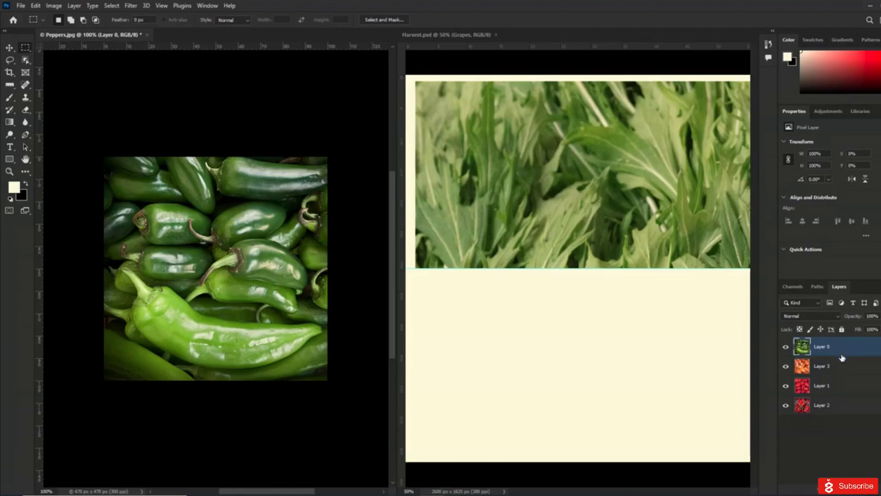
{"action": "left_click", "coordinate": [844, 407], "text": "shift"}
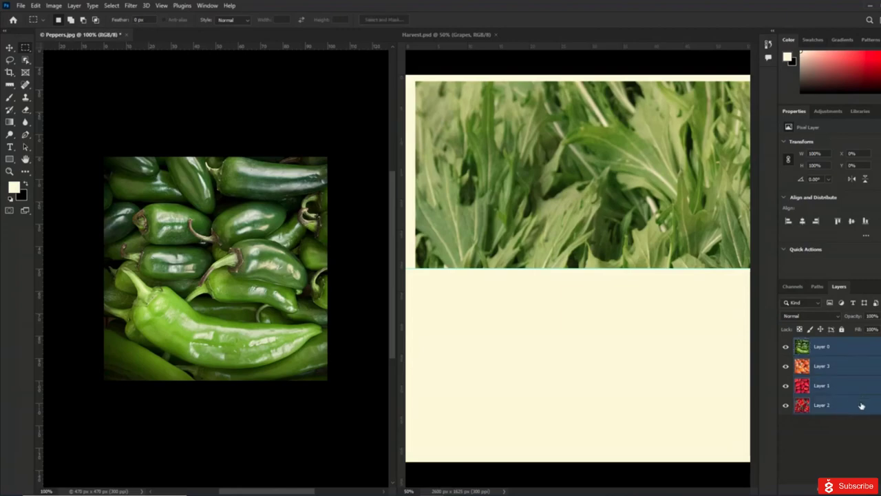
{"action": "left_click_drag", "start_coordinate": [827, 408], "coordinate": [586, 312]}
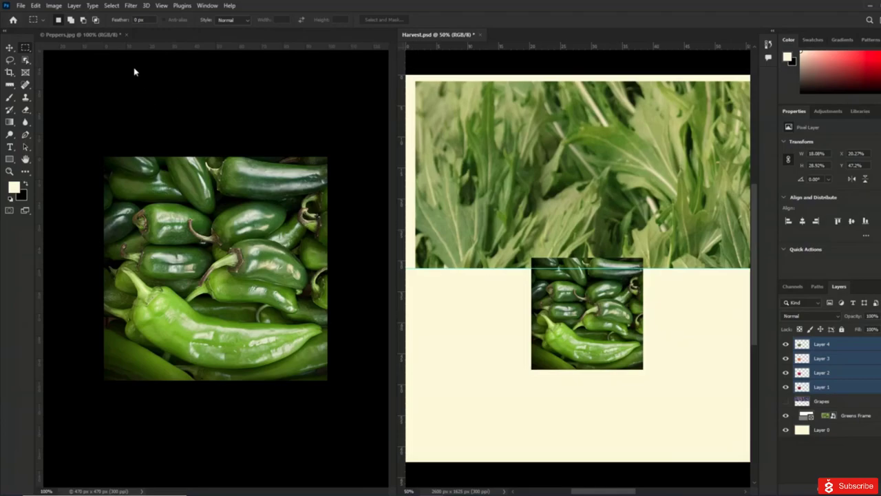
{"action": "left_click", "coordinate": [127, 35]}
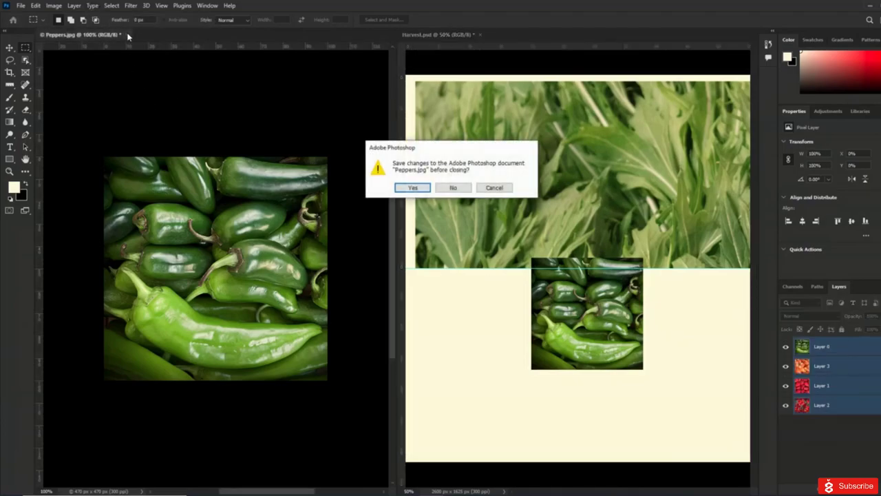
{"action": "left_click", "coordinate": [451, 188]}
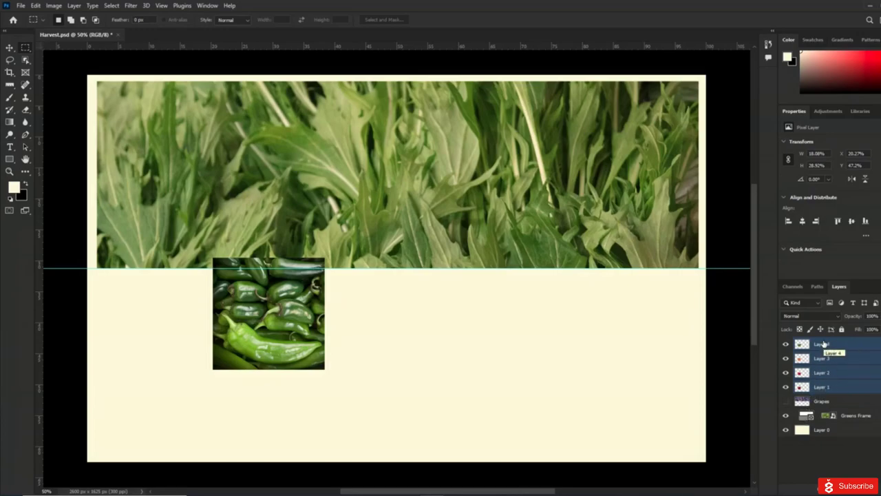
Step: Rename the lowest copied layer, Layer 1, as Tomatoes
{"action": "double_click", "coordinate": [826, 388]}
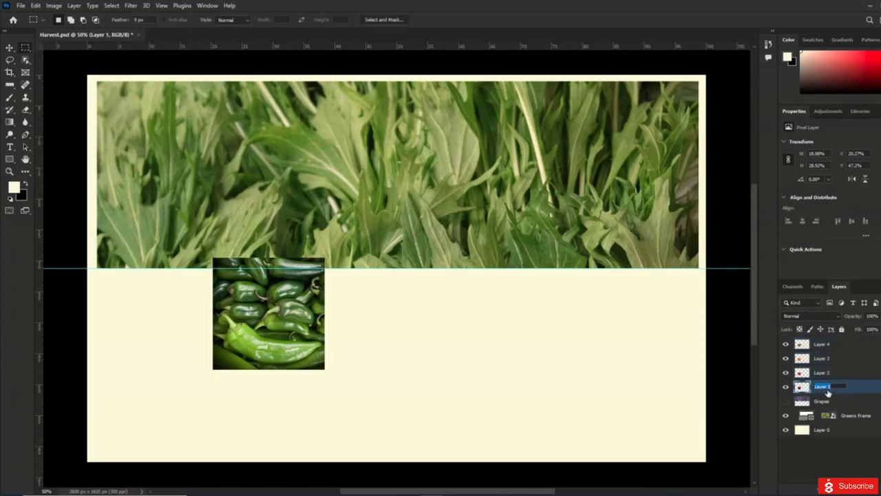
{"action": "type", "text": "Tomatoes"}
{"action": "key", "text": "Return"}
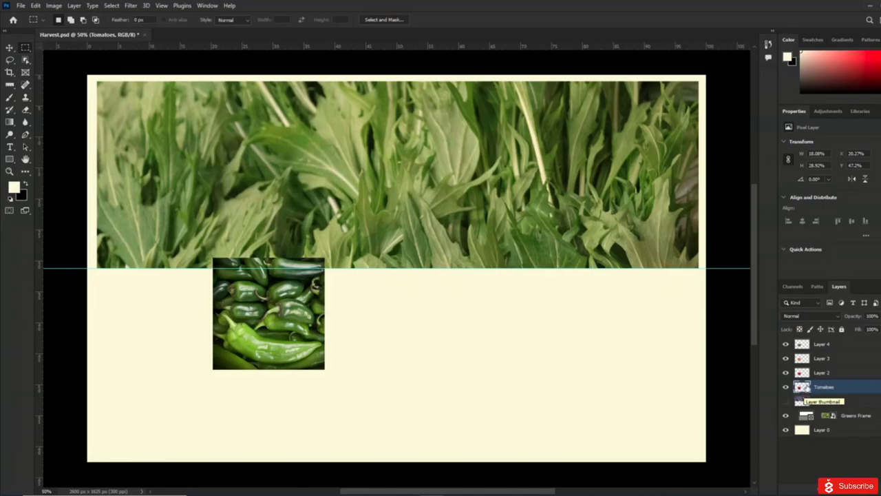
Step: Hide the other produce layers so only the strawberries photo shows, and rename Layer 2 as Strawberries
{"action": "left_click", "coordinate": [825, 349]}
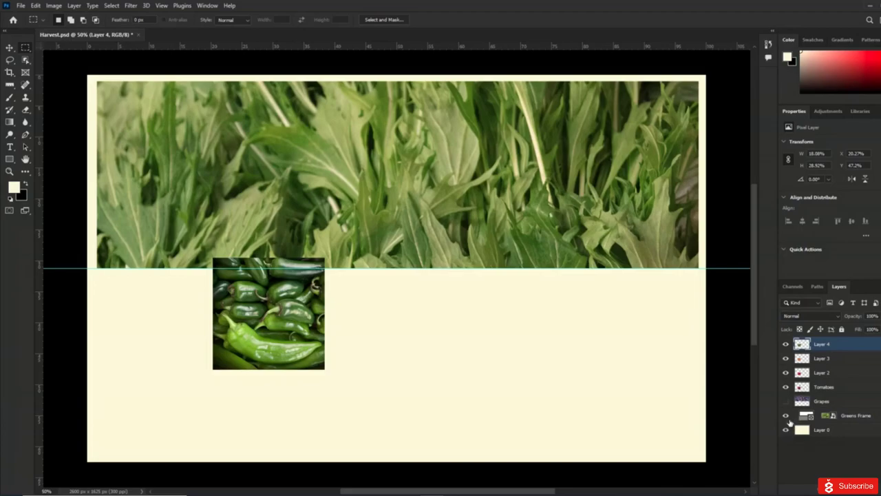
{"action": "left_click", "coordinate": [785, 344]}
{"action": "left_click", "coordinate": [786, 358]}
{"action": "left_click", "coordinate": [786, 372]}
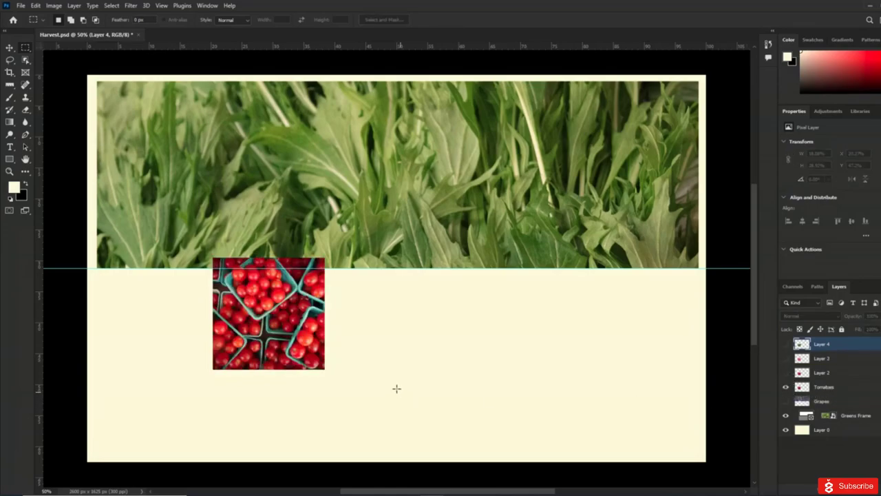
{"action": "left_click", "coordinate": [785, 387]}
{"action": "left_click", "coordinate": [786, 372]}
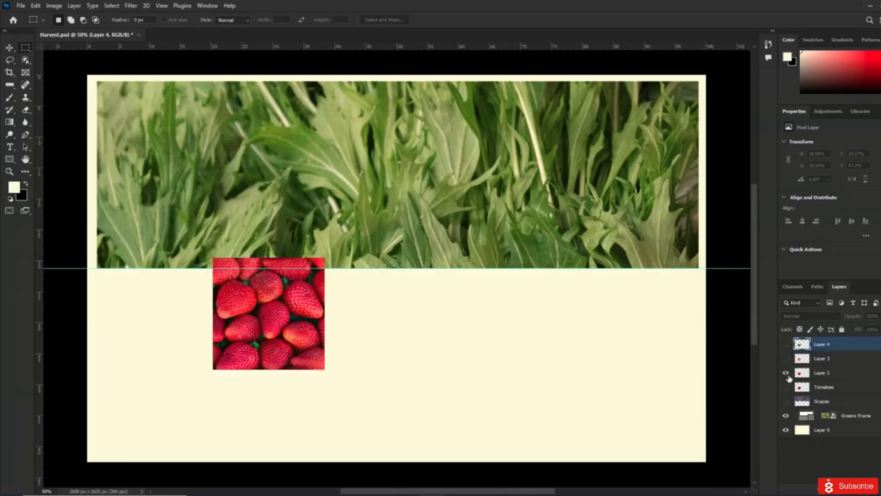
{"action": "double_click", "coordinate": [829, 373]}
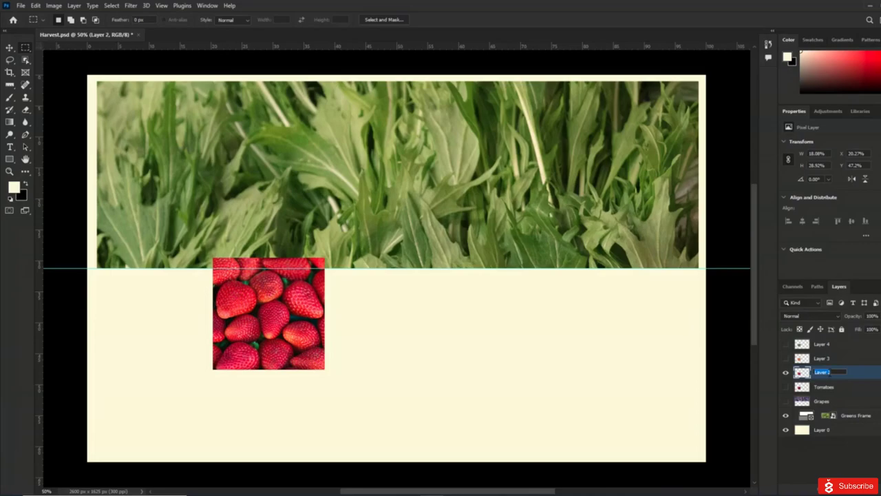
{"action": "type", "text": "Strawberries"}
{"action": "key", "text": "Return"}
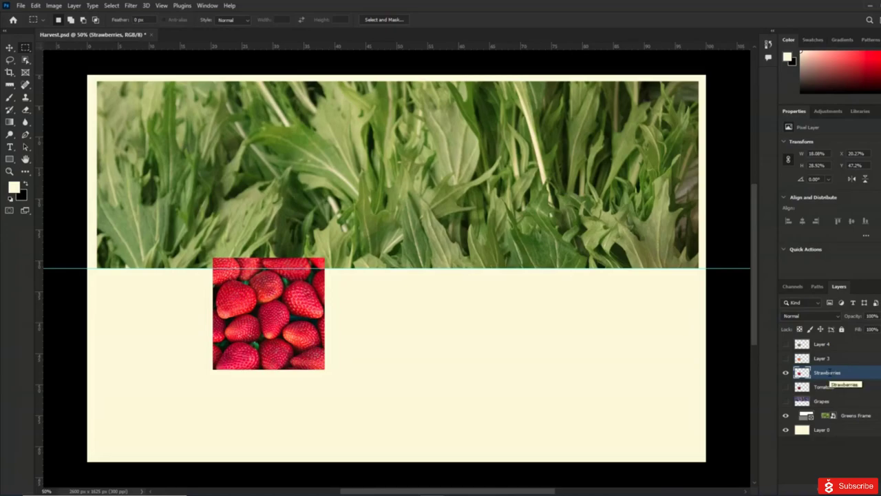
Step: Hide Strawberries, show Layer 3 with the pumpkins photo, and rename it as Pumpkins
{"action": "left_click", "coordinate": [785, 372]}
{"action": "left_click", "coordinate": [786, 359]}
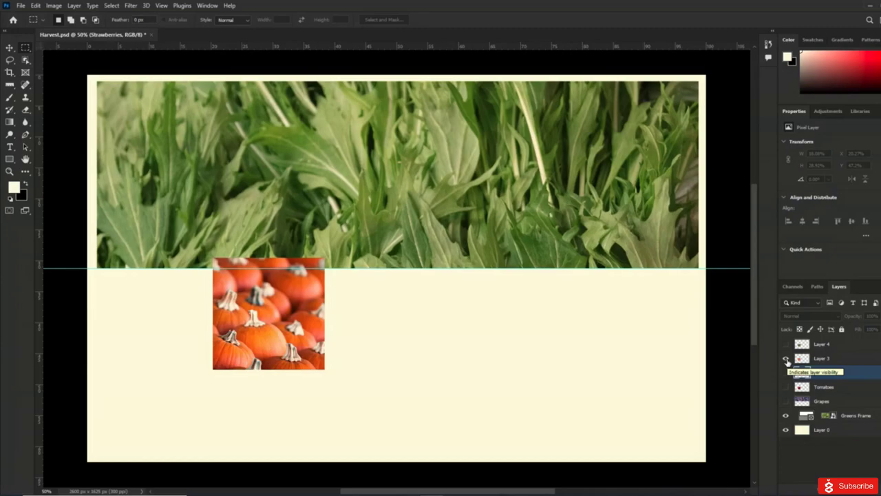
{"action": "double_click", "coordinate": [822, 358]}
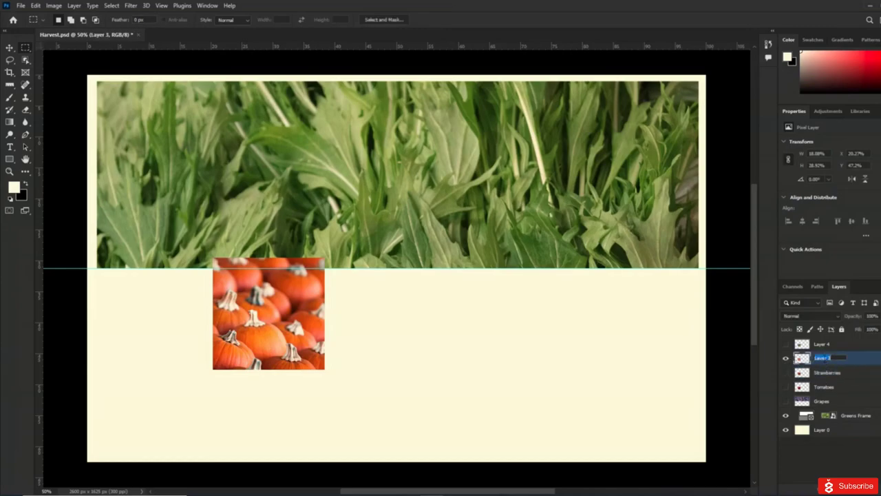
{"action": "type", "text": "Pumpkins"}
{"action": "key", "text": "Return"}
Step: Hide Pumpkins, show Layer 4 with the peppers photo, and rename it as Peppers
{"action": "left_click", "coordinate": [786, 359]}
{"action": "left_click", "coordinate": [786, 344]}
{"action": "double_click", "coordinate": [820, 344]}
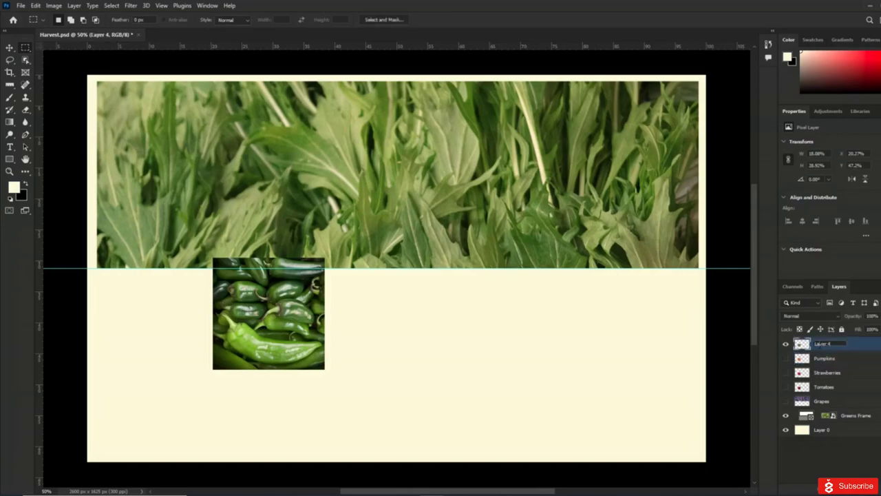
{"action": "type", "text": "Peppers"}
{"action": "key", "text": "Return"}
Step: Show the Pumpkins, Strawberries and Tomatoes layers again, and move Tomatoes to the top of the layer stack
{"action": "left_click", "coordinate": [785, 358]}
{"action": "left_click", "coordinate": [786, 372]}
{"action": "left_click", "coordinate": [786, 387]}
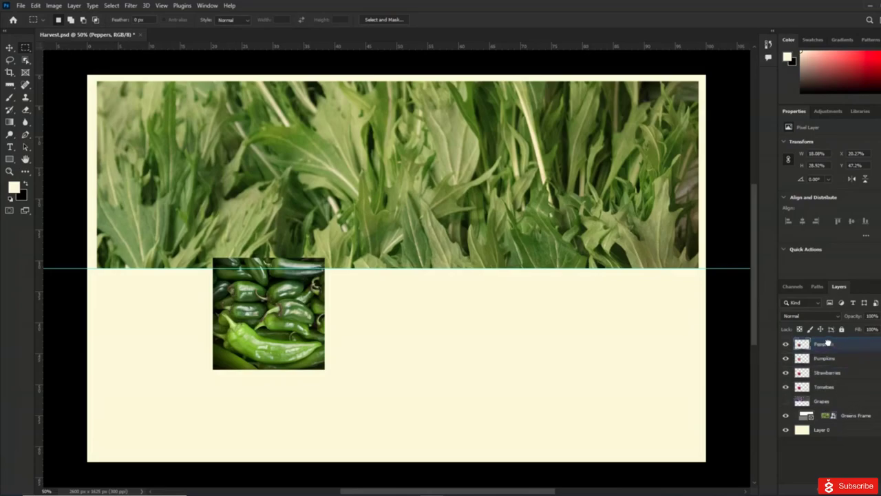
{"action": "left_click_drag", "start_coordinate": [828, 342], "coordinate": [830, 345]}
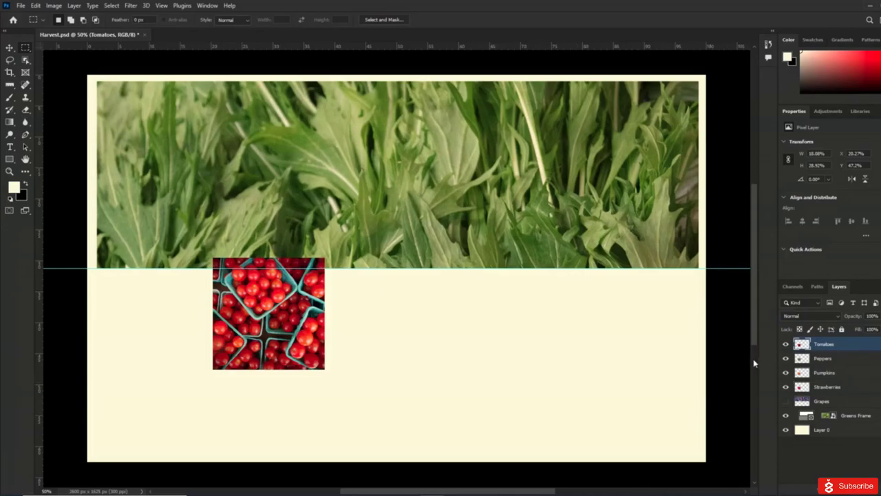
Step: With the auto-selecting Move tool, spread the four produce photos apart below the greens image and shift the cream background slightly right
{"action": "left_click", "coordinate": [838, 358]}
{"action": "left_click", "coordinate": [844, 372]}
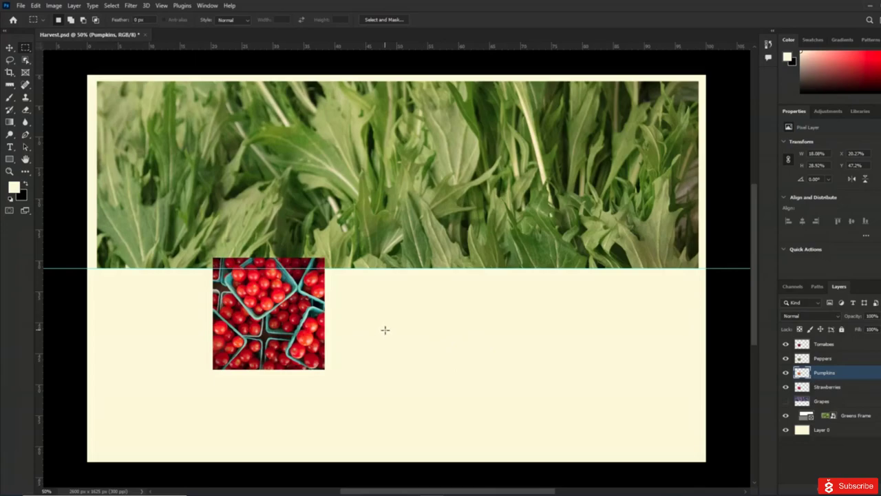
{"action": "key", "text": "v"}
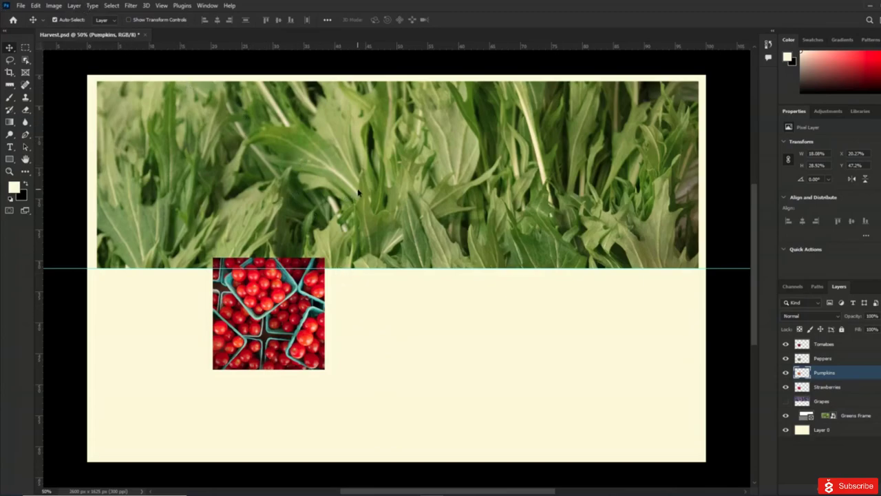
{"action": "left_click", "coordinate": [403, 147]}
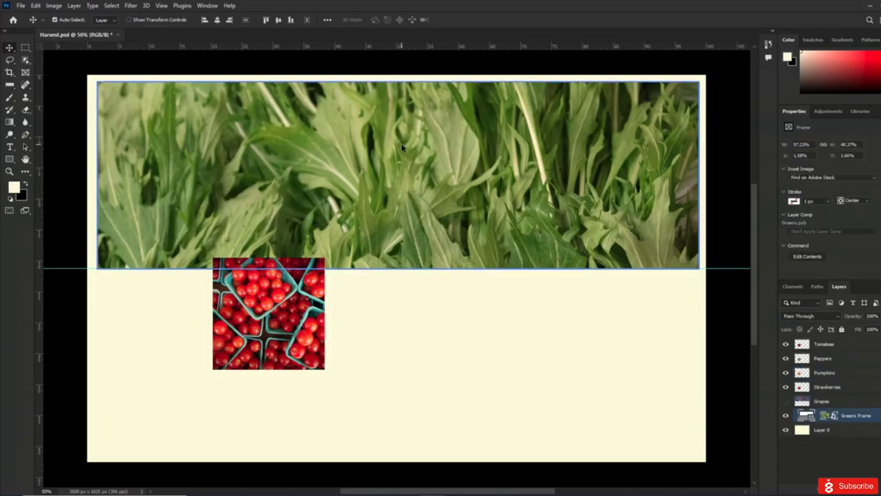
{"action": "left_click", "coordinate": [276, 329]}
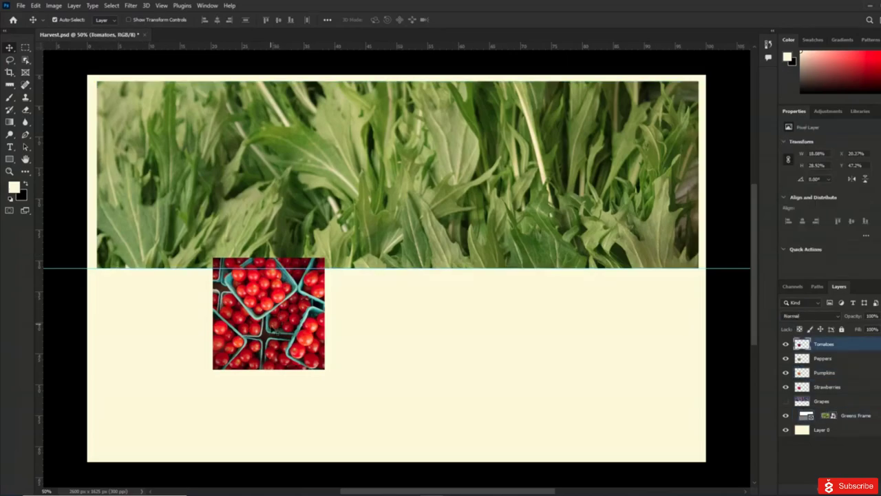
{"action": "left_click_drag", "start_coordinate": [282, 331], "coordinate": [190, 347]}
{"action": "left_click_drag", "start_coordinate": [317, 303], "coordinate": [505, 361]}
{"action": "left_click_drag", "start_coordinate": [322, 316], "coordinate": [367, 310]}
{"action": "left_click", "coordinate": [592, 314]}
{"action": "left_click", "coordinate": [479, 297]}
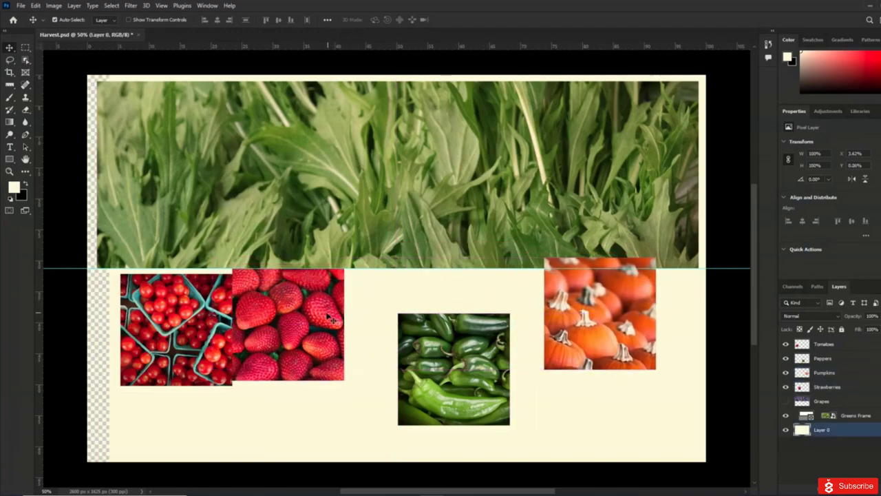
Step: Turn off Auto-Select, make the Strawberries layer active, and move its photo slightly right, clear of the tomatoes
{"action": "left_click", "coordinate": [55, 20]}
{"action": "left_click", "coordinate": [834, 386]}
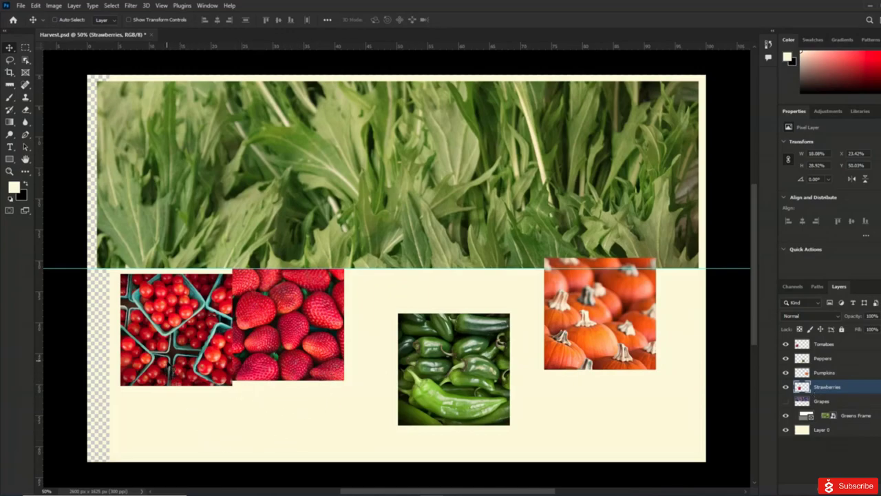
{"action": "left_click", "coordinate": [55, 19]}
{"action": "left_click_drag", "start_coordinate": [329, 337], "coordinate": [344, 337]}
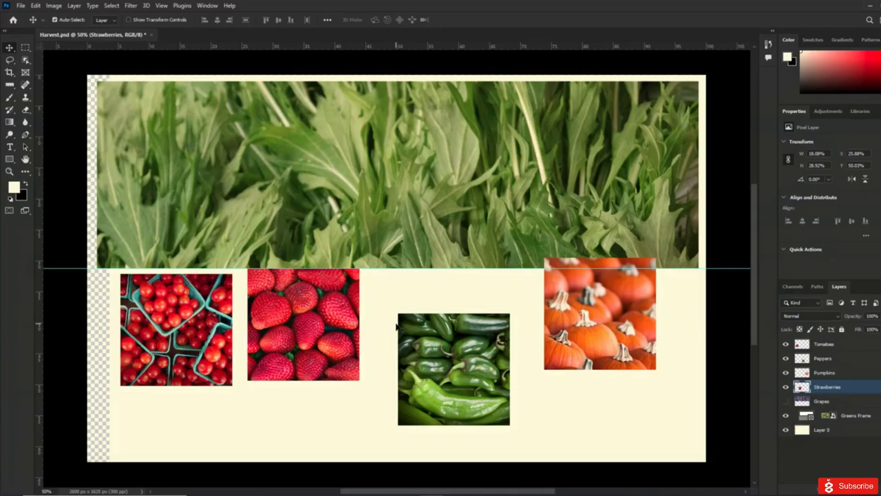
Step: Pick the Tomatoes layer on the canvas and move its photo right to overlap the strawberries
{"action": "right_click", "coordinate": [196, 323]}
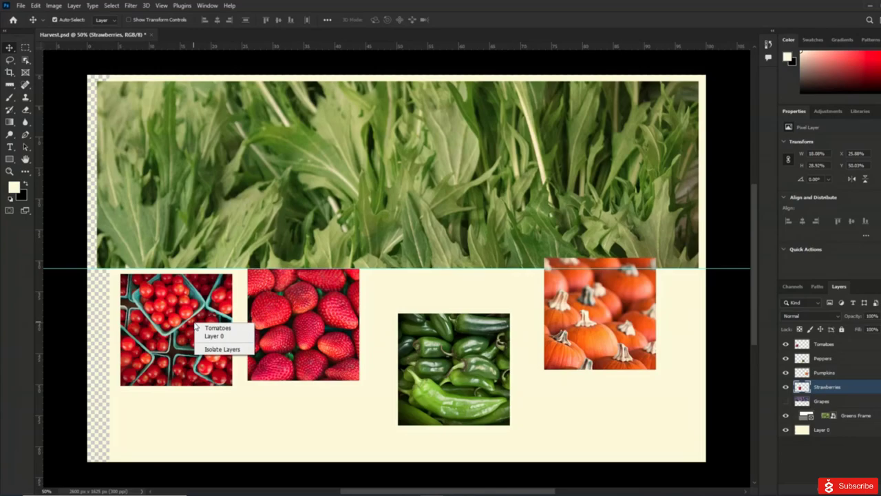
{"action": "left_click", "coordinate": [240, 418]}
{"action": "left_click_drag", "start_coordinate": [203, 347], "coordinate": [265, 342]}
Step: Move the pumpkins photo left to overlap the peppers, and pick Pumpkins from the layers listed at the overlap
{"action": "right_click", "coordinate": [282, 314]}
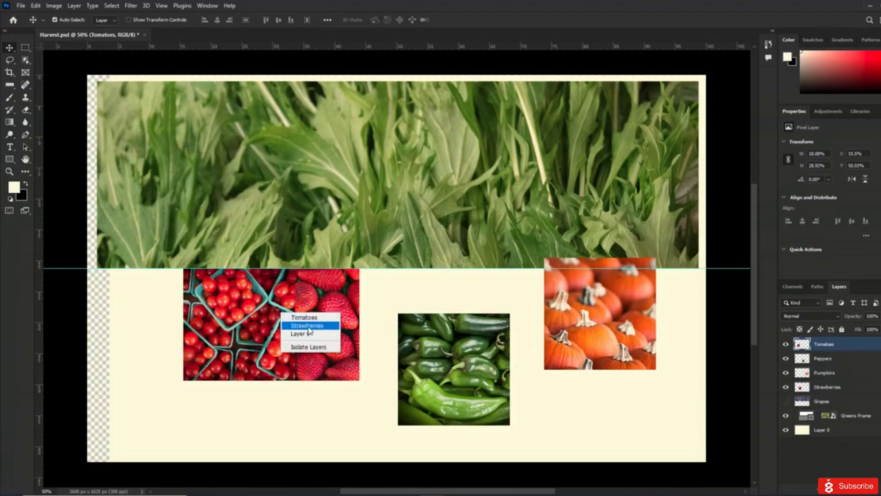
{"action": "left_click", "coordinate": [502, 339]}
{"action": "left_click_drag", "start_coordinate": [579, 335], "coordinate": [498, 340]}
{"action": "right_click", "coordinate": [499, 341]}
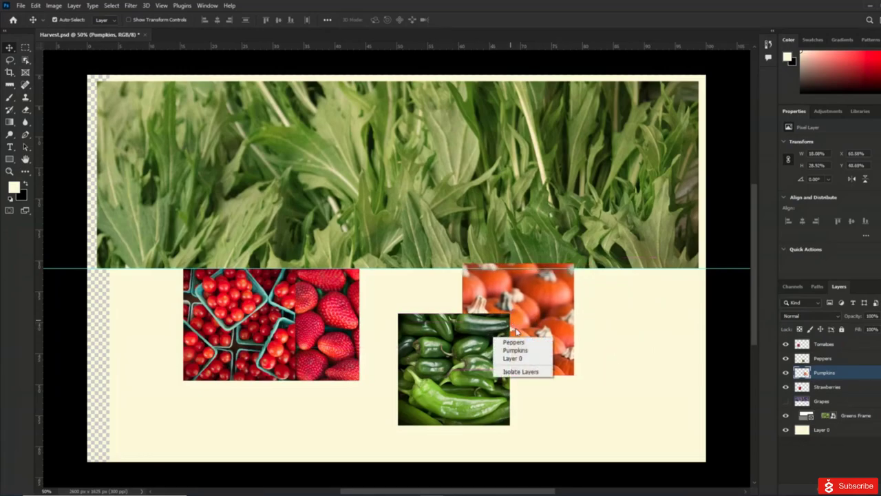
{"action": "left_click", "coordinate": [521, 351]}
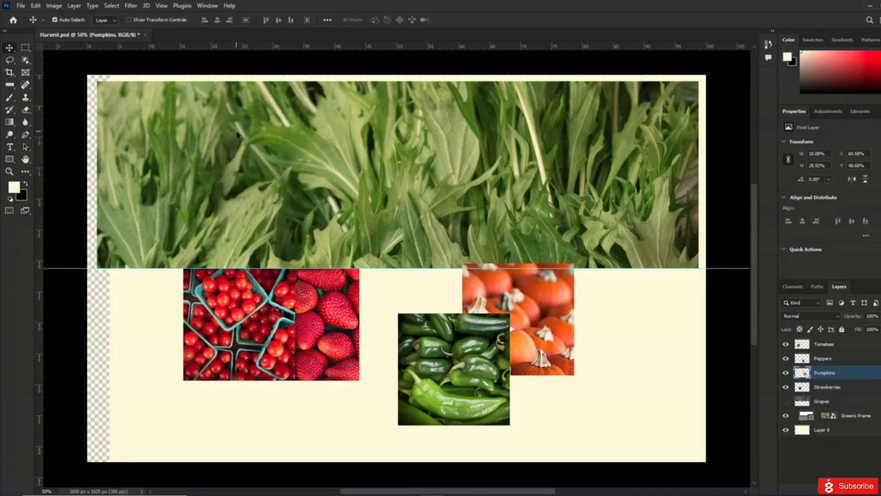
Step: Switch the ruler units to pixels and start a new guide layout
{"action": "right_click", "coordinate": [241, 49]}
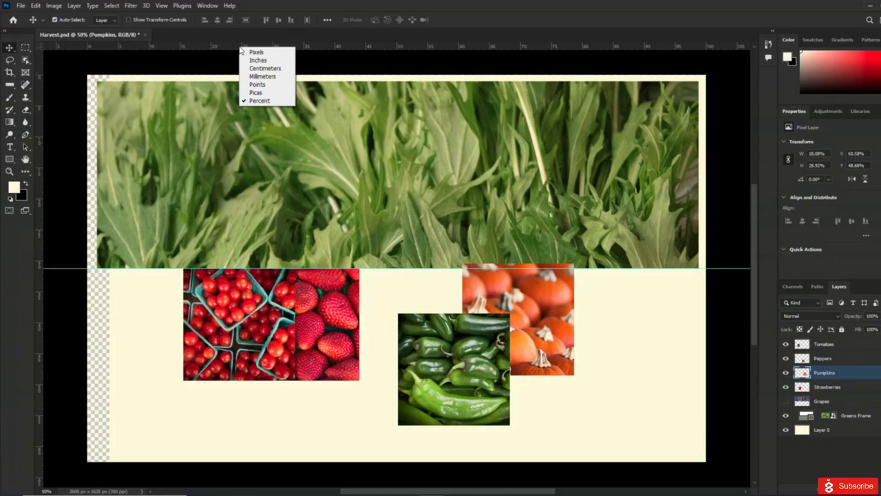
{"action": "left_click", "coordinate": [256, 53]}
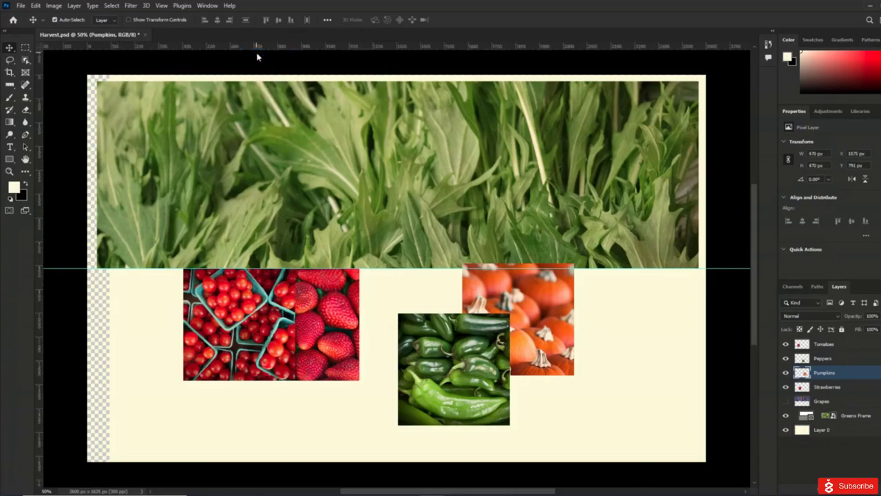
{"action": "left_click", "coordinate": [161, 5]}
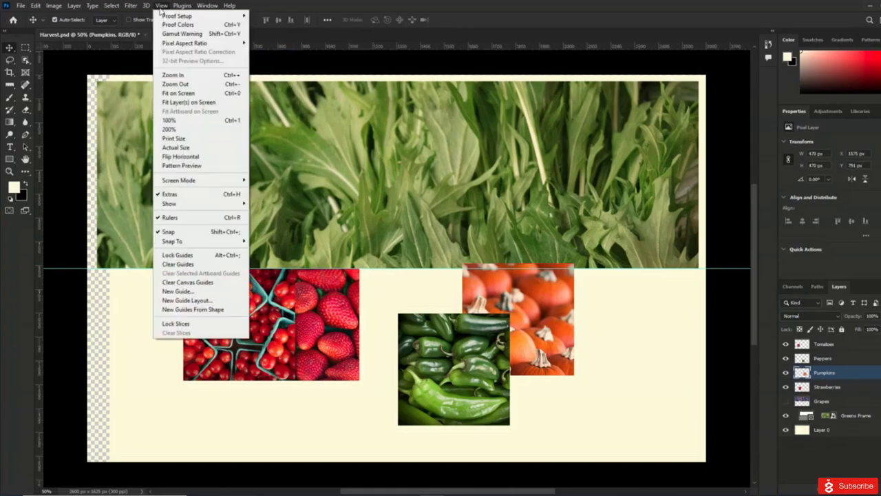
{"action": "left_click", "coordinate": [208, 301]}
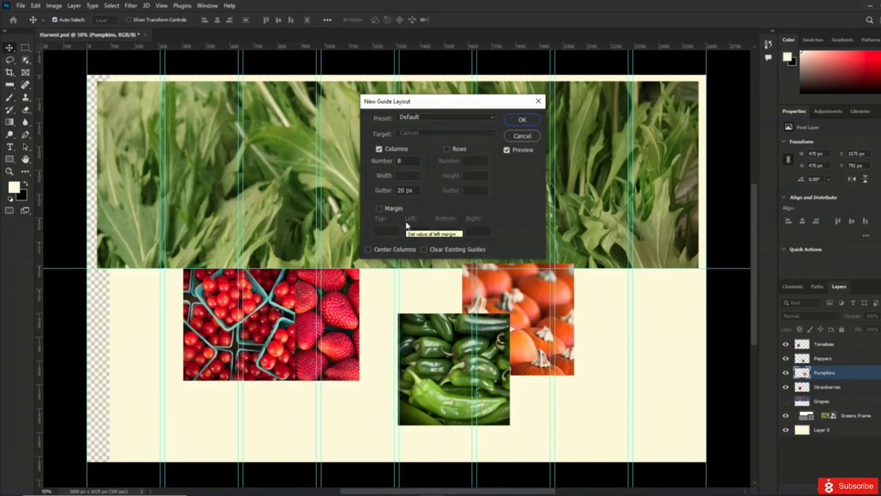
Step: Add margins to the guide layout of 0 px top and bottom and 300 px left and right, and create the guides
{"action": "left_click", "coordinate": [380, 209]}
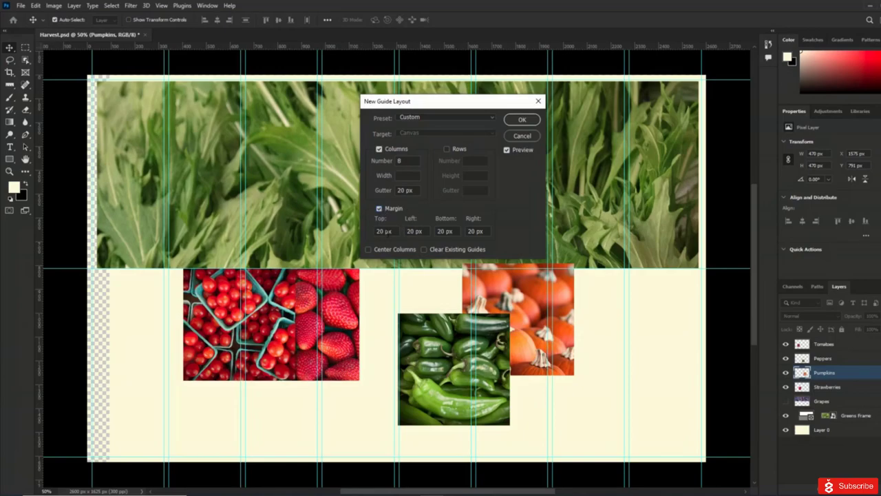
{"action": "double_click", "coordinate": [391, 232]}
{"action": "type", "text": "0"}
{"action": "key", "text": "Tab"}
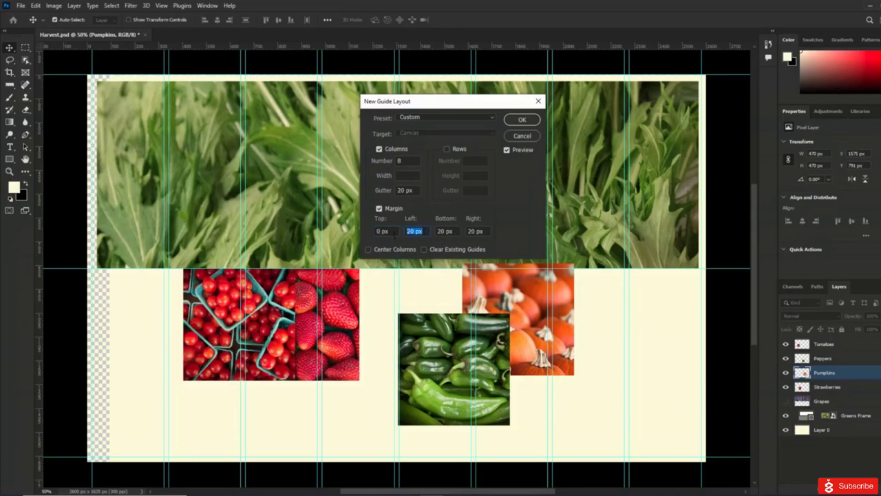
{"action": "type", "text": "300"}
{"action": "left_click", "coordinate": [475, 231]}
{"action": "type", "text": "300"}
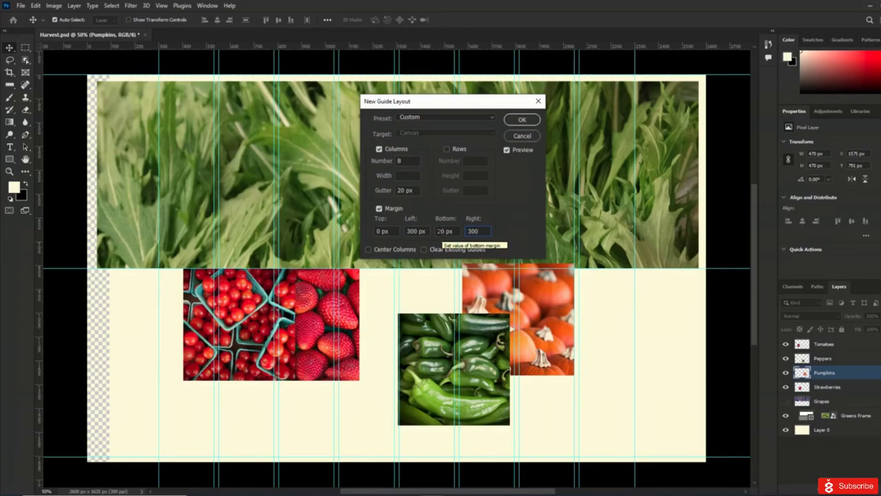
{"action": "left_click", "coordinate": [444, 231]}
{"action": "type", "text": "0"}
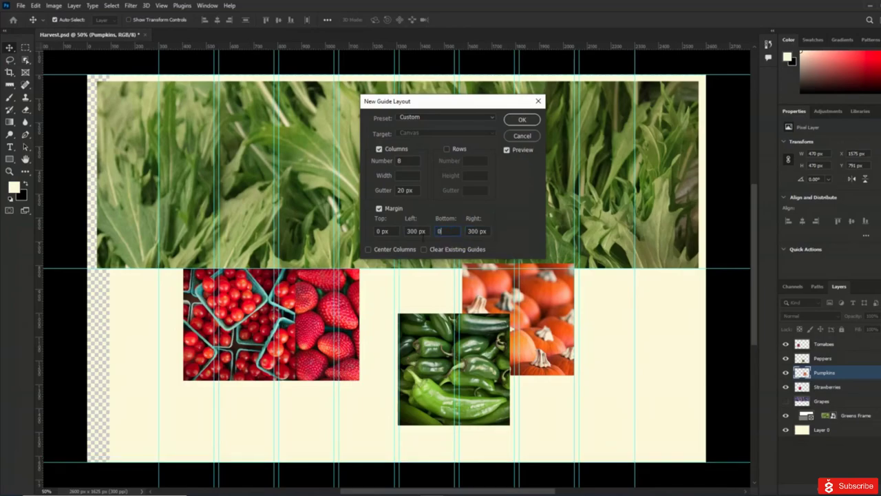
{"action": "left_click", "coordinate": [524, 120]}
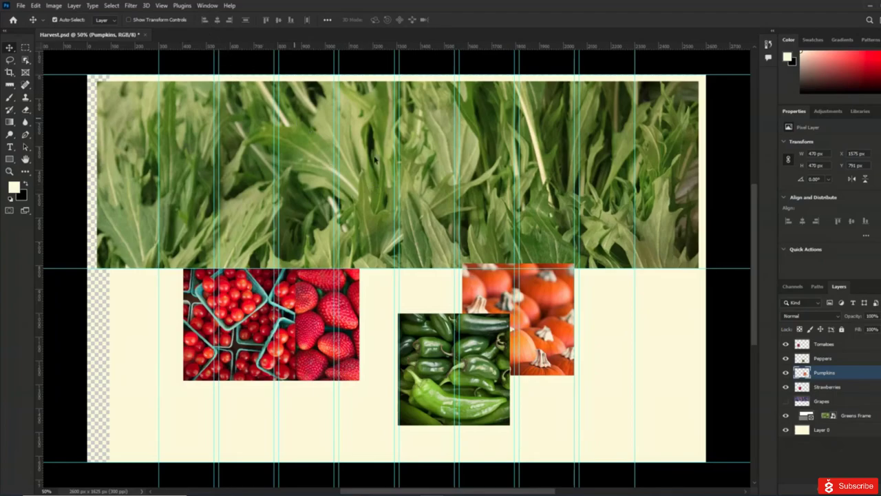
{"action": "left_click", "coordinate": [167, 7]}
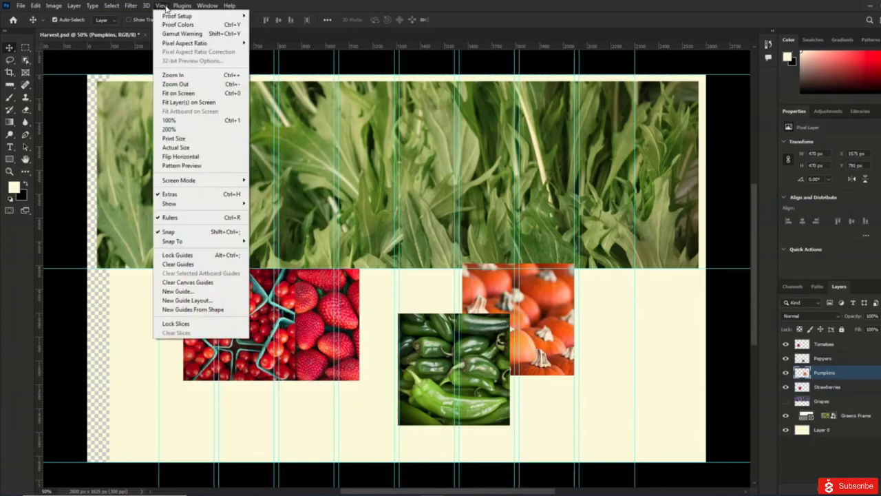
{"action": "left_click", "coordinate": [170, 6]}
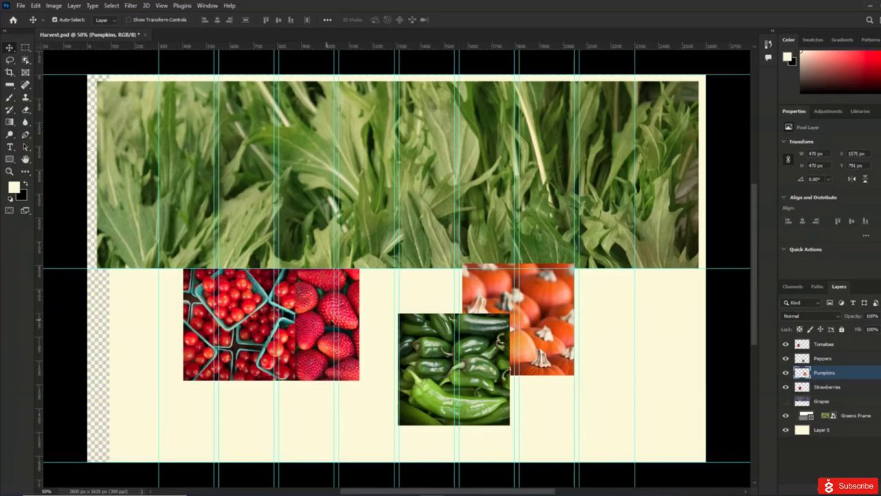
Step: Arrange the photos in a row directly below the greens image, in the order strawberries, peppers, pumpkins, tomatoes
{"action": "key", "text": "alt+bracketleft"}
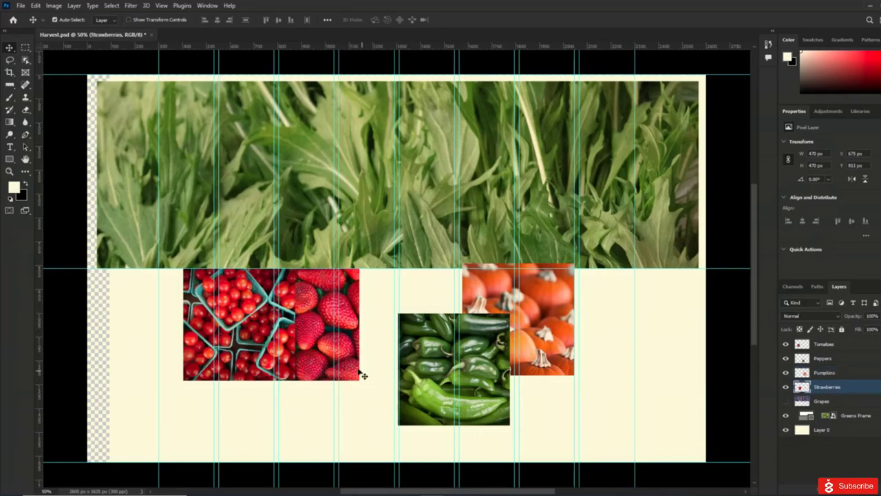
{"action": "left_click_drag", "start_coordinate": [355, 370], "coordinate": [289, 364]}
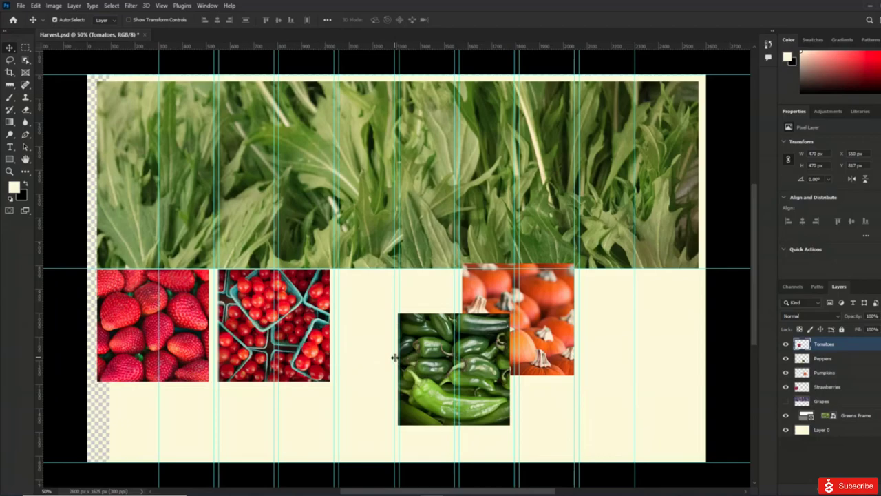
{"action": "left_click_drag", "start_coordinate": [547, 331], "coordinate": [622, 315]}
{"action": "left_click_drag", "start_coordinate": [472, 375], "coordinate": [451, 333]}
{"action": "left_click_drag", "start_coordinate": [298, 351], "coordinate": [623, 349]}
{"action": "left_click_drag", "start_coordinate": [430, 349], "coordinate": [290, 348]}
{"action": "left_click_drag", "start_coordinate": [592, 329], "coordinate": [632, 336]}
{"action": "left_click_drag", "start_coordinate": [557, 348], "coordinate": [421, 347]}
{"action": "left_click_drag", "start_coordinate": [423, 317], "coordinate": [422, 317]}
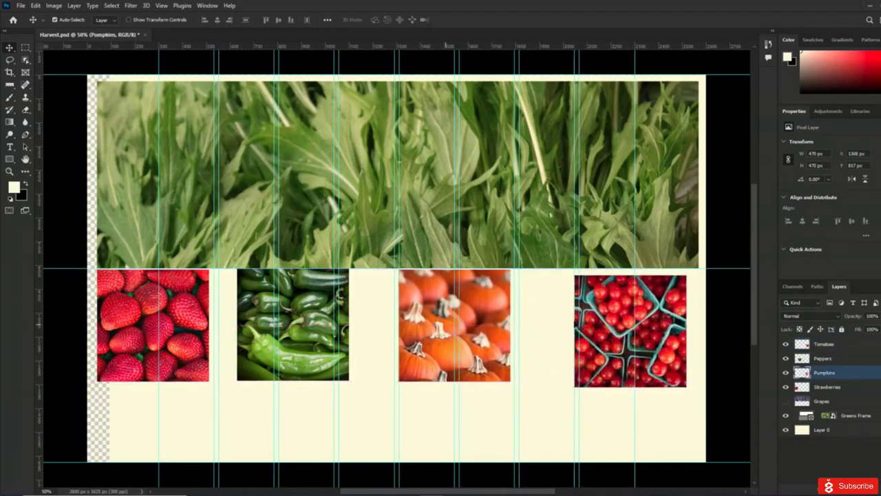
{"action": "left_click_drag", "start_coordinate": [632, 325], "coordinate": [567, 317]}
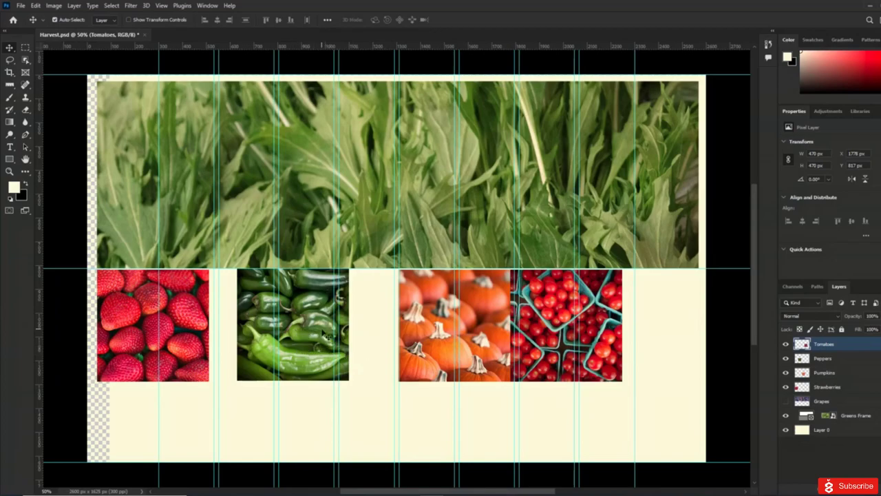
Step: Select the four produce photo layers, align their top edges and distribute their horizontal centers evenly
{"action": "left_click", "coordinate": [858, 387], "text": "shift"}
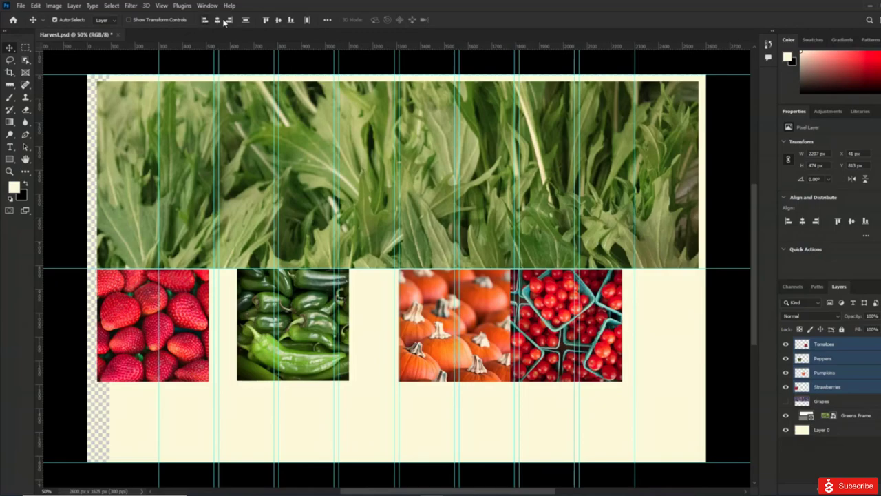
{"action": "left_click", "coordinate": [267, 20]}
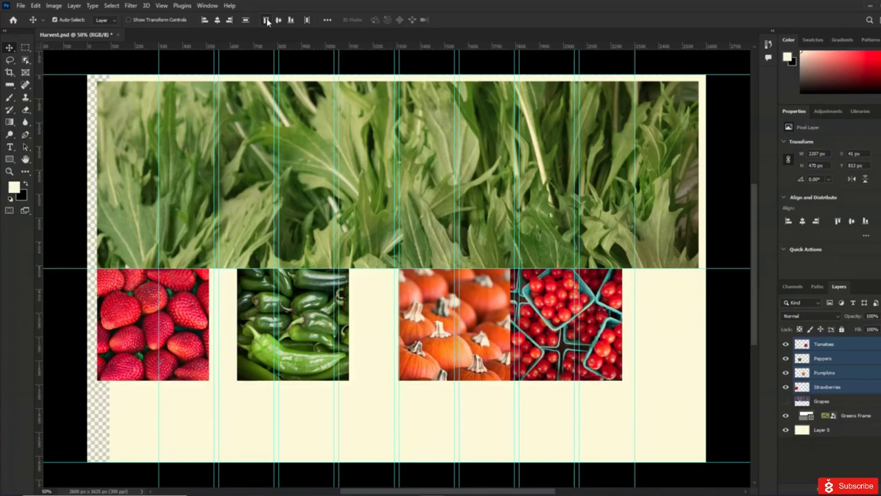
{"action": "left_click", "coordinate": [328, 20]}
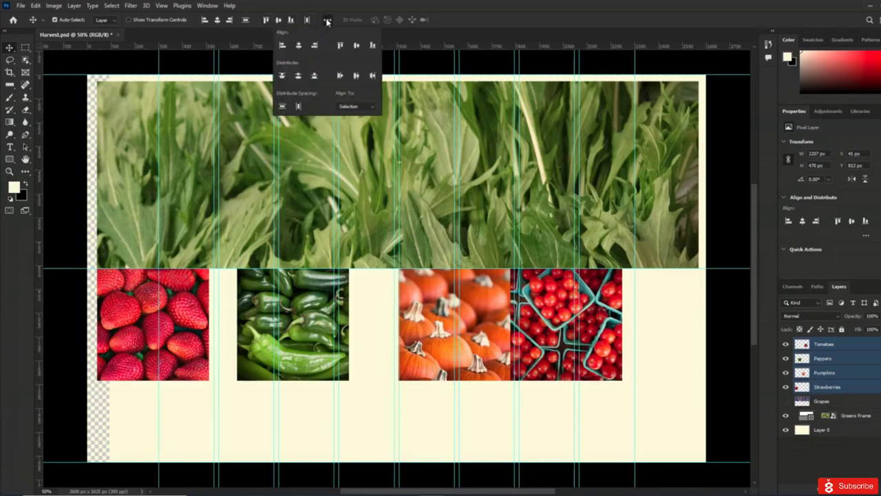
{"action": "left_click", "coordinate": [357, 77]}
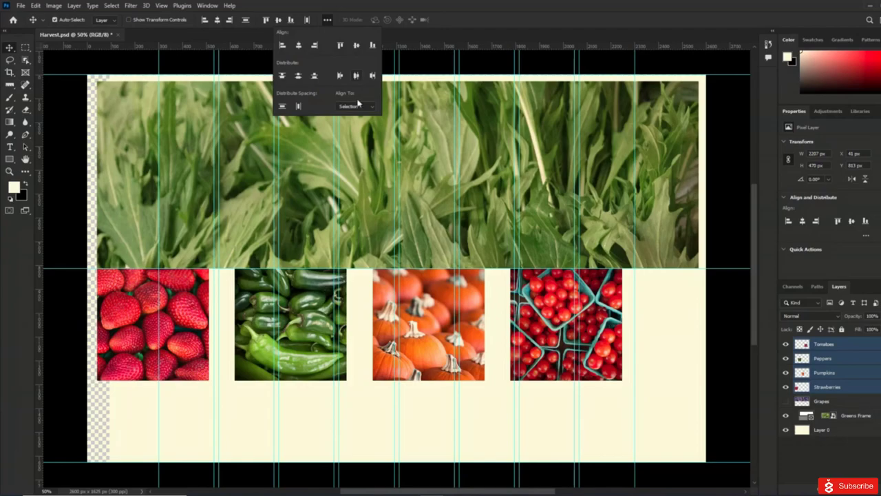
Step: Move the cream background layer left to cover the transparent strip at the canvas edge, and hide the guides
{"action": "left_click", "coordinate": [298, 415]}
{"action": "left_click_drag", "start_coordinate": [298, 415], "coordinate": [276, 410]}
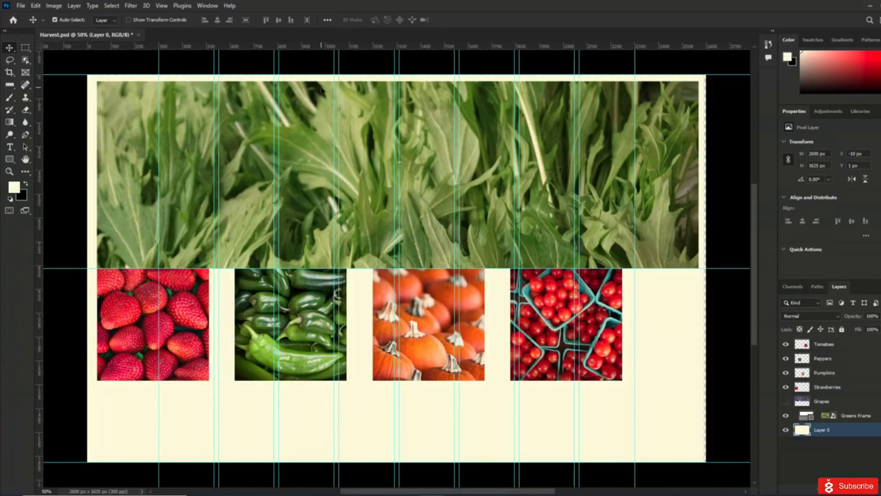
{"action": "left_click", "coordinate": [327, 20]}
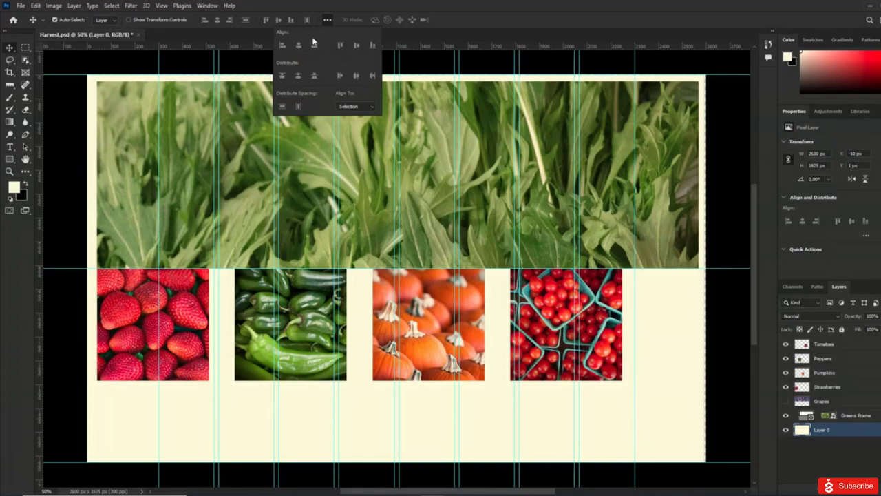
{"action": "left_click", "coordinate": [329, 23]}
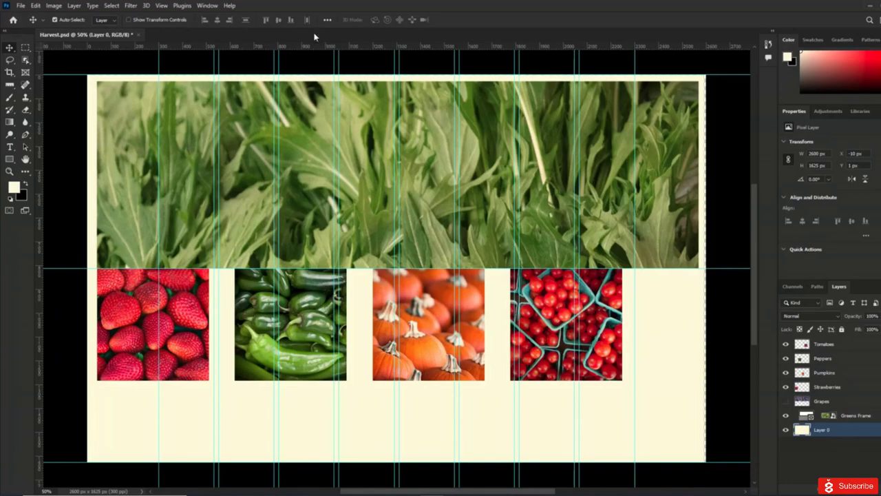
{"action": "left_click", "coordinate": [163, 6]}
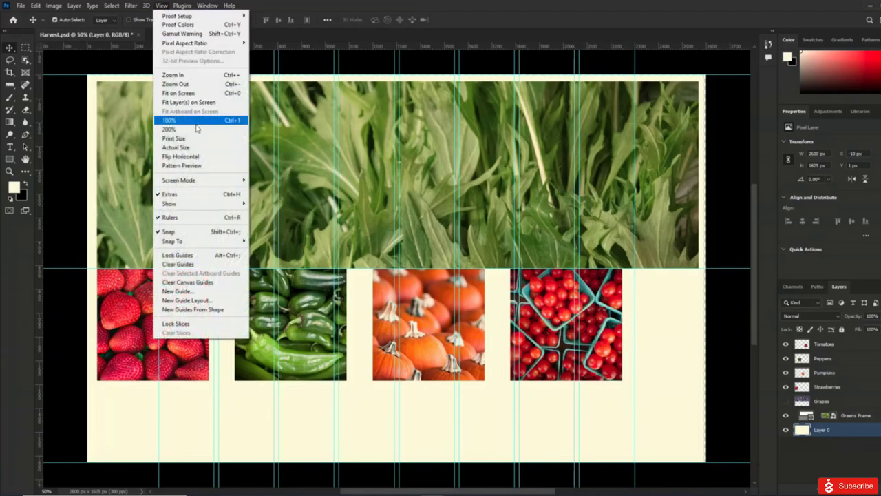
{"action": "left_click", "coordinate": [190, 200]}
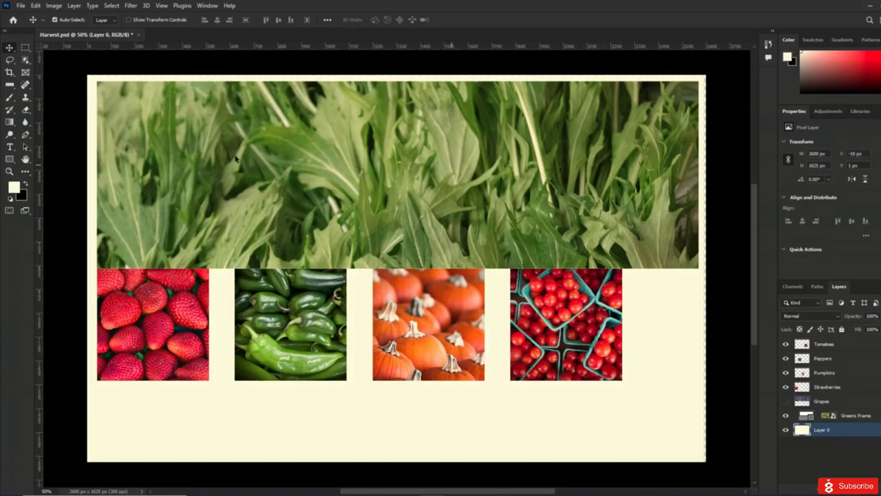
Step: Save the document as Harvest_01 in Photoshop format in the 06 Layers folder, replacing the existing file
{"action": "left_click", "coordinate": [21, 6]}
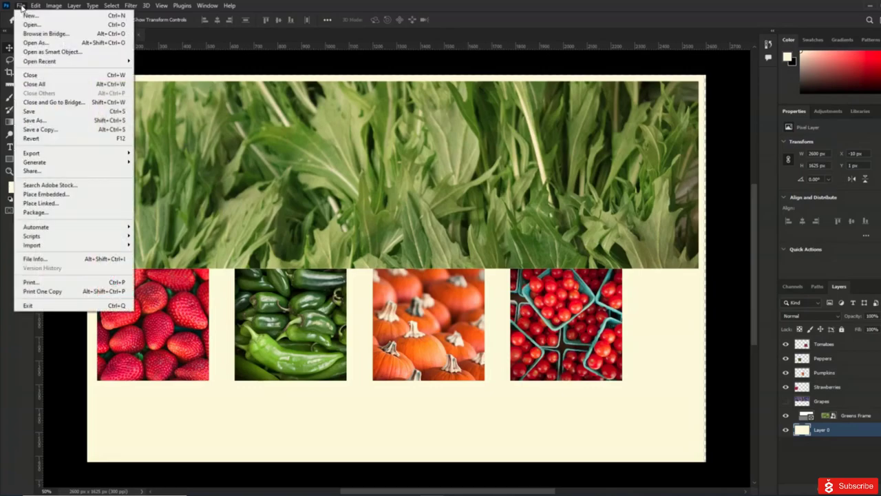
{"action": "left_click", "coordinate": [54, 121]}
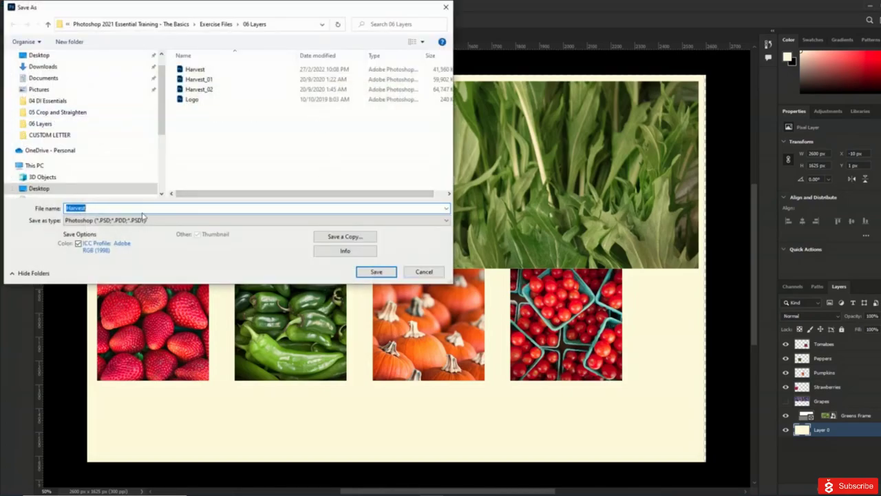
{"action": "left_click", "coordinate": [144, 208]}
{"action": "type", "text": "_"}
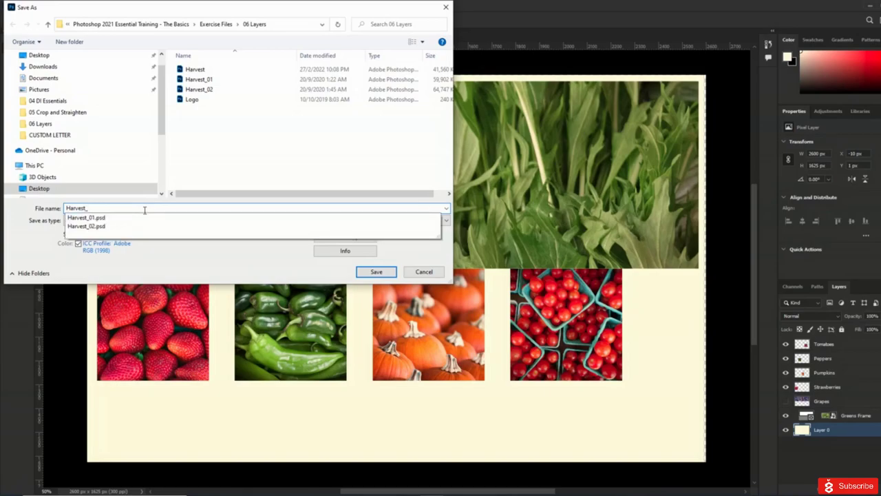
{"action": "type", "text": "01"}
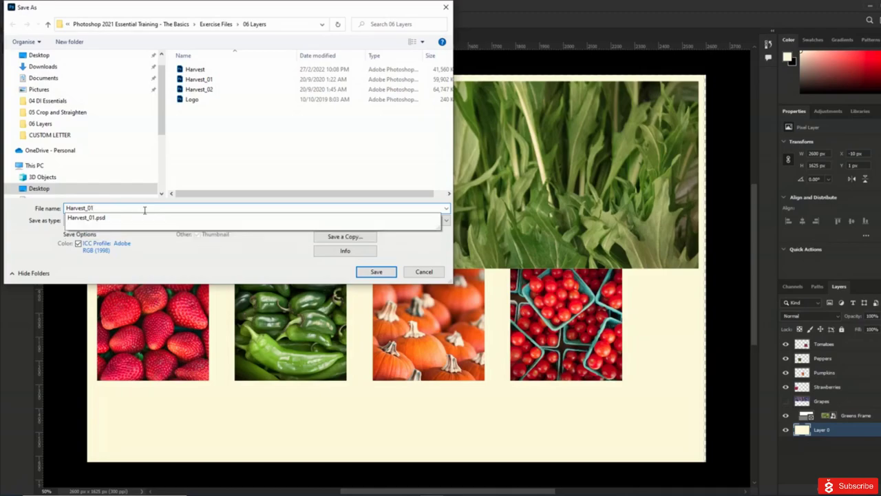
{"action": "left_click", "coordinate": [167, 265]}
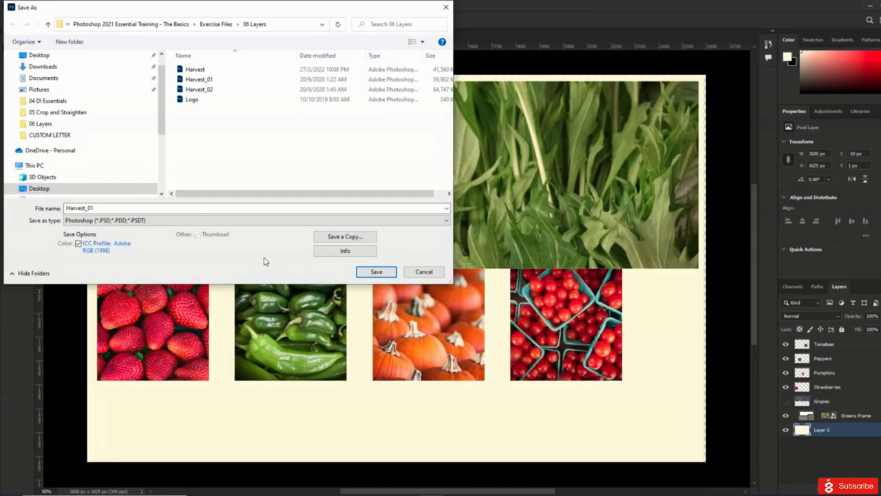
{"action": "left_click", "coordinate": [365, 271]}
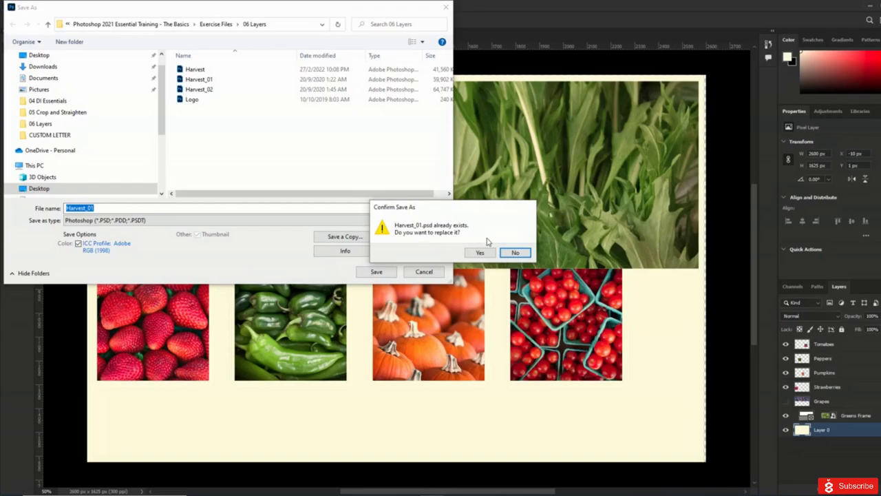
{"action": "left_click", "coordinate": [486, 252]}
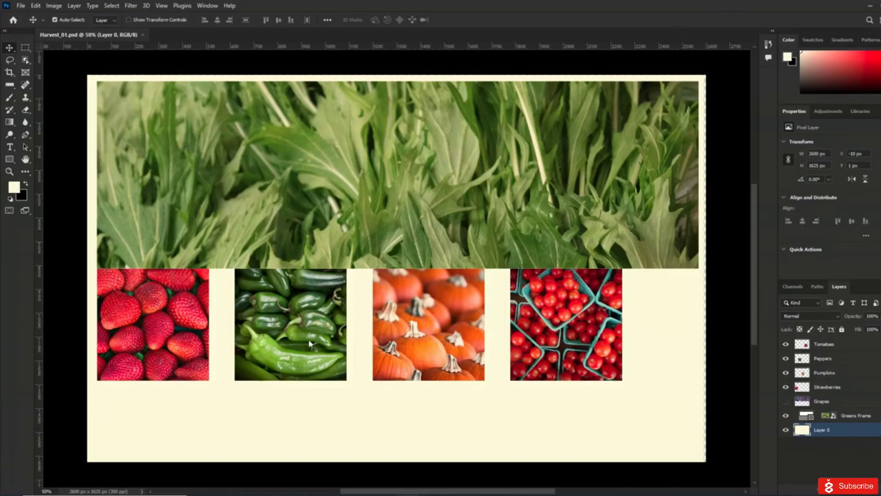
Step: Select the layers from Tomatoes to Strawberries and move the photo row right to about X 197 px, centred below the greens image
{"action": "left_click", "coordinate": [186, 340]}
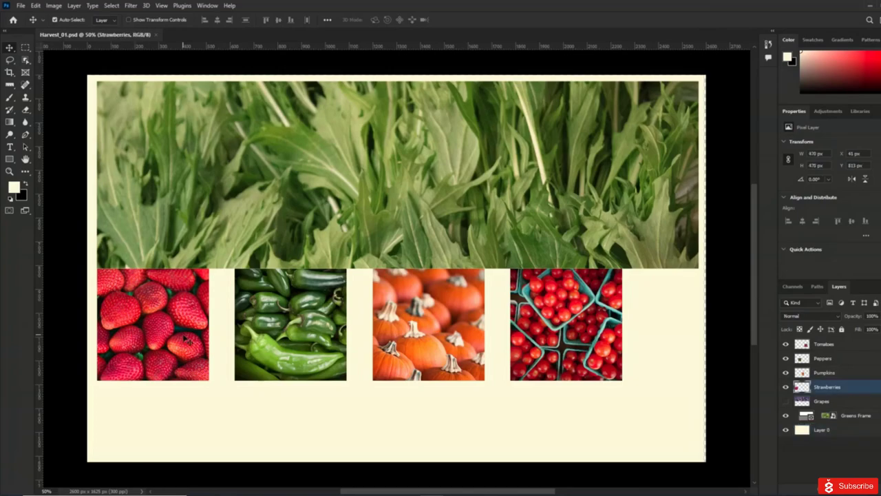
{"action": "left_click", "coordinate": [854, 348]}
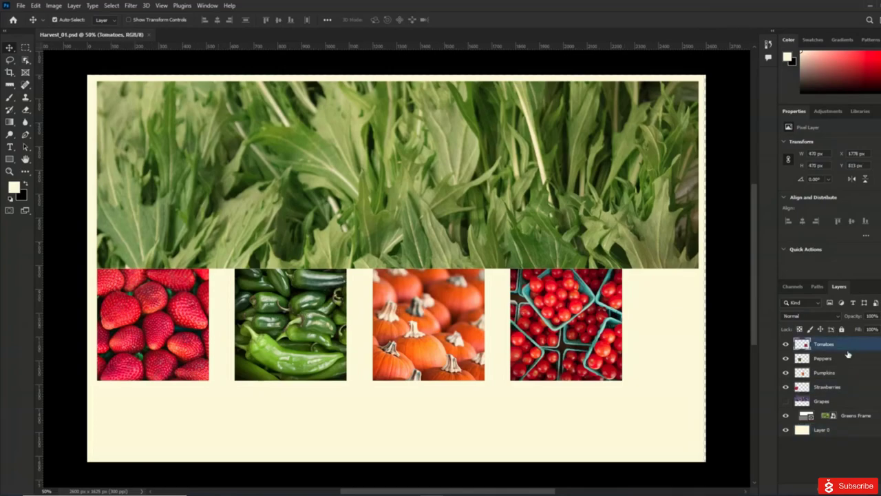
{"action": "left_click", "coordinate": [839, 388], "text": "shift"}
{"action": "left_click_drag", "start_coordinate": [582, 340], "coordinate": [618, 339]}
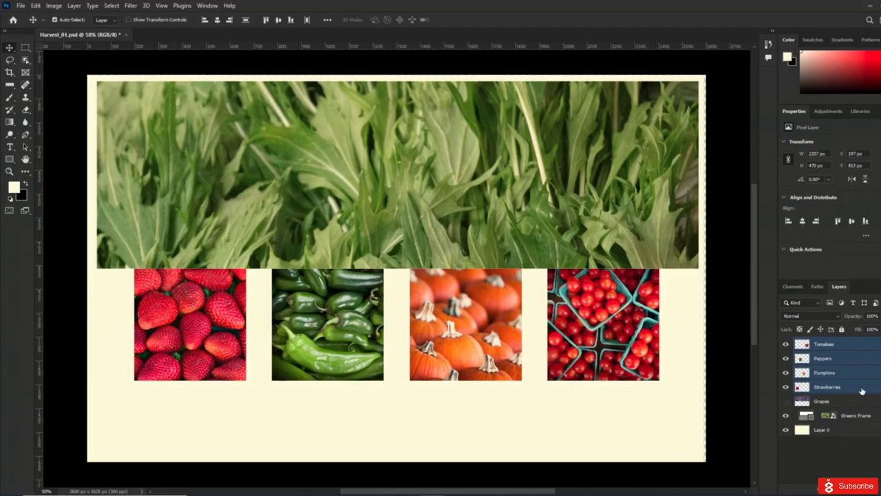
Step: Group the four selected photo layers, expand the group and name it Small Photos
{"action": "left_click", "coordinate": [73, 6]}
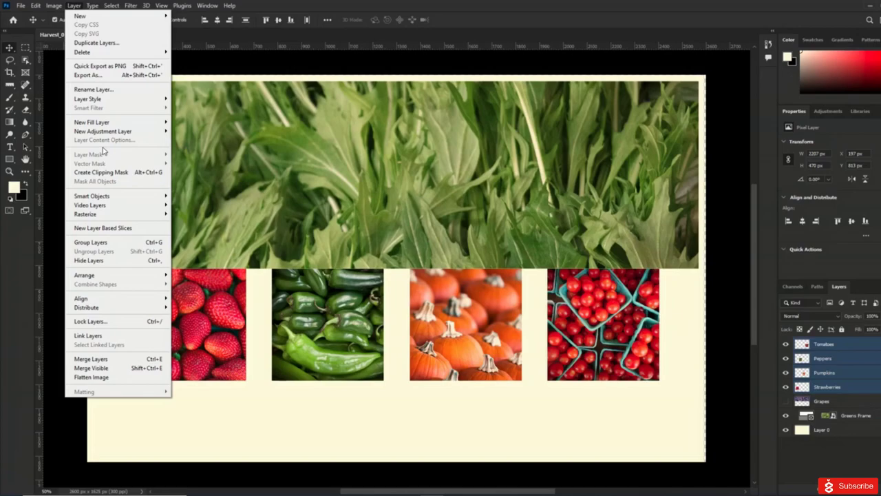
{"action": "mouse_move", "coordinate": [97, 101]}
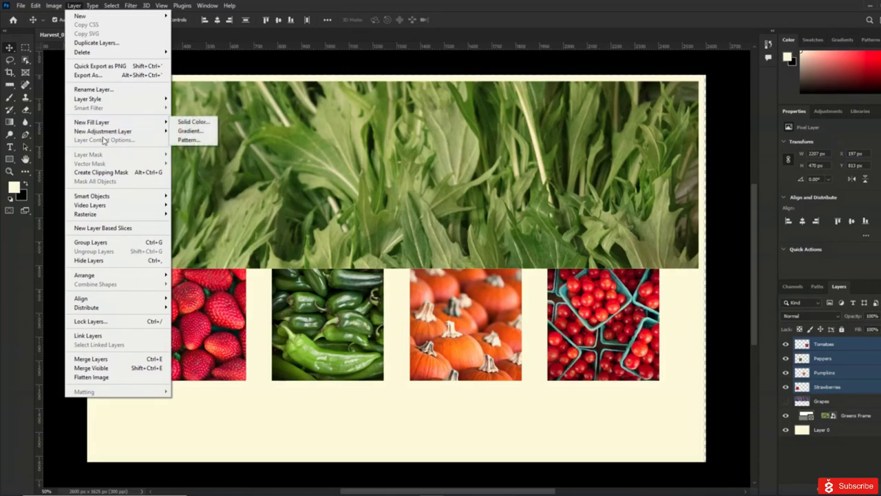
{"action": "left_click", "coordinate": [118, 243]}
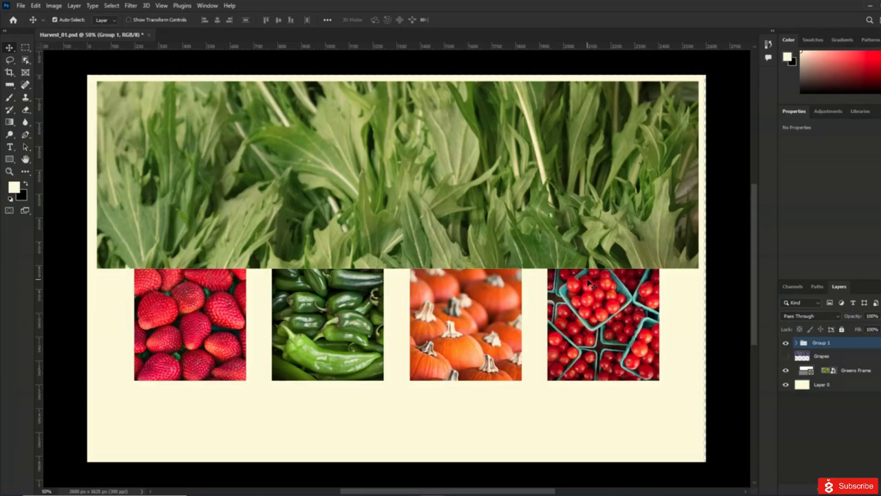
{"action": "left_click", "coordinate": [796, 344]}
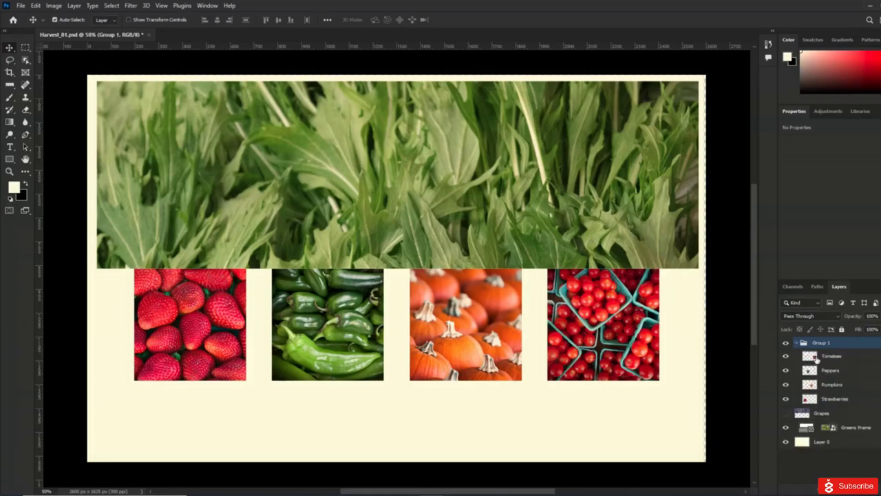
{"action": "double_click", "coordinate": [821, 343]}
{"action": "type", "text": "Small Photos"}
{"action": "key", "text": "Return"}
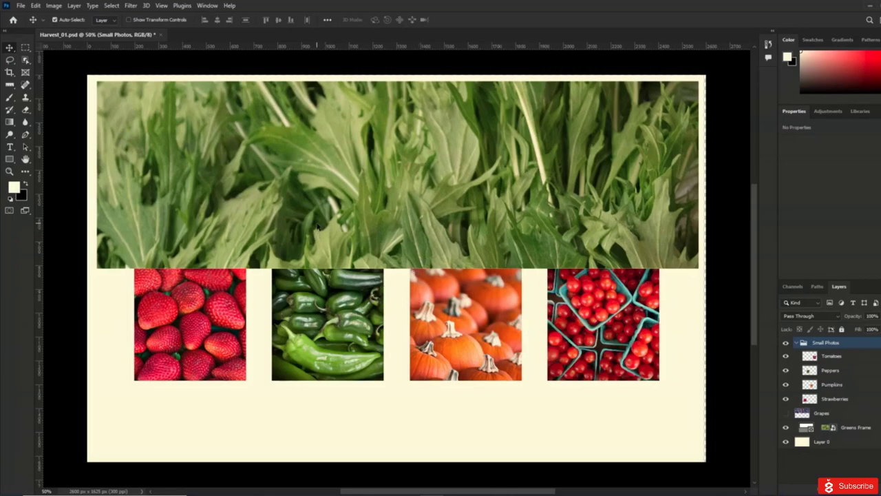
Step: Turn off Auto-Select and move the Small Photos group down, leaving a small gap below the greens image
{"action": "left_click", "coordinate": [55, 19]}
{"action": "left_click_drag", "start_coordinate": [458, 305], "coordinate": [456, 336]}
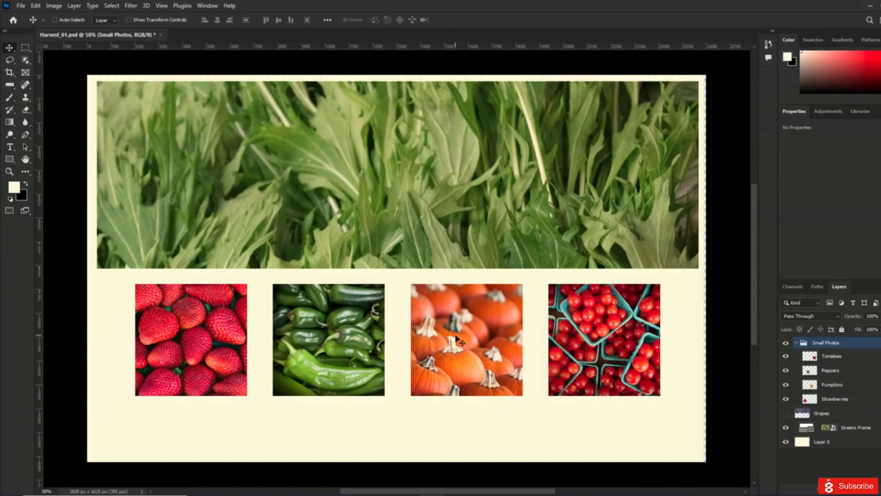
{"action": "key", "text": "Right"}
{"action": "key", "text": "Right"}
{"action": "key", "text": "Up"}
{"action": "key", "text": "Up"}
{"action": "key", "text": "Up"}
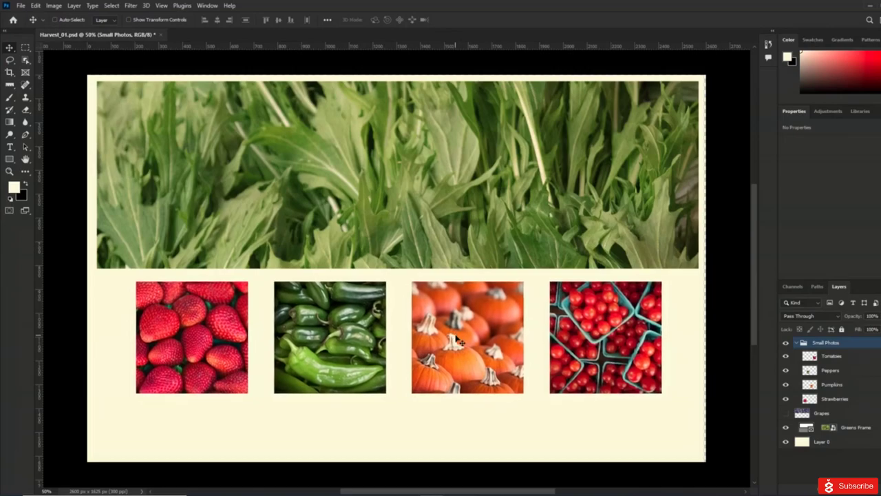
{"action": "key", "text": "Left"}
Step: Open the Logo PSD file from the 06 Layers folder
{"action": "left_click", "coordinate": [21, 7]}
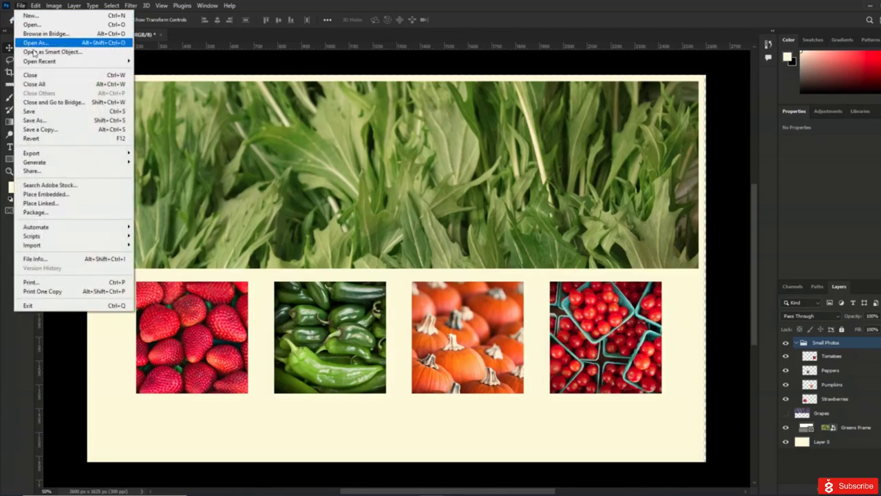
{"action": "left_click", "coordinate": [41, 26]}
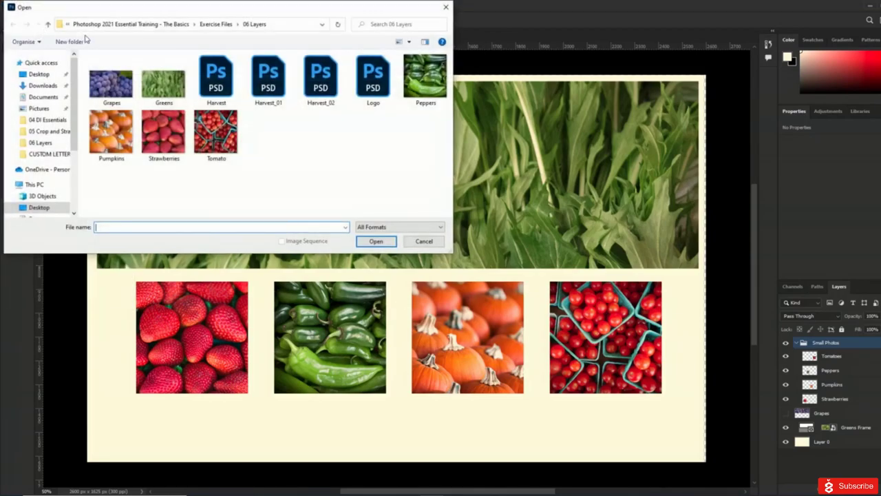
{"action": "double_click", "coordinate": [371, 98]}
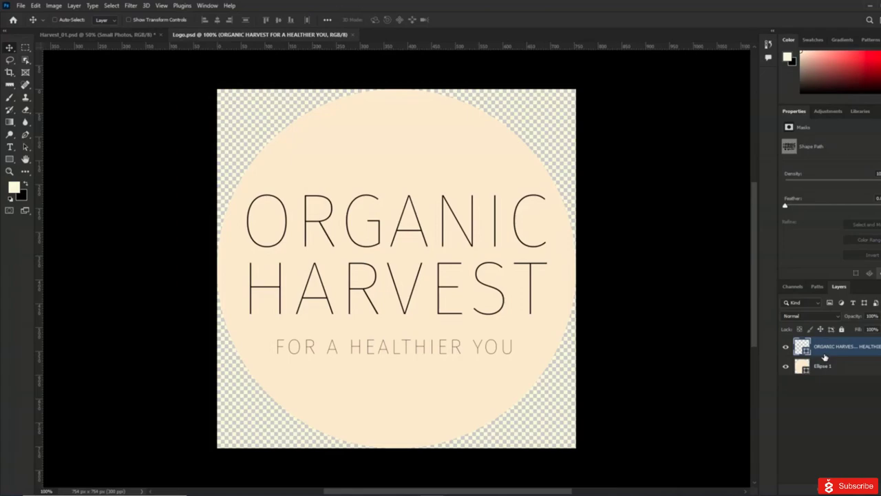
Step: Group the ORGANIC HARVEST text layer and the Ellipse 1 layer and name the group Logo
{"action": "left_click", "coordinate": [861, 397]}
{"action": "left_click", "coordinate": [843, 351]}
{"action": "left_click", "coordinate": [846, 368], "text": "shift"}
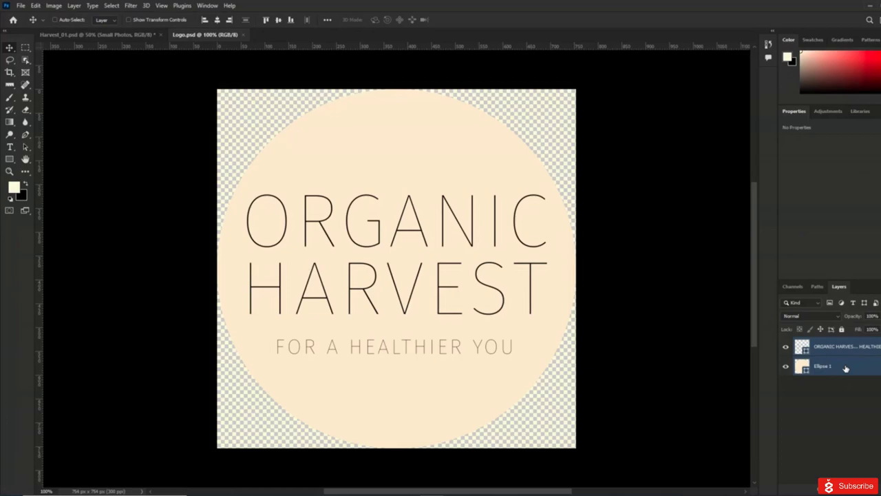
{"action": "right_click", "coordinate": [841, 366]}
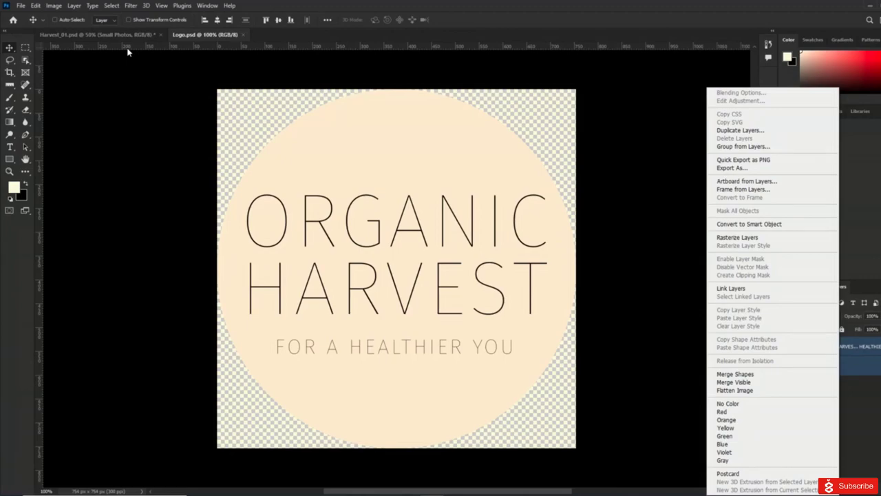
{"action": "left_click", "coordinate": [71, 8]}
{"action": "left_click", "coordinate": [73, 6]}
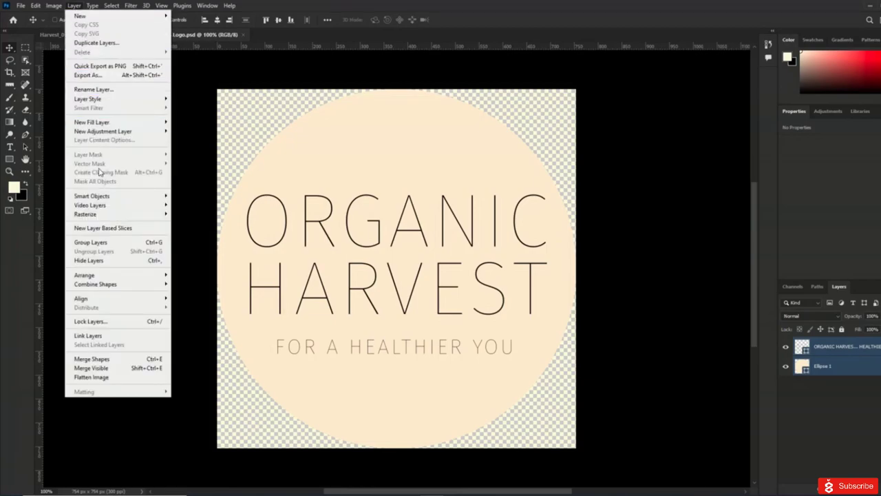
{"action": "left_click", "coordinate": [96, 243]}
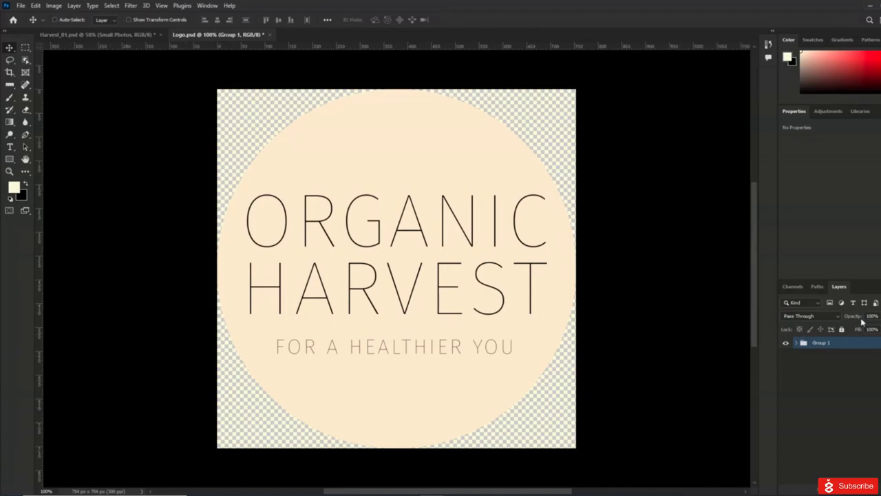
{"action": "double_click", "coordinate": [819, 342]}
{"action": "type", "text": "Logo"}
{"action": "key", "text": "Return"}
Step: Tile the two open documents side by side and collapse the Small Photos group in Harvest_01
{"action": "left_click", "coordinate": [209, 5]}
{"action": "mouse_move", "coordinate": [212, 15]}
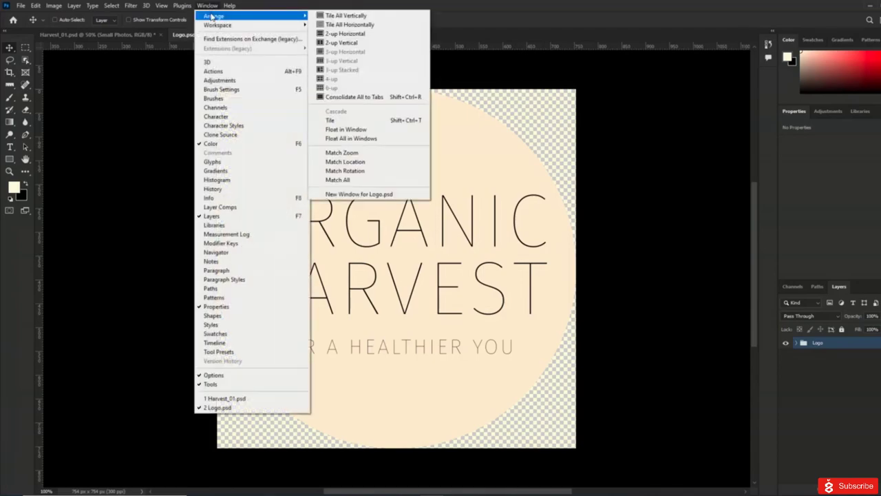
{"action": "left_click", "coordinate": [354, 122]}
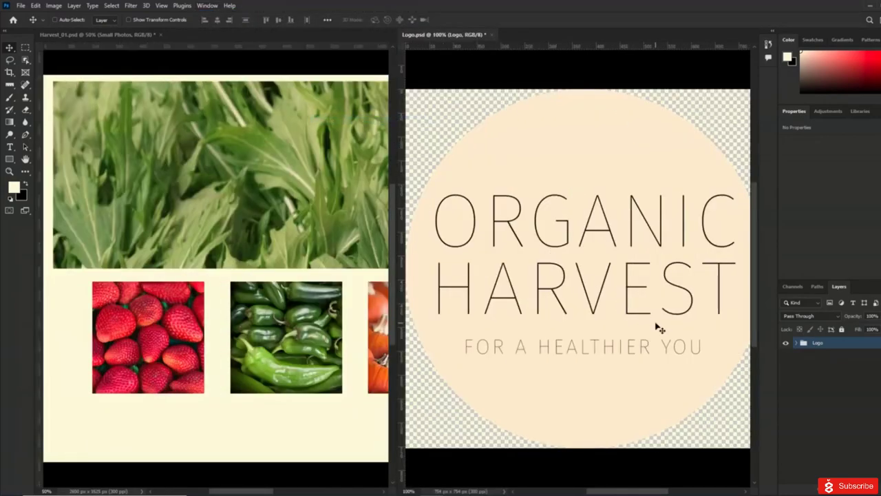
{"action": "left_click", "coordinate": [138, 35]}
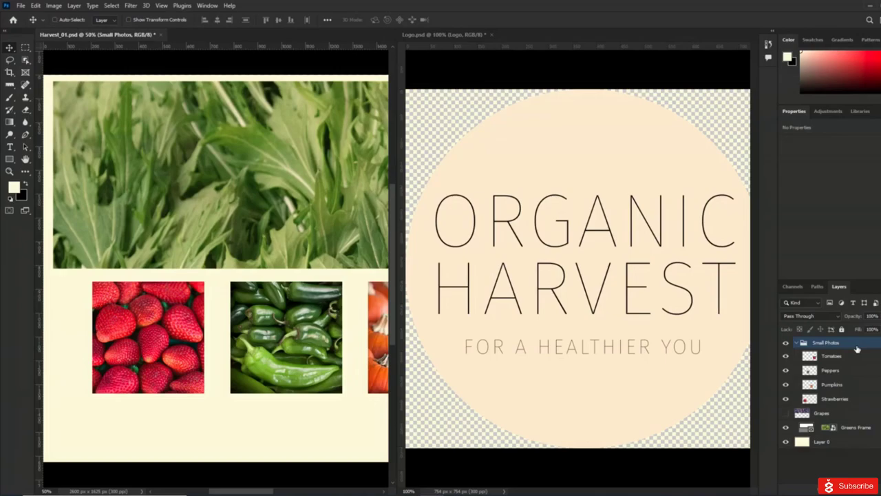
{"action": "left_click", "coordinate": [796, 343]}
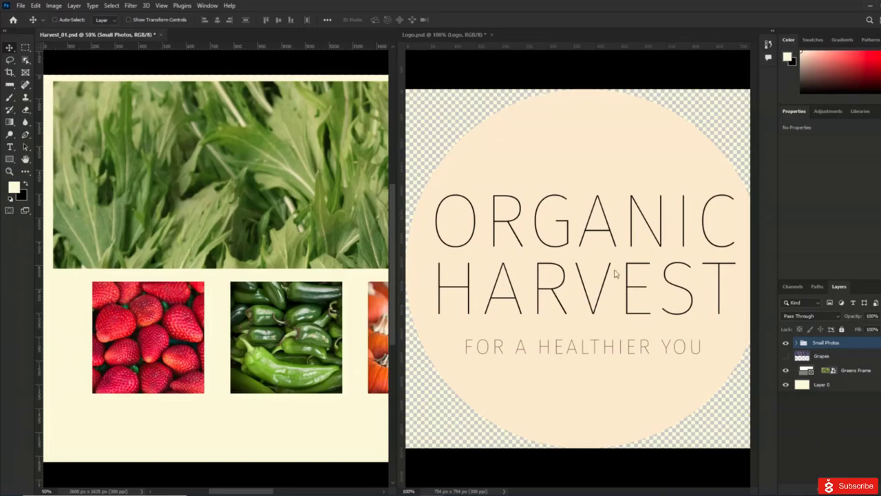
Step: Copy the Logo group from the Logo document onto the Harvest_01 canvas, and close the Logo document without saving
{"action": "left_click", "coordinate": [576, 246]}
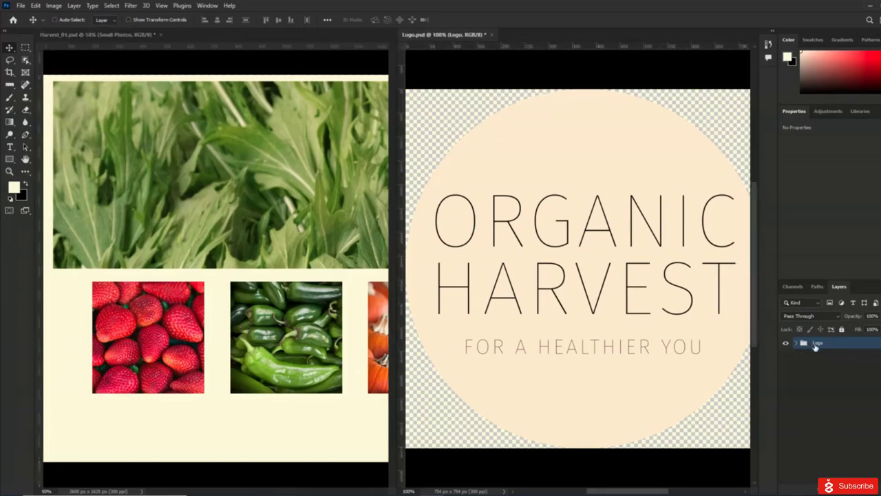
{"action": "left_click_drag", "start_coordinate": [815, 346], "coordinate": [313, 236]}
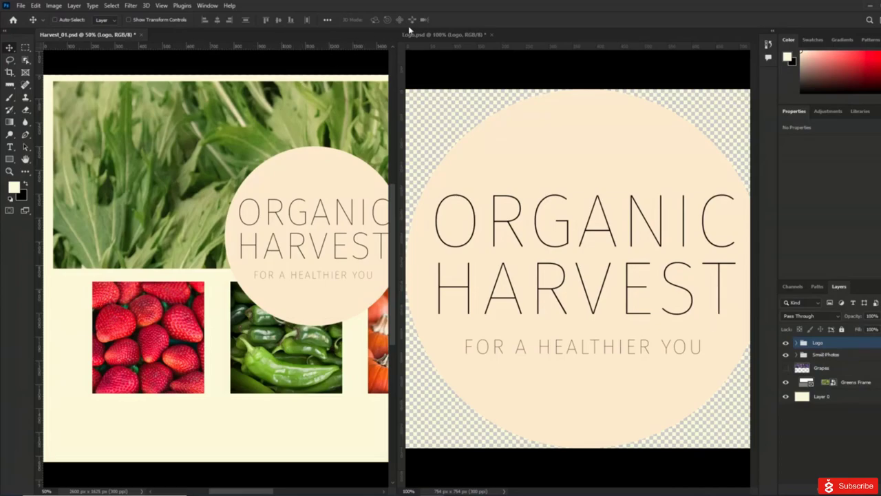
{"action": "left_click", "coordinate": [486, 34]}
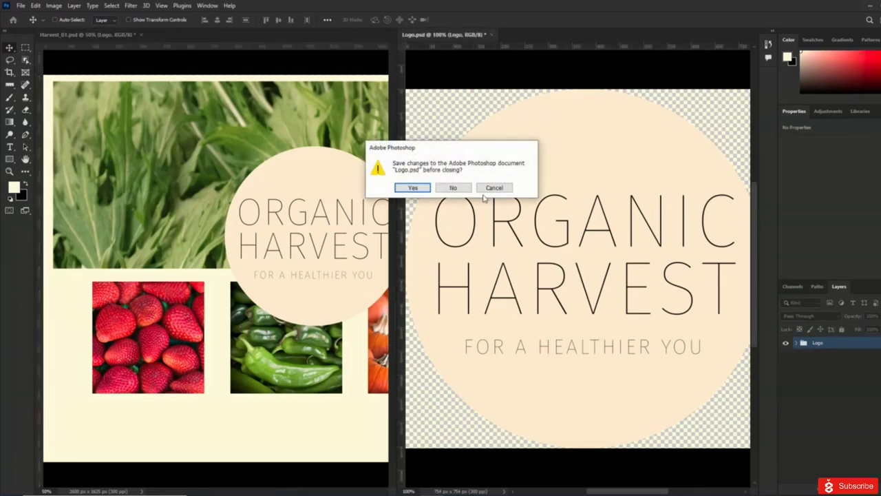
{"action": "left_click", "coordinate": [453, 187]}
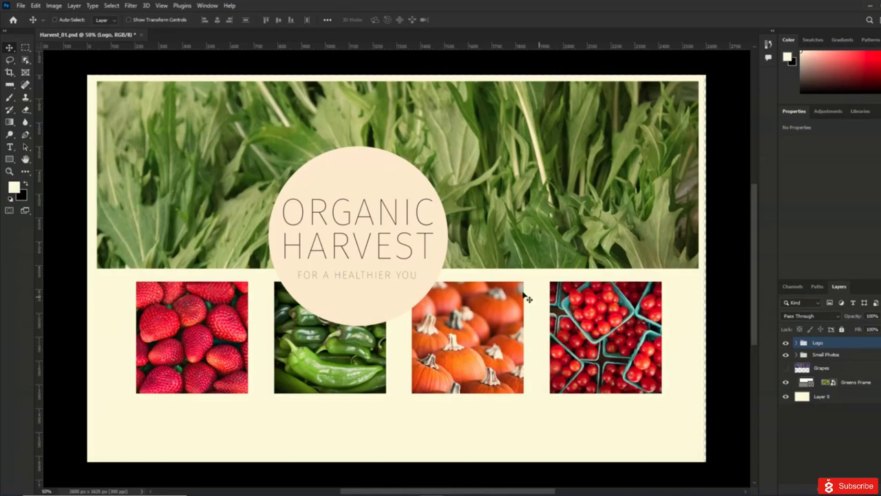
Step: Move the Logo group up and right, roughly to the middle of the greens image
{"action": "key", "text": "m"}
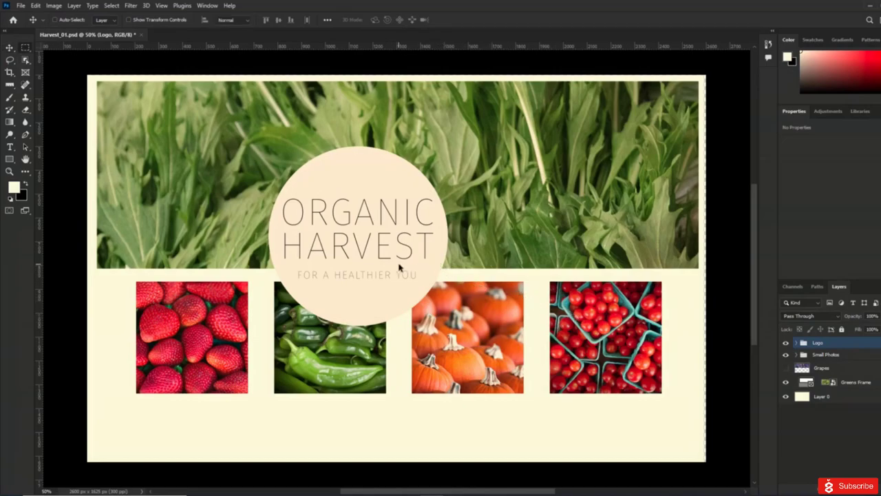
{"action": "key", "text": "v"}
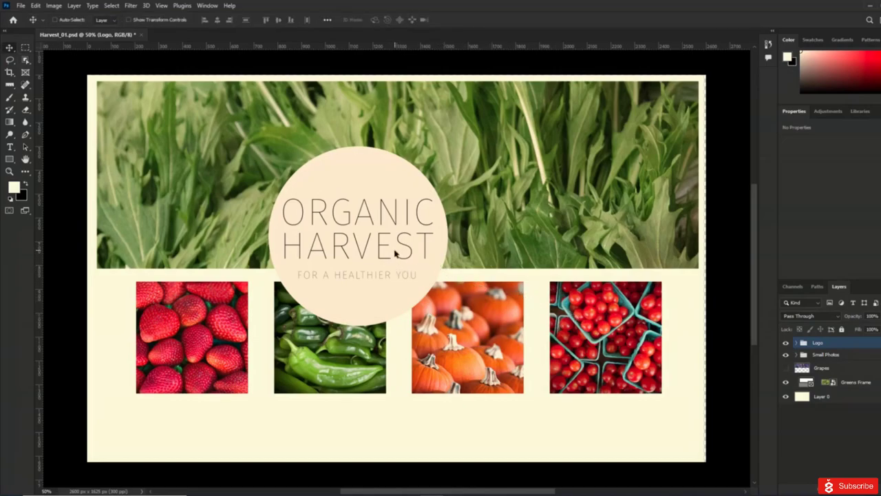
{"action": "left_click_drag", "start_coordinate": [395, 251], "coordinate": [436, 207]}
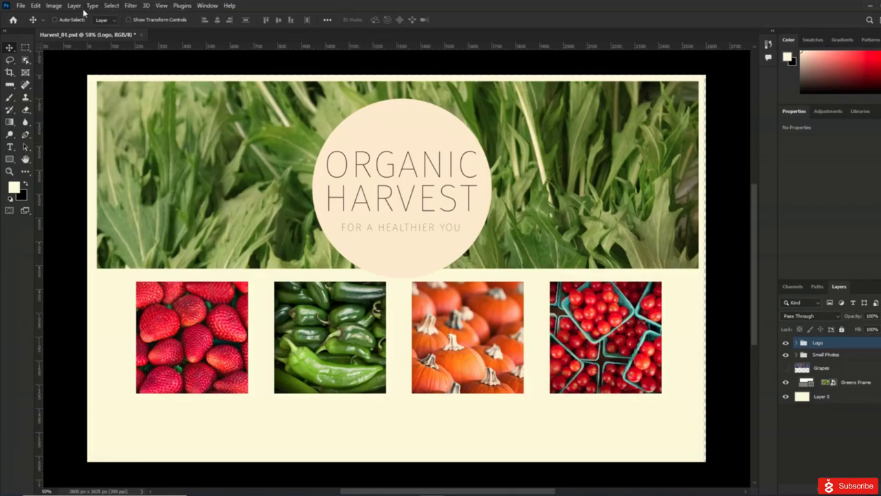
Step: Scale the Logo group down proportionally to about 79% so it fits within the greens image, and apply the transform
{"action": "left_click", "coordinate": [36, 5]}
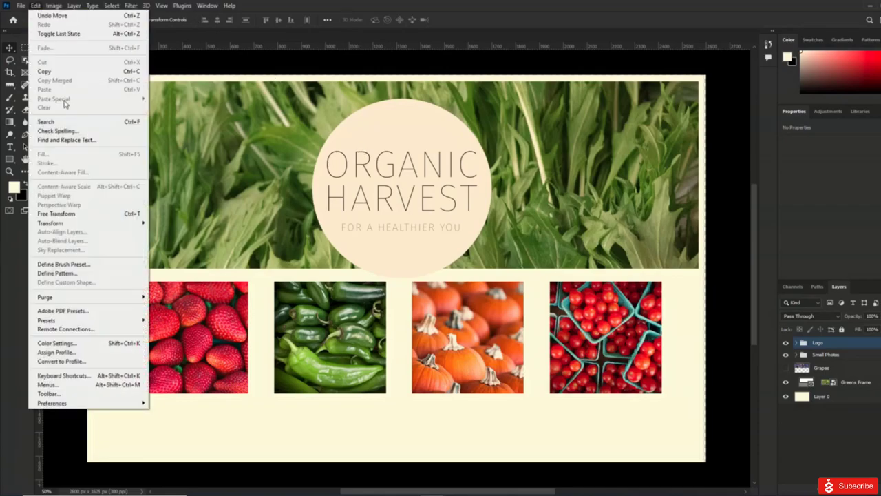
{"action": "mouse_move", "coordinate": [112, 223]}
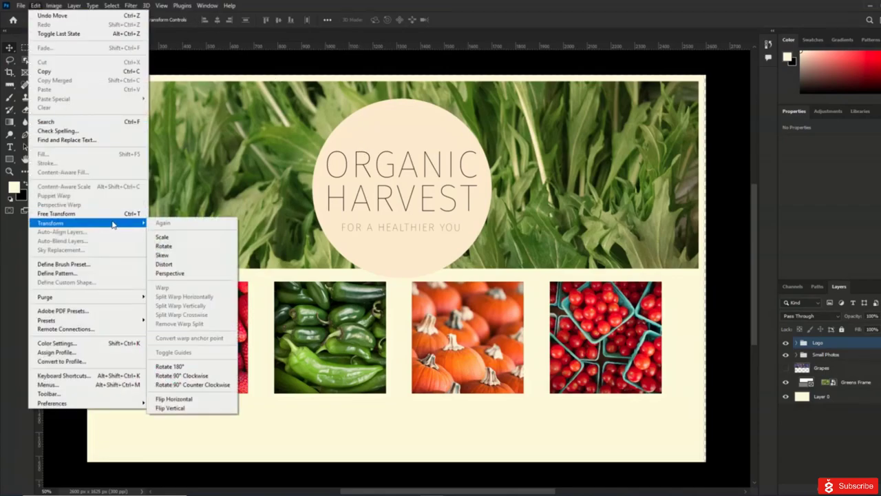
{"action": "left_click", "coordinate": [170, 238]}
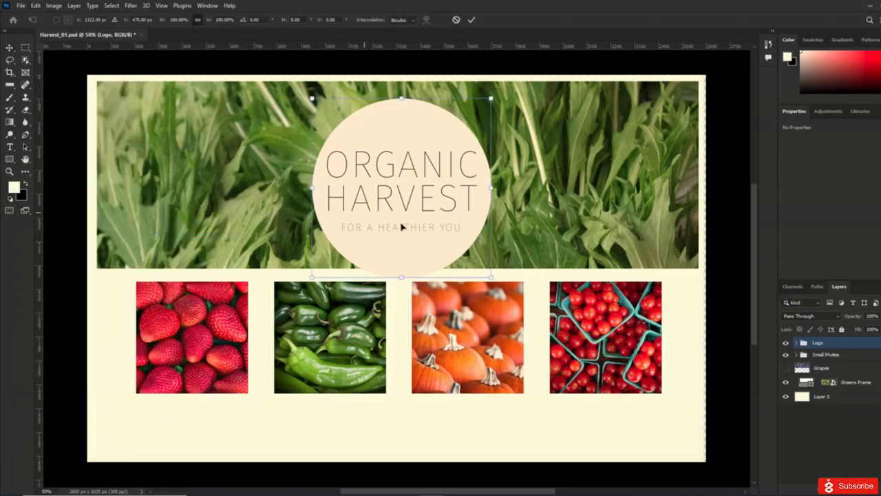
{"action": "left_click_drag", "start_coordinate": [492, 277], "coordinate": [457, 238]}
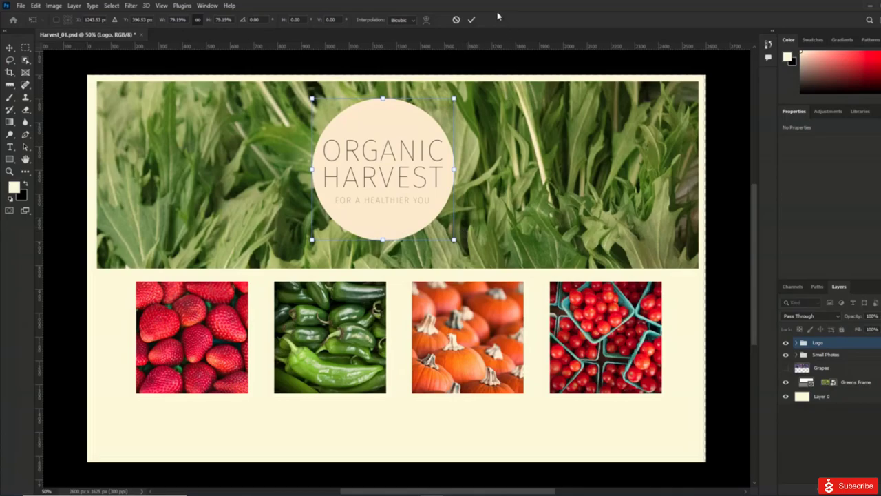
{"action": "left_click", "coordinate": [471, 20]}
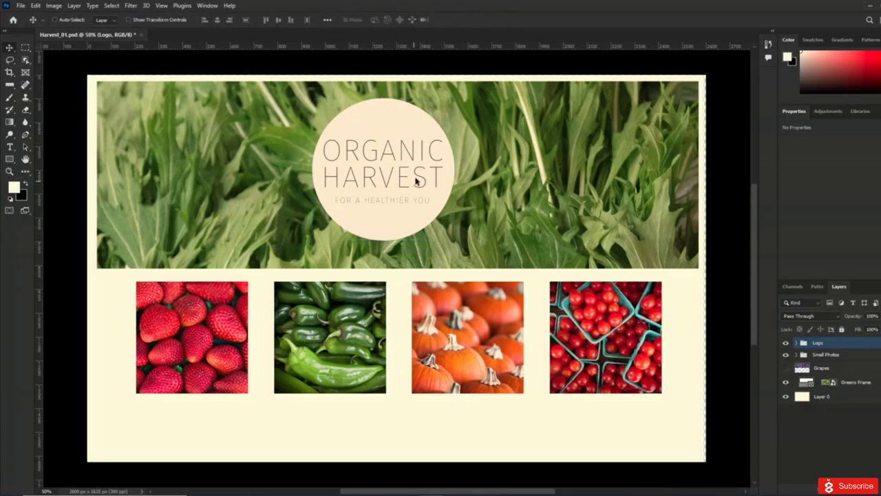
Step: Expand the Logo group and set the Ellipse 1 layer's opacity to 80% and its blend mode to Darker Color
{"action": "left_click", "coordinate": [796, 342]}
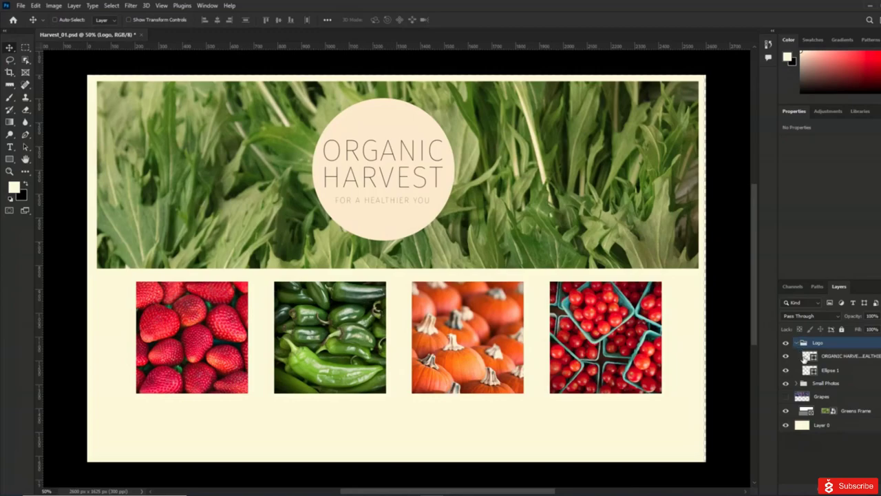
{"action": "left_click", "coordinate": [830, 372]}
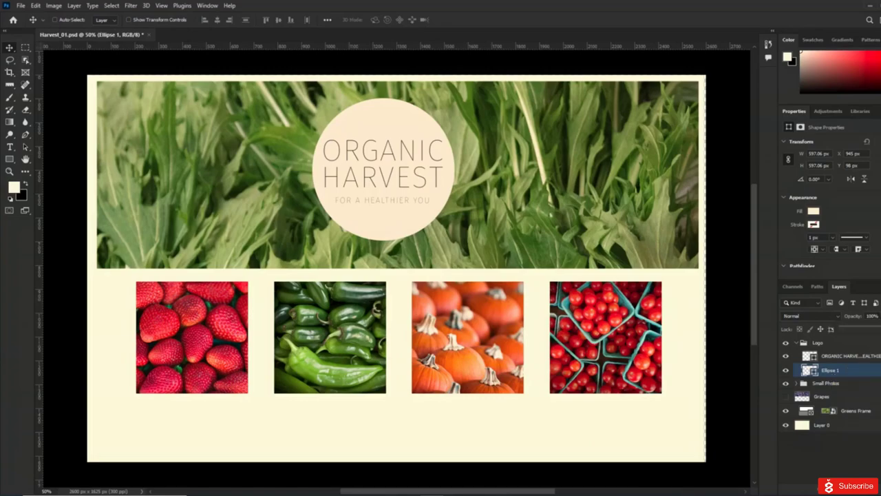
{"action": "left_click", "coordinate": [873, 335]}
{"action": "left_click_drag", "start_coordinate": [871, 331], "coordinate": [866, 330]}
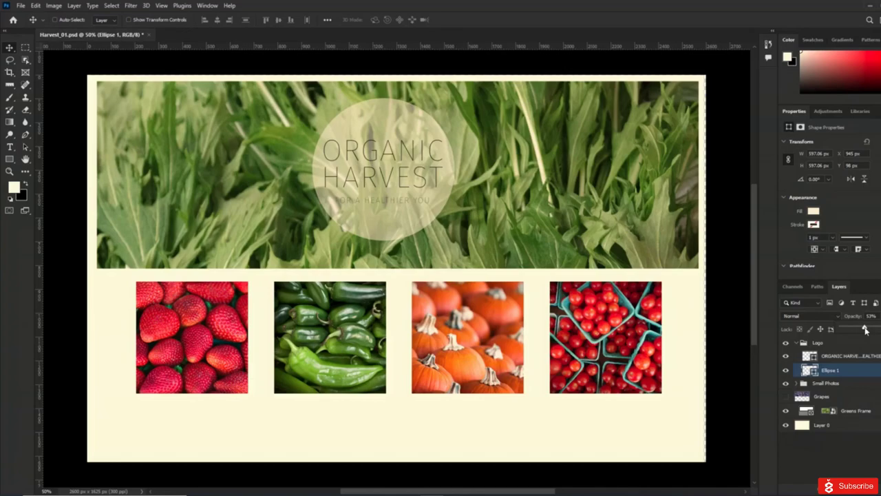
{"action": "left_click_drag", "start_coordinate": [865, 330], "coordinate": [870, 329]}
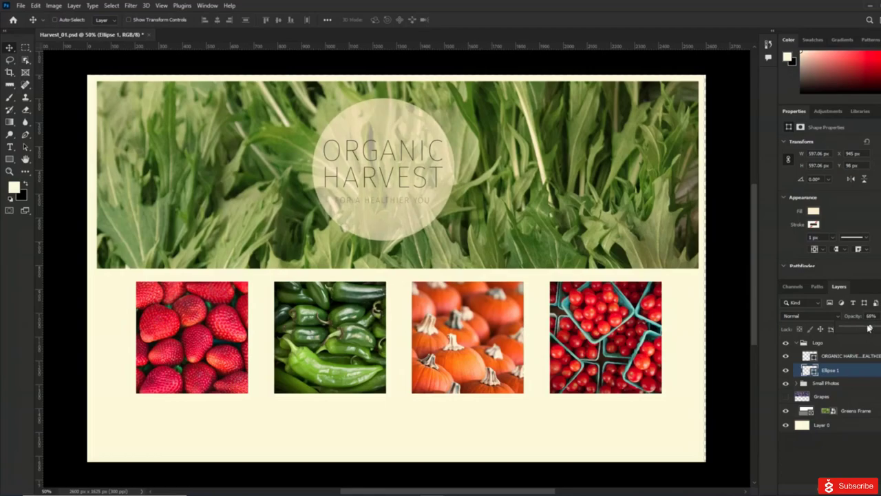
{"action": "key", "text": "Return"}
{"action": "type", "text": "0"}
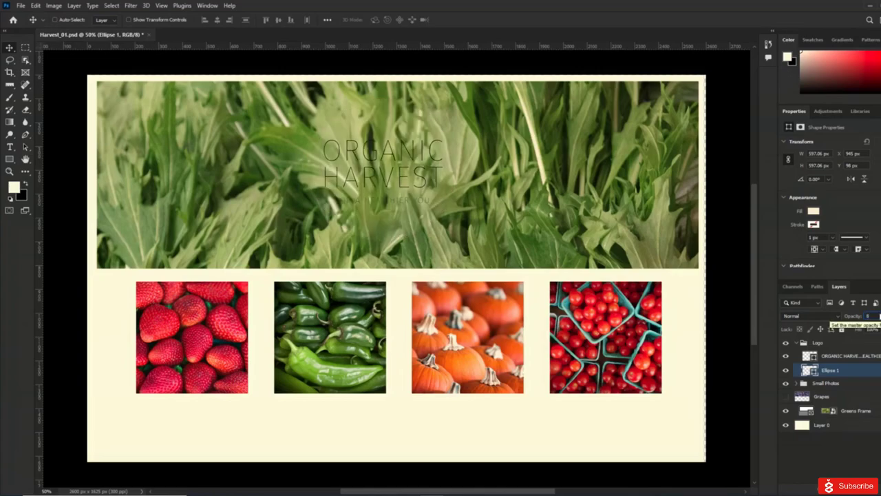
{"action": "type", "text": "80"}
{"action": "key", "text": "Return"}
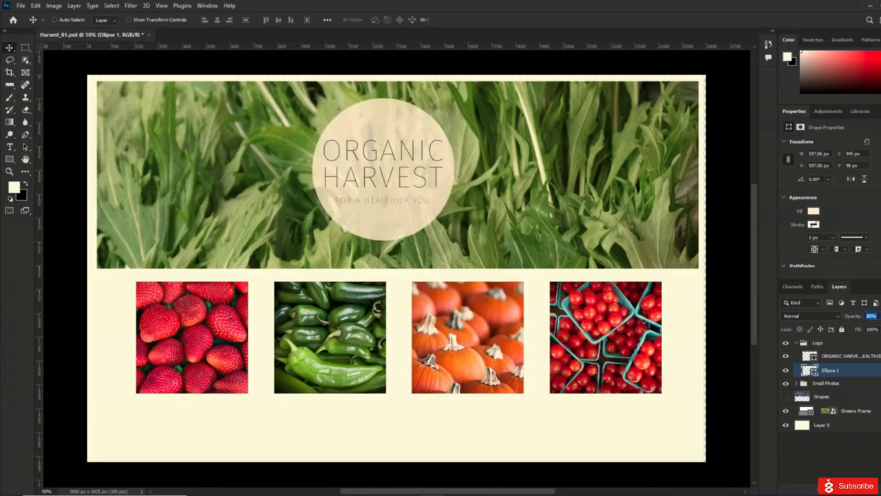
{"action": "scroll", "coordinate": [818, 320], "scroll_direction": "down", "scroll_amount": 6}
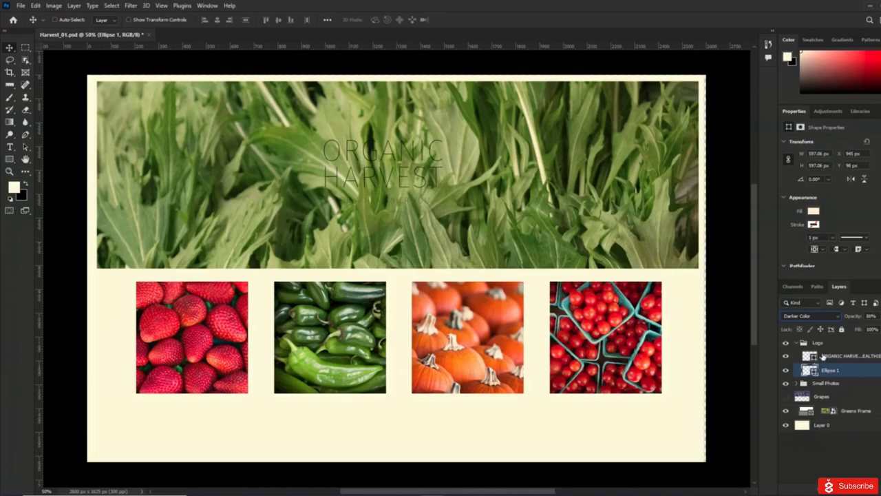
Step: Try an opacity of 80% on the whole Logo group
{"action": "left_click", "coordinate": [837, 348]}
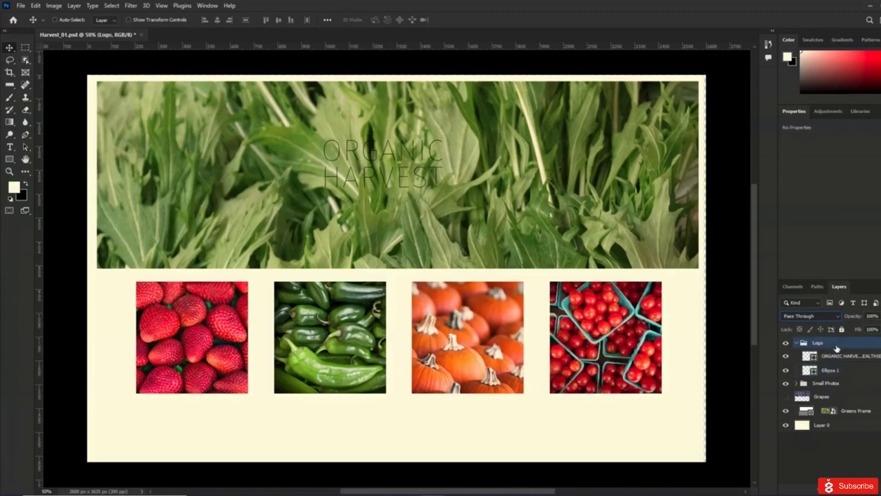
{"action": "left_click", "coordinate": [872, 315]}
{"action": "type", "text": "80"}
{"action": "key", "text": "Return"}
{"action": "key", "text": "0"}
{"action": "left_click", "coordinate": [866, 357]}
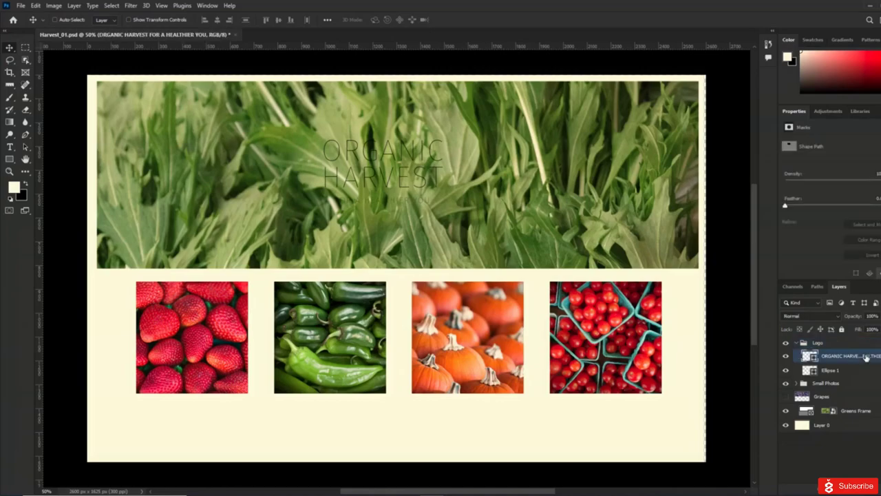
{"action": "left_click", "coordinate": [874, 371]}
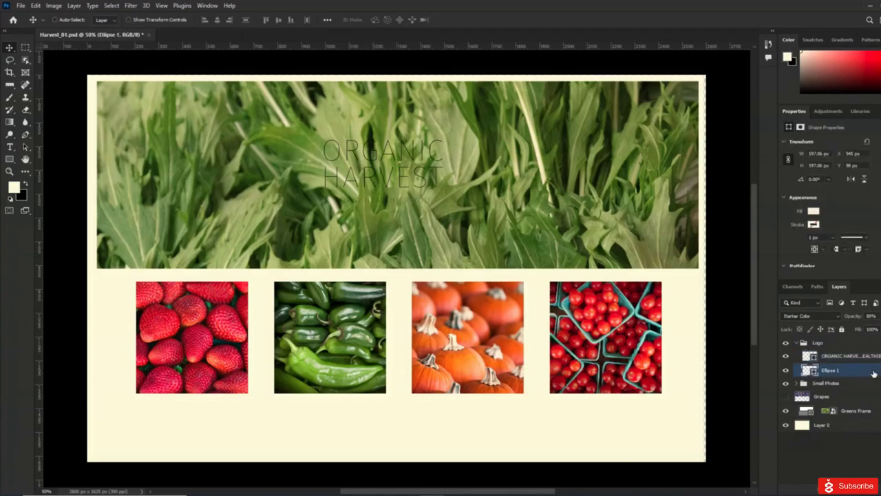
{"action": "key", "text": "0"}
Step: Mask the strawberries, peppers, pumpkins and tomatoes photos each with its own elliptical frame covering the square photo
{"action": "left_click", "coordinate": [24, 74]}
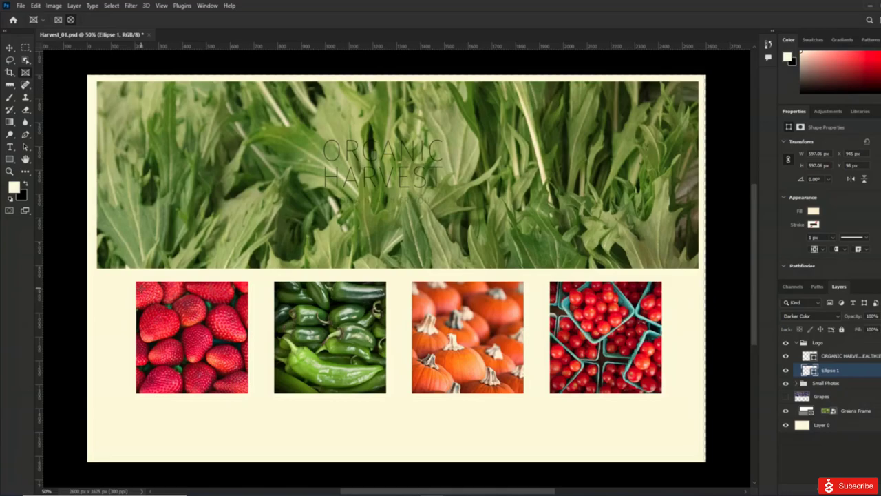
{"action": "left_click_drag", "start_coordinate": [140, 282], "coordinate": [244, 391]}
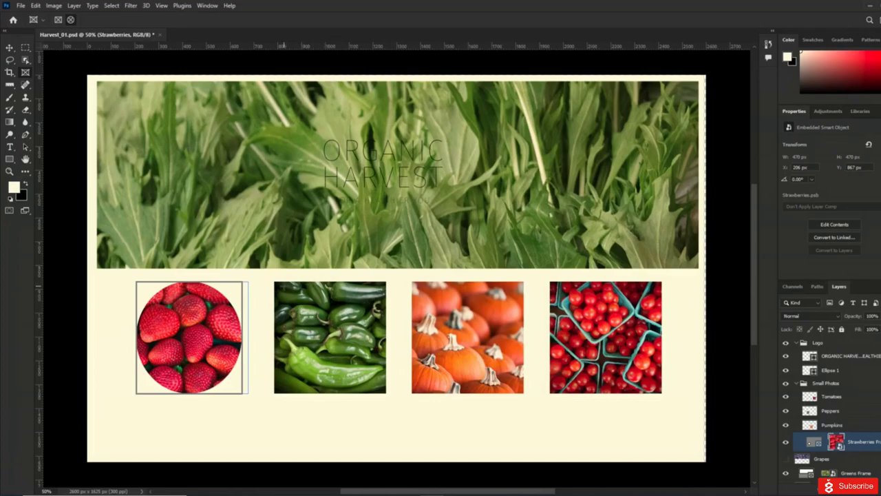
{"action": "left_click_drag", "start_coordinate": [274, 283], "coordinate": [386, 390]}
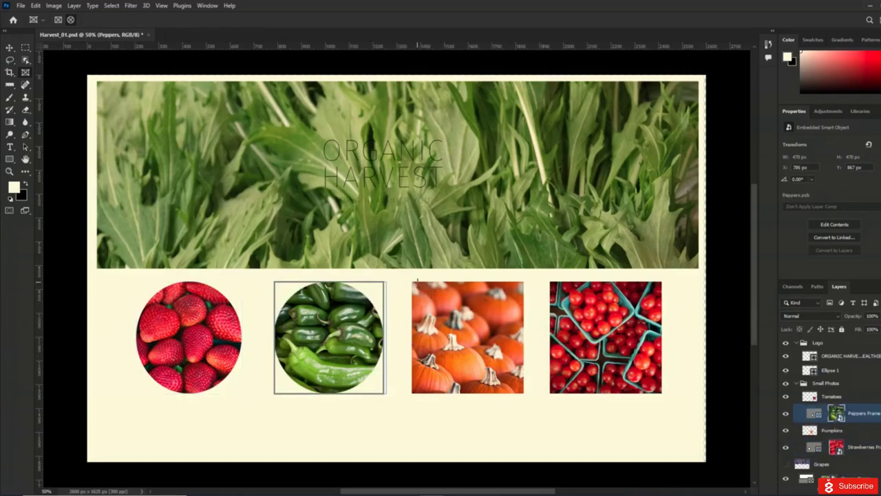
{"action": "left_click_drag", "start_coordinate": [412, 282], "coordinate": [524, 394]}
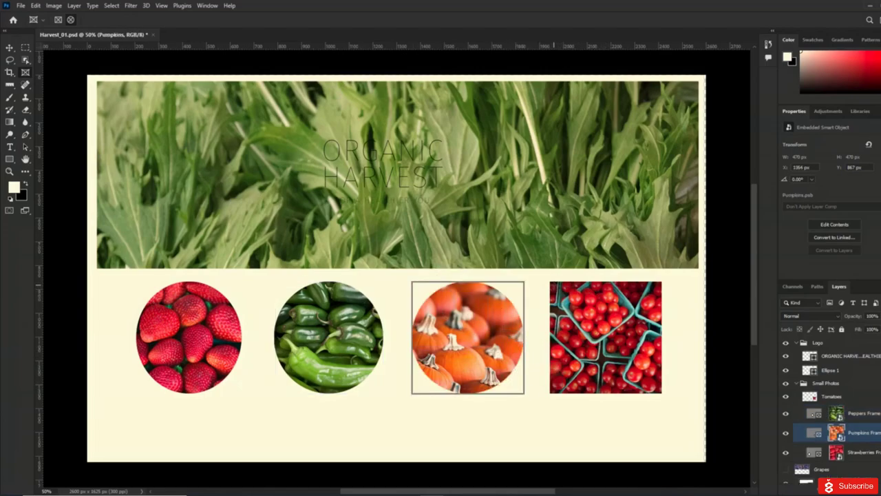
{"action": "left_click_drag", "start_coordinate": [551, 282], "coordinate": [660, 392]}
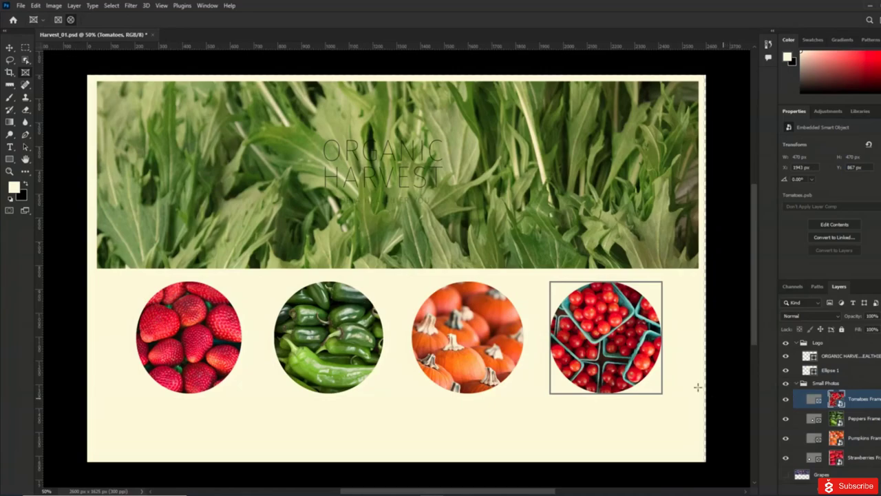
Step: Save the document as Harvest_02 in Photoshop format in the 06 Layers folder, replacing the existing file
{"action": "left_click", "coordinate": [22, 6]}
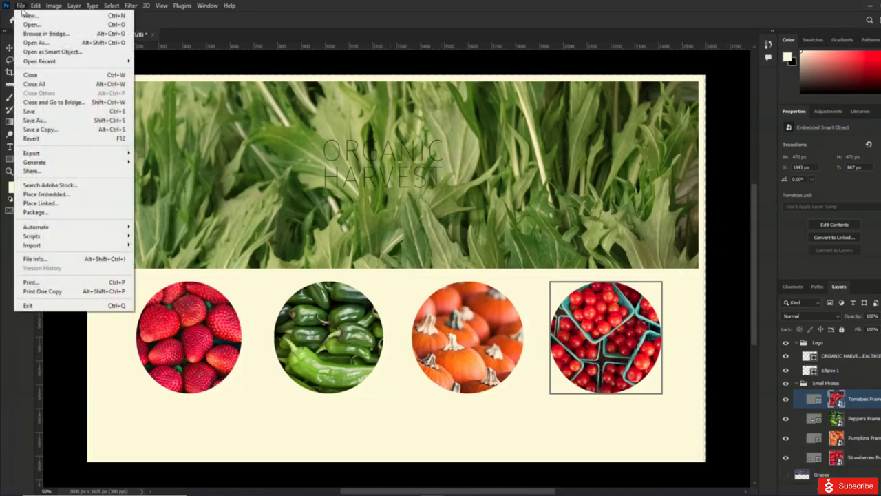
{"action": "left_click", "coordinate": [40, 112]}
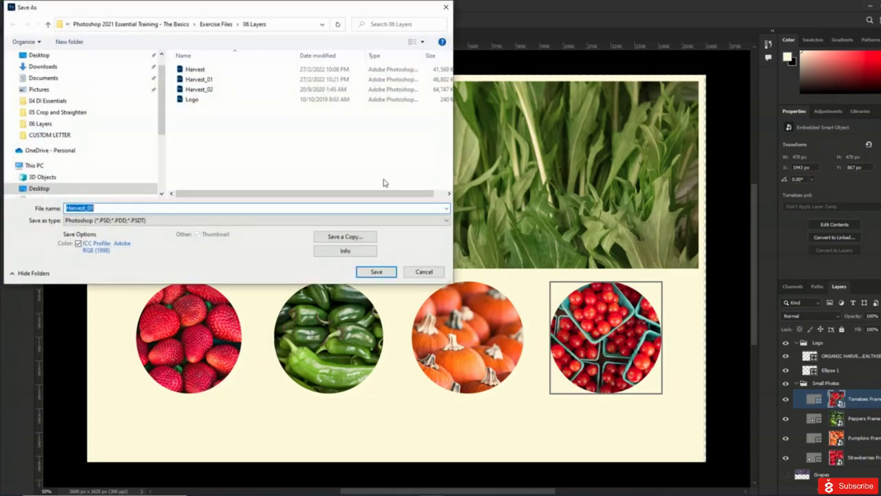
{"action": "left_click", "coordinate": [111, 207]}
{"action": "key", "text": "BackSpace"}
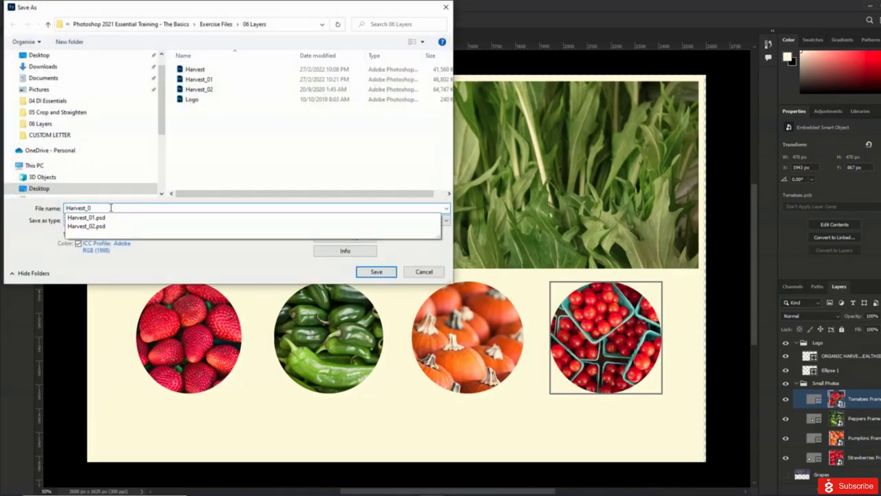
{"action": "type", "text": "2"}
{"action": "left_click", "coordinate": [206, 252]}
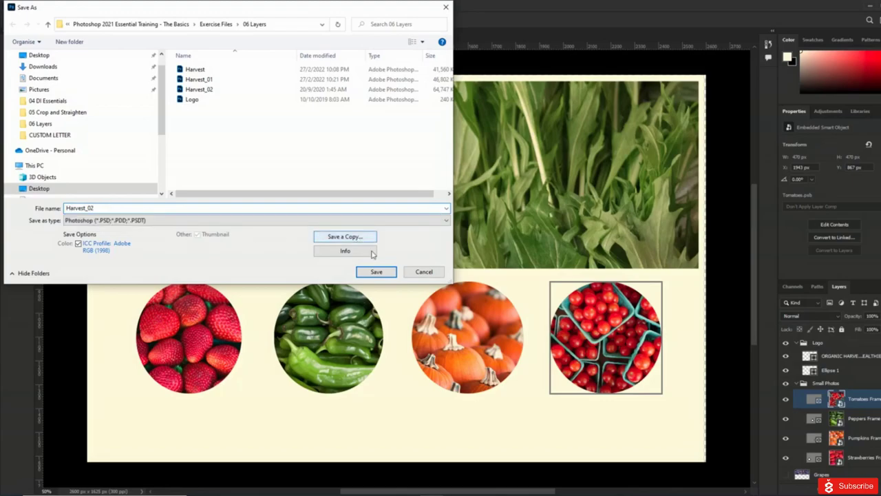
{"action": "left_click", "coordinate": [376, 271]}
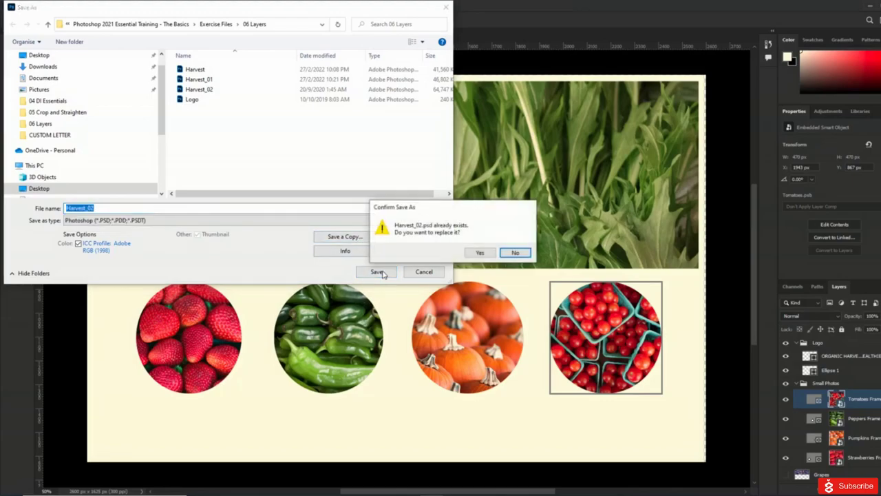
{"action": "left_click", "coordinate": [480, 252]}
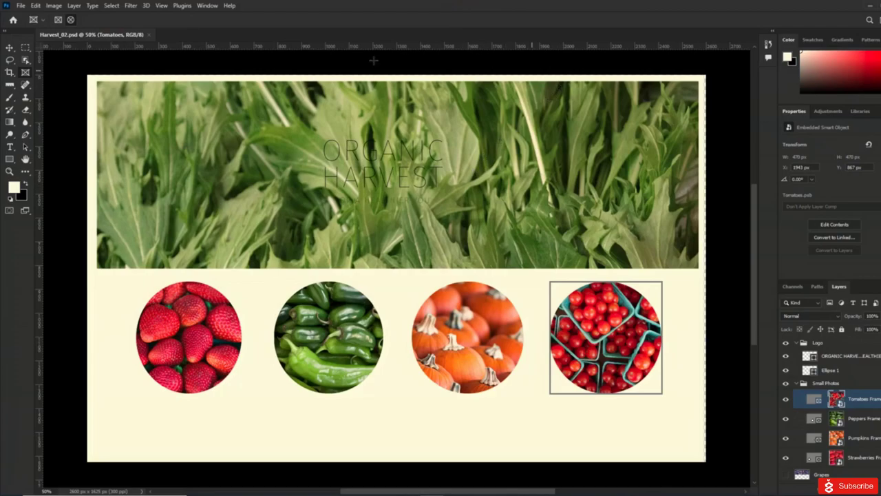
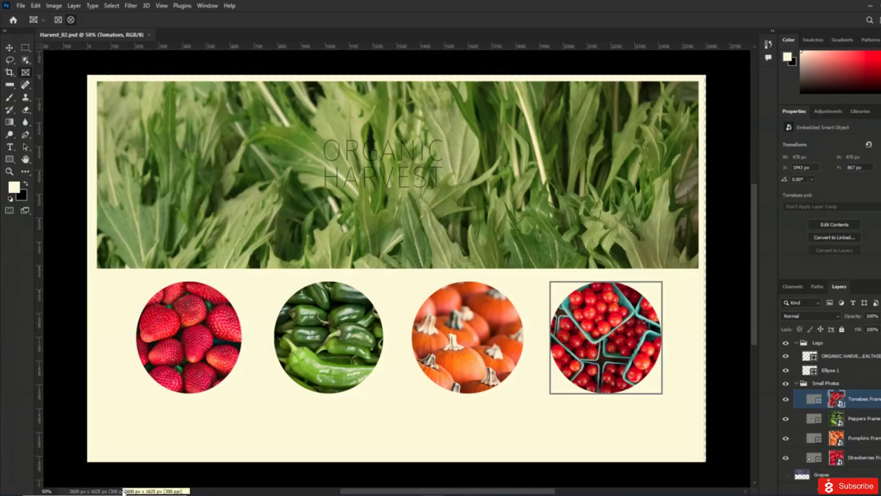
Step: Change the document status readout to show Document Sizes
{"action": "left_click", "coordinate": [124, 491]}
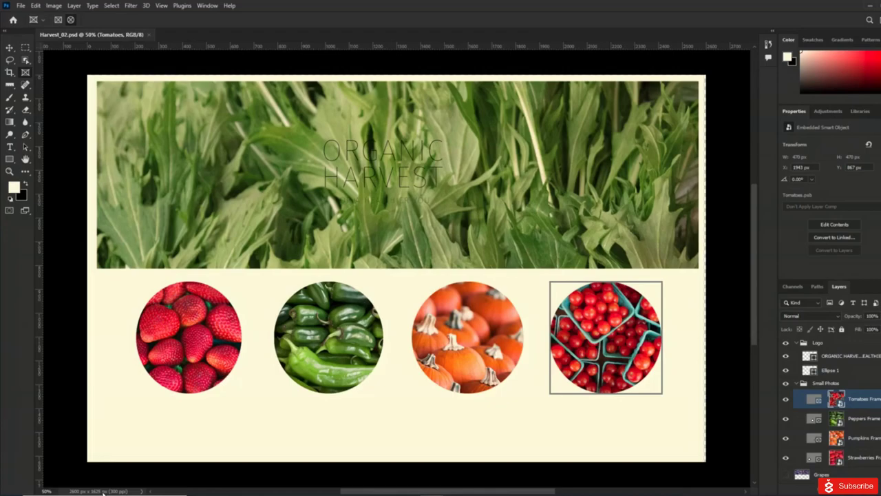
{"action": "left_click", "coordinate": [141, 491]}
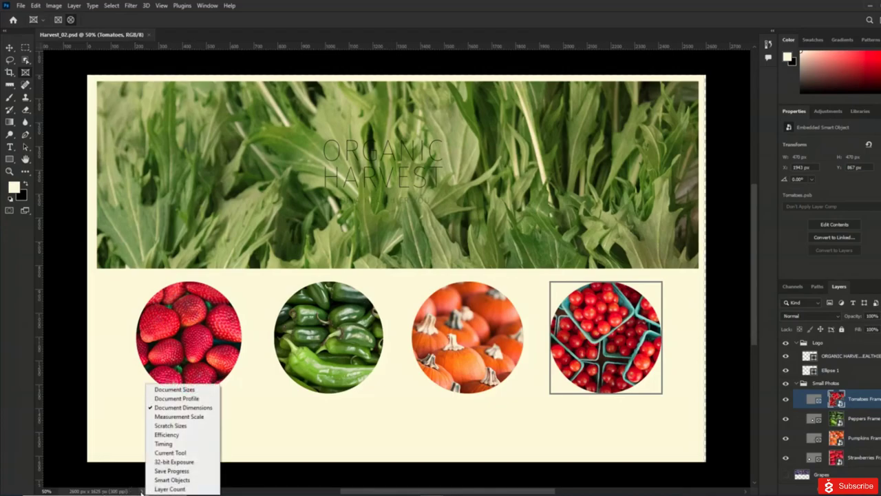
{"action": "left_click", "coordinate": [185, 390]}
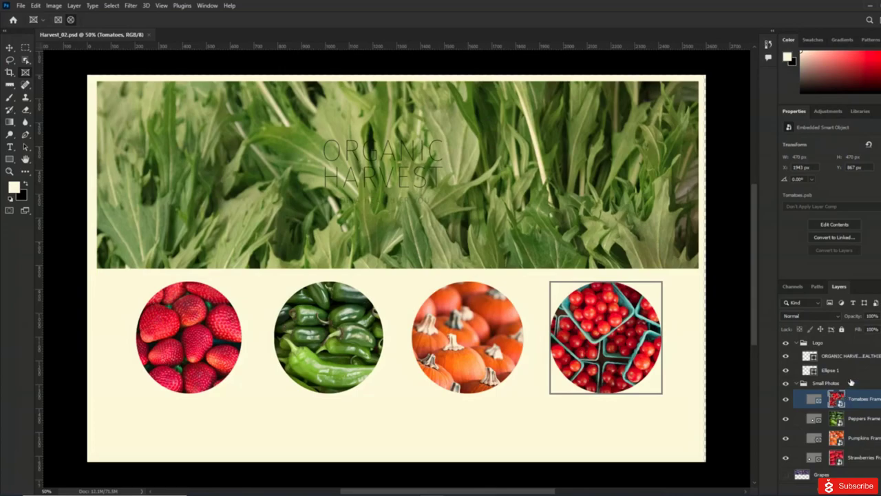
Step: Show the Grapes layer and crop the image to a full-canvas selection to discard the pixels outside it, clearing the selection
{"action": "scroll", "coordinate": [851, 382], "scroll_direction": "down", "scroll_amount": 2}
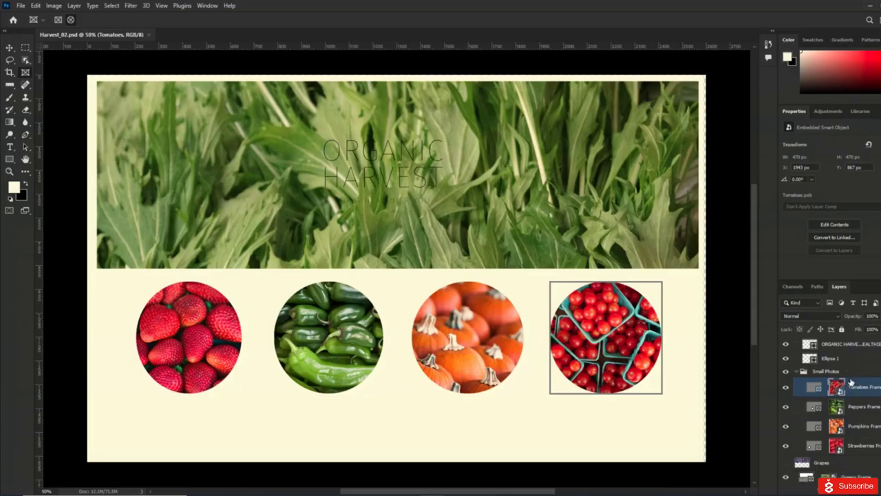
{"action": "left_click", "coordinate": [848, 452]}
{"action": "left_click", "coordinate": [786, 451]}
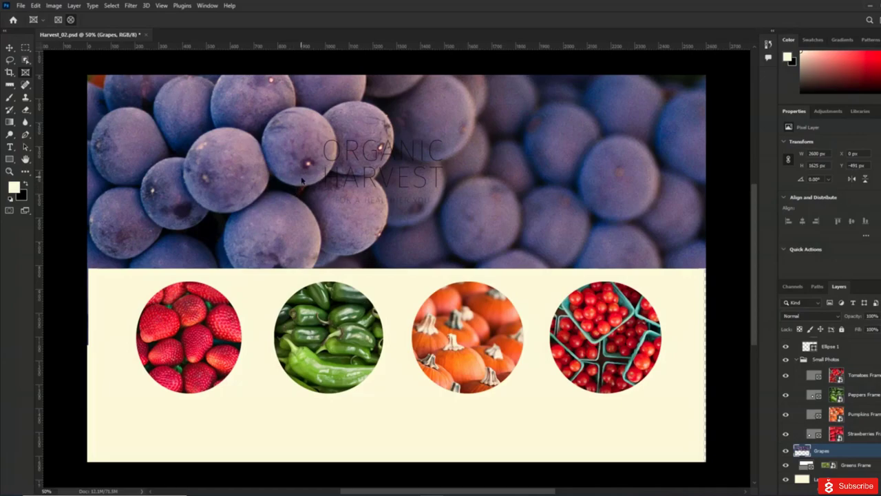
{"action": "left_click", "coordinate": [112, 5]}
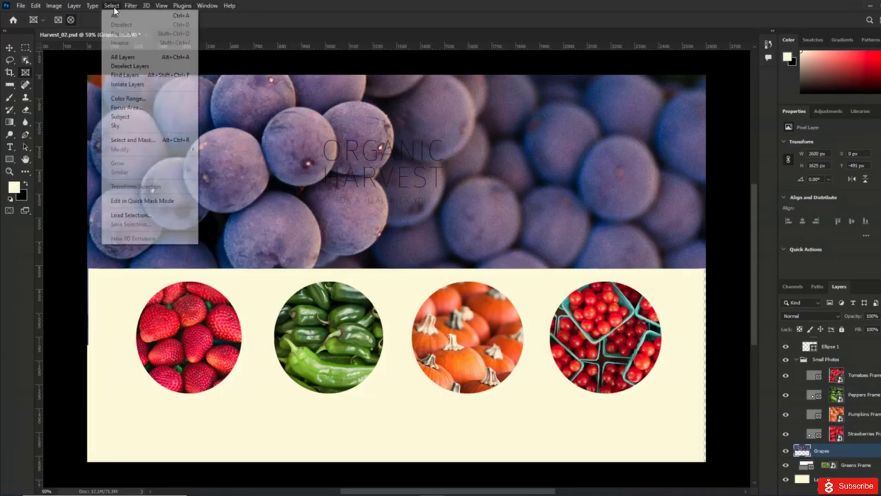
{"action": "left_click", "coordinate": [122, 16]}
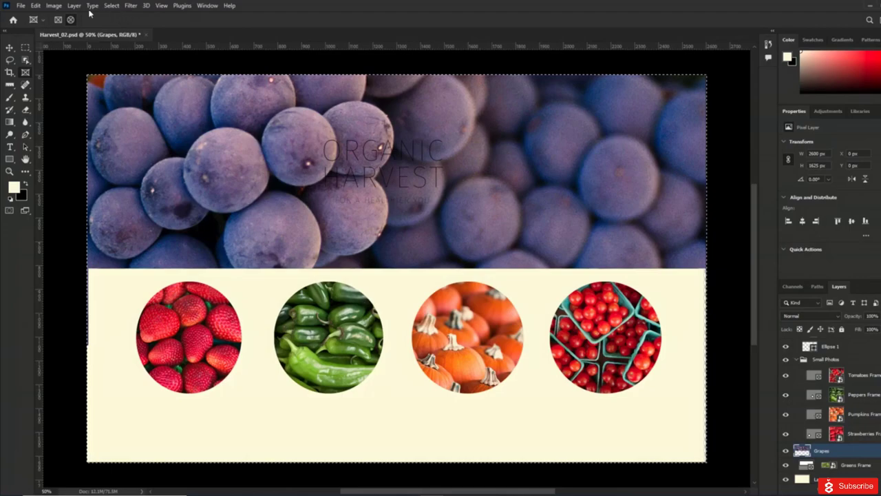
{"action": "left_click", "coordinate": [55, 7]}
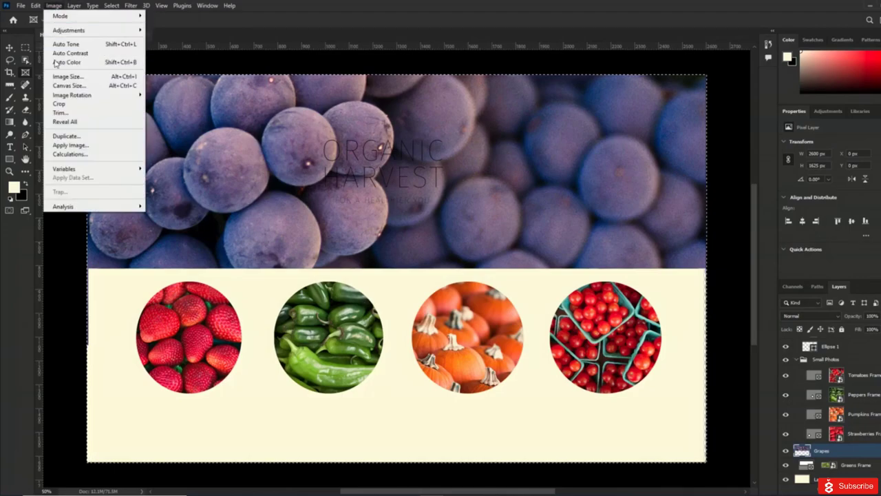
{"action": "left_click", "coordinate": [60, 104]}
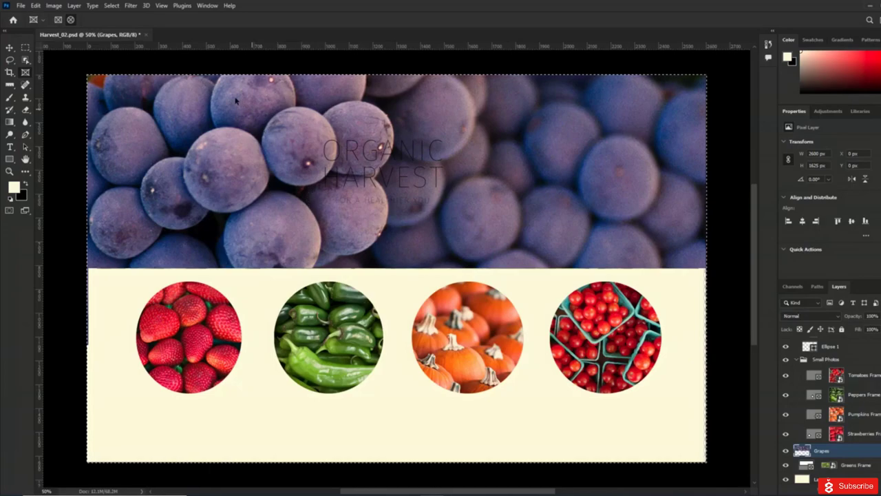
{"action": "left_click", "coordinate": [111, 5]}
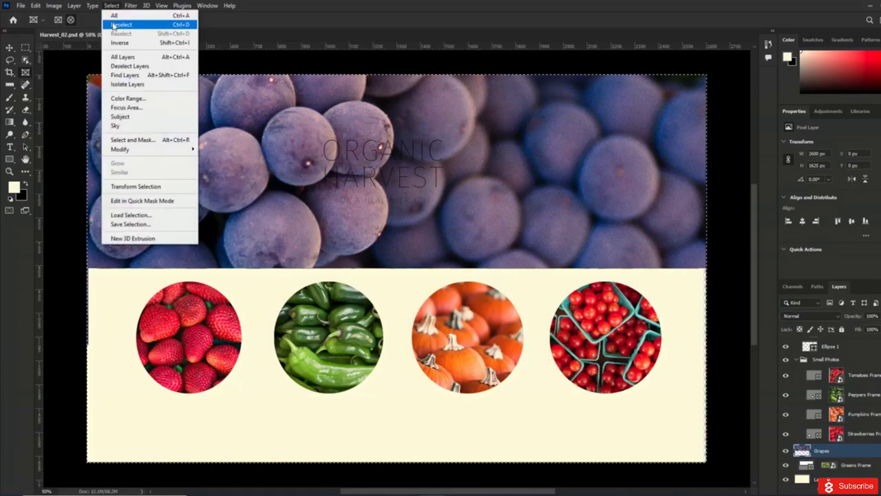
{"action": "left_click", "coordinate": [114, 25]}
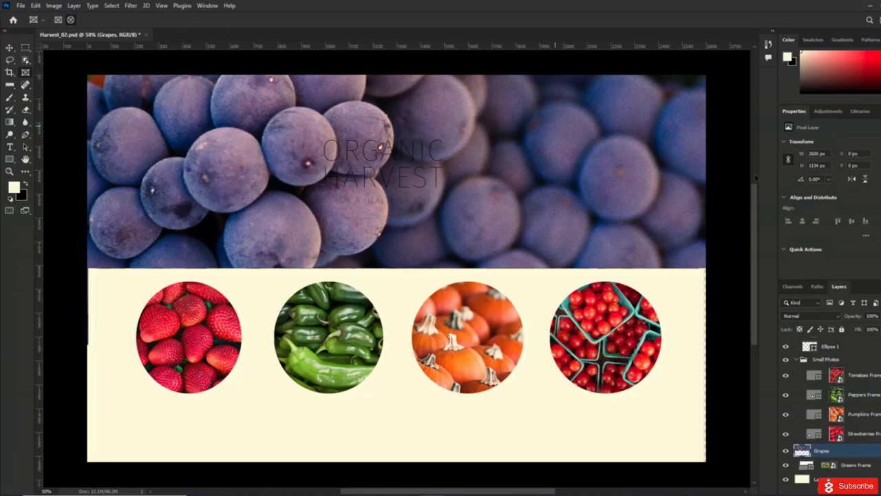
Step: Hide the Grapes layer and delete it from the document
{"action": "scroll", "coordinate": [823, 415], "scroll_direction": "down", "scroll_amount": 1}
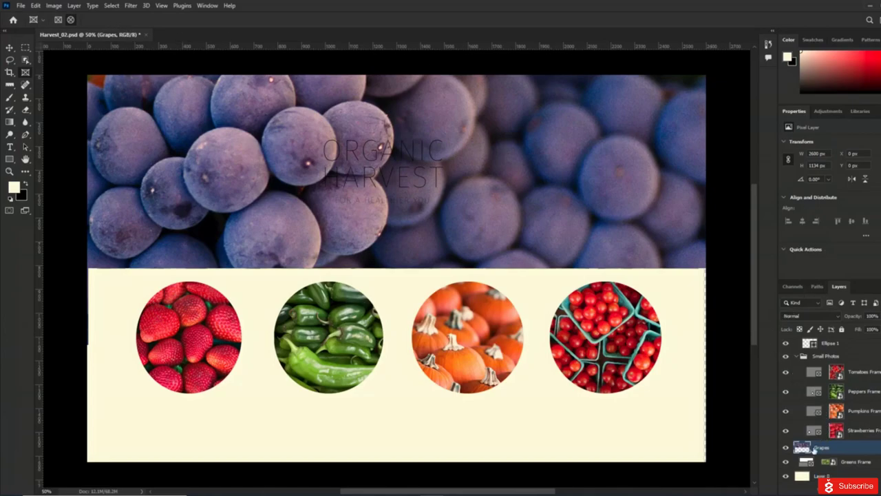
{"action": "left_click", "coordinate": [786, 448]}
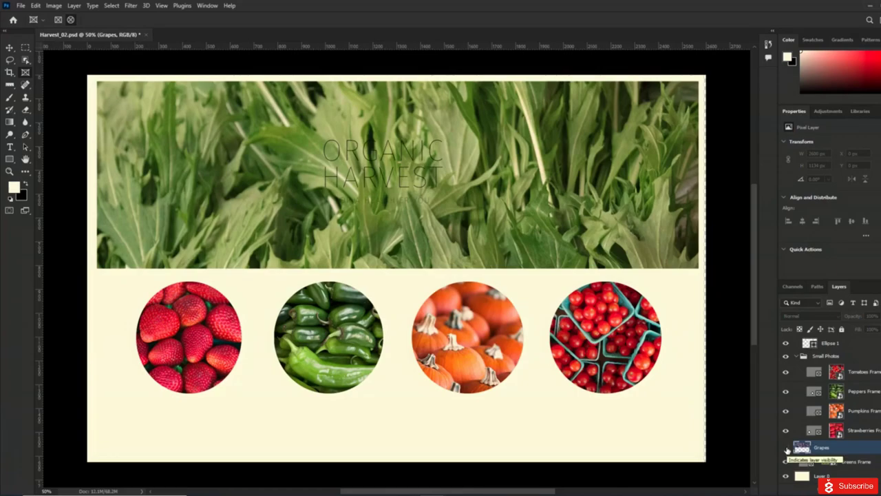
{"action": "right_click", "coordinate": [837, 451]}
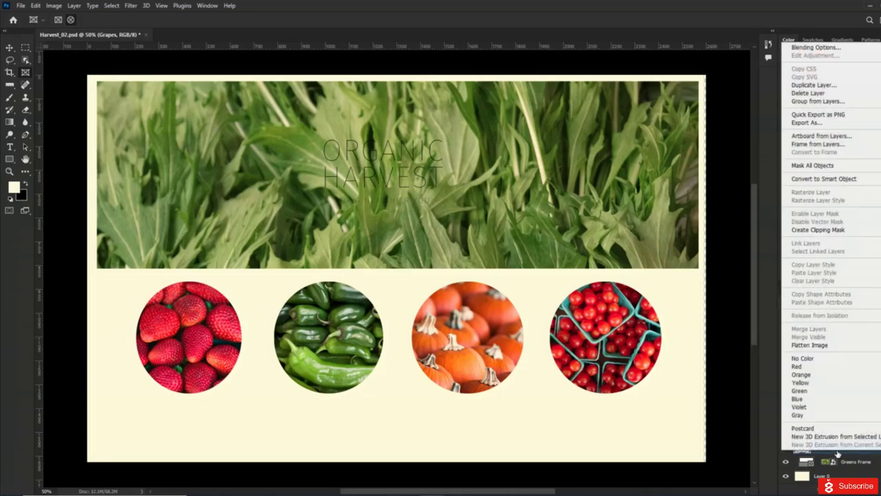
{"action": "key", "text": "Escape"}
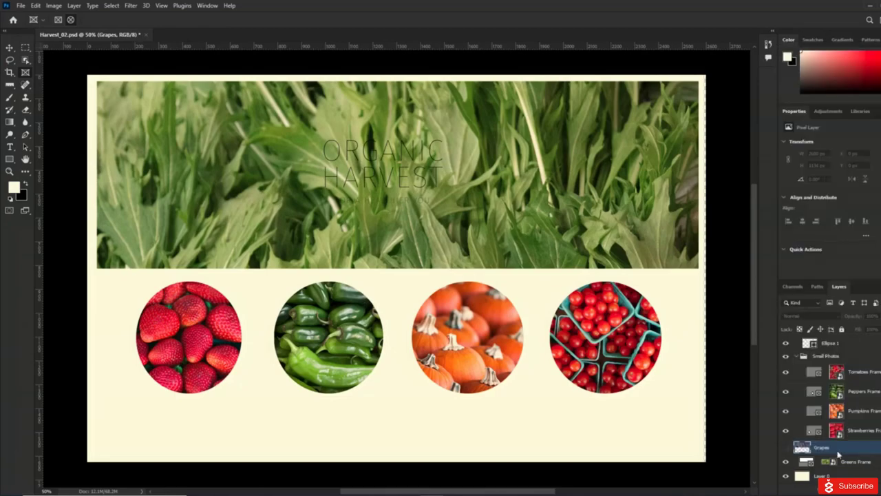
{"action": "key", "text": "Delete"}
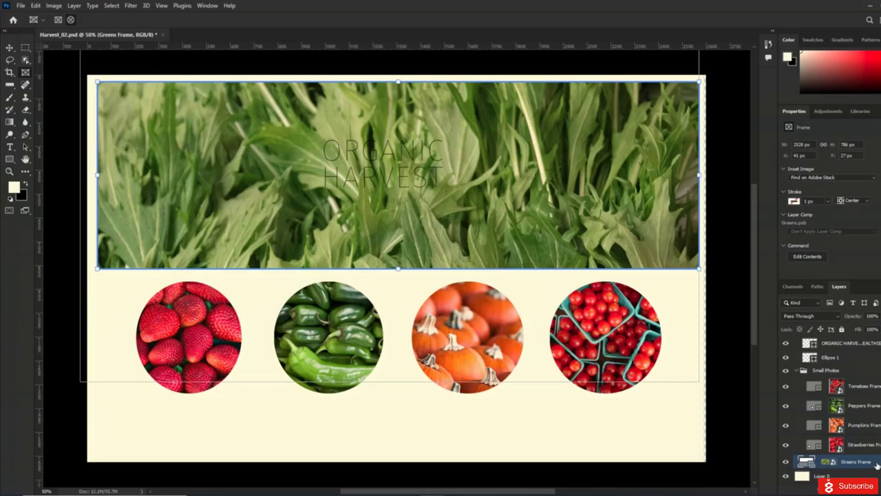
Step: Merge the Tomatoes, Peppers, Pumpkins and Strawberries frames in the Small Photos group into a single layer
{"action": "left_click", "coordinate": [873, 390]}
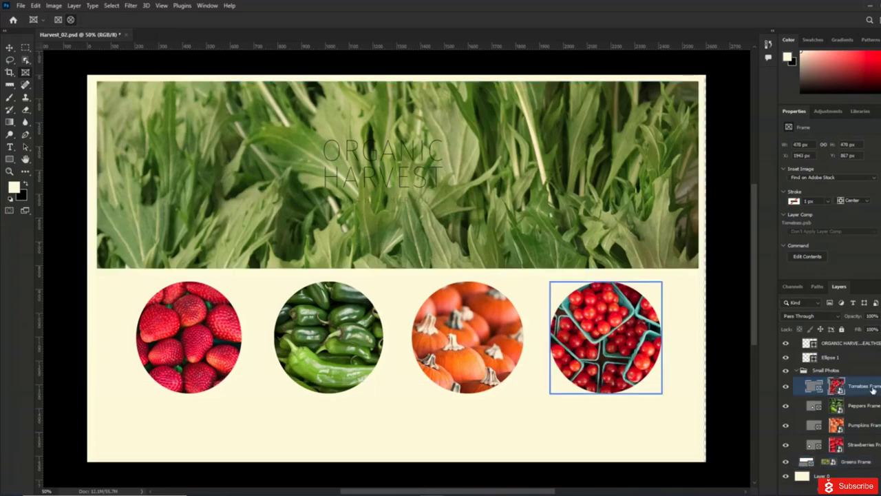
{"action": "left_click", "coordinate": [876, 444], "text": "shift"}
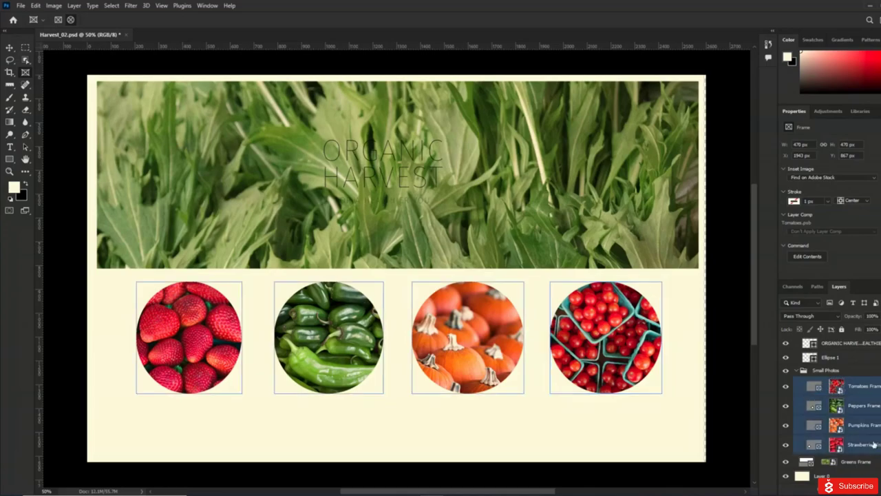
{"action": "left_click", "coordinate": [75, 6]}
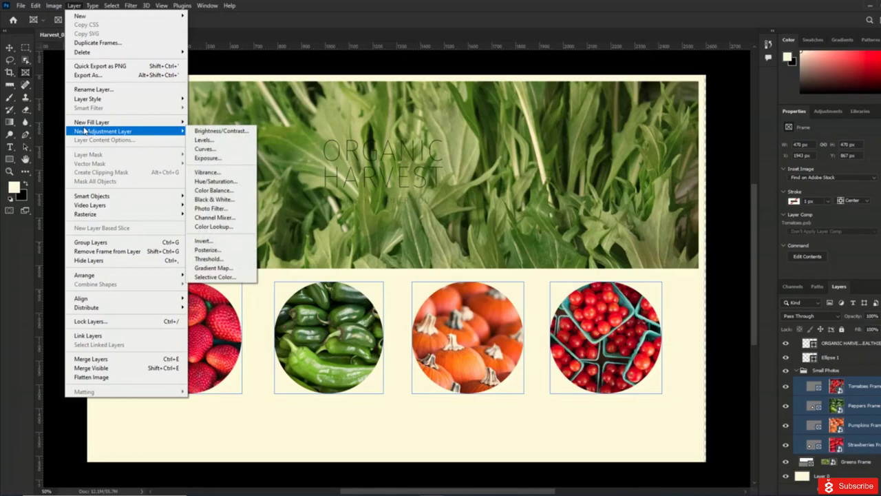
{"action": "left_click", "coordinate": [108, 359]}
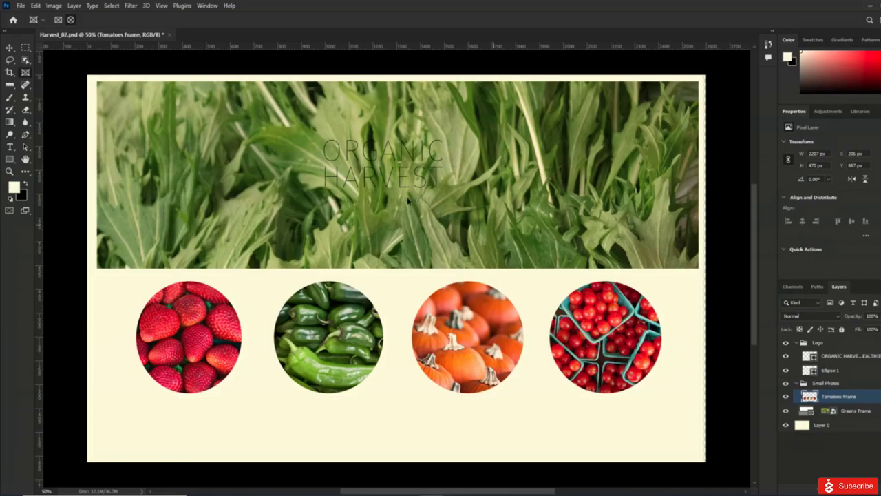
Step: Undo the merge of the four small photo frames
{"action": "left_click", "coordinate": [49, 7]}
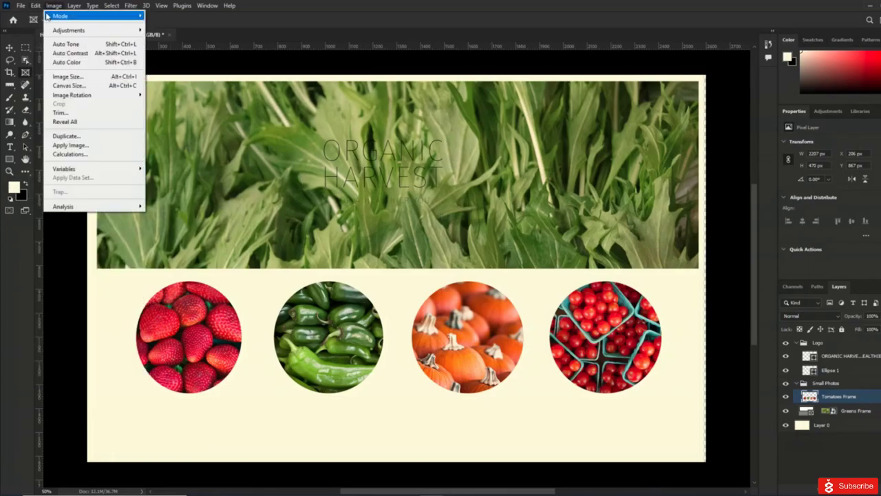
{"action": "left_click", "coordinate": [41, 15]}
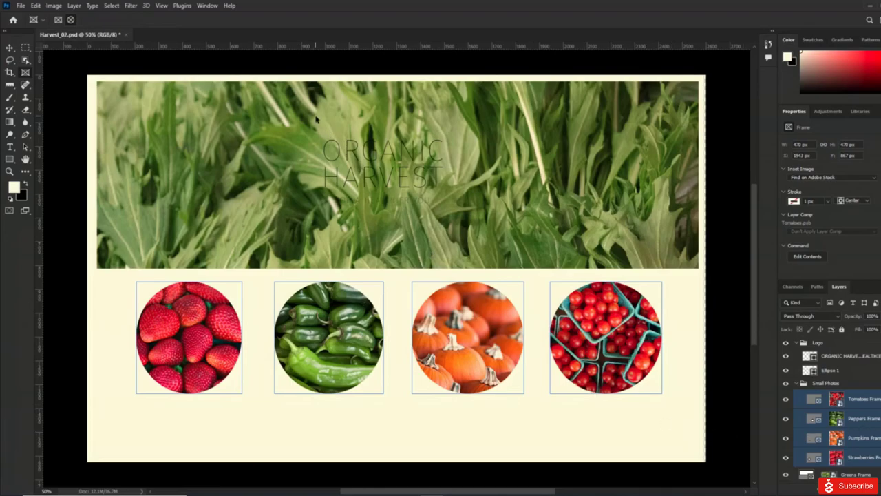
Step: Flatten the whole image into a single background layer and undo the flattening
{"action": "left_click", "coordinate": [74, 5]}
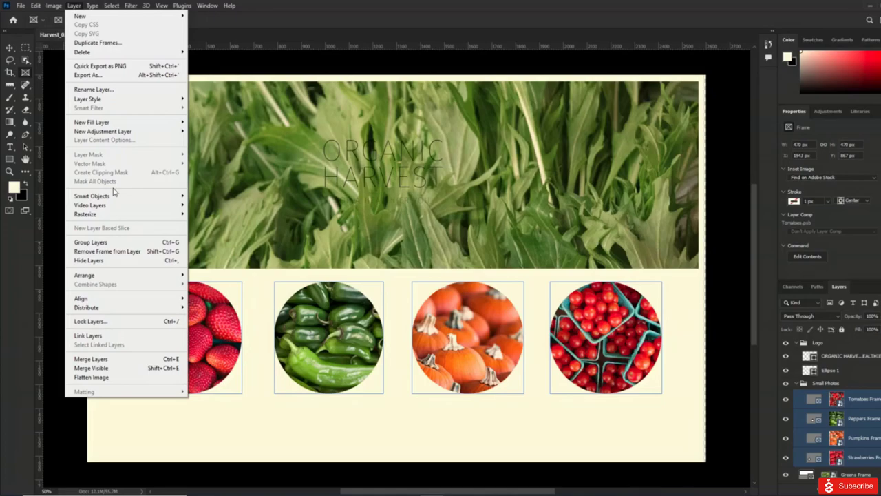
{"action": "left_click", "coordinate": [106, 382]}
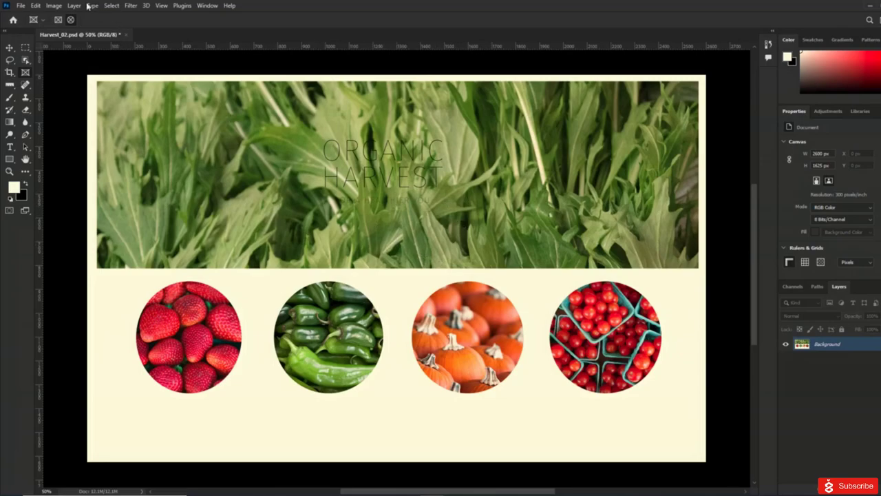
{"action": "left_click", "coordinate": [36, 6]}
{"action": "left_click", "coordinate": [39, 15]}
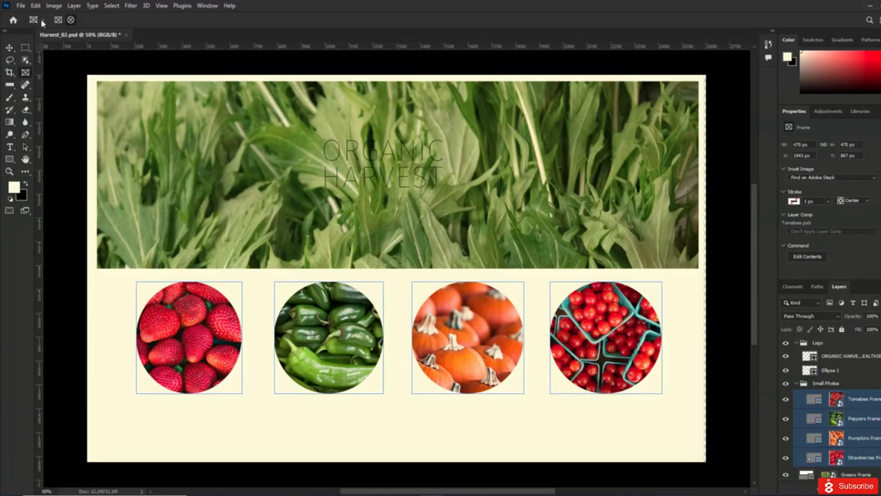
Step: Close Harvest_02.psd without saving the changes
{"action": "left_click", "coordinate": [22, 6]}
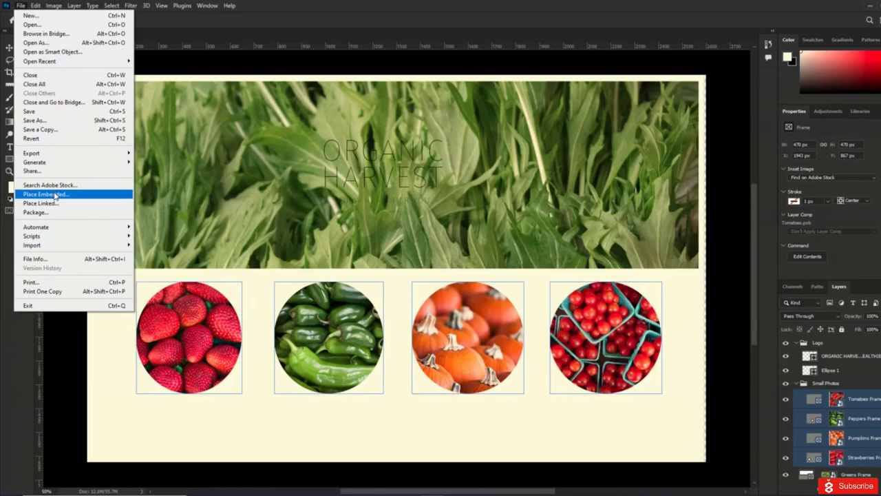
{"action": "left_click", "coordinate": [42, 75]}
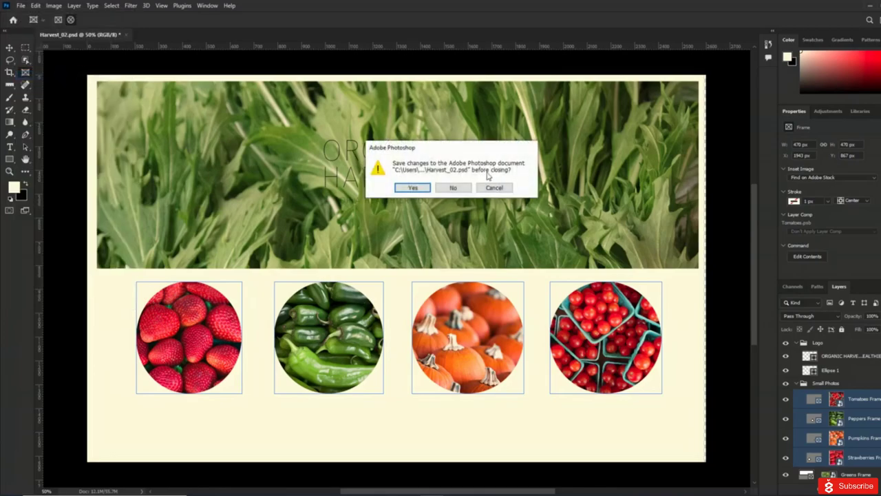
{"action": "left_click", "coordinate": [452, 189]}
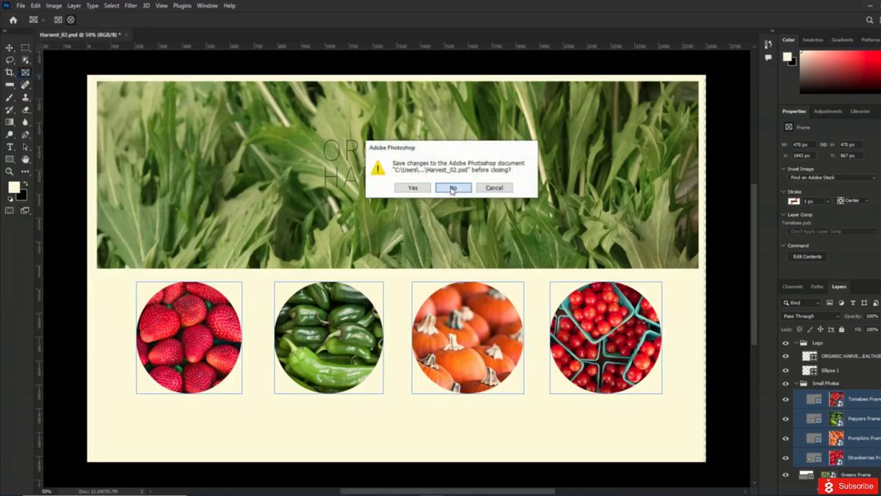
{"action": "left_click", "coordinate": [452, 189]}
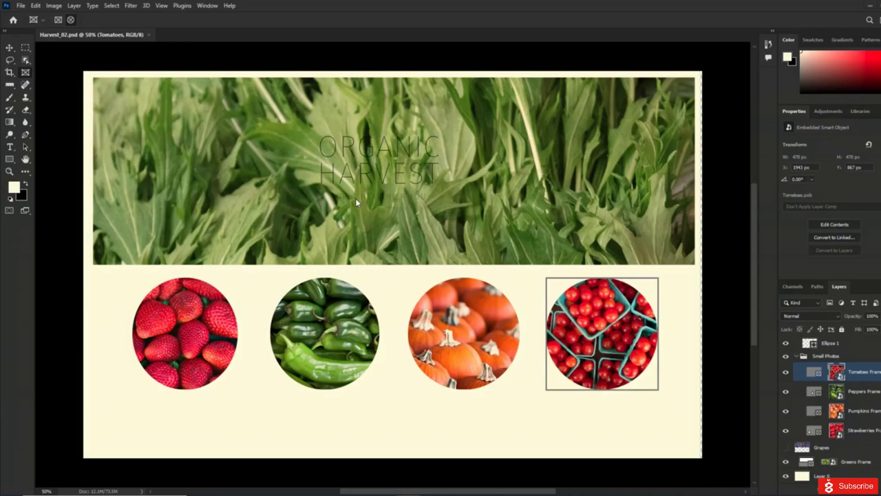
Step: In the export preferences, set the Quick Export format to JPG with a quality of 90
{"action": "left_click", "coordinate": [22, 7]}
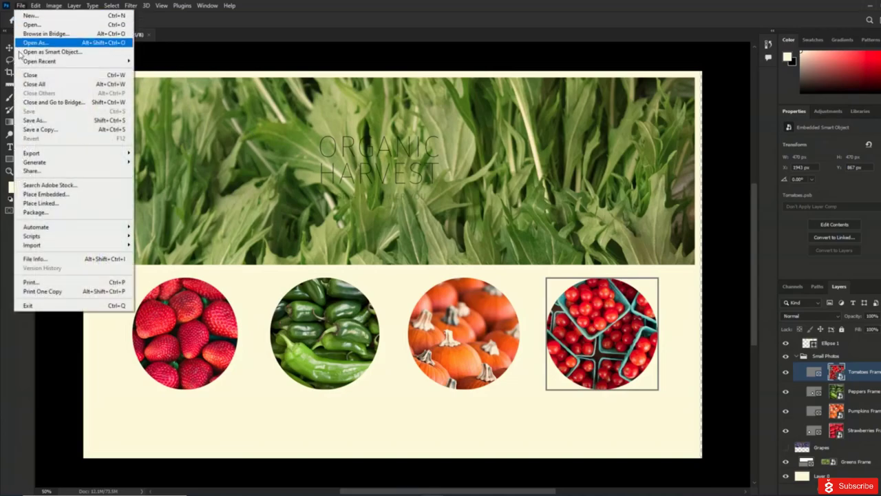
{"action": "mouse_move", "coordinate": [96, 158]}
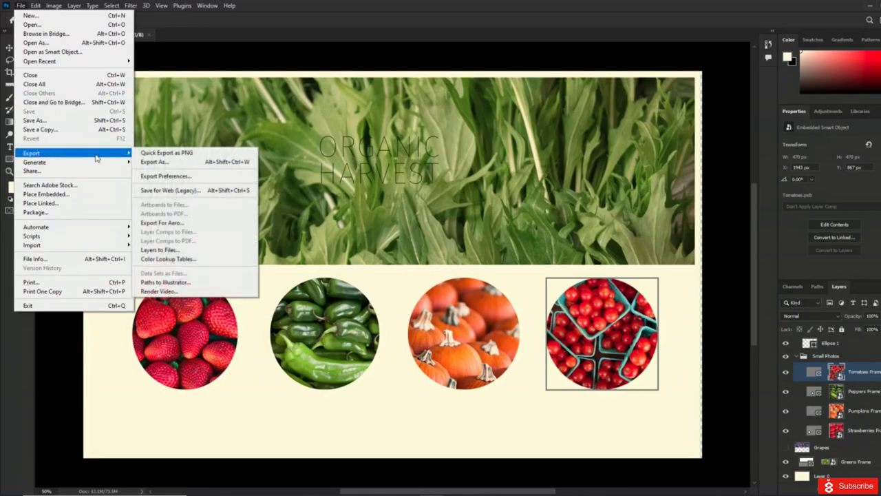
{"action": "left_click", "coordinate": [164, 175]}
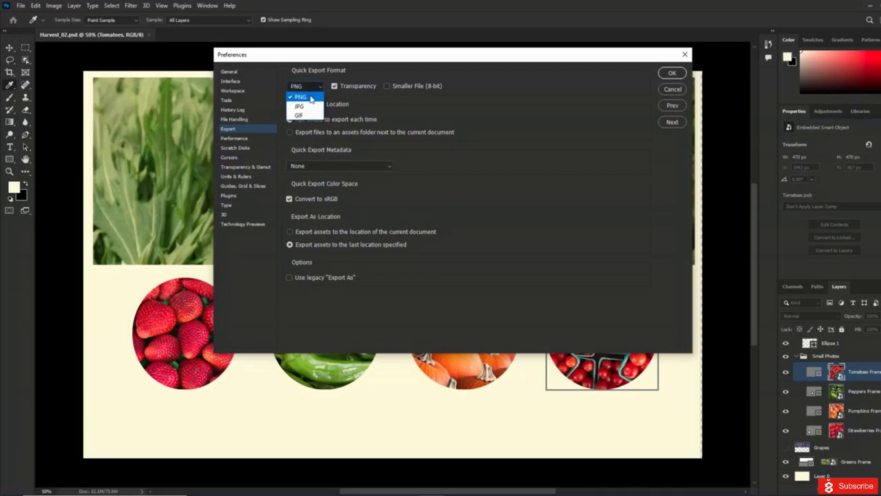
{"action": "left_click", "coordinate": [310, 107]}
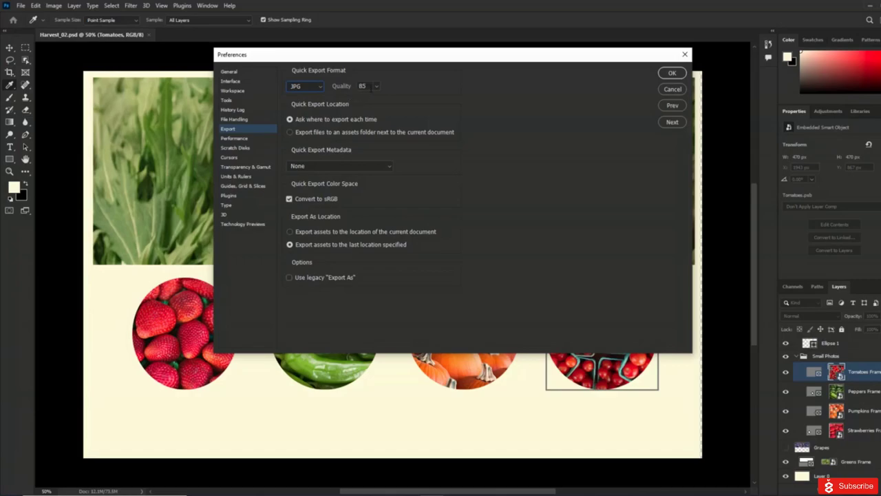
{"action": "left_click_drag", "start_coordinate": [371, 87], "coordinate": [353, 87]}
{"action": "type", "text": "90"}
{"action": "key", "text": "Return"}
Step: Set Quick Export to an assets folder beside the document with Copyright and Contact Info metadata, and Export As to the current document's location
{"action": "left_click", "coordinate": [329, 135]}
{"action": "left_click", "coordinate": [336, 166]}
{"action": "left_click", "coordinate": [336, 184]}
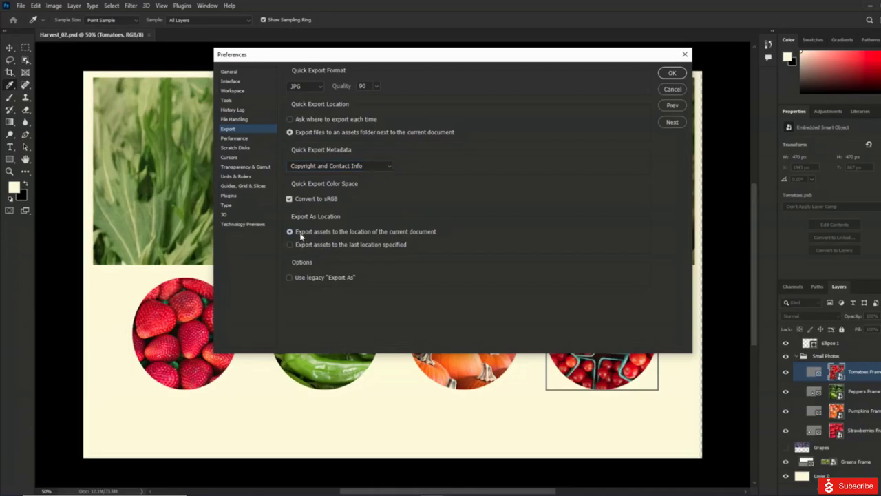
{"action": "left_click", "coordinate": [672, 73]}
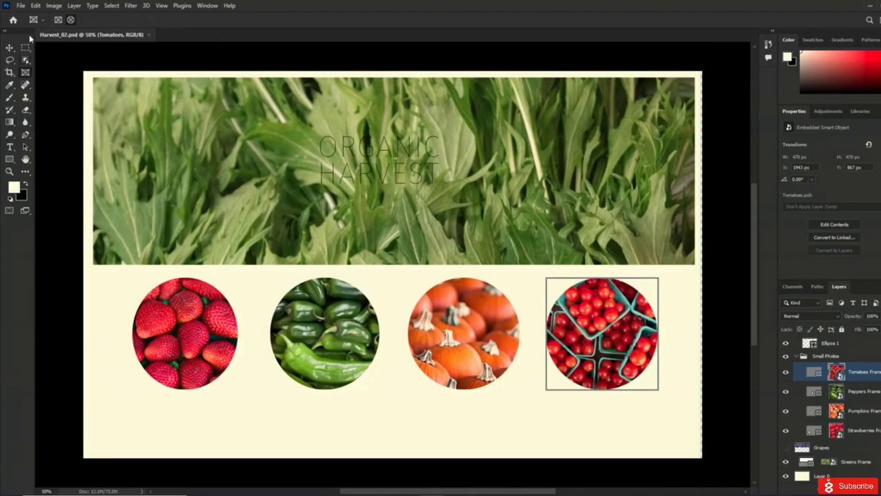
Step: Quick-export the Harvest_02 document as a JPG
{"action": "left_click", "coordinate": [22, 6]}
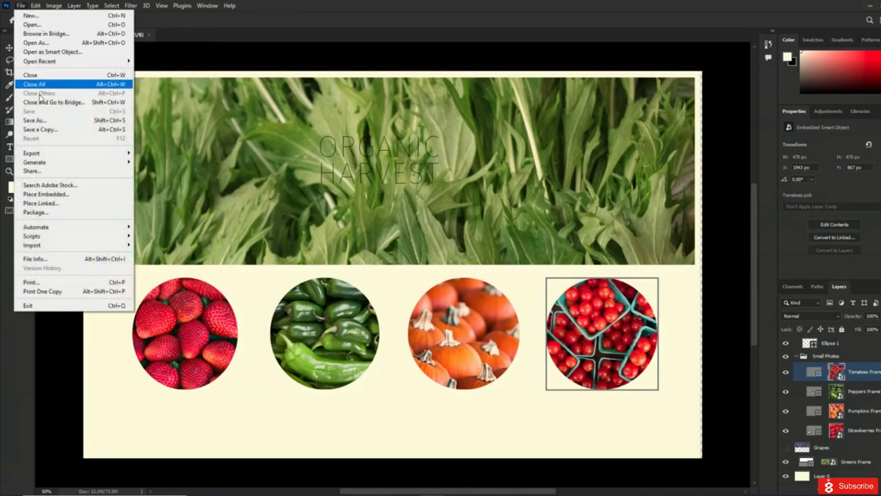
{"action": "mouse_move", "coordinate": [120, 157]}
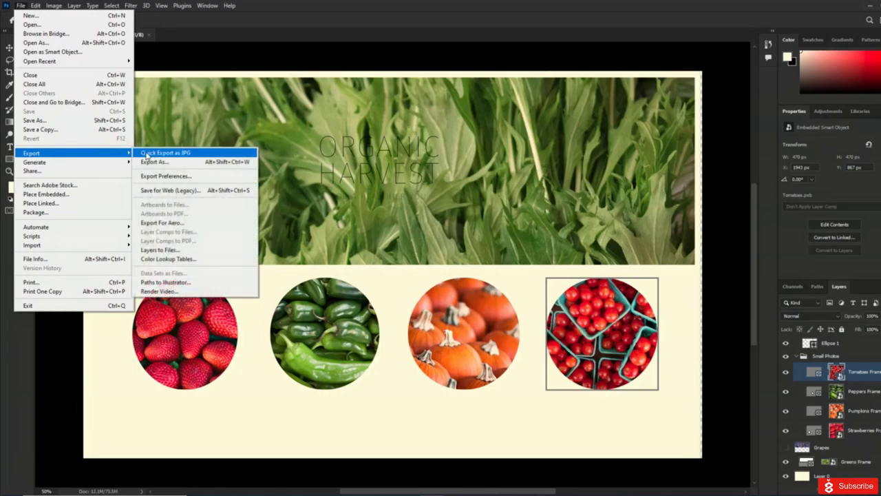
{"action": "left_click", "coordinate": [157, 154]}
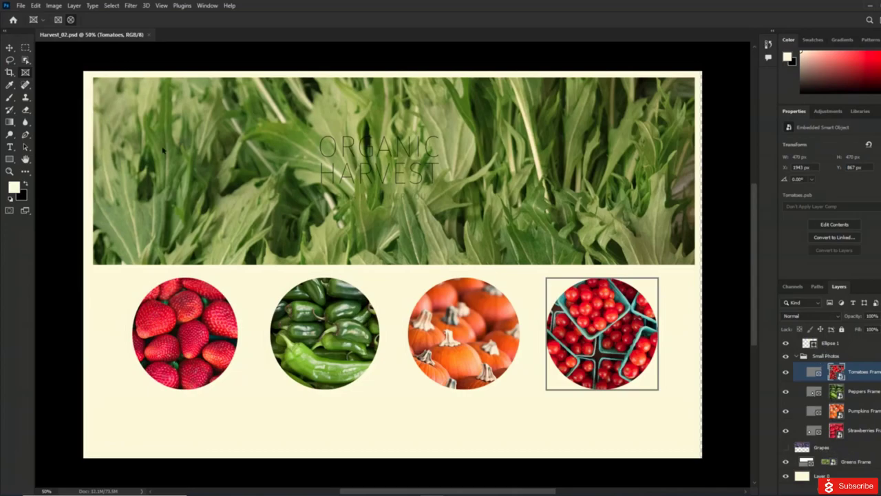
Step: Open the Export As settings for the whole document, keeping the JPG format and Good quality
{"action": "left_click", "coordinate": [21, 8]}
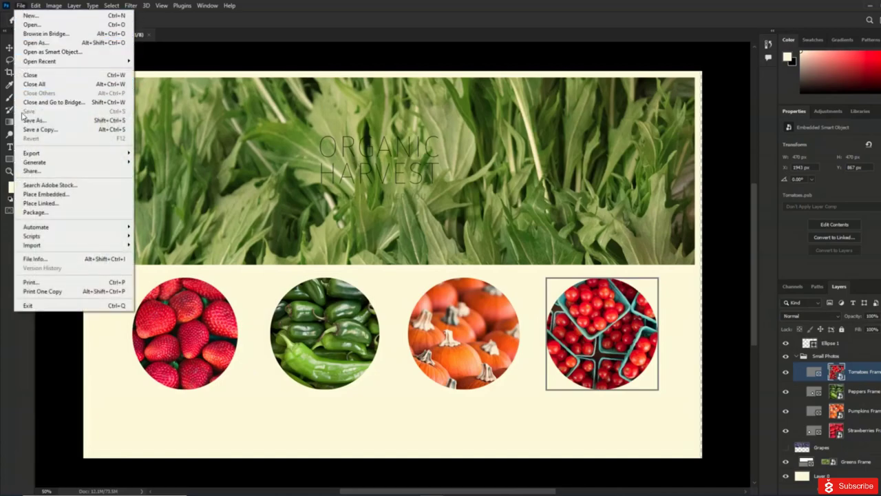
{"action": "mouse_move", "coordinate": [120, 153]}
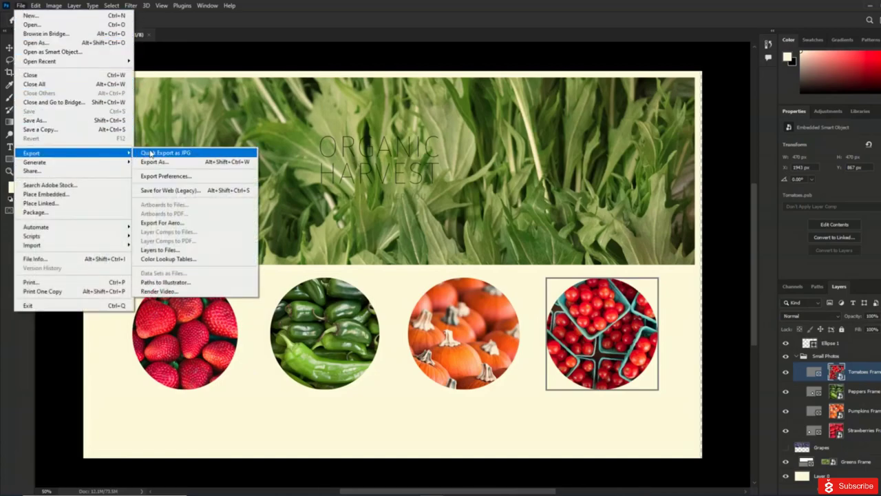
{"action": "left_click", "coordinate": [156, 161]}
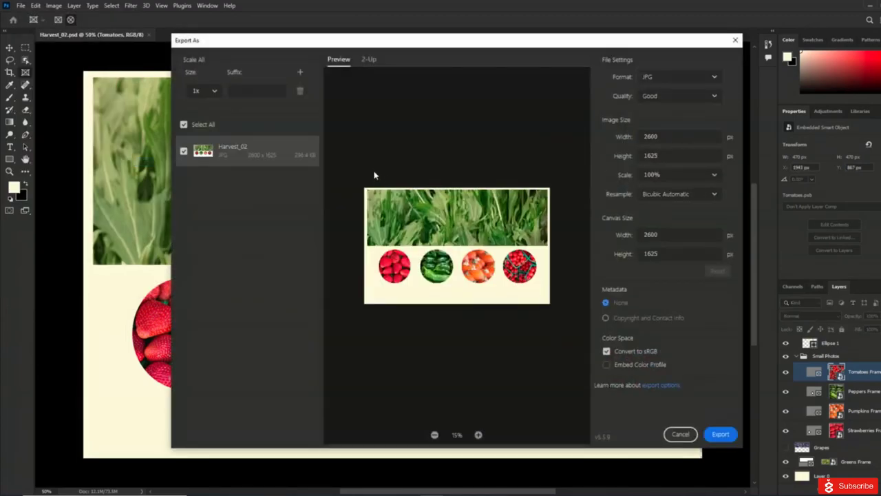
{"action": "left_click", "coordinate": [690, 80]}
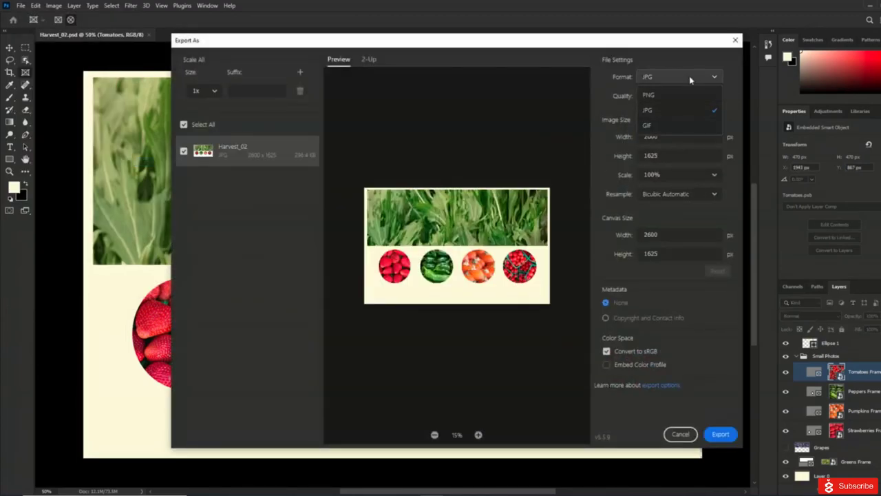
{"action": "left_click", "coordinate": [689, 76]}
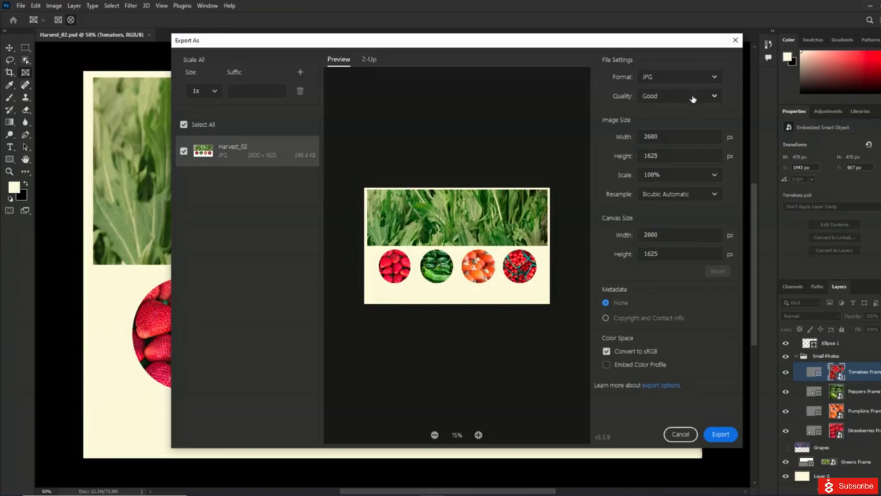
{"action": "left_click", "coordinate": [693, 99]}
{"action": "left_click", "coordinate": [692, 99]}
Step: Set the export width to 1200 px, with Copyright and Contact Info metadata and an embedded color profile
{"action": "double_click", "coordinate": [662, 137]}
{"action": "type", "text": "1200"}
{"action": "key", "text": "Tab"}
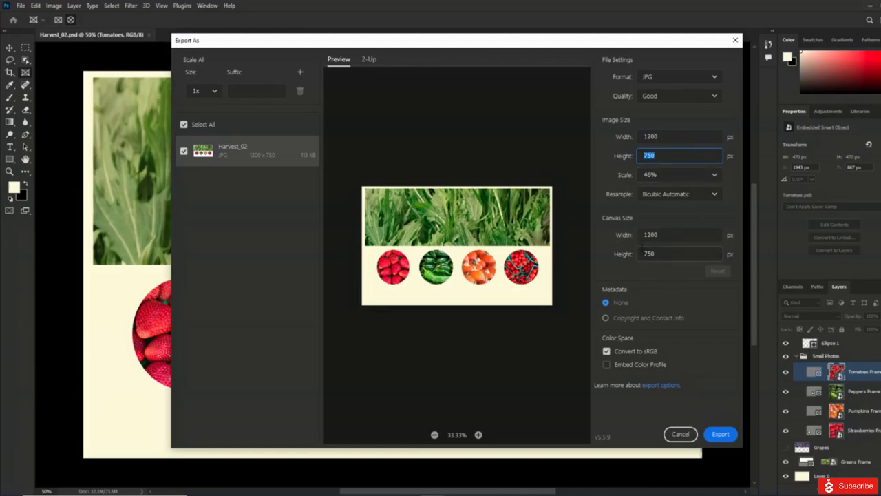
{"action": "left_click", "coordinate": [622, 318]}
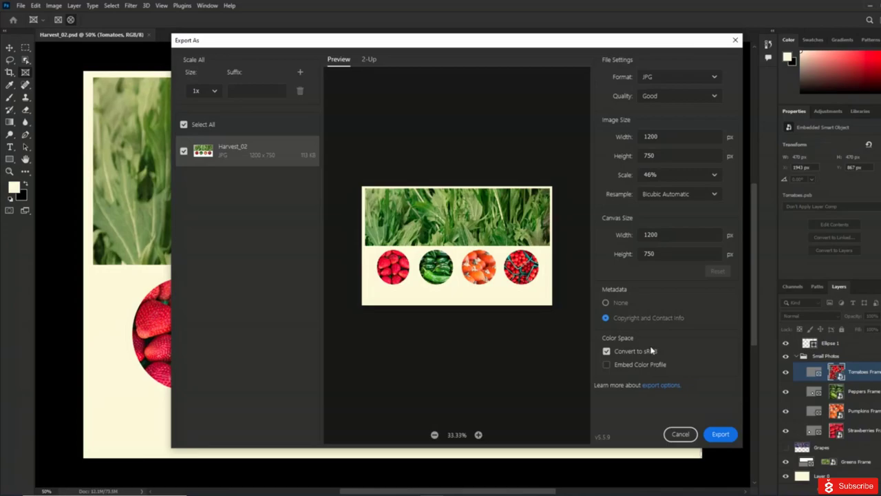
{"action": "left_click", "coordinate": [642, 367]}
Step: Add a second export size at 0.5x, look through the available scale sizes, and remove the extra size
{"action": "left_click", "coordinate": [300, 72]}
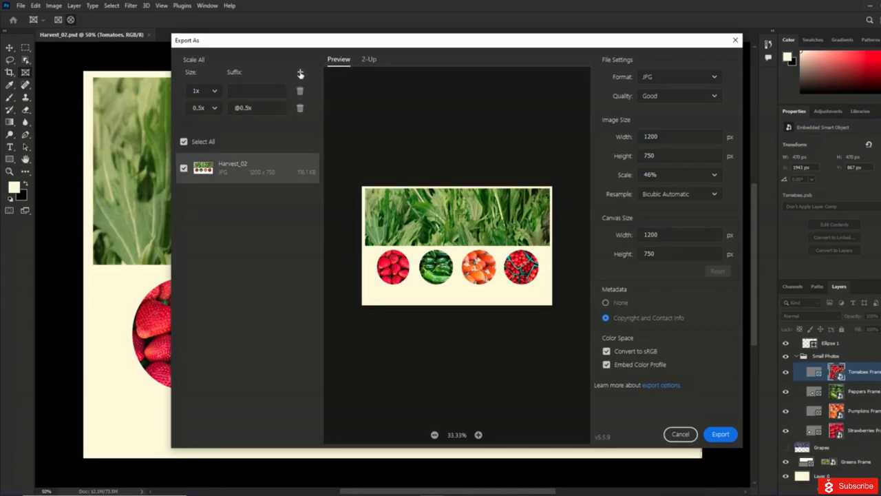
{"action": "left_click", "coordinate": [213, 112]}
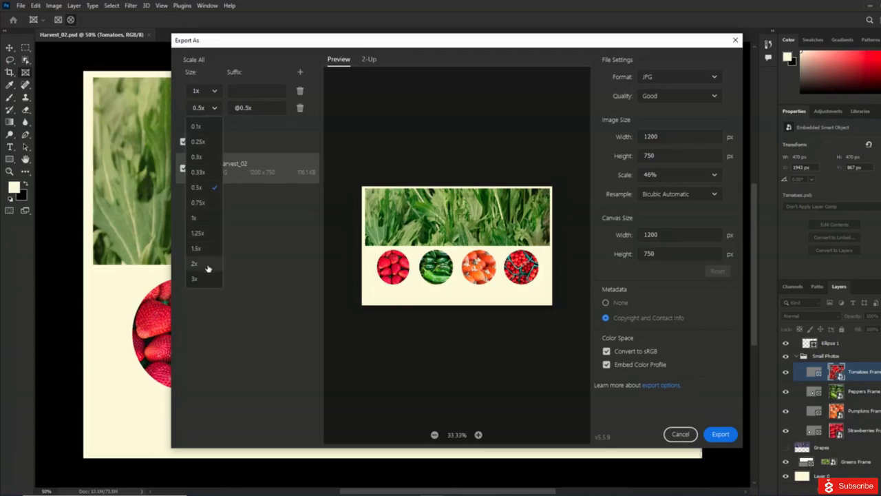
{"action": "left_click", "coordinate": [292, 131]}
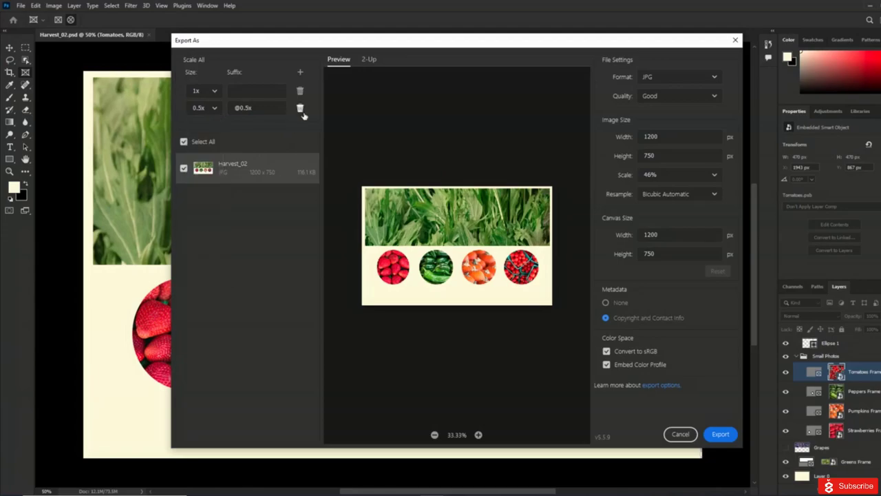
{"action": "left_click", "coordinate": [300, 109]}
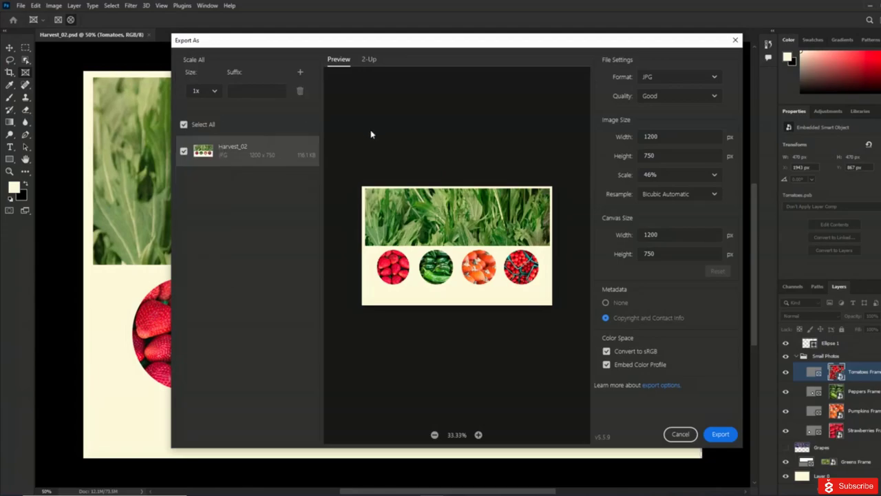
Step: Export the image as a JPG named "Harvest_02 1200px" in the 06 Layers folder
{"action": "left_click", "coordinate": [719, 434]}
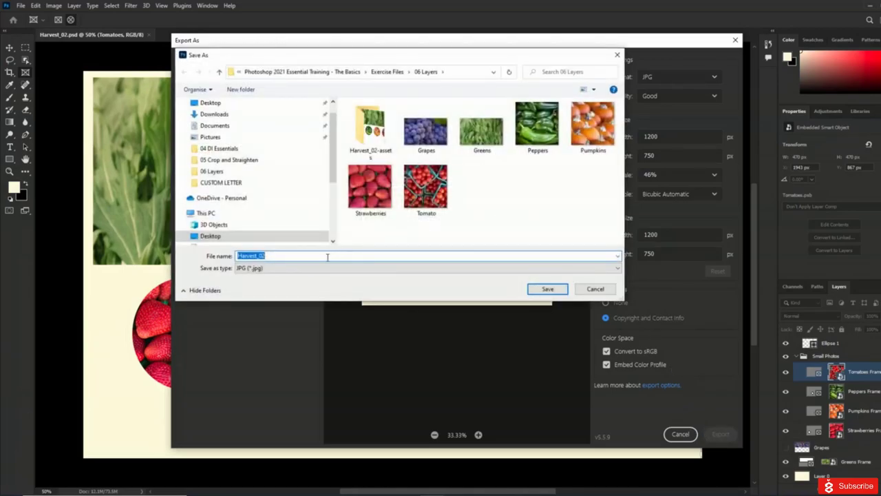
{"action": "left_click", "coordinate": [287, 255]}
{"action": "type", "text": "1200px"}
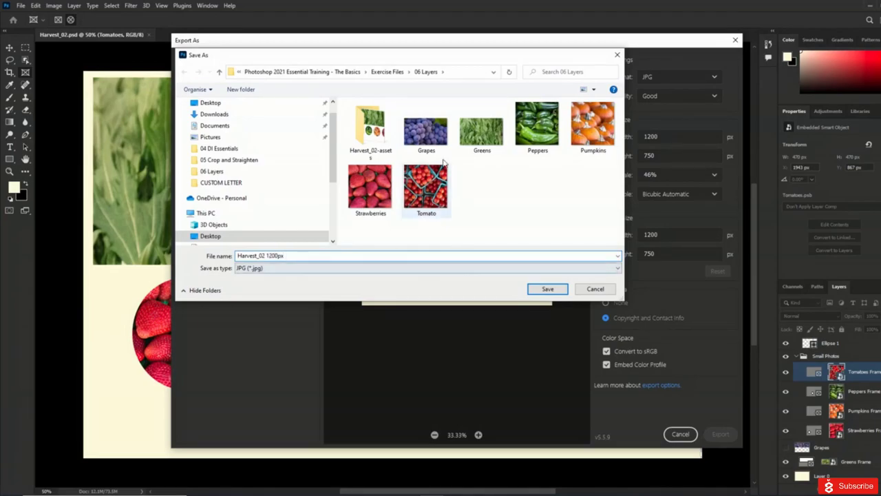
{"action": "left_click", "coordinate": [544, 290]}
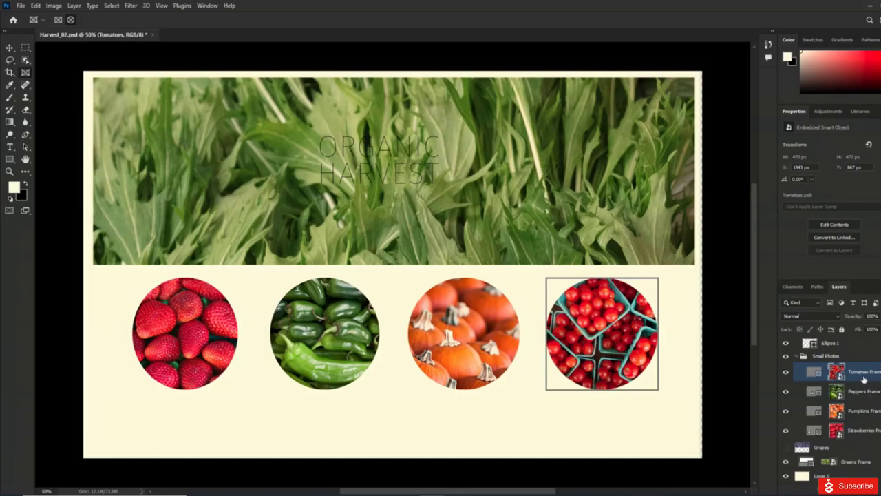
Step: Review the export format and quality options for the Tomatoes, Peppers, Pumpkins and Strawberries frames, and close the settings without exporting
{"action": "left_click", "coordinate": [860, 431], "text": "shift"}
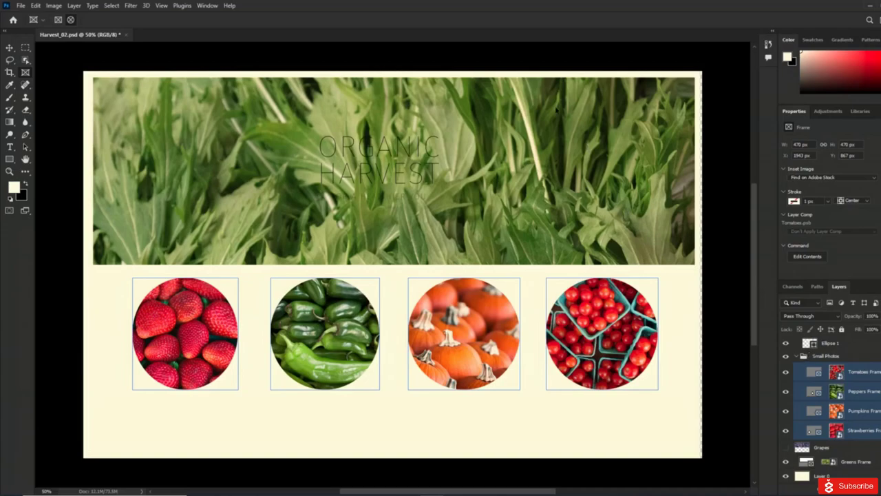
{"action": "left_click", "coordinate": [75, 7]}
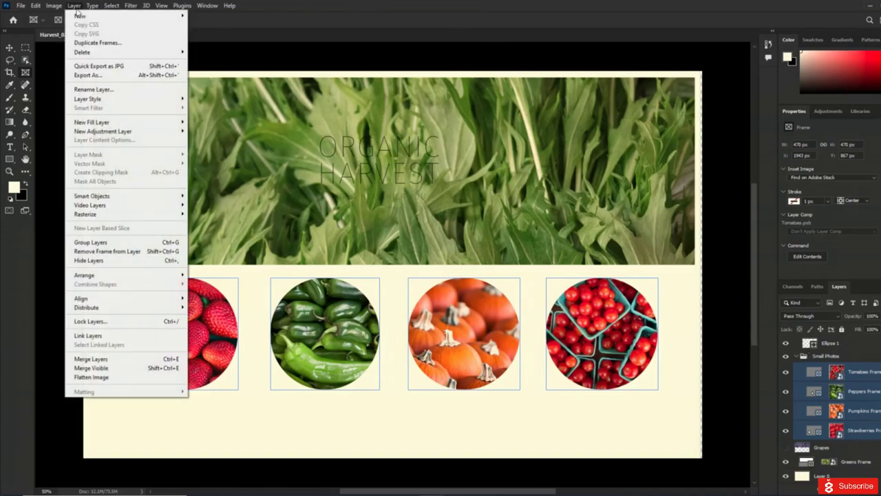
{"action": "left_click", "coordinate": [79, 76]}
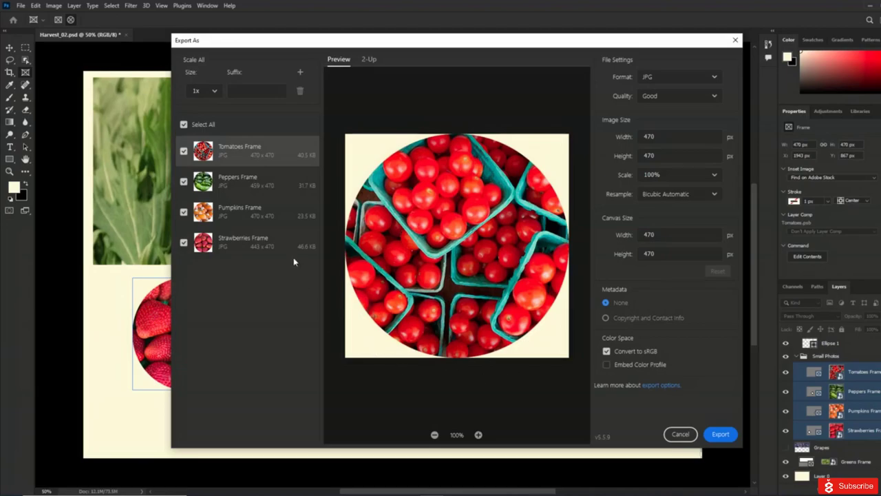
{"action": "left_click", "coordinate": [708, 80]}
{"action": "left_click", "coordinate": [708, 80]}
{"action": "left_click", "coordinate": [707, 96]}
{"action": "left_click", "coordinate": [703, 101]}
{"action": "left_click", "coordinate": [736, 40]}
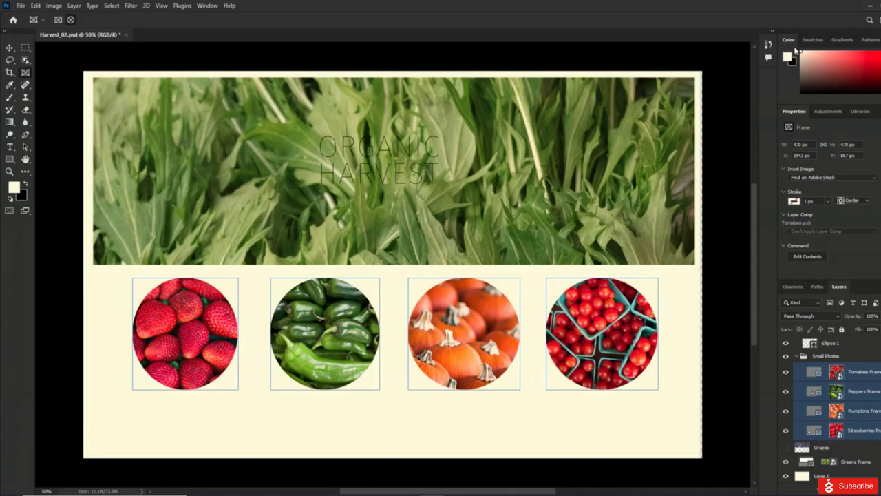
Step: Select the Logo group together with the Tomatoes, Peppers, Pumpkins and Strawberries frames
{"action": "scroll", "coordinate": [812, 366], "scroll_direction": "up", "scroll_amount": 1}
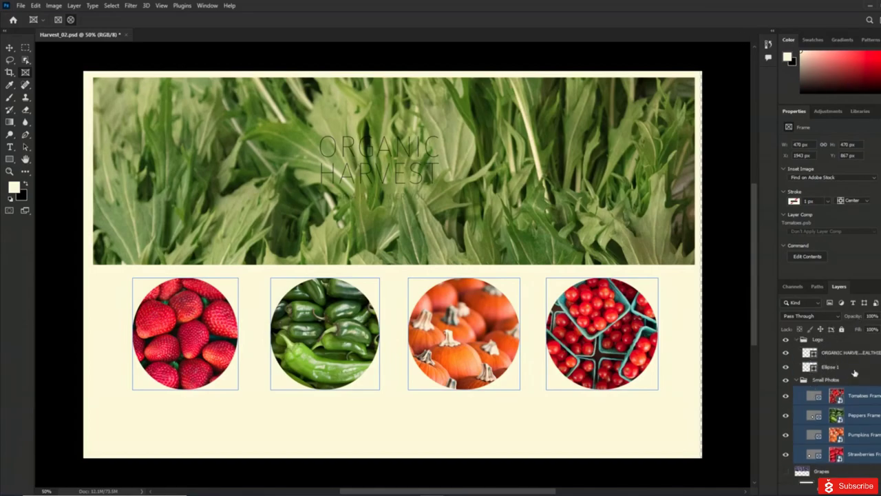
{"action": "scroll", "coordinate": [854, 373], "scroll_direction": "up", "scroll_amount": 1}
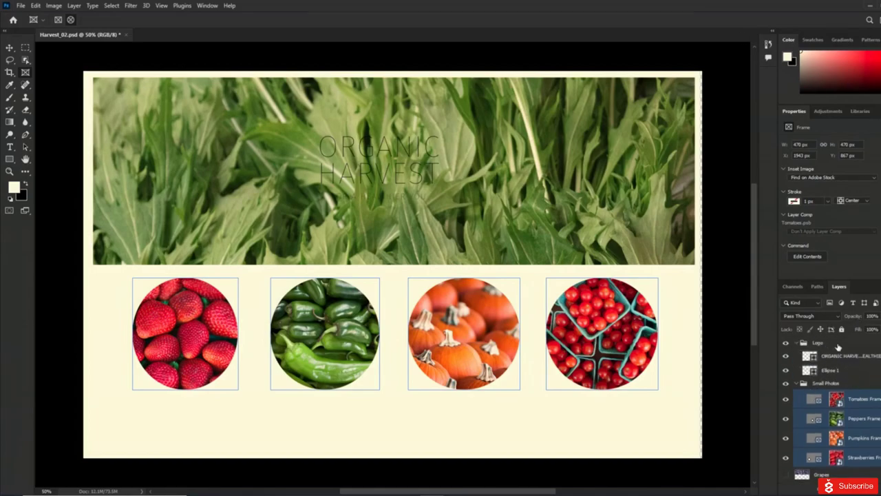
{"action": "left_click", "coordinate": [839, 346]}
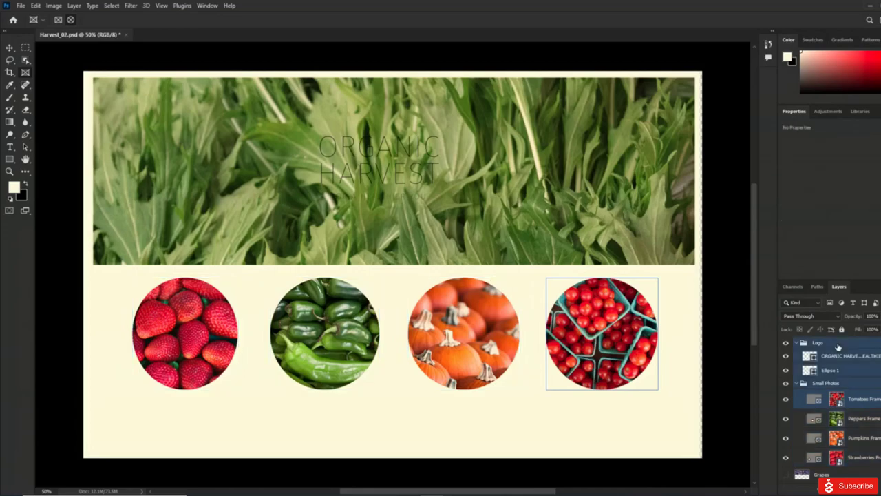
{"action": "left_click", "coordinate": [878, 399], "text": "ctrl"}
{"action": "left_click", "coordinate": [878, 418], "text": "ctrl"}
{"action": "left_click", "coordinate": [878, 438], "text": "ctrl"}
{"action": "left_click", "coordinate": [877, 458], "text": "ctrl"}
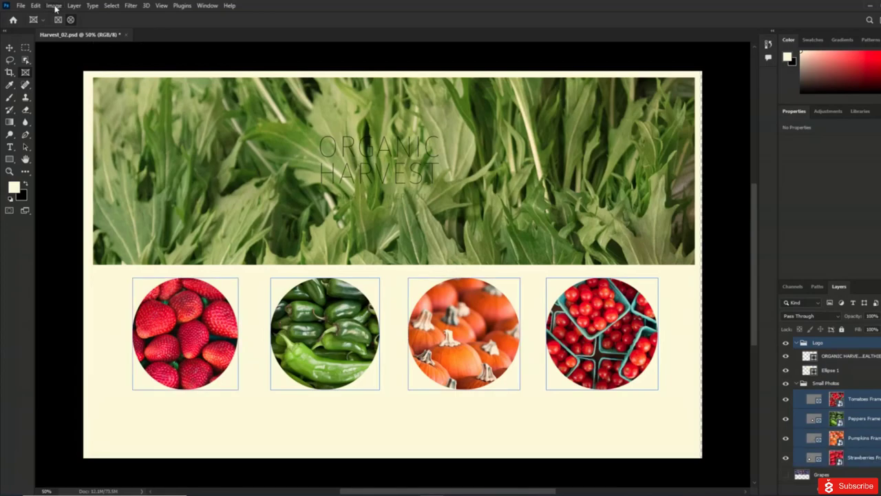
Step: Open the Export As settings for the selected layers and set the Logo's format to PNG, keeping the photo frames as JPG
{"action": "left_click", "coordinate": [55, 7]}
{"action": "mouse_move", "coordinate": [71, 10]}
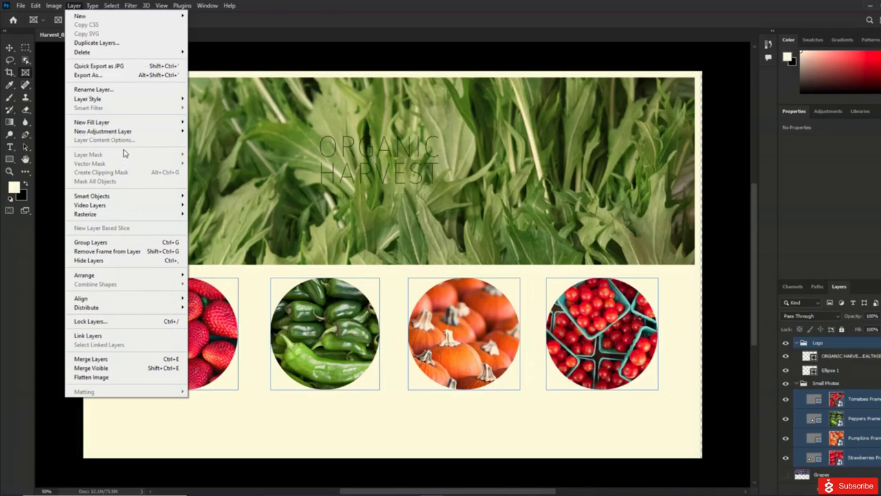
{"action": "left_click", "coordinate": [135, 79]}
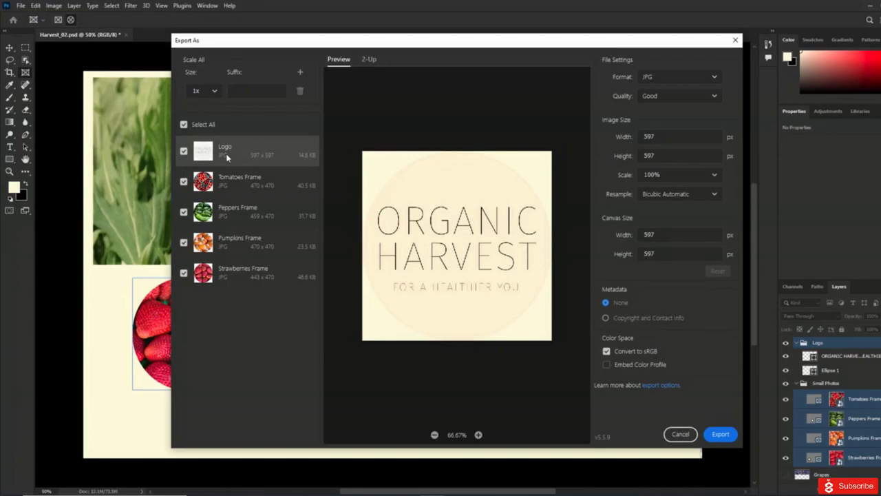
{"action": "left_click", "coordinate": [660, 79]}
{"action": "left_click", "coordinate": [658, 93]}
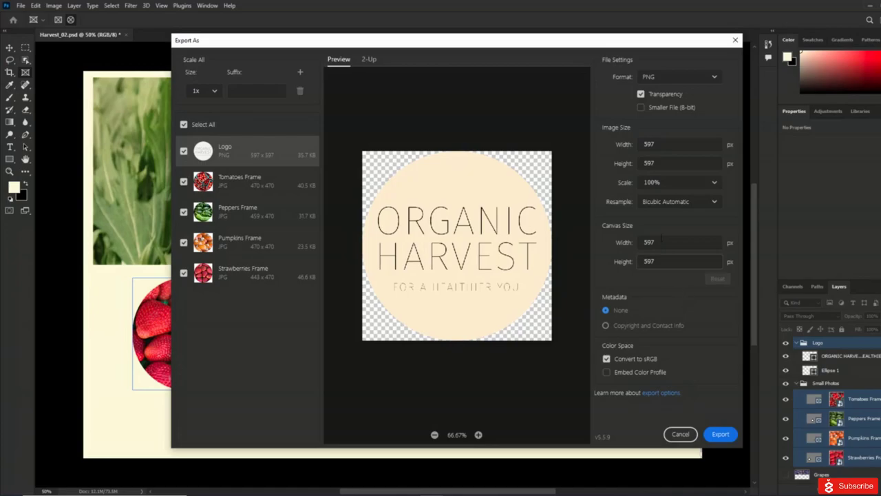
Step: Export the logo and the four photo frames into the Harvest_02-assets folder inside 06 Layers
{"action": "left_click", "coordinate": [722, 433]}
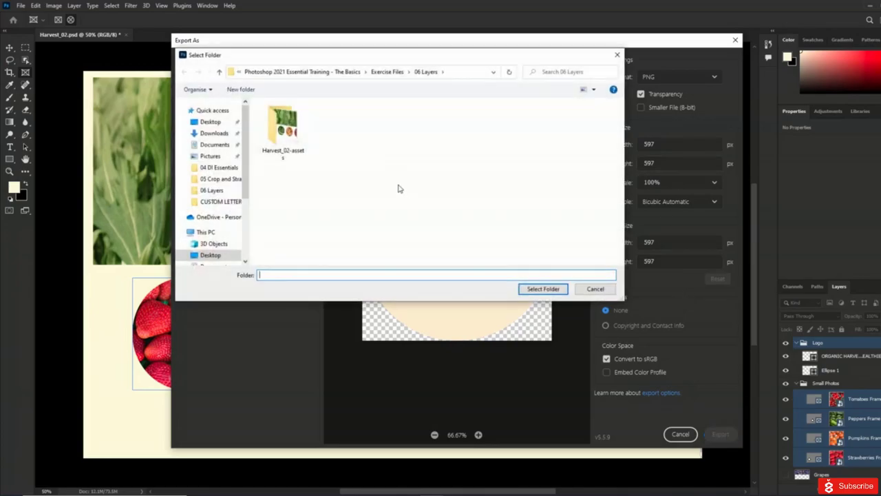
{"action": "double_click", "coordinate": [283, 132]}
{"action": "left_click", "coordinate": [543, 289]}
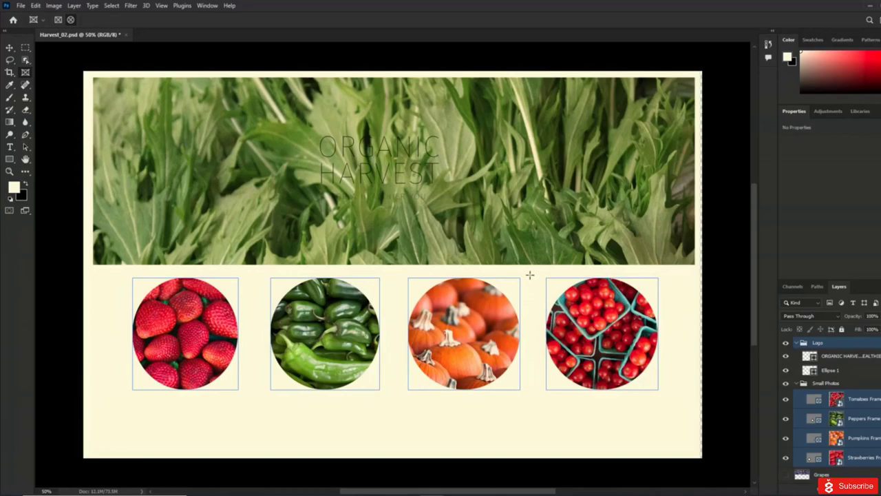